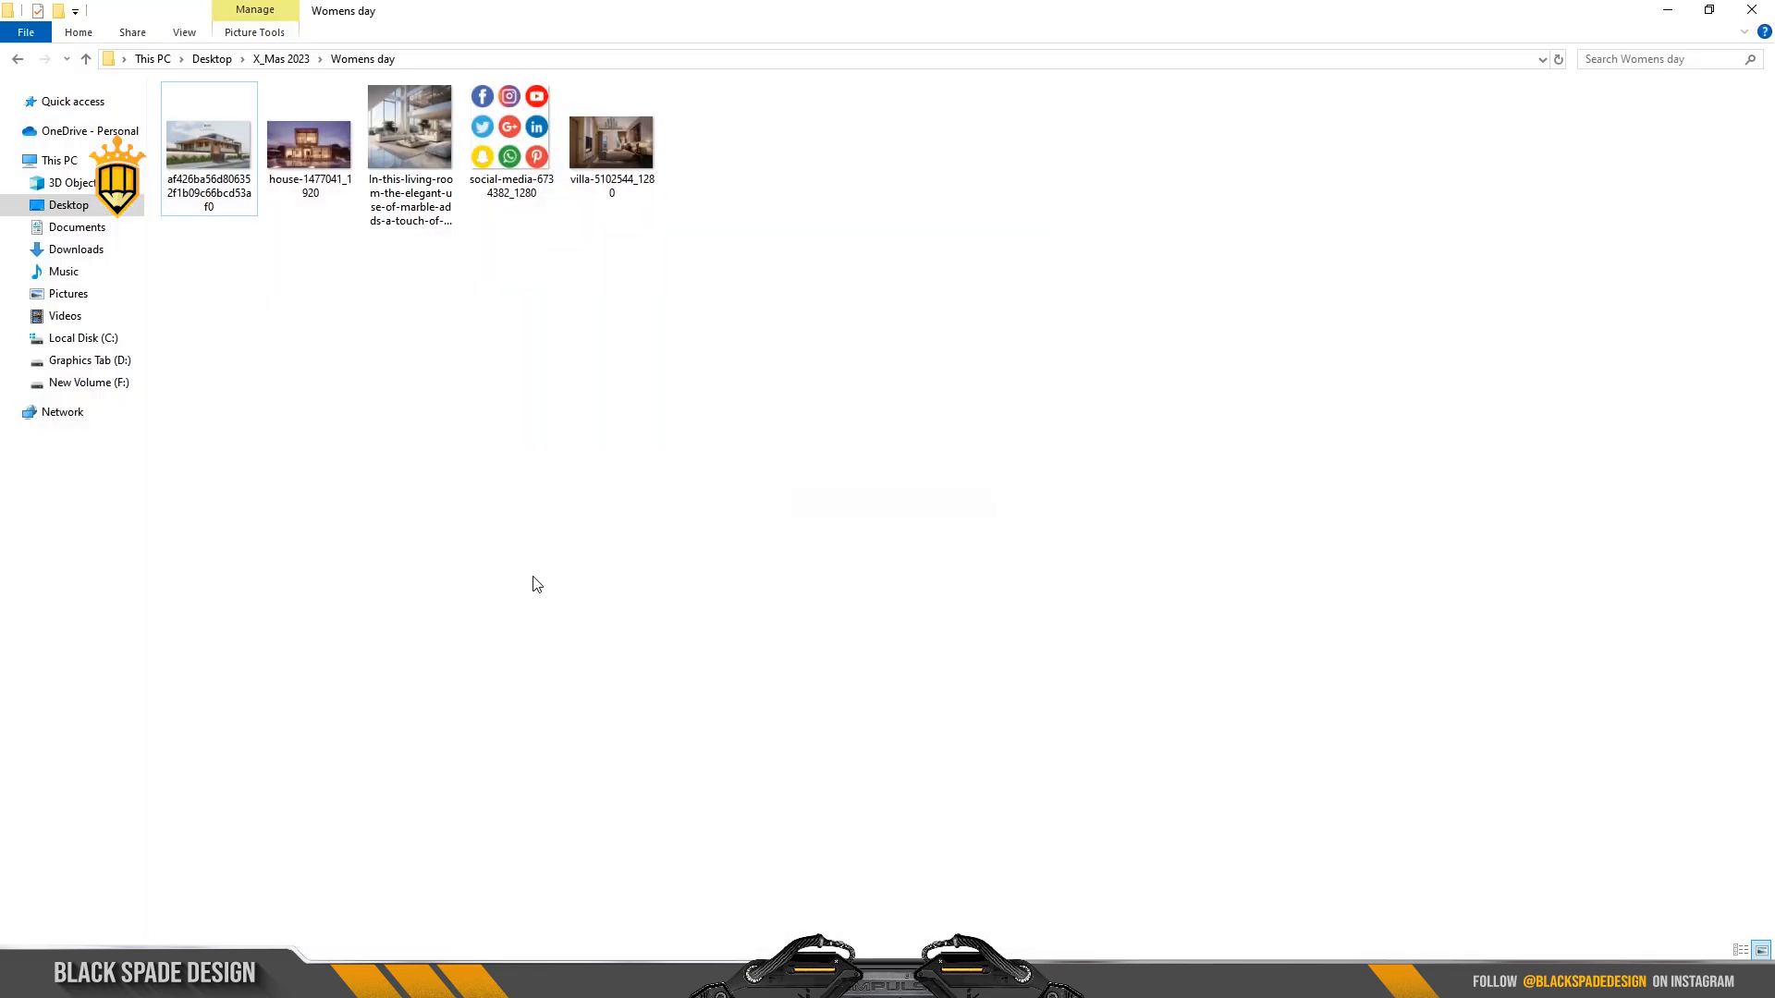
Drag the house-1477041_1920 photo from the Womens day folder onto the blank flyer page.
{"action": "left_click_drag", "start_coordinate": [309, 148], "coordinate": [785, 487]}
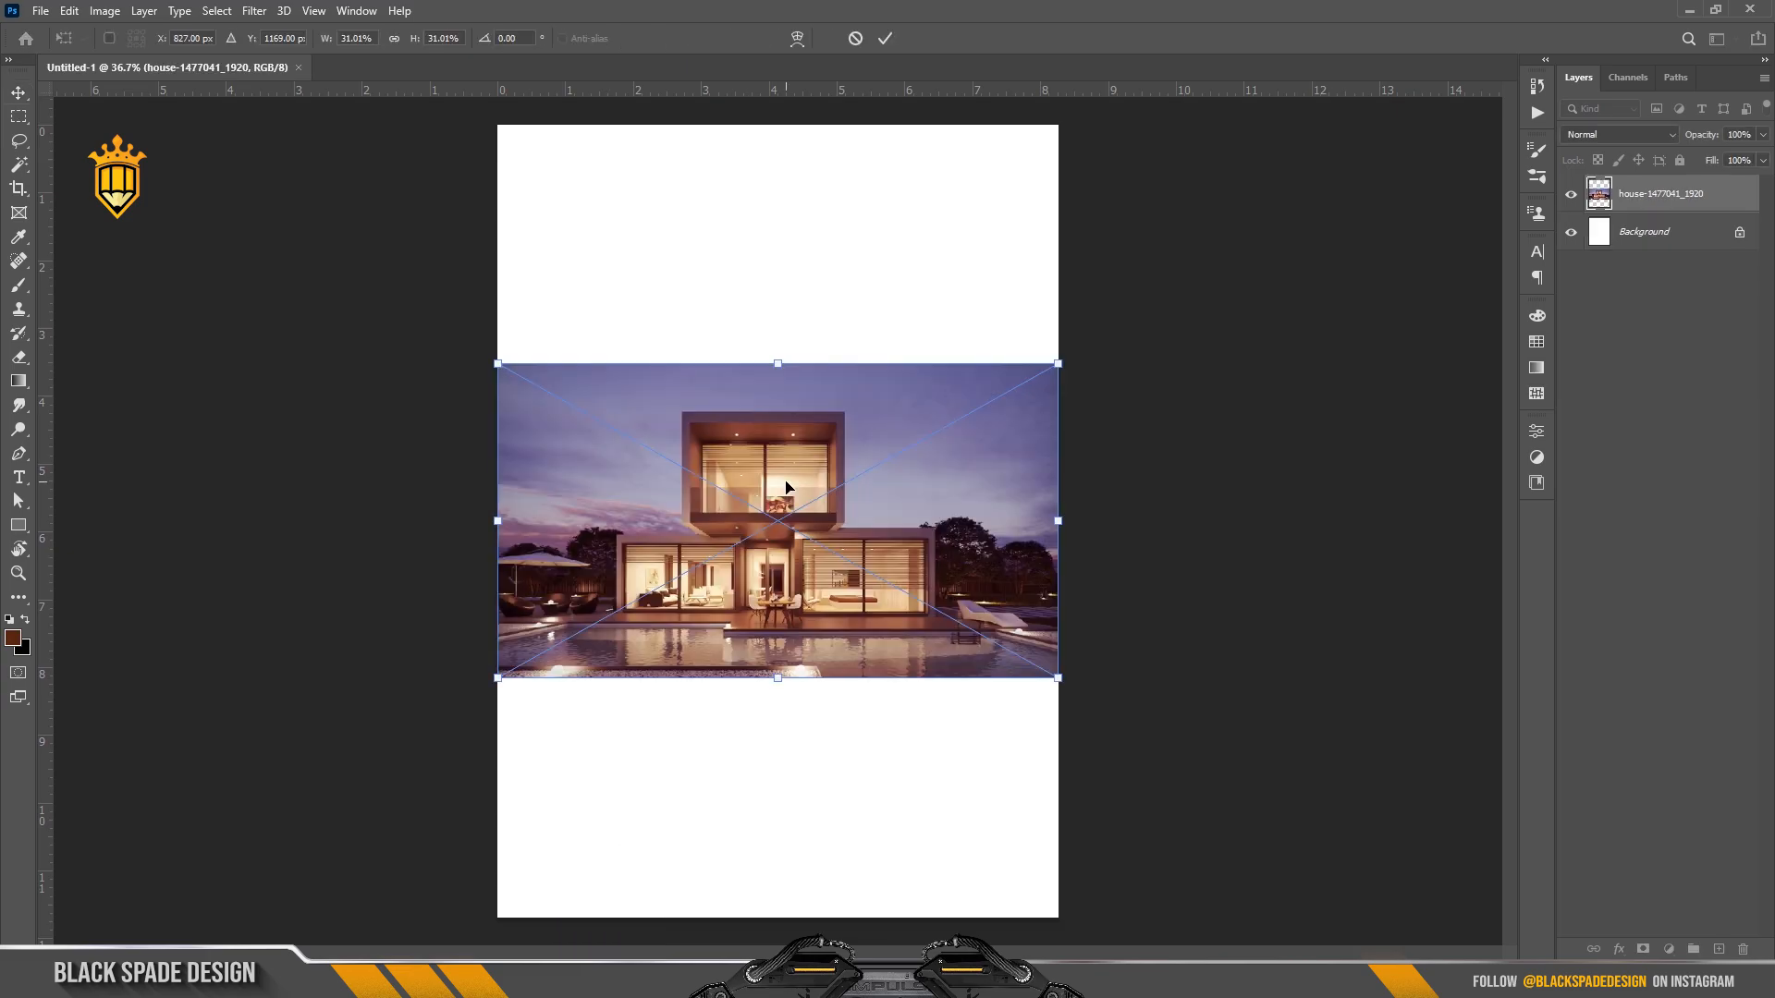
Enlarge the house photo proportionally and position it across the top of the page.
{"action": "key", "text": "ctrl+minus"}
{"action": "left_click_drag", "start_coordinate": [1011, 392], "coordinate": [1079, 310]}
{"action": "left_click_drag", "start_coordinate": [843, 451], "coordinate": [845, 307]}
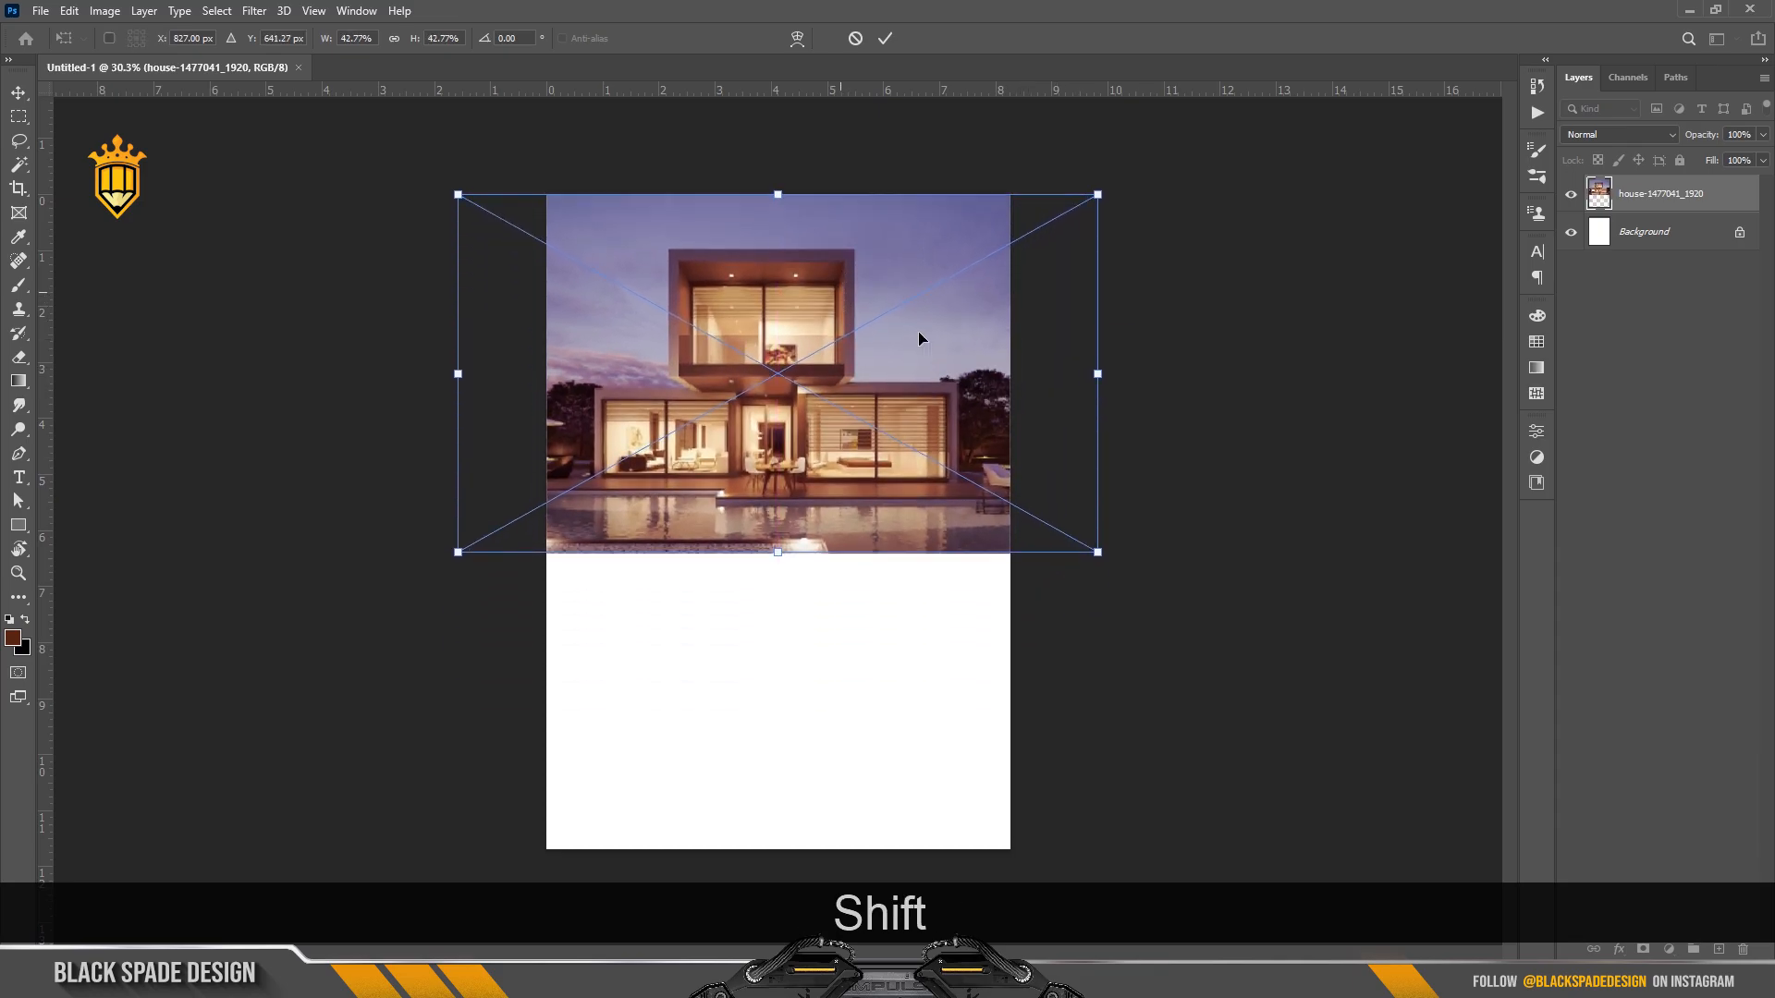
{"action": "left_click_drag", "start_coordinate": [1099, 552], "coordinate": [1130, 579]}
{"action": "key", "text": "ctrl+plus"}
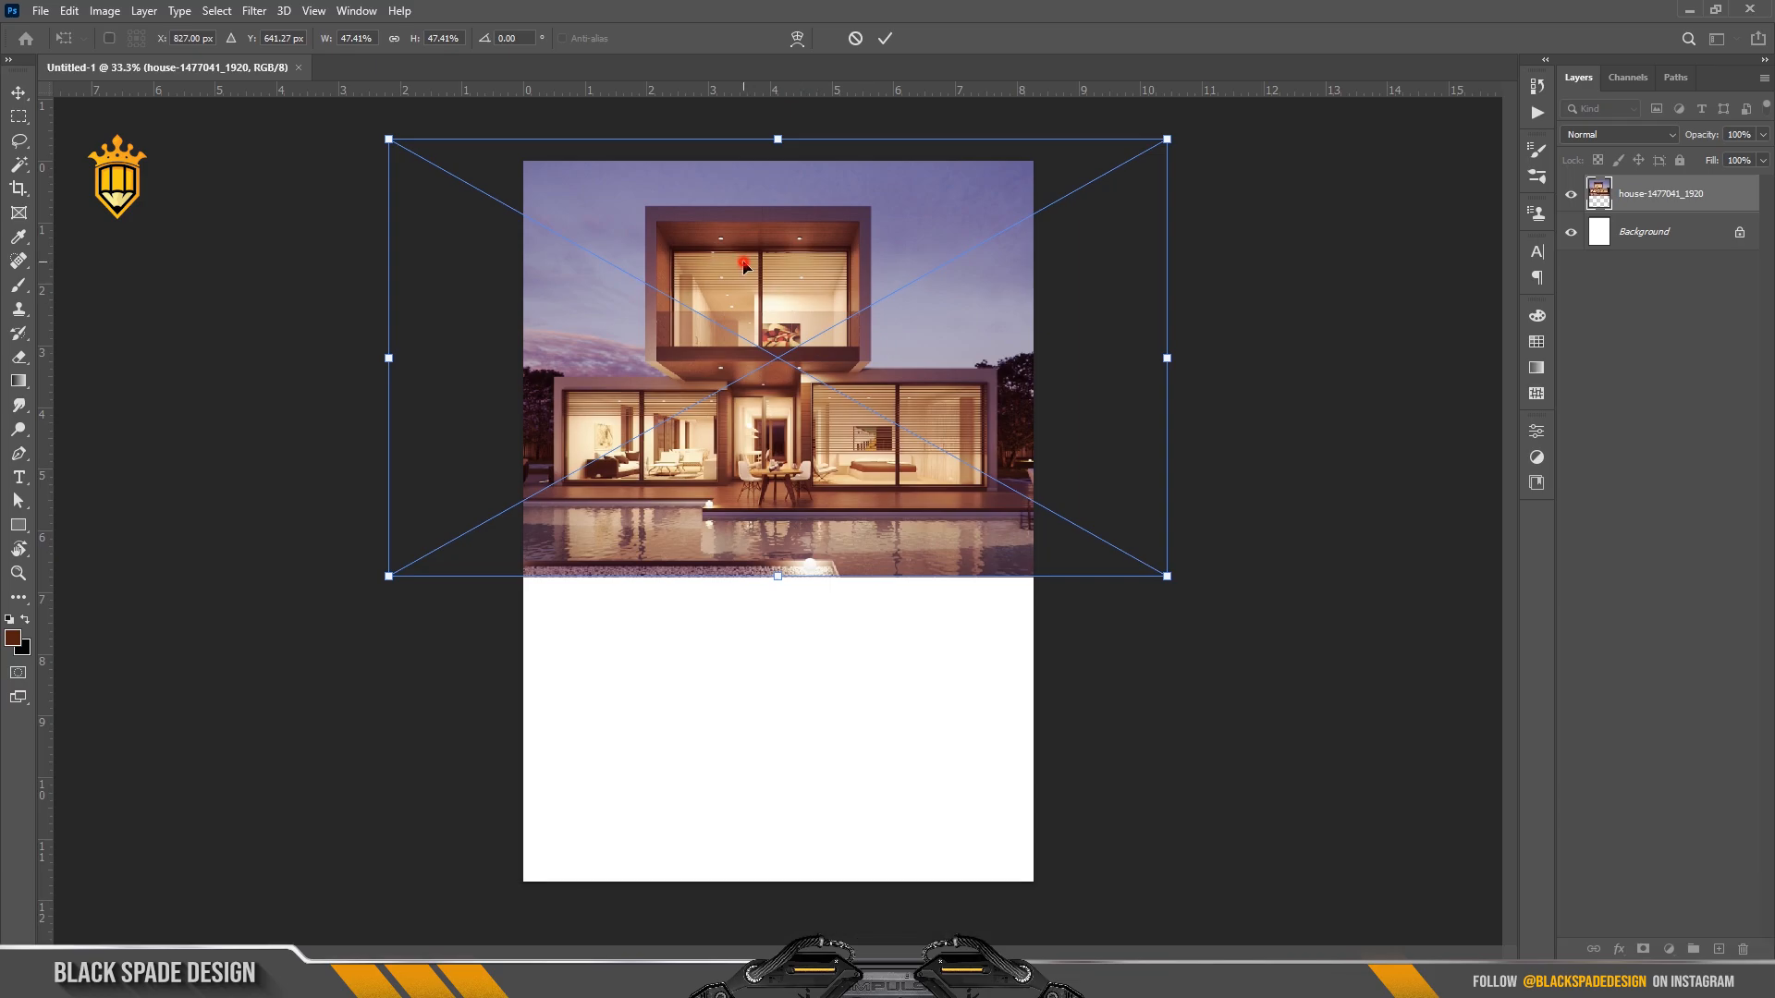
{"action": "left_click_drag", "start_coordinate": [744, 268], "coordinate": [756, 269]}
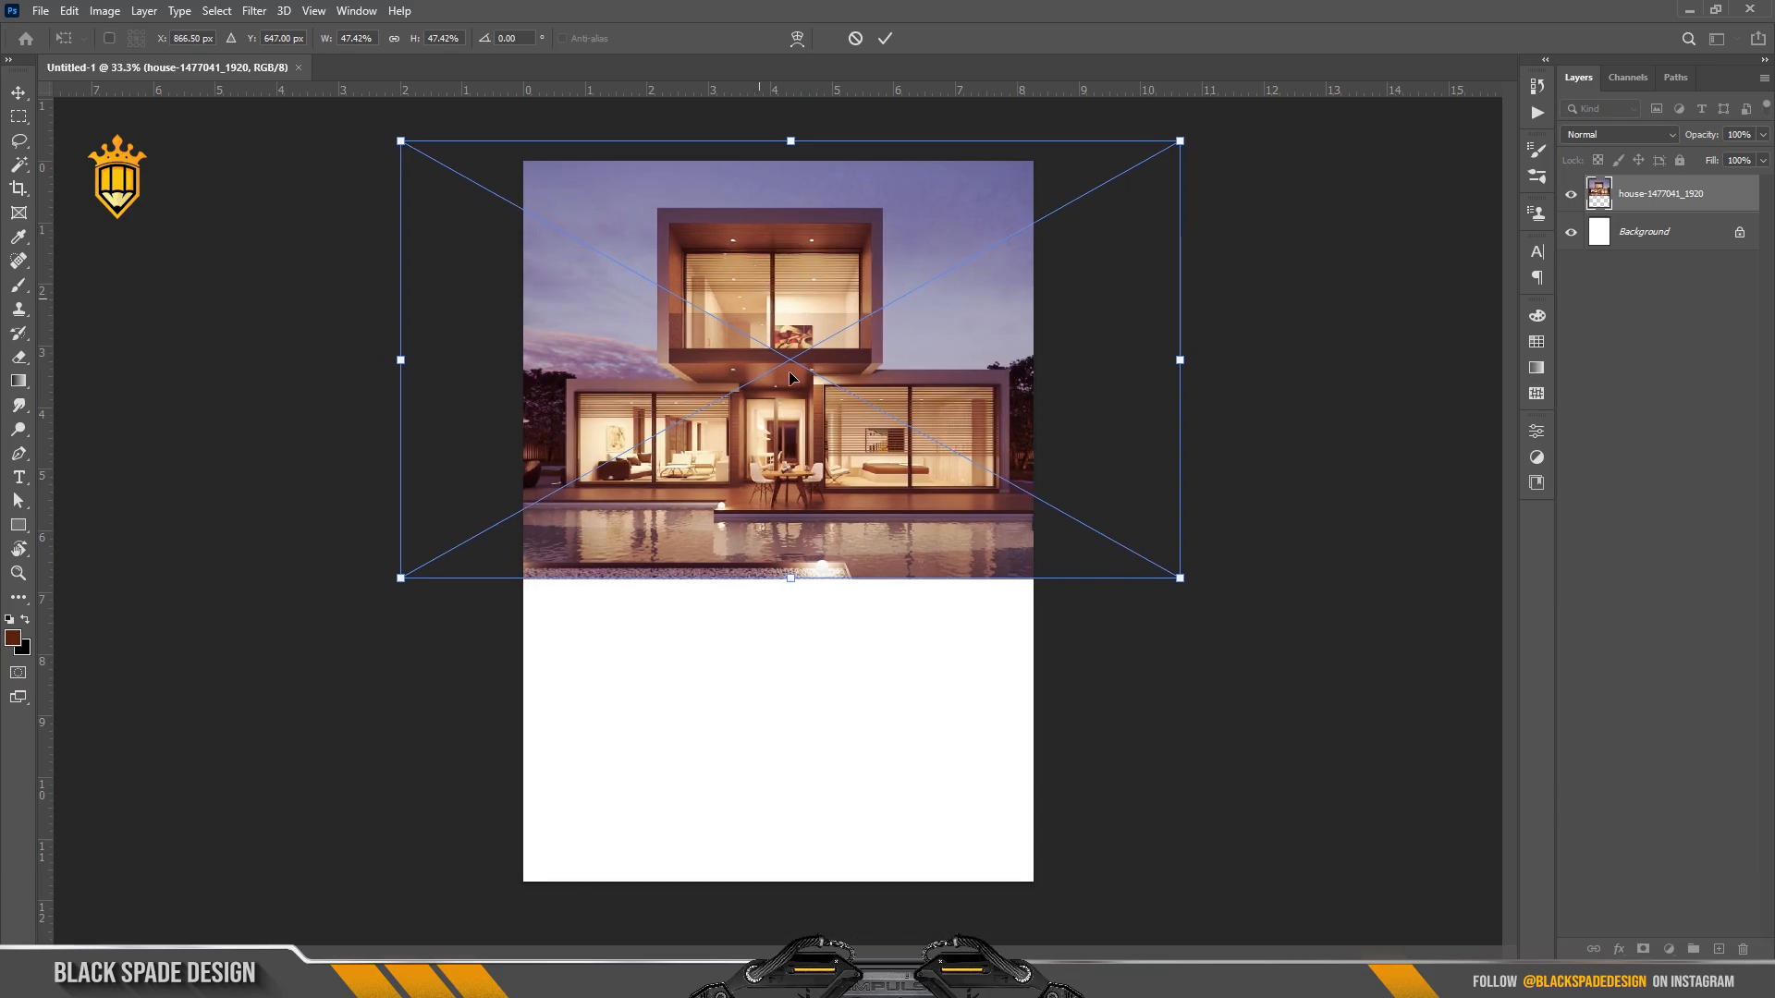
{"action": "key", "text": "Return"}
Boost the photo's contrast with Curves: black input 16, white input 244.
{"action": "key", "text": "ctrl+m"}
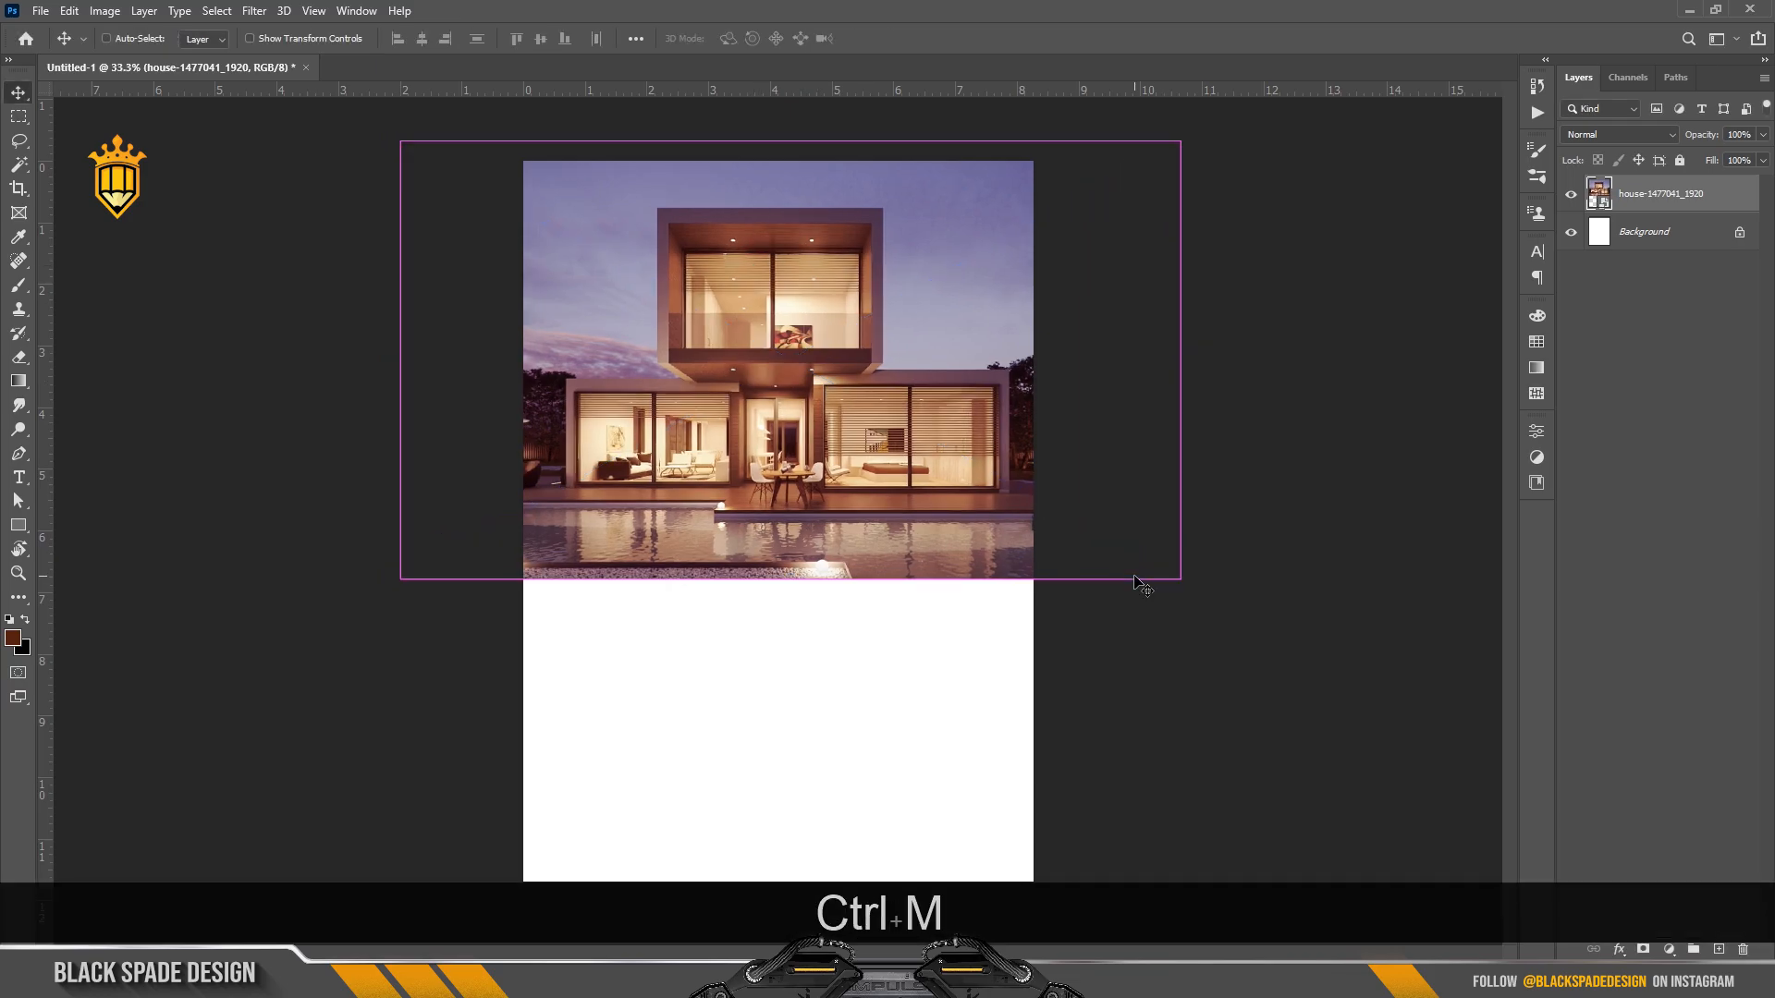
{"action": "left_click_drag", "start_coordinate": [757, 170], "coordinate": [1011, 286]}
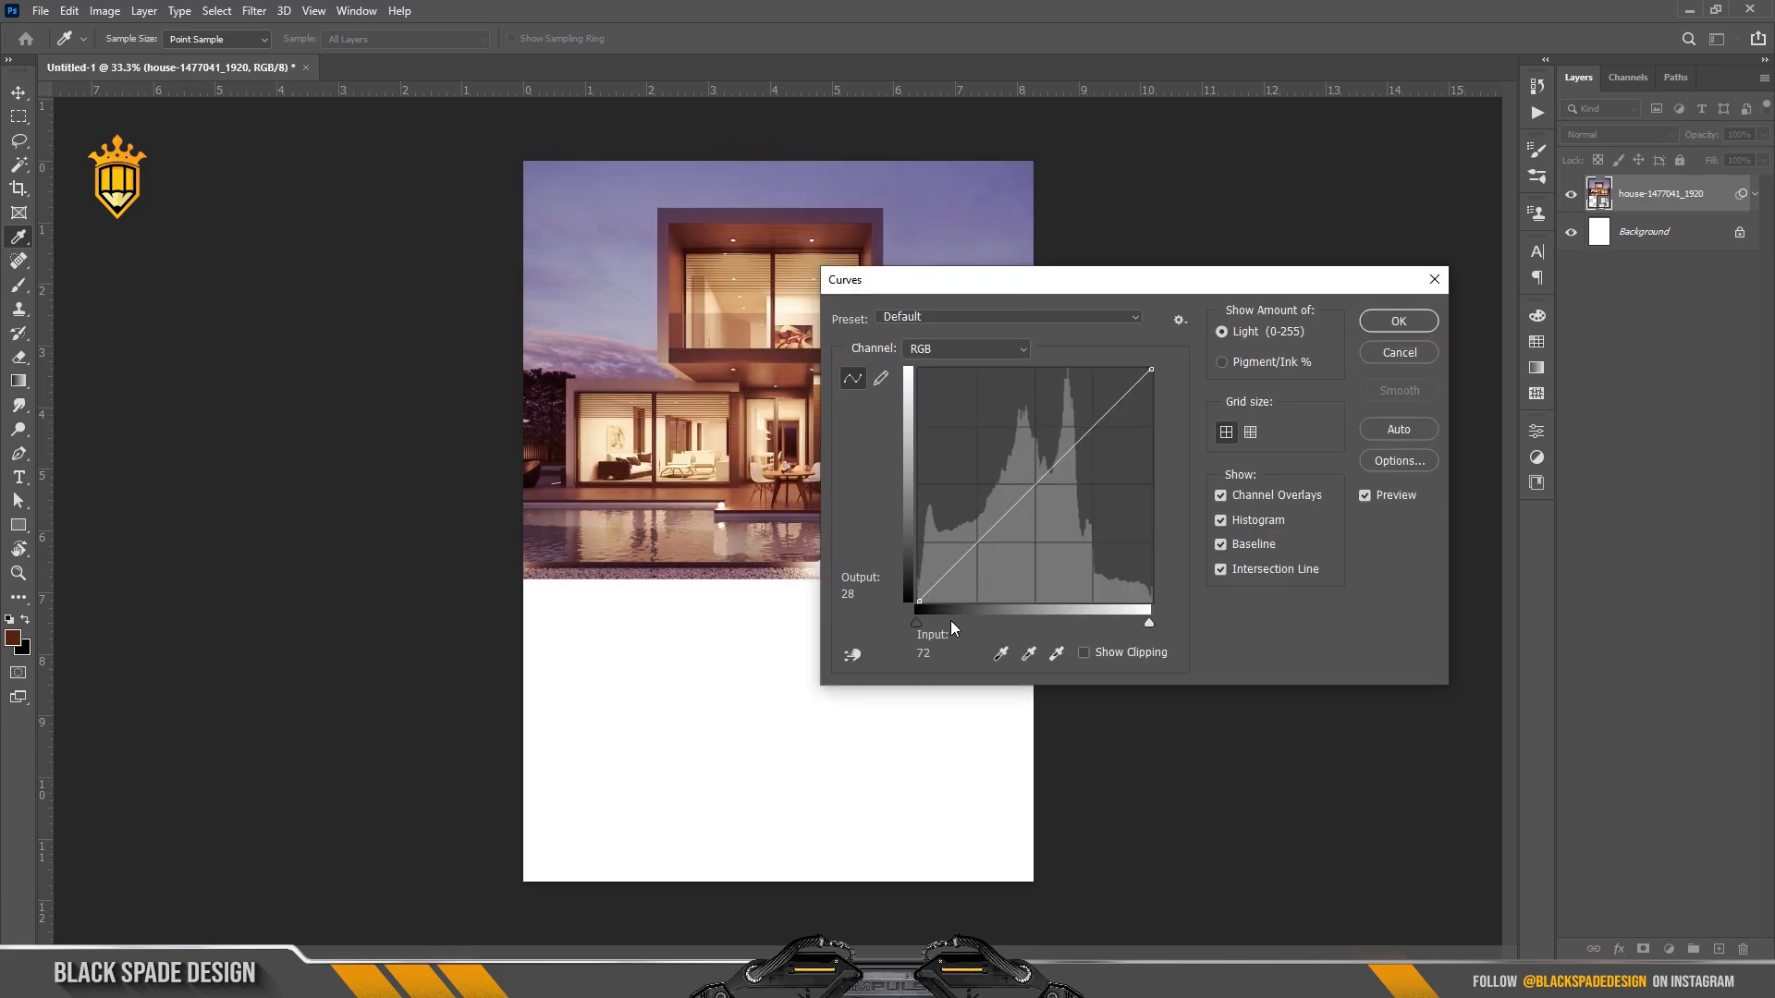
{"action": "left_click_drag", "start_coordinate": [934, 620], "coordinate": [930, 618]}
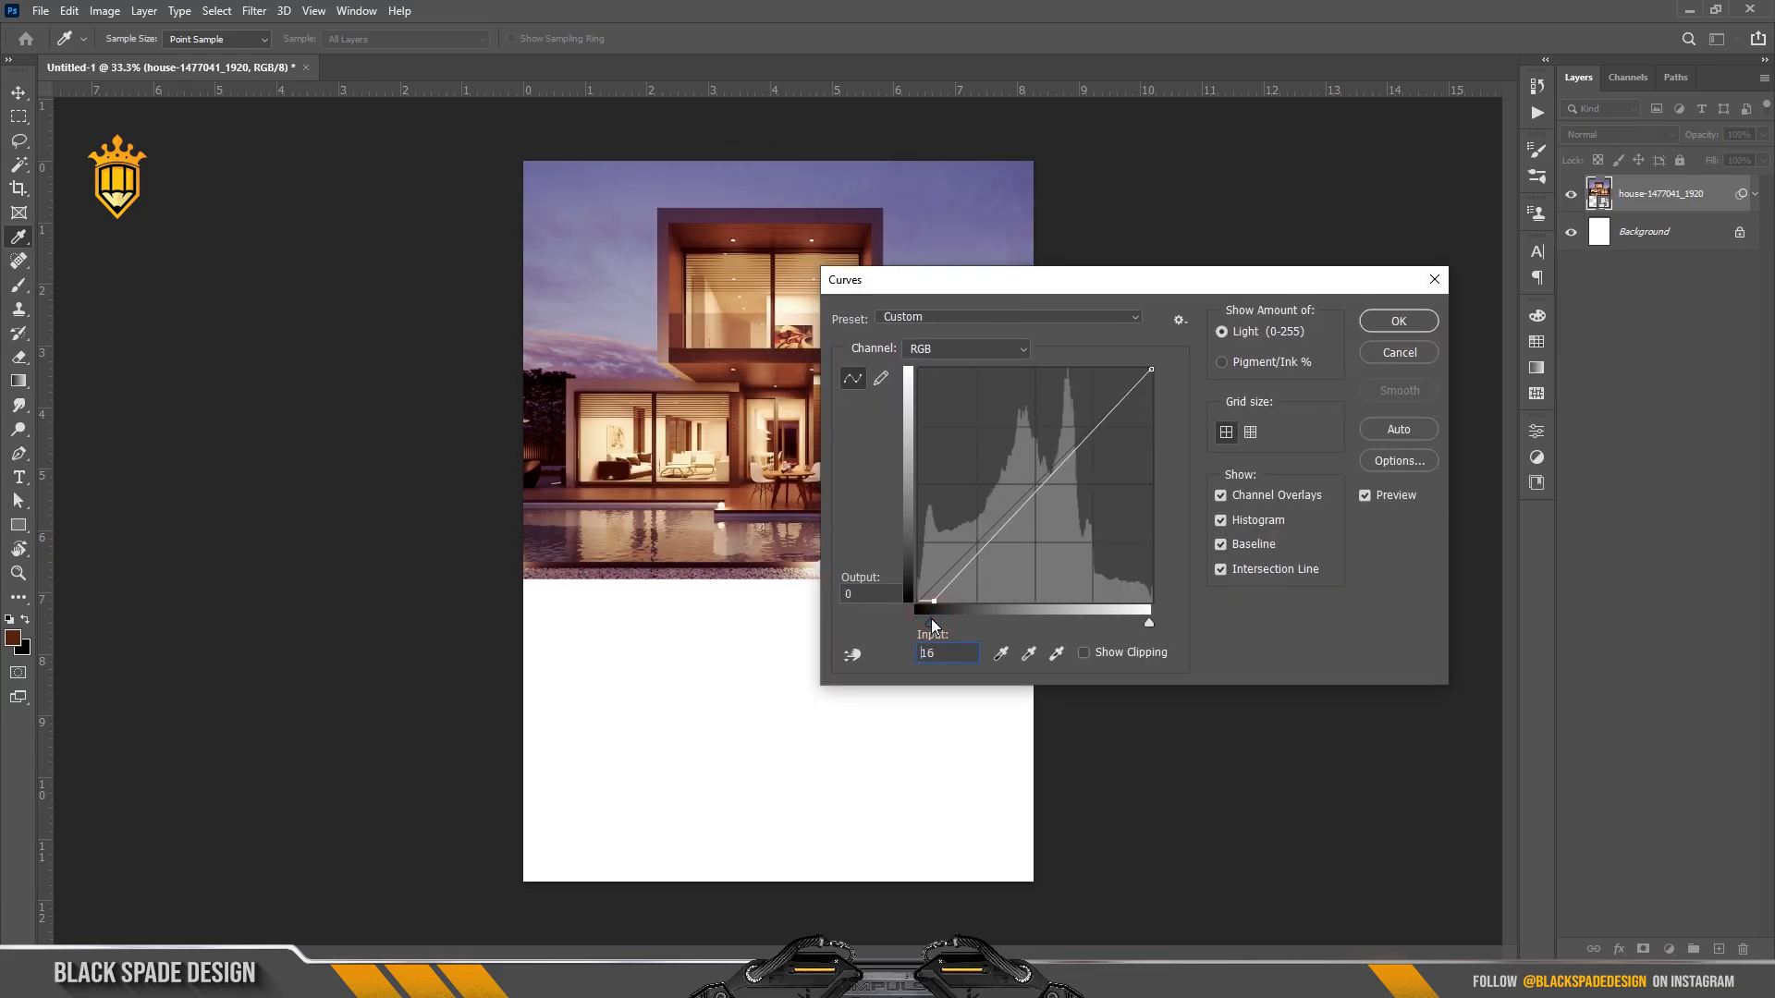
{"action": "left_click_drag", "start_coordinate": [1149, 623], "coordinate": [1139, 624]}
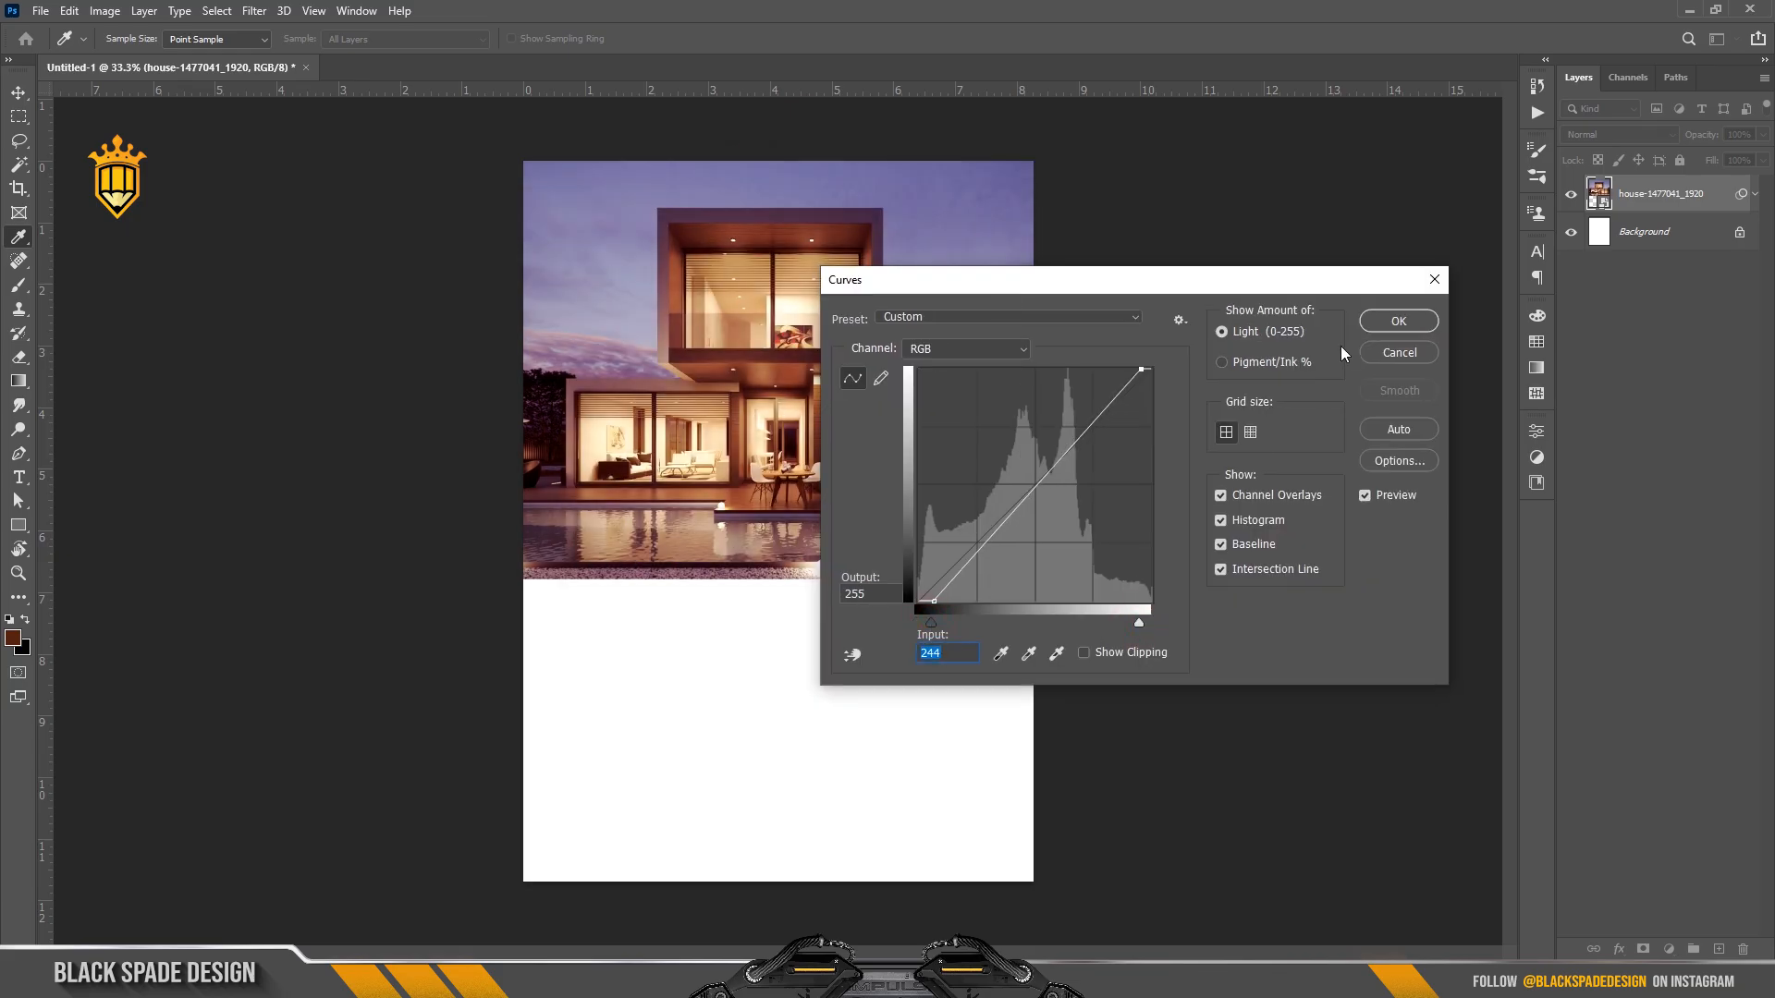
{"action": "left_click", "coordinate": [1396, 321]}
Draw a wide rectangle under the house photo and fill it with purple.
{"action": "key", "text": "u"}
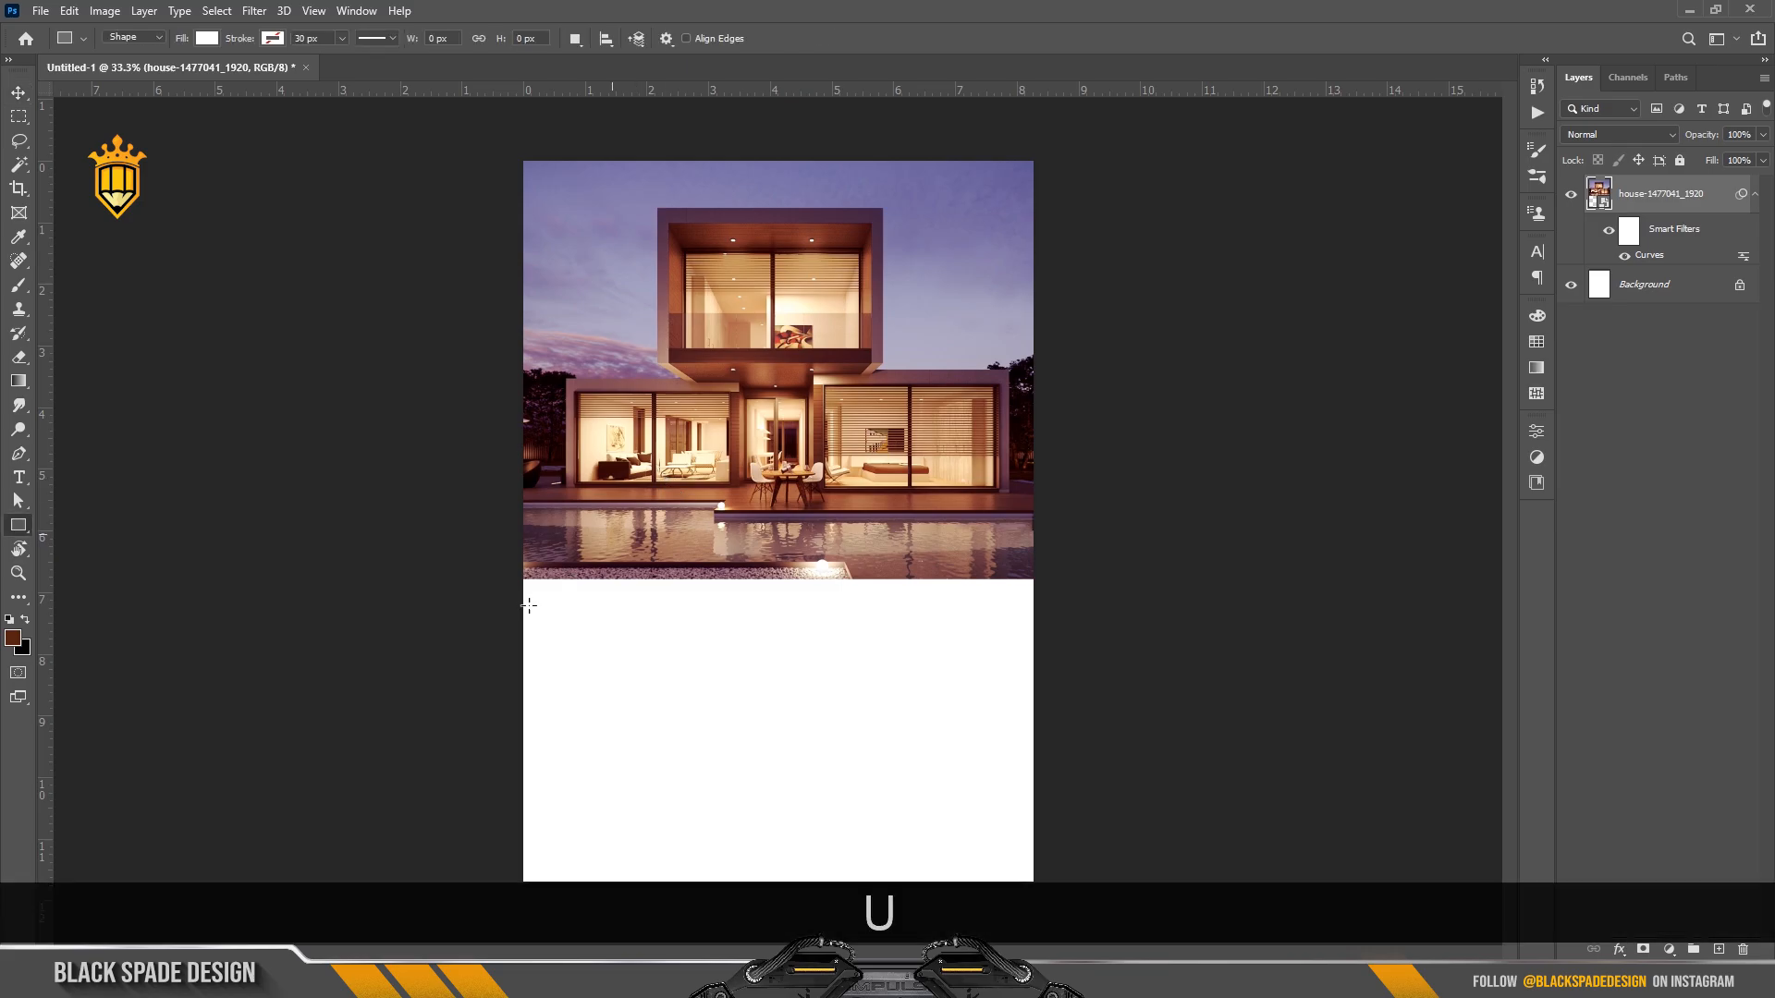
{"action": "left_click_drag", "start_coordinate": [462, 515], "coordinate": [1188, 665]}
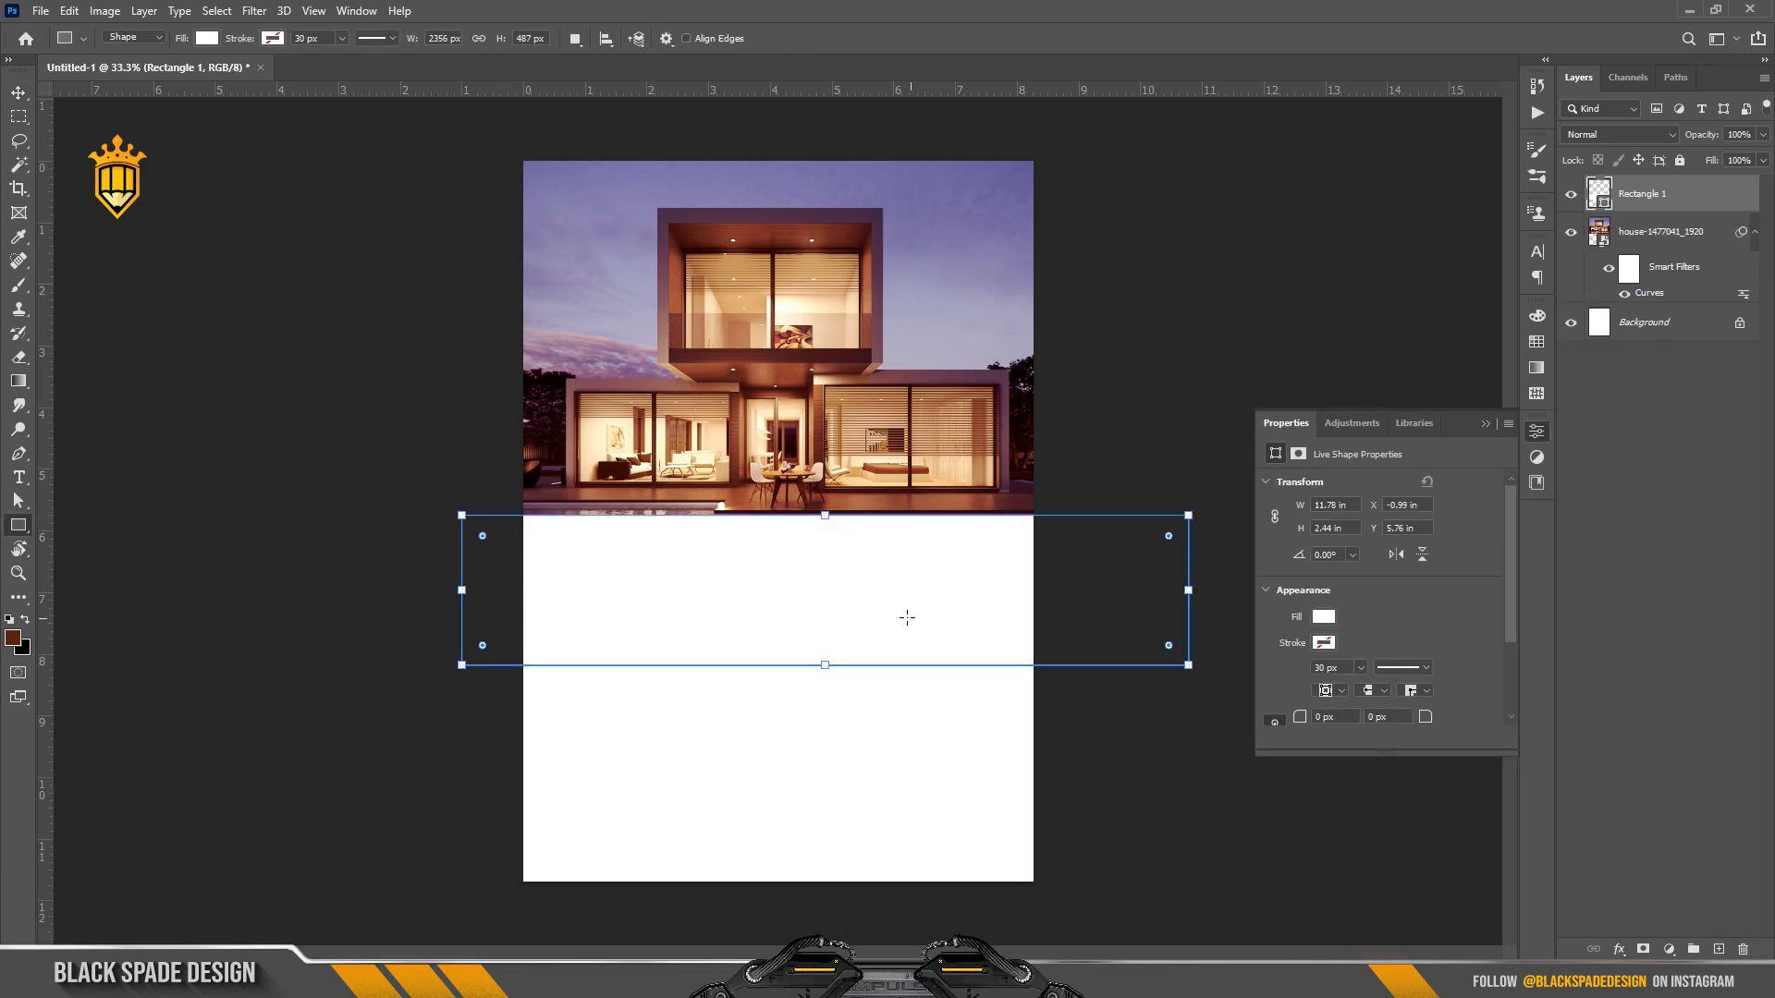
{"action": "key", "text": "ctrl+plus"}
{"action": "left_click", "coordinate": [1333, 618]}
{"action": "left_click", "coordinate": [1279, 714]}
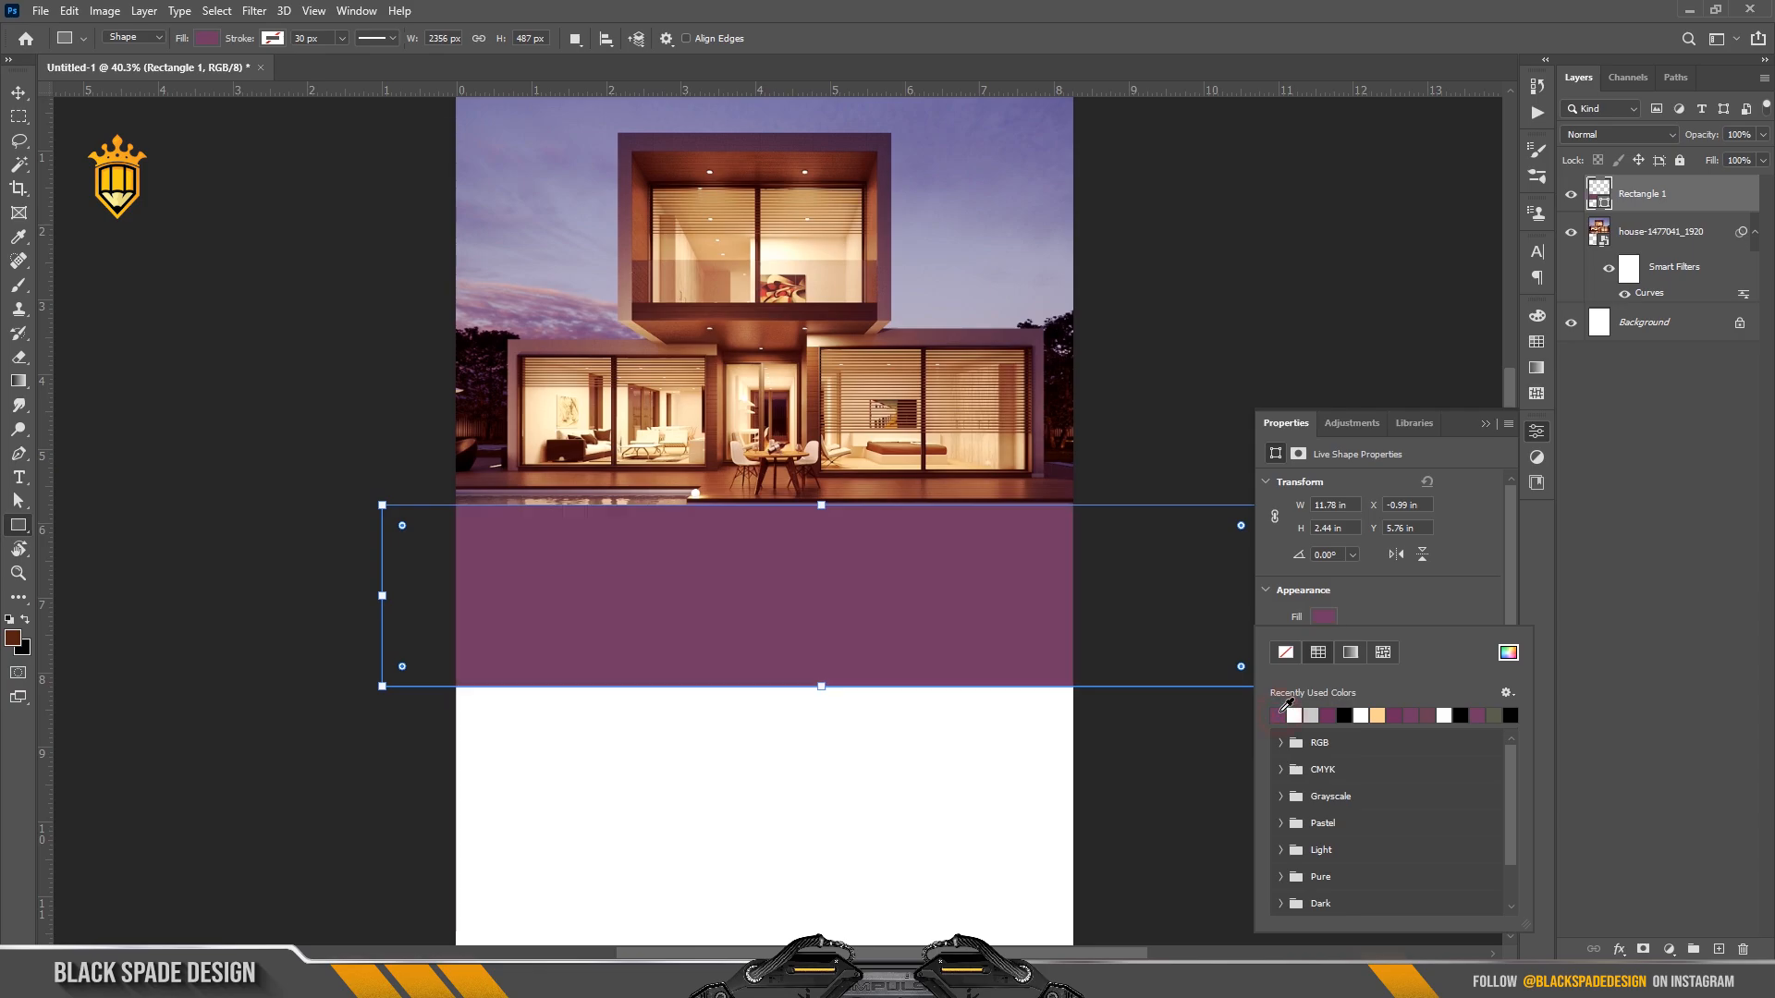
{"action": "left_click", "coordinate": [1485, 425]}
Rotate the purple band about -4.7° so it rises to the right.
{"action": "key", "text": "v"}
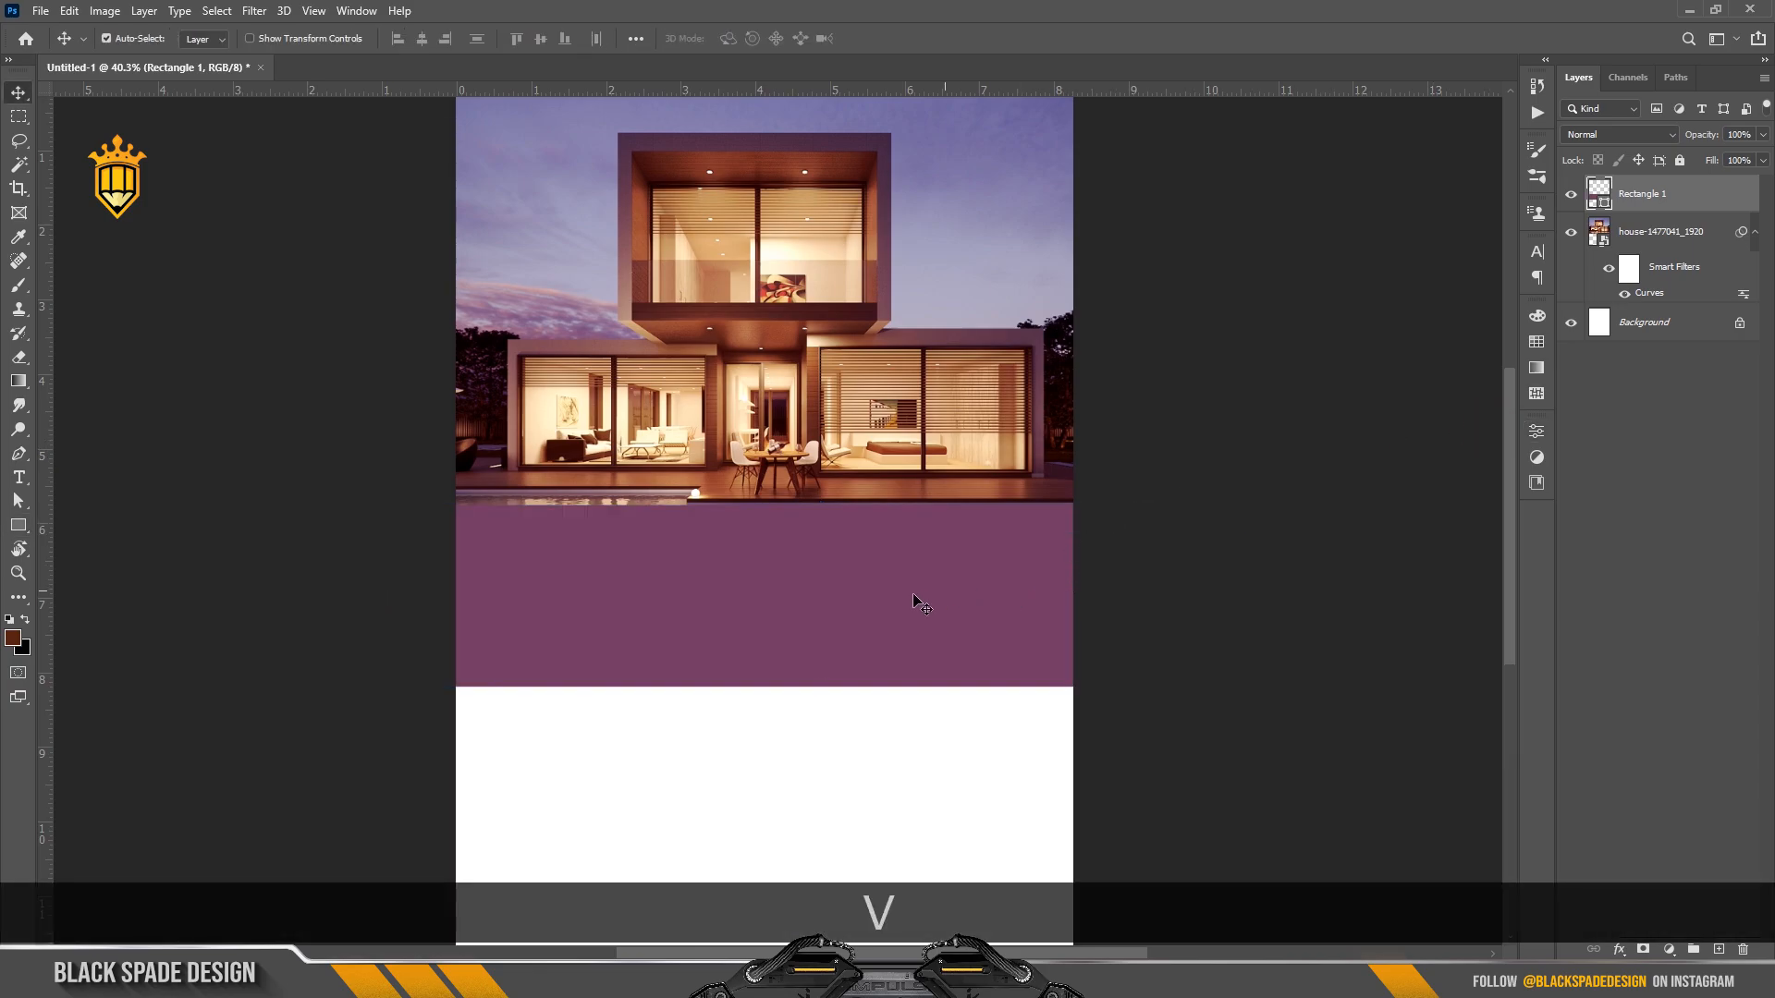
{"action": "left_click_drag", "start_coordinate": [915, 602], "coordinate": [884, 587]}
{"action": "key", "text": "ctrl+t"}
{"action": "left_click_drag", "start_coordinate": [1265, 493], "coordinate": [1258, 458]}
{"action": "left_click_drag", "start_coordinate": [861, 599], "coordinate": [843, 591]}
{"action": "left_click_drag", "start_coordinate": [1312, 532], "coordinate": [1307, 521]}
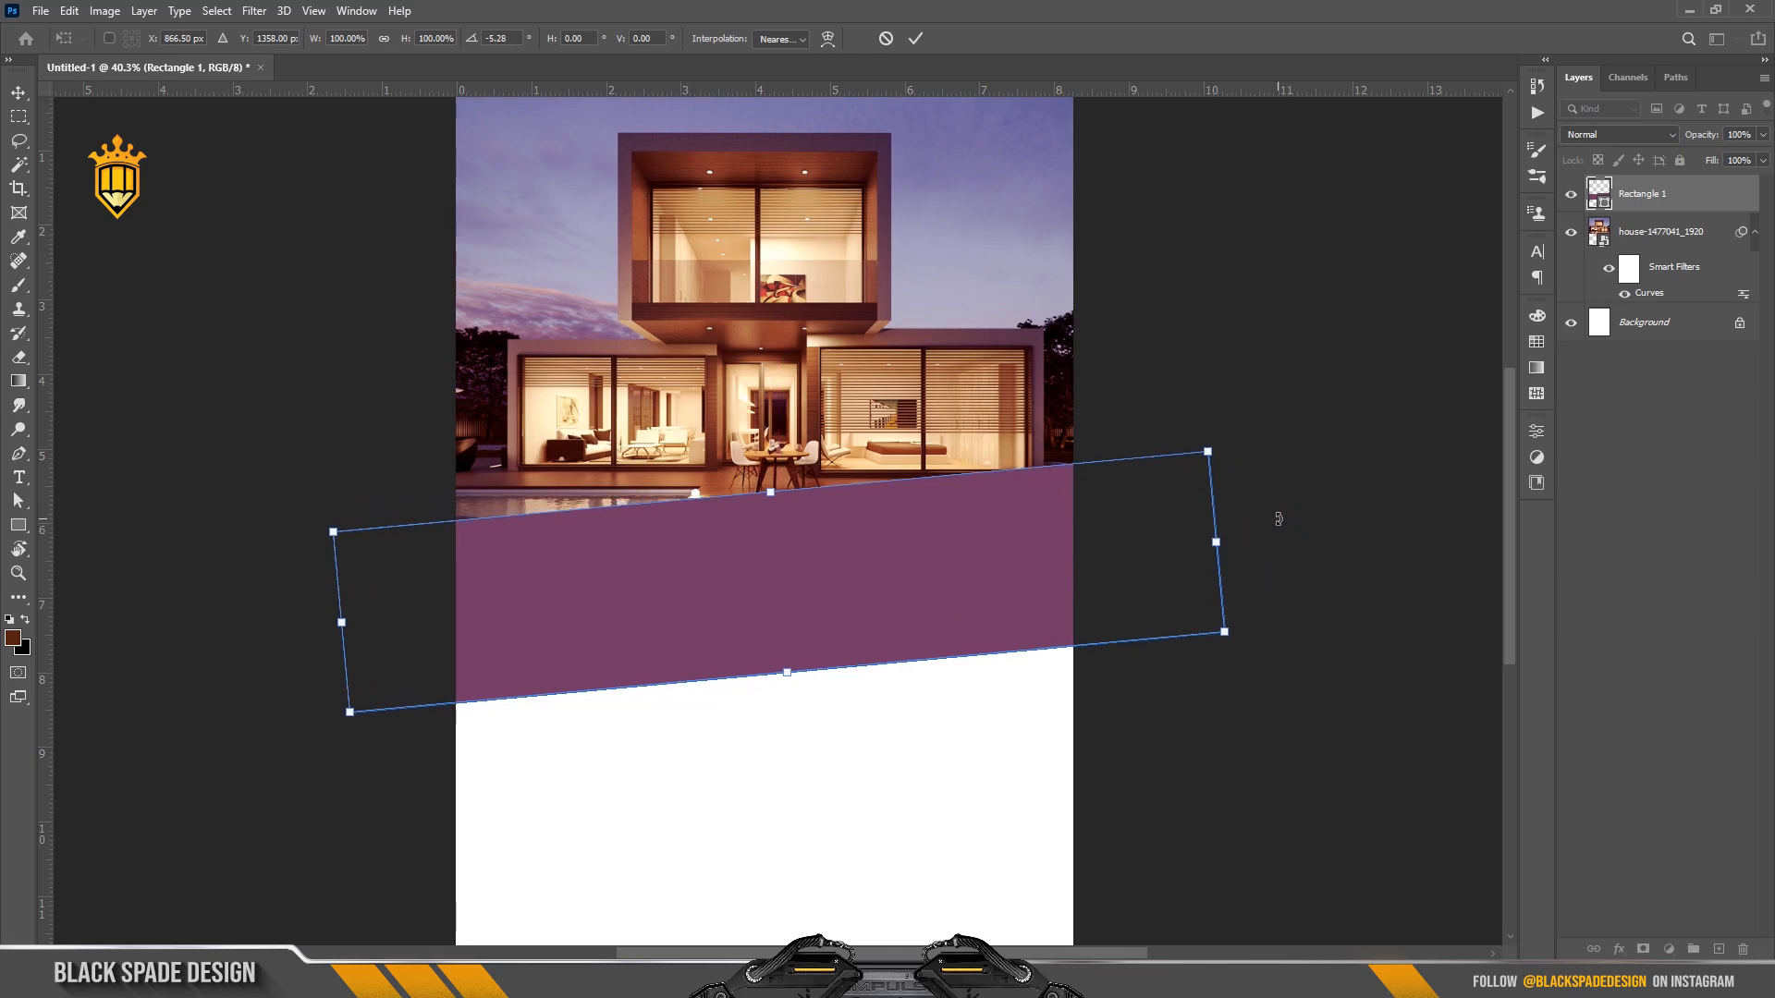
{"action": "key", "text": "Return"}
Move the purple band down 0.2 in, then select the house photo layer.
{"action": "scroll", "coordinate": [820, 541], "scroll_direction": "down", "scroll_amount": 2}
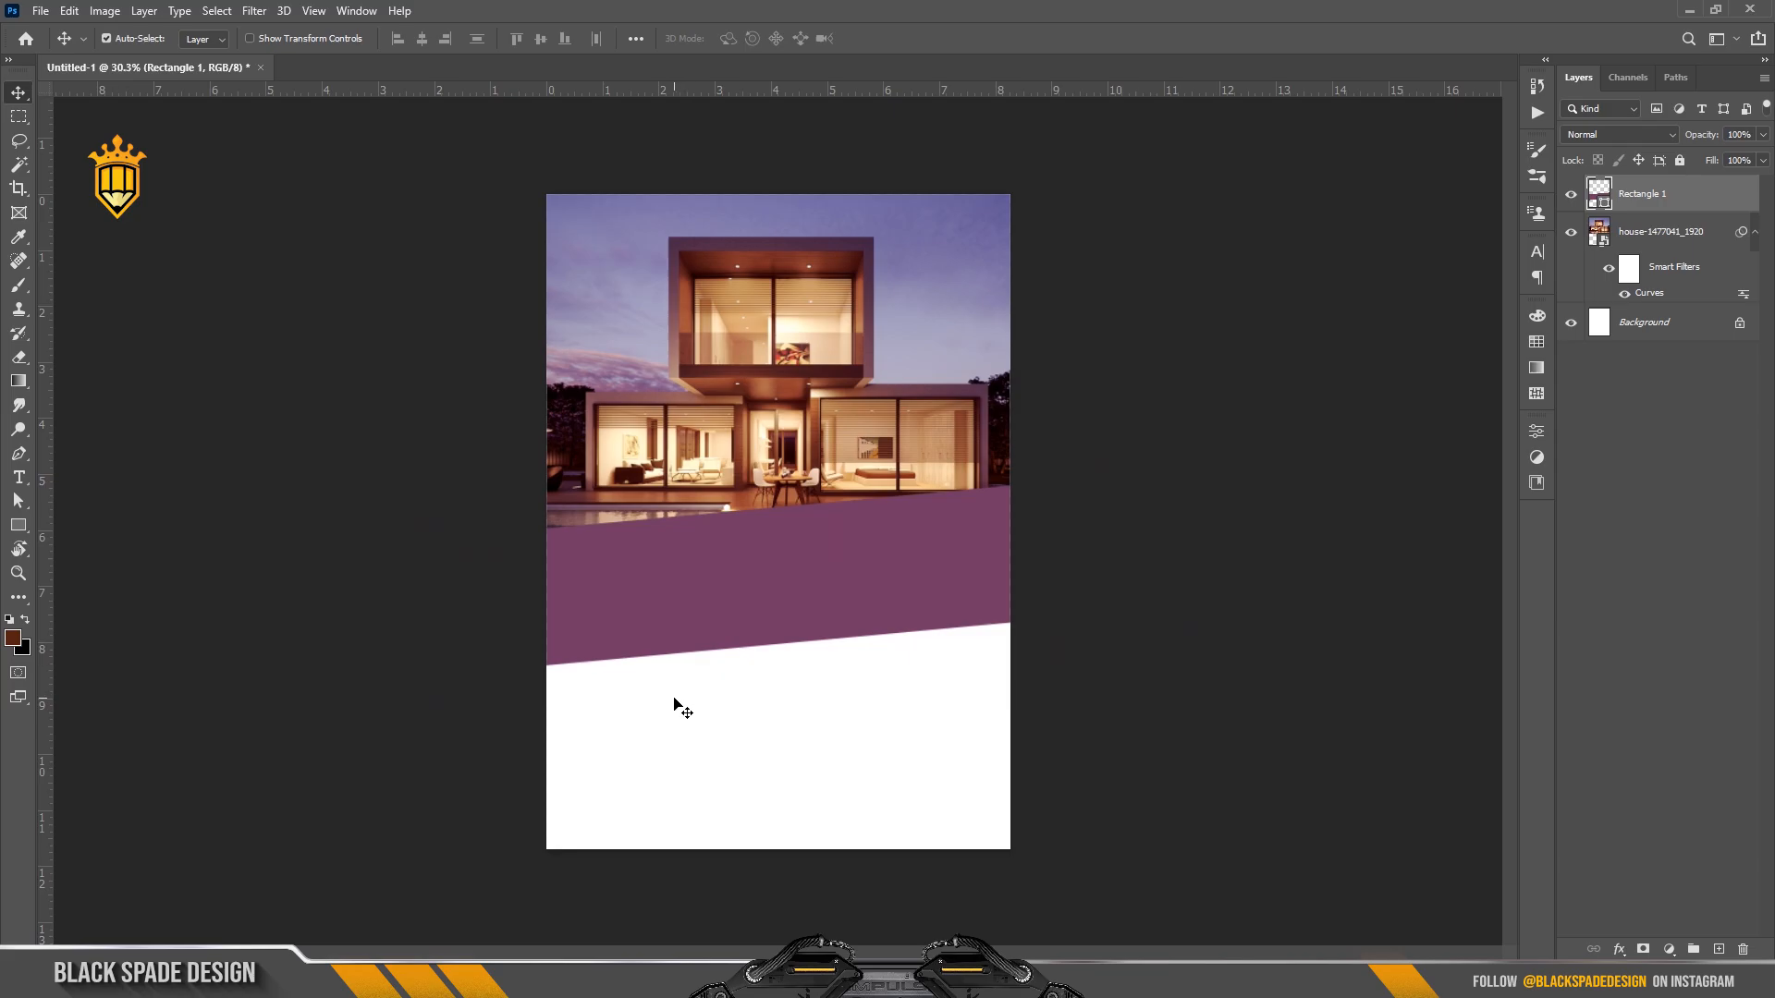
{"action": "scroll", "coordinate": [674, 702], "scroll_direction": "up", "scroll_amount": 2}
{"action": "left_click_drag", "start_coordinate": [674, 693], "coordinate": [697, 622]}
{"action": "left_click_drag", "start_coordinate": [735, 488], "coordinate": [735, 516]}
{"action": "scroll", "coordinate": [735, 517], "scroll_direction": "down", "scroll_amount": 3}
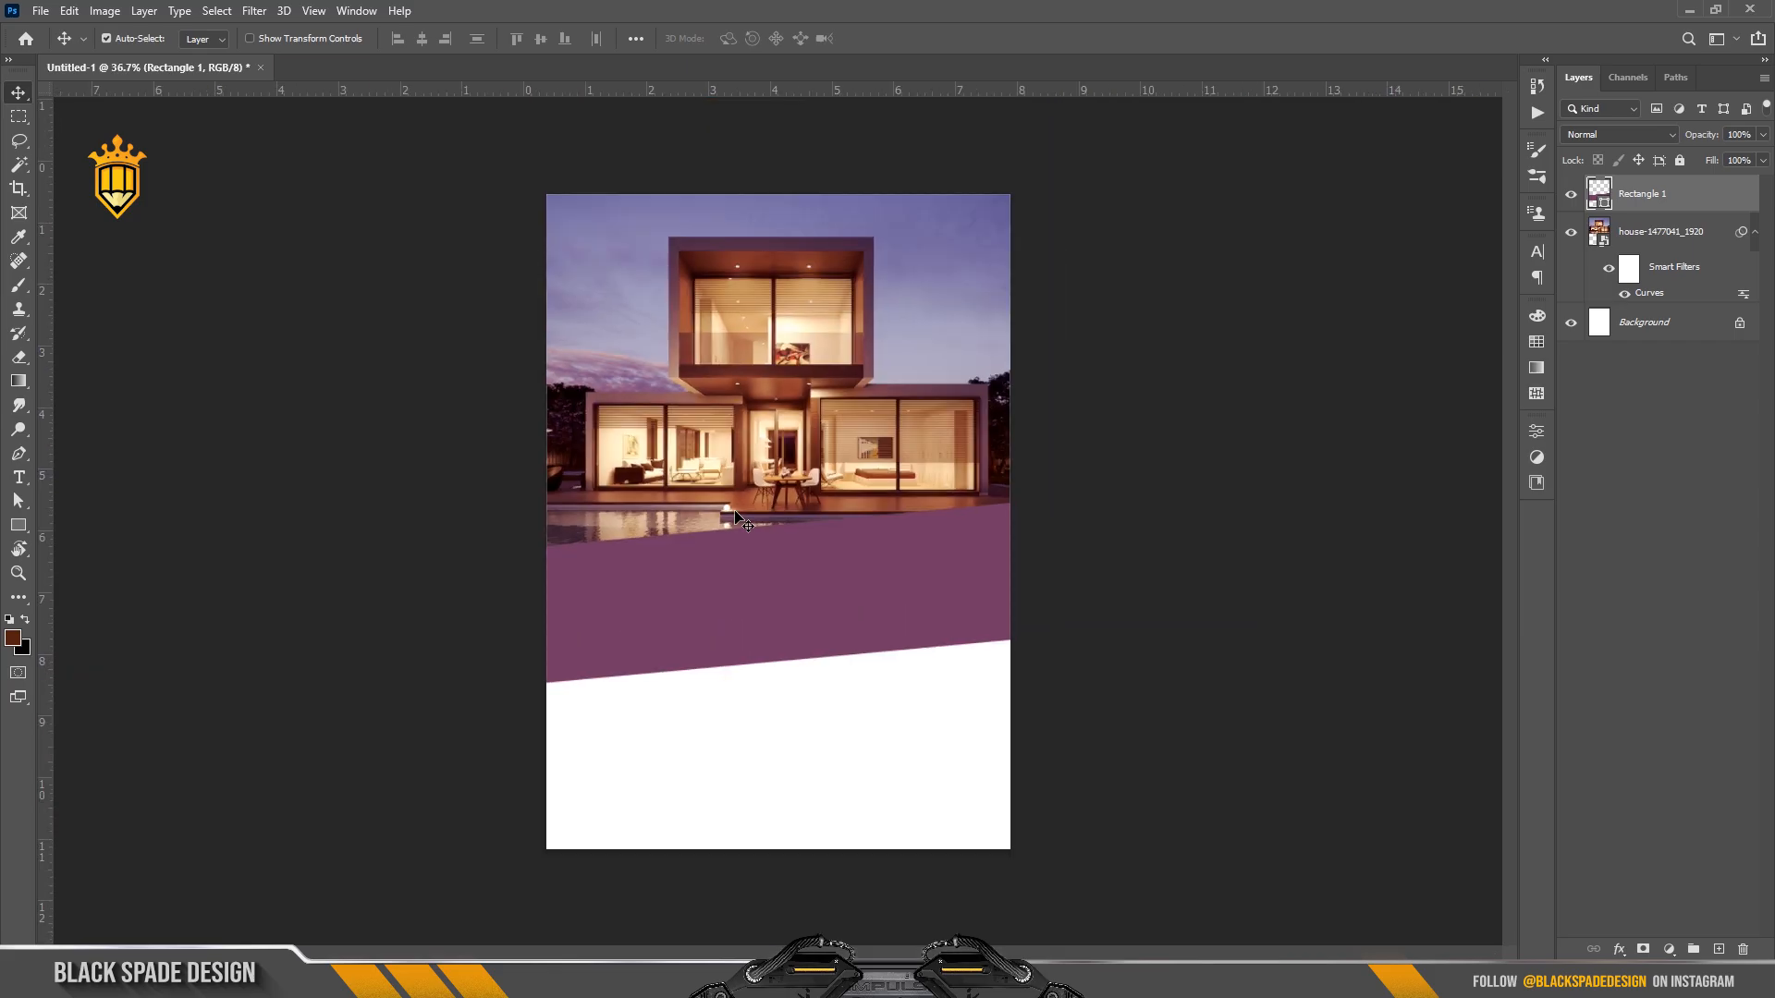
{"action": "scroll", "coordinate": [653, 682], "scroll_direction": "up", "scroll_amount": 3}
{"action": "left_click_drag", "start_coordinate": [653, 682], "coordinate": [654, 610]}
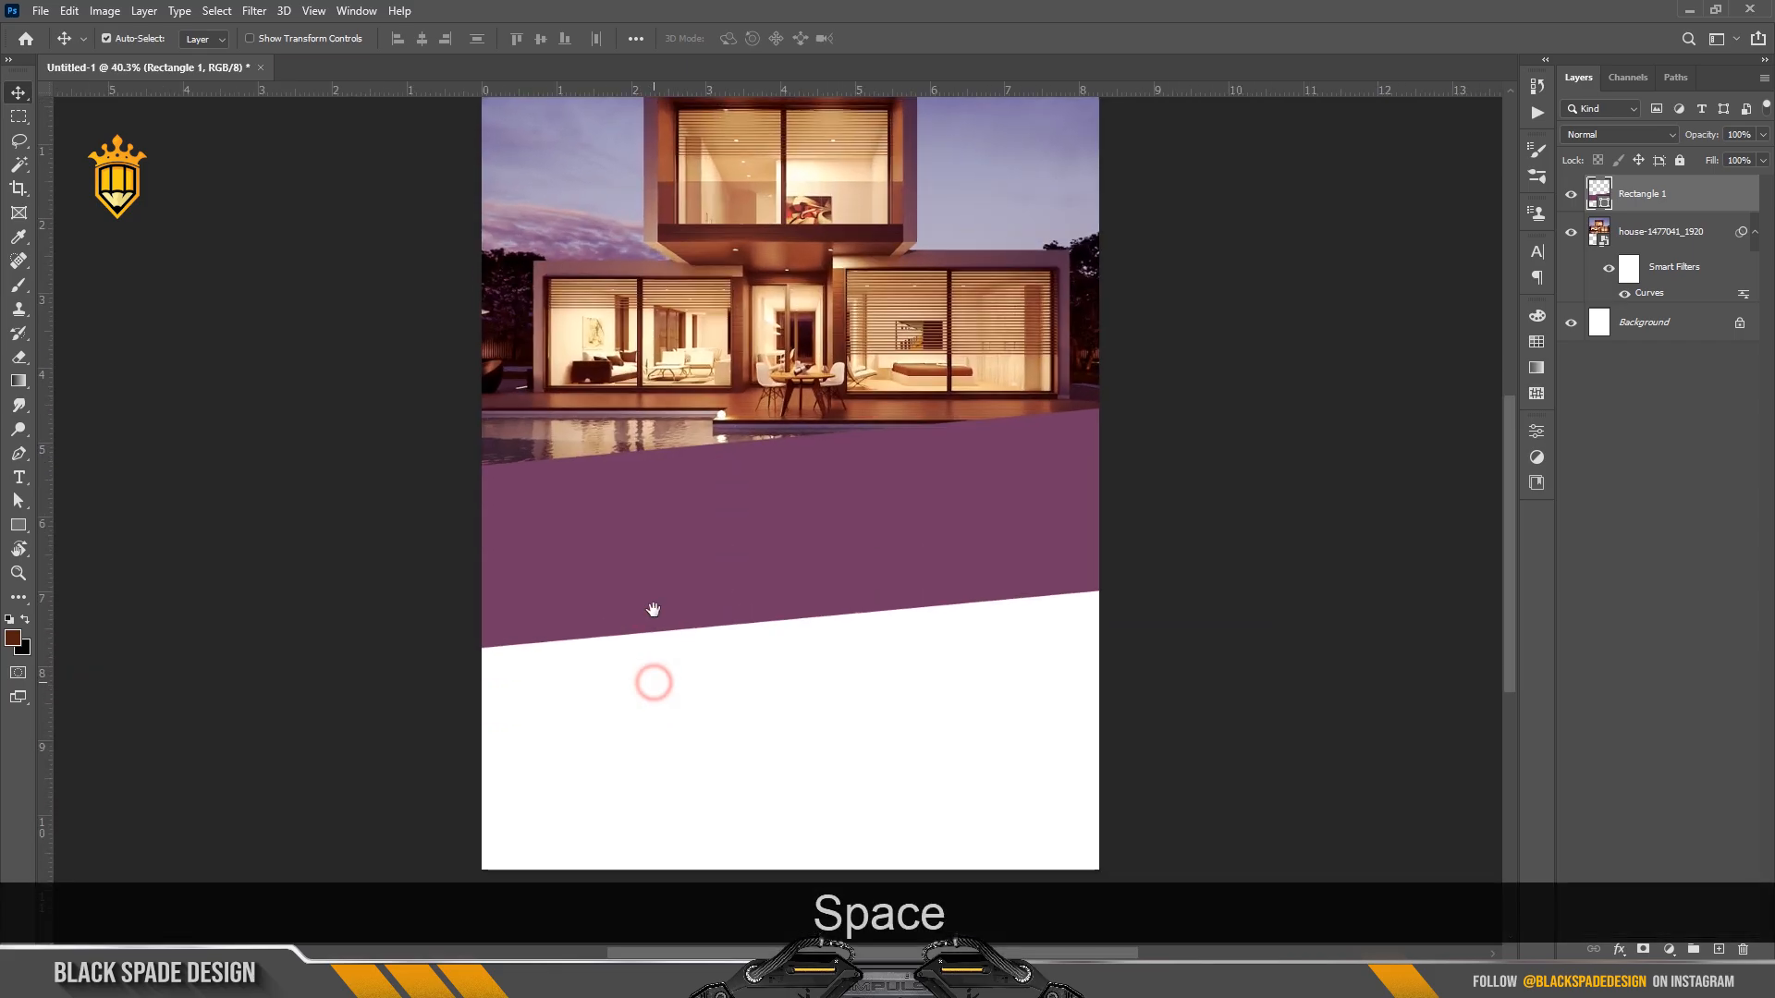
{"action": "left_click", "coordinate": [1656, 242]}
Draw a peach rounded-corner box below the band, extending its top into the band.
{"action": "key", "text": "u"}
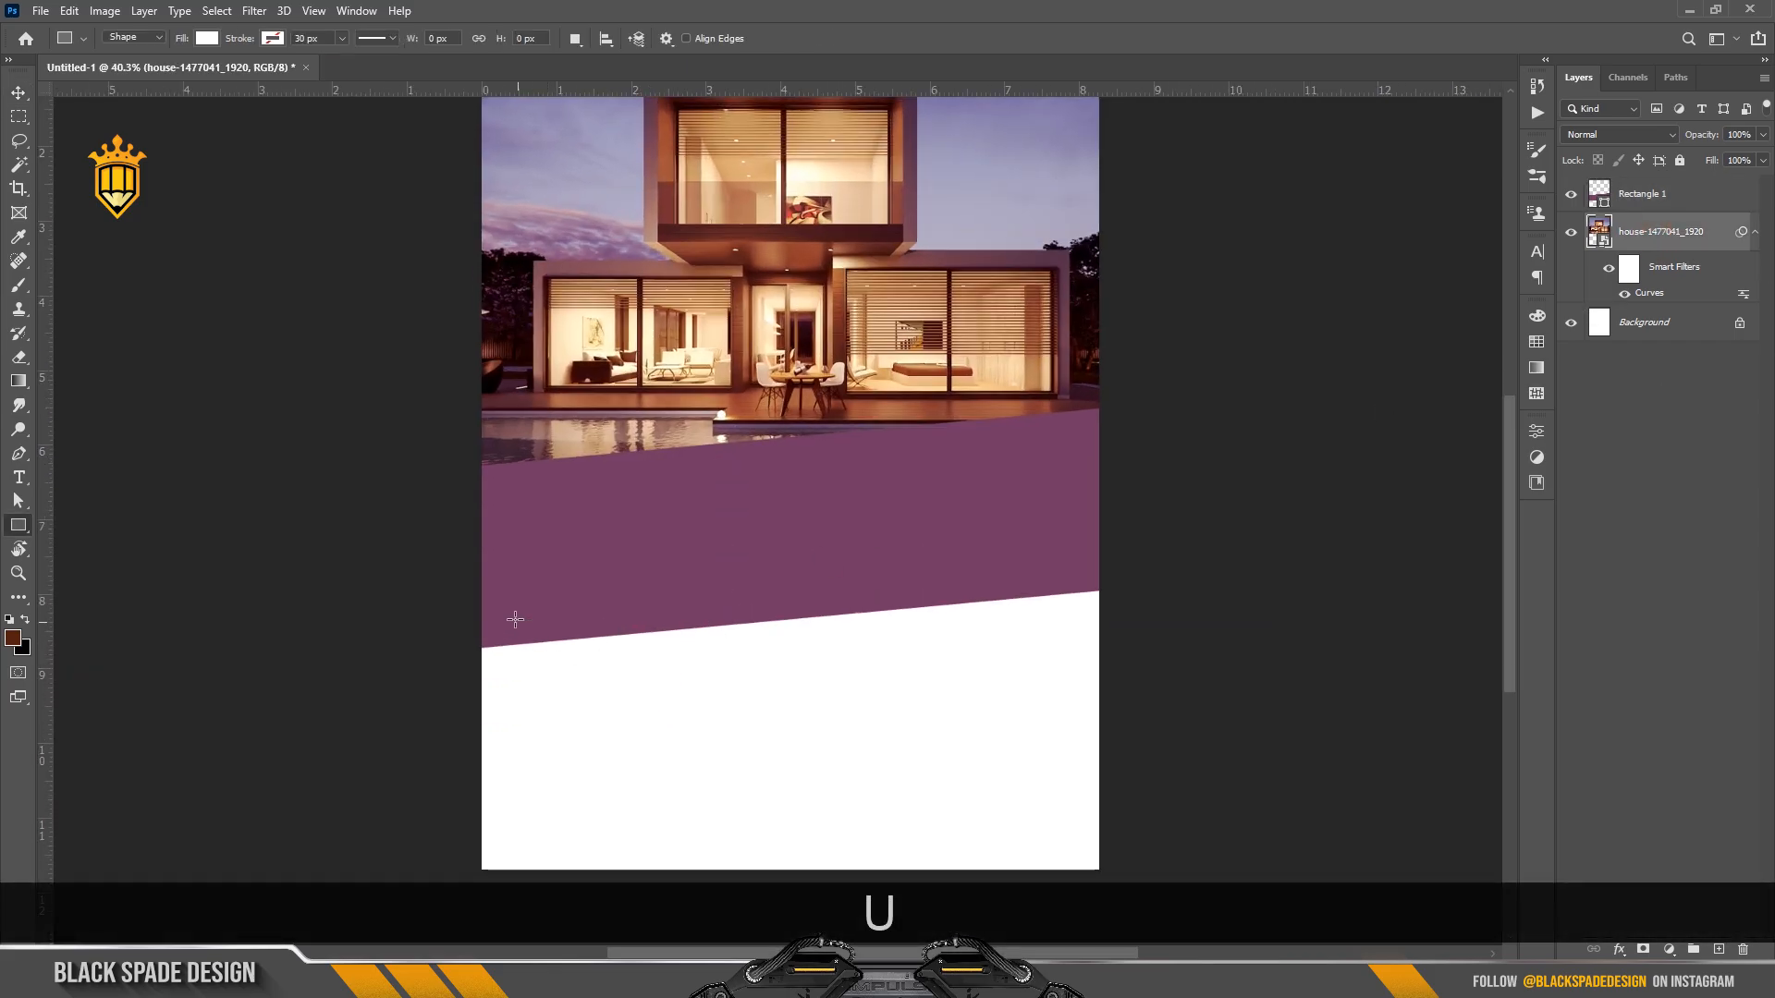
{"action": "left_click_drag", "start_coordinate": [515, 621], "coordinate": [667, 804]}
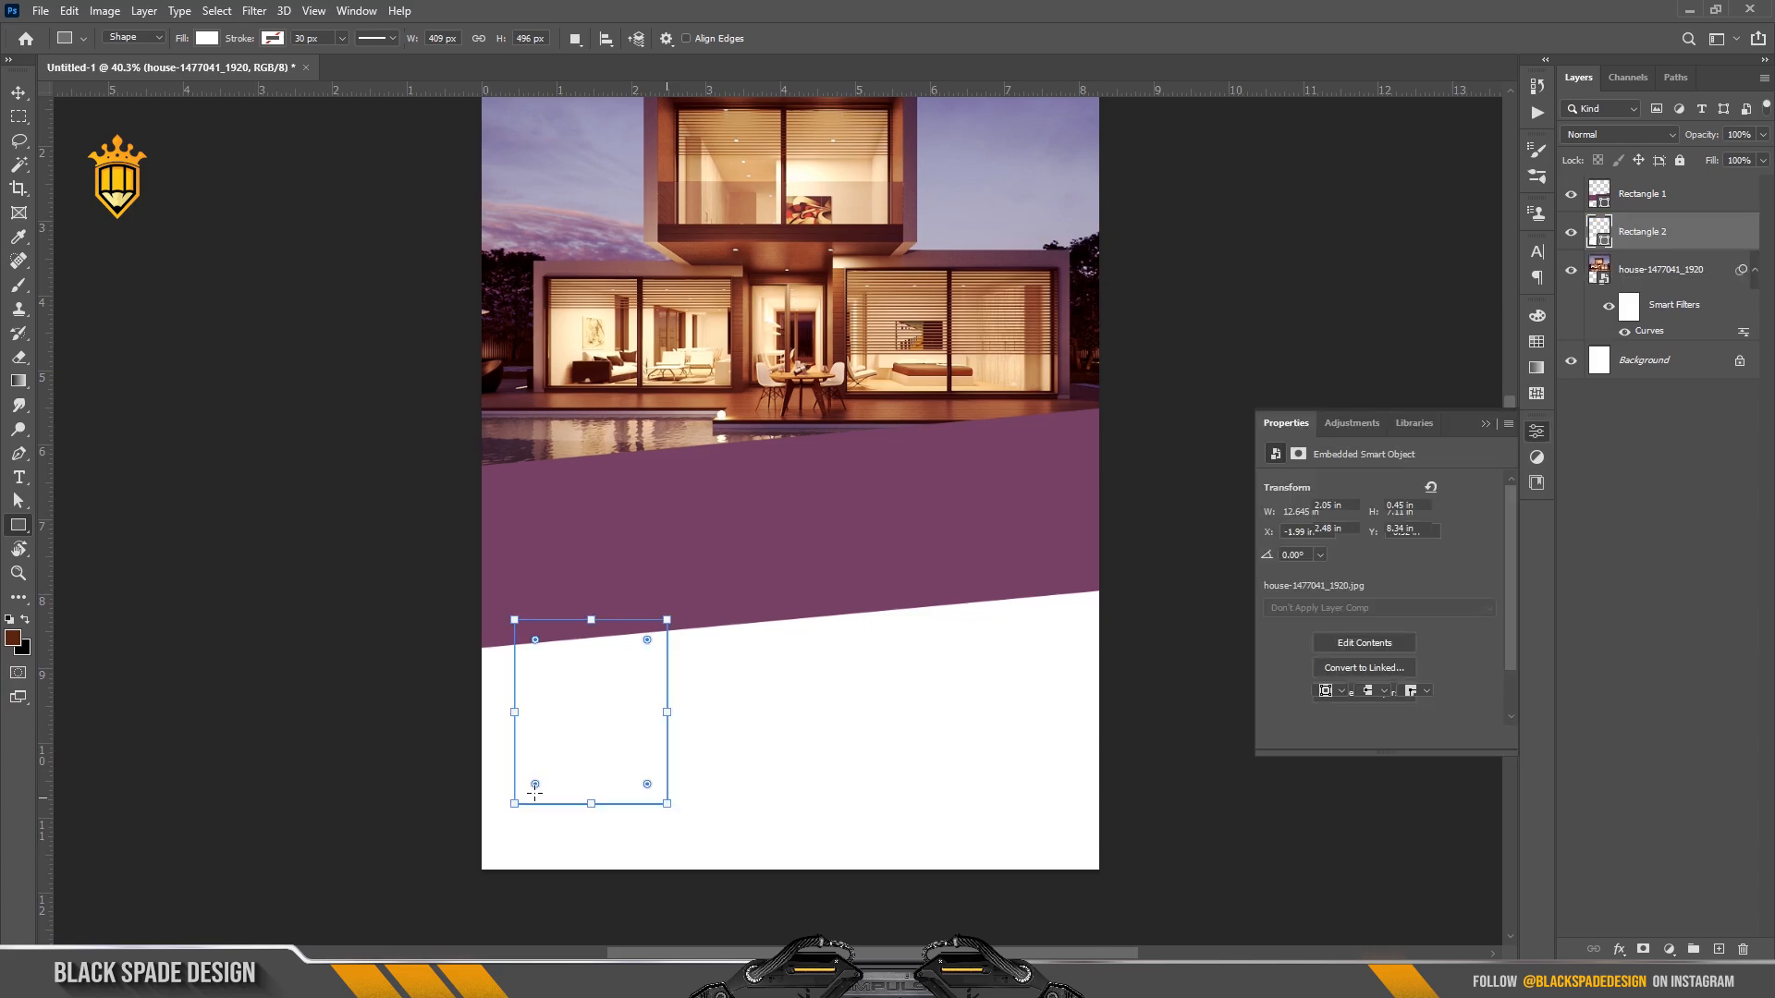
{"action": "scroll", "coordinate": [533, 791], "scroll_direction": "up", "scroll_amount": 2}
{"action": "left_click_drag", "start_coordinate": [530, 788], "coordinate": [550, 766]}
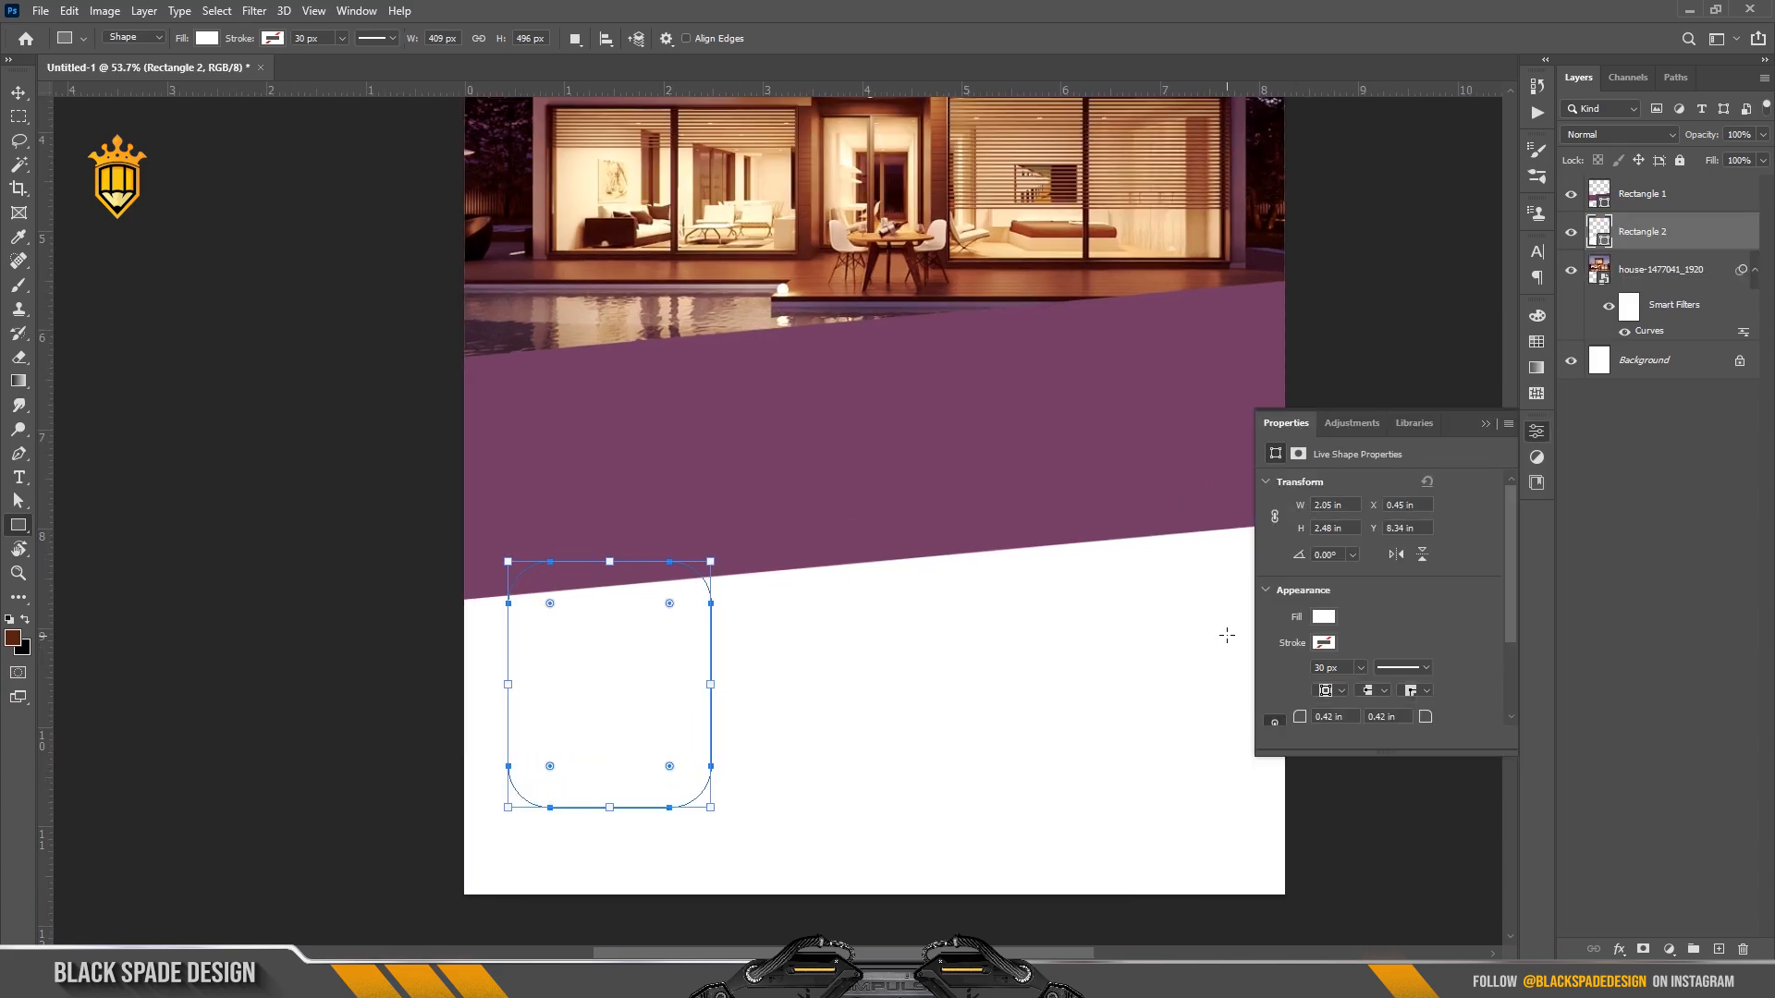
{"action": "left_click", "coordinate": [1316, 617]}
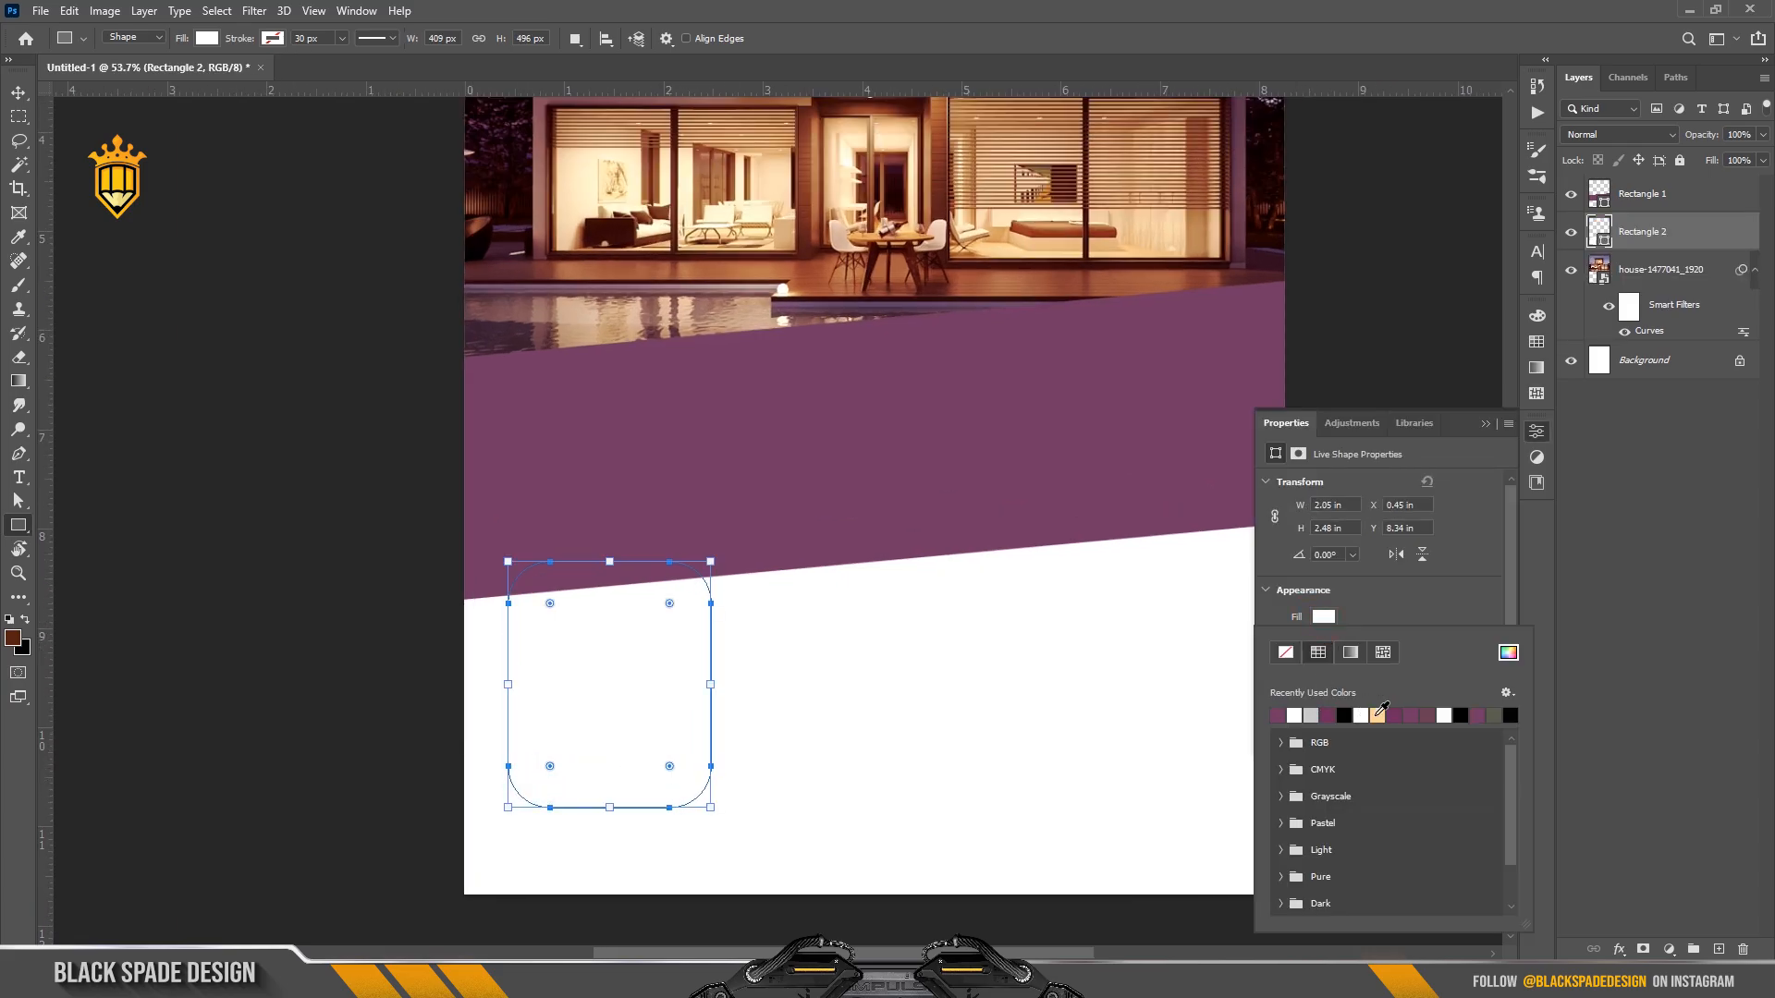
{"action": "left_click", "coordinate": [1379, 715]}
{"action": "left_click_drag", "start_coordinate": [615, 565], "coordinate": [609, 484]}
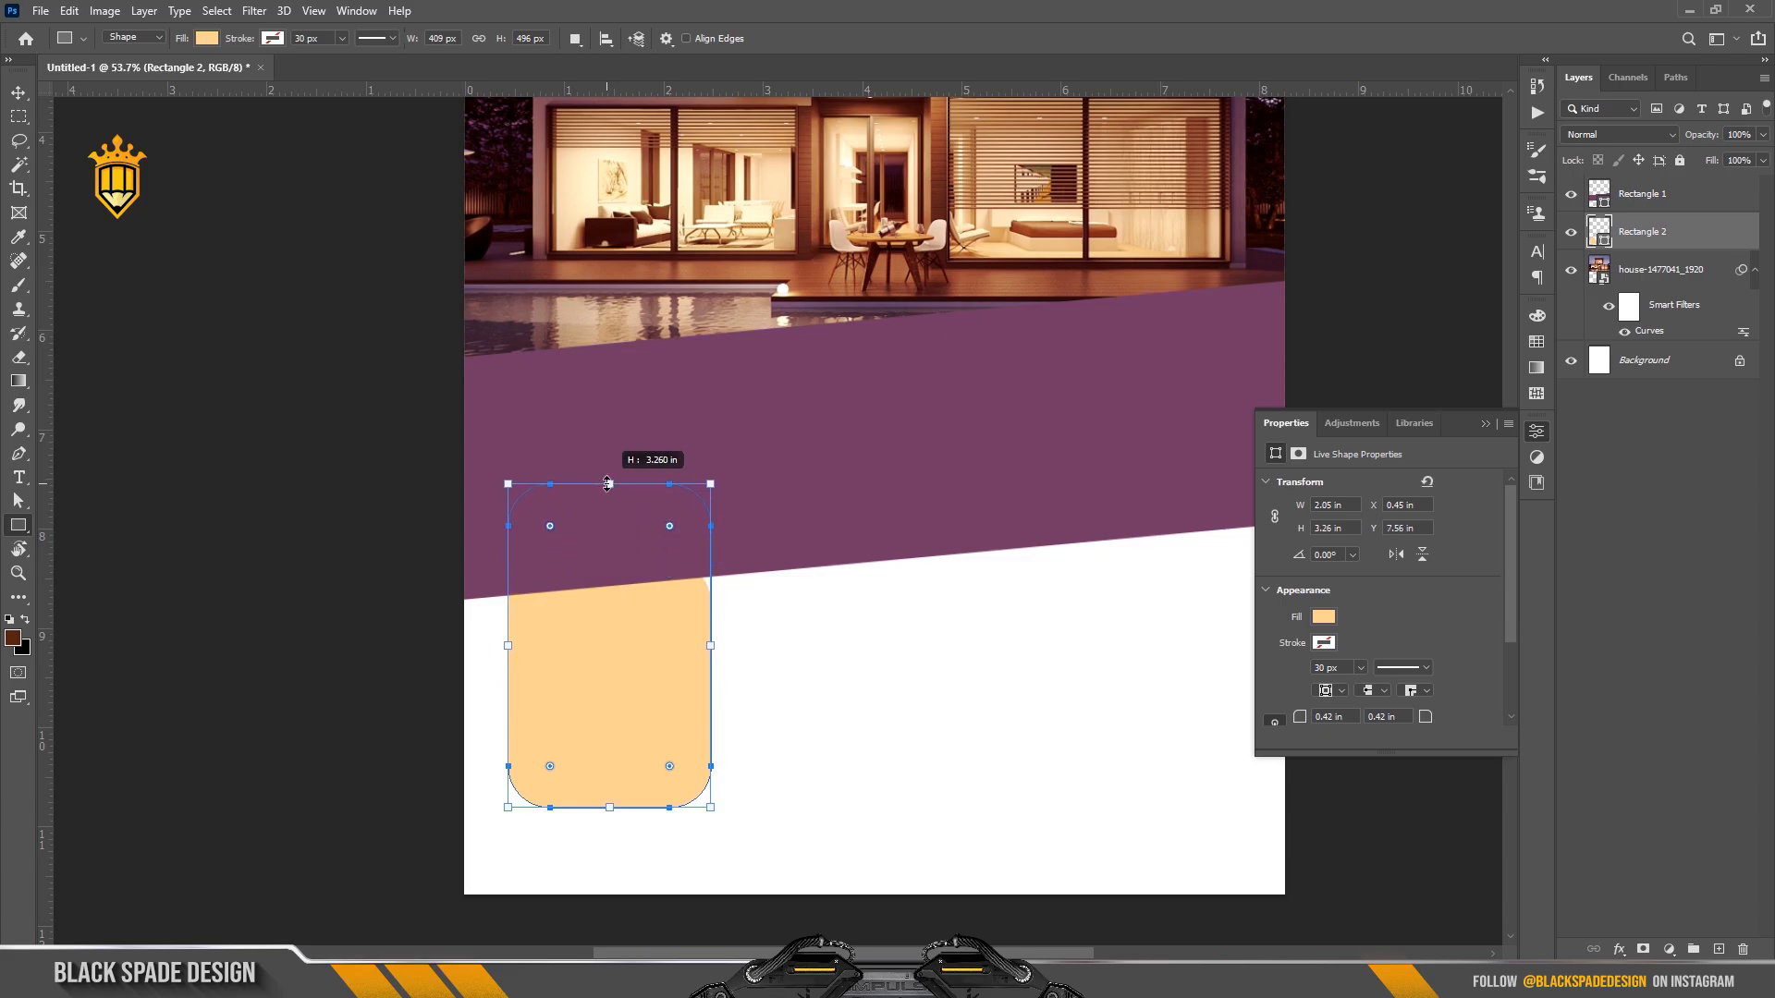
{"action": "left_click_drag", "start_coordinate": [719, 644], "coordinate": [736, 648]}
Duplicate the peach box and place the copy just to its right.
{"action": "key", "text": "v"}
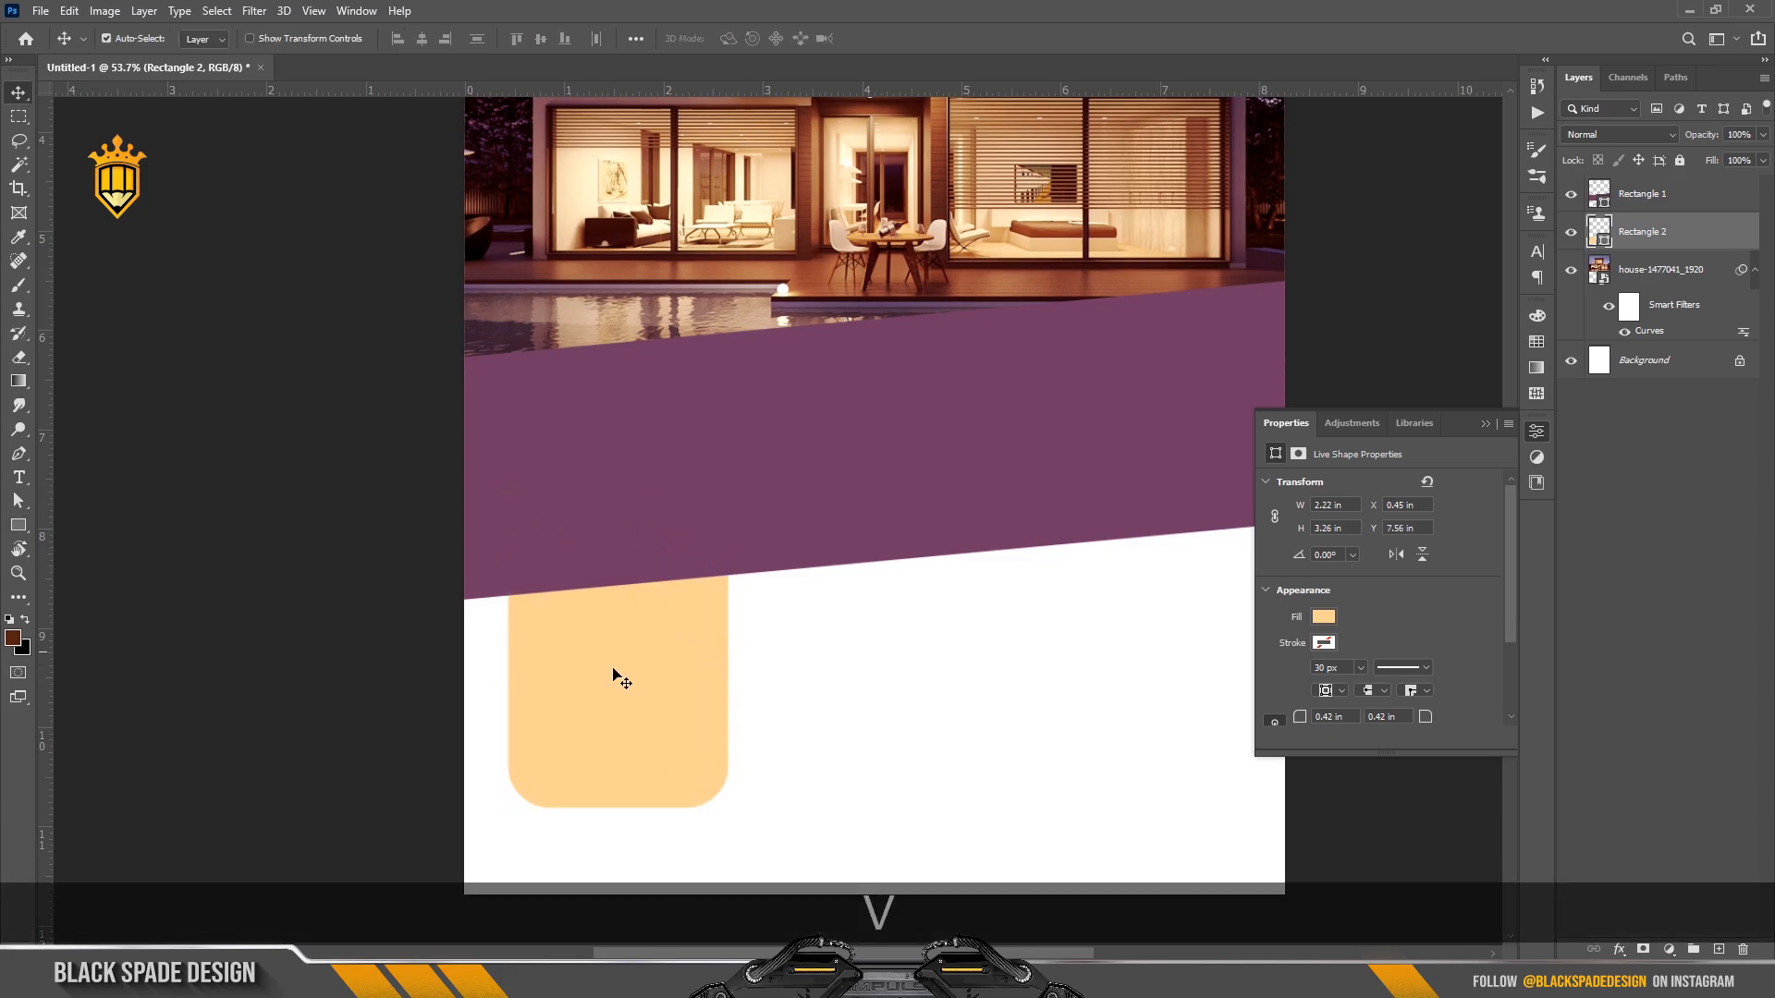
{"action": "left_click_drag", "start_coordinate": [567, 689], "coordinate": [803, 682]}
{"action": "scroll", "coordinate": [757, 707], "scroll_direction": "up", "scroll_amount": 3}
{"action": "scroll", "coordinate": [784, 747], "scroll_direction": "up", "scroll_amount": 4}
{"action": "scroll", "coordinate": [820, 673], "scroll_direction": "up", "scroll_amount": 3}
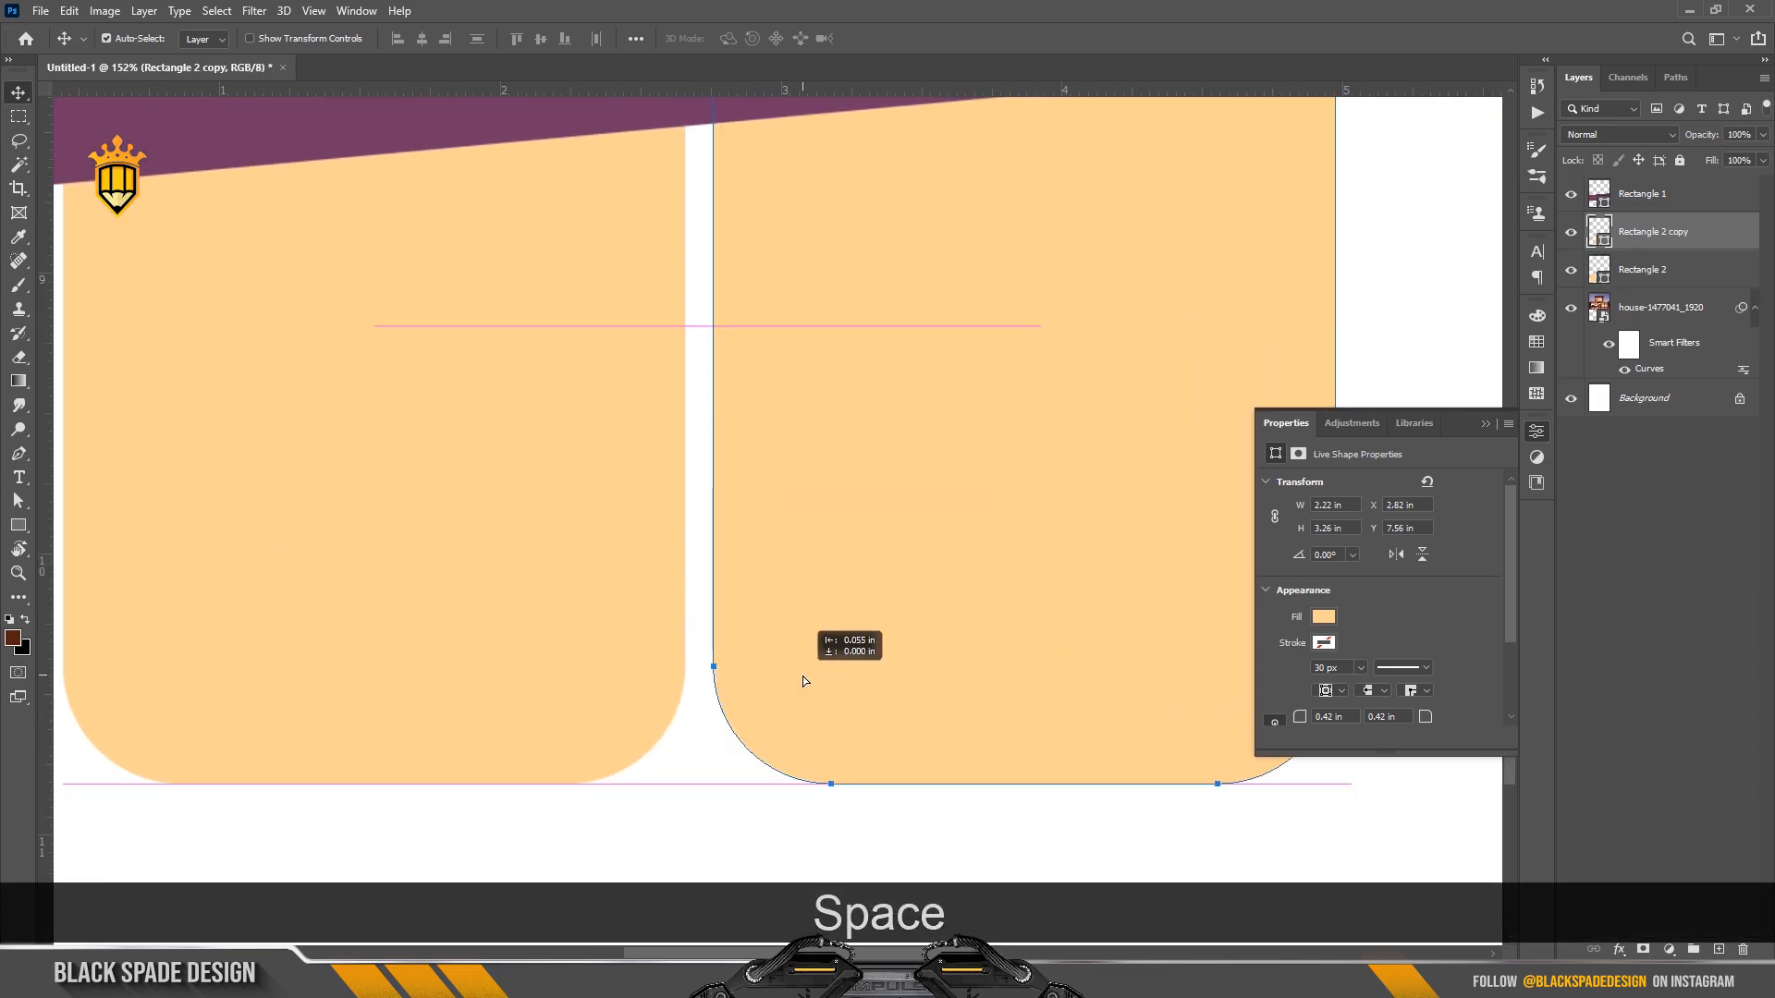
{"action": "key", "text": "Left"}
{"action": "key", "text": "Left"}
{"action": "key", "text": "Left"}
{"action": "key", "text": "Left"}
{"action": "key", "text": "Left"}
{"action": "key", "text": "Left"}
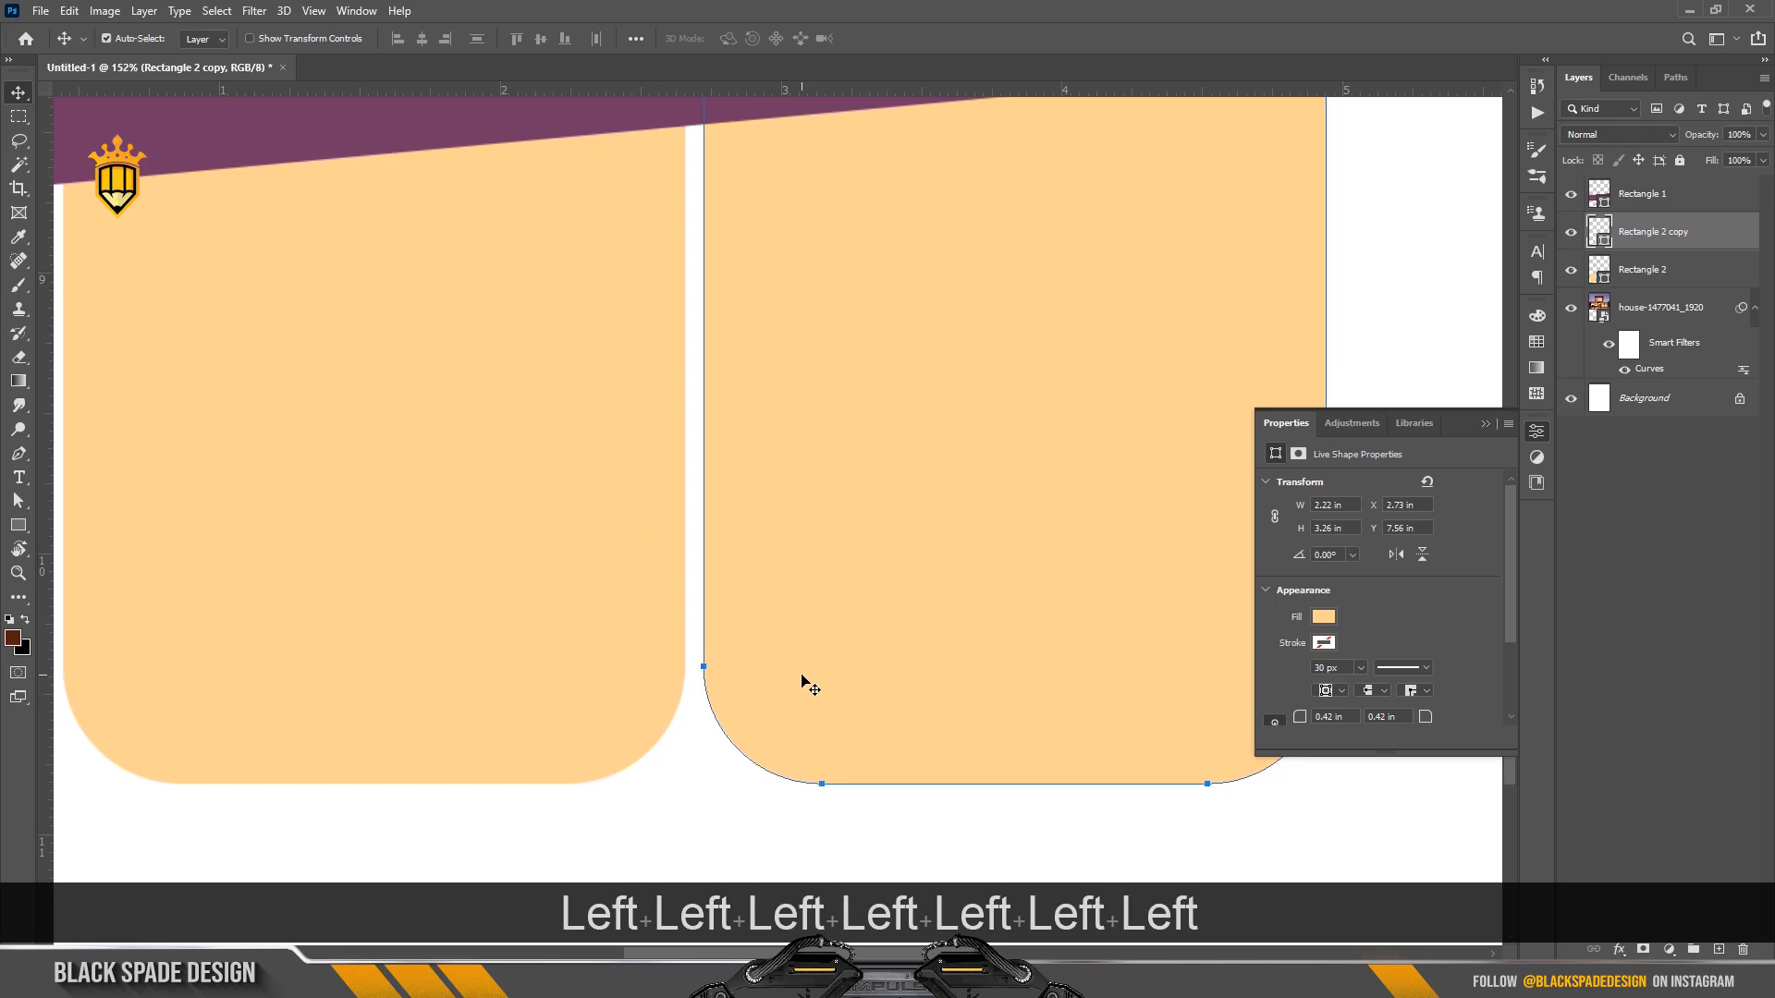
{"action": "scroll", "coordinate": [806, 684], "scroll_direction": "down", "scroll_amount": 4}
{"action": "key", "text": "Right"}
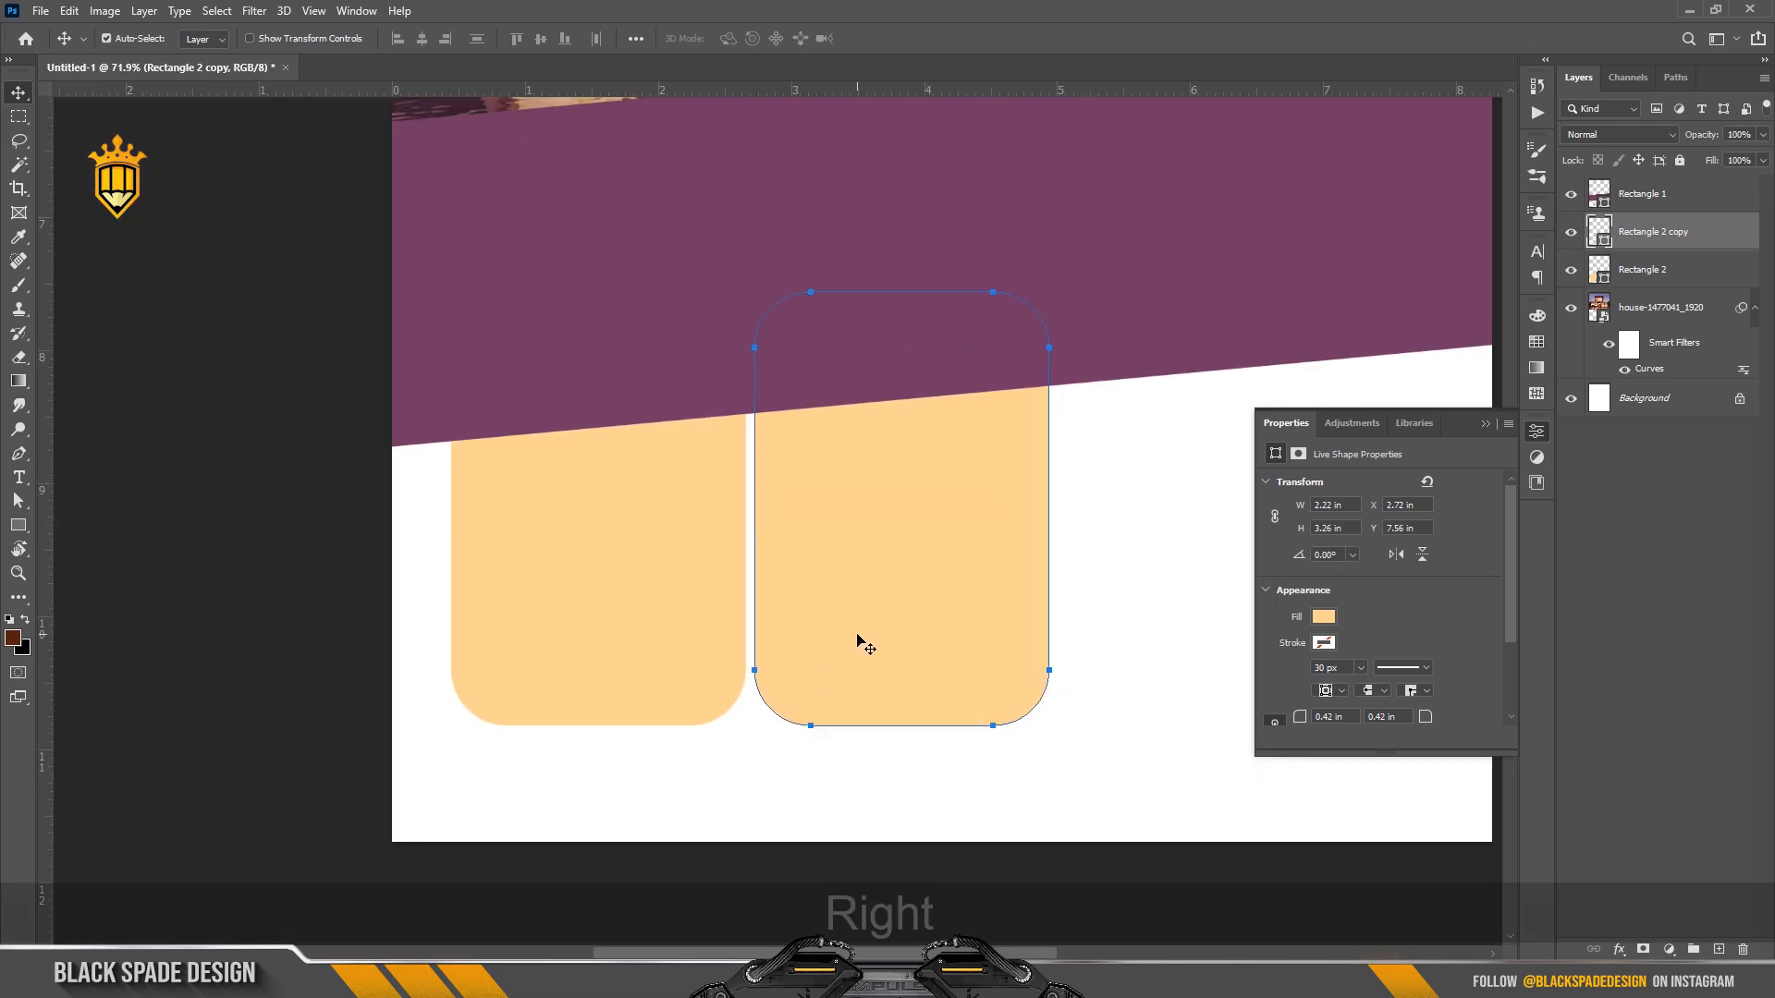
{"action": "scroll", "coordinate": [860, 636], "scroll_direction": "down", "scroll_amount": 3}
{"action": "key", "text": "space"}
{"action": "left_click_drag", "start_coordinate": [859, 636], "coordinate": [736, 643]}
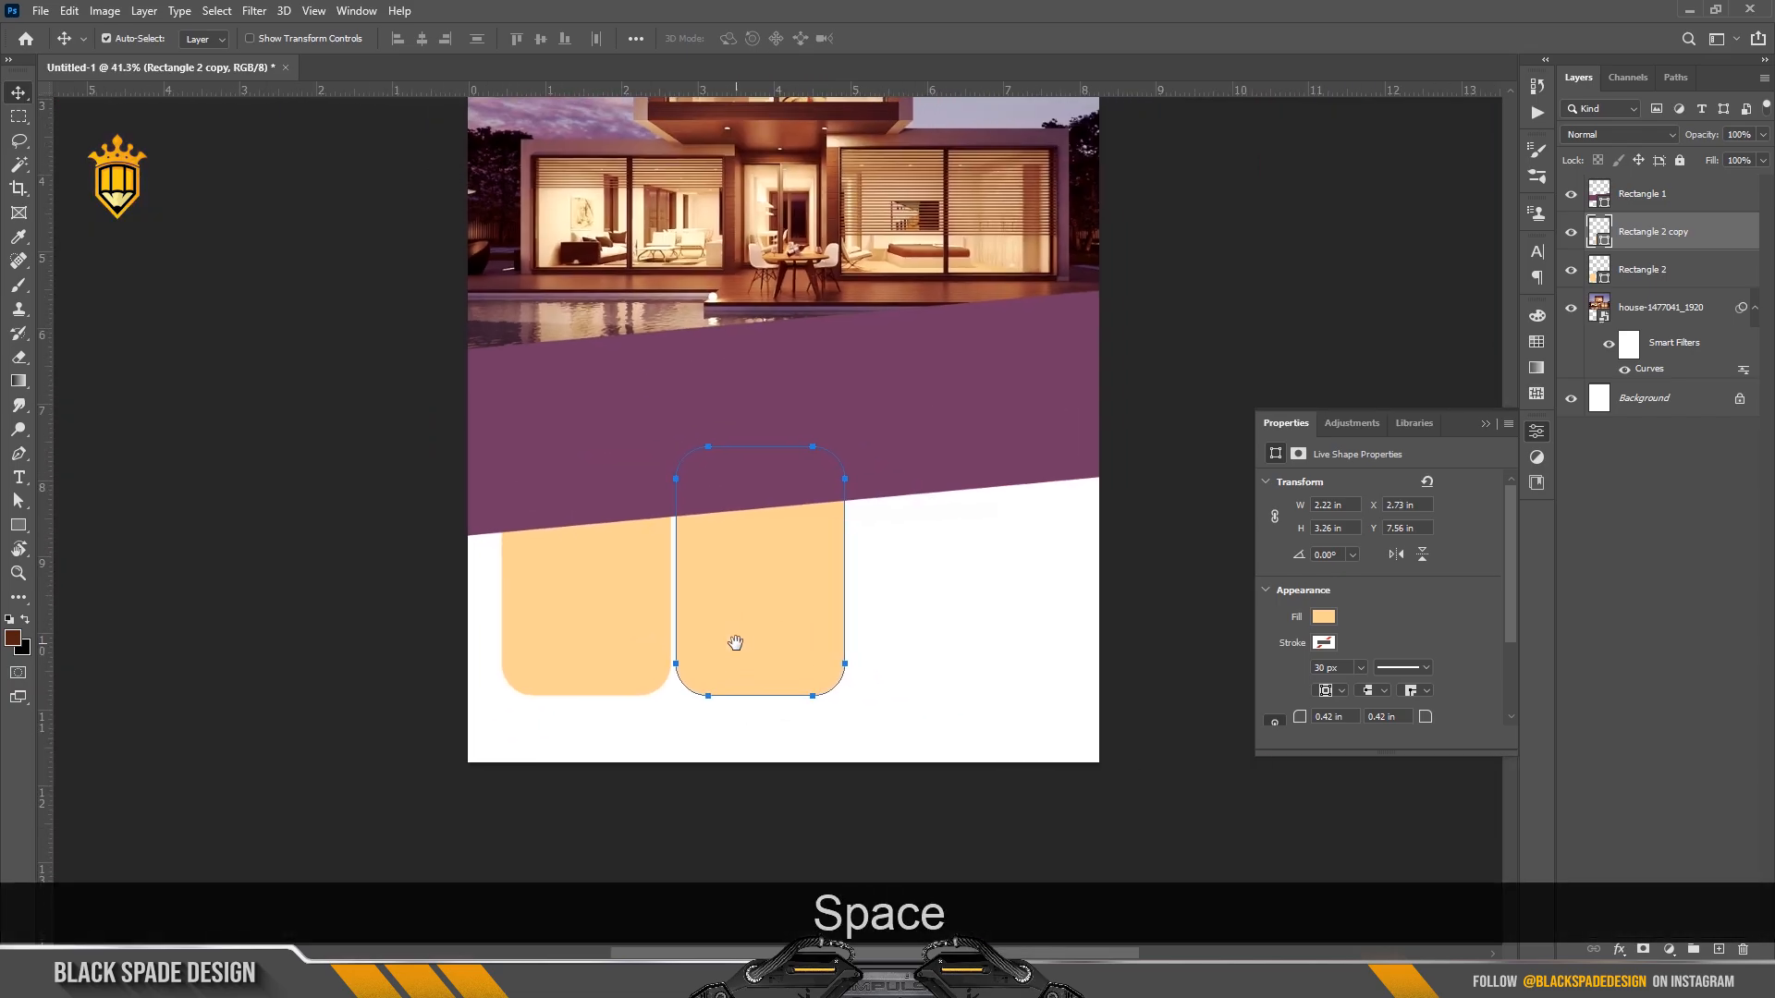
Scale both peach boxes together to 4.77 in wide, then select the purple band.
{"action": "left_click", "coordinate": [1646, 269], "text": "ctrl"}
{"action": "key", "text": "ctrl+t"}
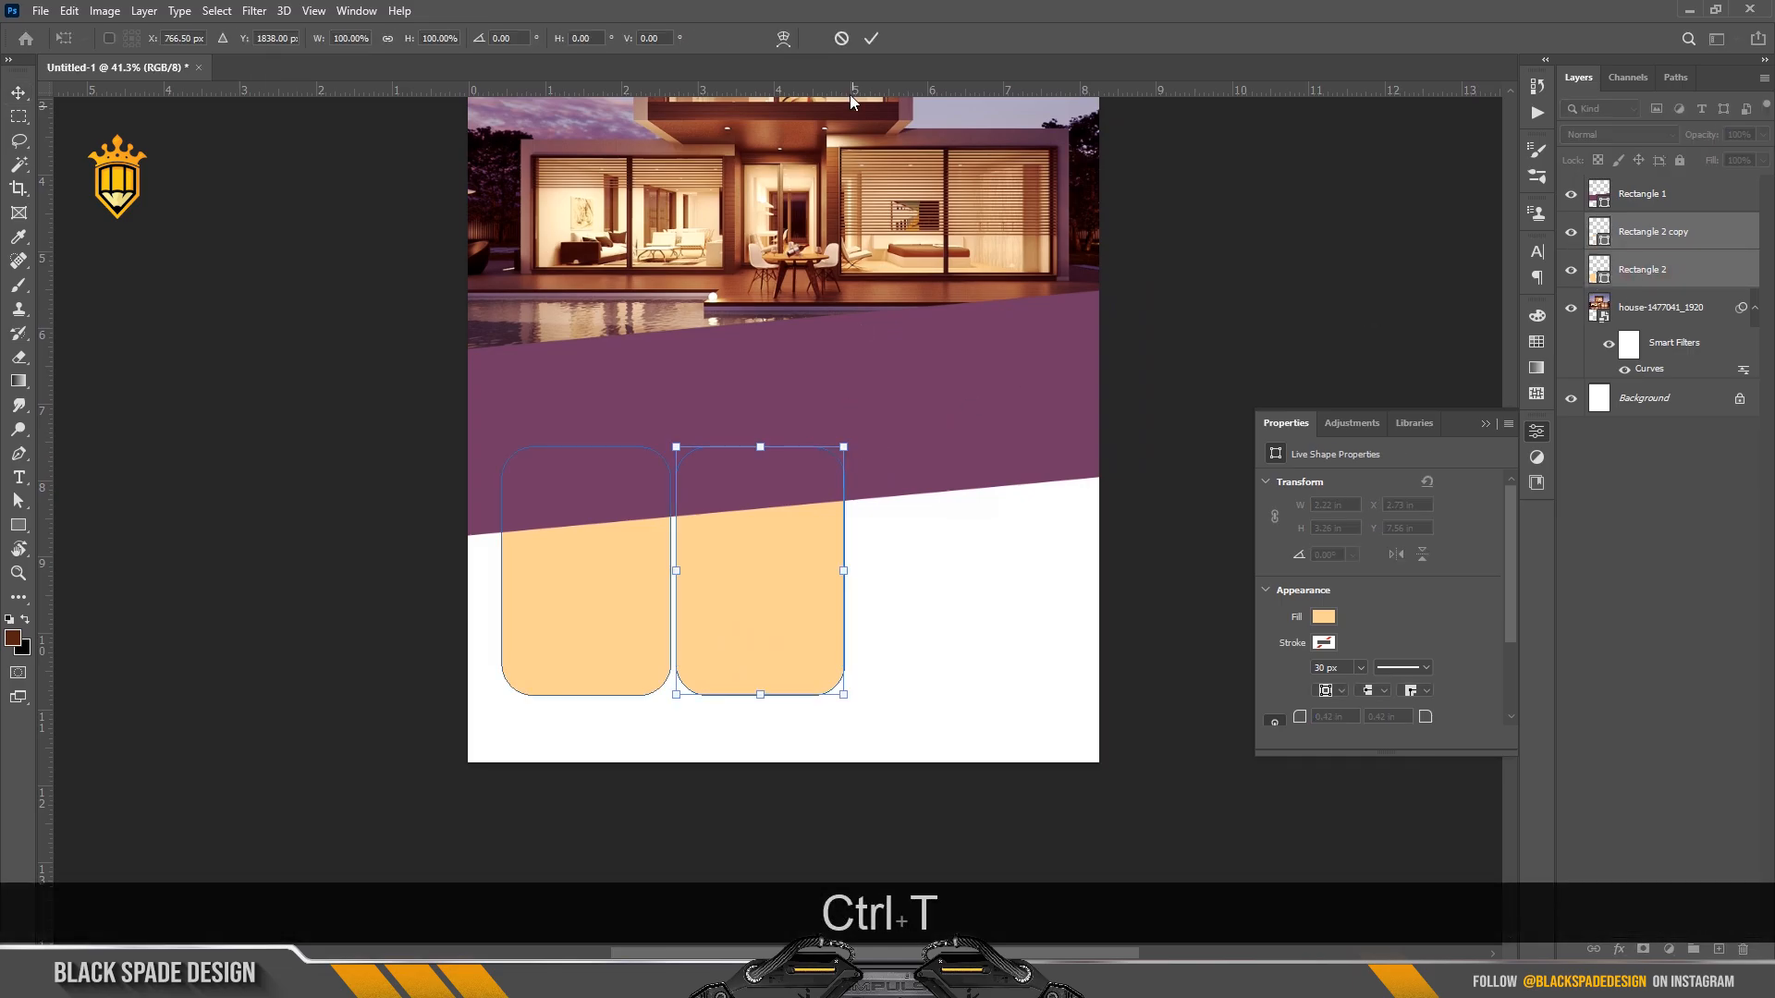
{"action": "left_click", "coordinate": [870, 38]}
{"action": "left_click_drag", "start_coordinate": [745, 851], "coordinate": [596, 661]}
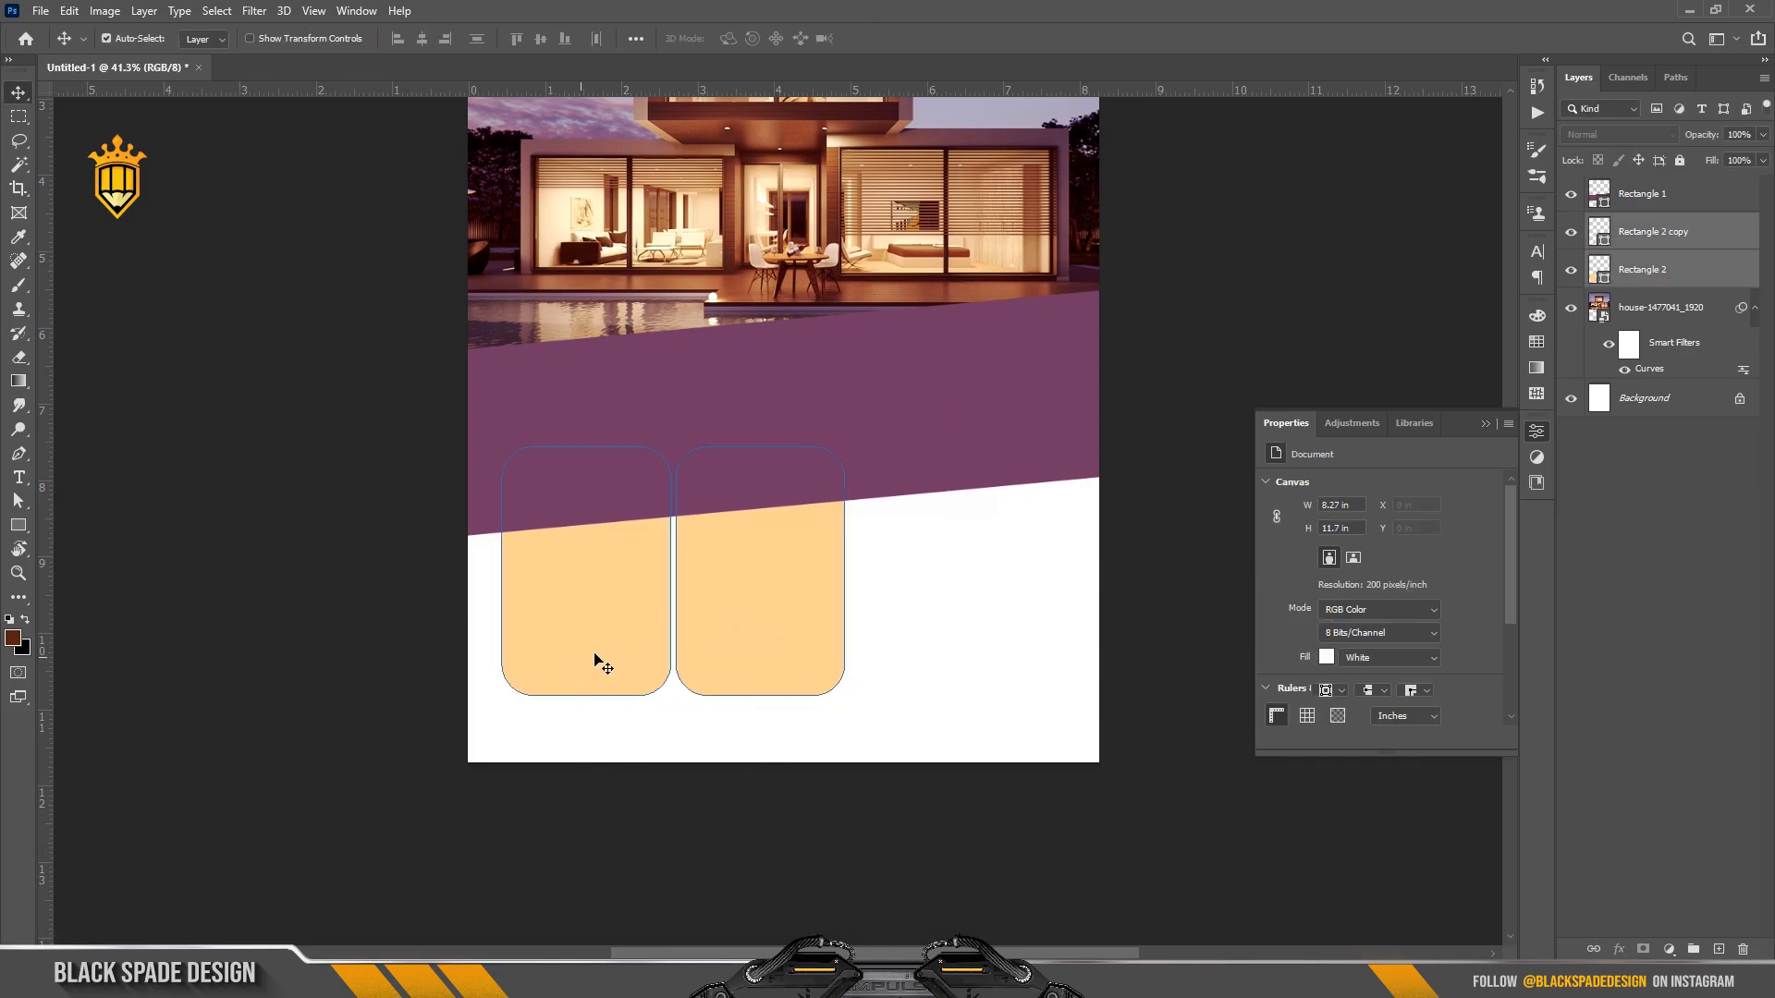
{"action": "key", "text": "ctrl+t"}
{"action": "left_click_drag", "start_coordinate": [844, 447], "coordinate": [871, 414]}
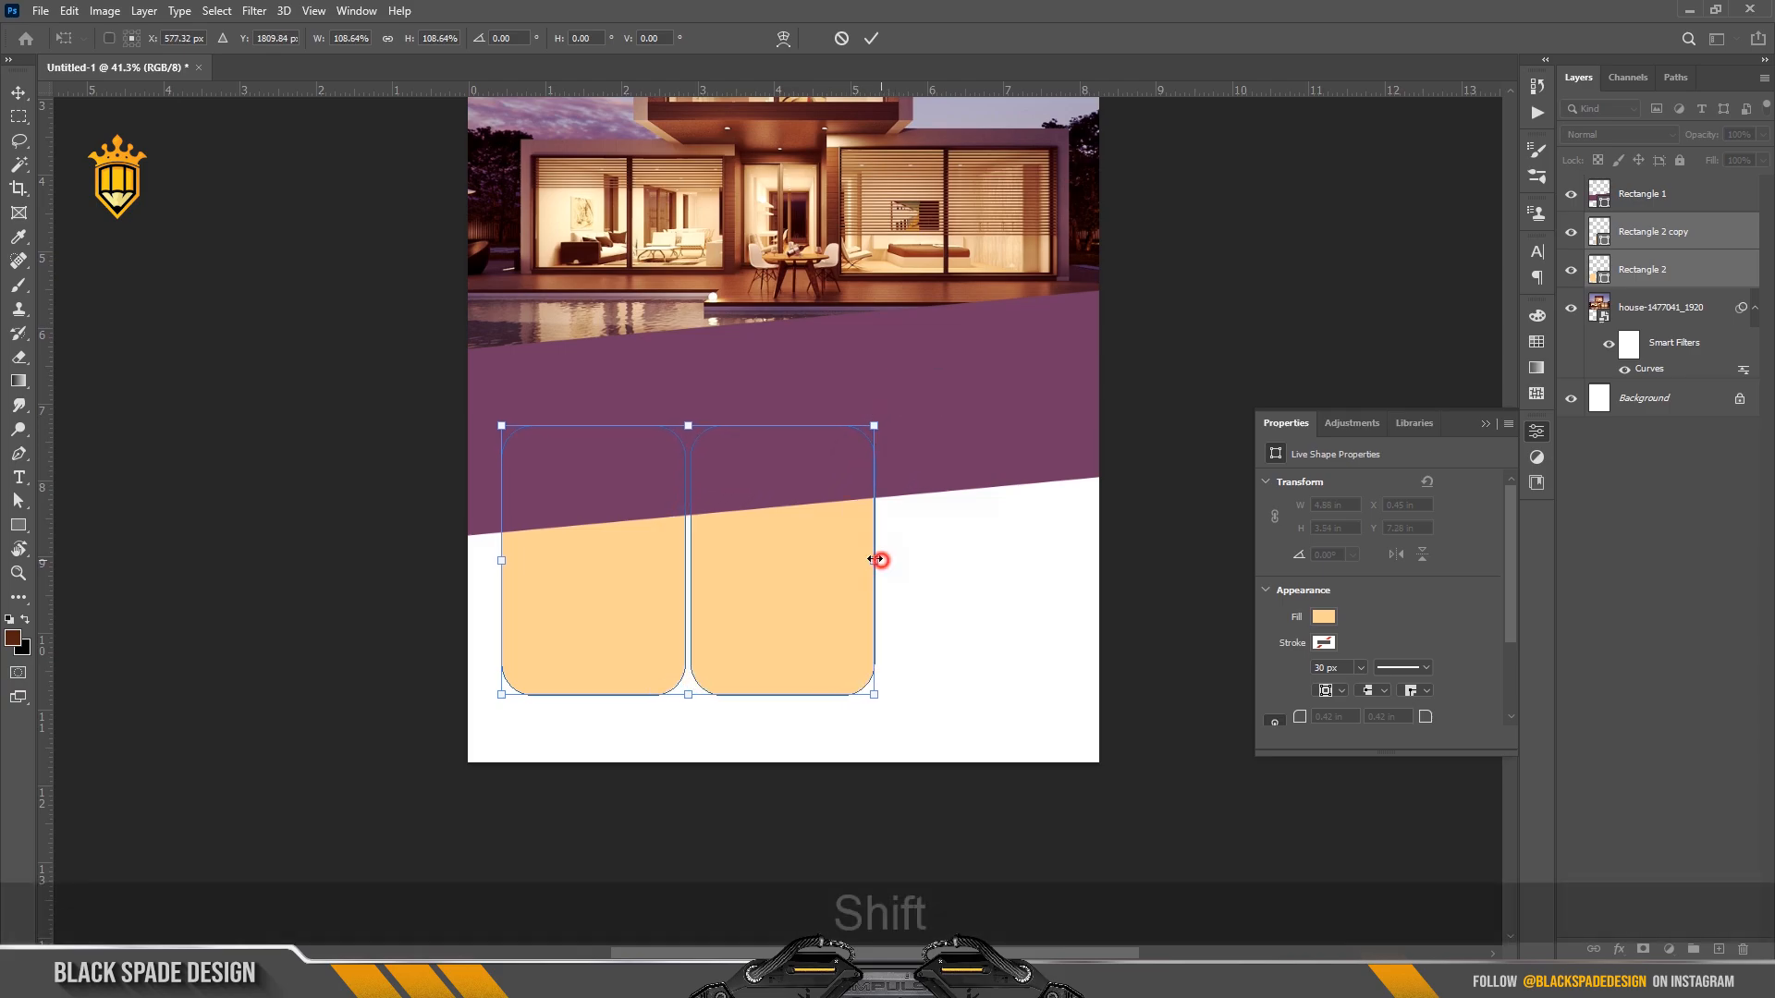
{"action": "left_click_drag", "start_coordinate": [875, 560], "coordinate": [870, 559]}
{"action": "key", "text": "Return"}
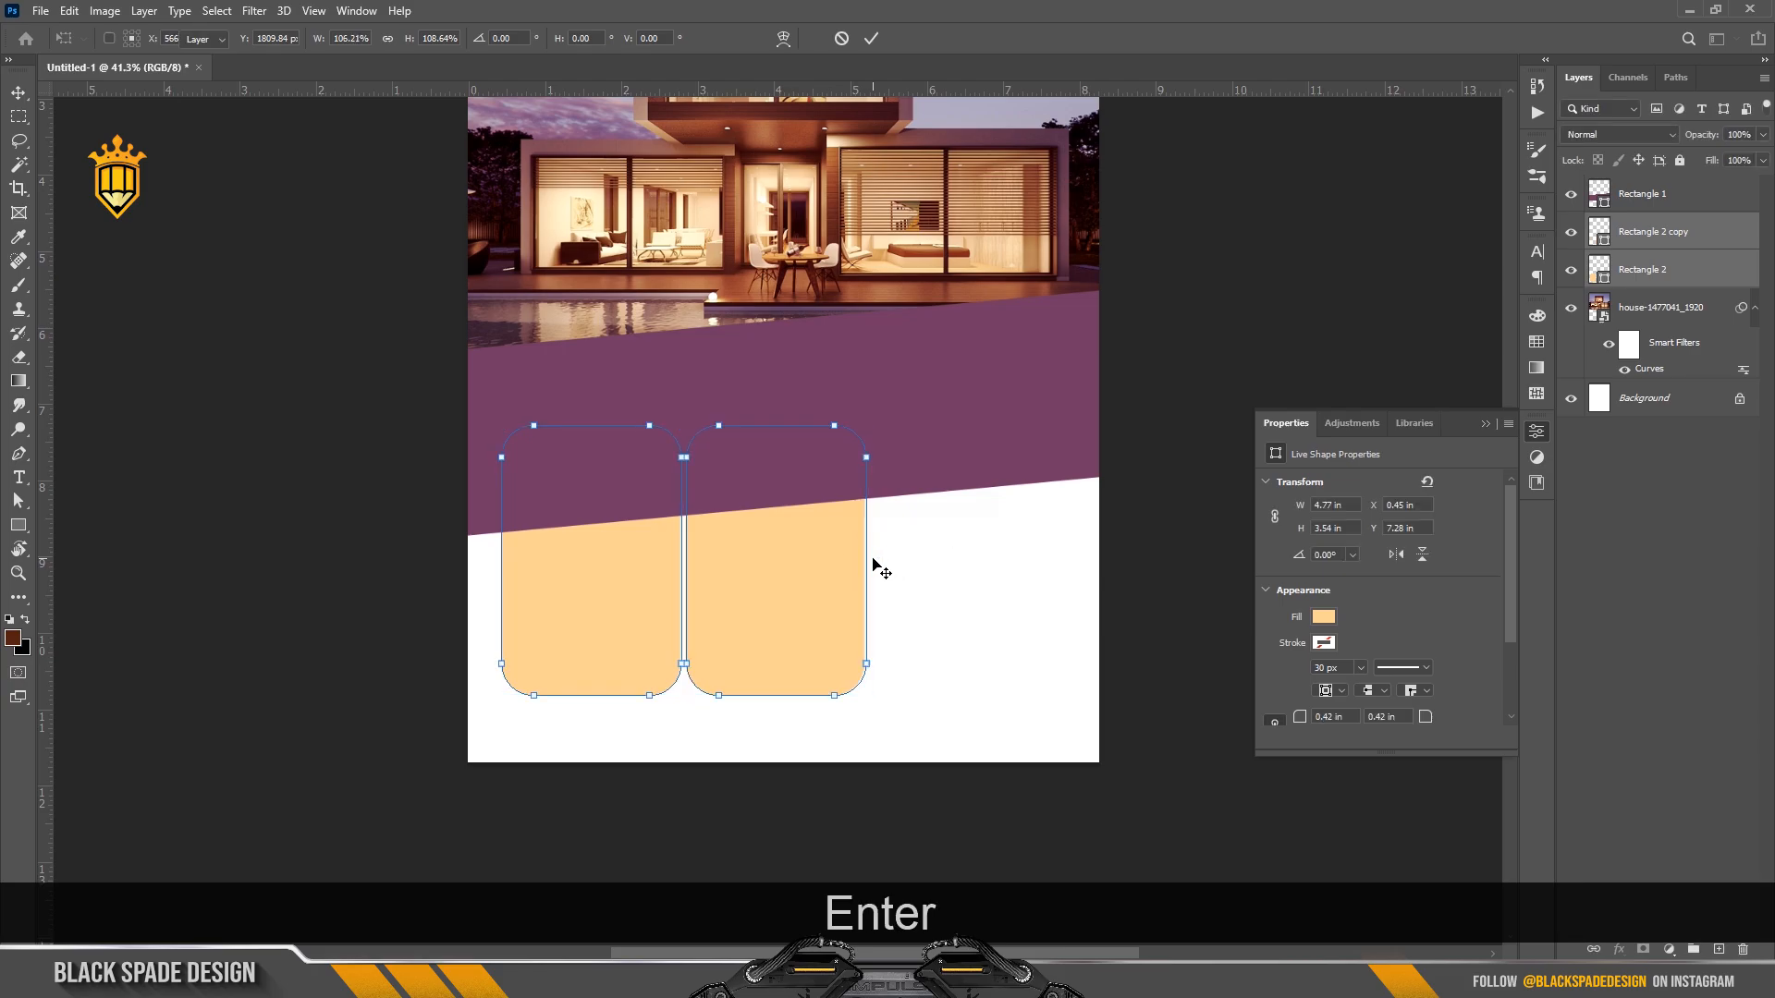
{"action": "scroll", "coordinate": [767, 568], "scroll_direction": "down", "scroll_amount": 2}
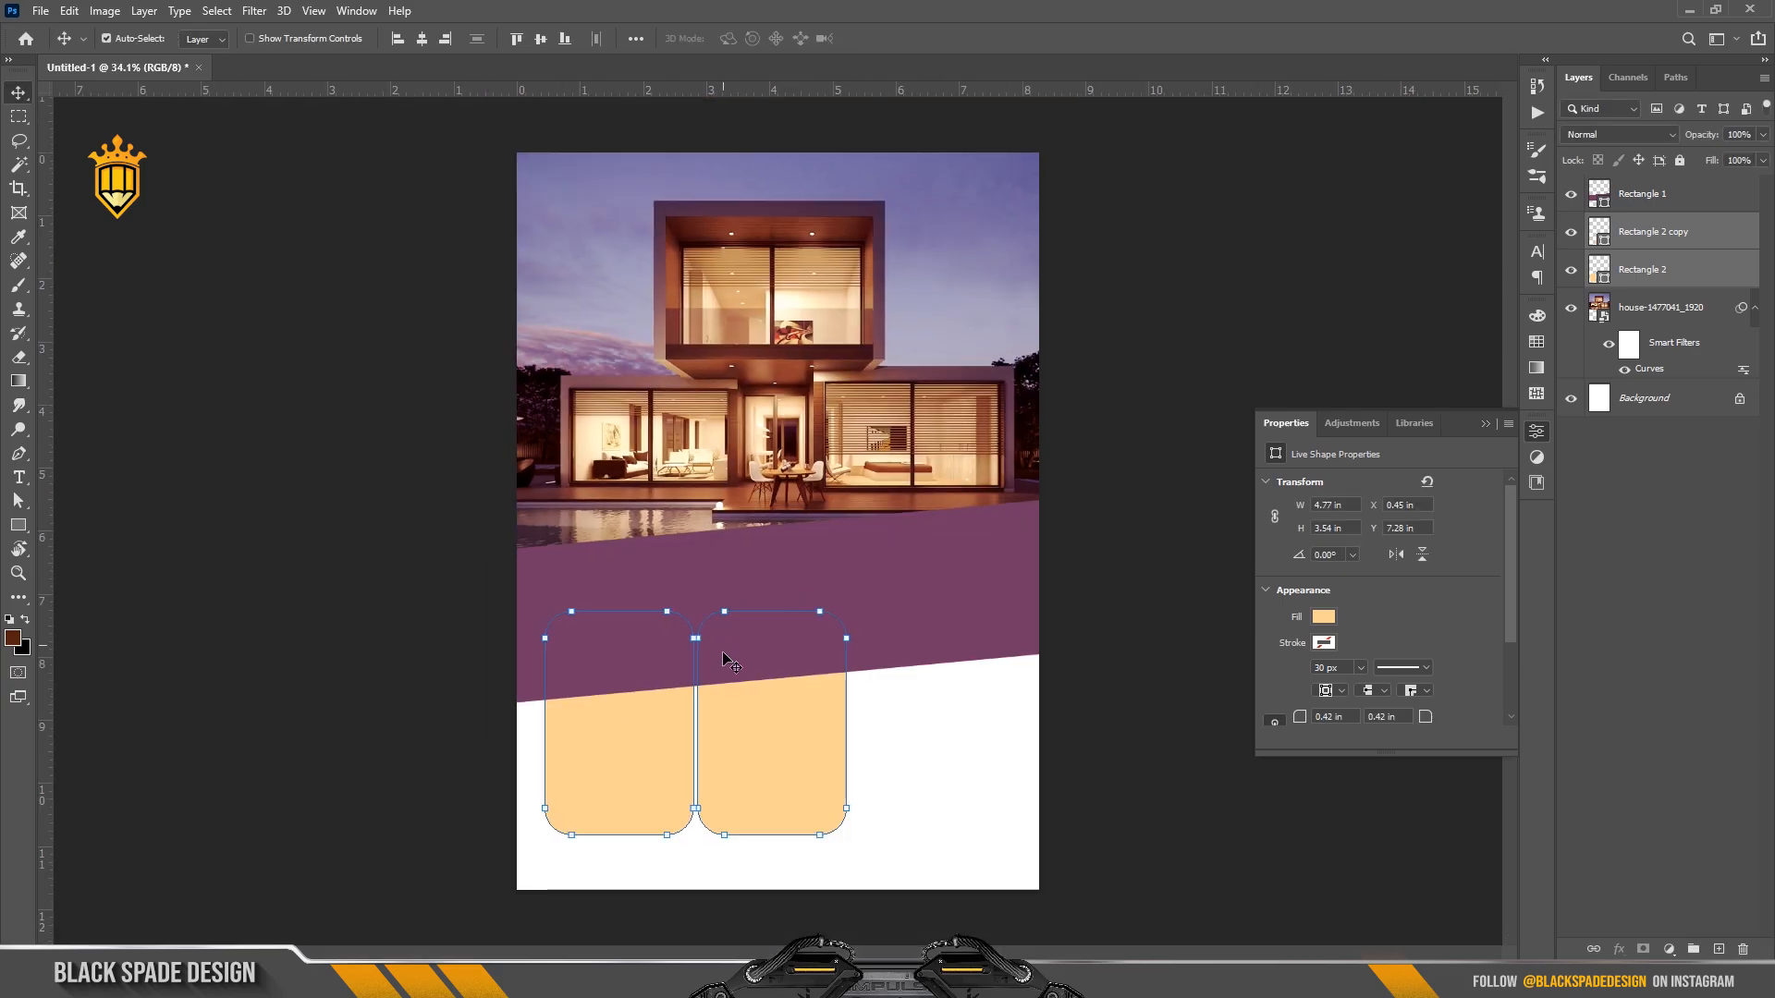
{"action": "scroll", "coordinate": [725, 654], "scroll_direction": "up", "scroll_amount": 3}
{"action": "left_click", "coordinate": [789, 563]}
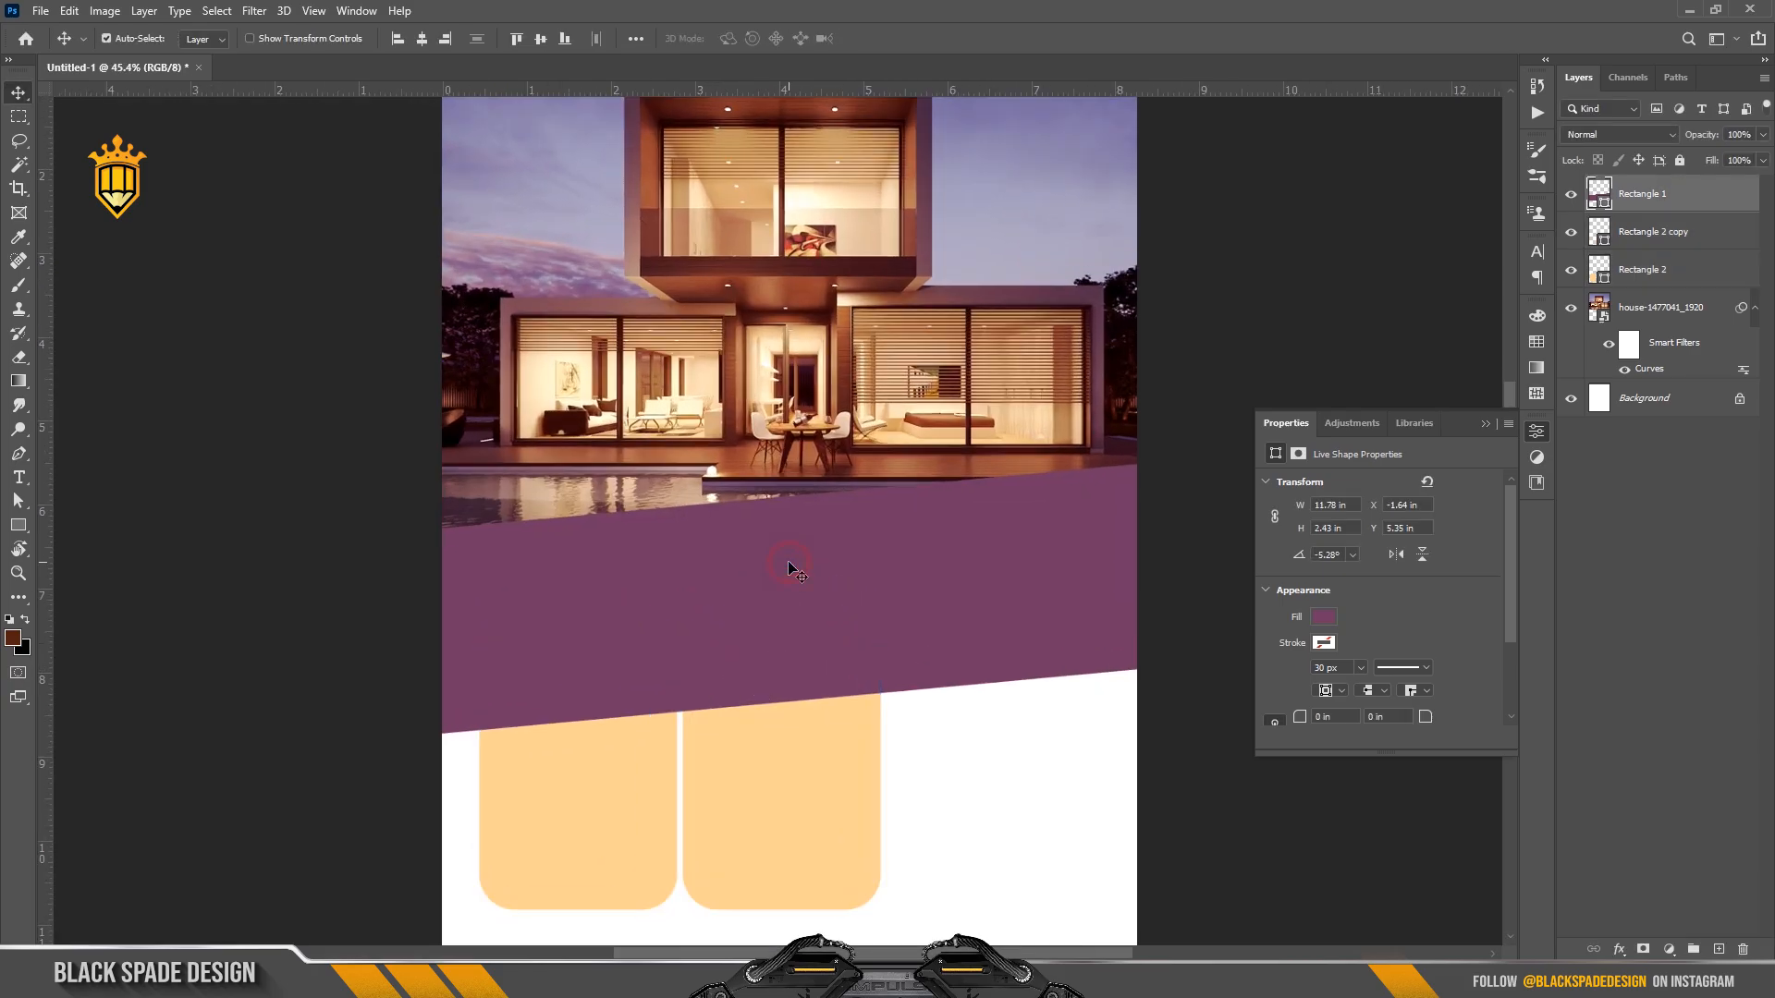
Add a new empty layer above the purple band and select it.
{"action": "left_click", "coordinate": [1719, 950]}
{"action": "scroll", "coordinate": [752, 566], "scroll_direction": "up", "scroll_amount": 1}
{"action": "left_click_drag", "start_coordinate": [741, 591], "coordinate": [684, 445]}
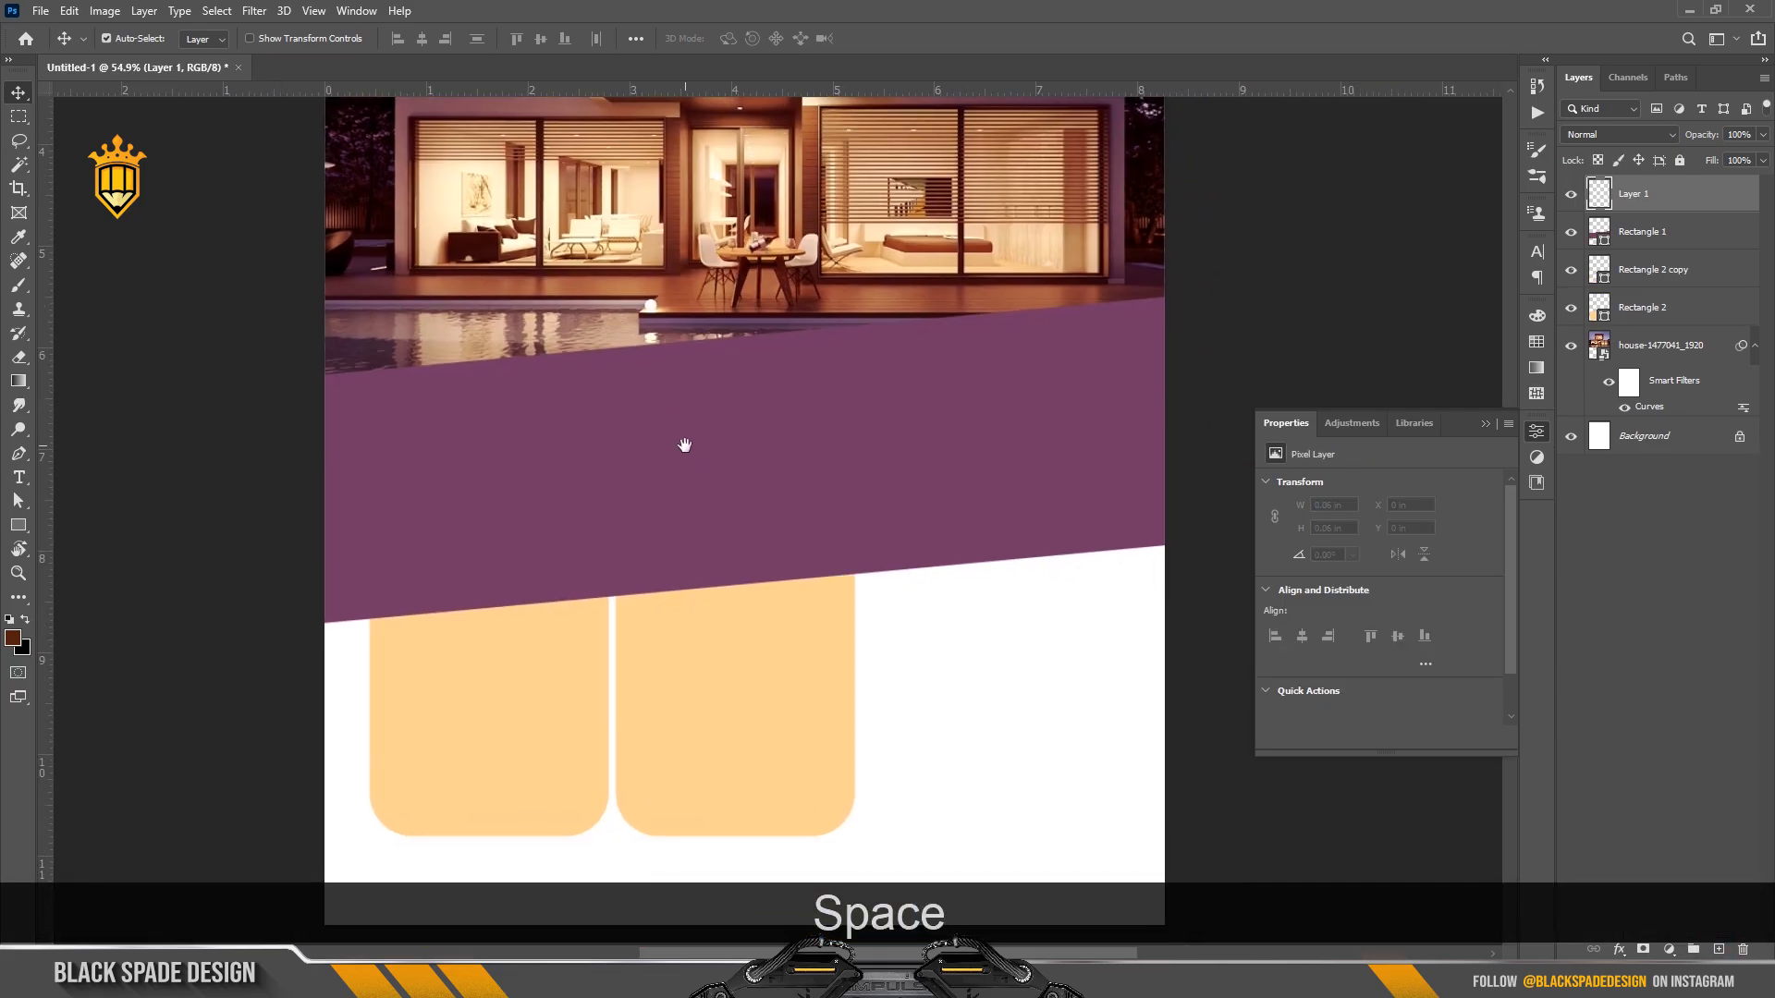
{"action": "left_click", "coordinate": [687, 483]}
{"action": "scroll", "coordinate": [689, 488], "scroll_direction": "down", "scroll_amount": 2}
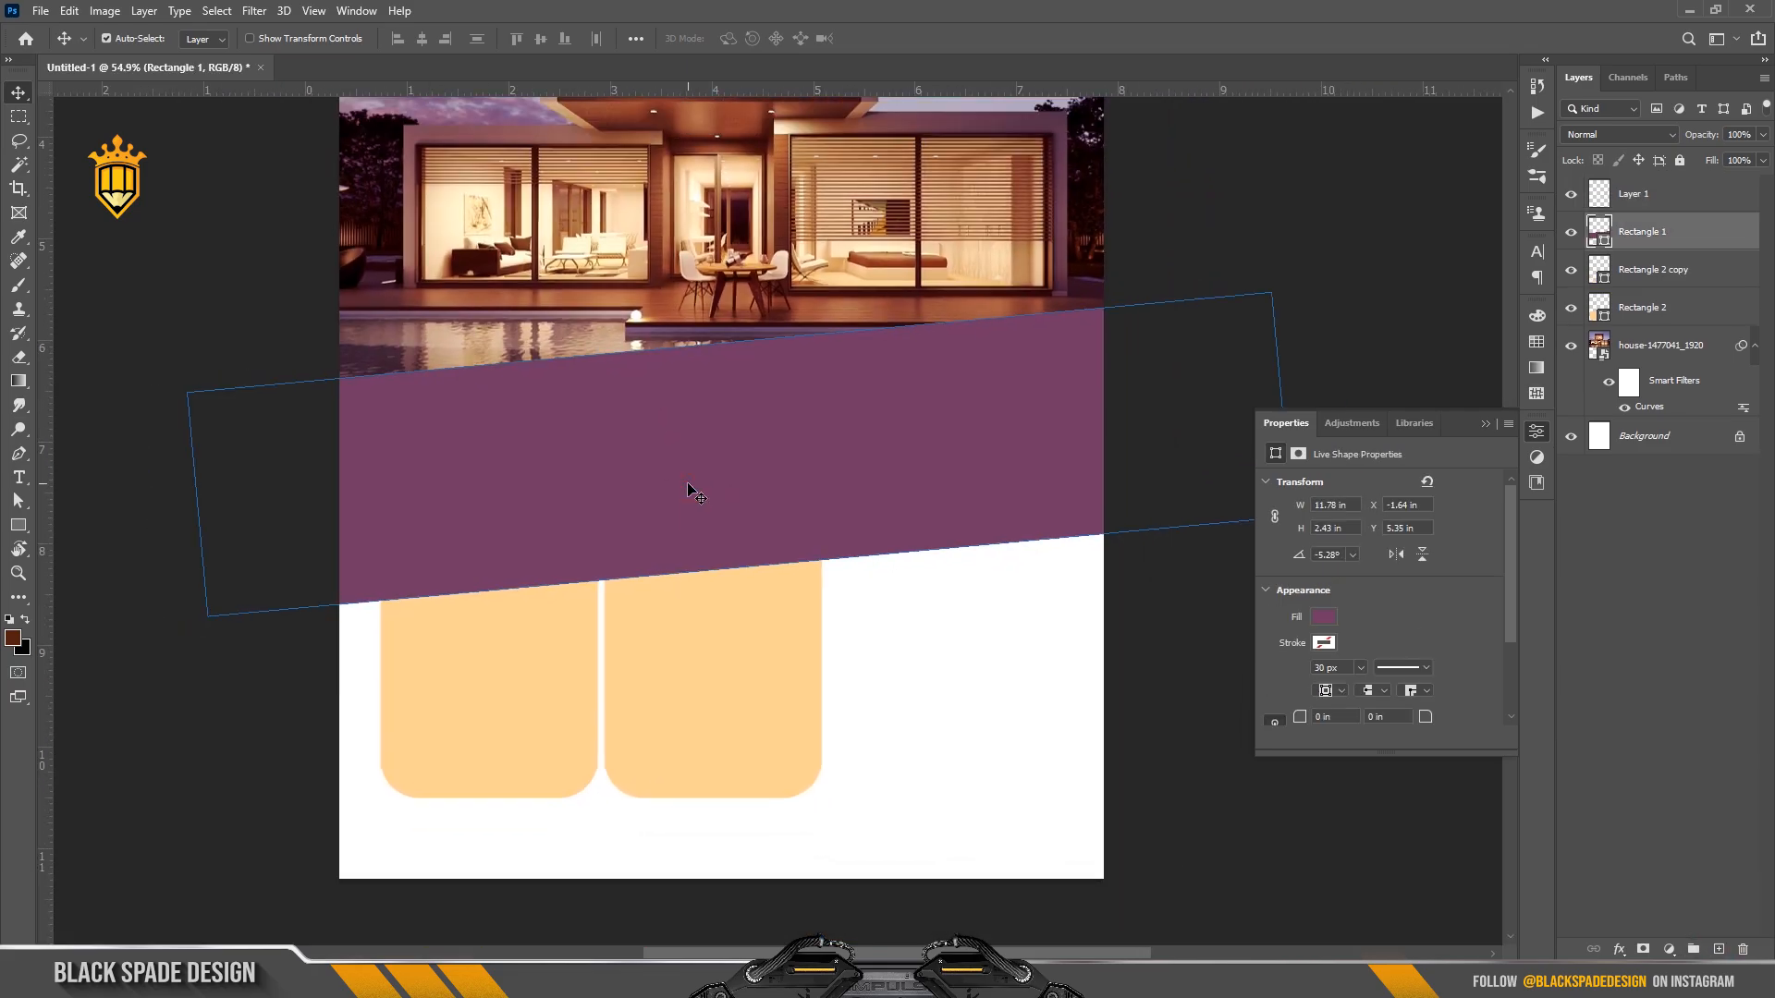
{"action": "scroll", "coordinate": [737, 606], "scroll_direction": "up", "scroll_amount": 2}
{"action": "left_click_drag", "start_coordinate": [736, 607], "coordinate": [722, 584]}
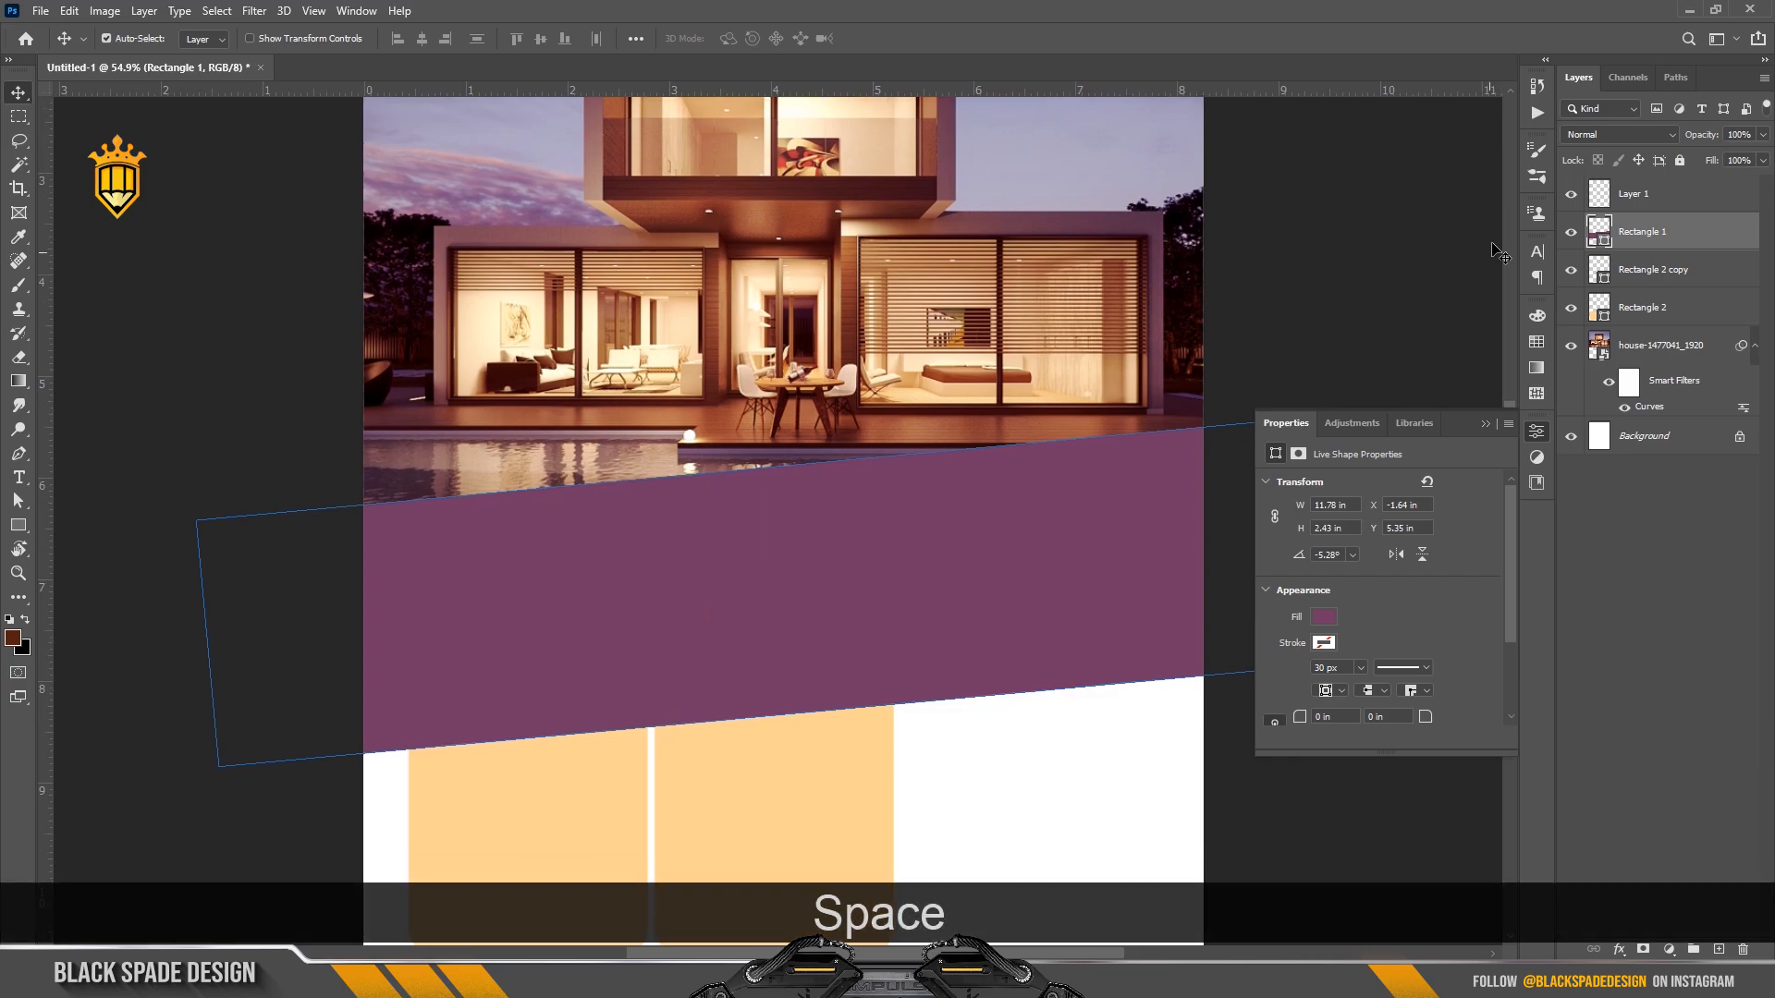
{"action": "left_click", "coordinate": [1613, 199]}
Type HOME in white (ffffff) on the purple band.
{"action": "key", "text": "t"}
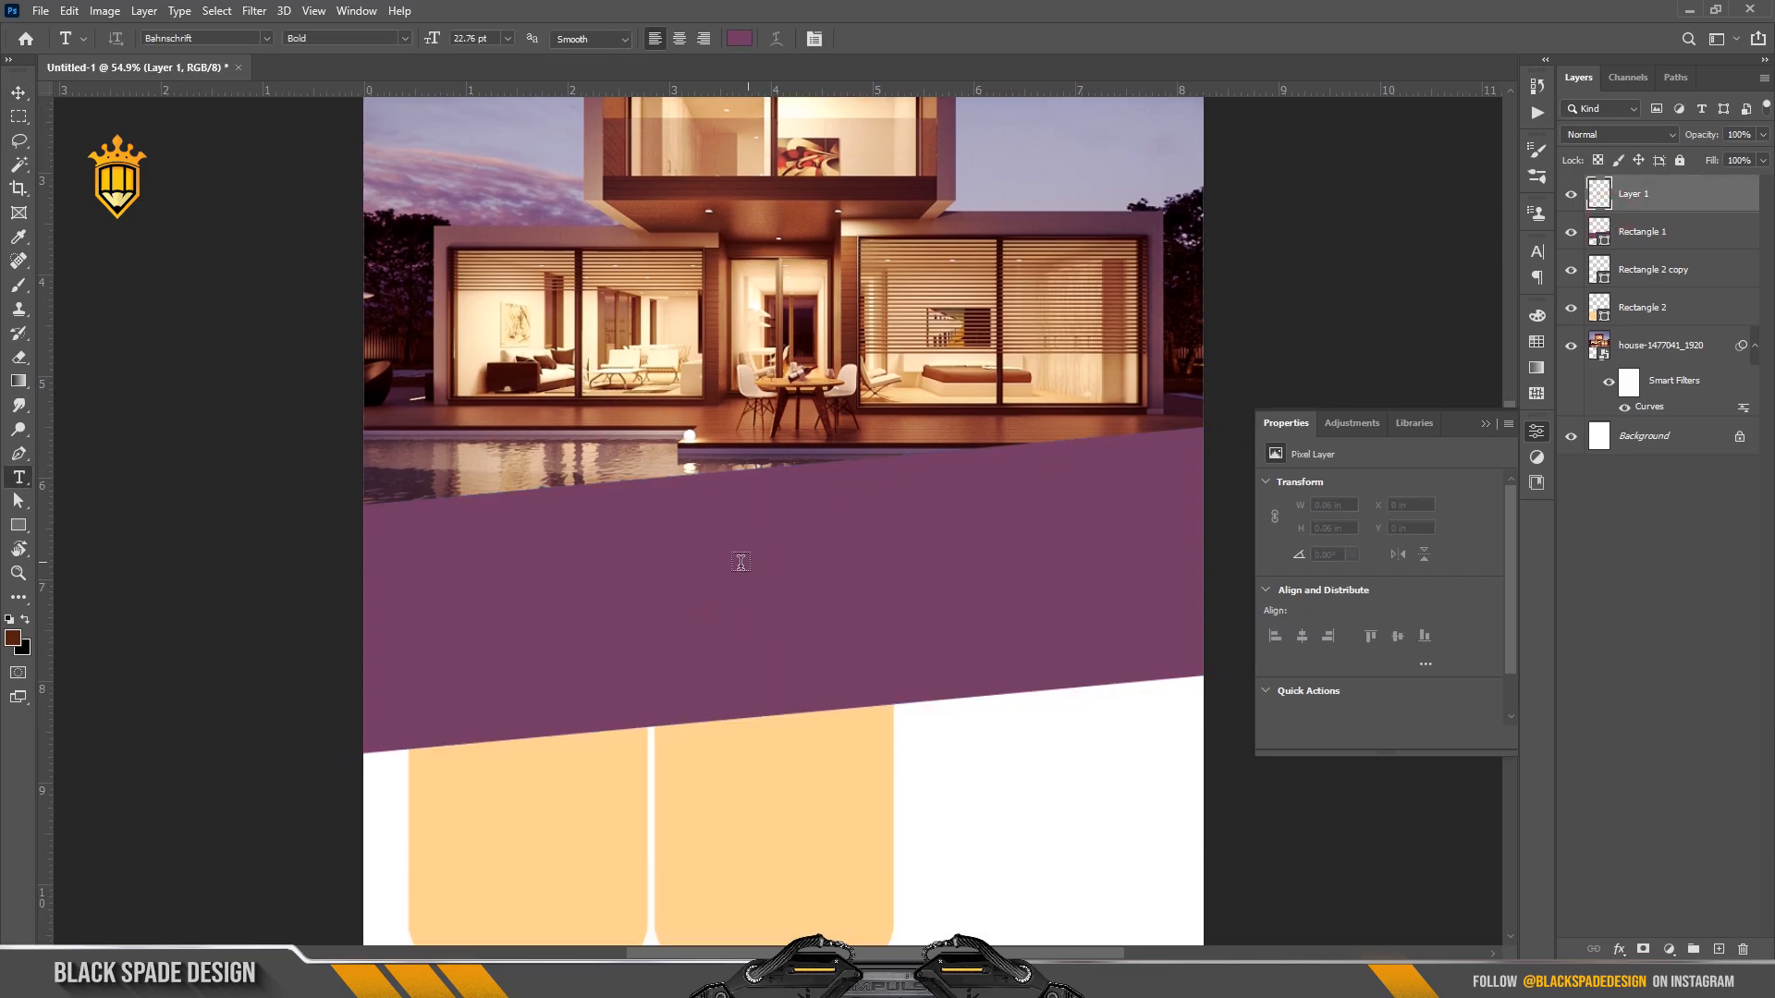
{"action": "left_click", "coordinate": [740, 562]}
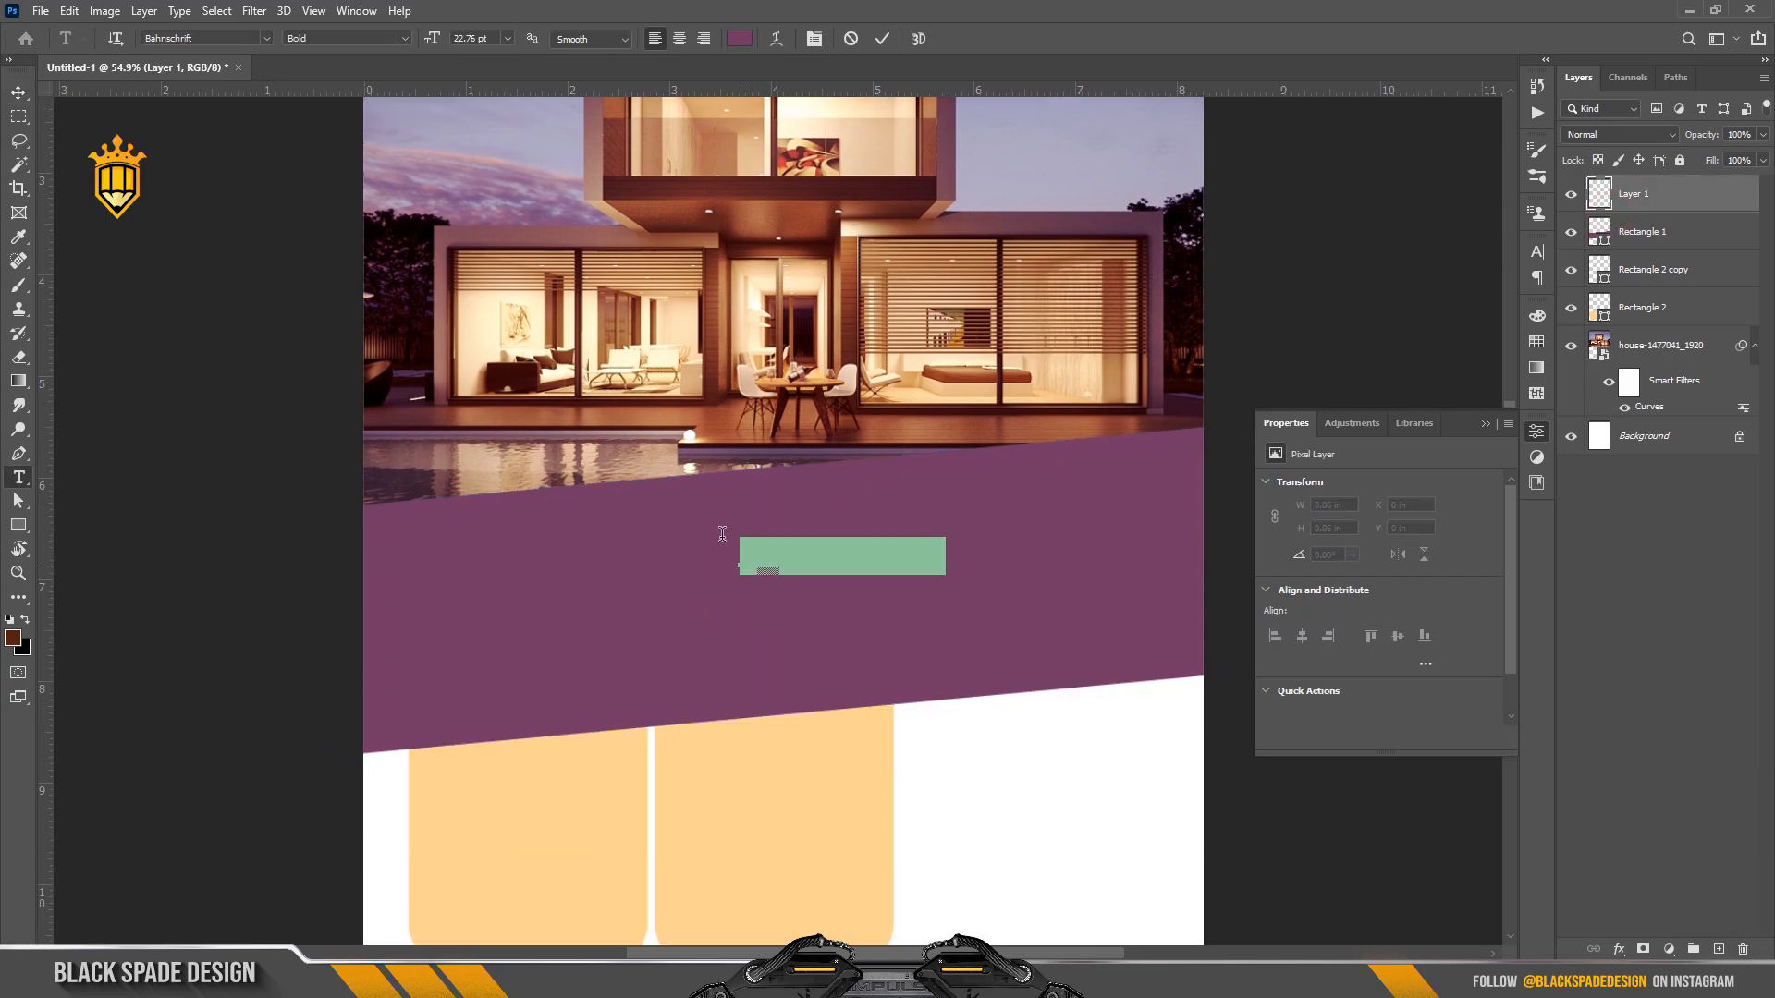
{"action": "left_click", "coordinate": [738, 42]}
{"action": "type", "text": "ffffff"}
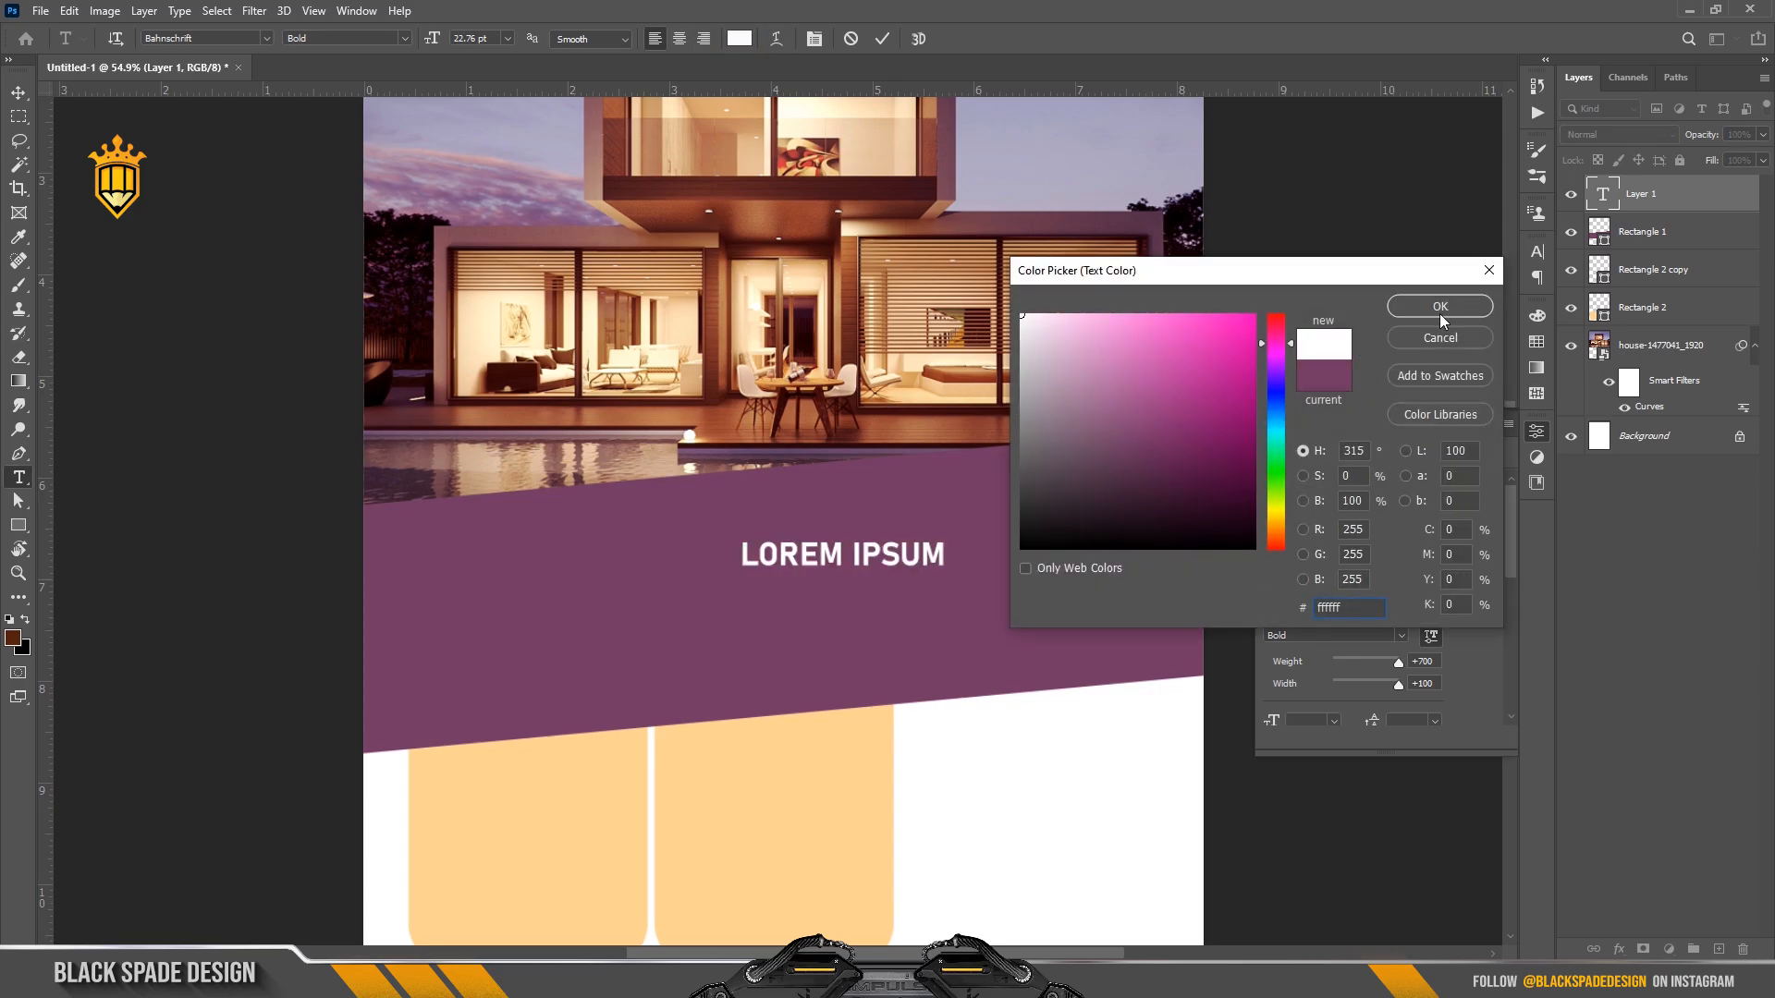
{"action": "left_click", "coordinate": [1440, 306]}
{"action": "left_click", "coordinate": [815, 38]}
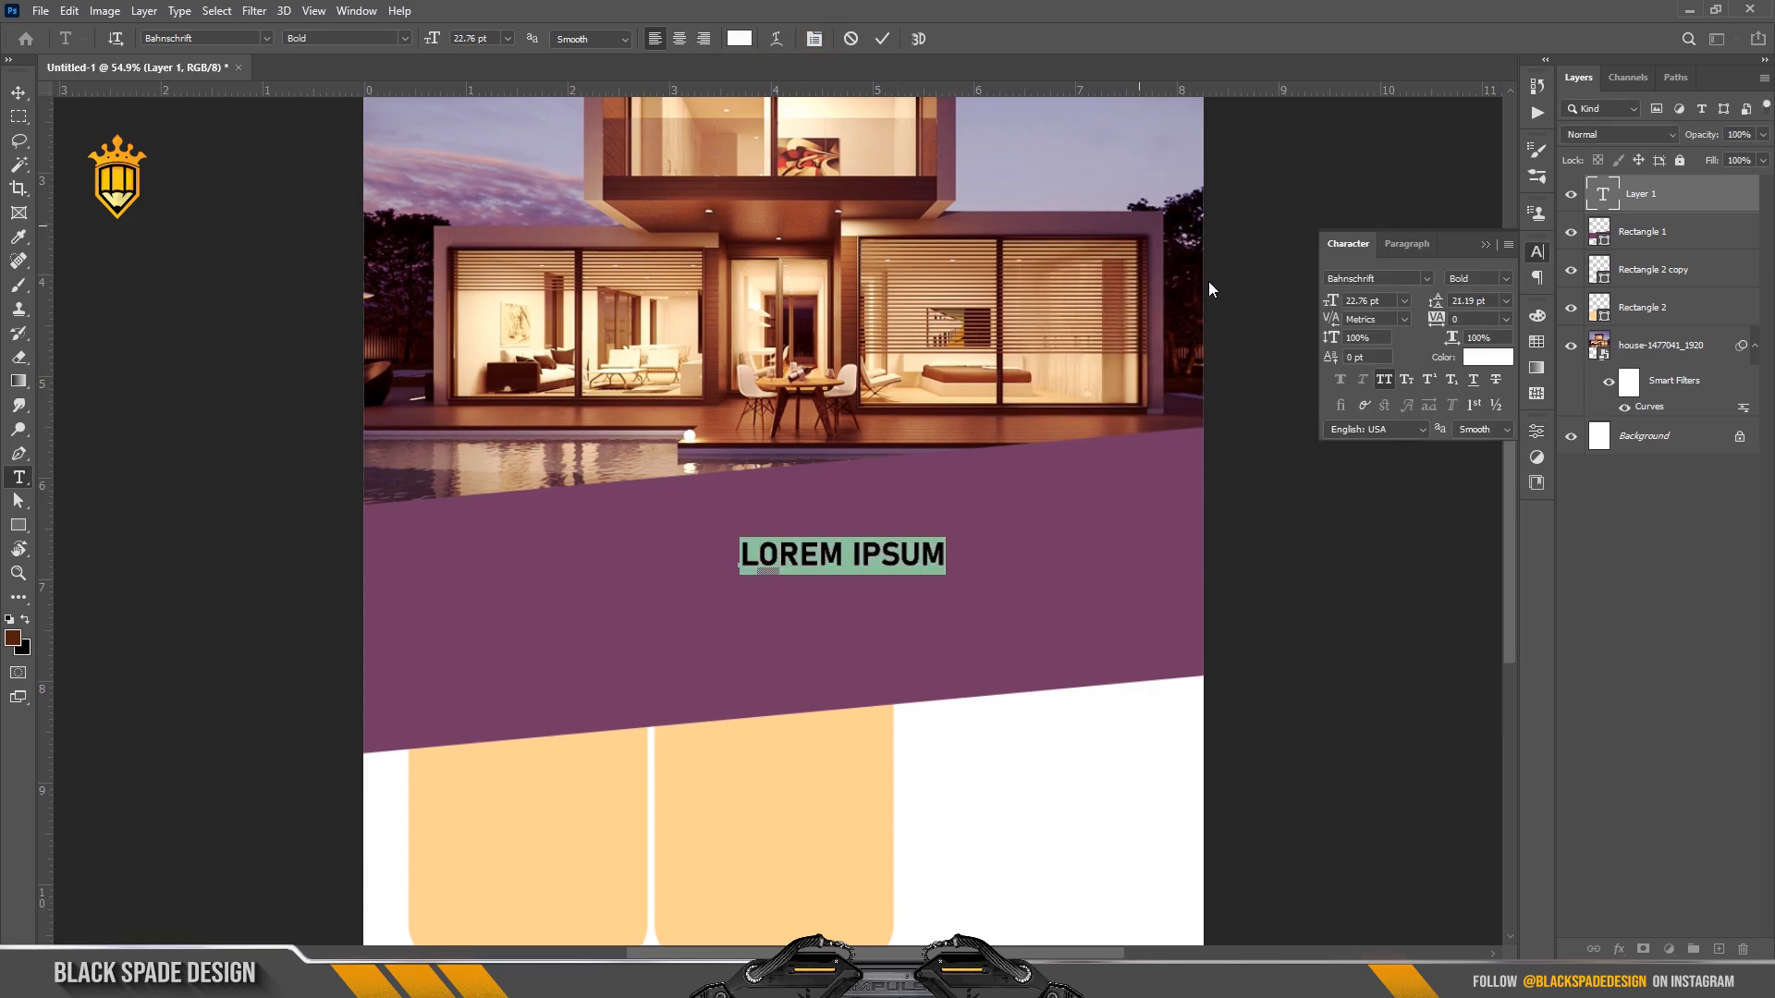
{"action": "left_click_drag", "start_coordinate": [1331, 300], "coordinate": [1353, 302]}
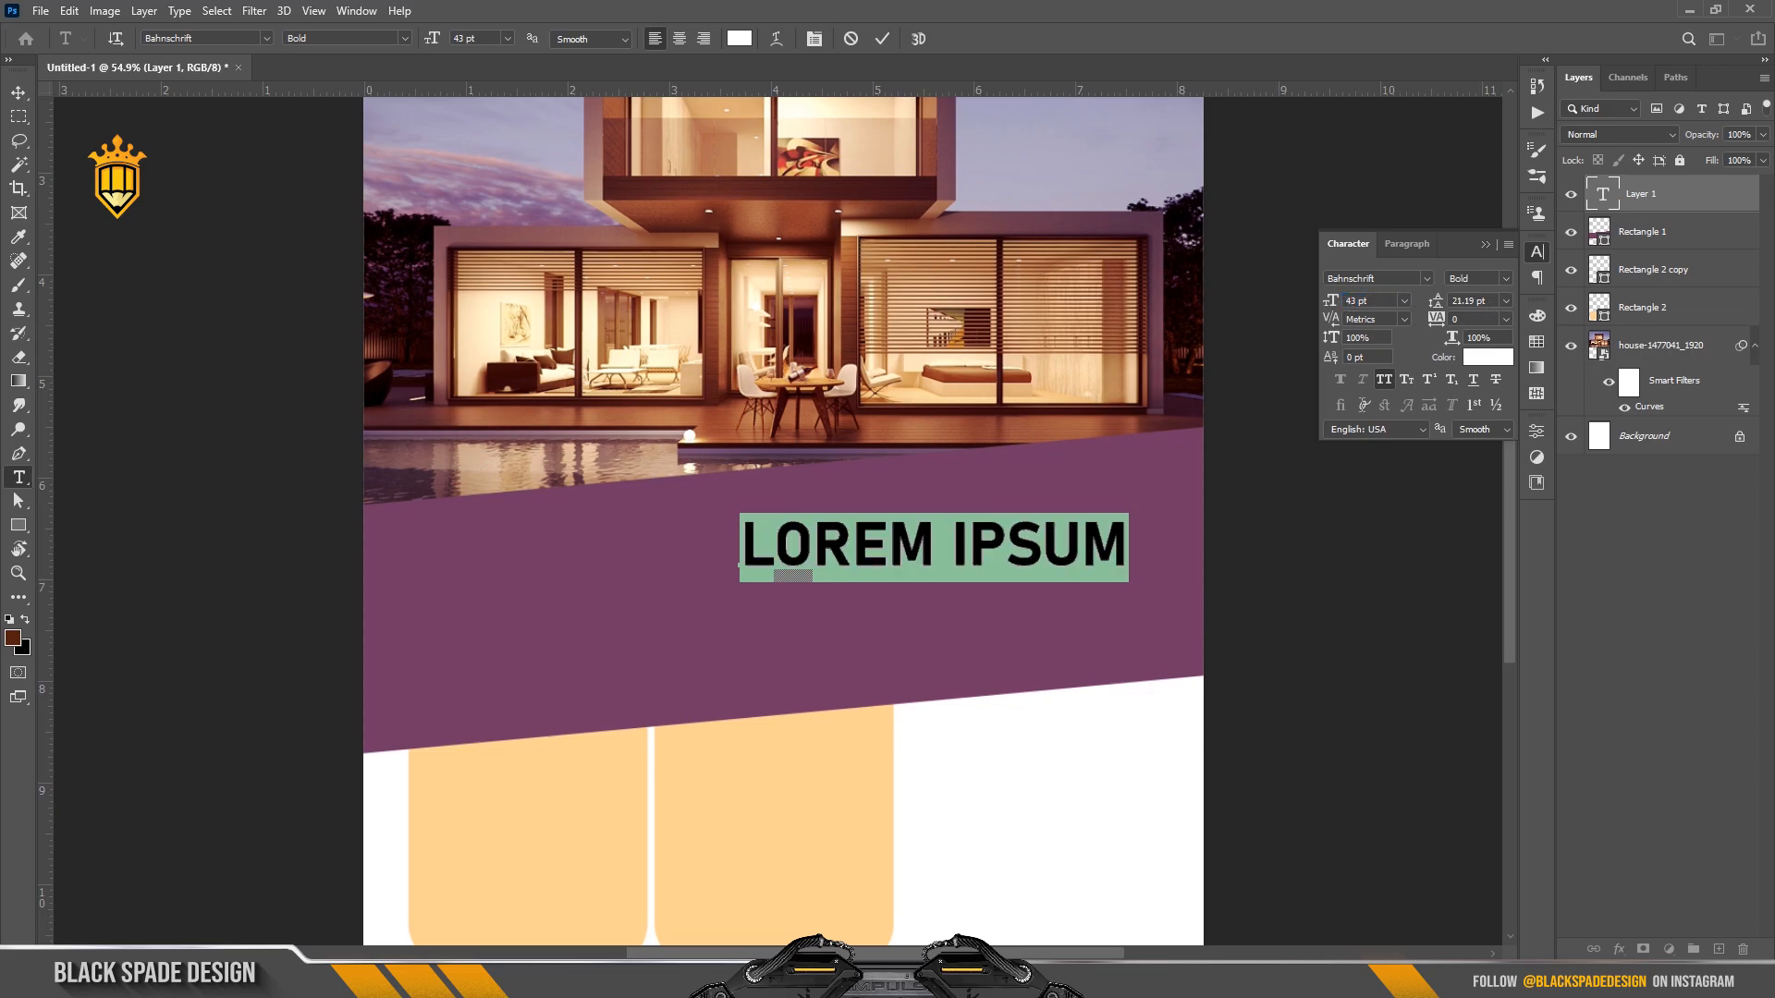
{"action": "type", "text": "HO"}
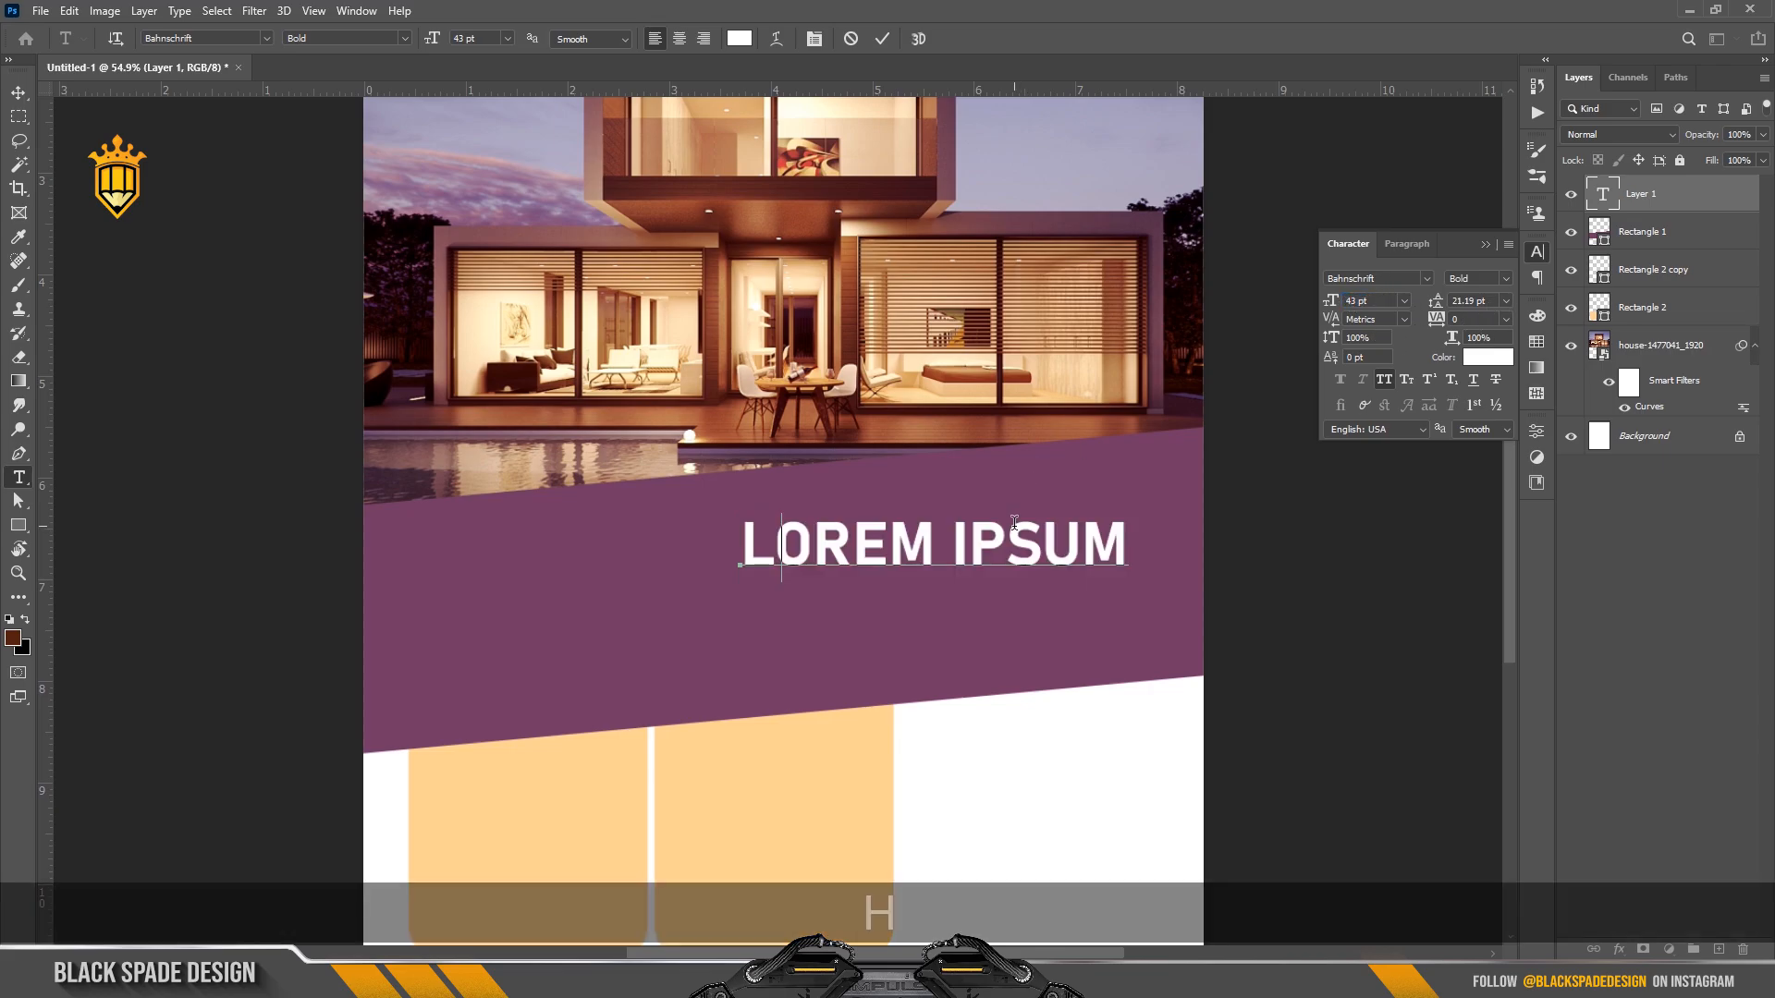
{"action": "type", "text": "ME"}
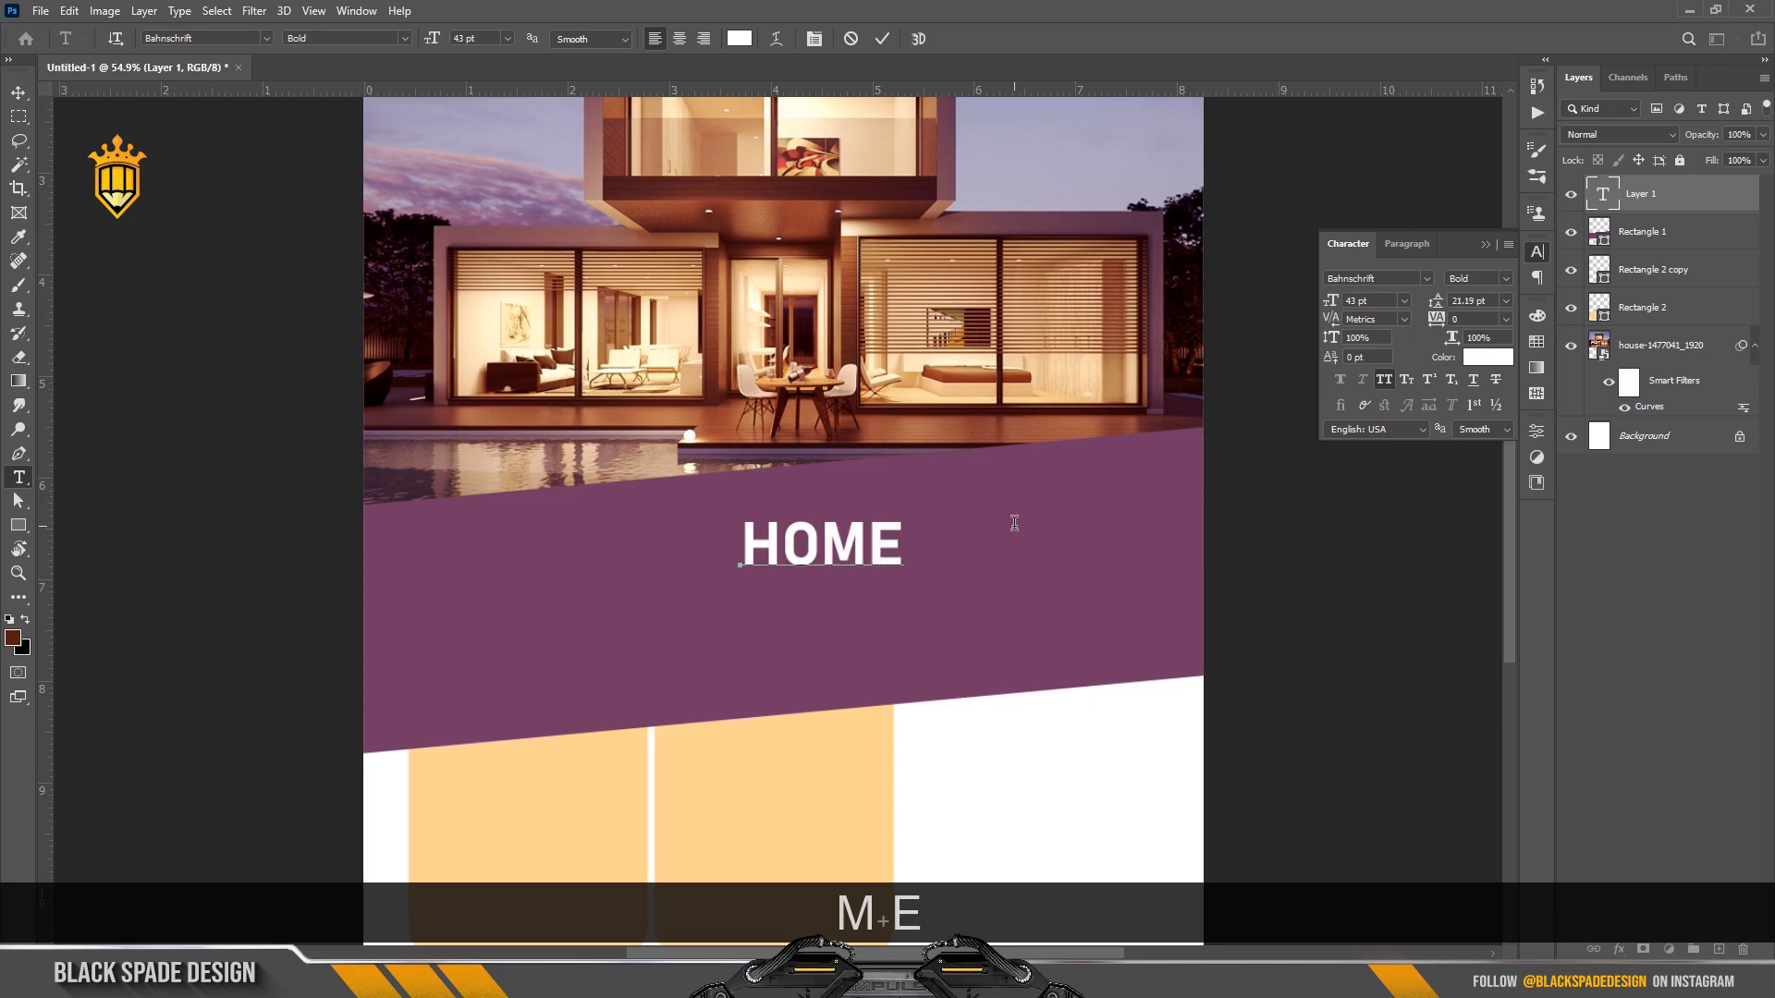
Set HOME to Bebas Neue 106 pt faux italic and shift it left and down.
{"action": "key", "text": "ctrl+a"}
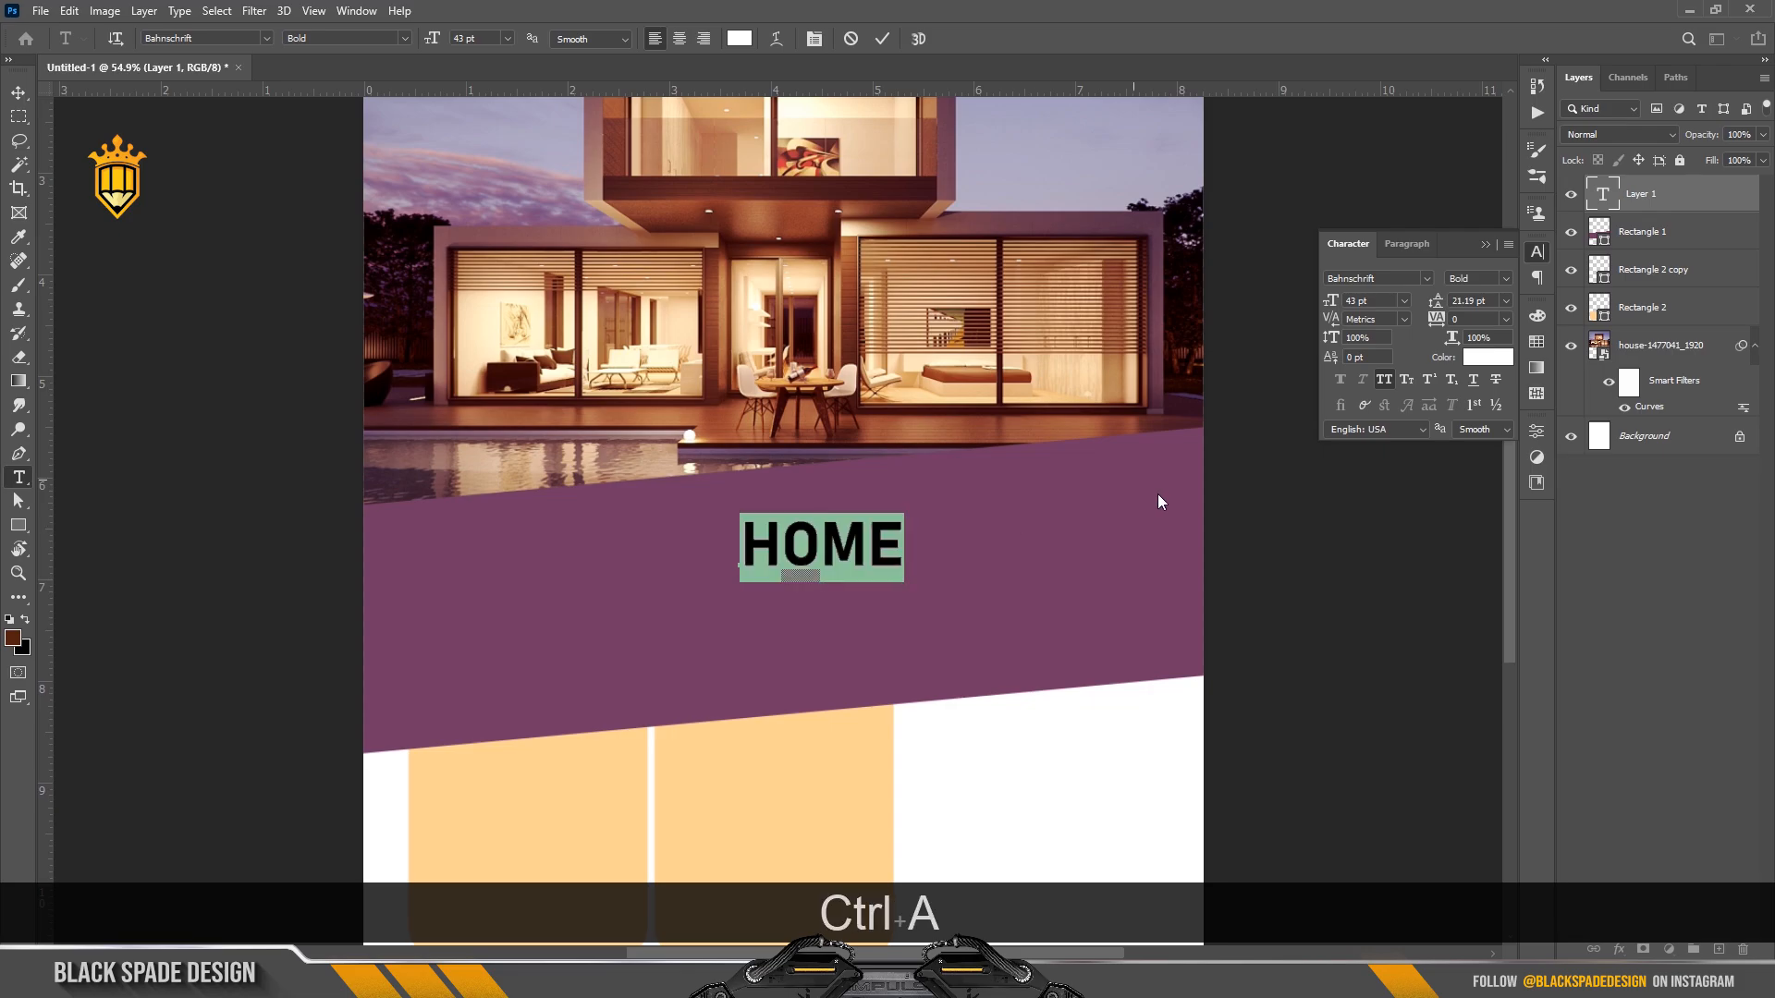
{"action": "left_click", "coordinate": [1428, 277]}
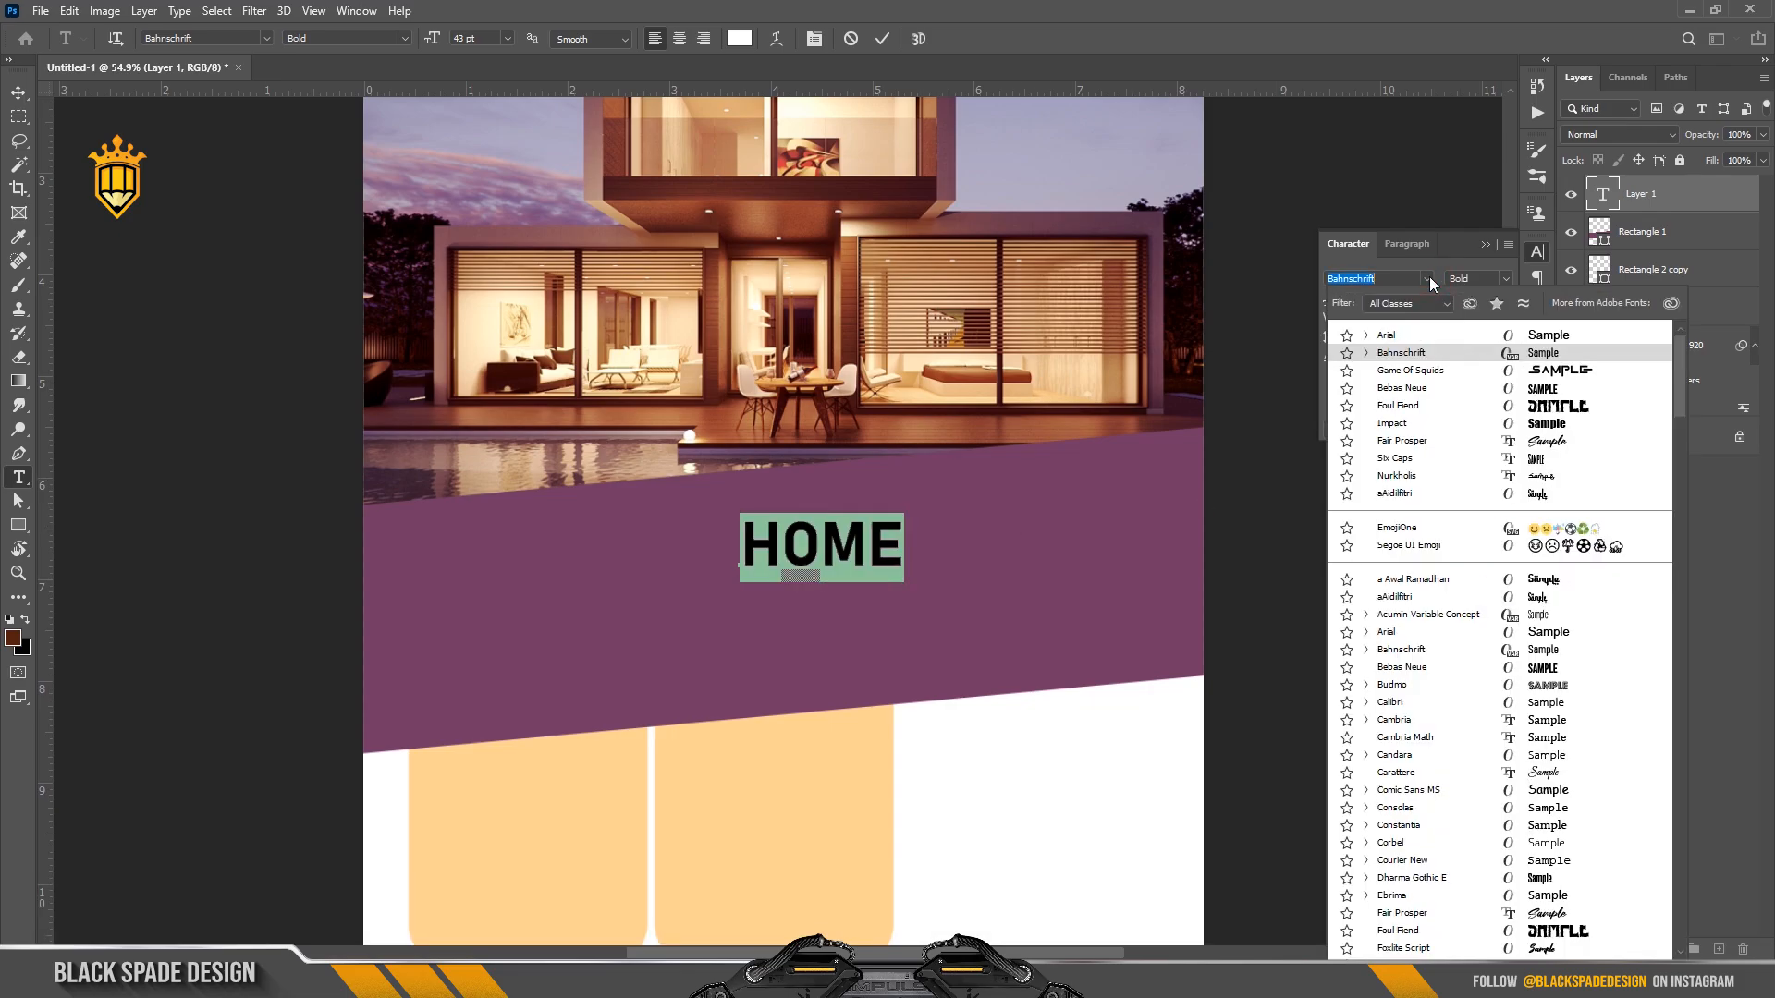
{"action": "left_click", "coordinate": [1395, 388]}
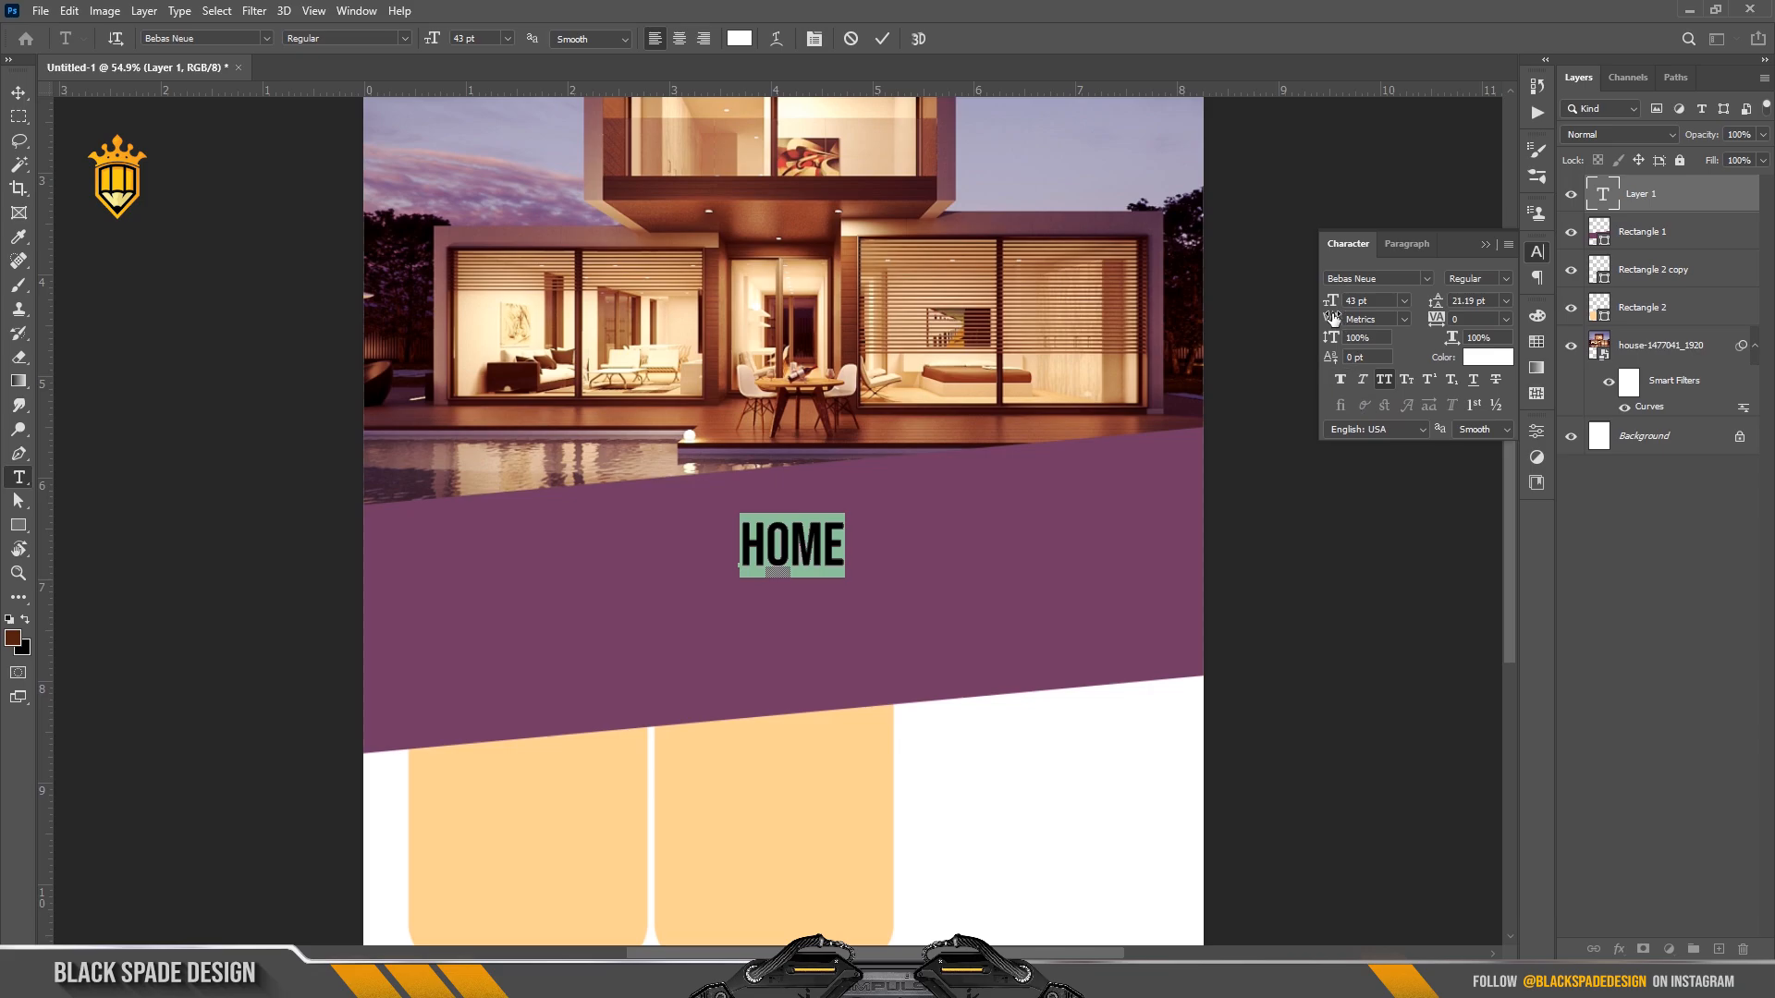
{"action": "left_click_drag", "start_coordinate": [1331, 298], "coordinate": [1389, 305]}
{"action": "left_click", "coordinate": [1363, 380]}
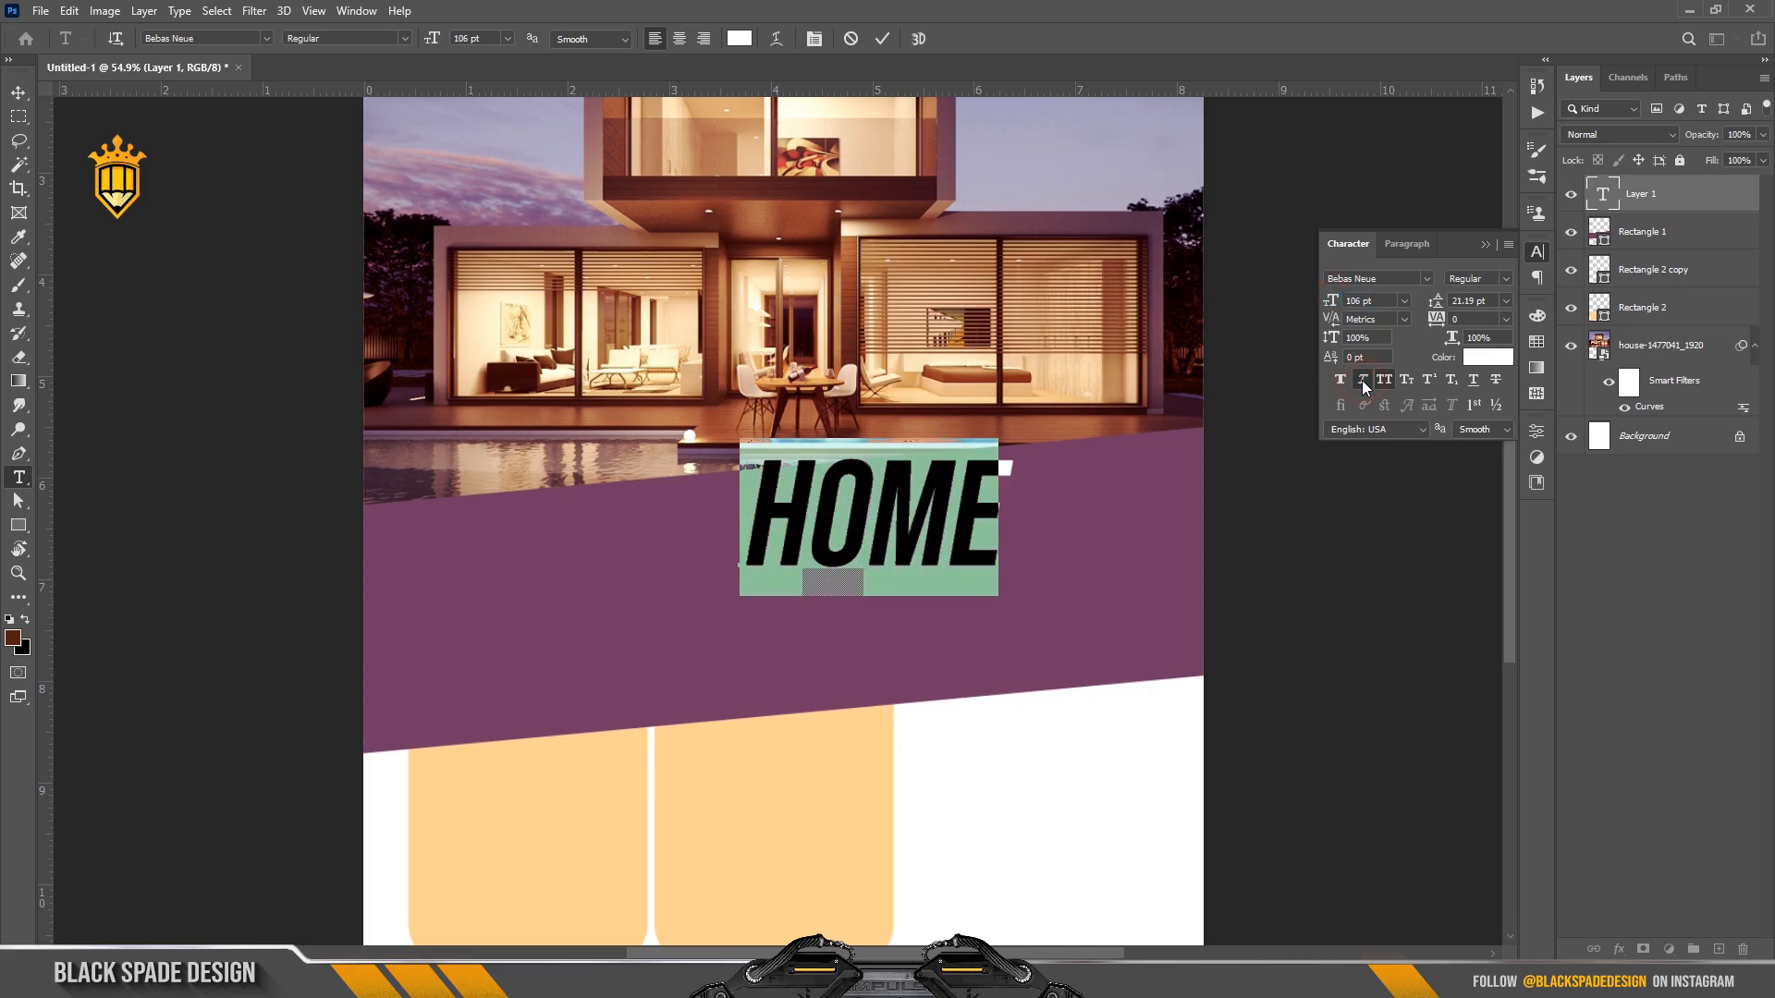
{"action": "left_click", "coordinate": [882, 39]}
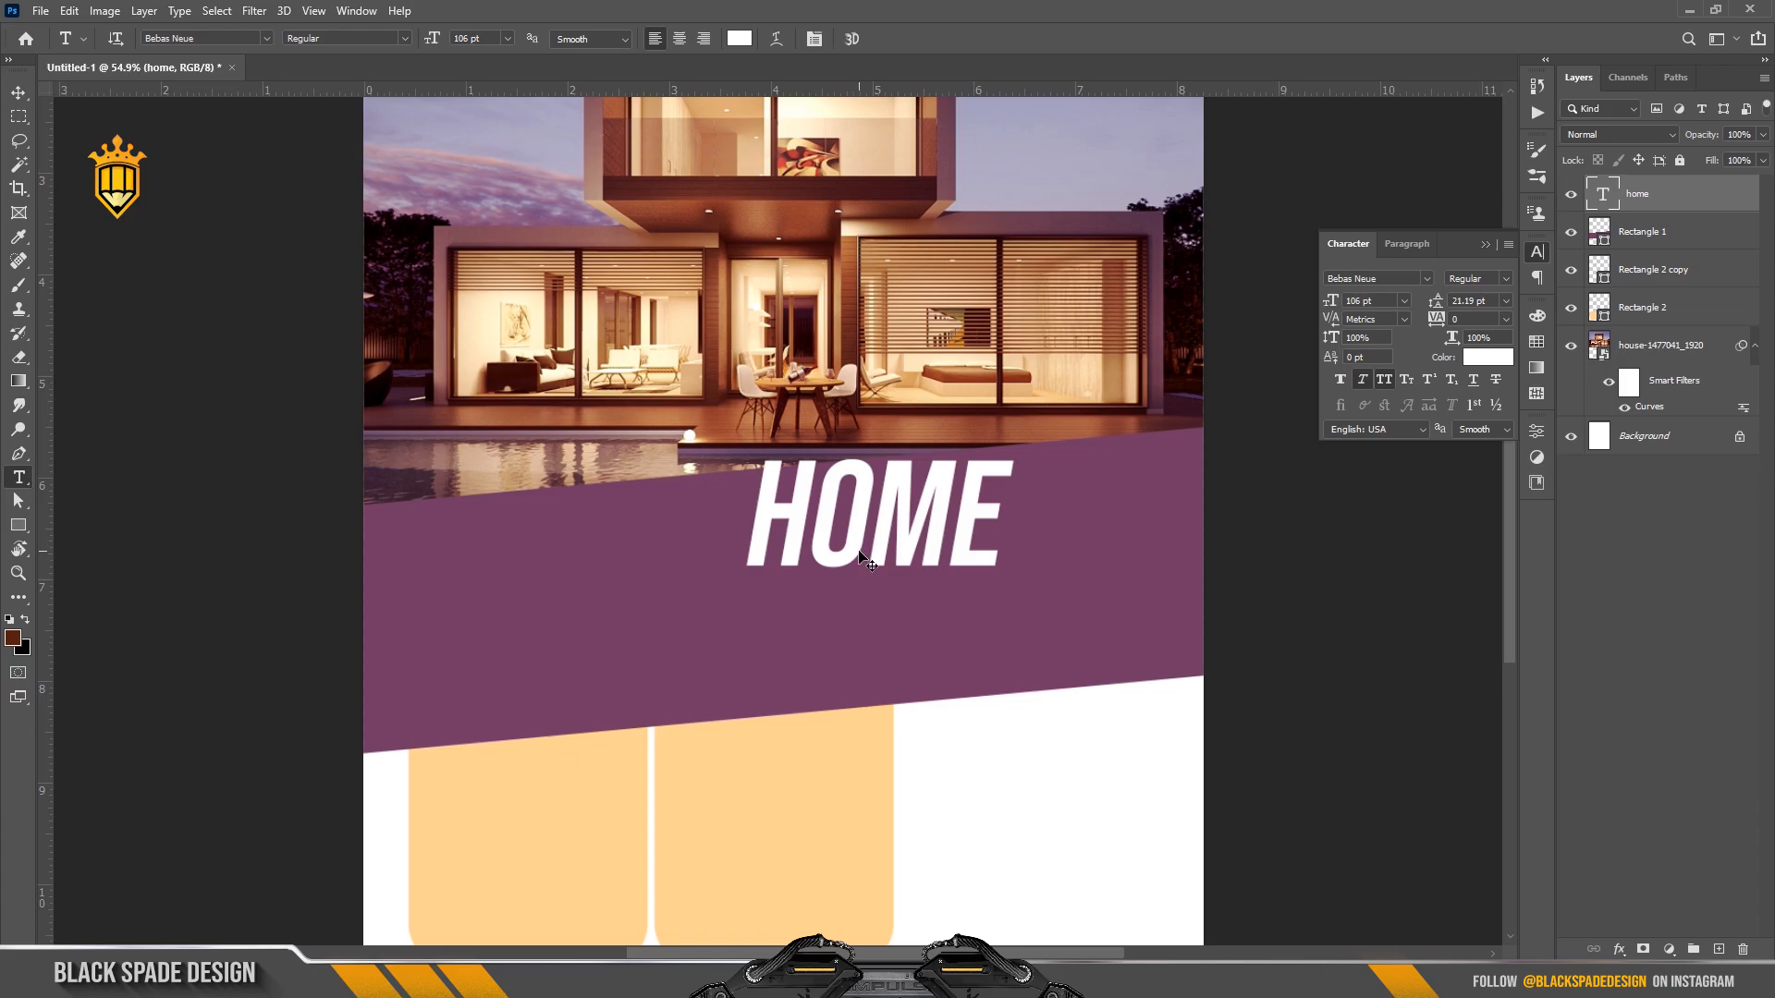
{"action": "key", "text": "v"}
{"action": "left_click_drag", "start_coordinate": [865, 558], "coordinate": [739, 619]}
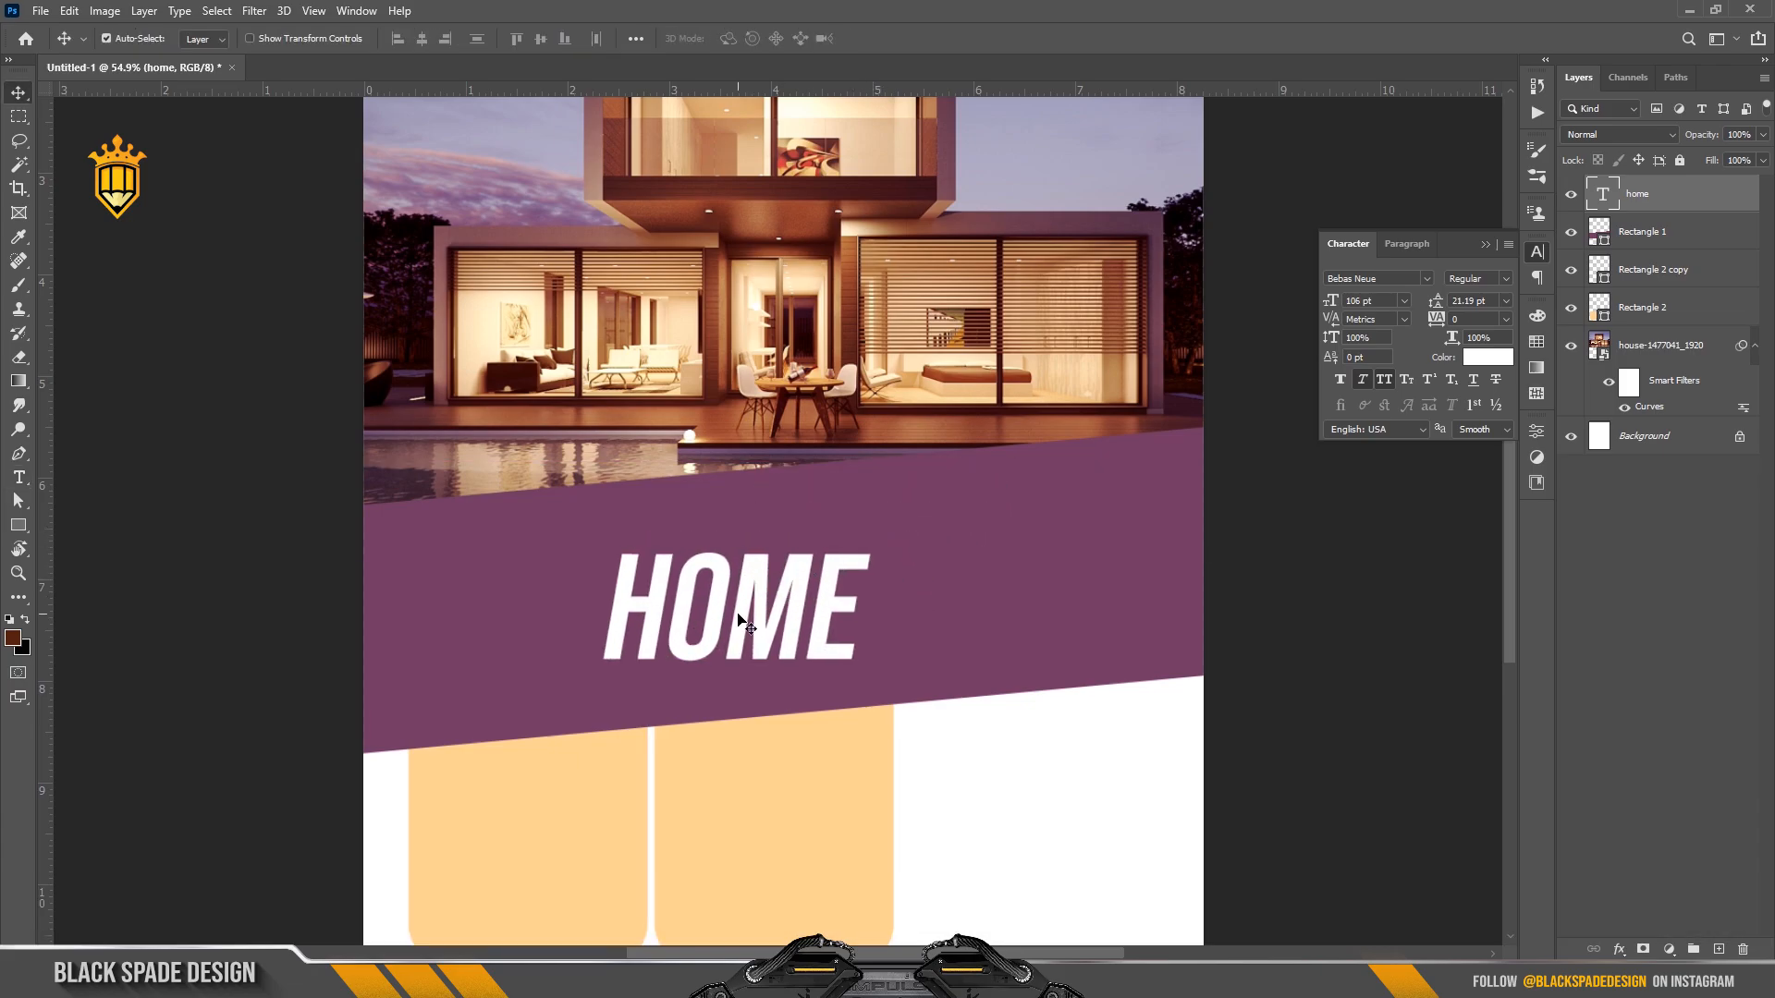
Scale HOME up, rotate it about -6.6° and skew it to slant with the band.
{"action": "key", "text": "ctrl+t"}
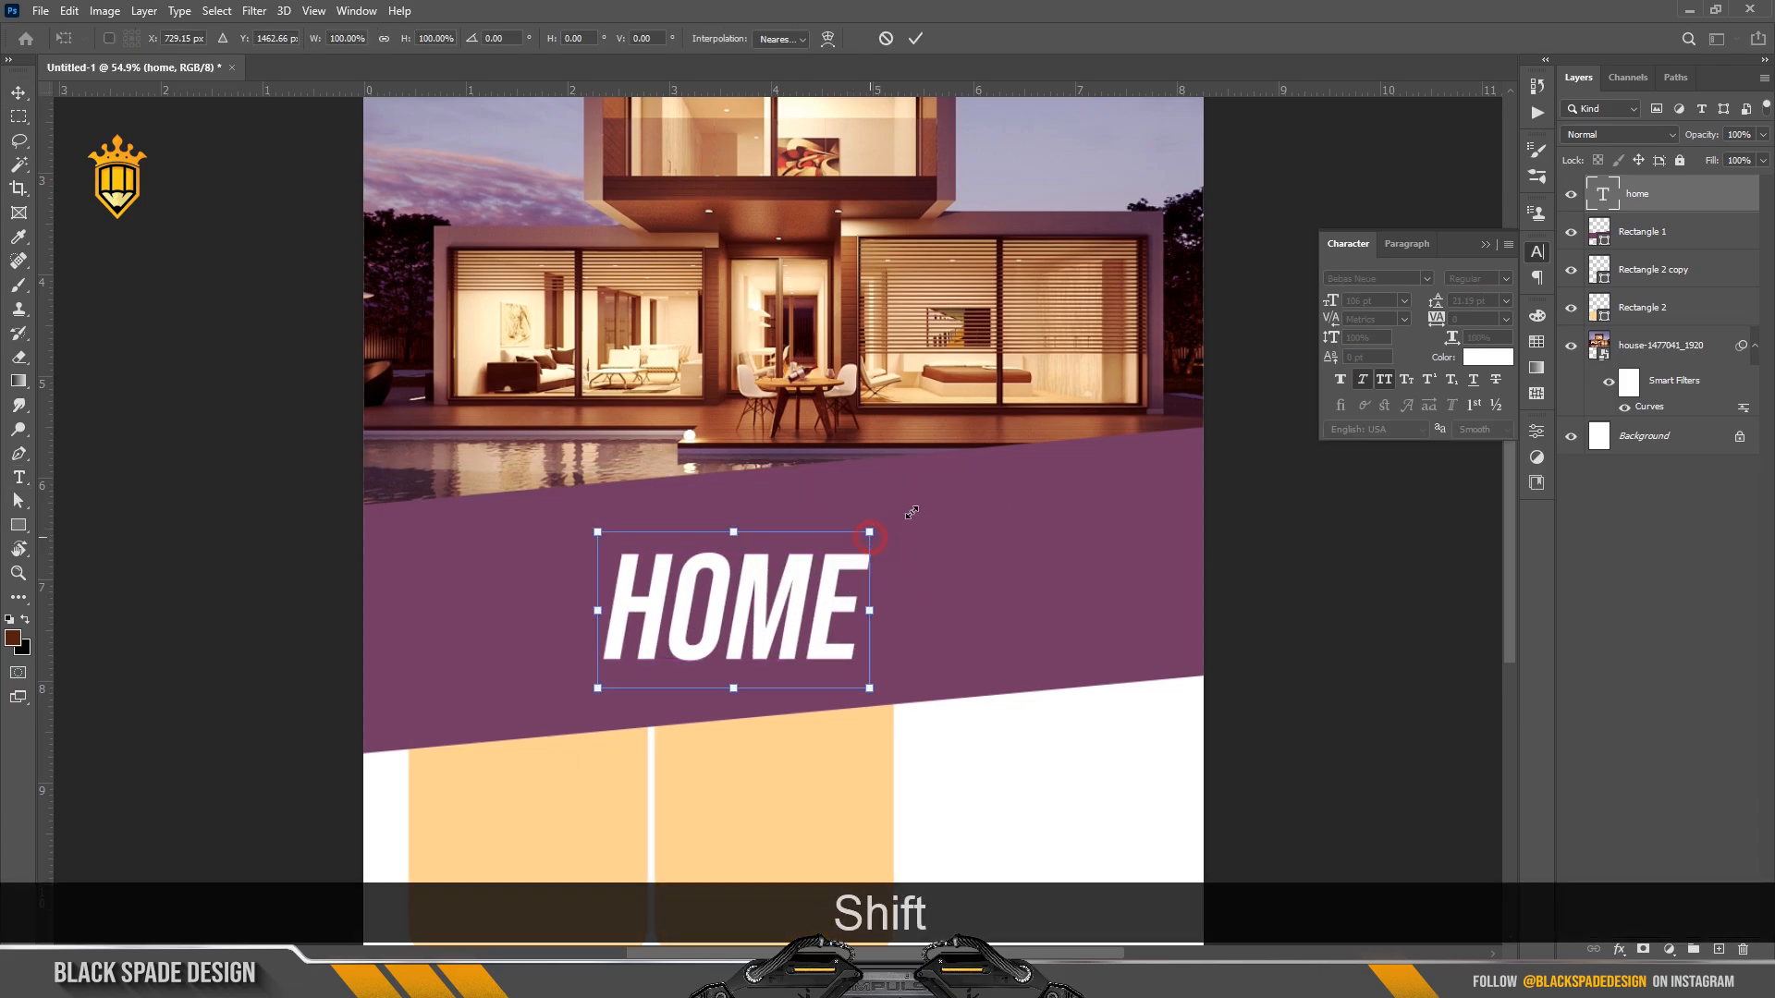
{"action": "left_click_drag", "start_coordinate": [869, 532], "coordinate": [913, 508]}
{"action": "left_click_drag", "start_coordinate": [954, 567], "coordinate": [949, 545]}
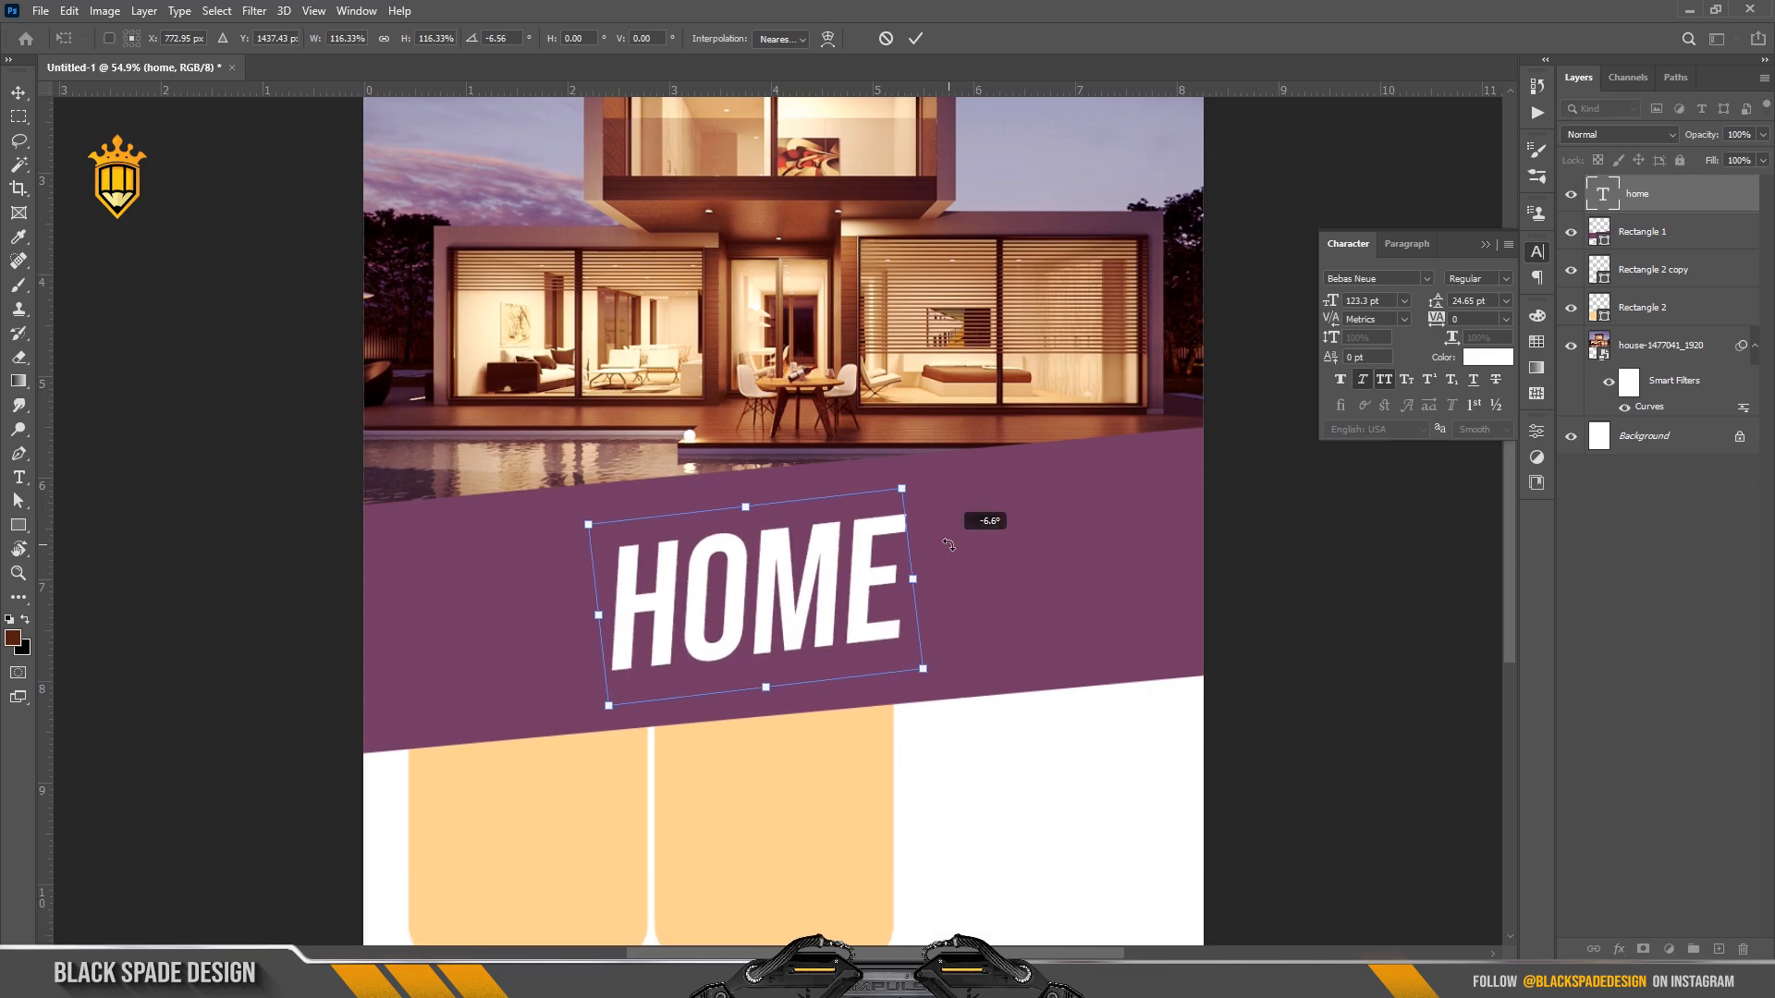
{"action": "left_click_drag", "start_coordinate": [590, 524], "coordinate": [608, 523]}
{"action": "key", "text": "Return"}
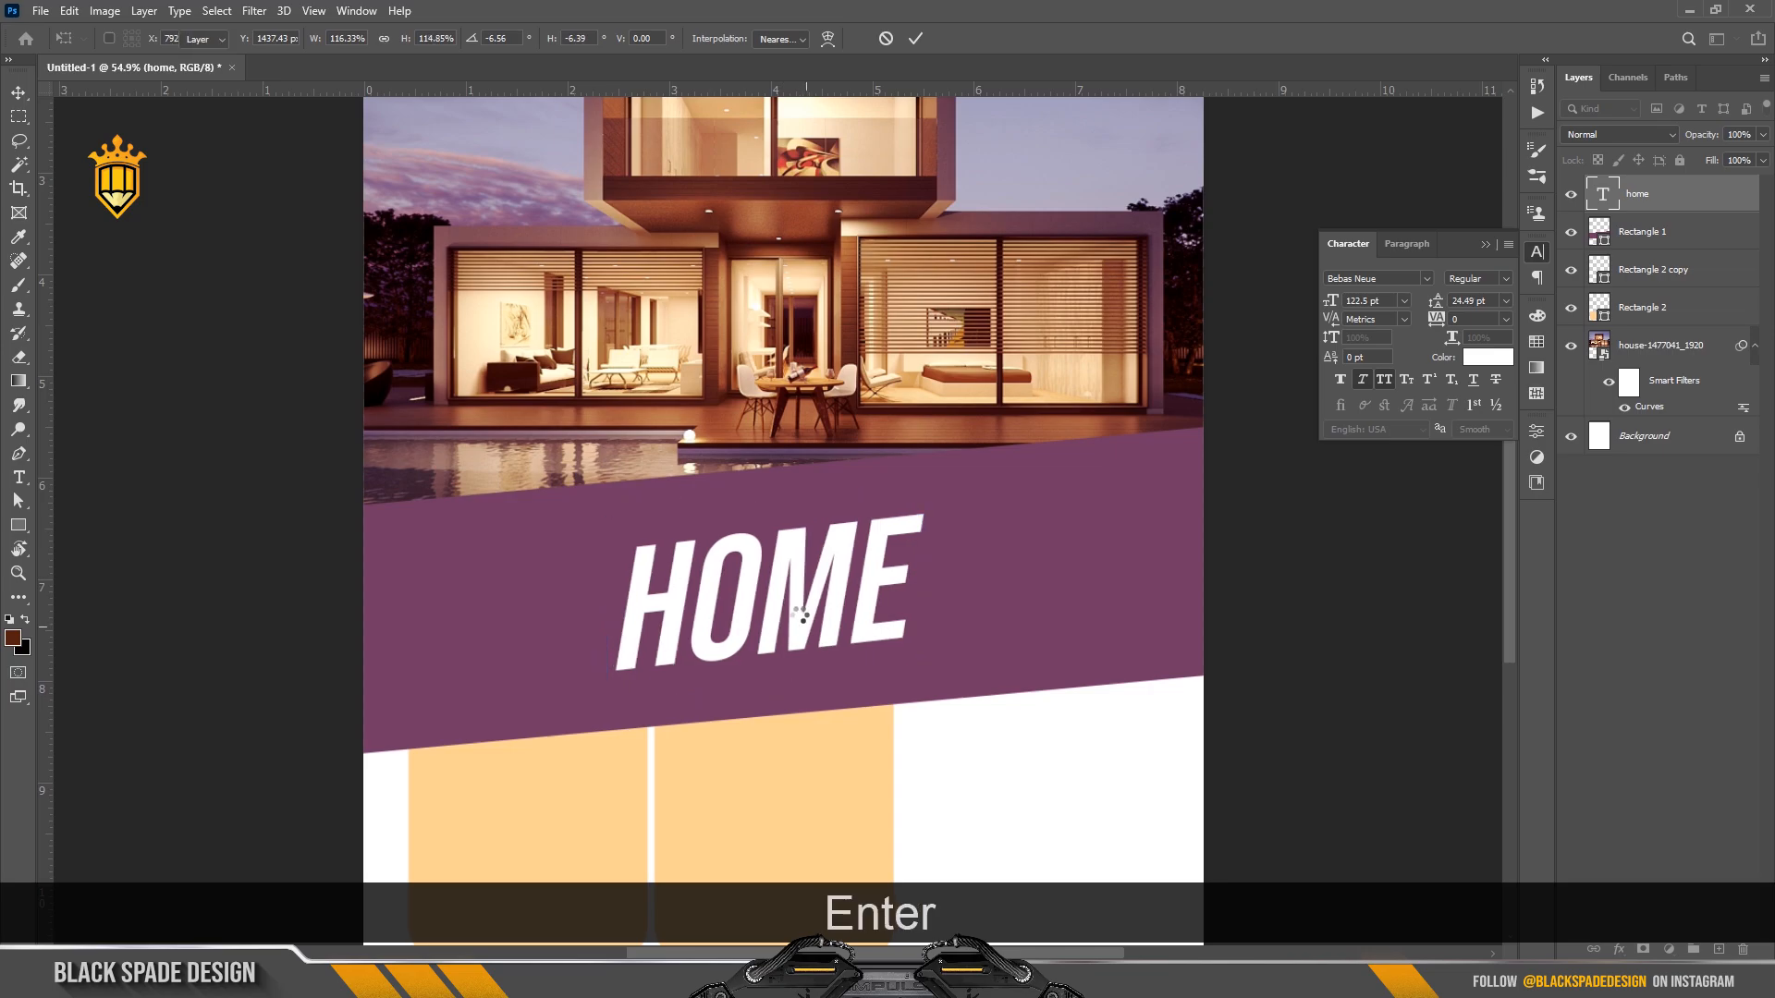
{"action": "left_click_drag", "start_coordinate": [781, 591], "coordinate": [737, 594]}
Set HOME to 132 pt, rotate it very slightly, and duplicate it offset right.
{"action": "double_click", "coordinate": [1600, 195]}
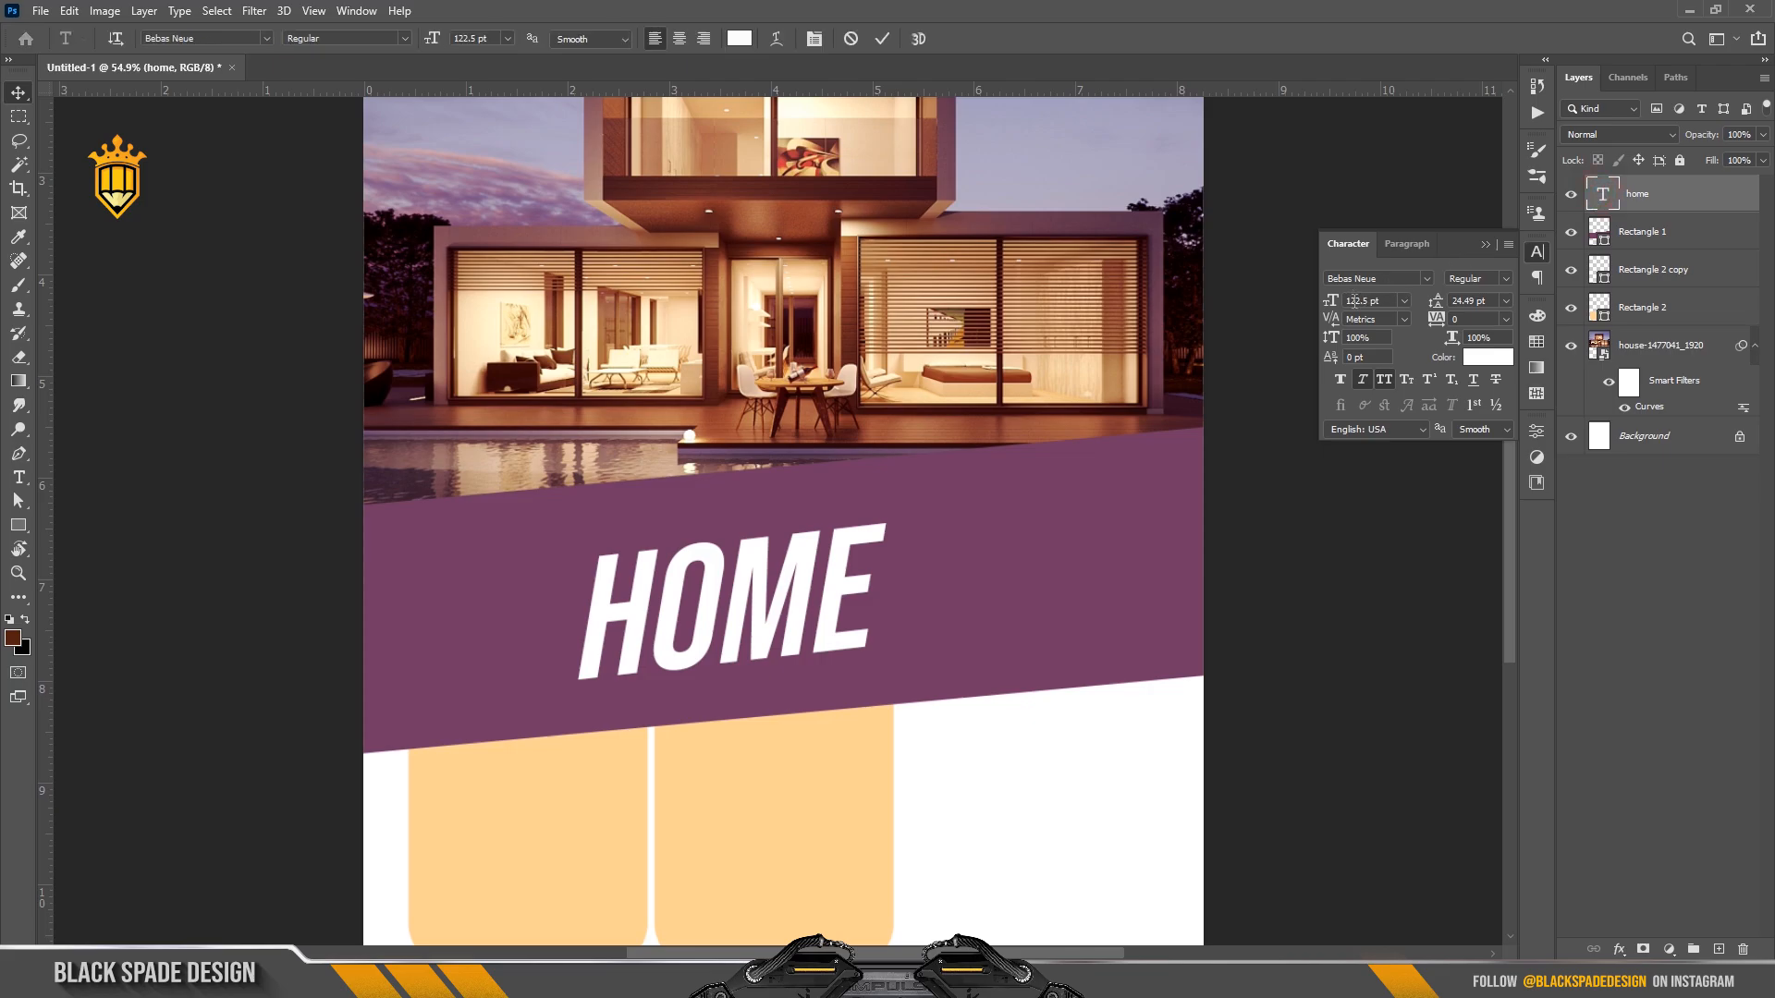
{"action": "left_click_drag", "start_coordinate": [1331, 305], "coordinate": [1340, 305]}
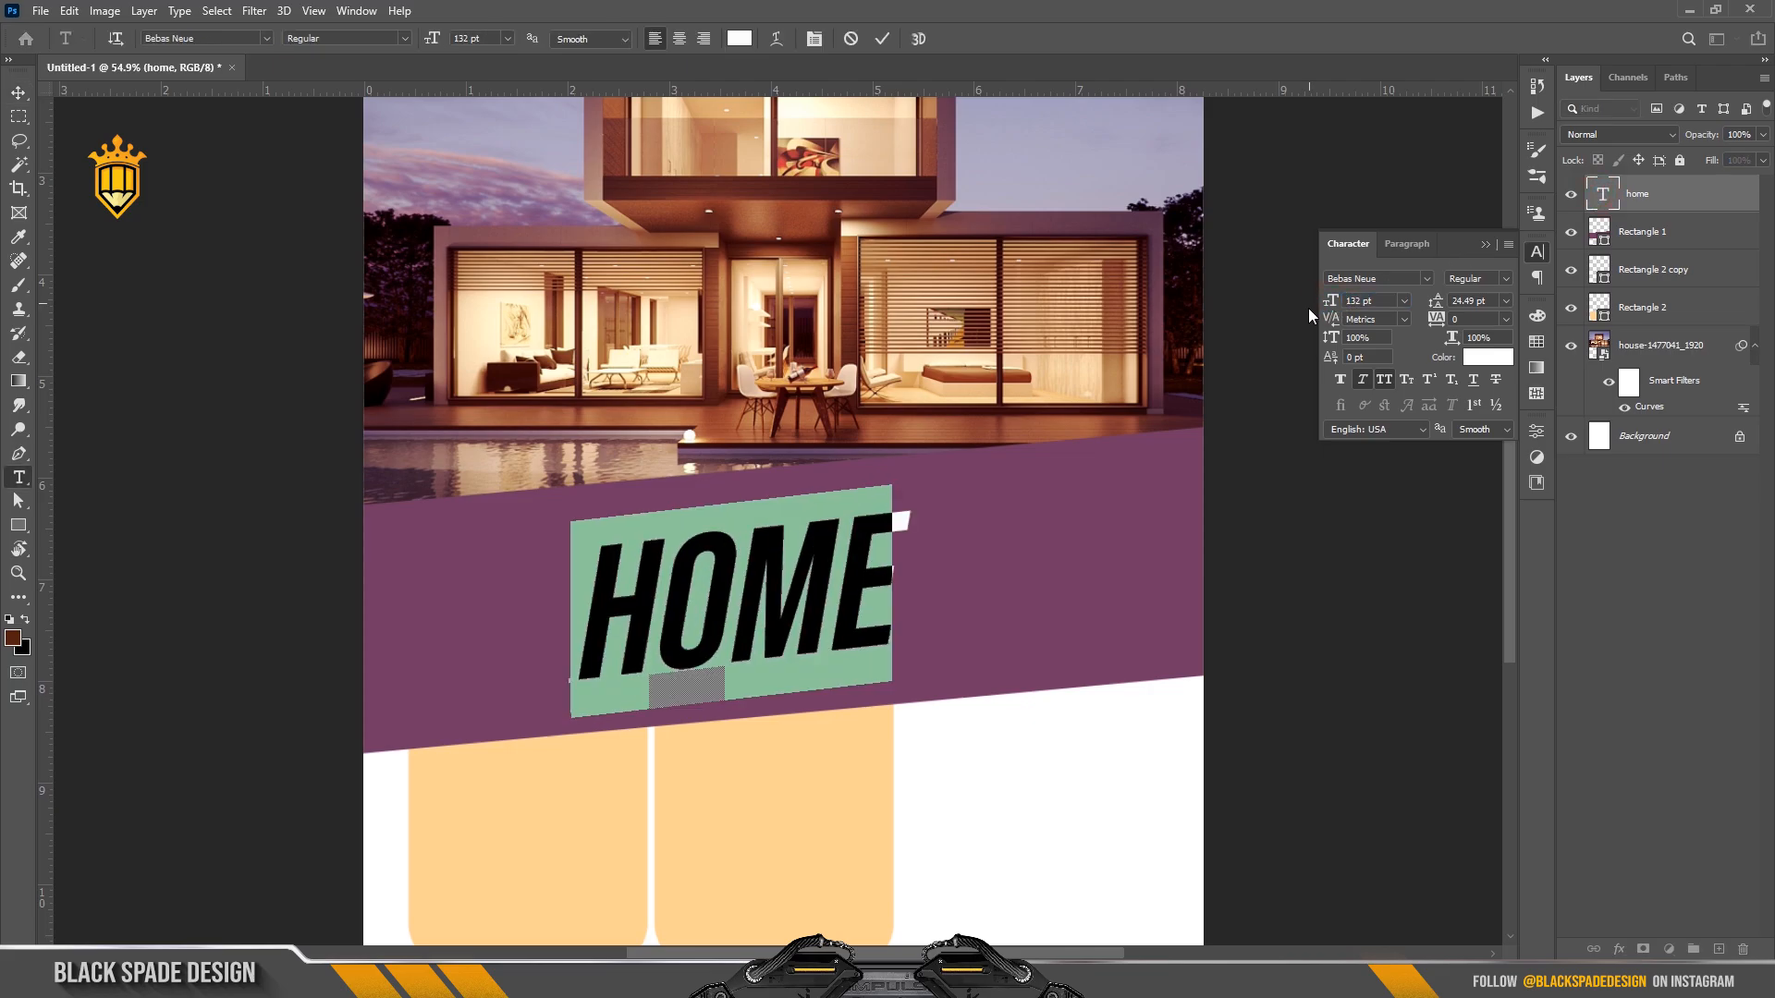
{"action": "left_click", "coordinate": [885, 37]}
{"action": "scroll", "coordinate": [766, 652], "scroll_direction": "up", "scroll_amount": 2}
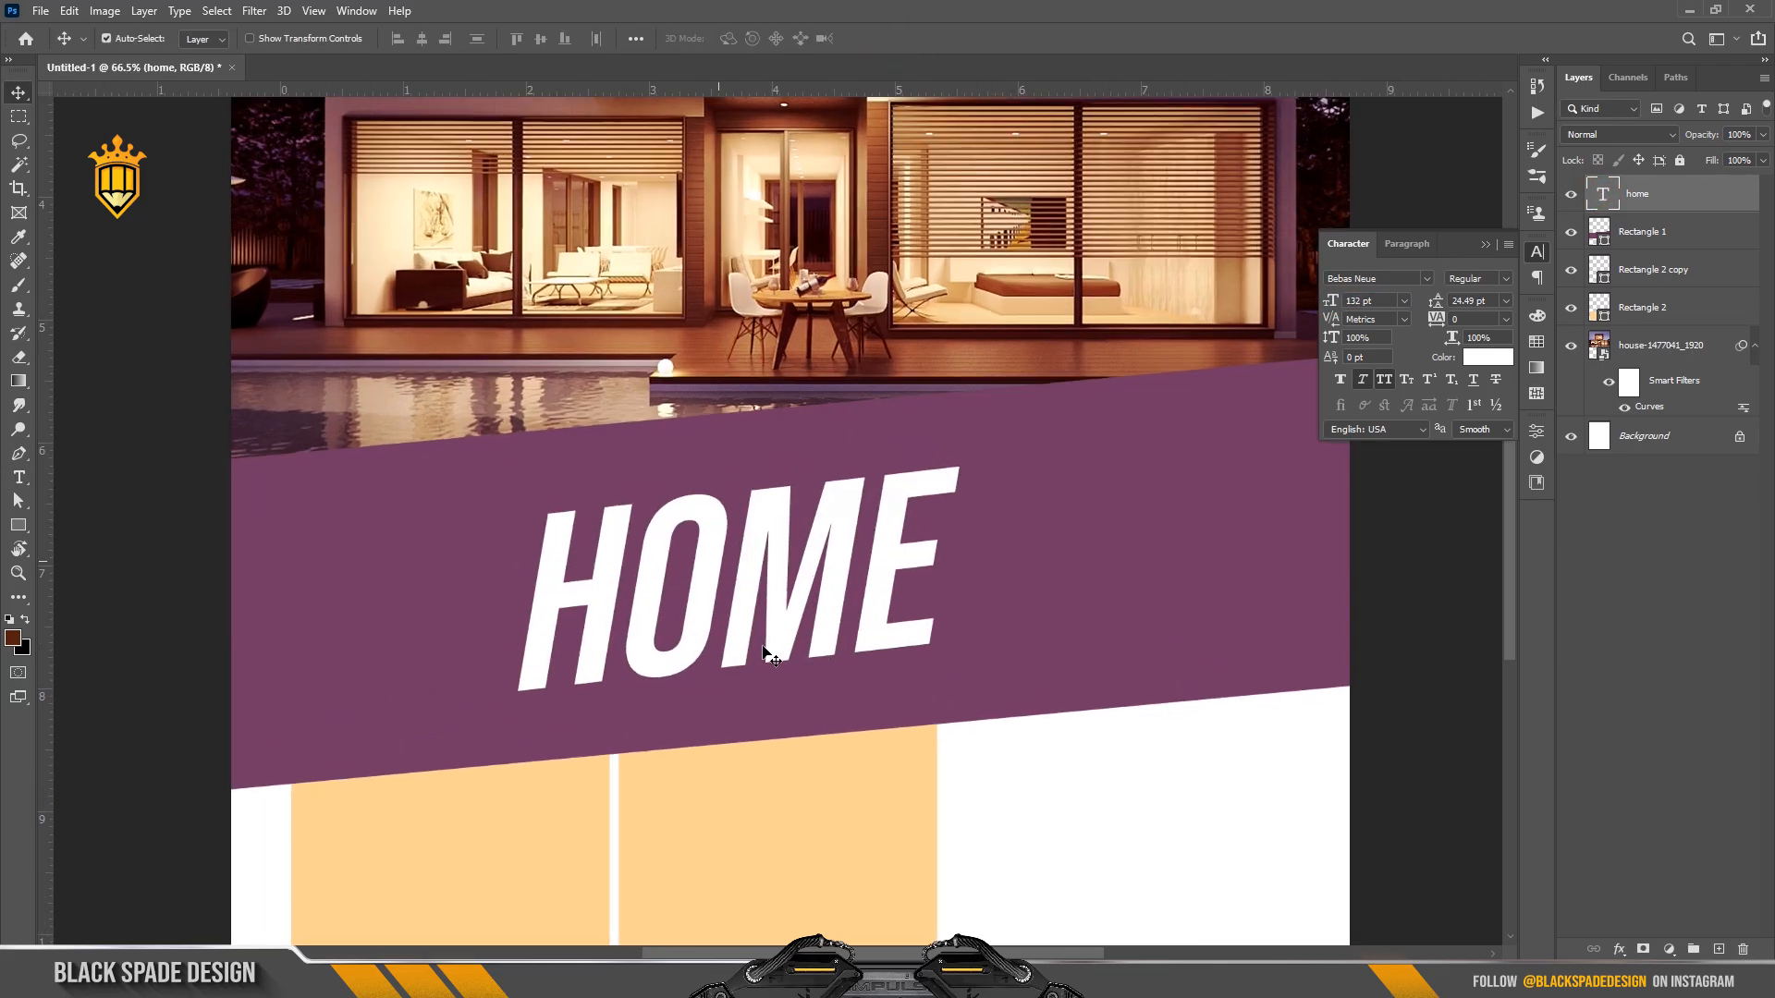
{"action": "key", "text": "ctrl+t"}
{"action": "left_click_drag", "start_coordinate": [1010, 634], "coordinate": [1023, 641]}
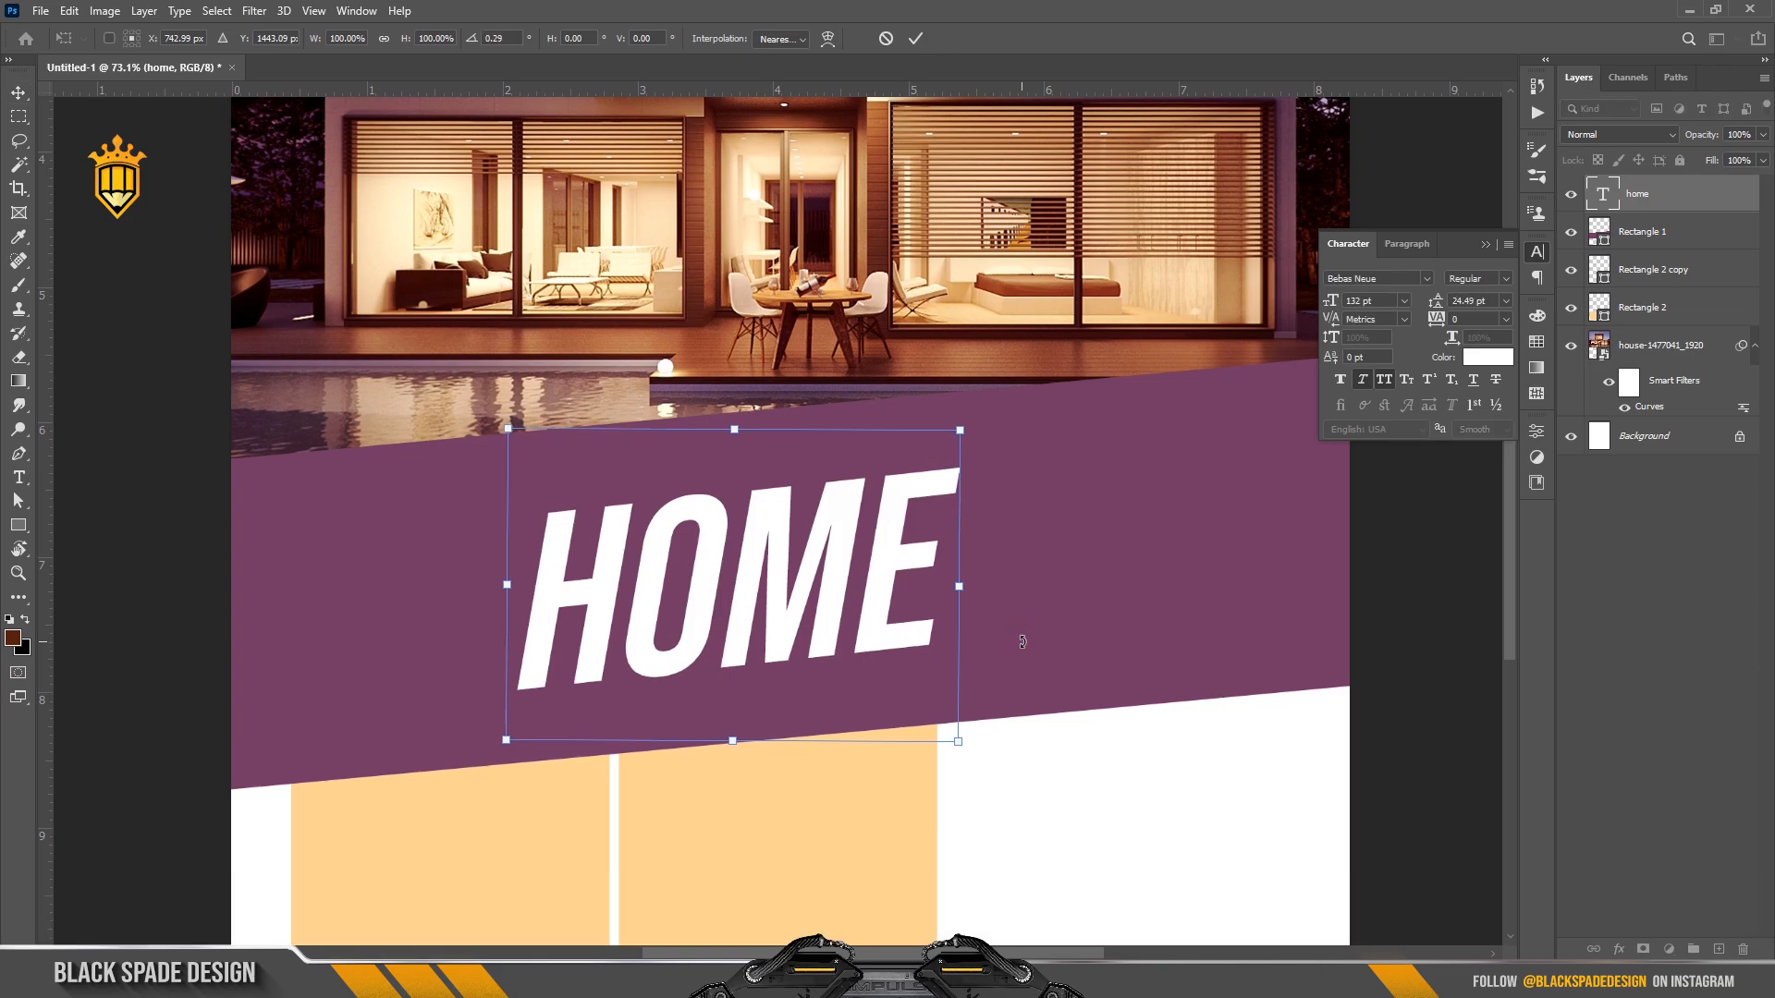
{"action": "key", "text": "Return"}
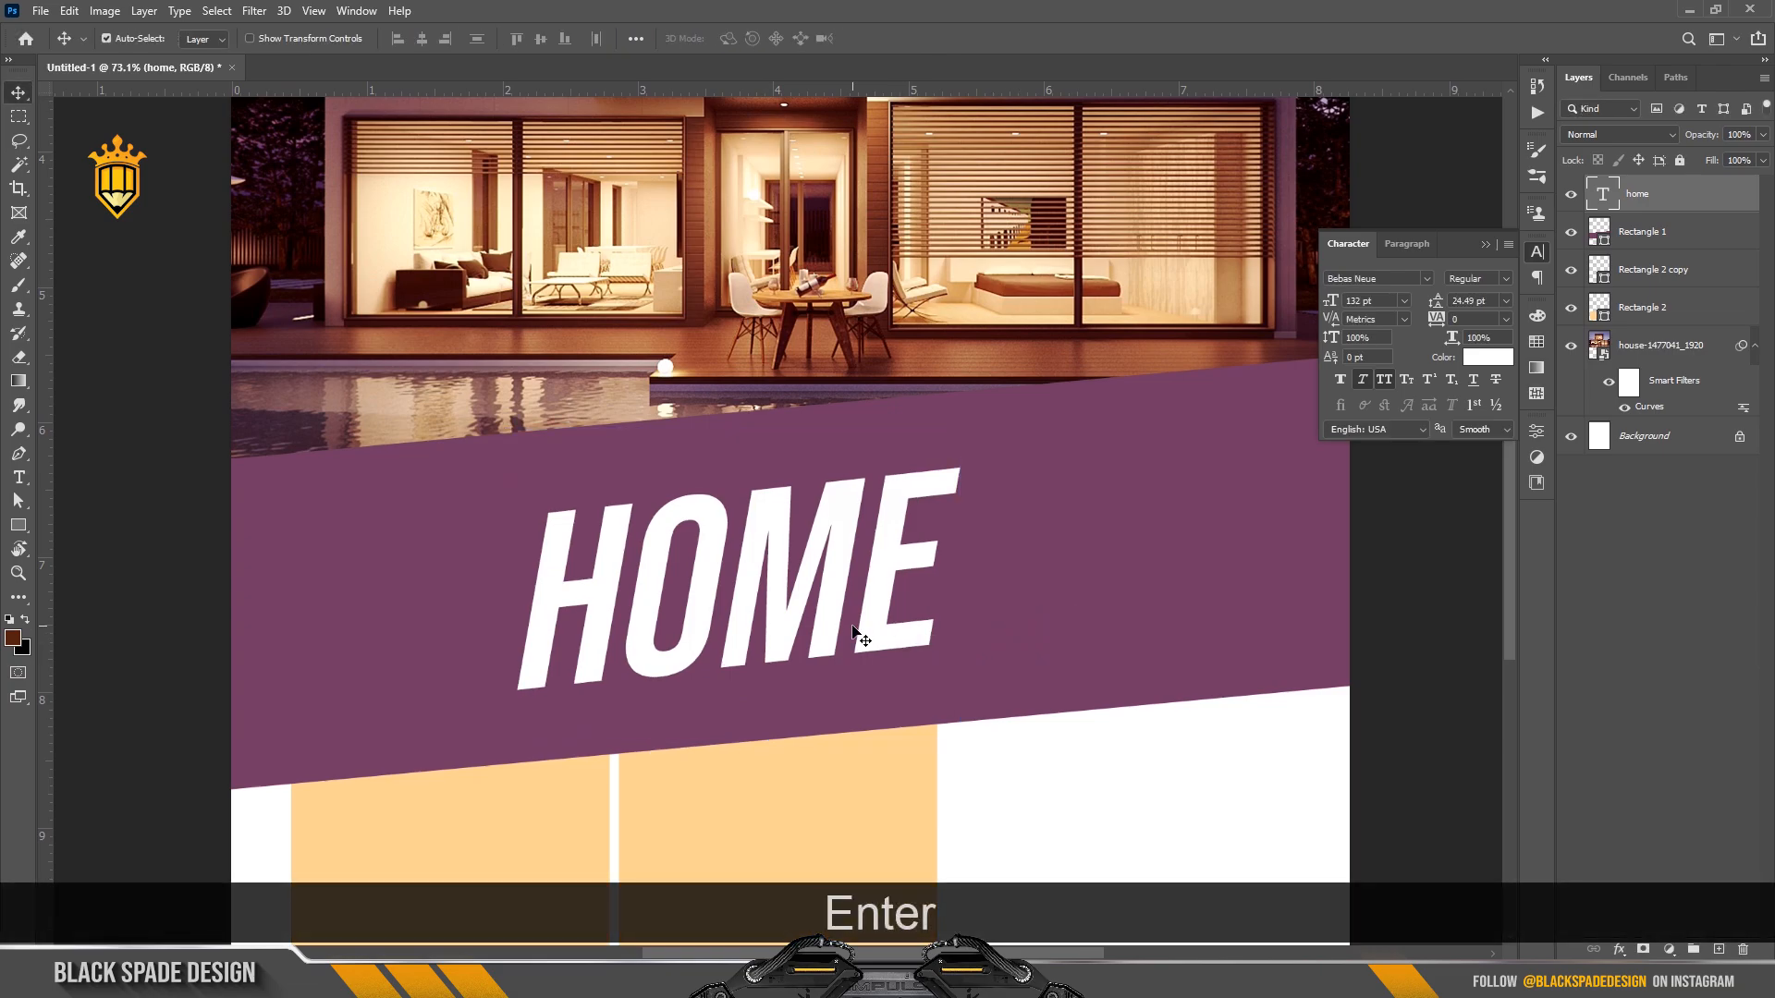
{"action": "scroll", "coordinate": [854, 633], "scroll_direction": "down", "scroll_amount": 1}
{"action": "left_click_drag", "start_coordinate": [872, 619], "coordinate": [1065, 596]}
Replace the copied text with FOR and SALE on two lines.
{"action": "key", "text": "t"}
{"action": "left_click", "coordinate": [1062, 587]}
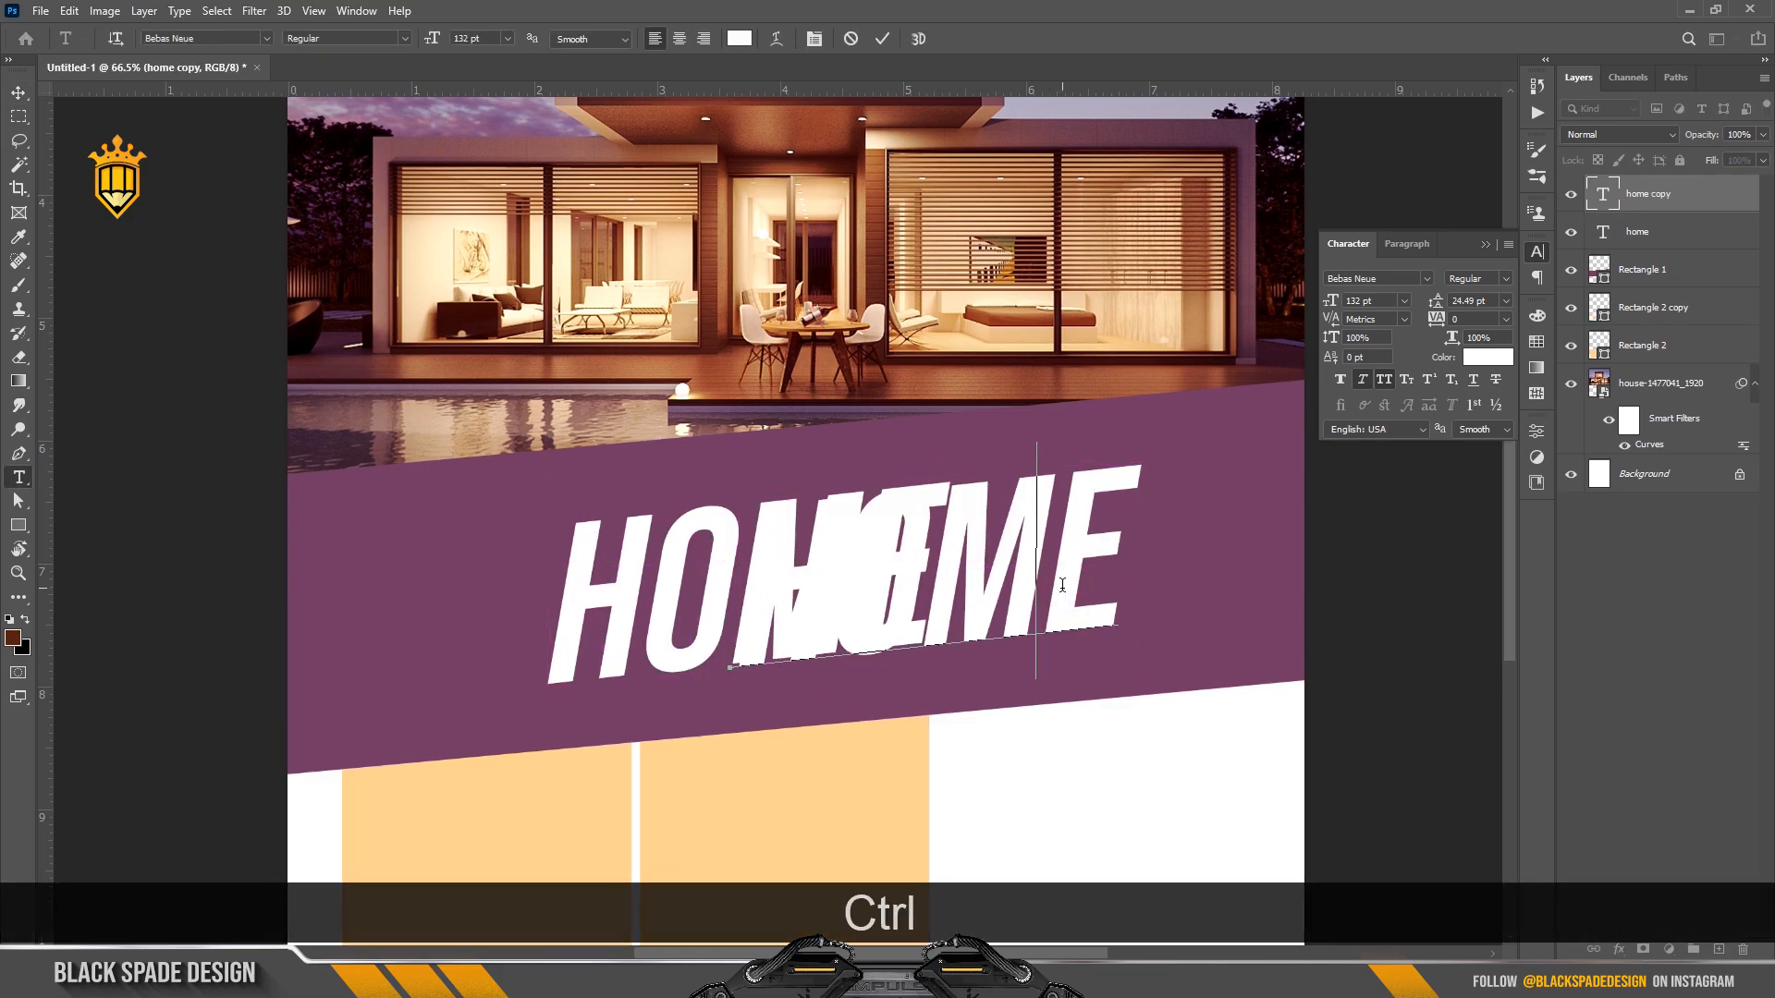
{"action": "key", "text": "ctrl+a"}
{"action": "type", "text": "FOR"}
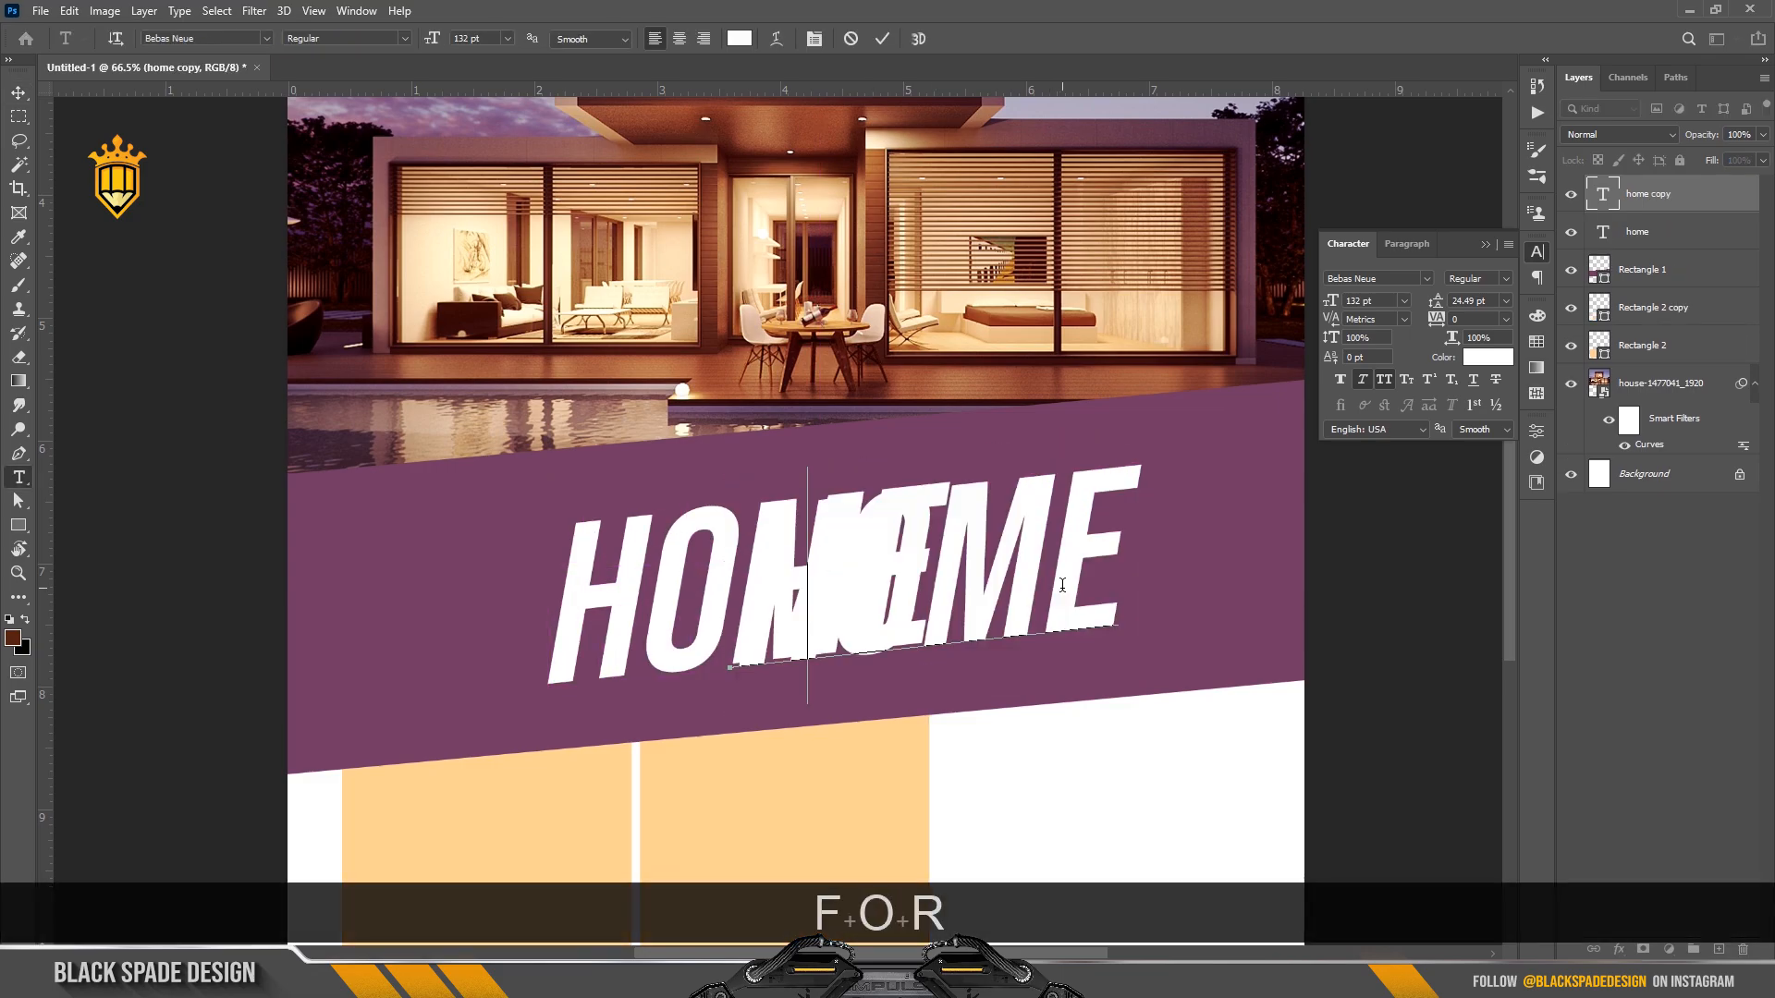
{"action": "key", "text": "Return"}
{"action": "type", "text": "SALE"}
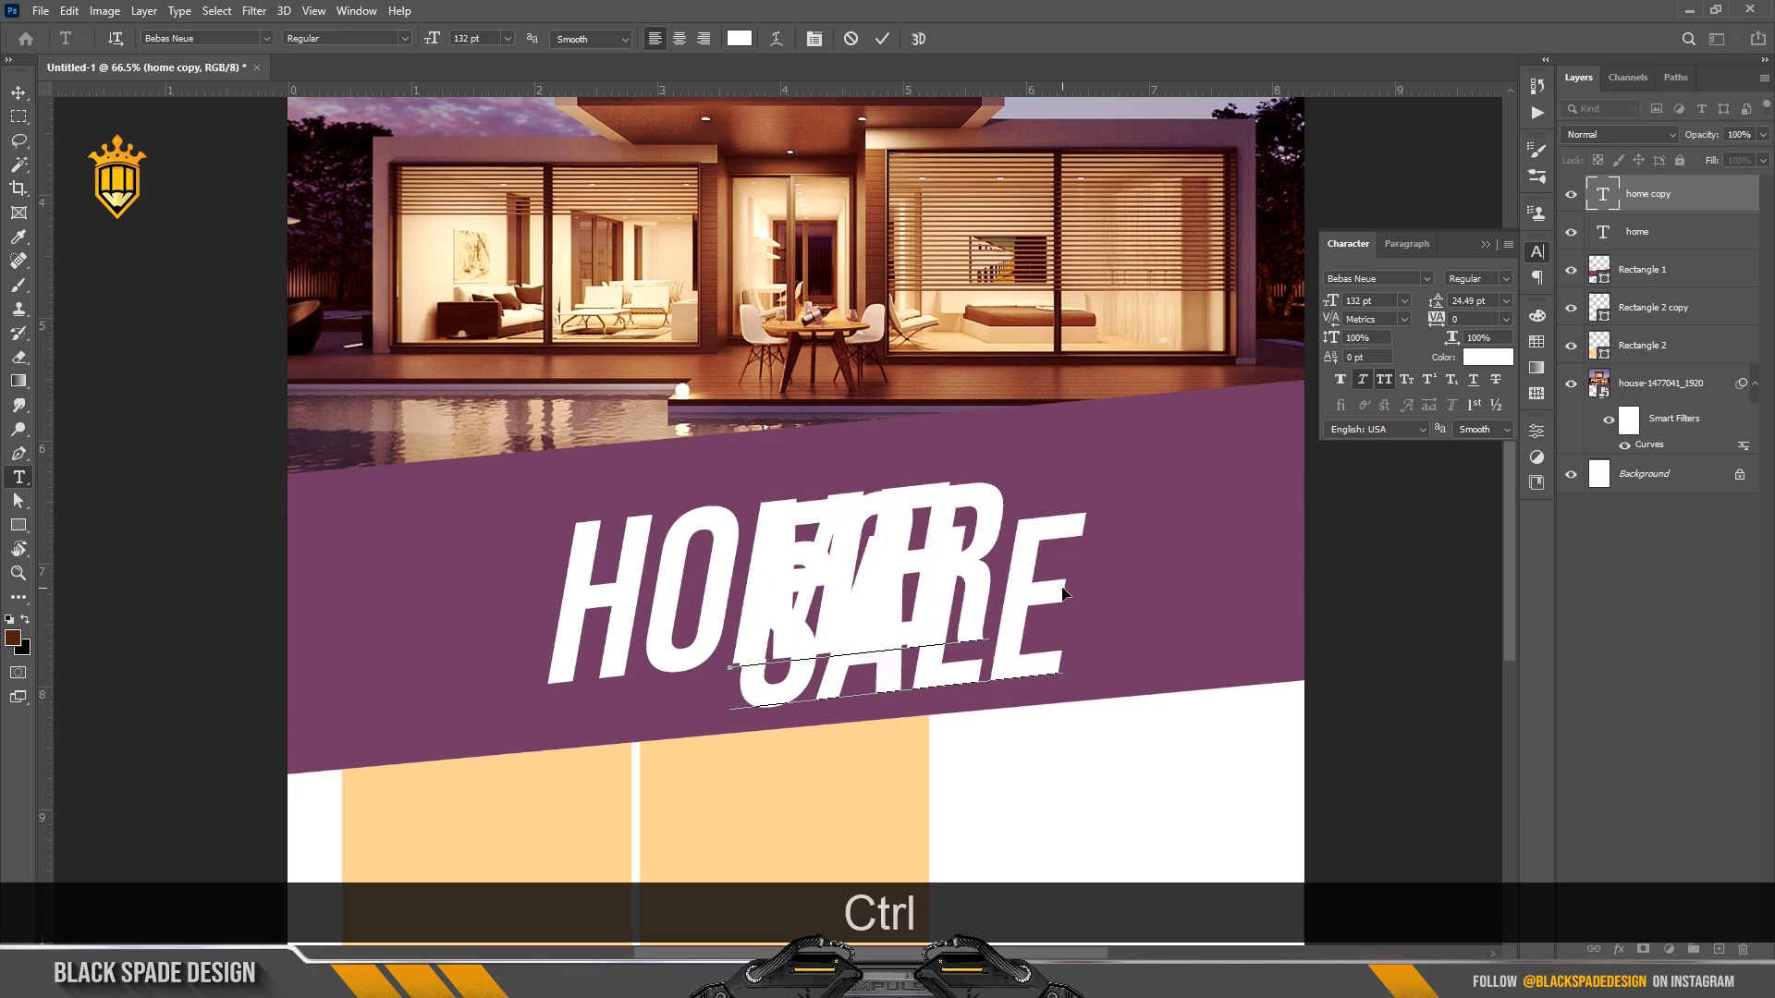
Make FOR SALE 65 pt, peach sampled from the box, with 51 pt leading.
{"action": "key", "text": "ctrl+a"}
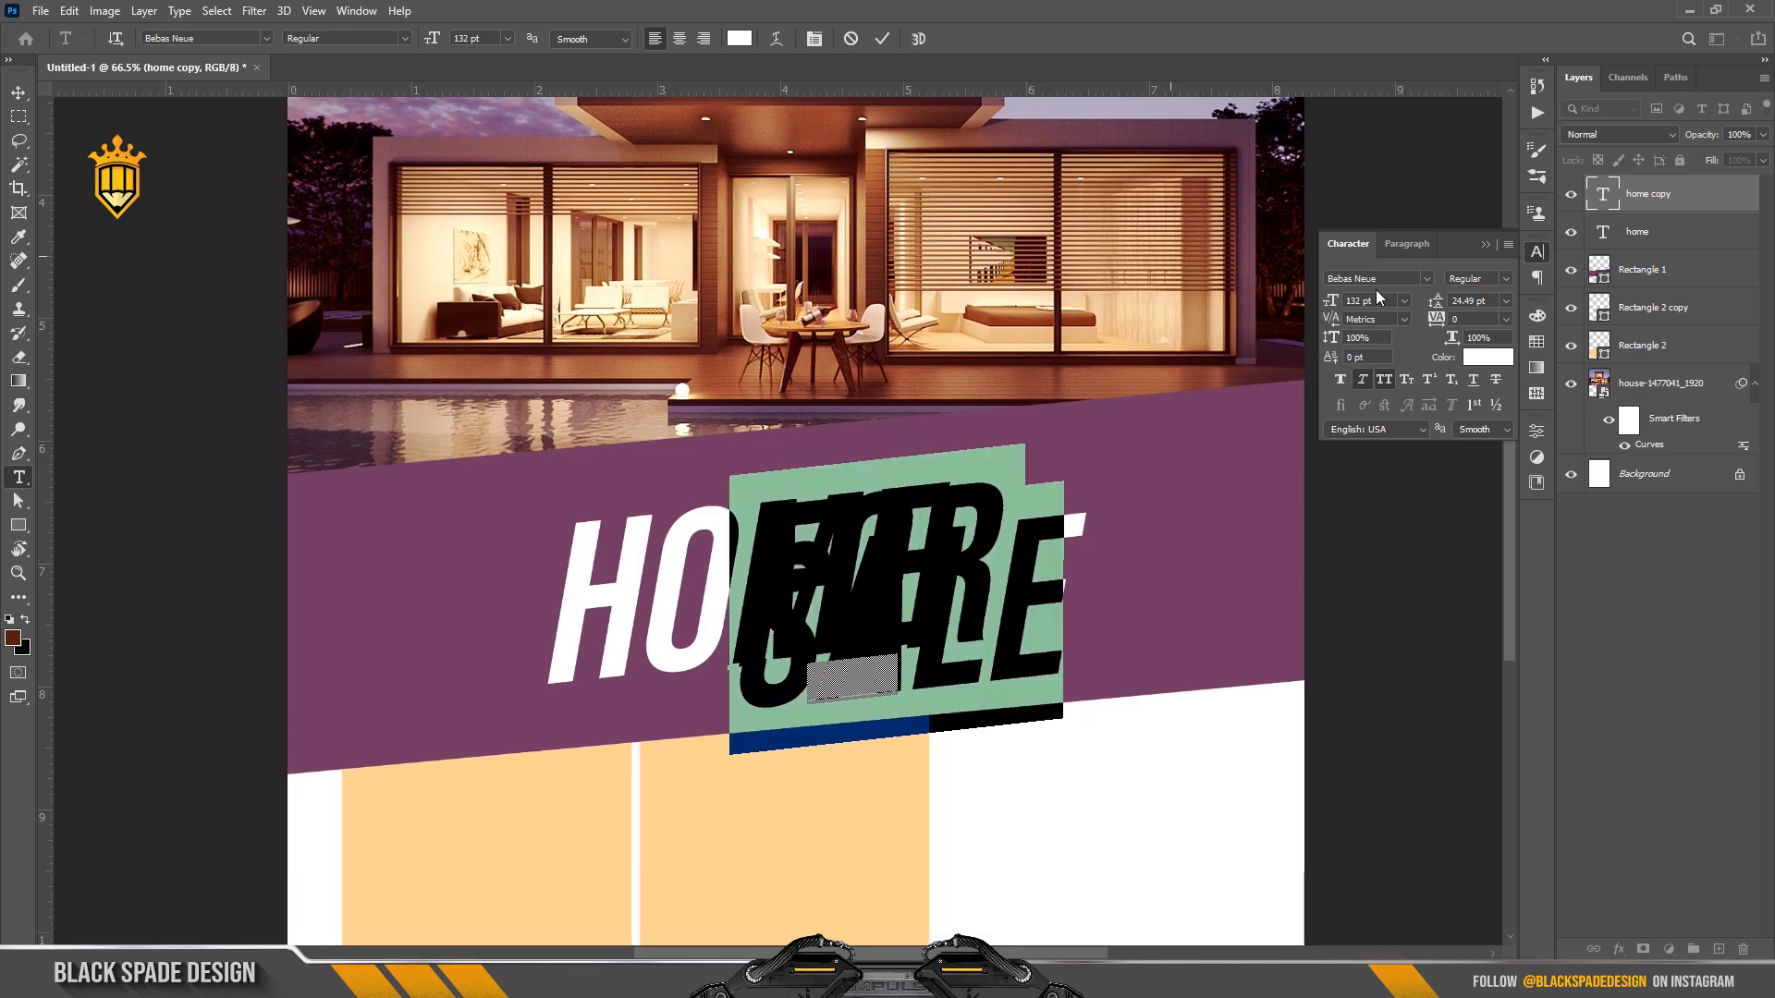
{"action": "left_click_drag", "start_coordinate": [1331, 301], "coordinate": [1283, 302]}
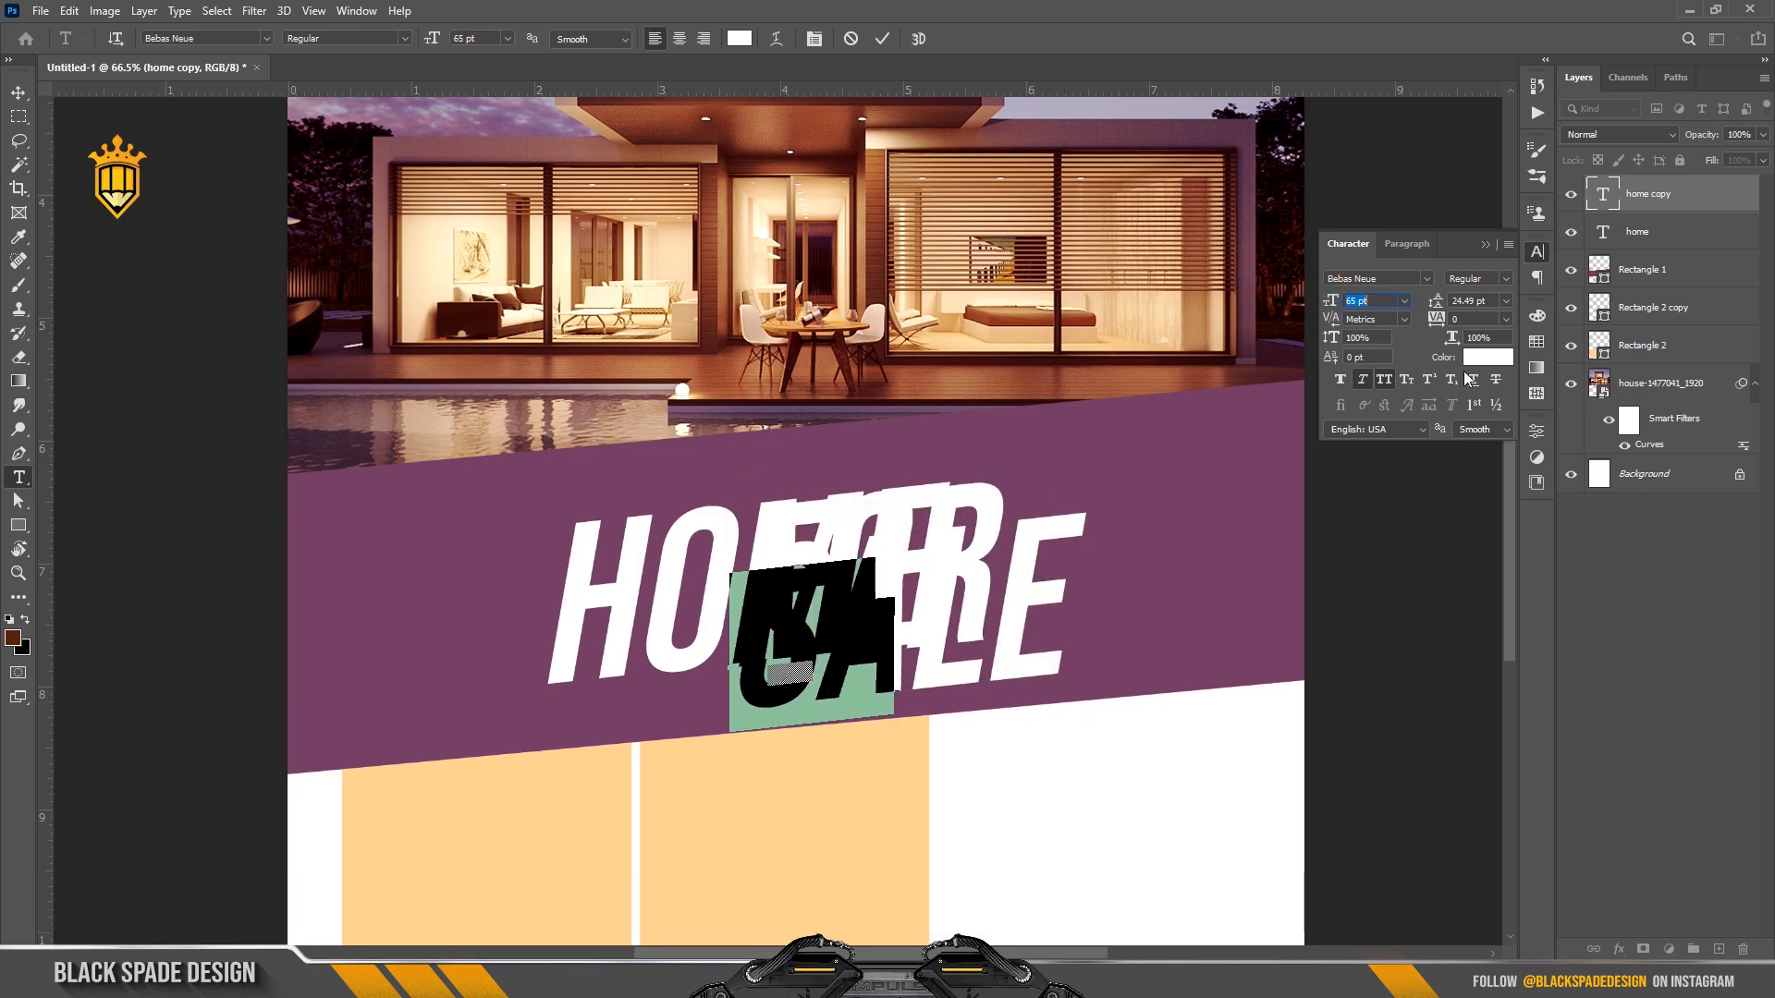
{"action": "left_click", "coordinate": [1482, 360]}
{"action": "left_click", "coordinate": [849, 753]}
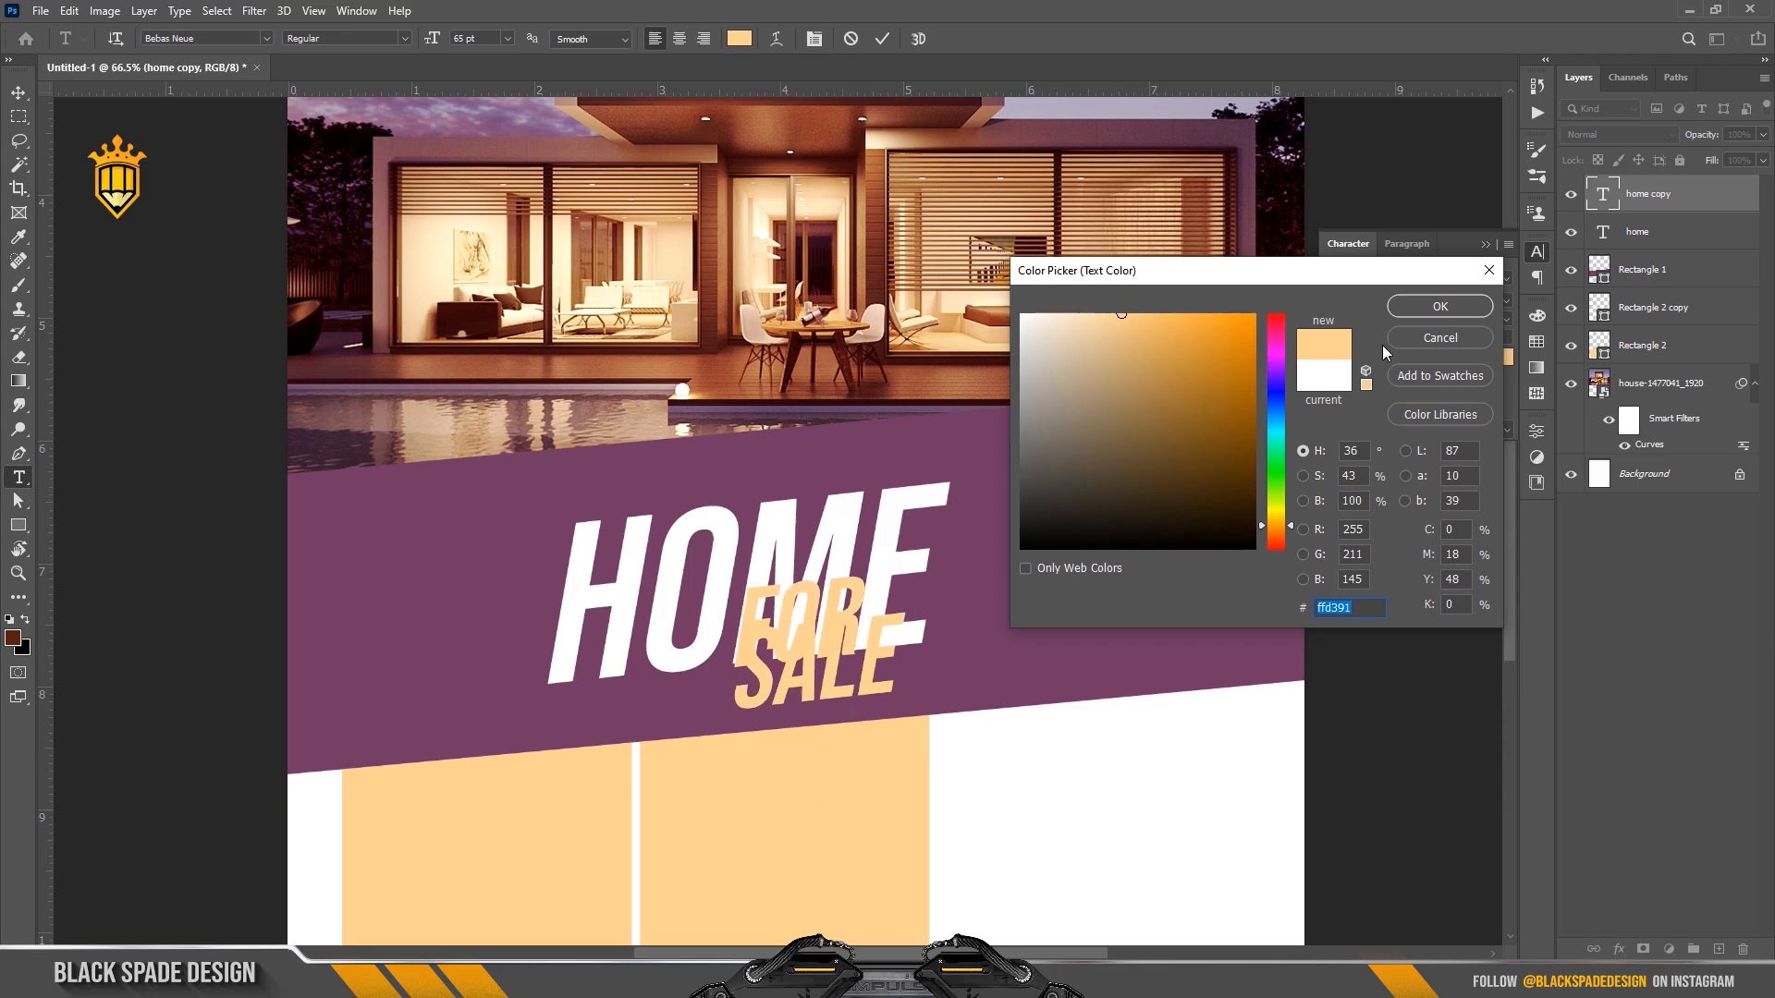
{"action": "left_click", "coordinate": [1427, 309]}
{"action": "left_click", "coordinate": [1507, 301]}
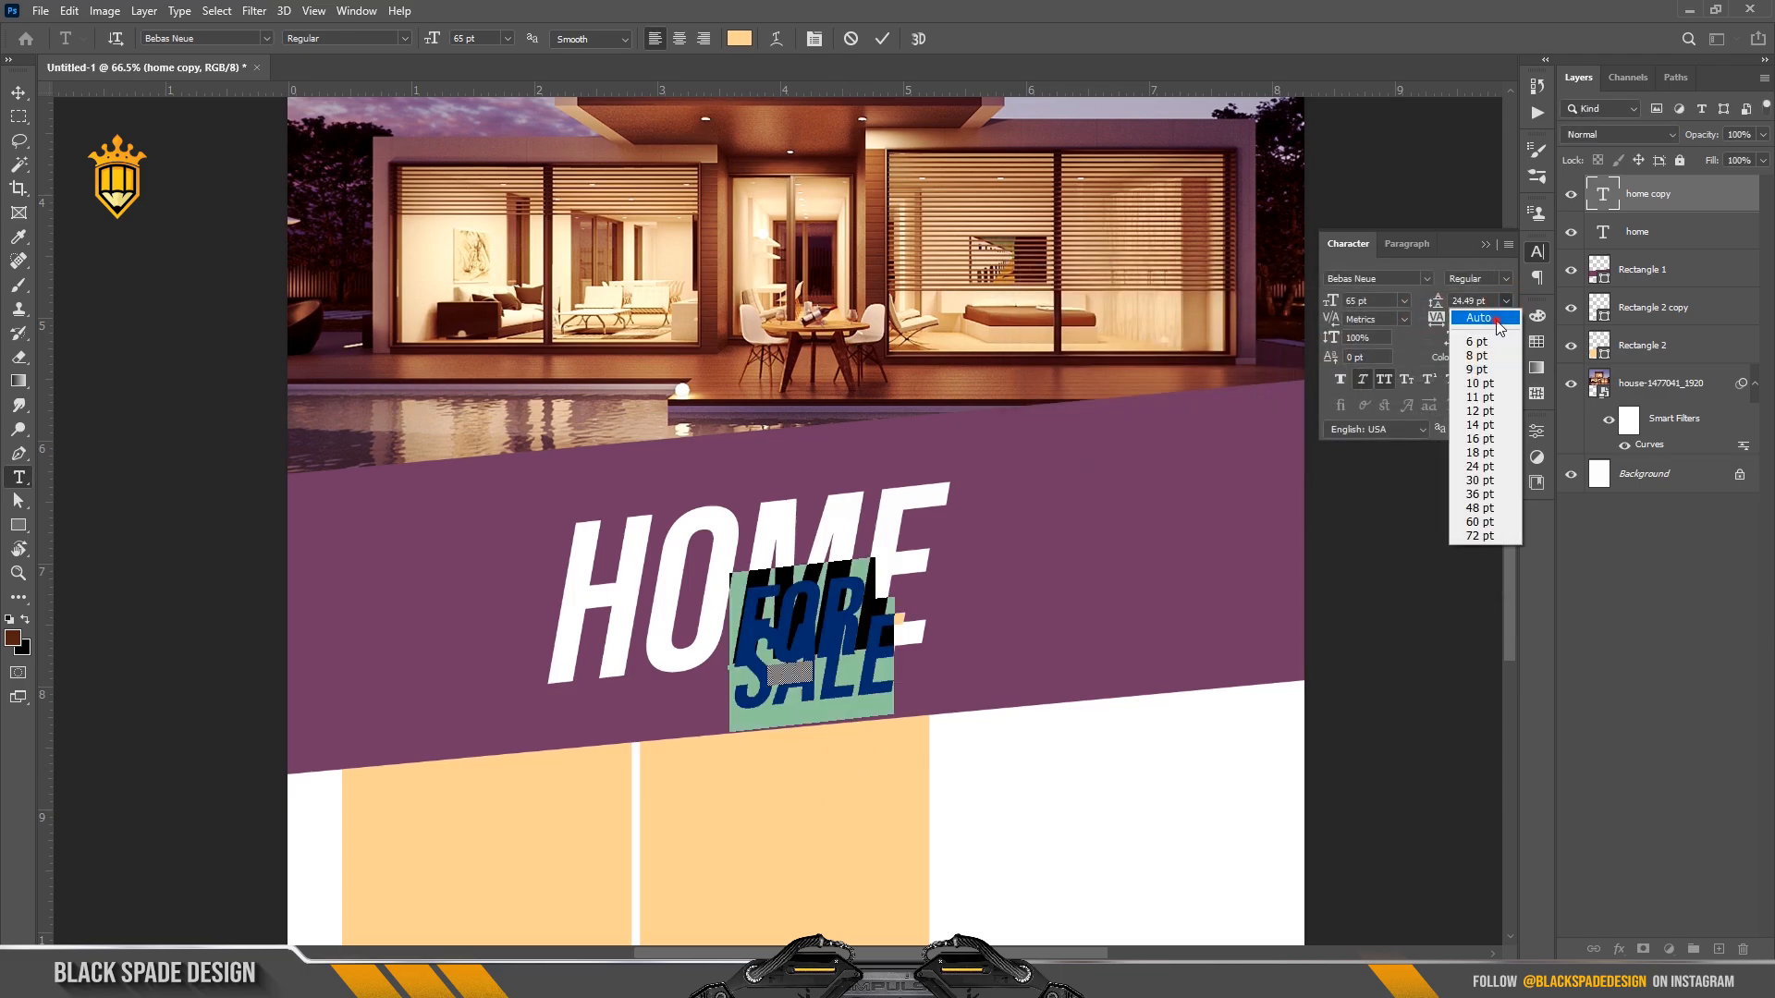
{"action": "left_click", "coordinate": [1497, 319]}
{"action": "left_click_drag", "start_coordinate": [1428, 303], "coordinate": [1404, 295]}
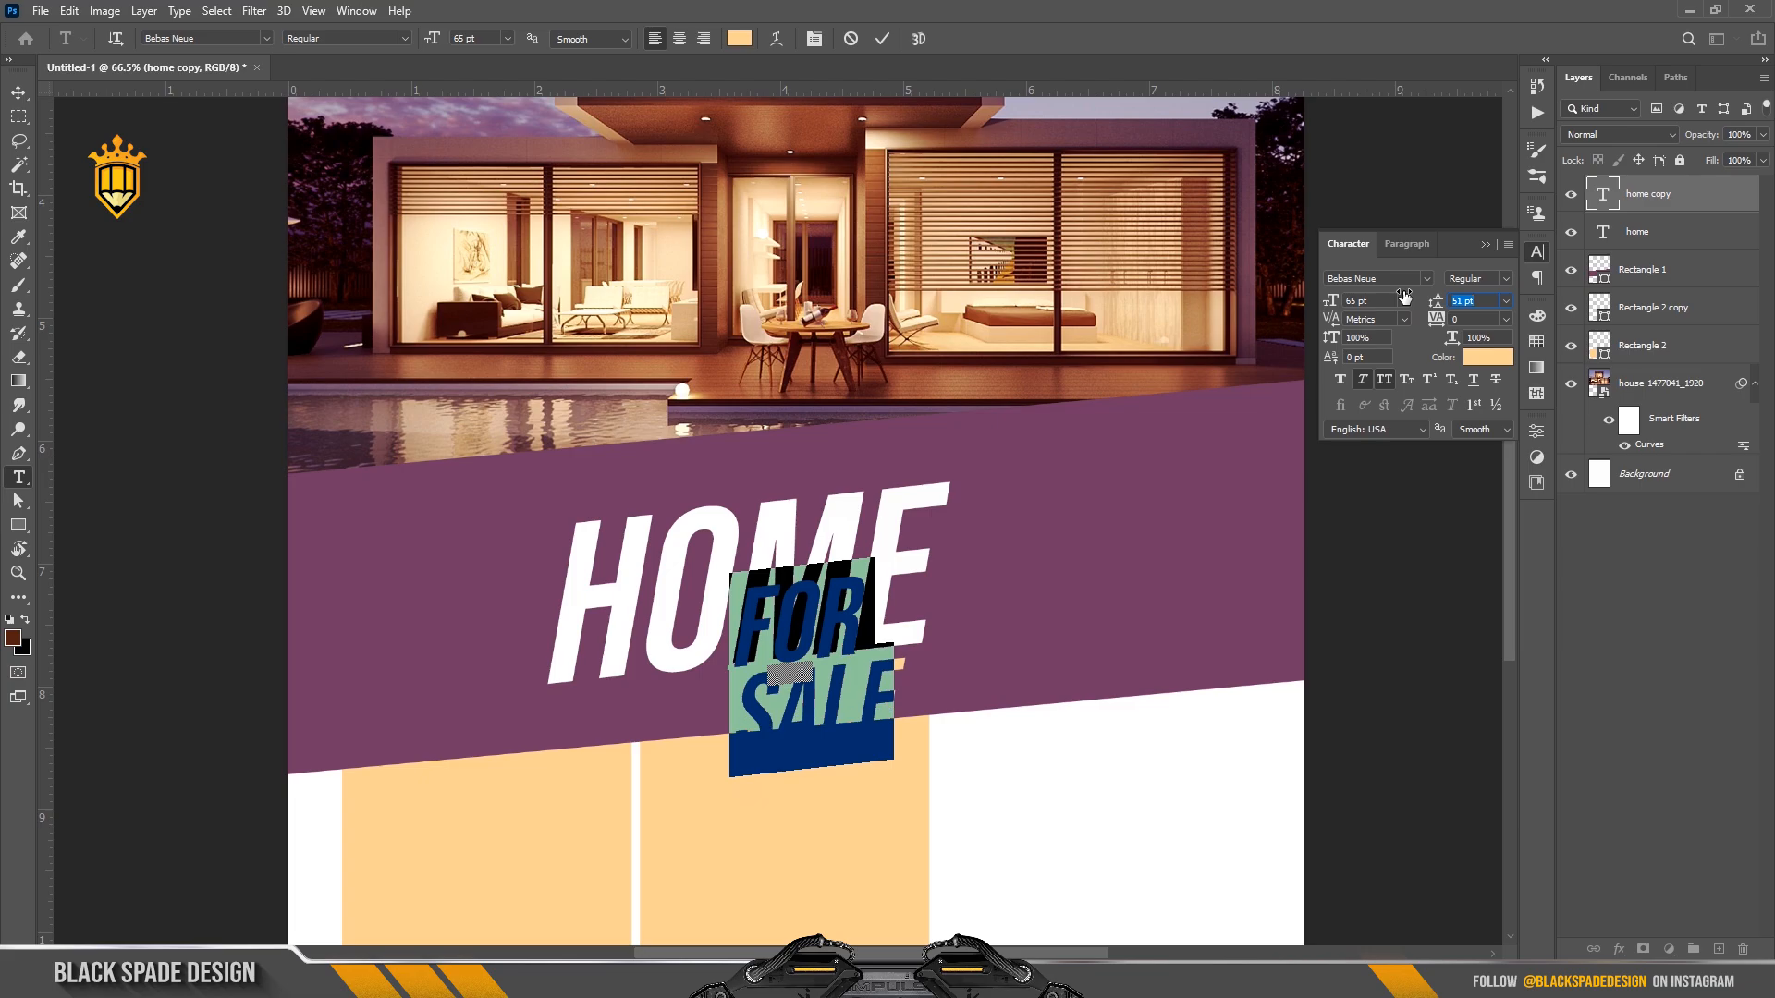
{"action": "left_click", "coordinate": [884, 39]}
Position FOR SALE beside HOME and scale it down slightly to 62.4 pt.
{"action": "key", "text": "v"}
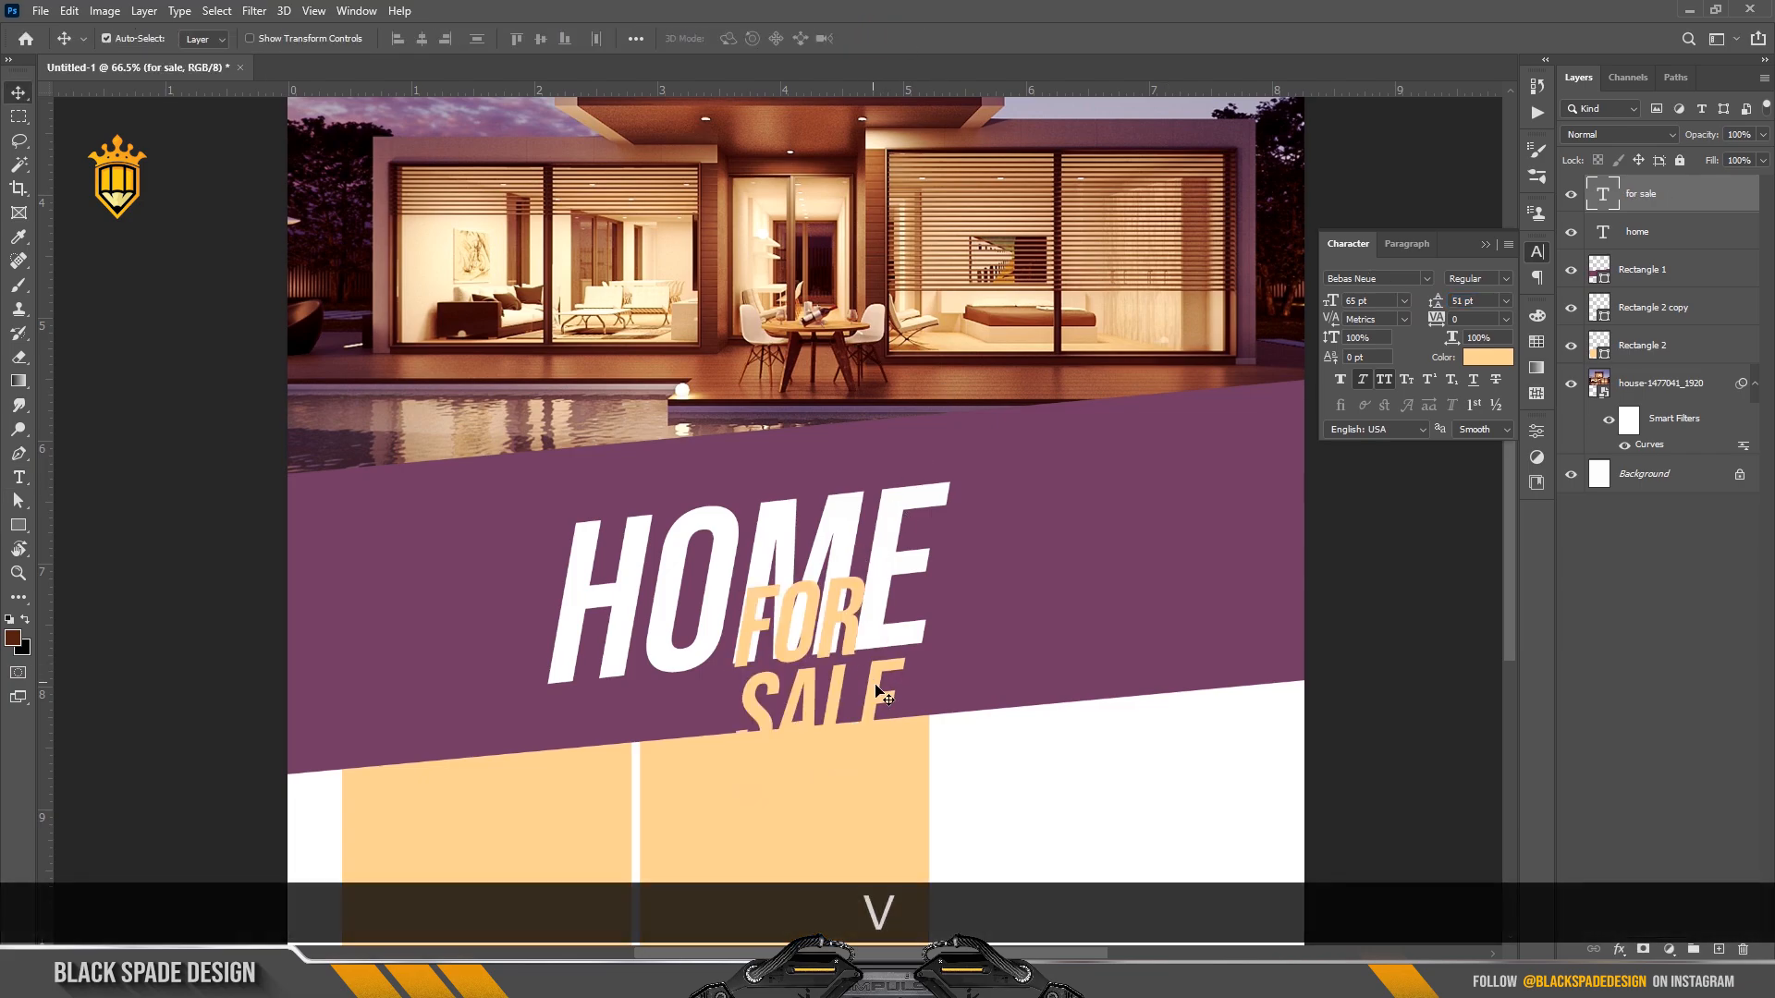
{"action": "left_click_drag", "start_coordinate": [995, 618], "coordinate": [1096, 567]}
{"action": "scroll", "coordinate": [1026, 518], "scroll_direction": "up", "scroll_amount": 5}
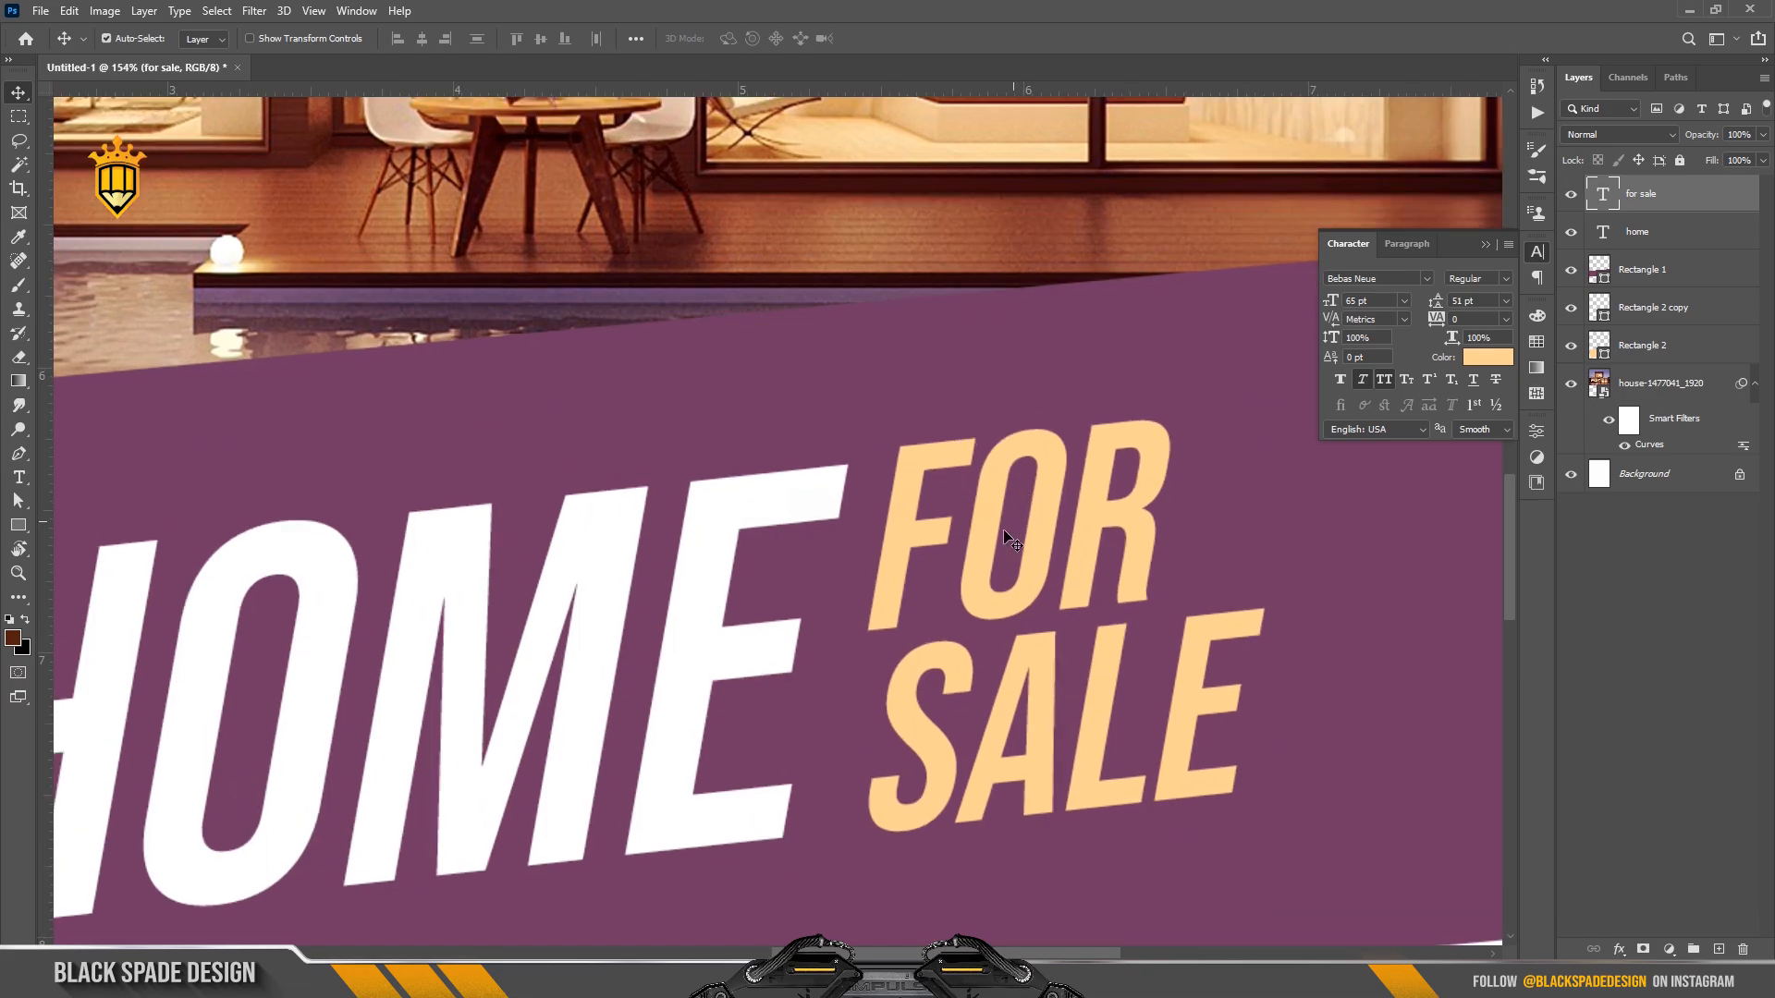
{"action": "left_click_drag", "start_coordinate": [992, 522], "coordinate": [993, 535]}
{"action": "key", "text": "ctrl+t"}
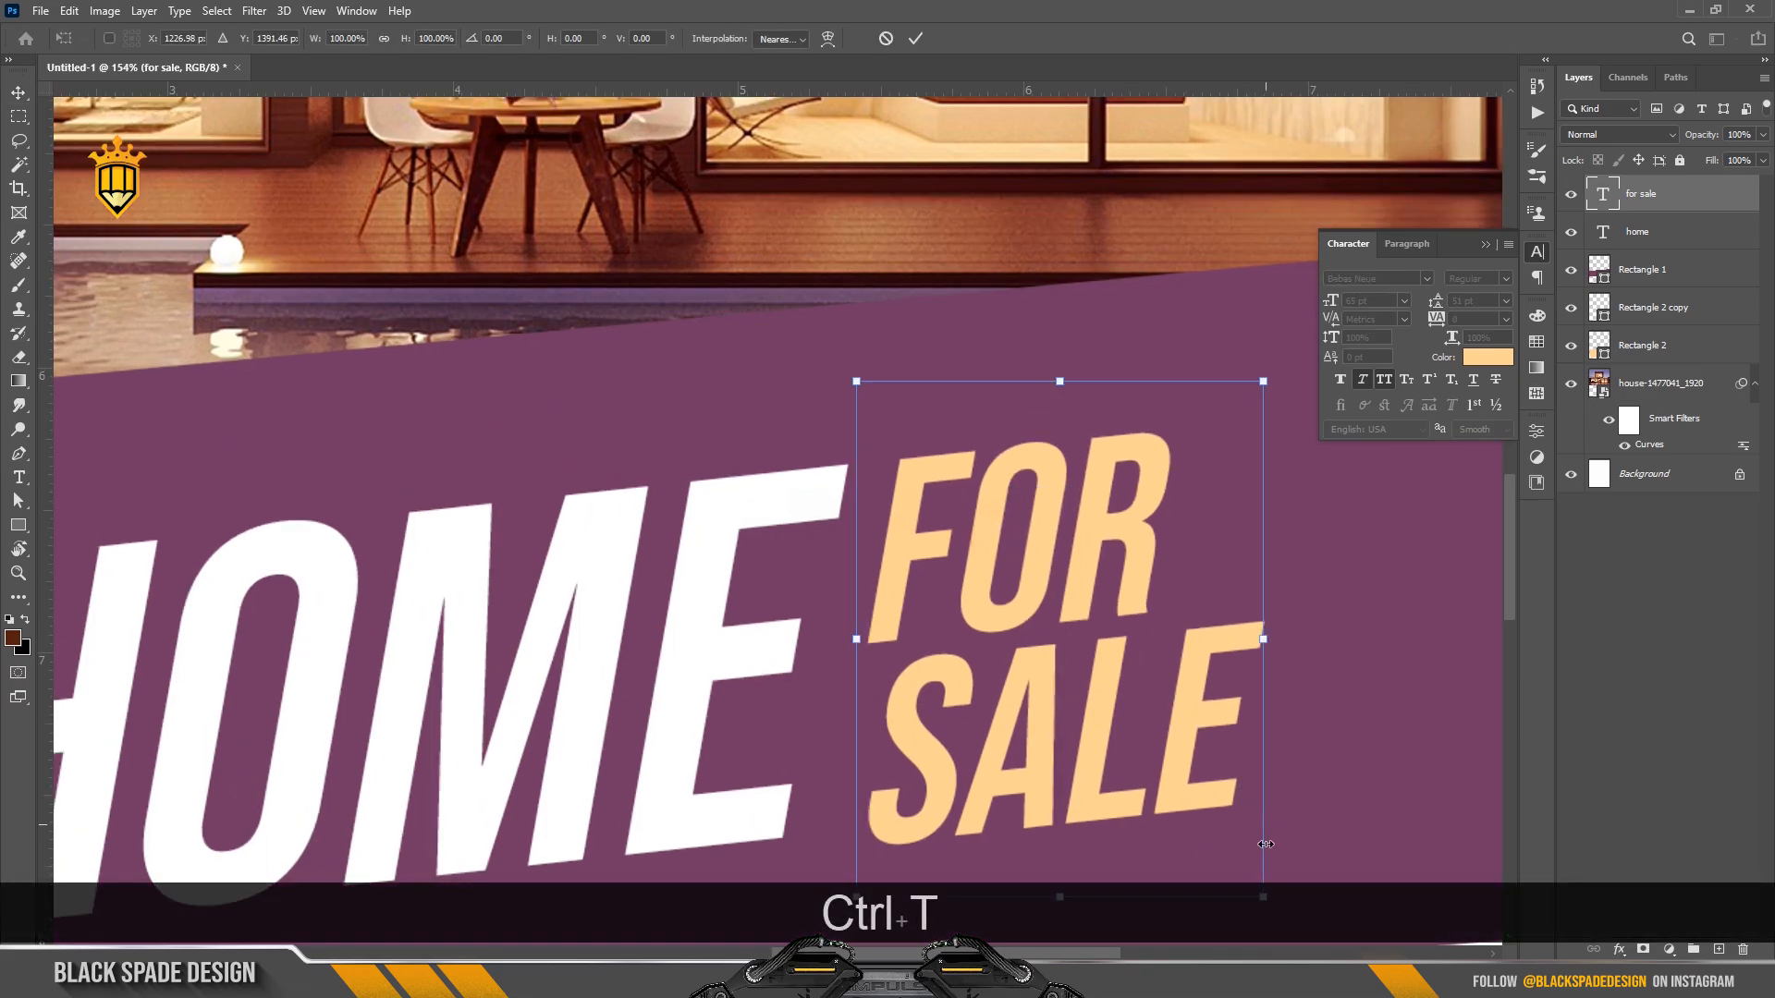
{"action": "left_click_drag", "start_coordinate": [1261, 898], "coordinate": [1231, 888]}
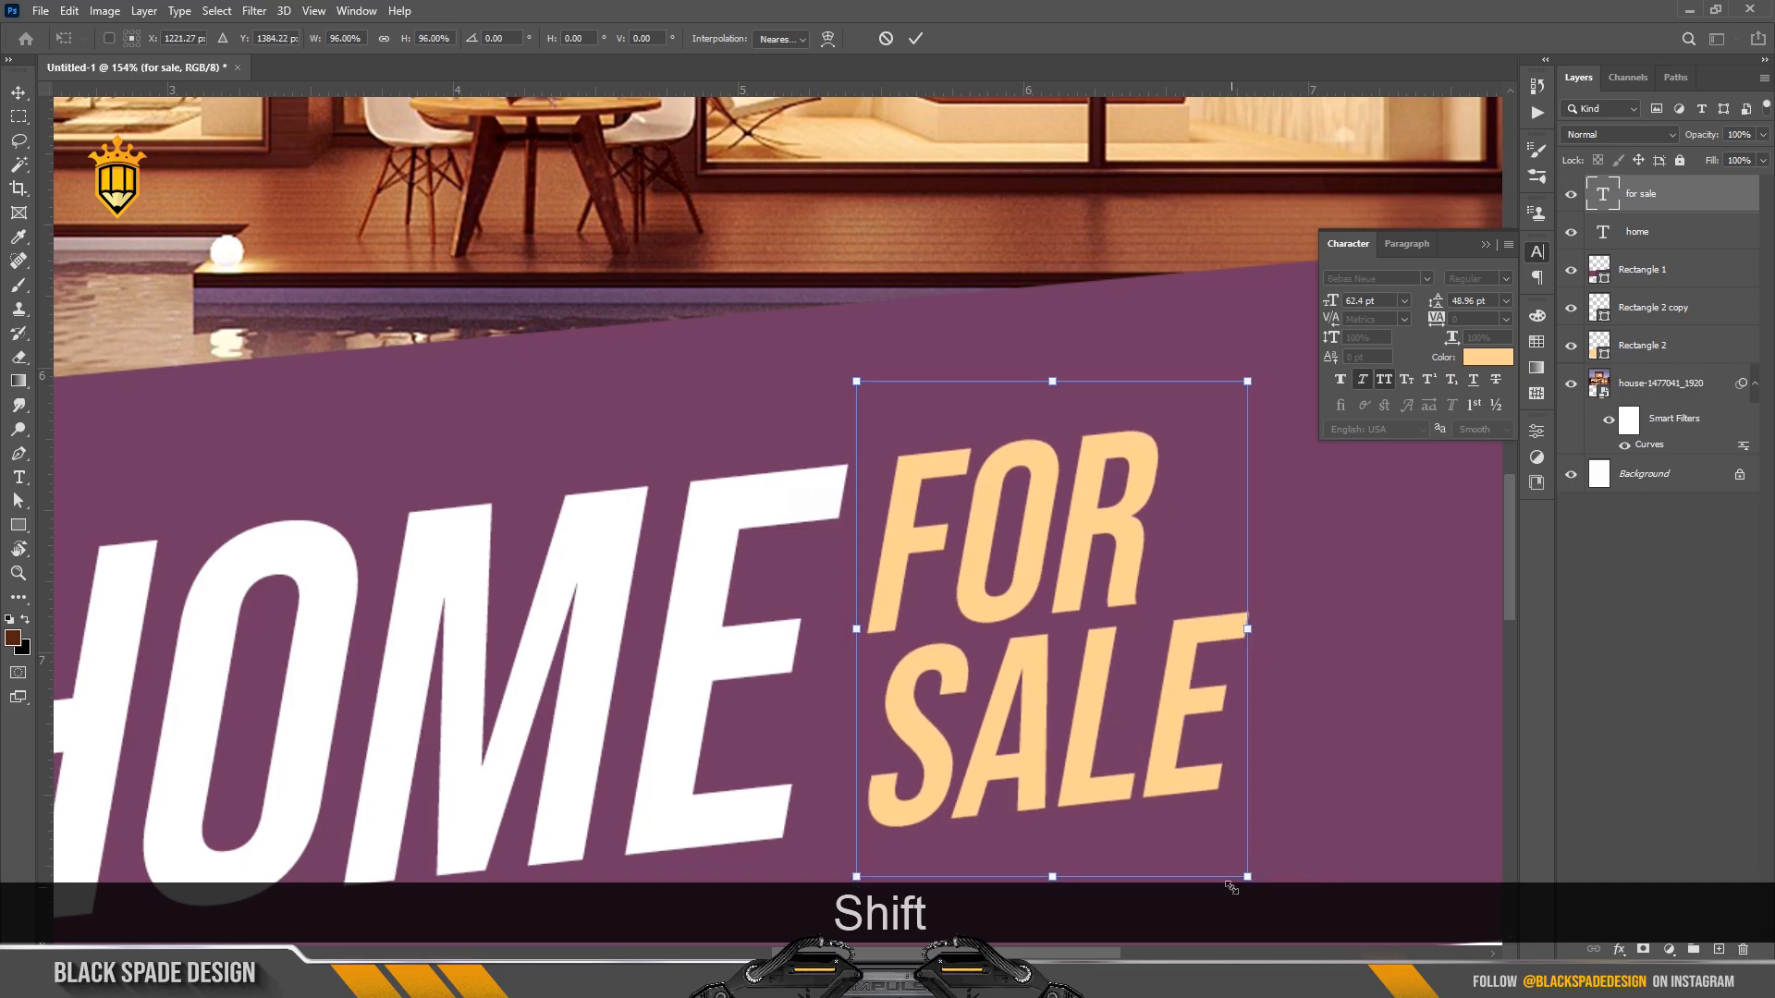
{"action": "key", "text": "Return"}
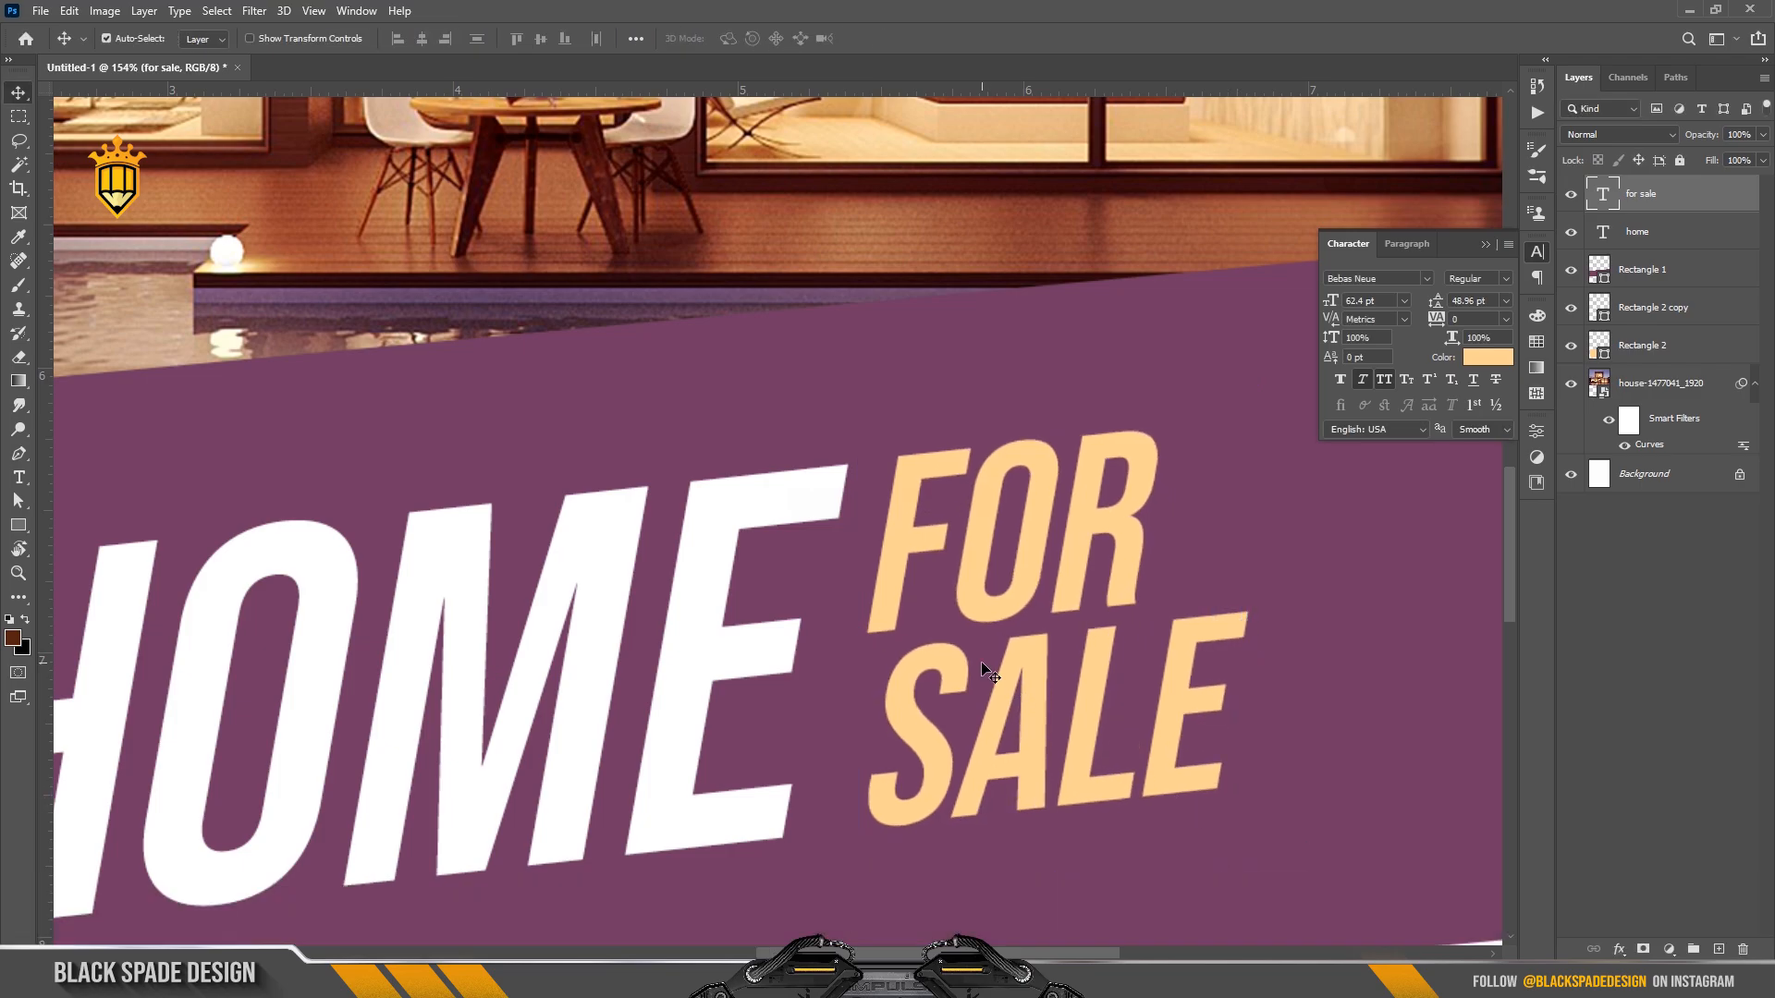
{"action": "key", "text": "ctrl+0"}
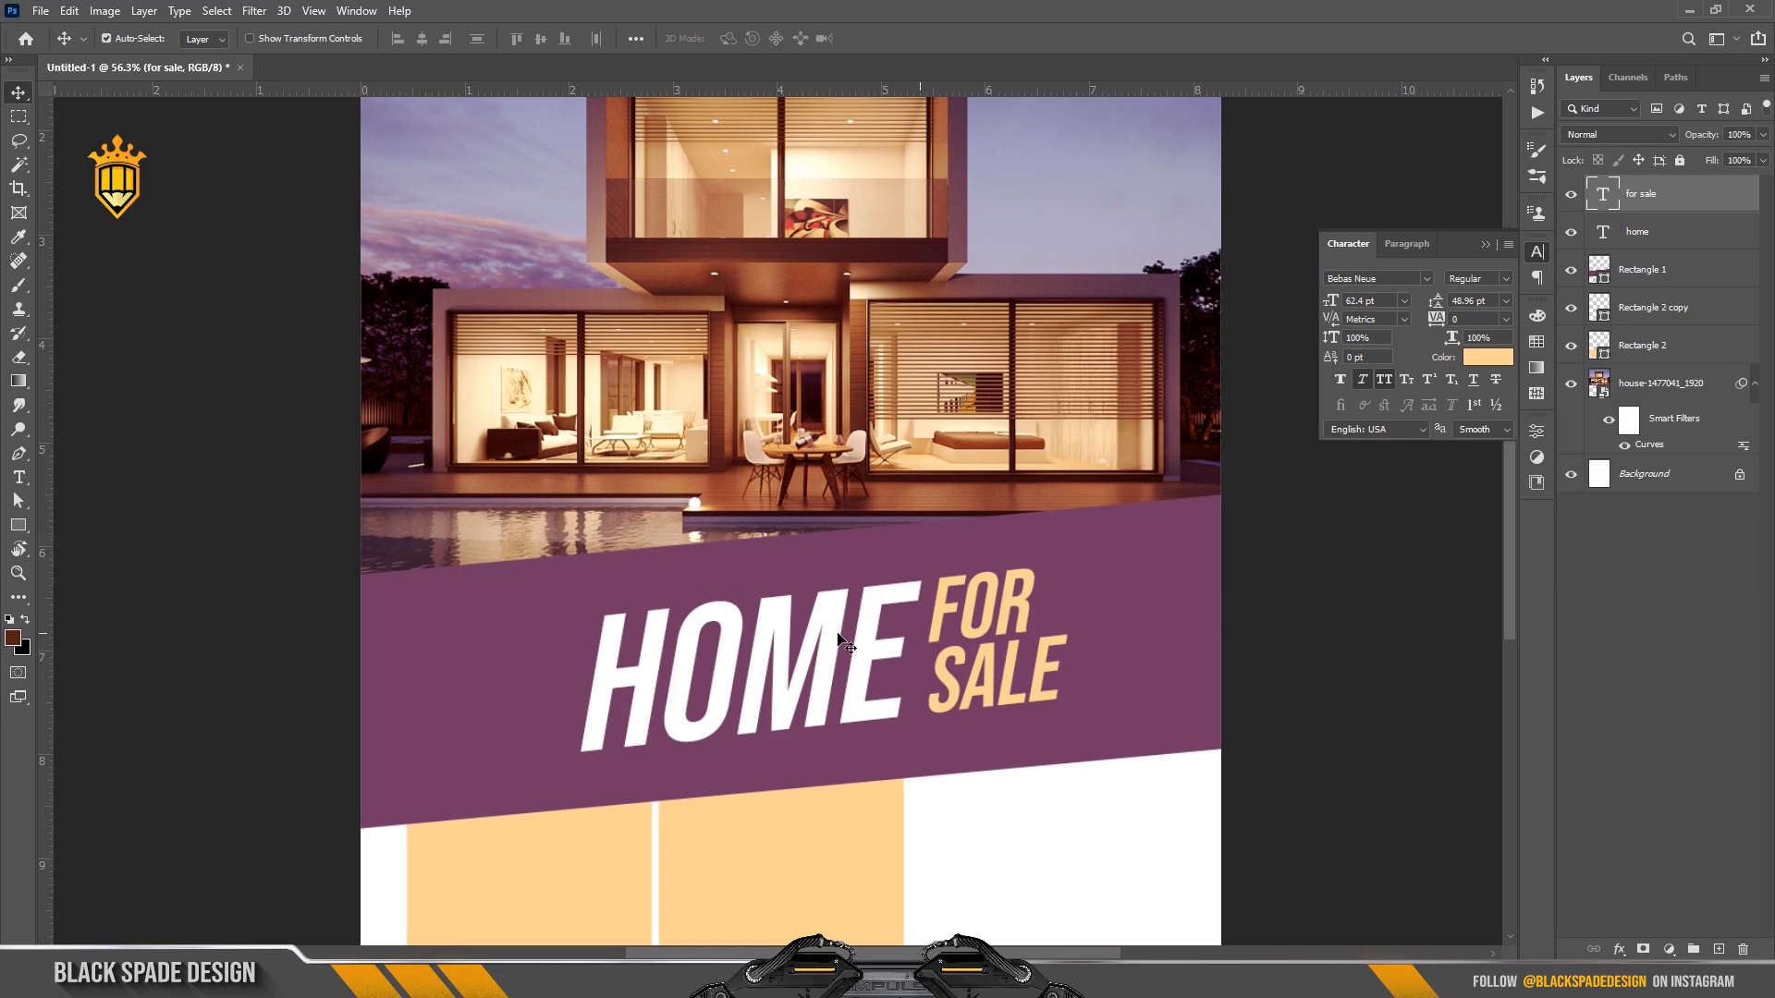
{"action": "scroll", "coordinate": [582, 638], "scroll_direction": "up", "scroll_amount": 2}
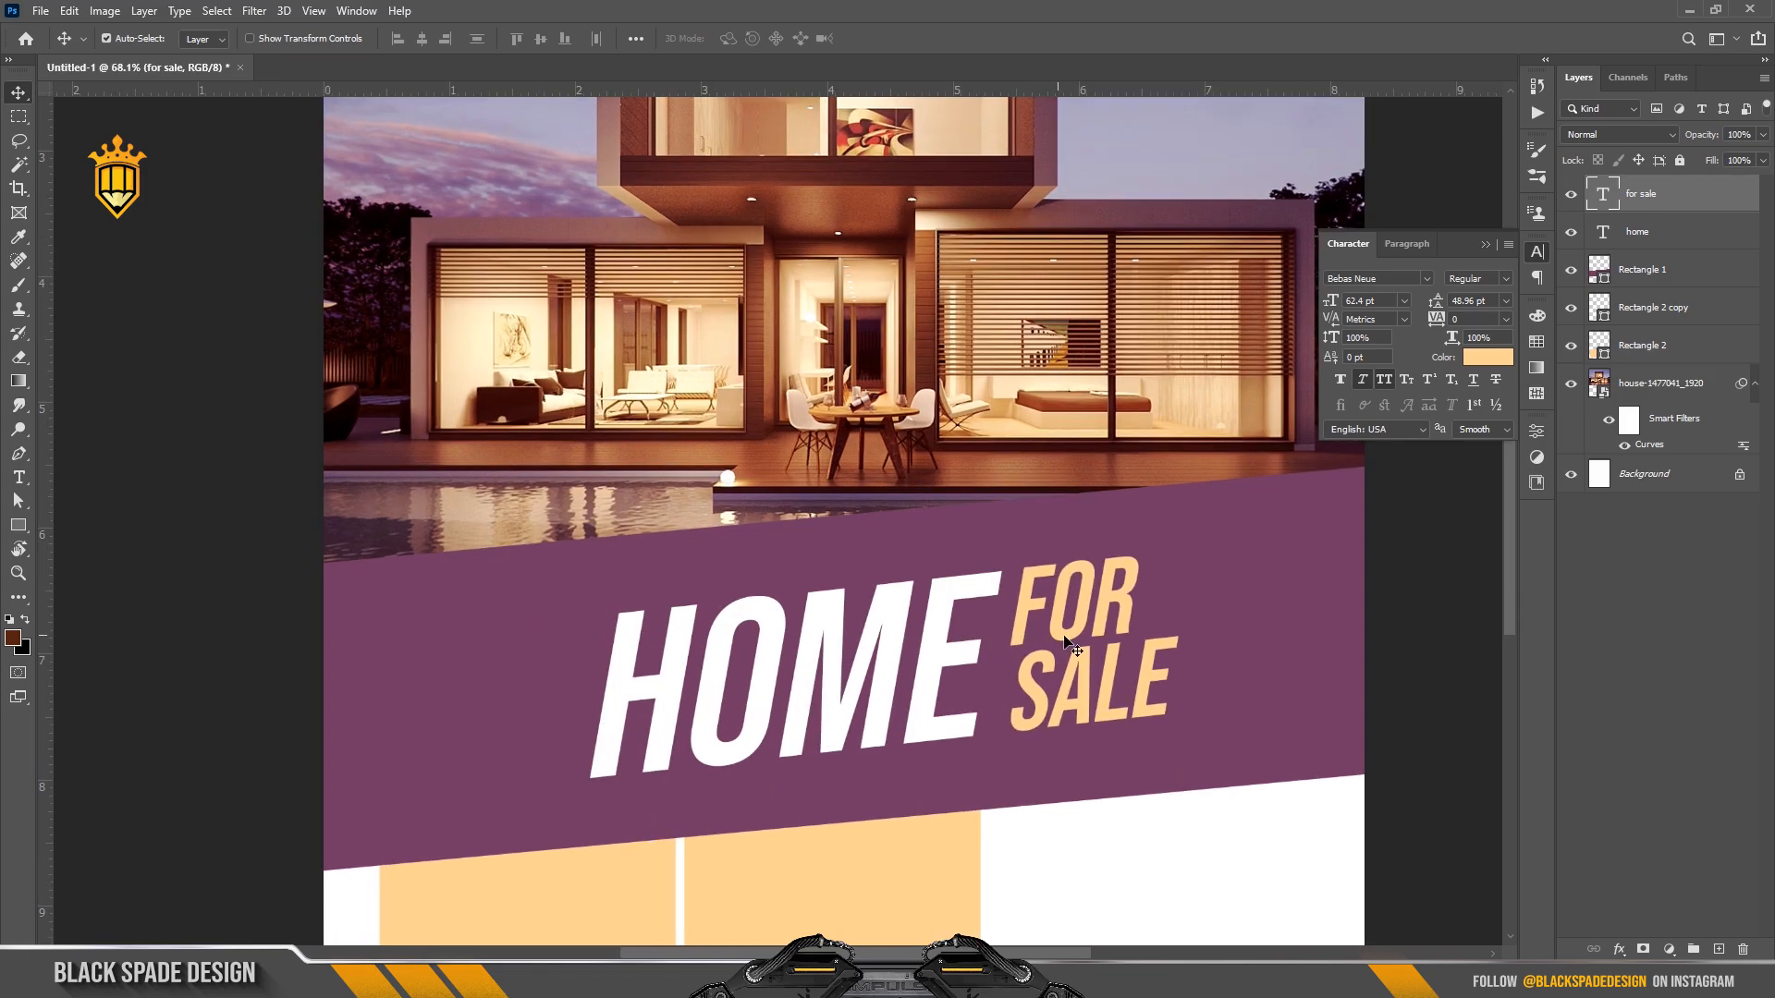
Duplicate the FOR SALE text above HOME and retype the copy as LUXURY.
{"action": "left_click_drag", "start_coordinate": [1066, 640], "coordinate": [707, 591]}
{"action": "key", "text": "t"}
{"action": "left_click", "coordinate": [708, 588]}
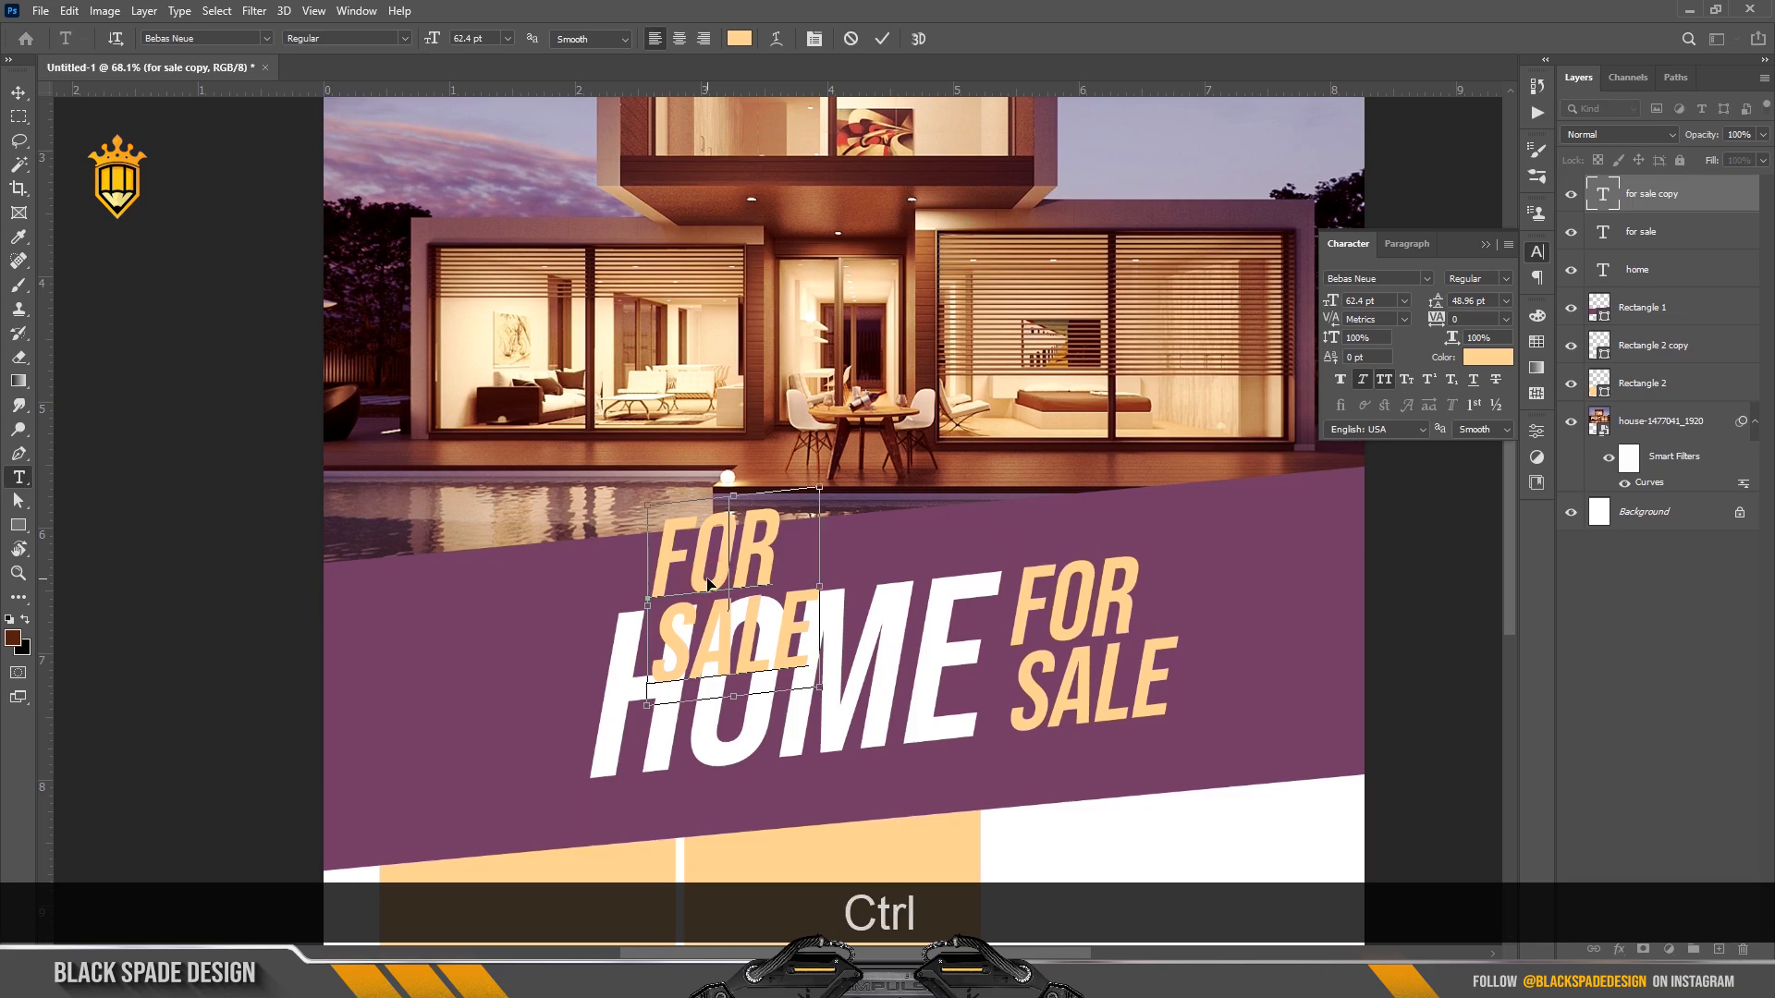
{"action": "key", "text": "ctrl+a"}
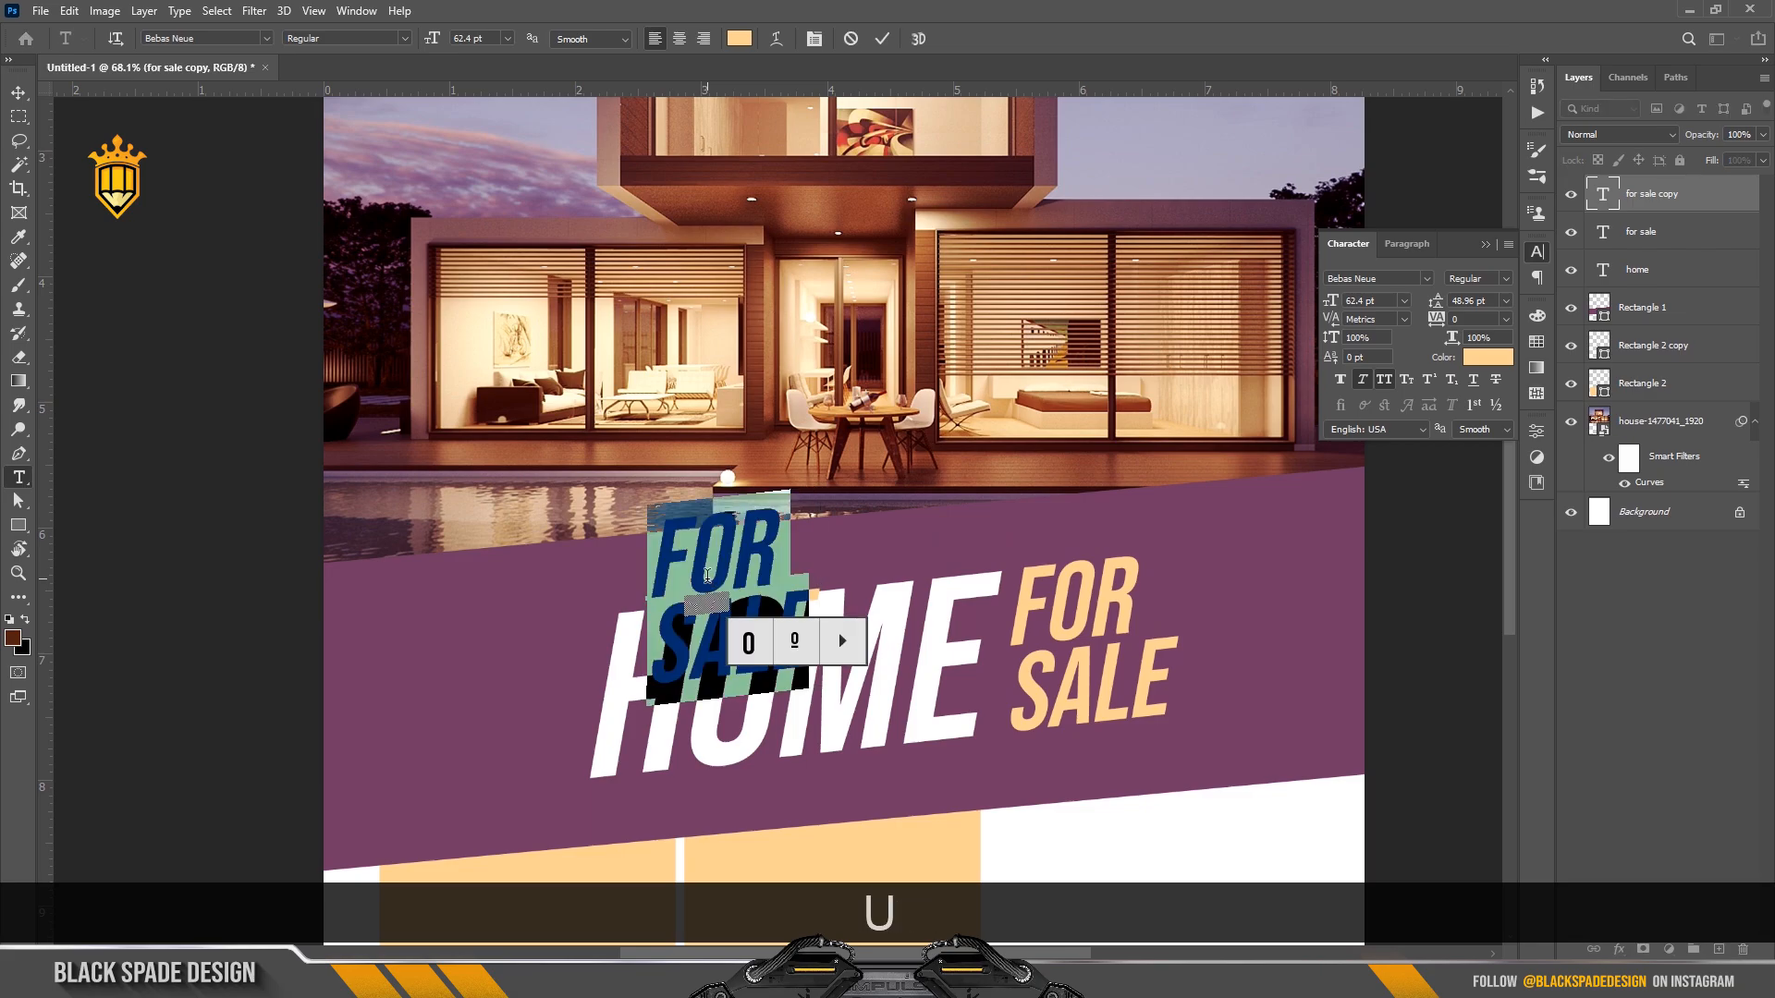
{"action": "left_click", "coordinate": [682, 548]}
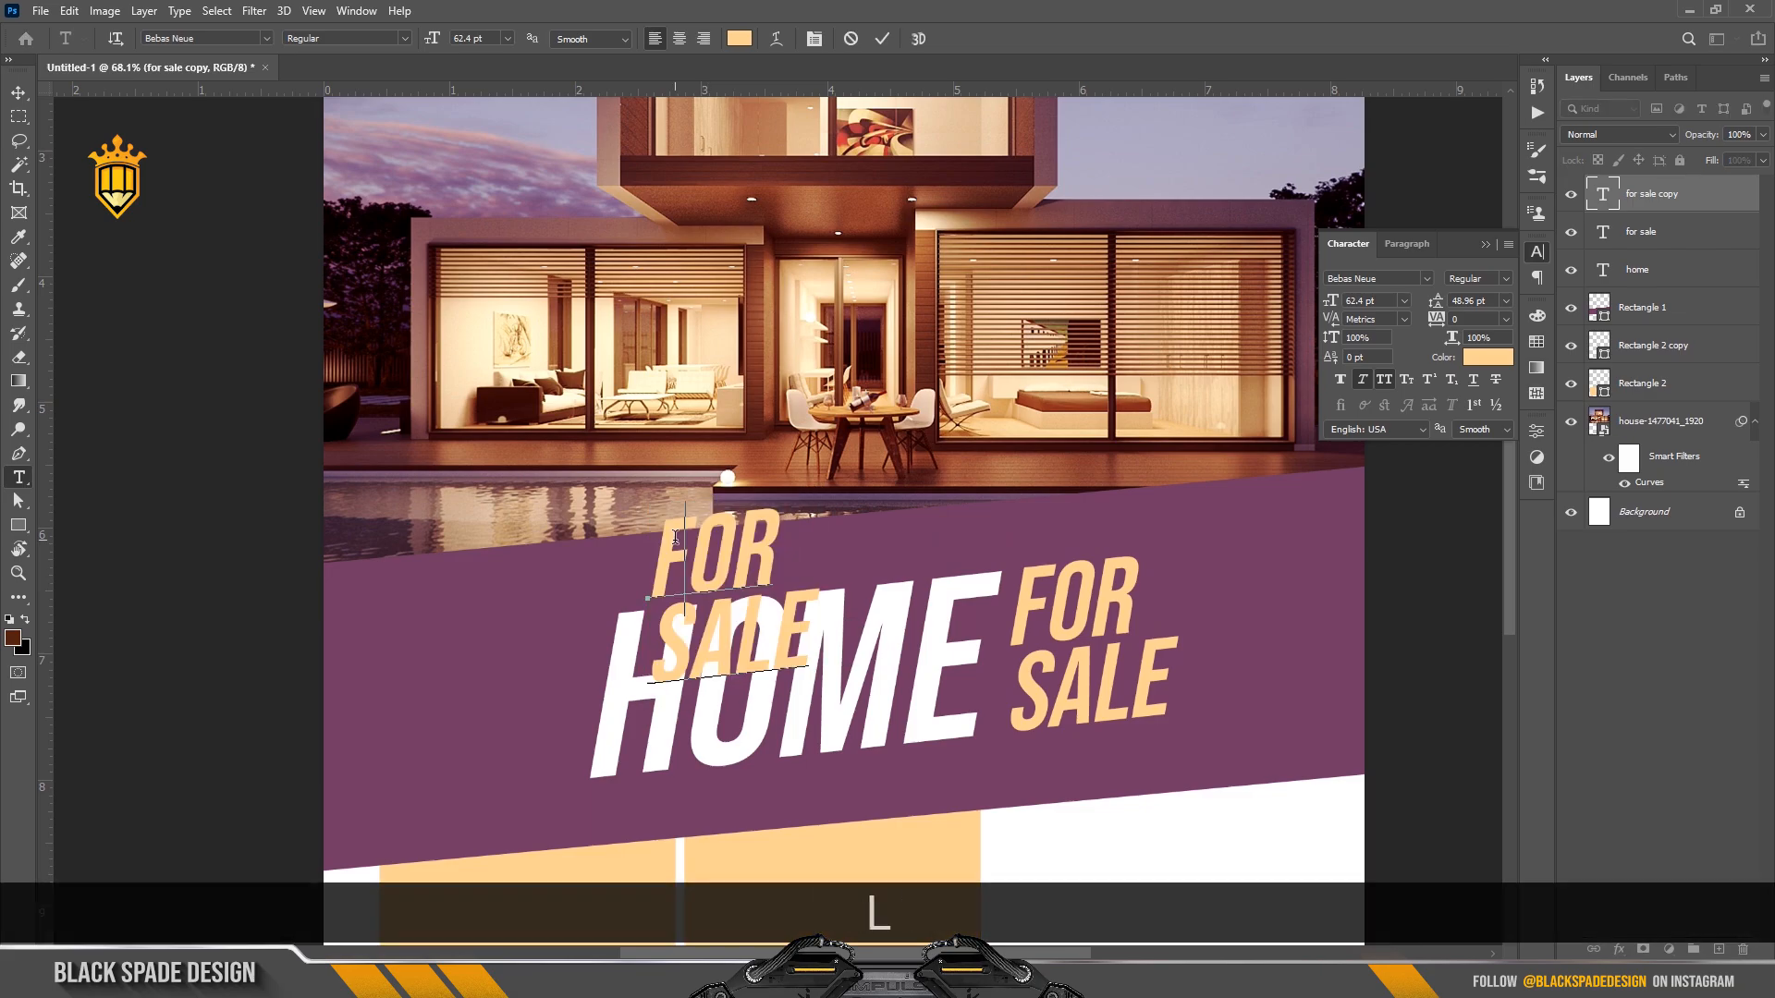
{"action": "type", "text": "LU"}
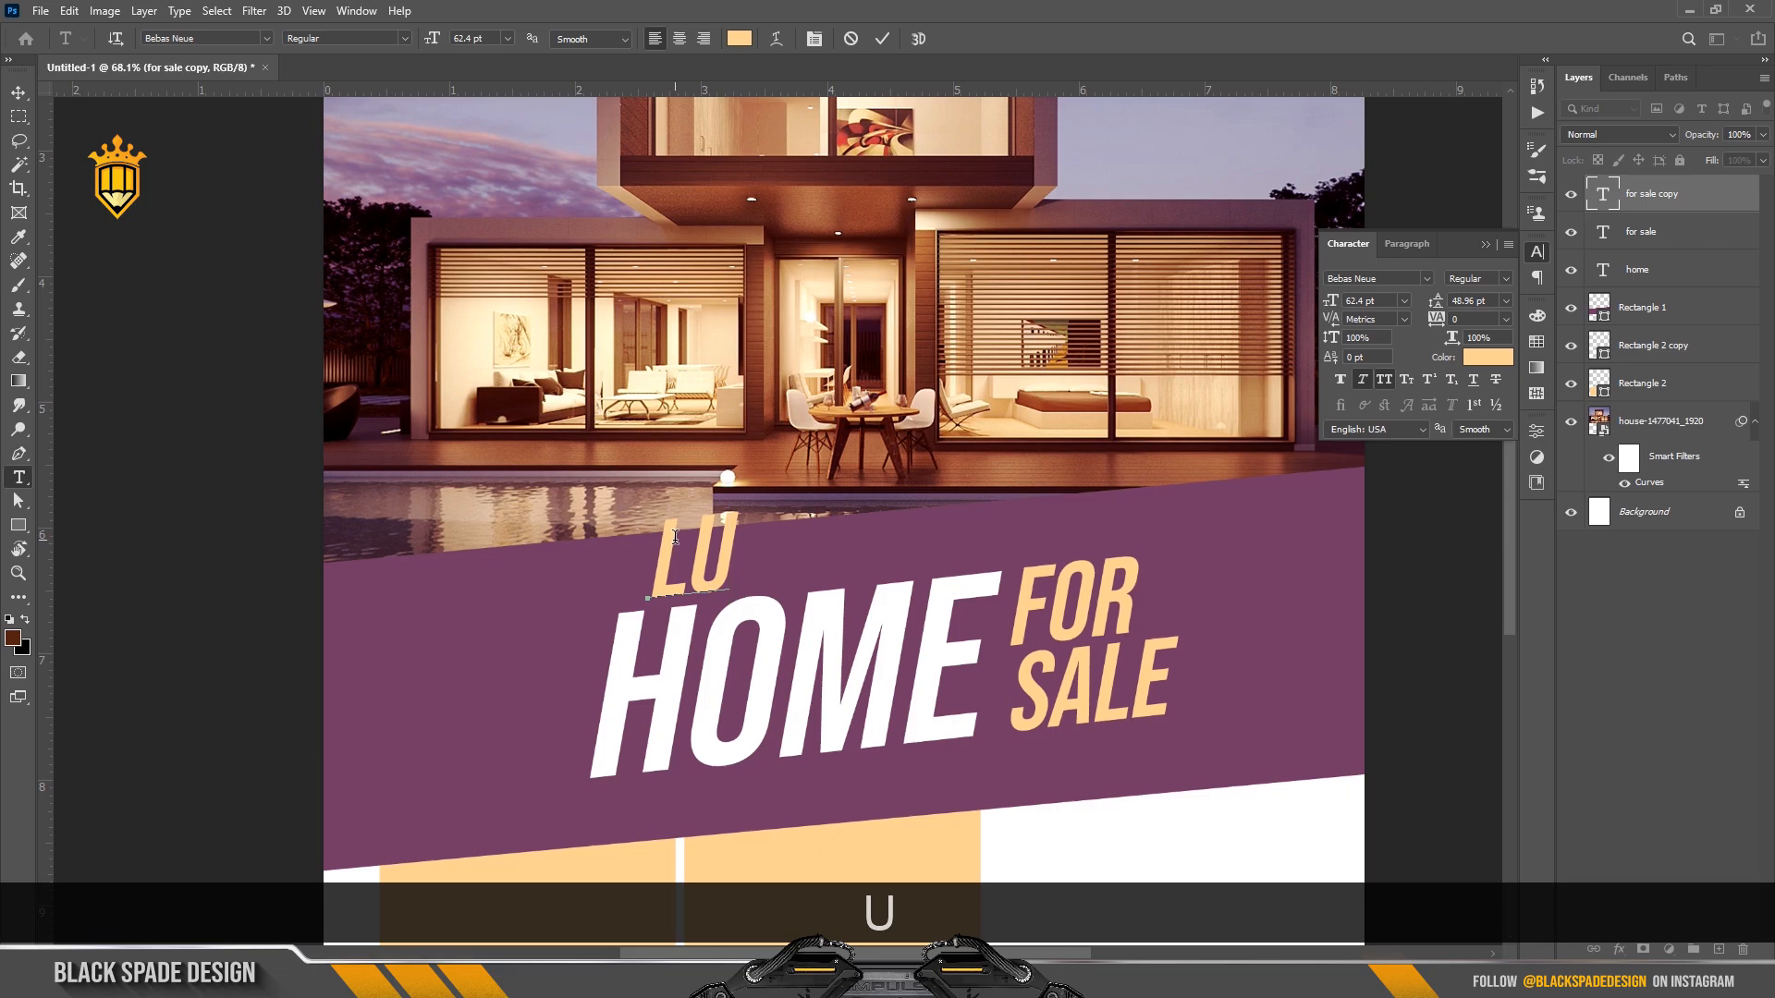
{"action": "type", "text": "XURY"}
Set LUXURY to Bahnschrift at about 29 pt with 260 tracking.
{"action": "key", "text": "ctrl+a"}
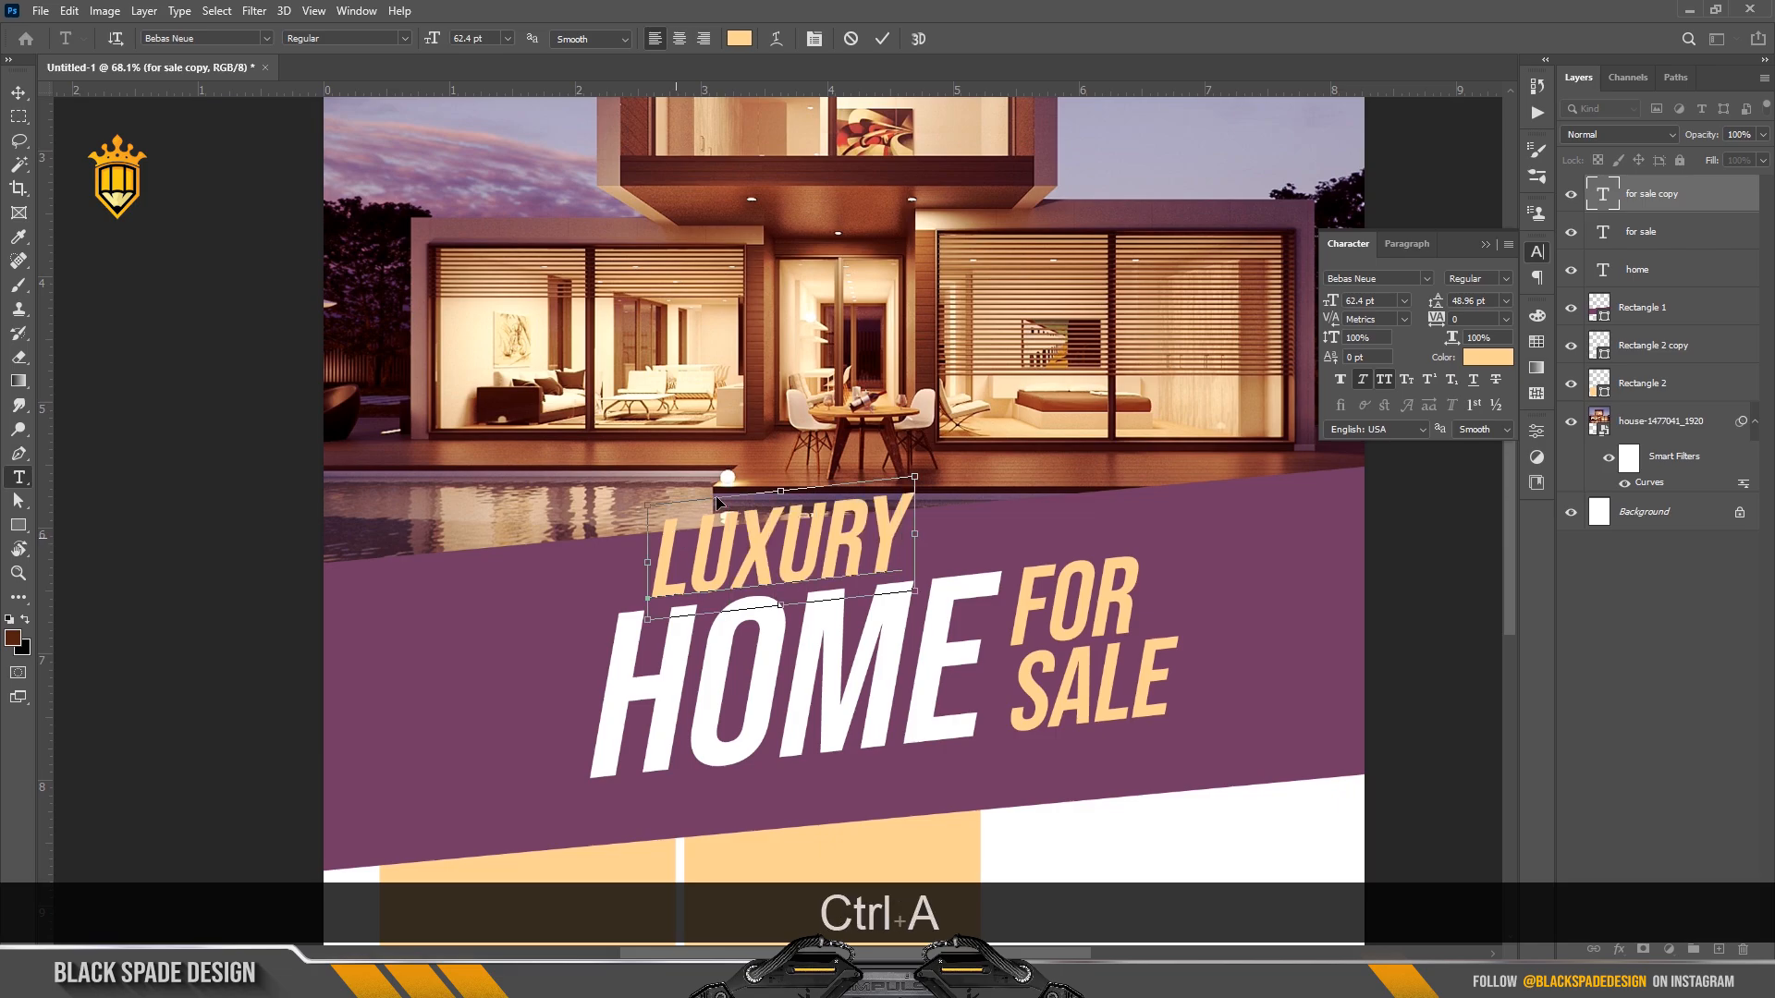
{"action": "left_click", "coordinate": [1425, 278]}
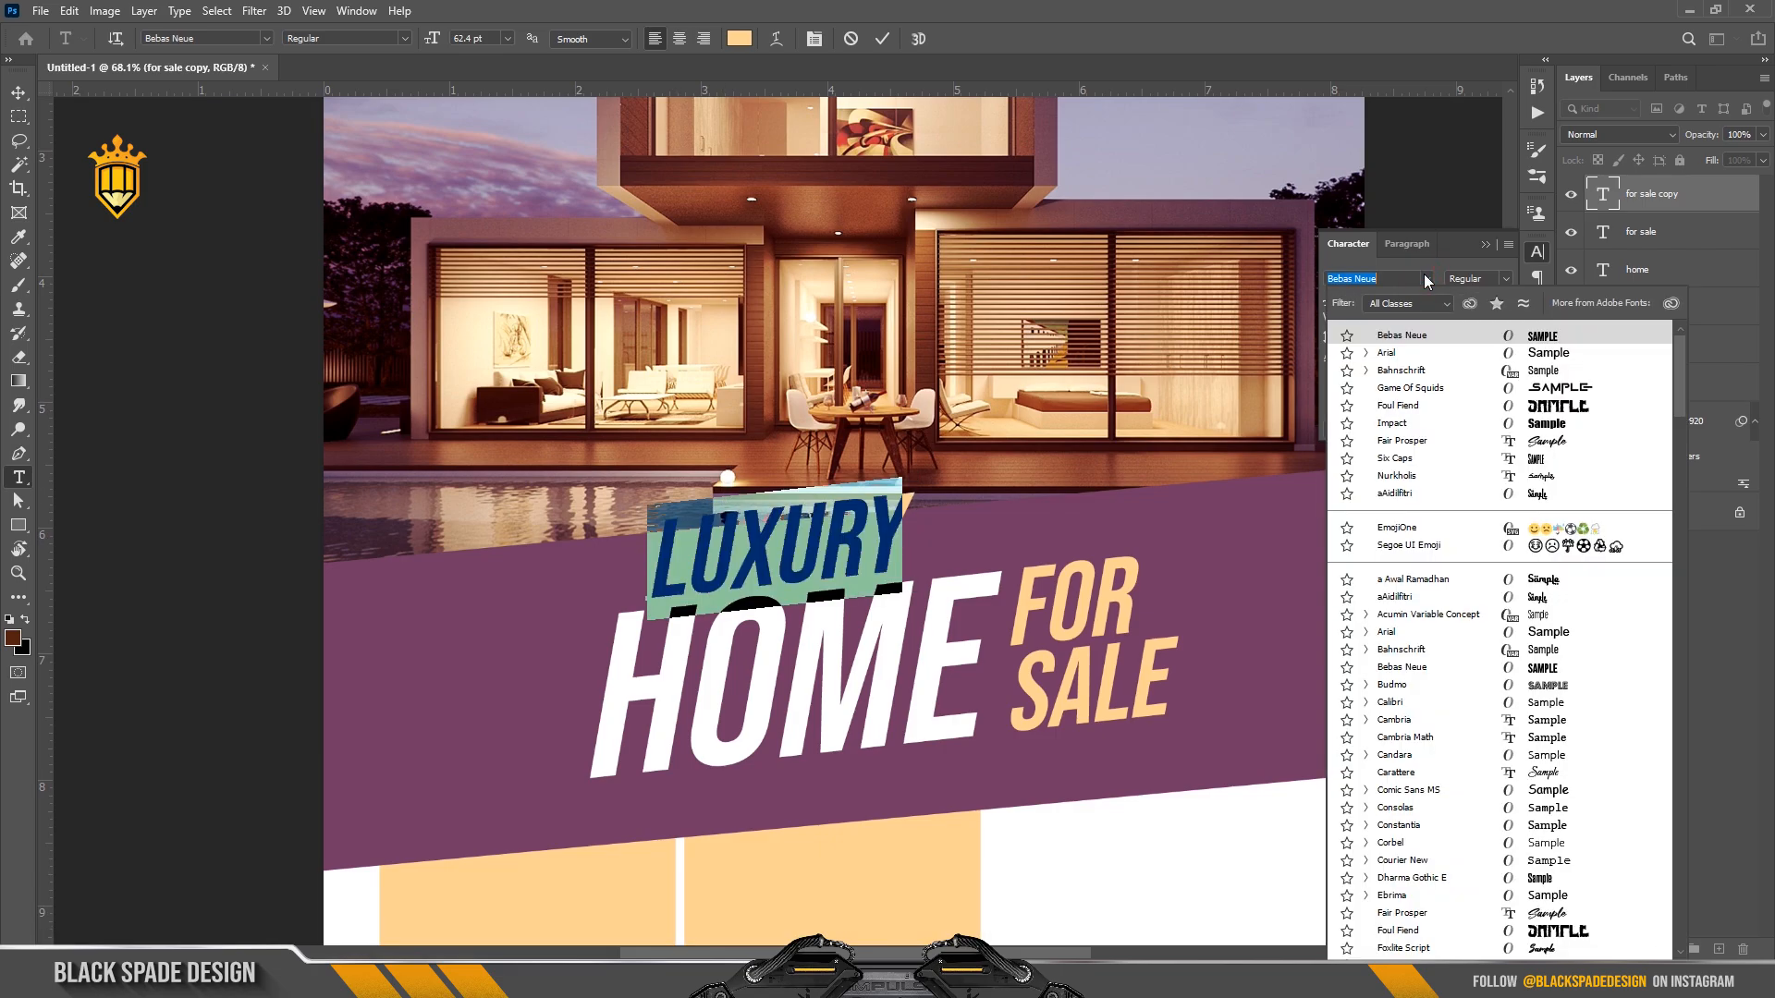
{"action": "left_click", "coordinate": [1401, 370]}
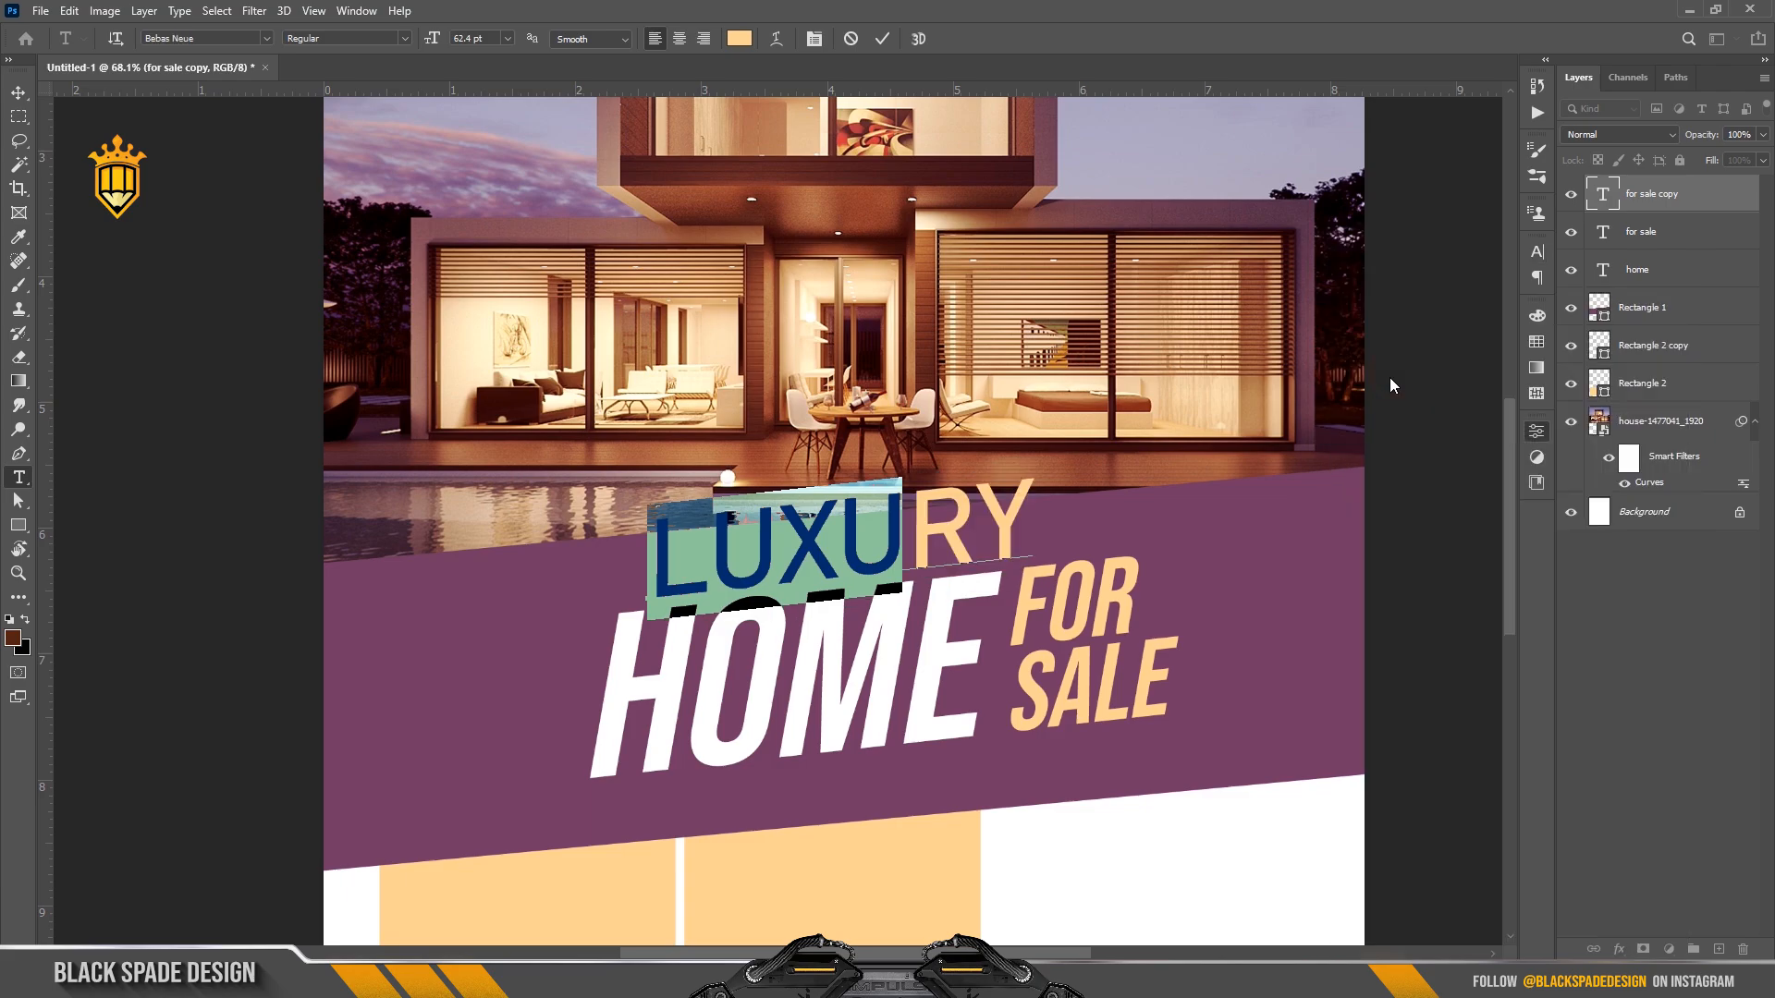
{"action": "left_click", "coordinate": [814, 39]}
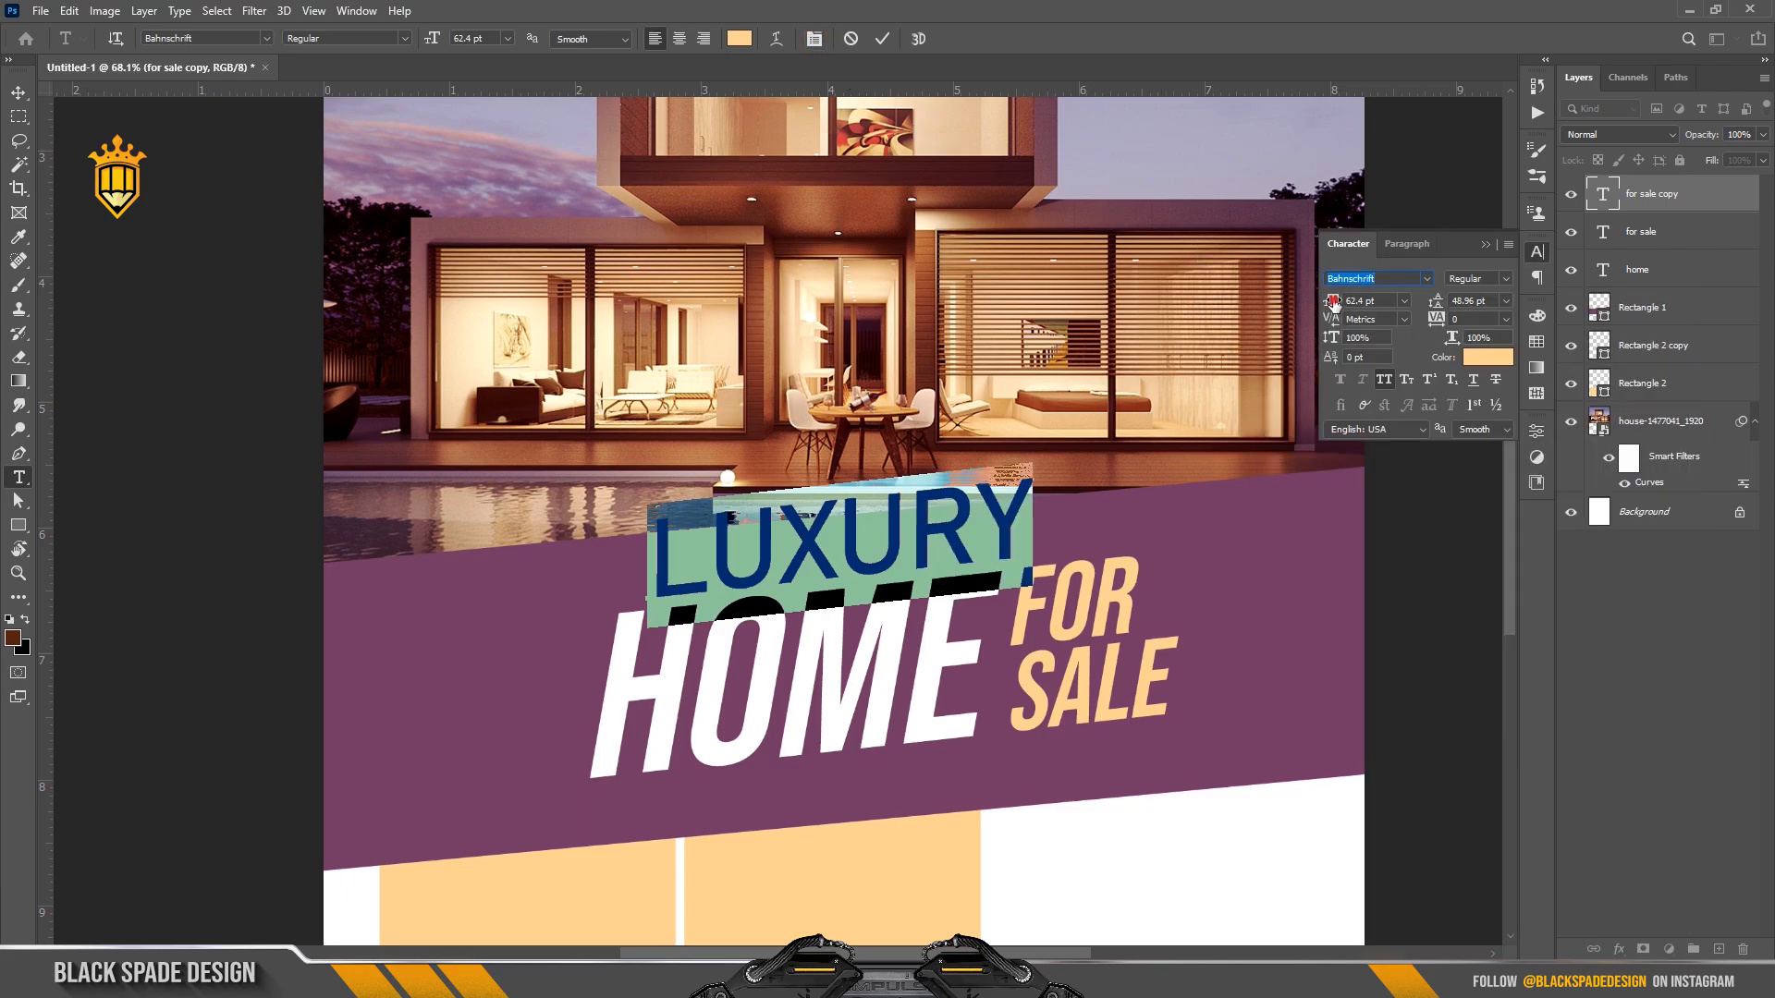
{"action": "mouse_move", "coordinate": [1332, 302]}
{"action": "left_mouse_down"}
{"action": "mouse_move", "coordinate": [1299, 300]}
{"action": "mouse_move", "coordinate": [1318, 300]}
{"action": "left_mouse_up"}
{"action": "left_click_drag", "start_coordinate": [1436, 312], "coordinate": [1445, 317]}
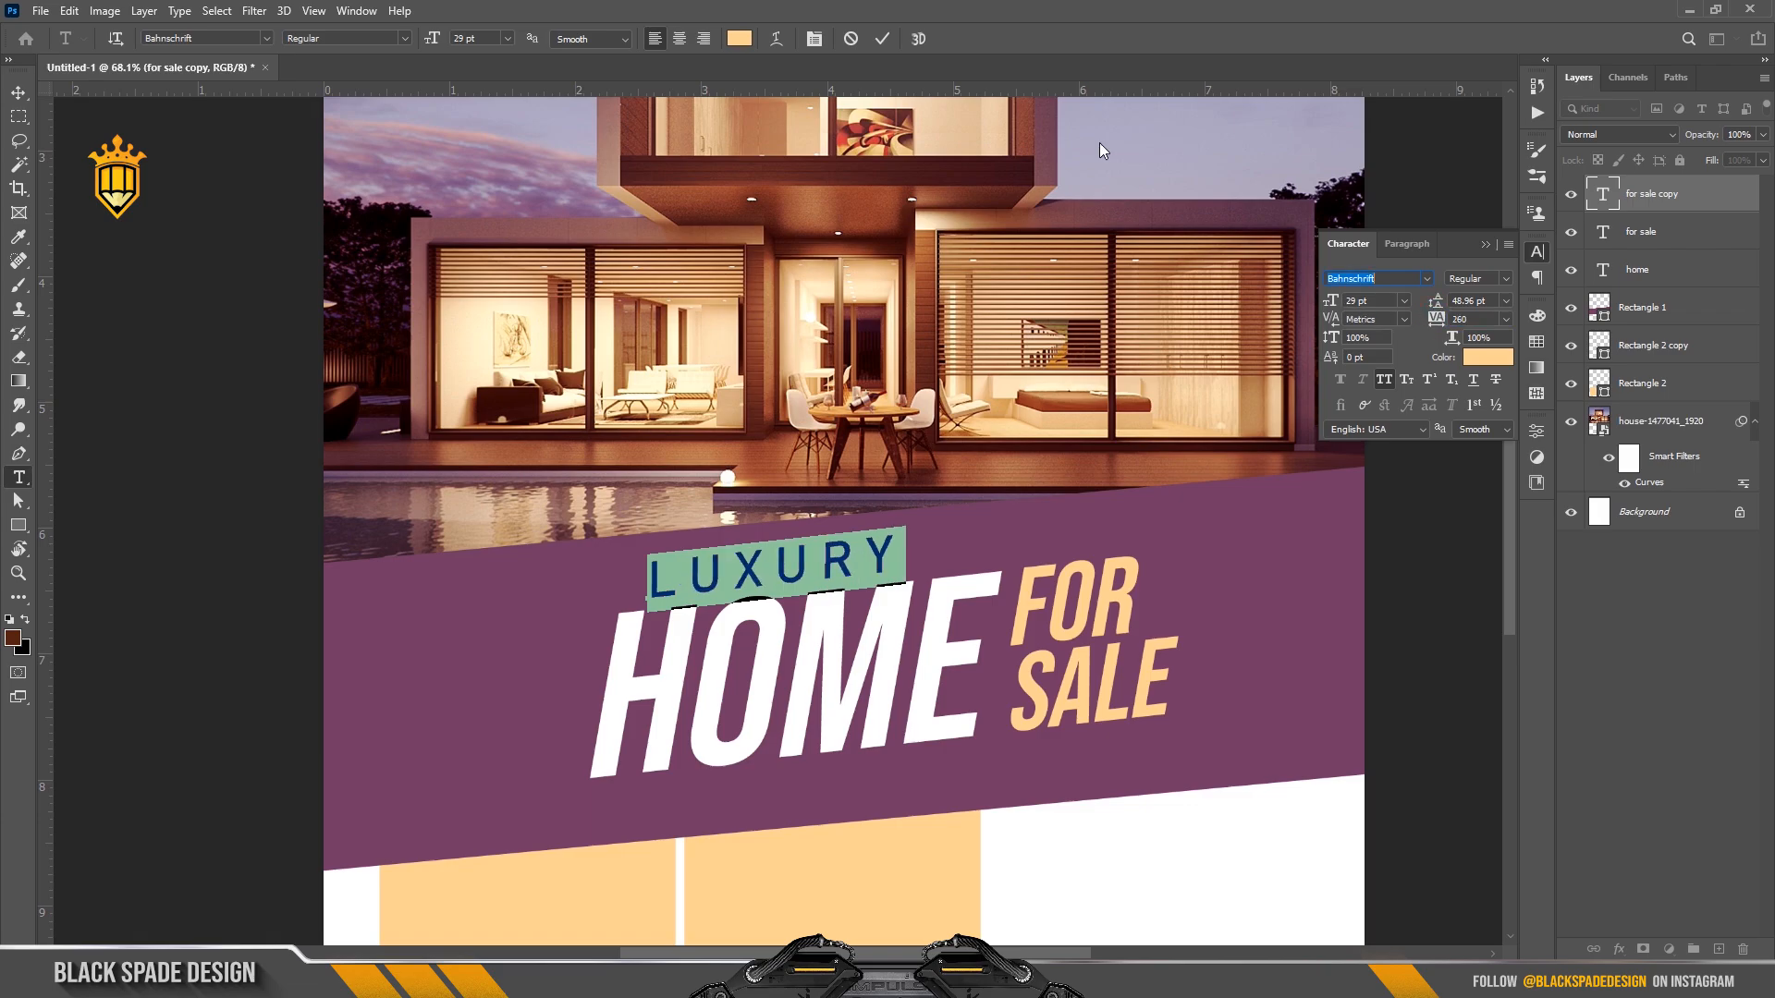
Commit the LUXURY text and shift it slightly left above HOME.
{"action": "left_click", "coordinate": [886, 37]}
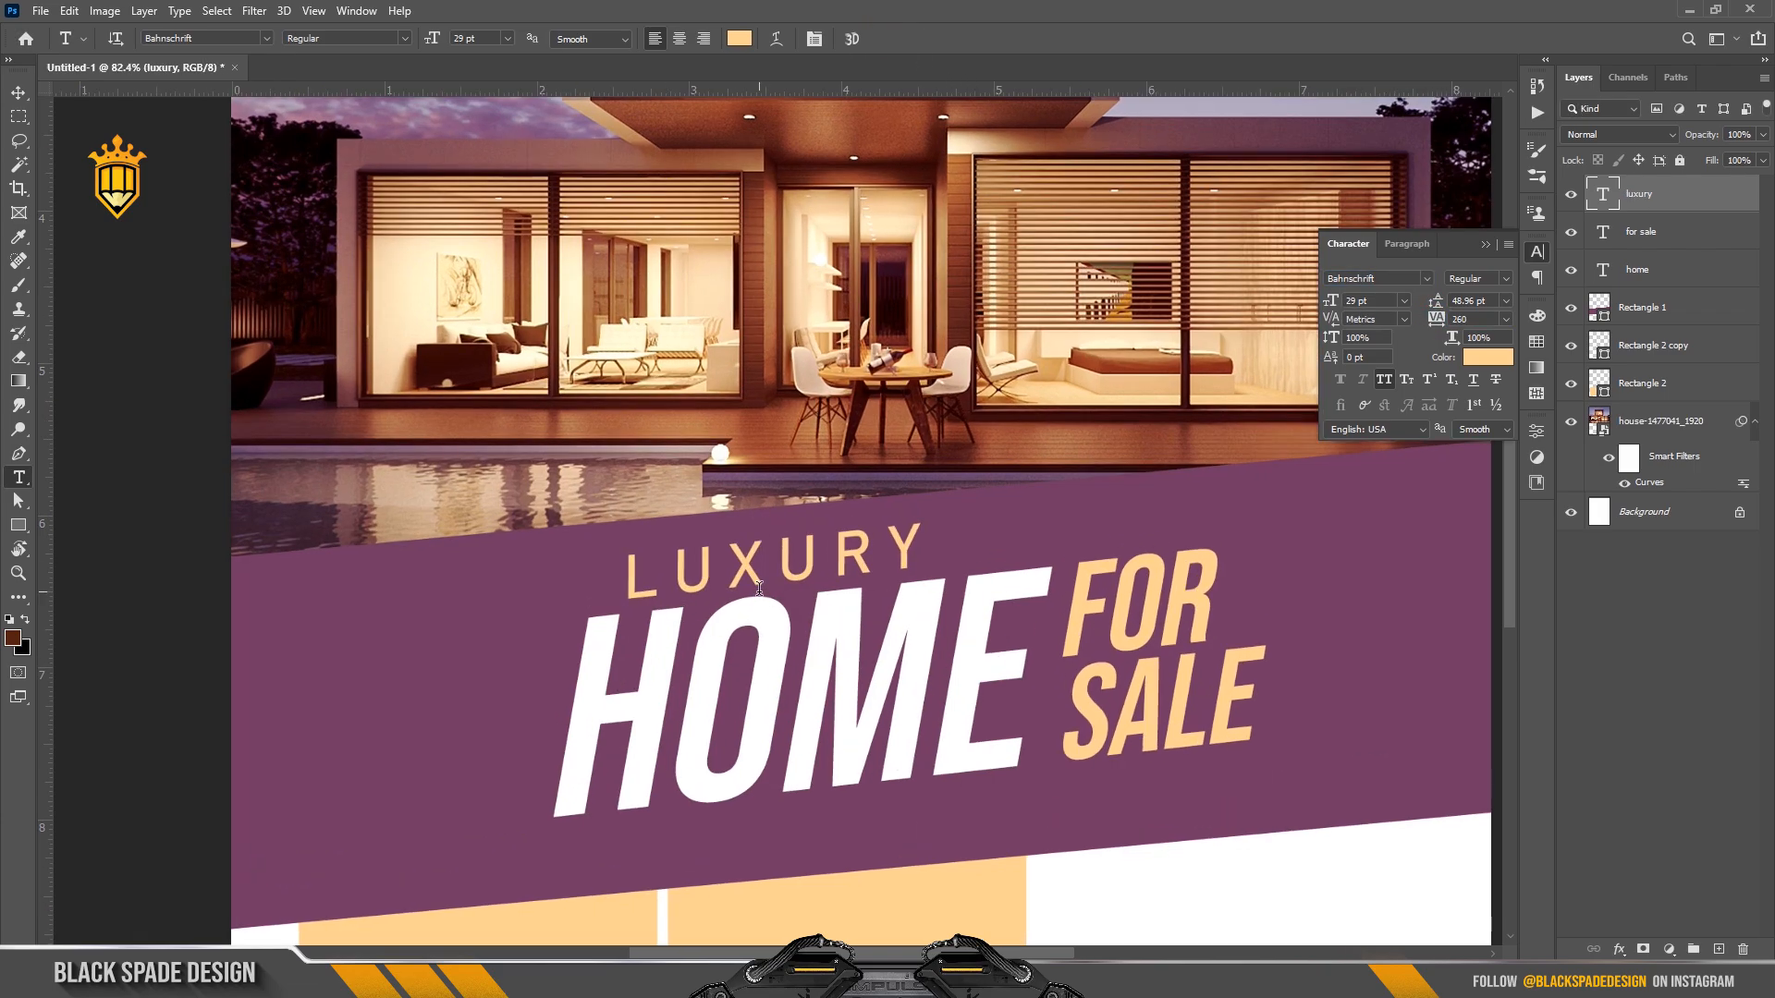
{"action": "scroll", "coordinate": [758, 584], "scroll_direction": "up", "scroll_amount": 1}
{"action": "key", "text": "v"}
{"action": "left_click_drag", "start_coordinate": [755, 583], "coordinate": [714, 580]}
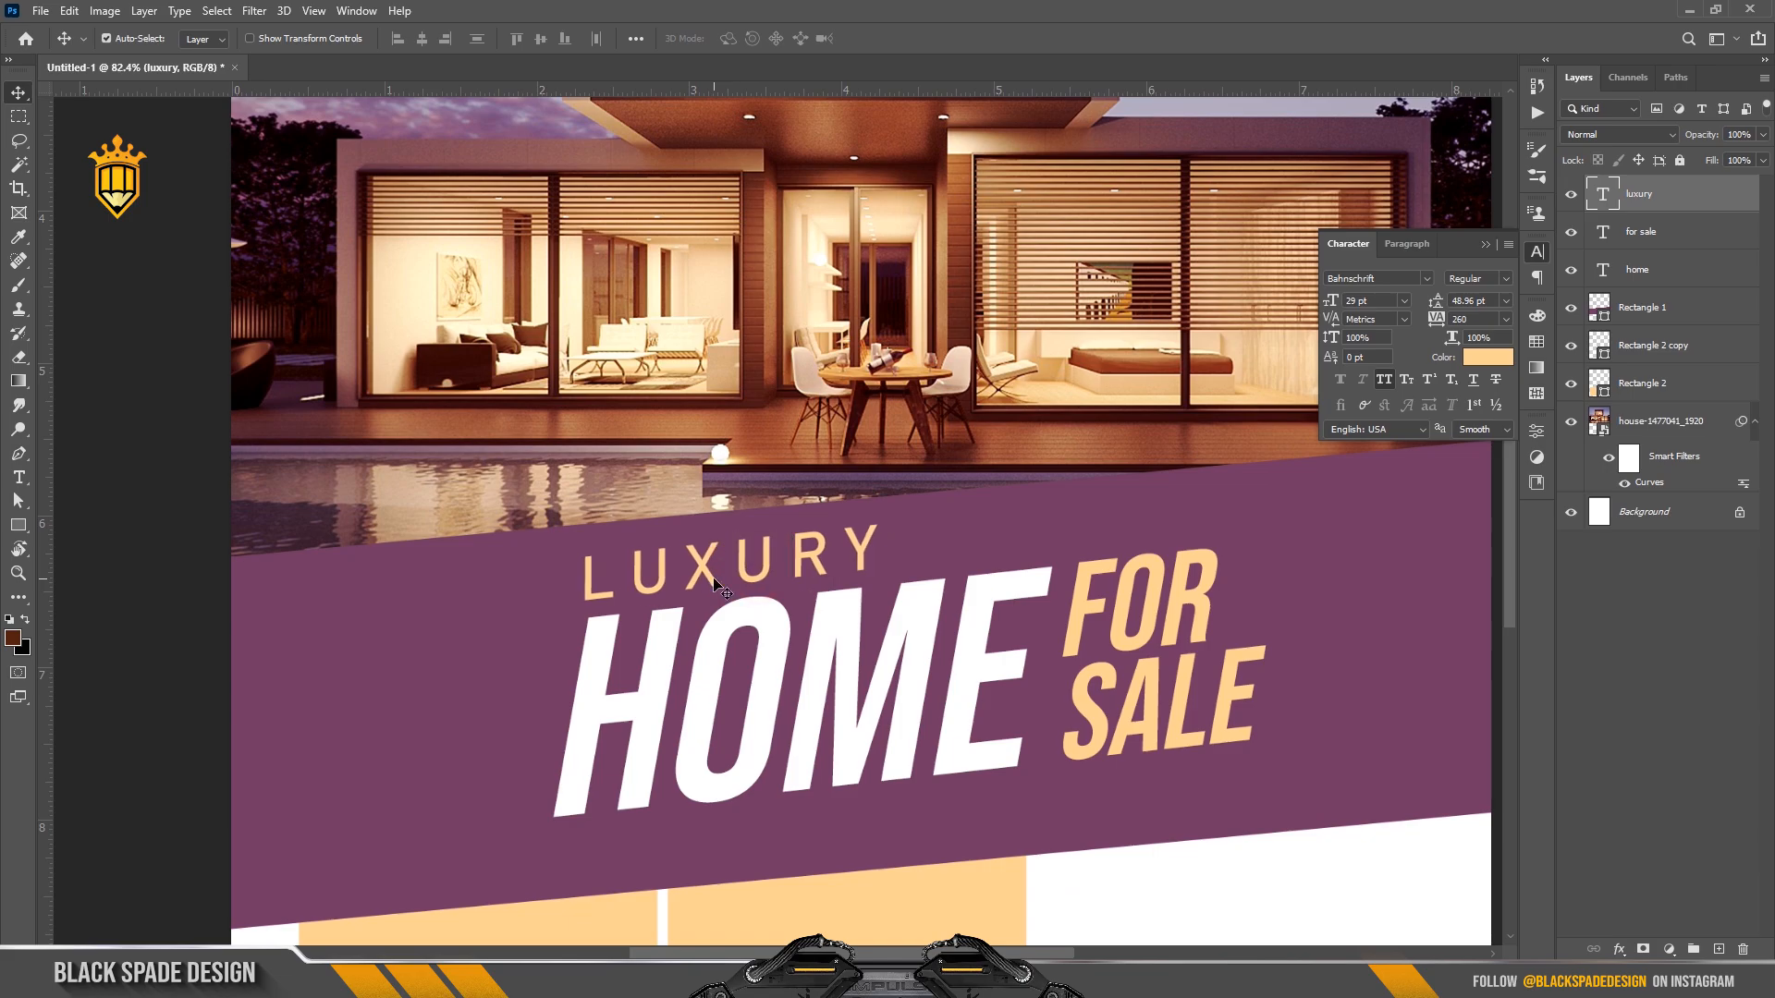
Skew LUXURY to slant like the italic HOME and nudge it up.
{"action": "key", "text": "ctrl+t"}
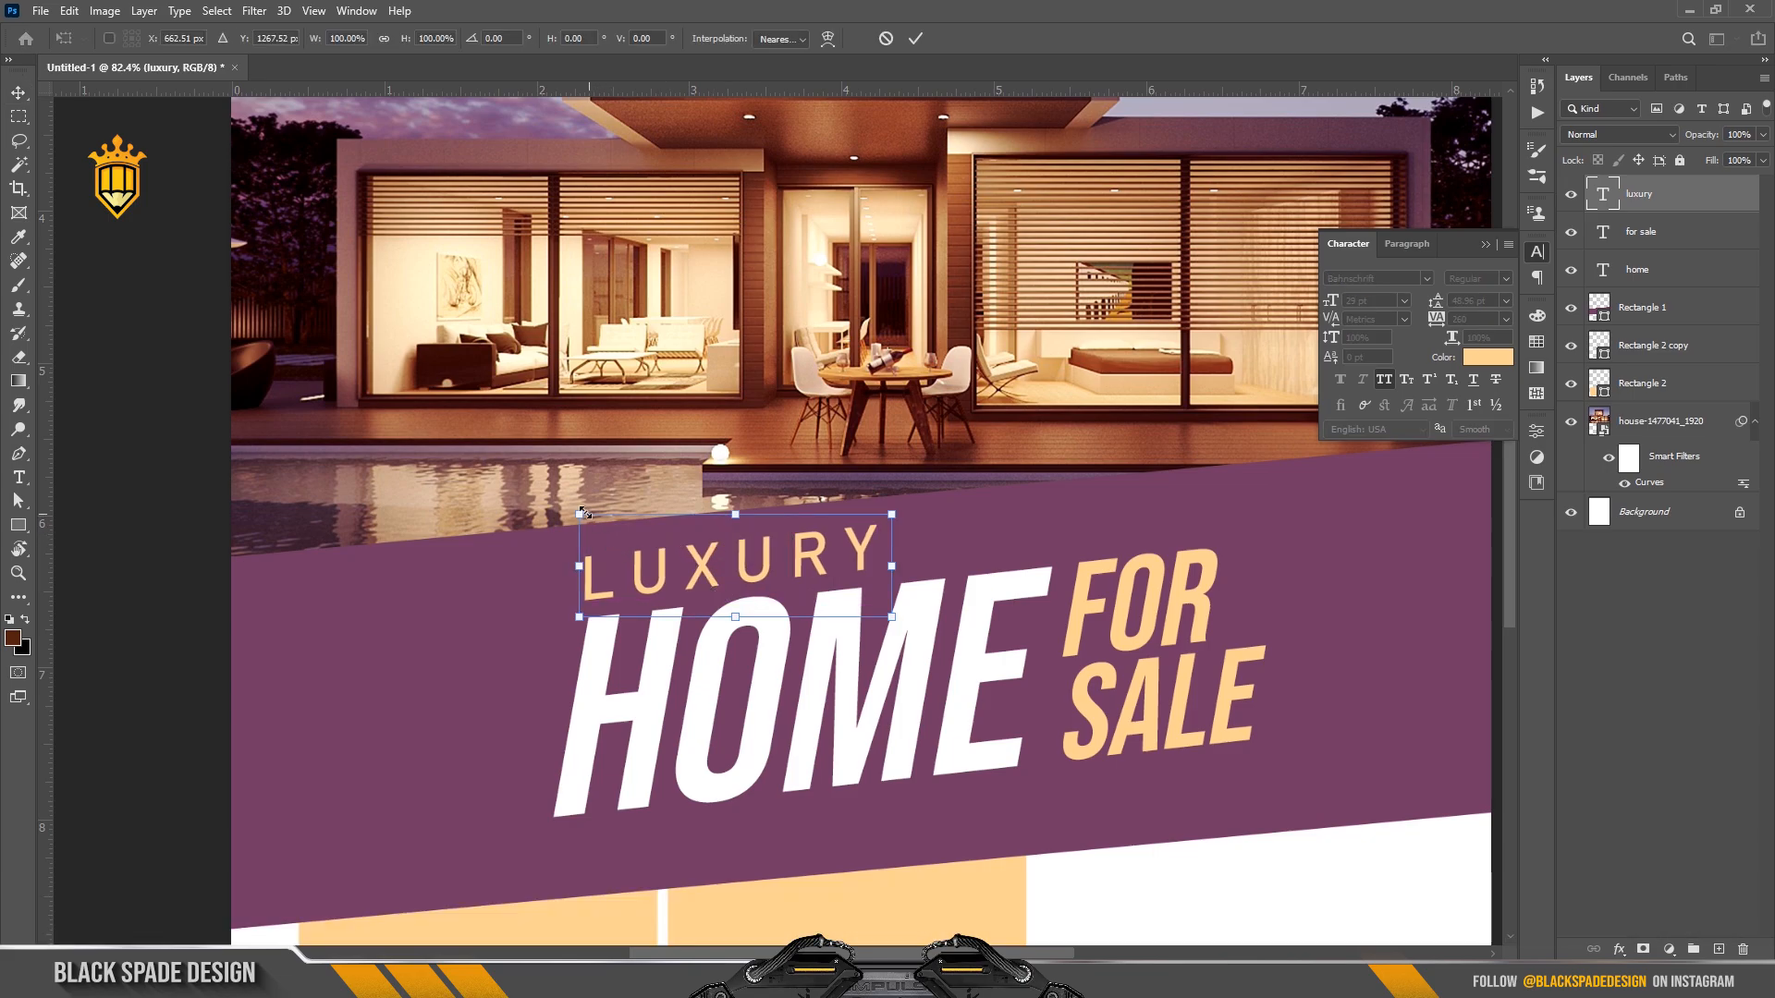
{"action": "left_click_drag", "start_coordinate": [579, 515], "coordinate": [599, 519]}
{"action": "key", "text": "Return"}
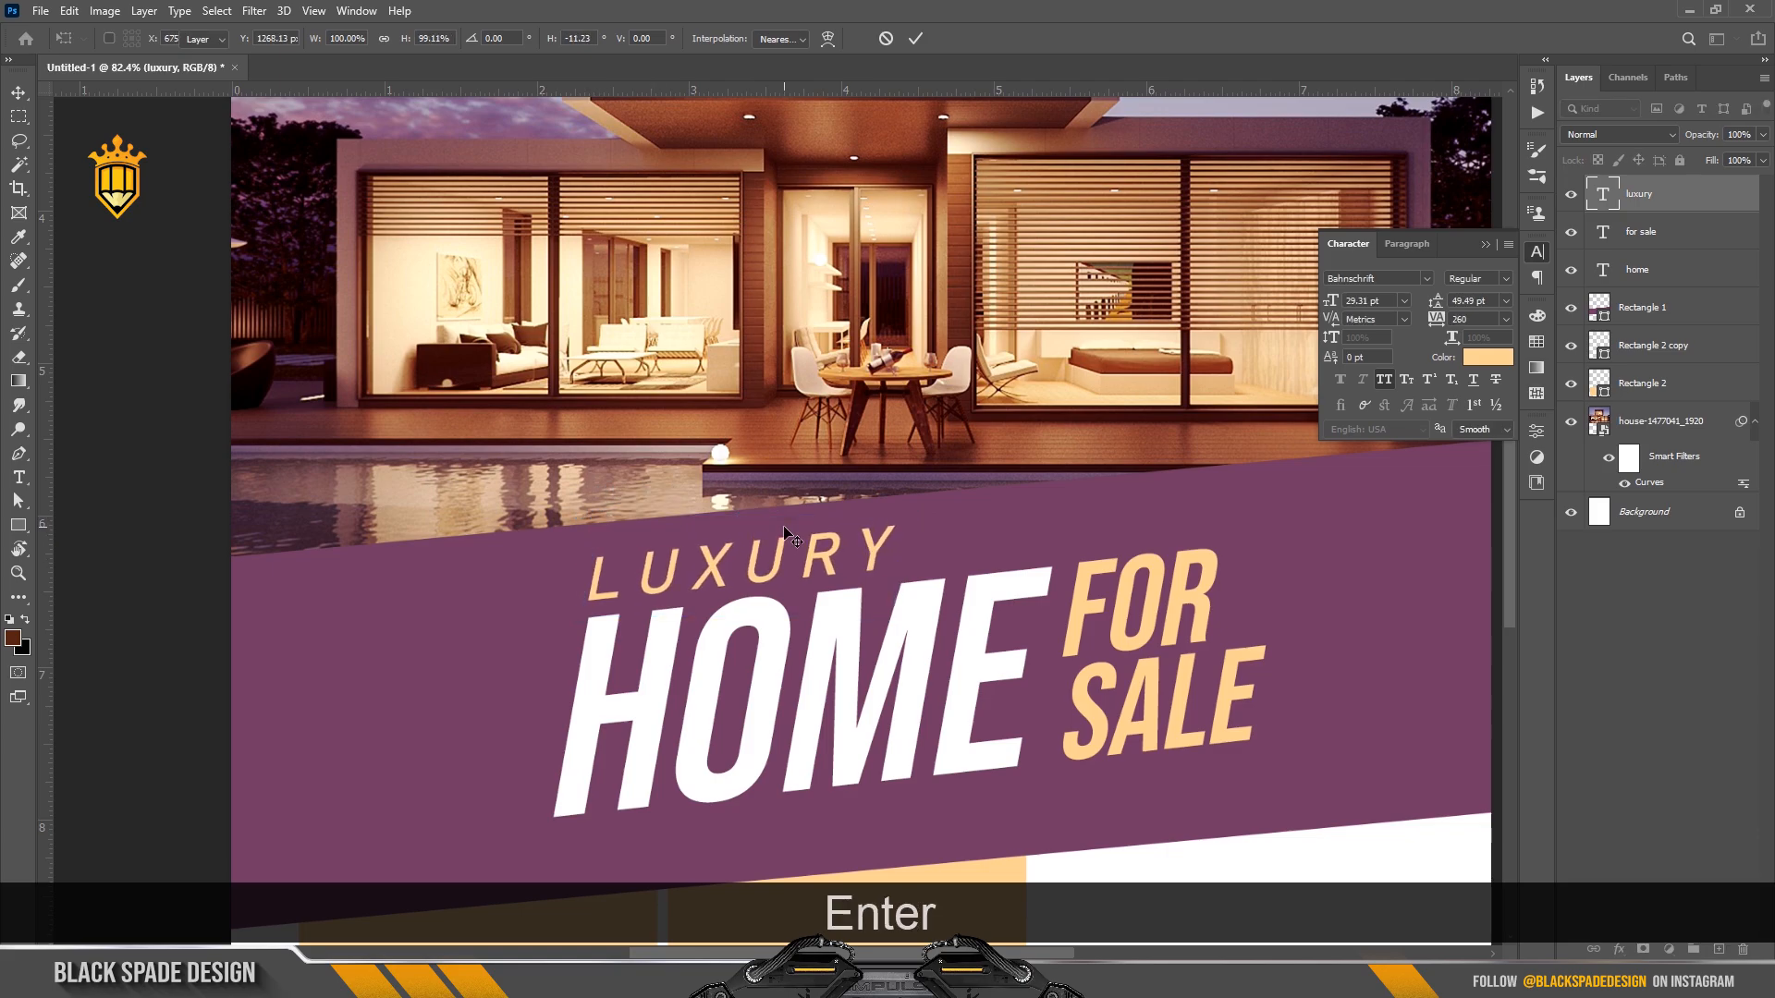
{"action": "key", "text": "Up"}
Scale the LUXURY, HOME and FOR SALE layers together to about 105.67%, lowering the heading slightly.
{"action": "scroll", "coordinate": [786, 534], "scroll_direction": "down", "scroll_amount": 2}
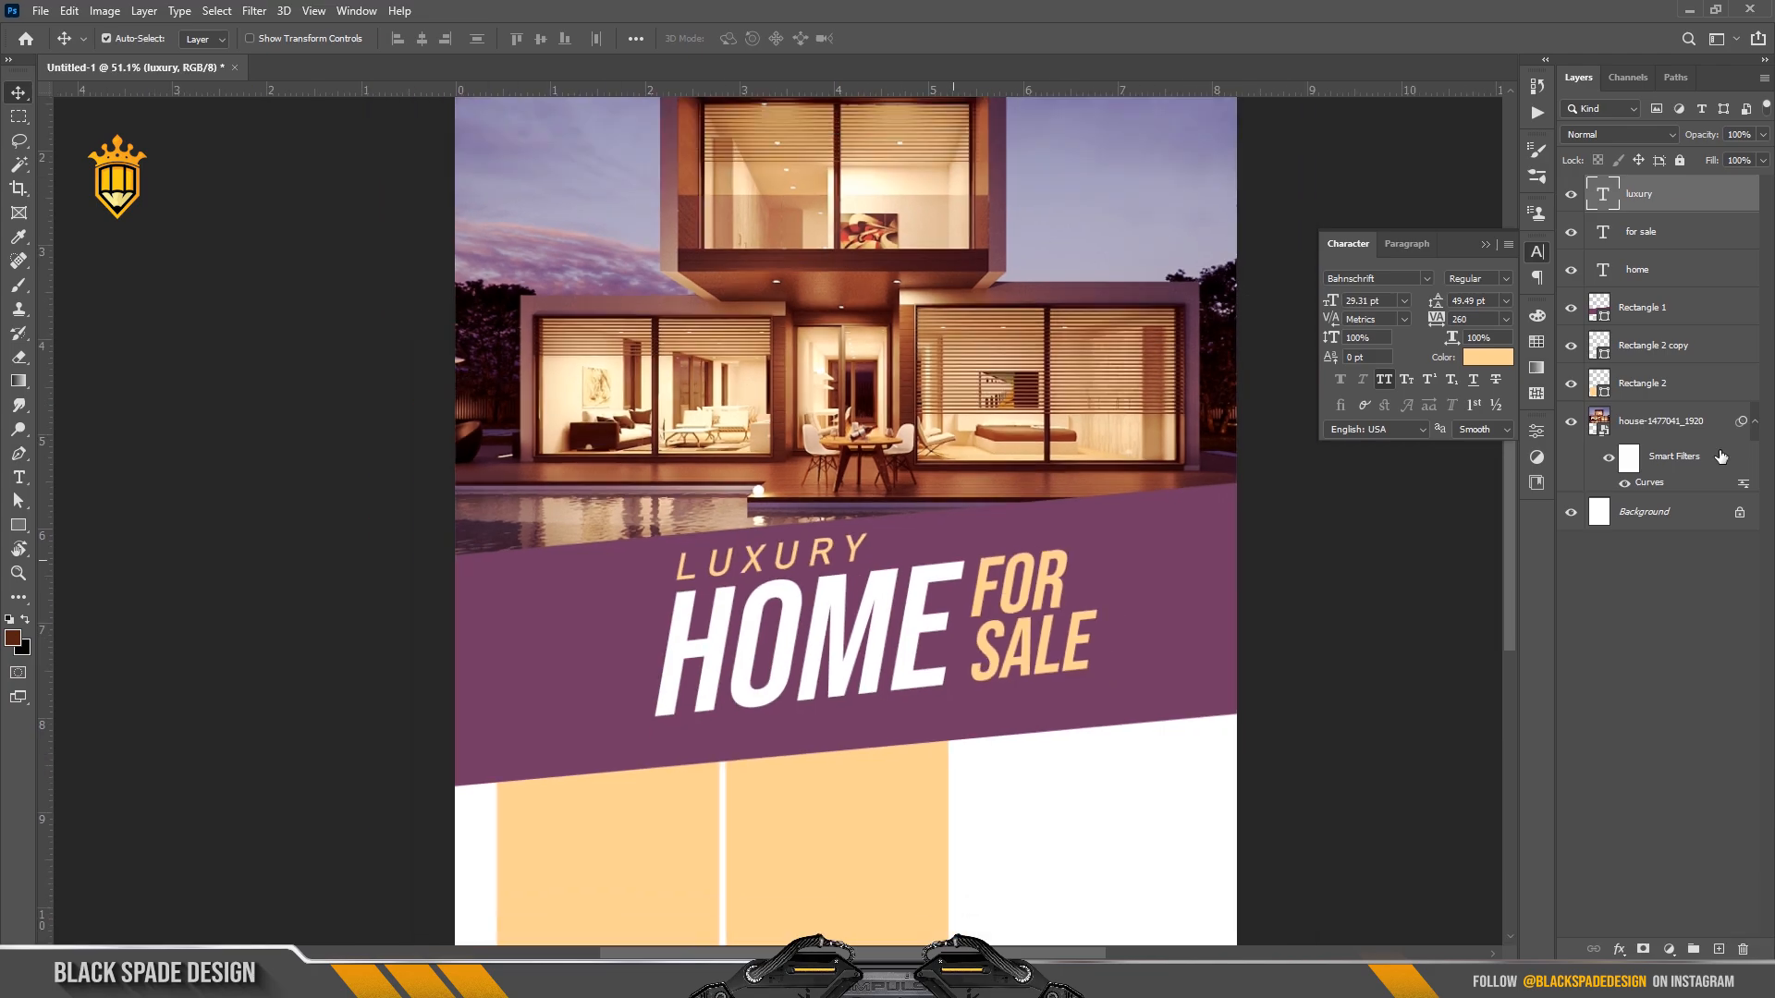
{"action": "left_click", "coordinate": [1637, 269], "text": "shift"}
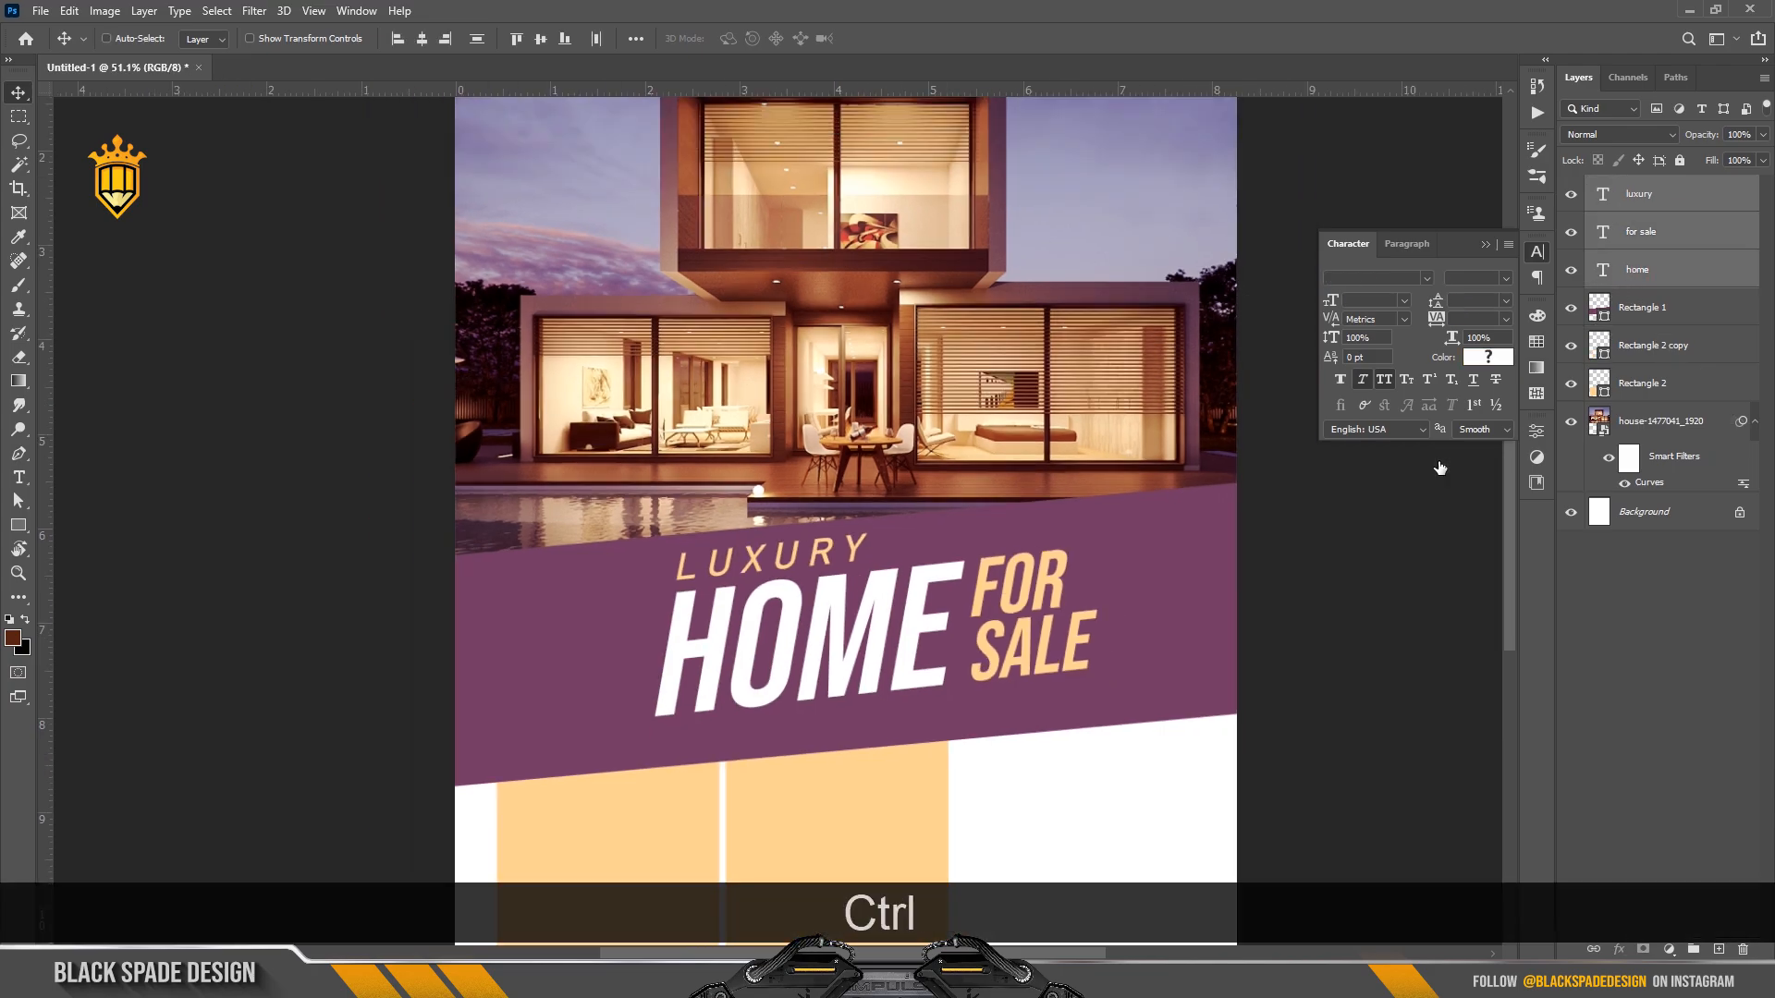
{"action": "key", "text": "ctrl+t"}
{"action": "left_click_drag", "start_coordinate": [868, 650], "coordinate": [856, 656]}
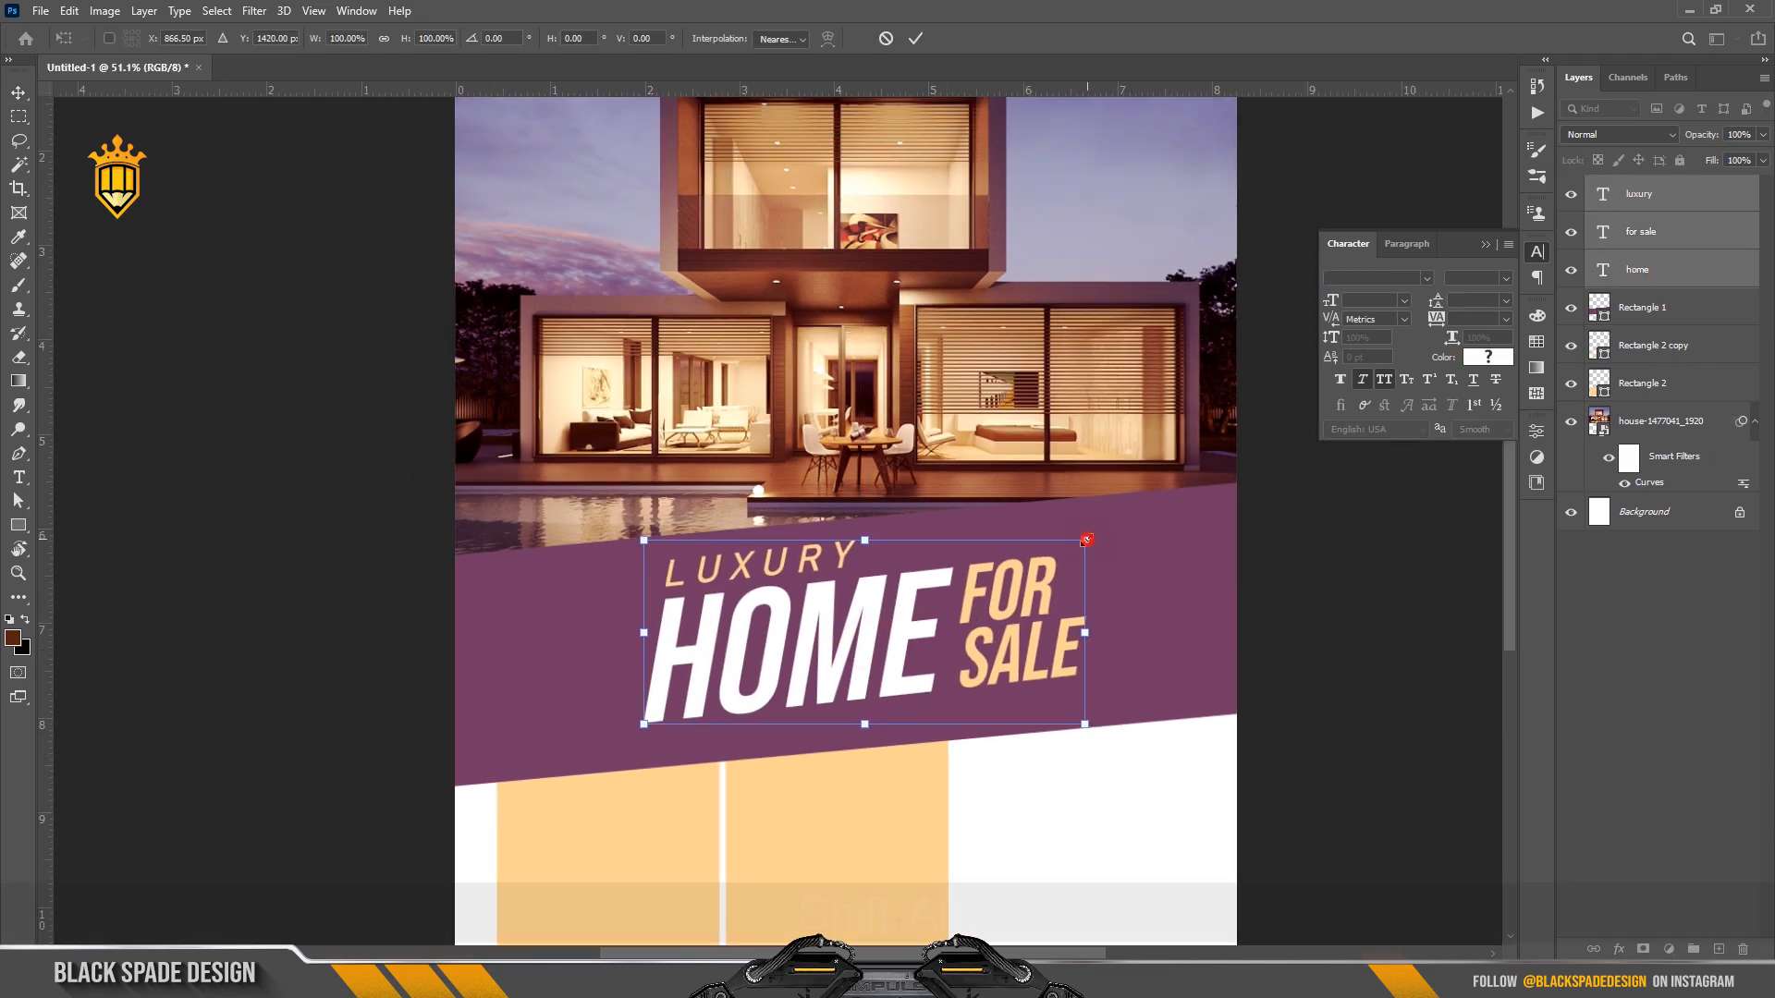
{"action": "left_click_drag", "start_coordinate": [1084, 540], "coordinate": [1102, 539]}
{"action": "left_click_drag", "start_coordinate": [825, 639], "coordinate": [826, 646]}
{"action": "key", "text": "Return"}
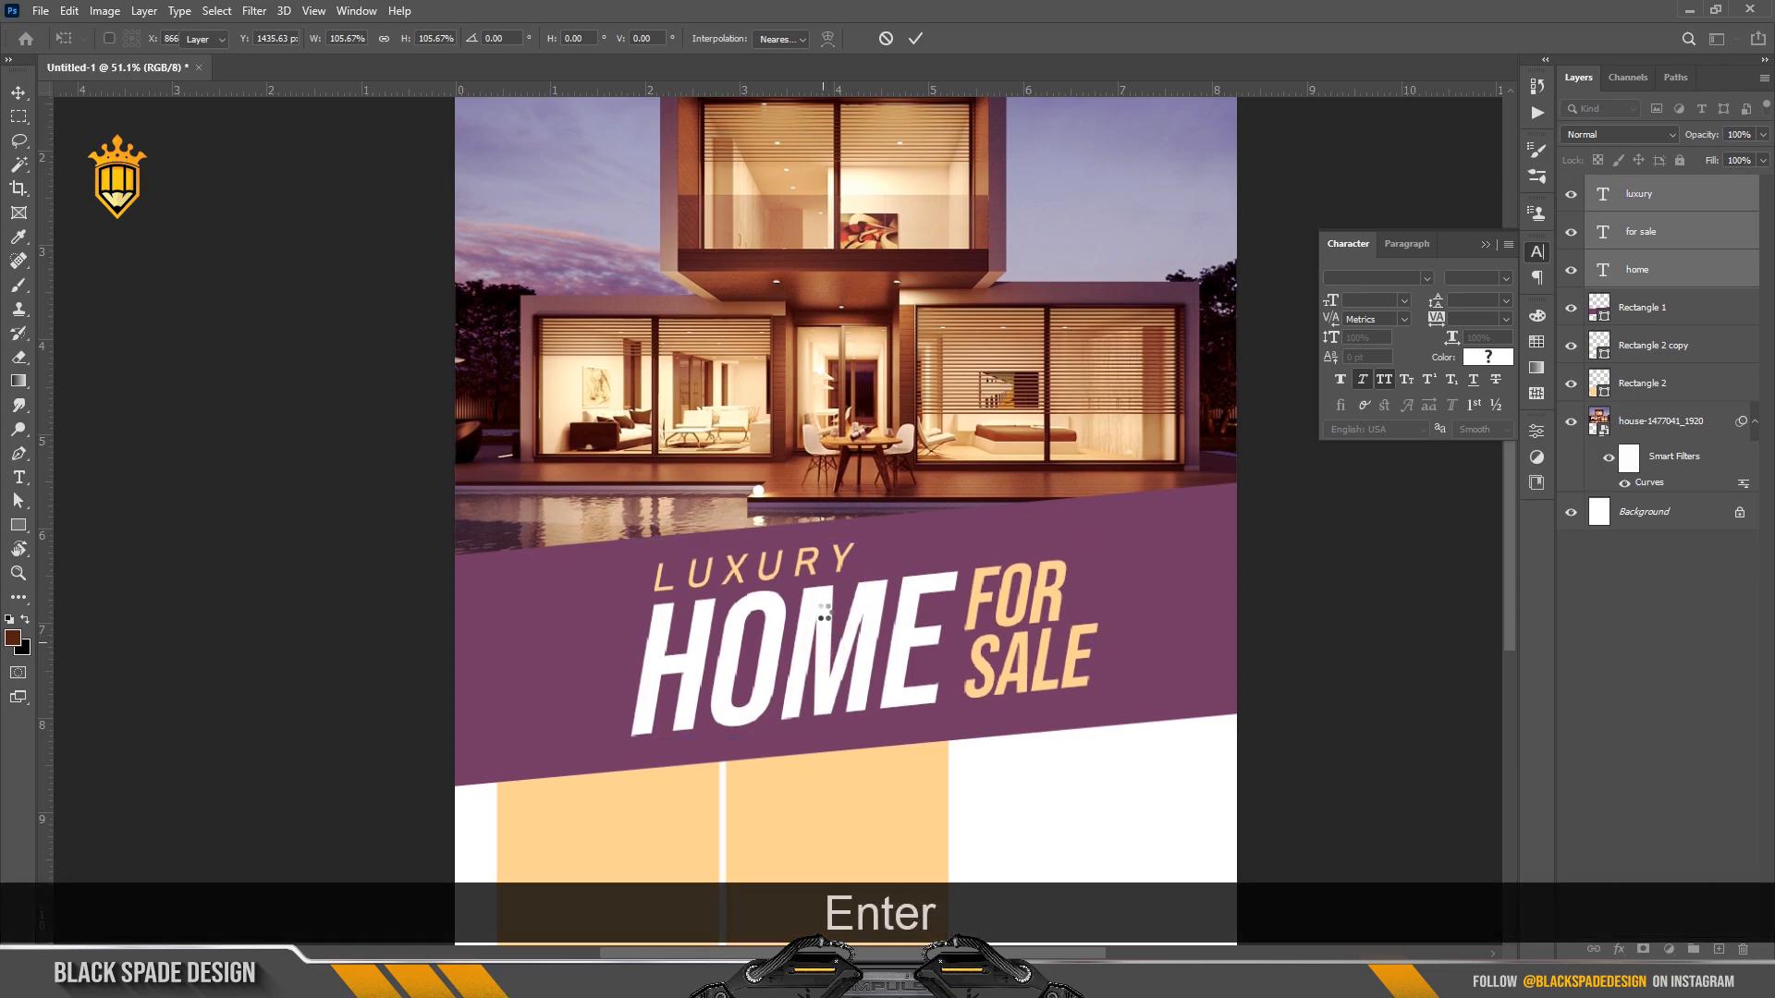
{"action": "scroll", "coordinate": [818, 615], "scroll_direction": "down", "scroll_amount": 2}
{"action": "scroll", "coordinate": [815, 605], "scroll_direction": "up", "scroll_amount": 1}
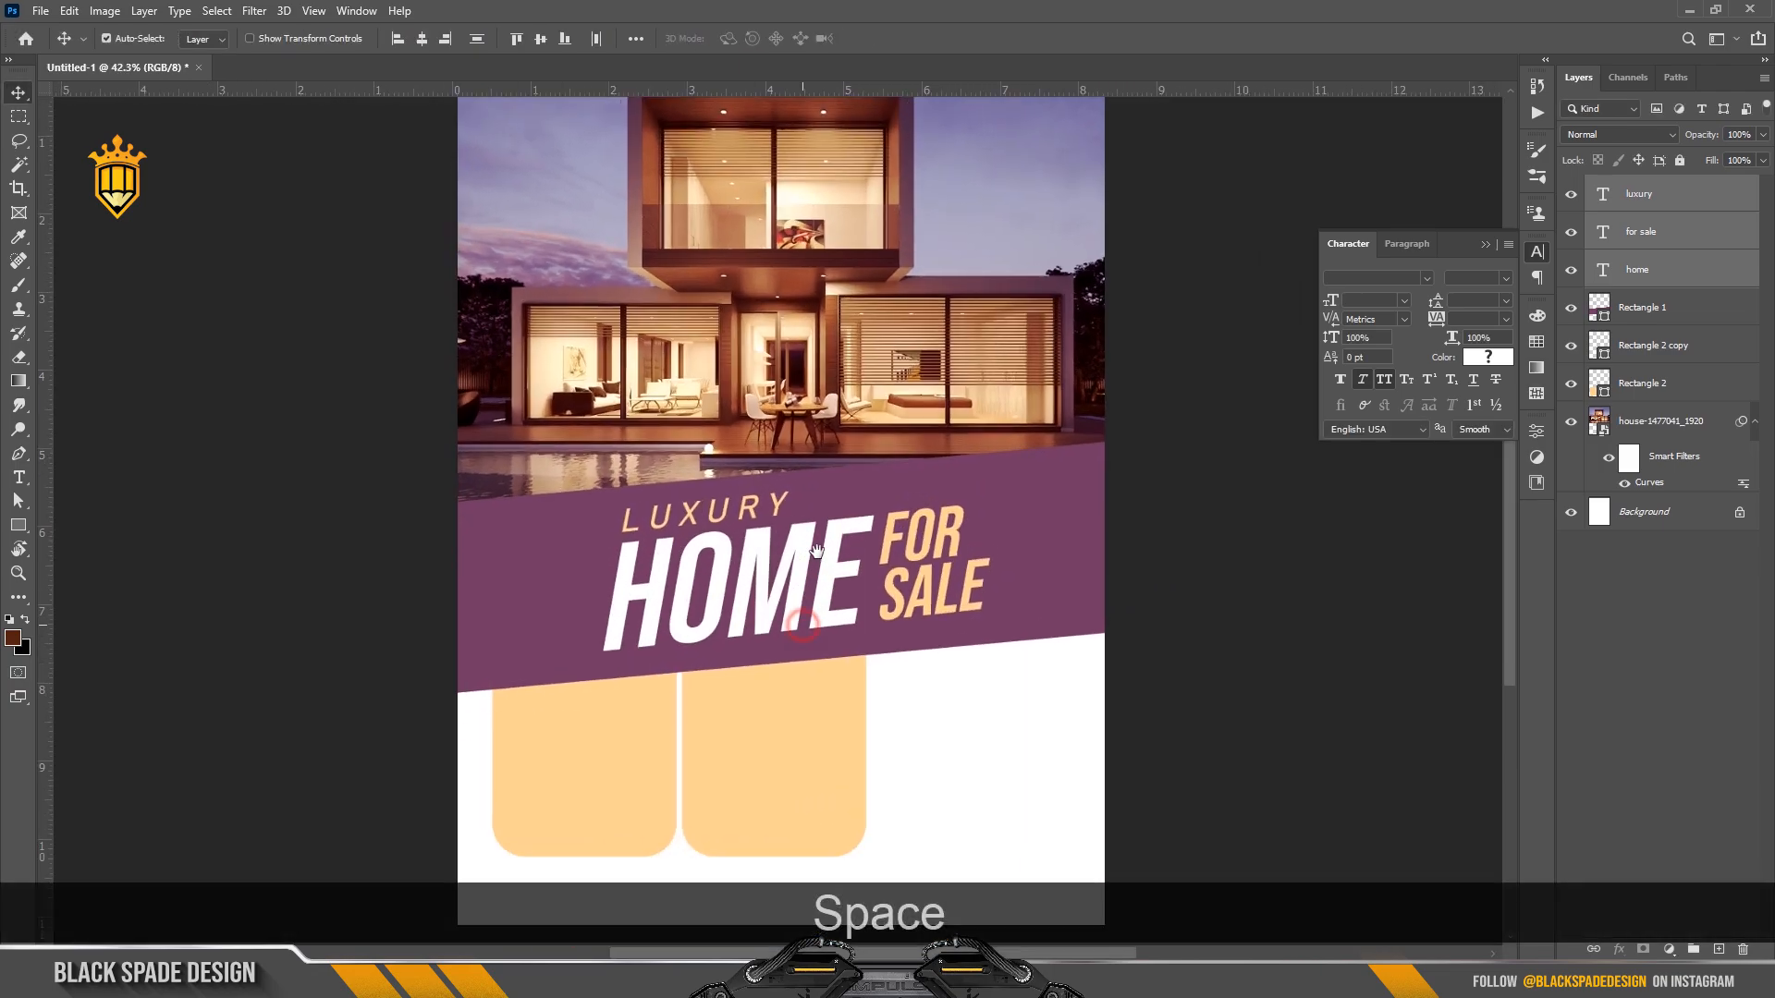
{"action": "scroll", "coordinate": [832, 574], "scroll_direction": "up", "scroll_amount": 2}
{"action": "right_click", "coordinate": [857, 551]}
Give HOME a size-6 inside stroke, a white-to-grey gradient overlay and a drop shadow.
{"action": "left_click", "coordinate": [884, 553]}
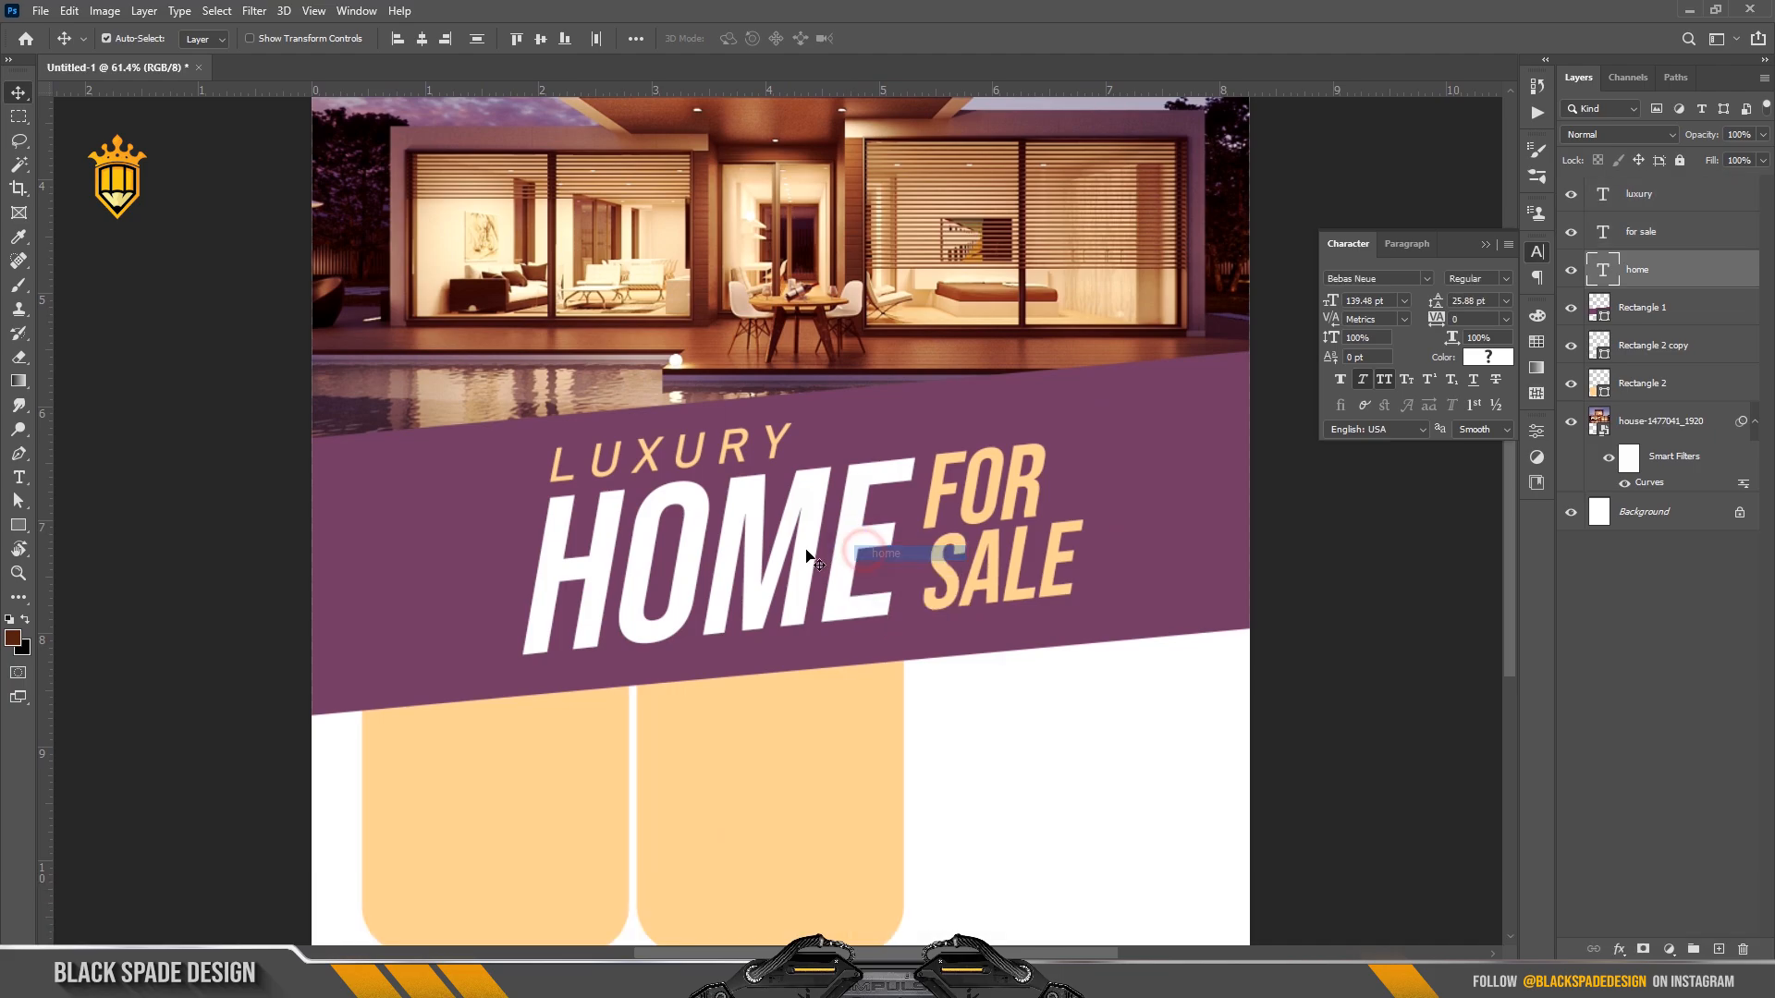
{"action": "scroll", "coordinate": [809, 554], "scroll_direction": "up", "scroll_amount": 2}
{"action": "left_click", "coordinate": [1620, 950]}
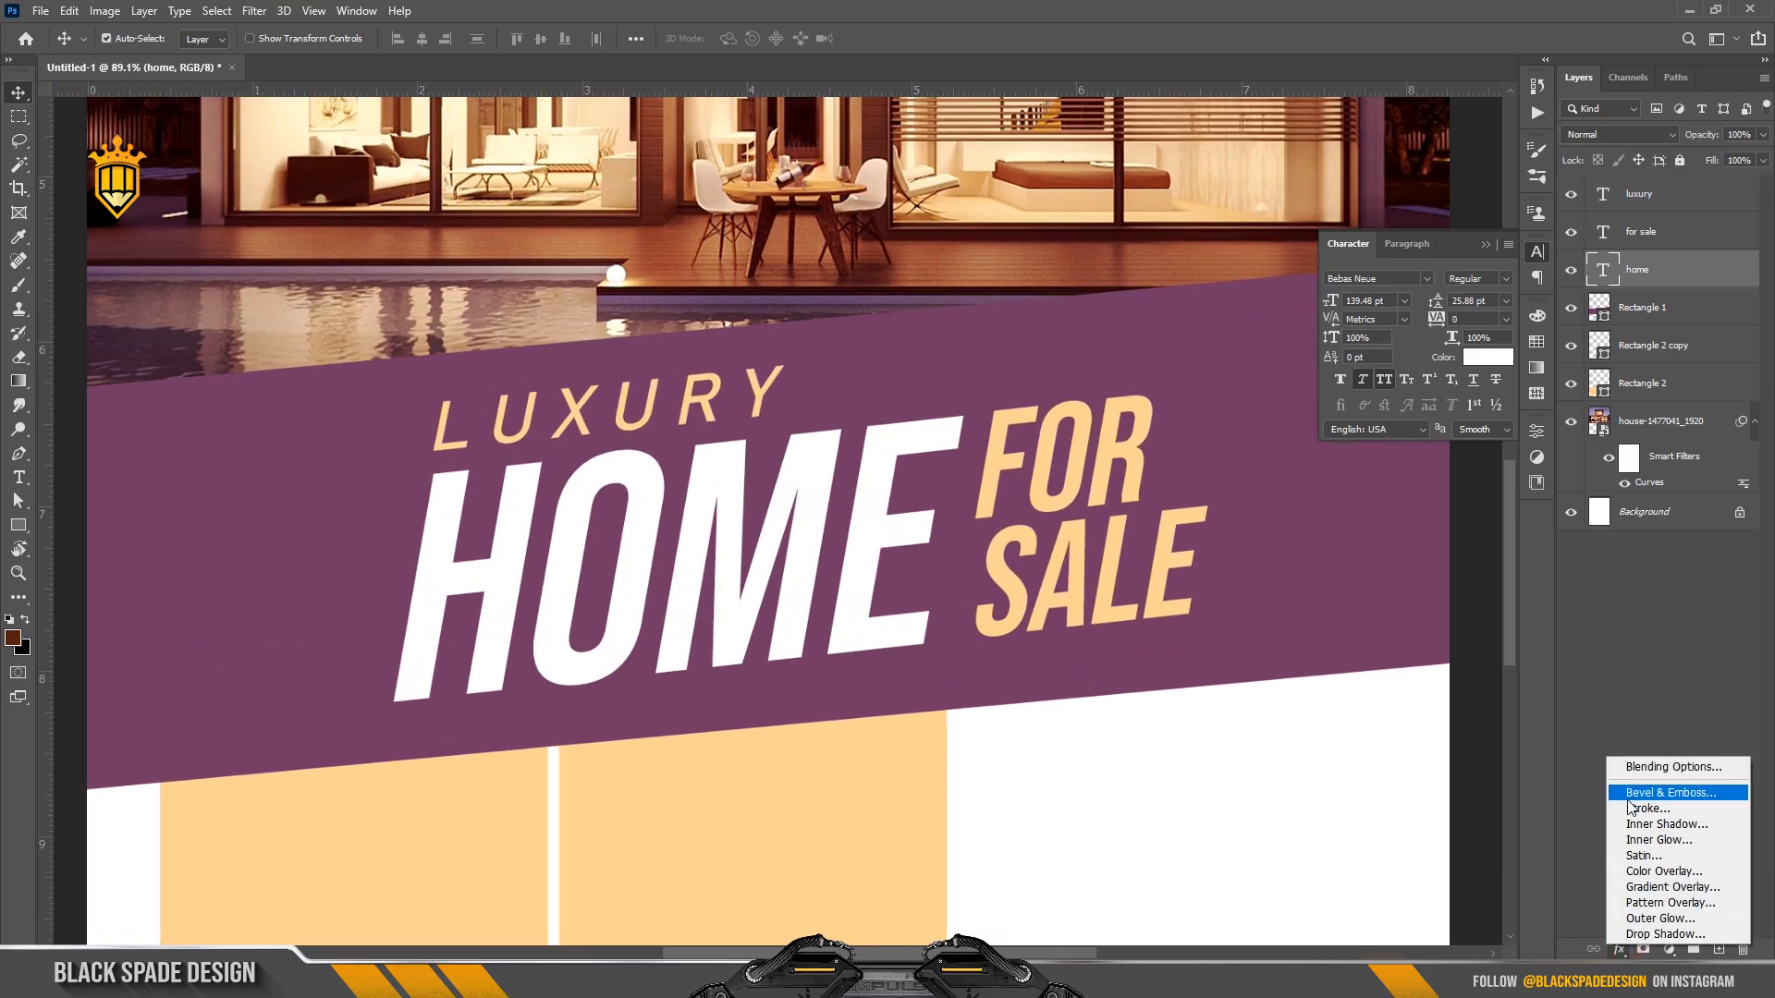
{"action": "left_click", "coordinate": [1627, 801]}
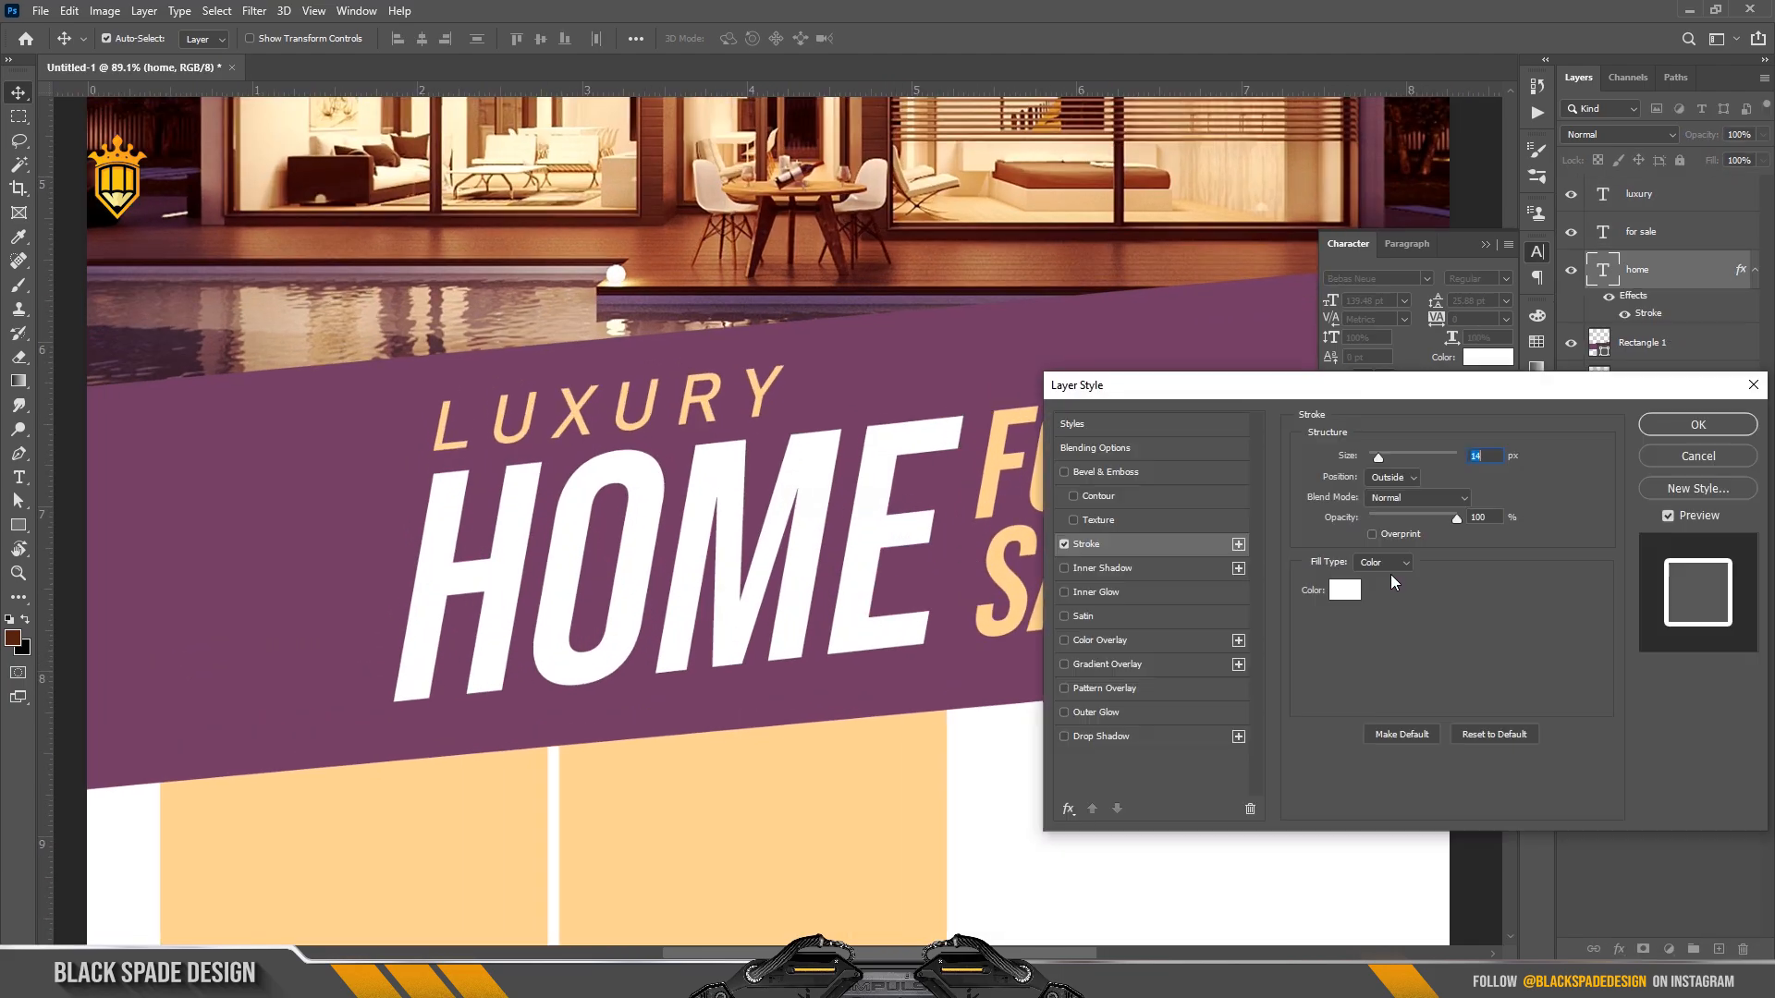
{"action": "left_click_drag", "start_coordinate": [1374, 459], "coordinate": [1370, 459]}
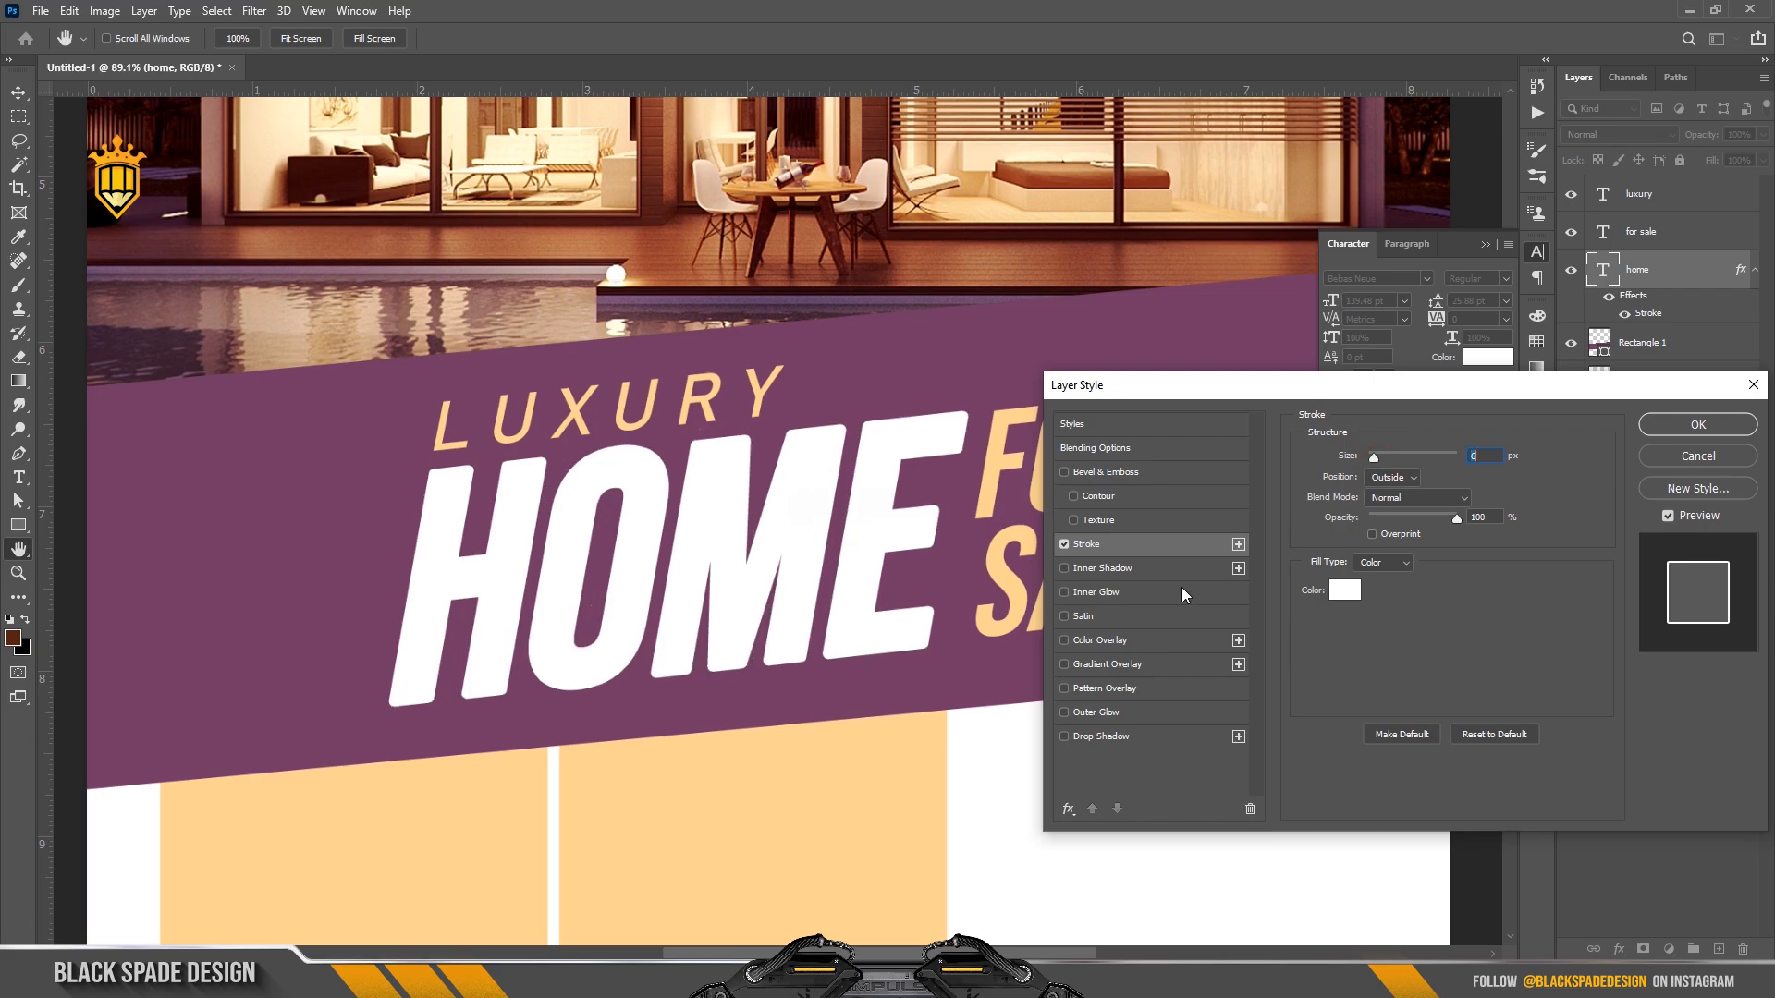
{"action": "left_click", "coordinate": [1097, 666]}
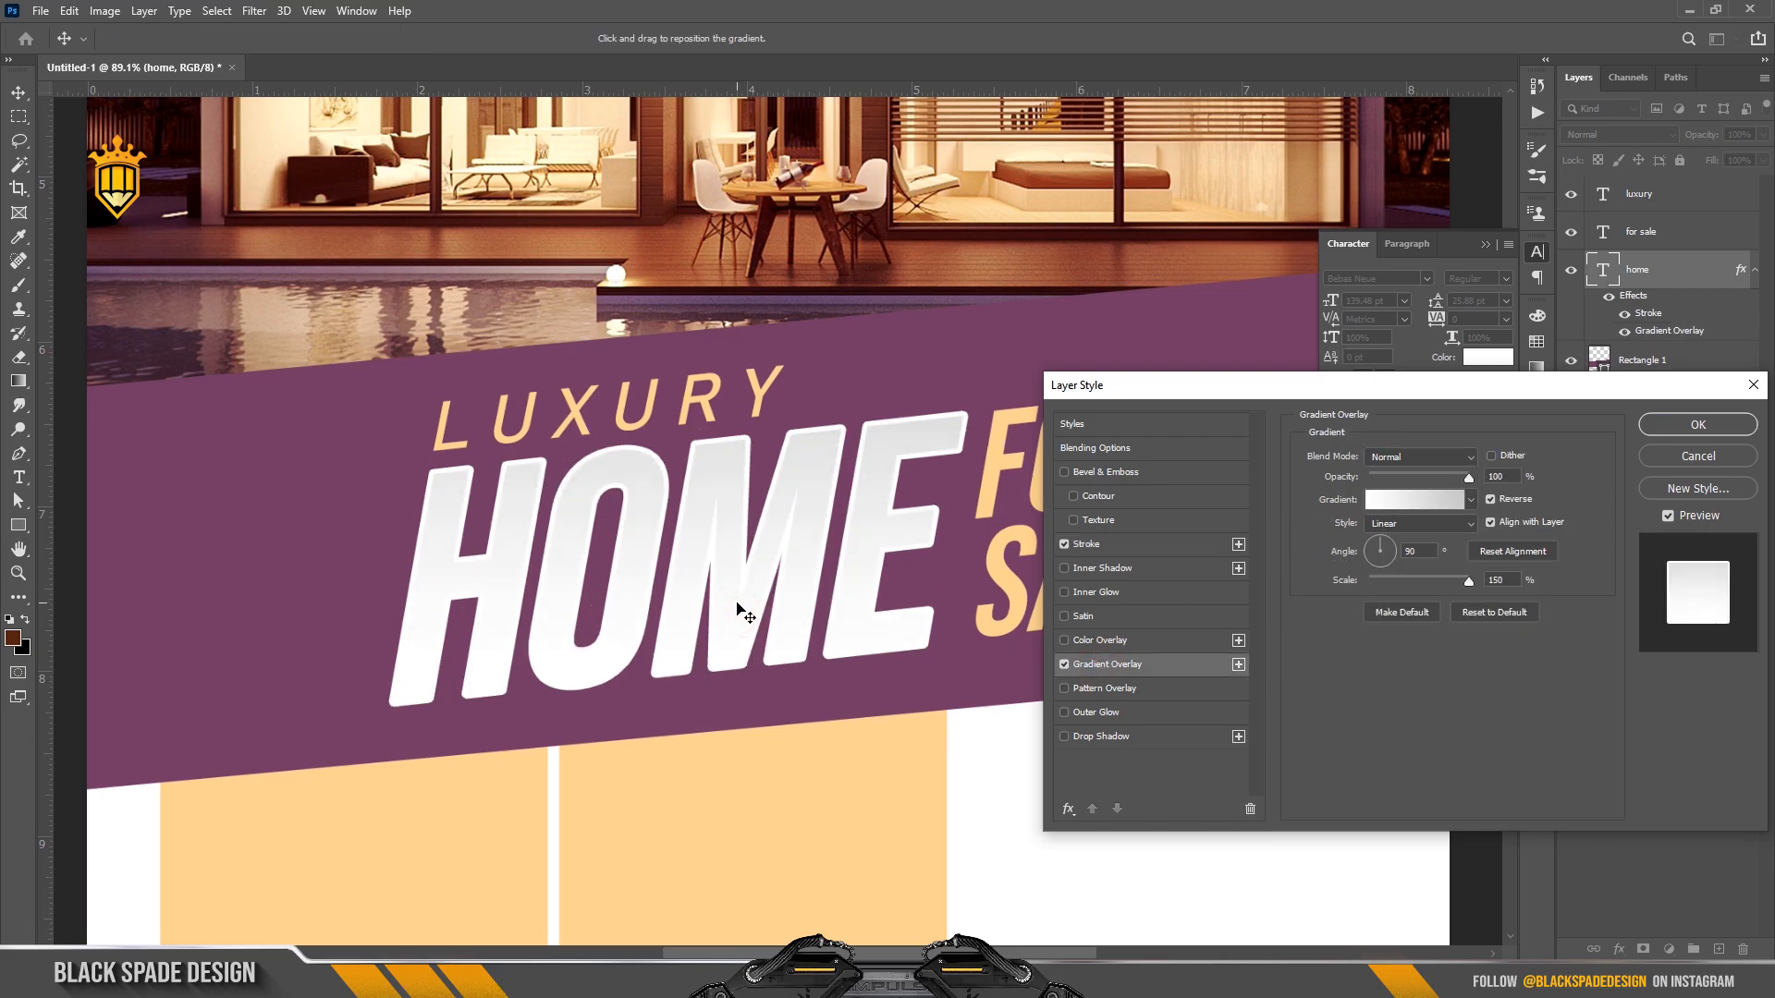
{"action": "left_click", "coordinate": [1088, 544]}
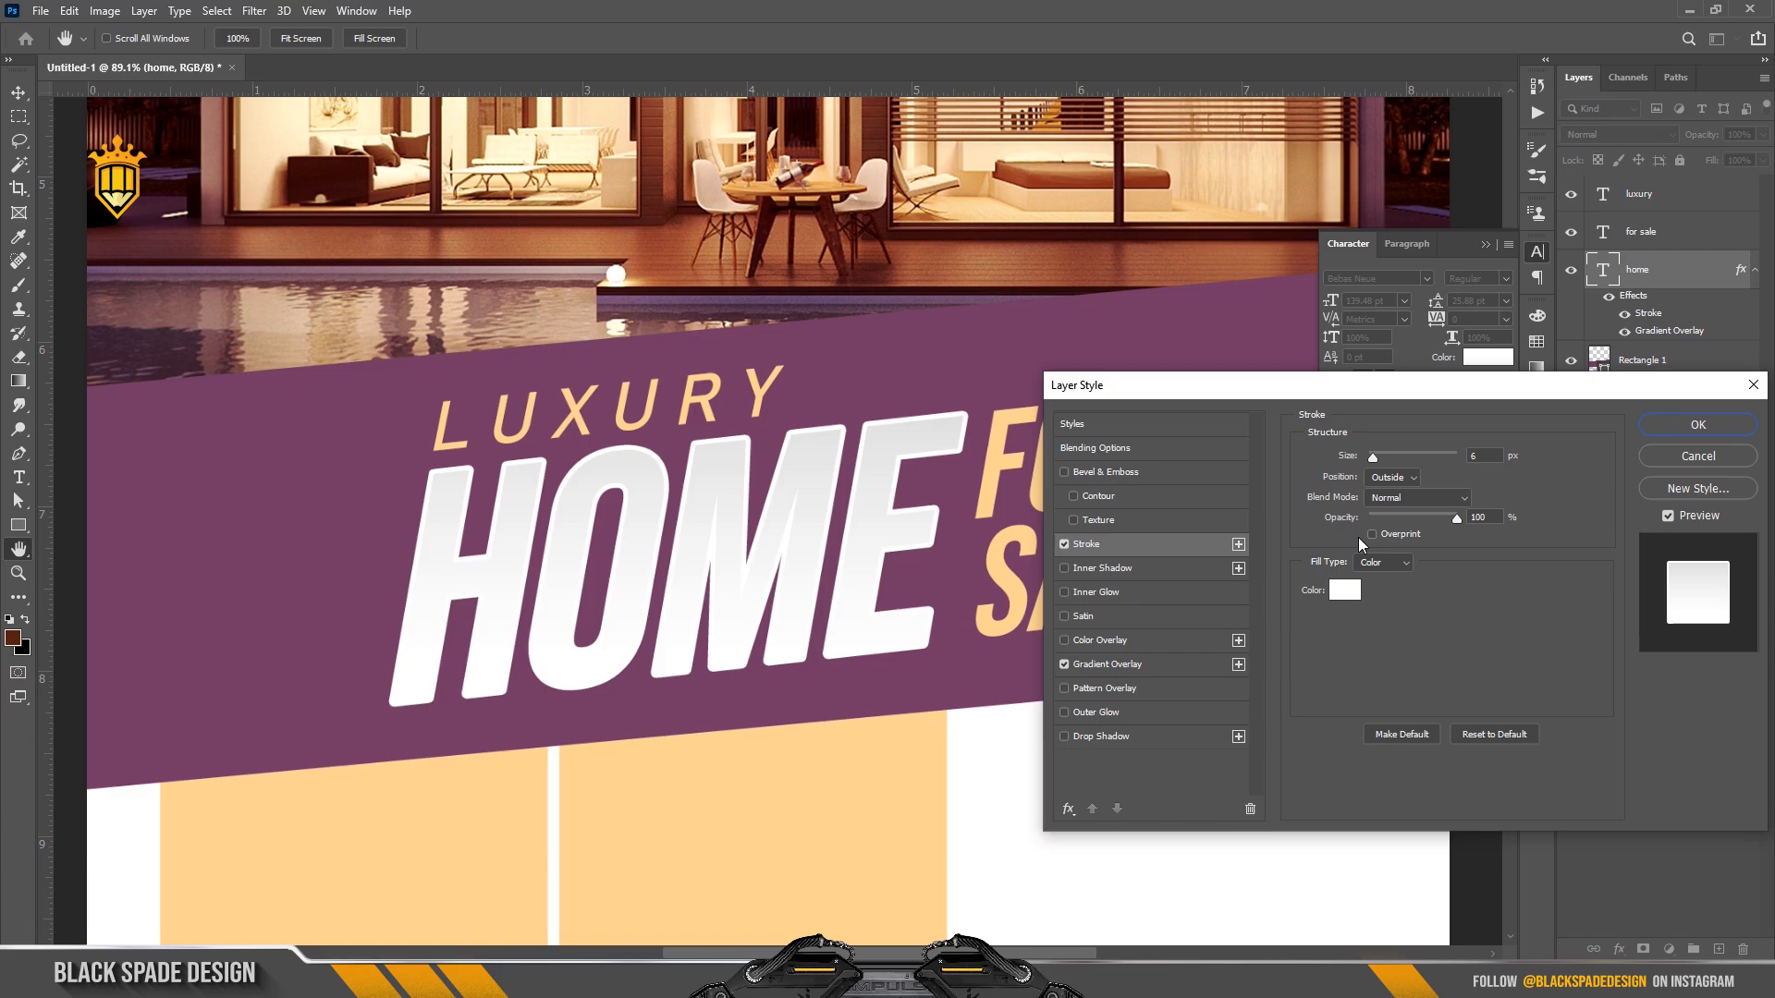
{"action": "left_click", "coordinate": [1387, 479]}
{"action": "left_click", "coordinate": [1387, 493]}
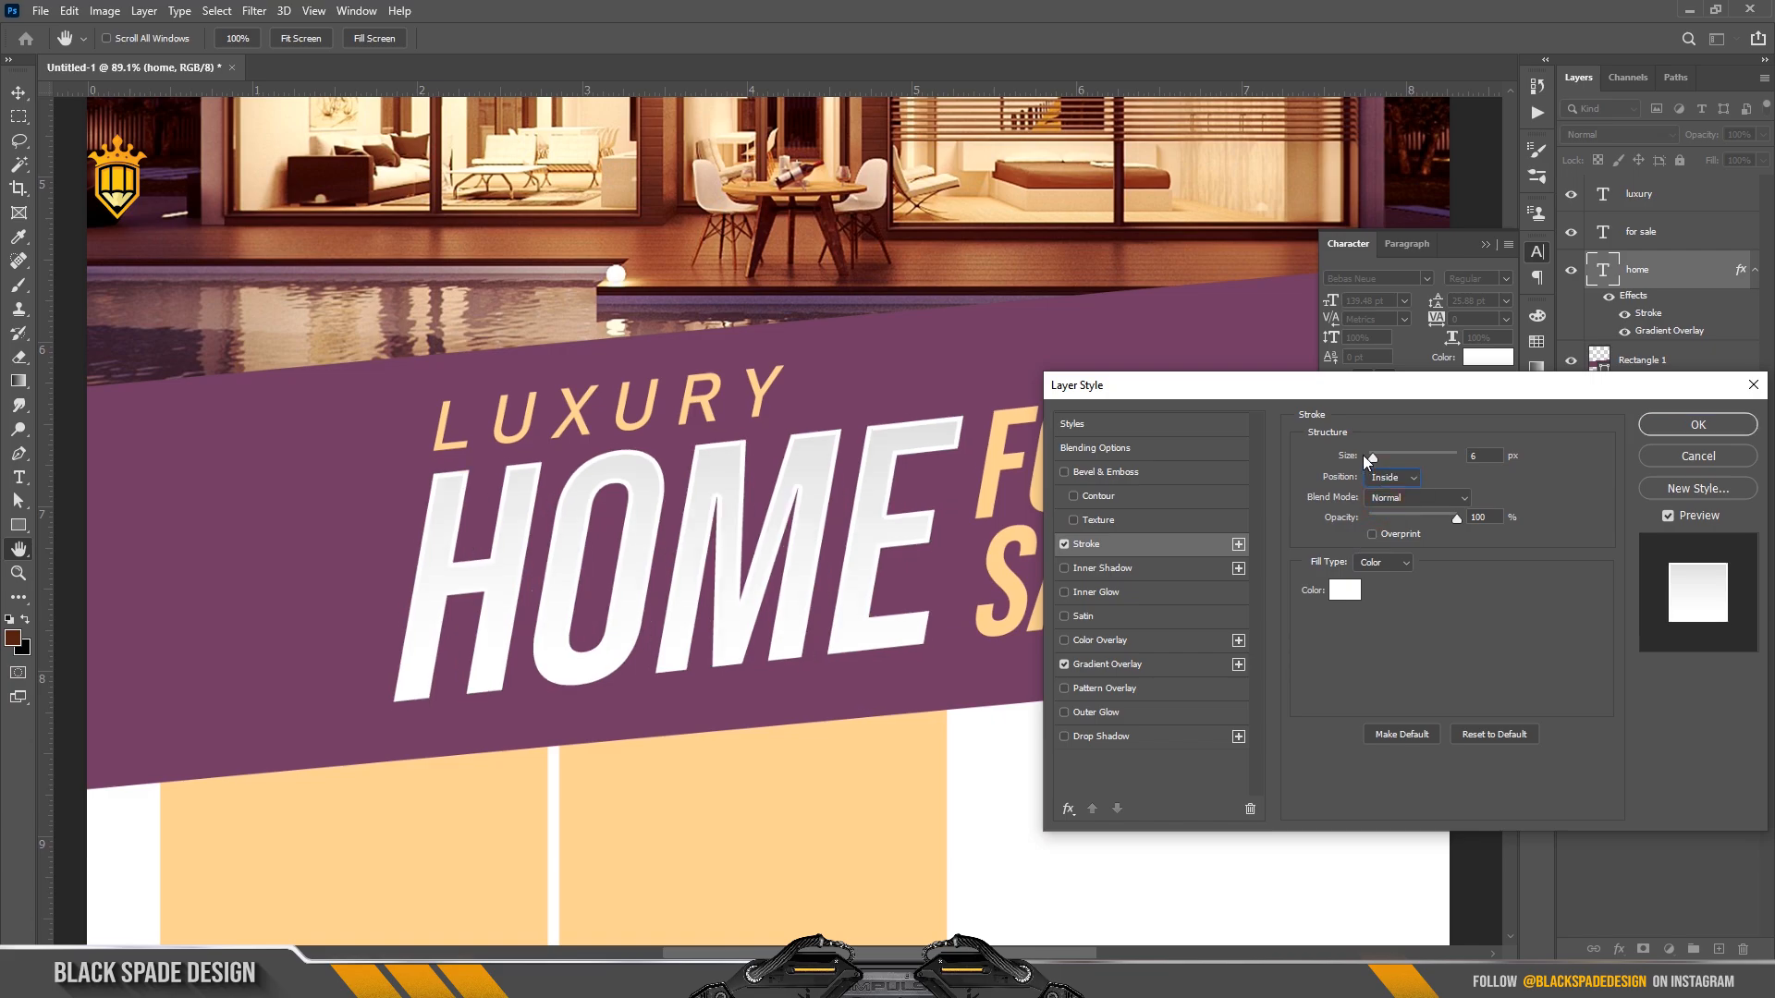
{"action": "left_click", "coordinate": [1078, 737]}
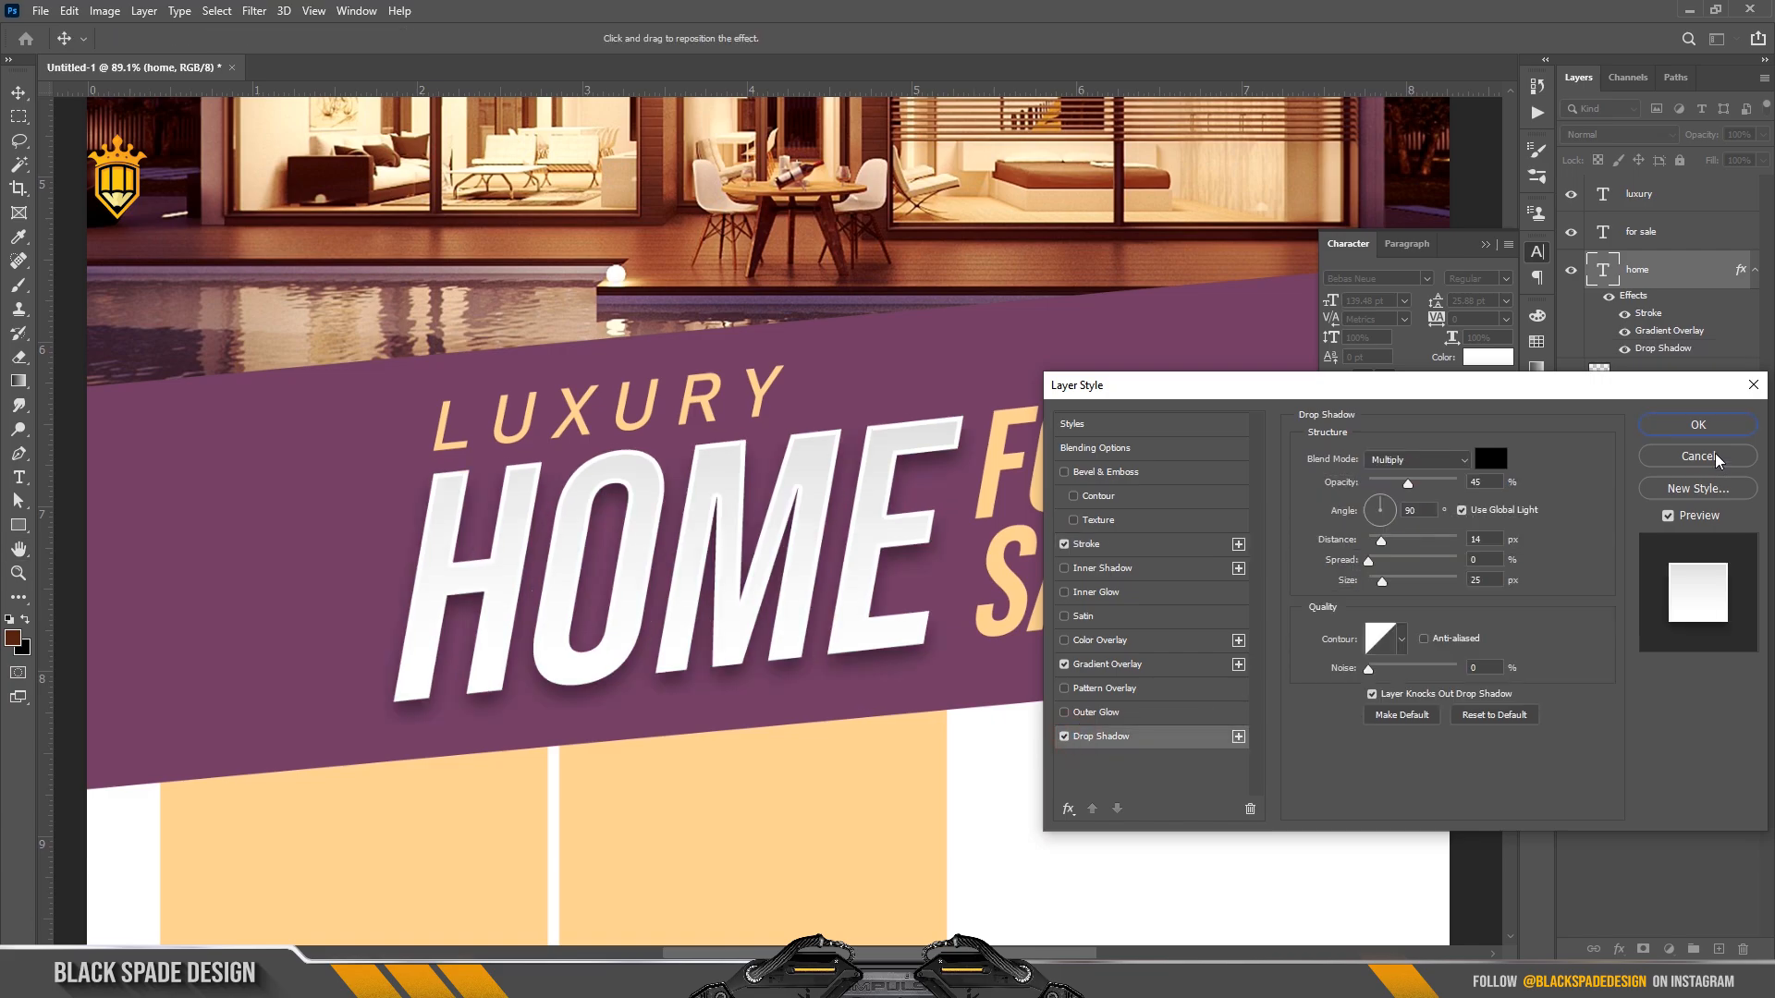
{"action": "left_click", "coordinate": [1698, 424]}
{"action": "scroll", "coordinate": [681, 508], "scroll_direction": "down", "scroll_amount": 3}
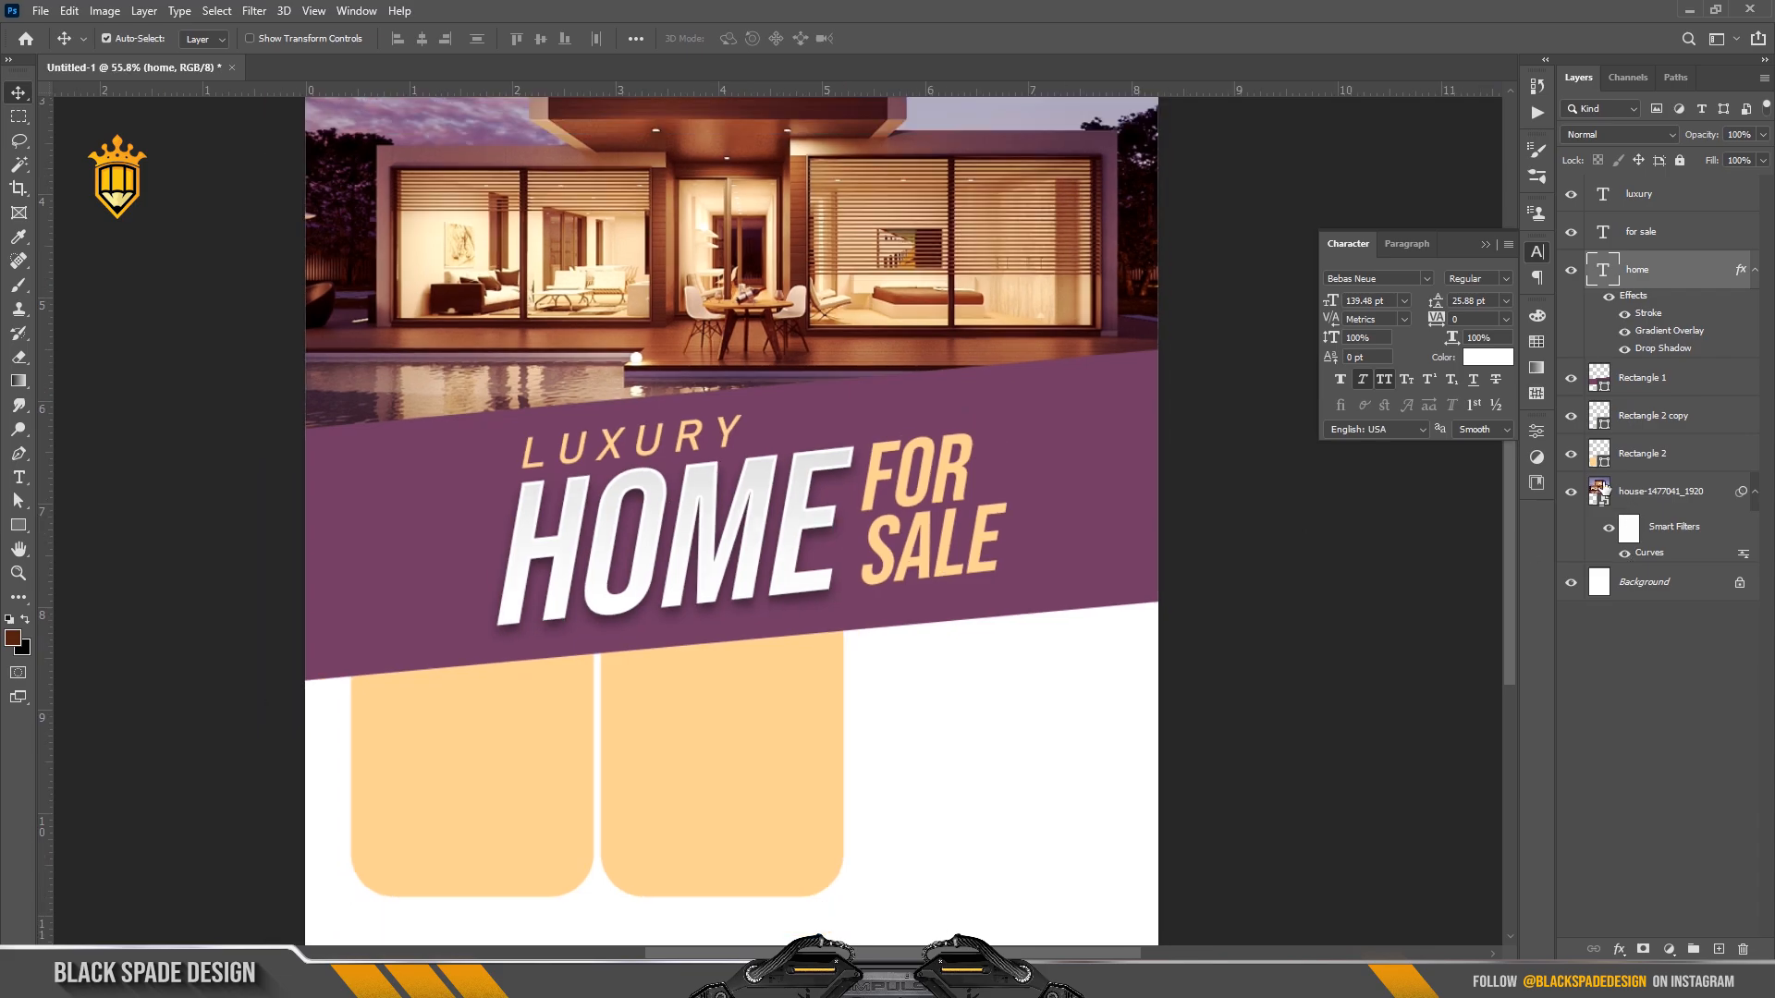
Place the house photo above the purple band, enlarged and positioned over it.
{"action": "left_click", "coordinate": [1063, 478]}
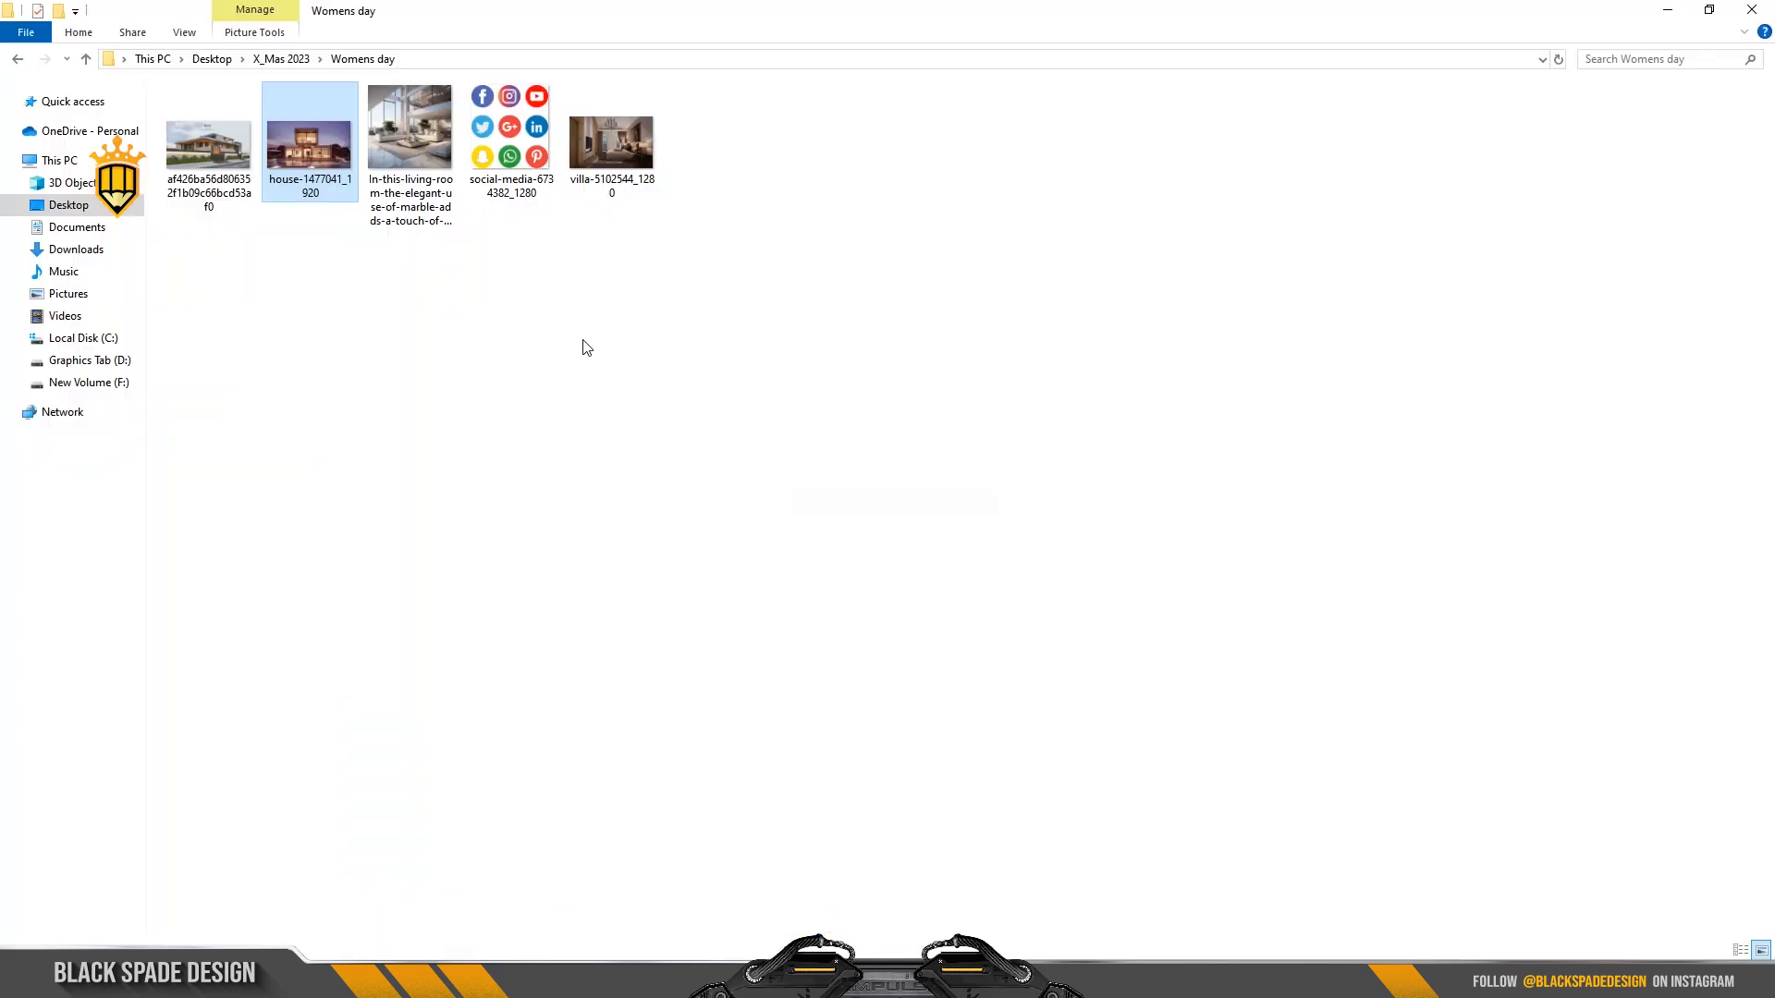
{"action": "left_click_drag", "start_coordinate": [218, 162], "coordinate": [793, 549]}
{"action": "scroll", "coordinate": [967, 399], "scroll_direction": "down", "scroll_amount": 3}
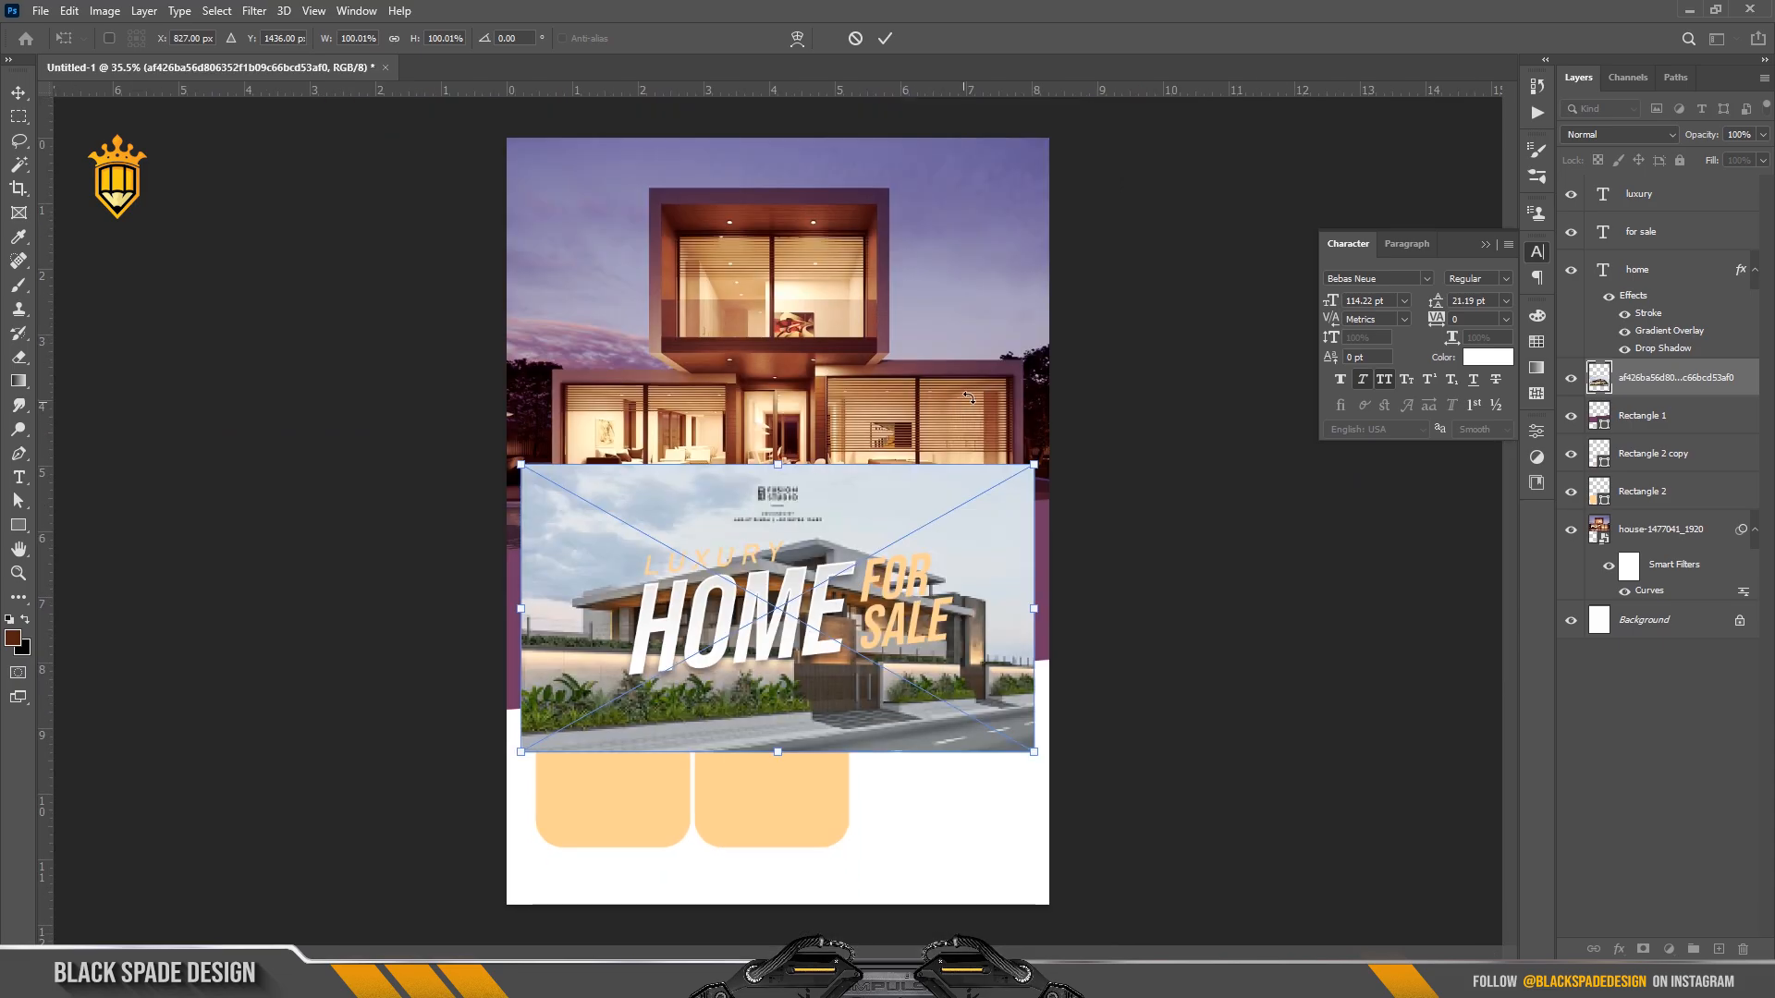
{"action": "left_click_drag", "start_coordinate": [1027, 471], "coordinate": [1067, 445]}
{"action": "left_click_drag", "start_coordinate": [935, 638], "coordinate": [935, 614]}
{"action": "key", "text": "Return"}
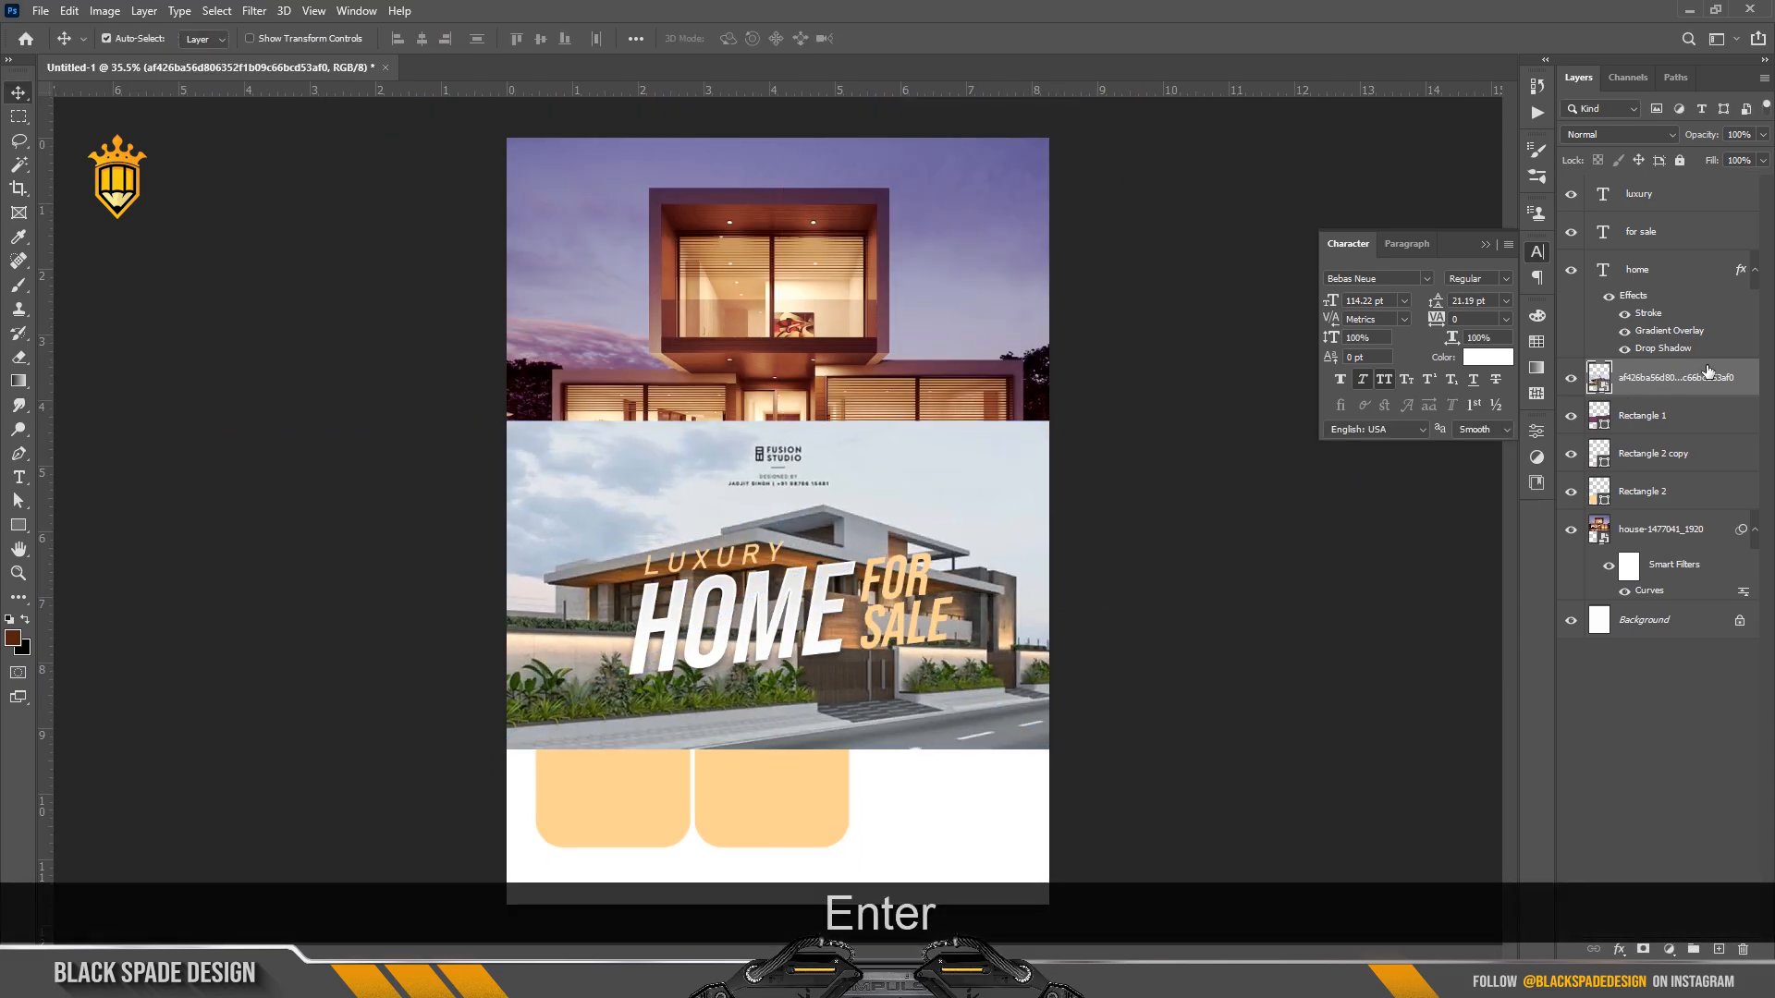
Clip the photo to the purple band, blend it in Luminosity mode at 16% opacity.
{"action": "right_click", "coordinate": [1706, 379]}
{"action": "left_click", "coordinate": [1590, 574]}
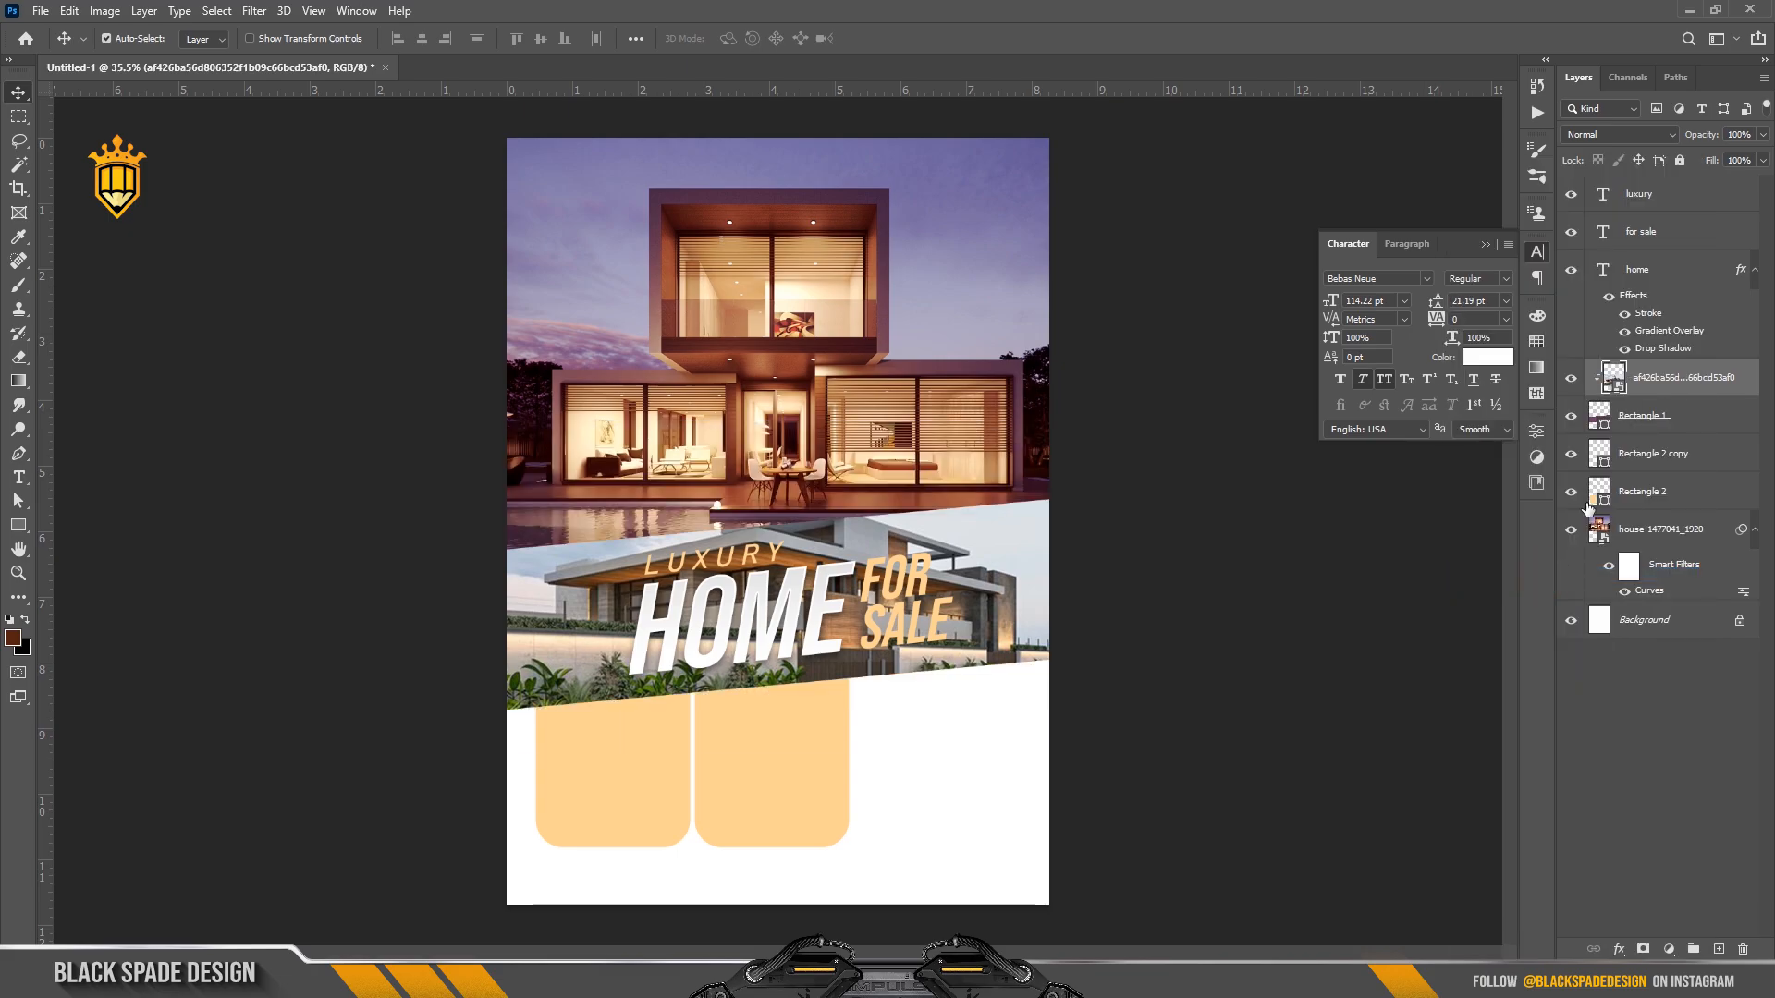
{"action": "left_click", "coordinate": [1618, 137]}
{"action": "left_click", "coordinate": [1587, 584]}
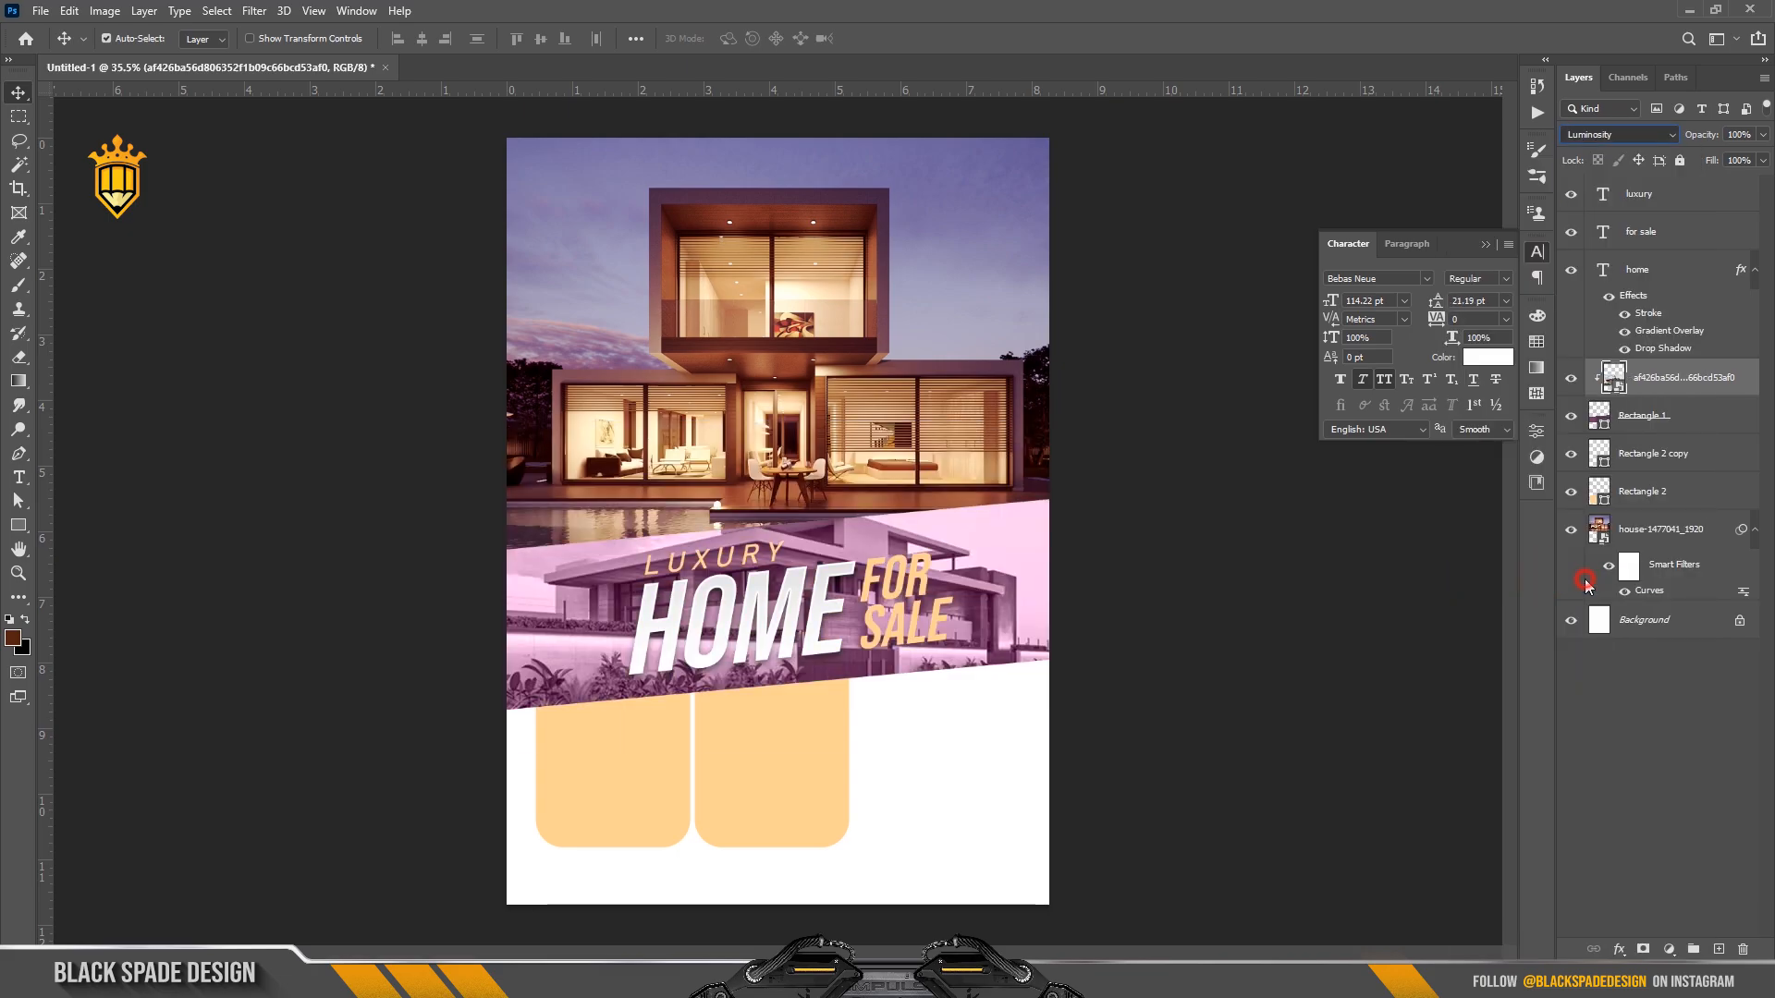
{"action": "left_click_drag", "start_coordinate": [1697, 138], "coordinate": [1619, 129]}
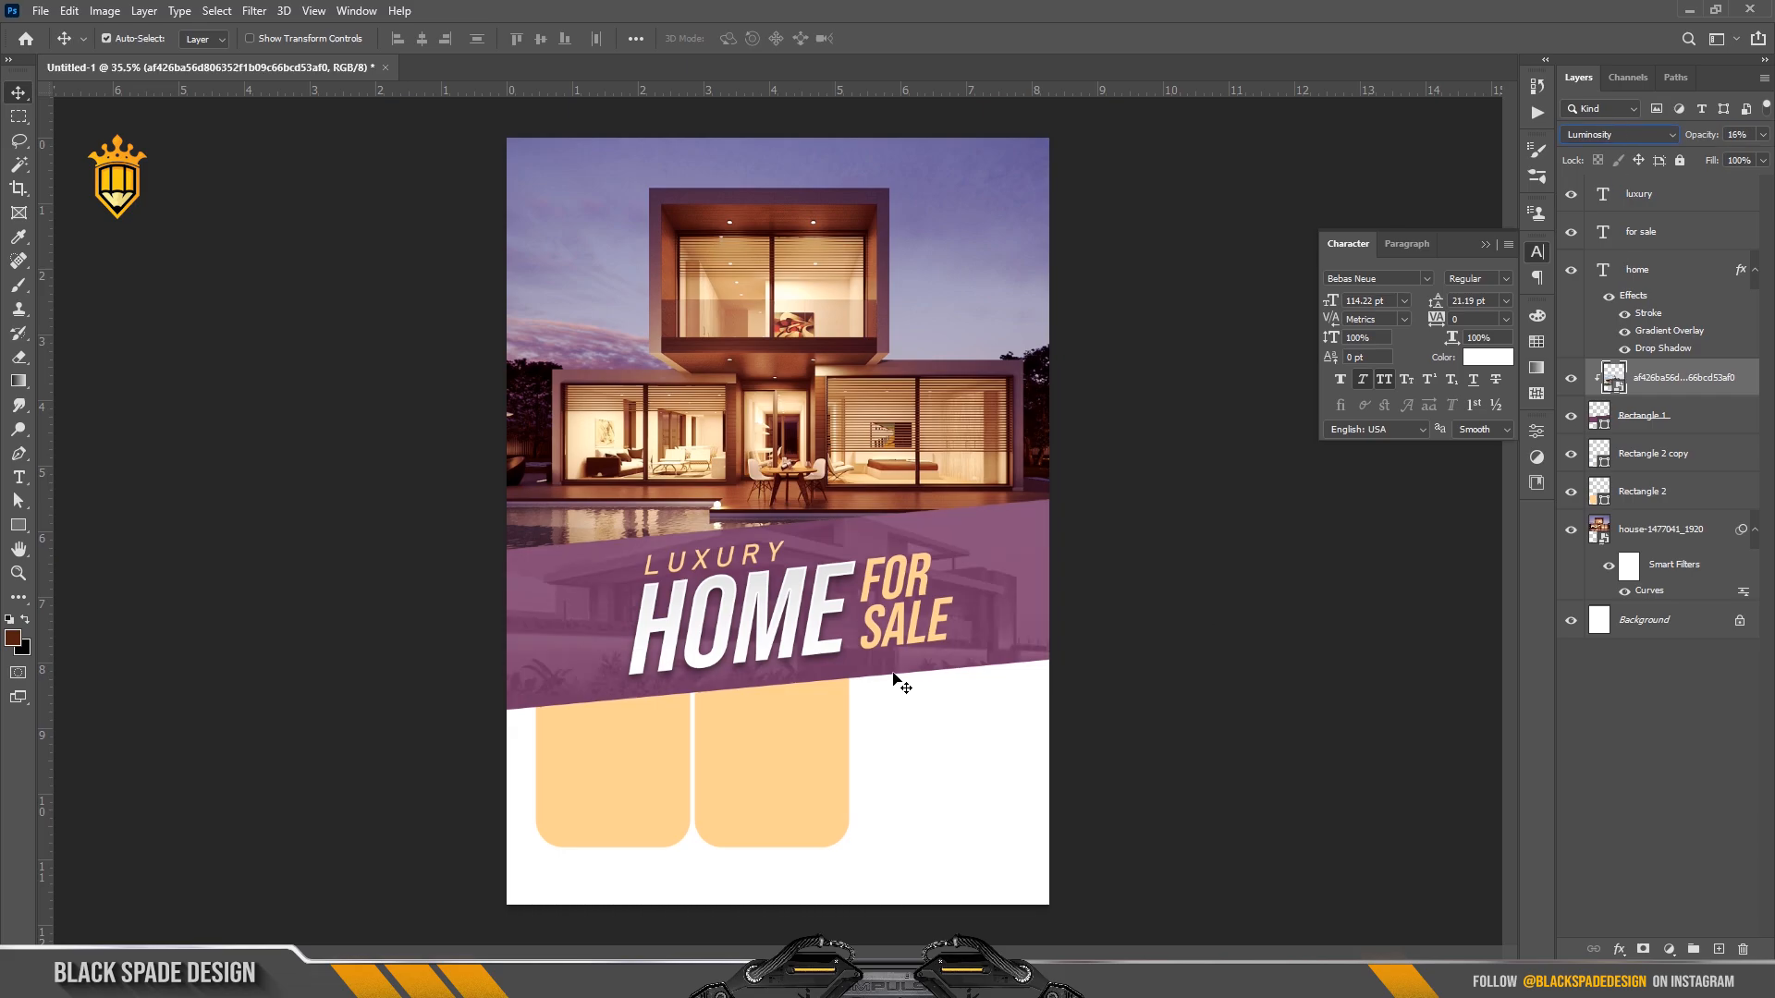
Fade the band's house texture to 12% opacity and change the band to a darker purple.
{"action": "left_click", "coordinate": [789, 617]}
{"action": "scroll", "coordinate": [790, 617], "scroll_direction": "up", "scroll_amount": 5}
{"action": "left_click_drag", "start_coordinate": [782, 645], "coordinate": [783, 616]}
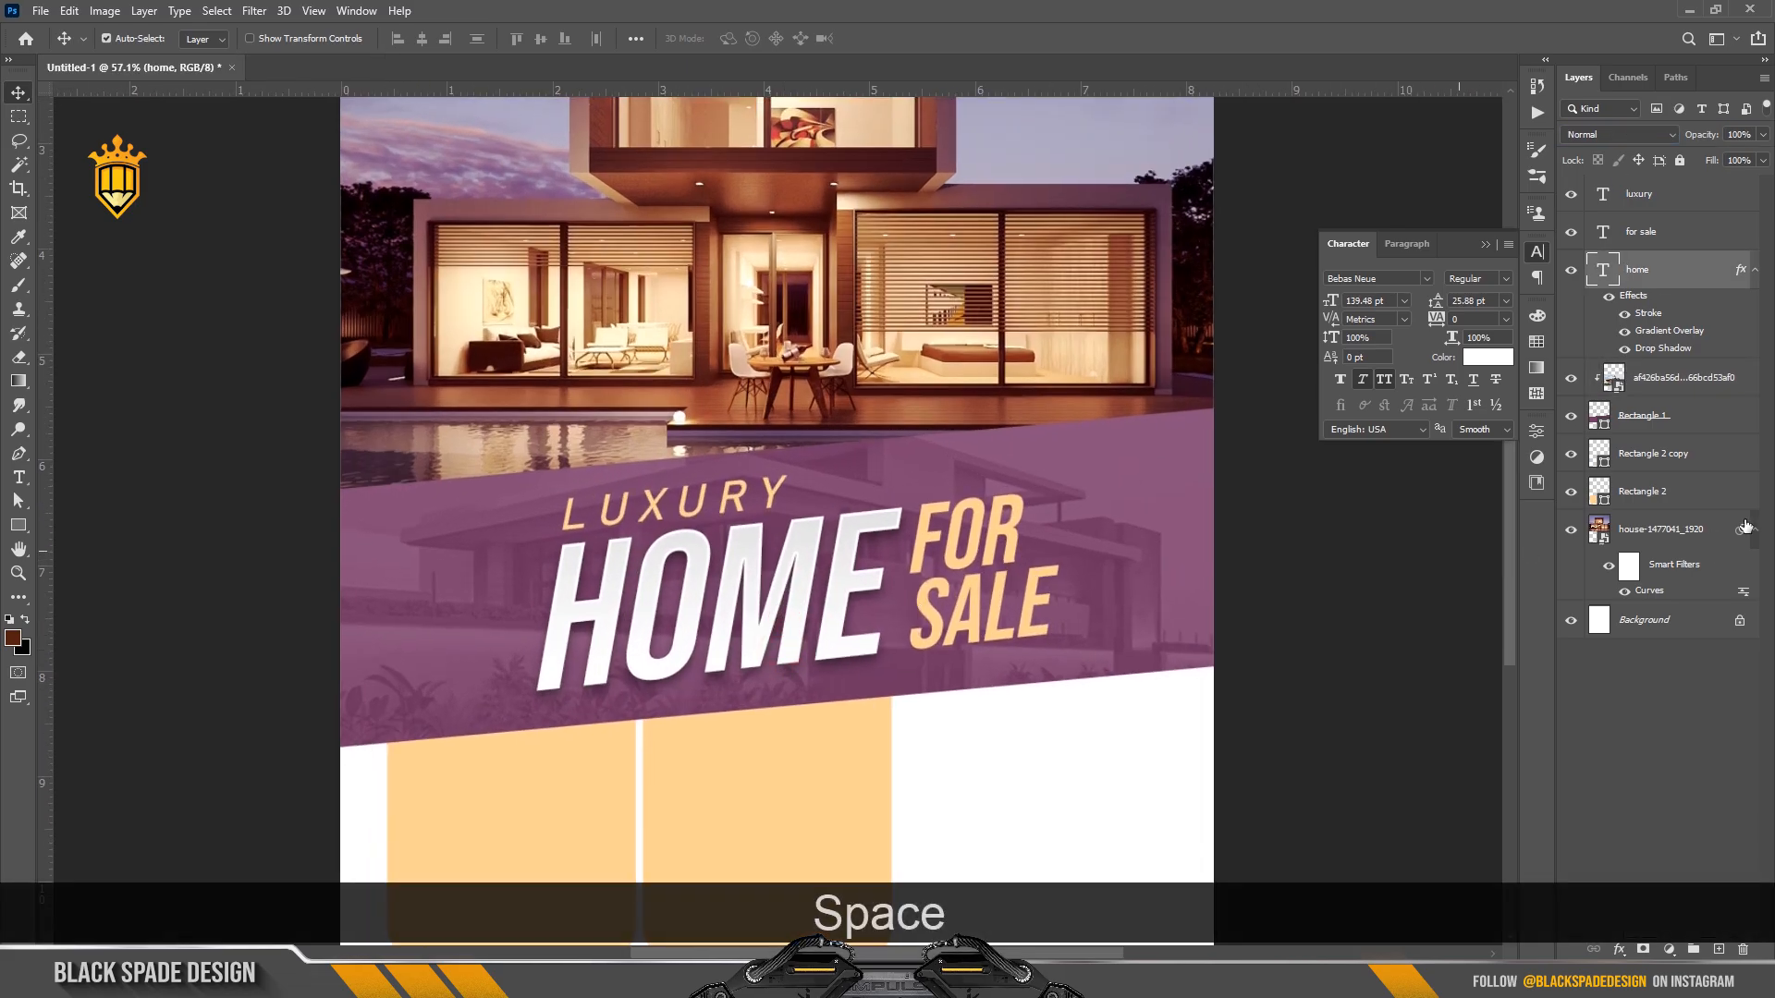
{"action": "left_click", "coordinate": [1640, 372]}
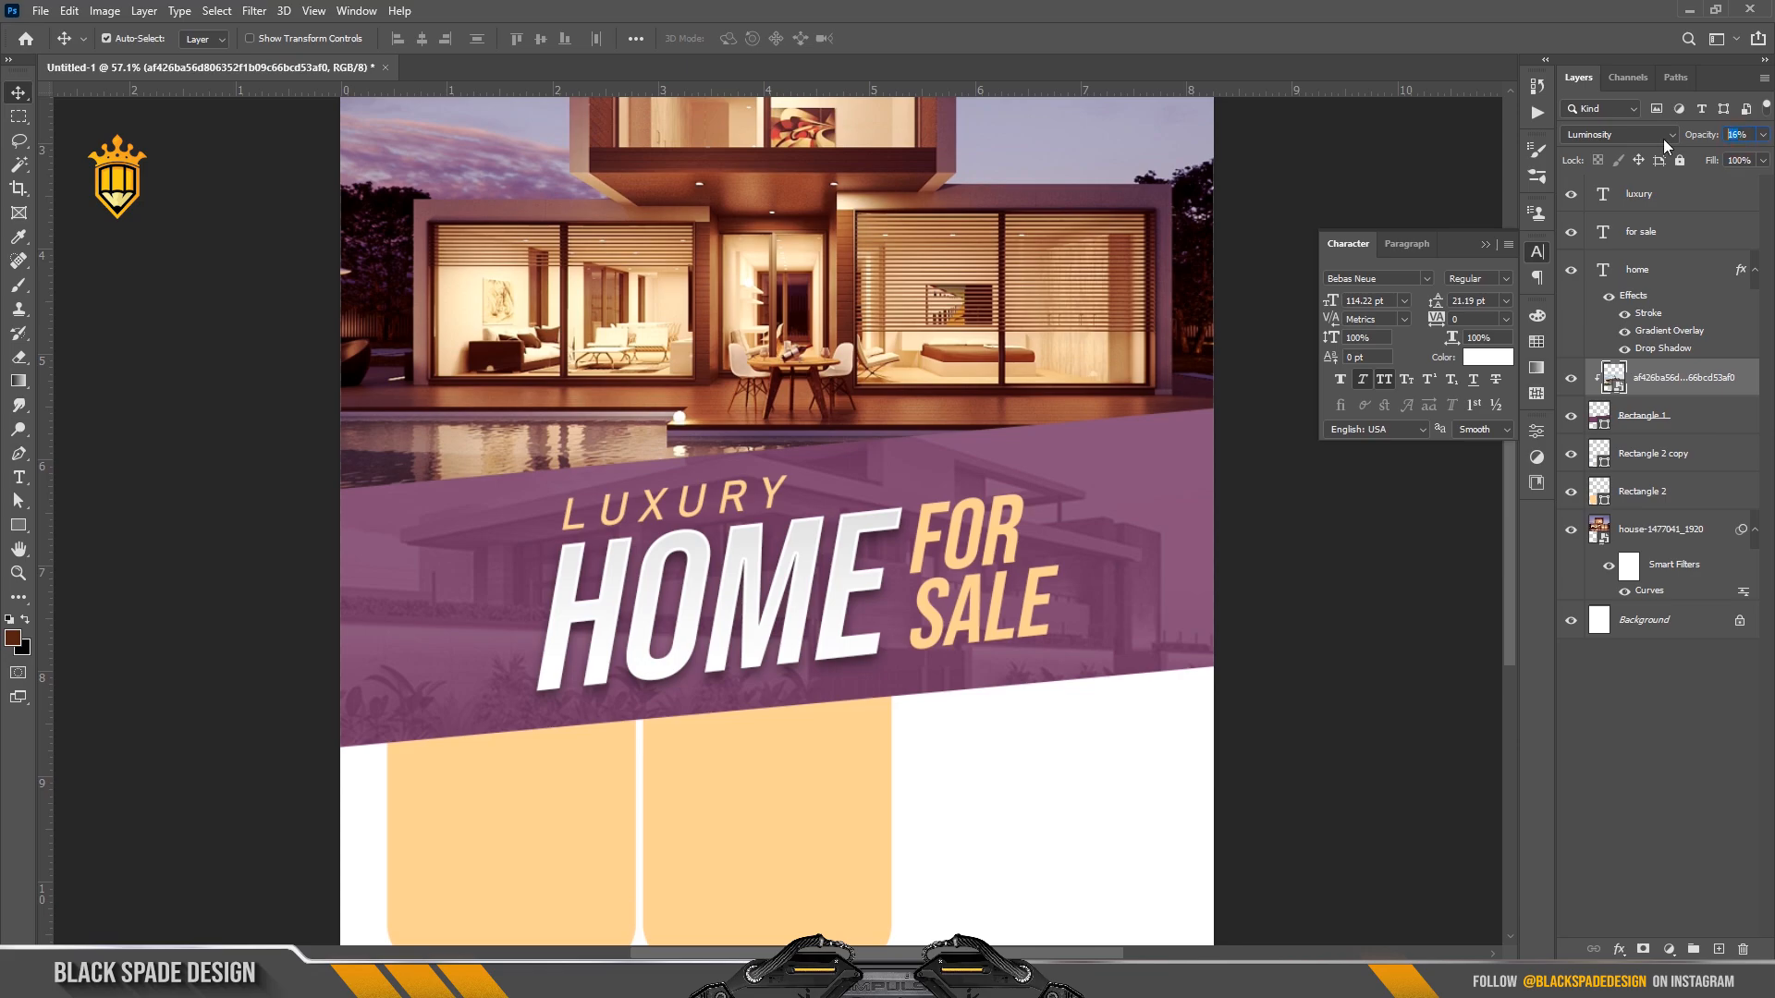
{"action": "type", "text": "12"}
{"action": "key", "text": "Return"}
{"action": "double_click", "coordinate": [1603, 427]}
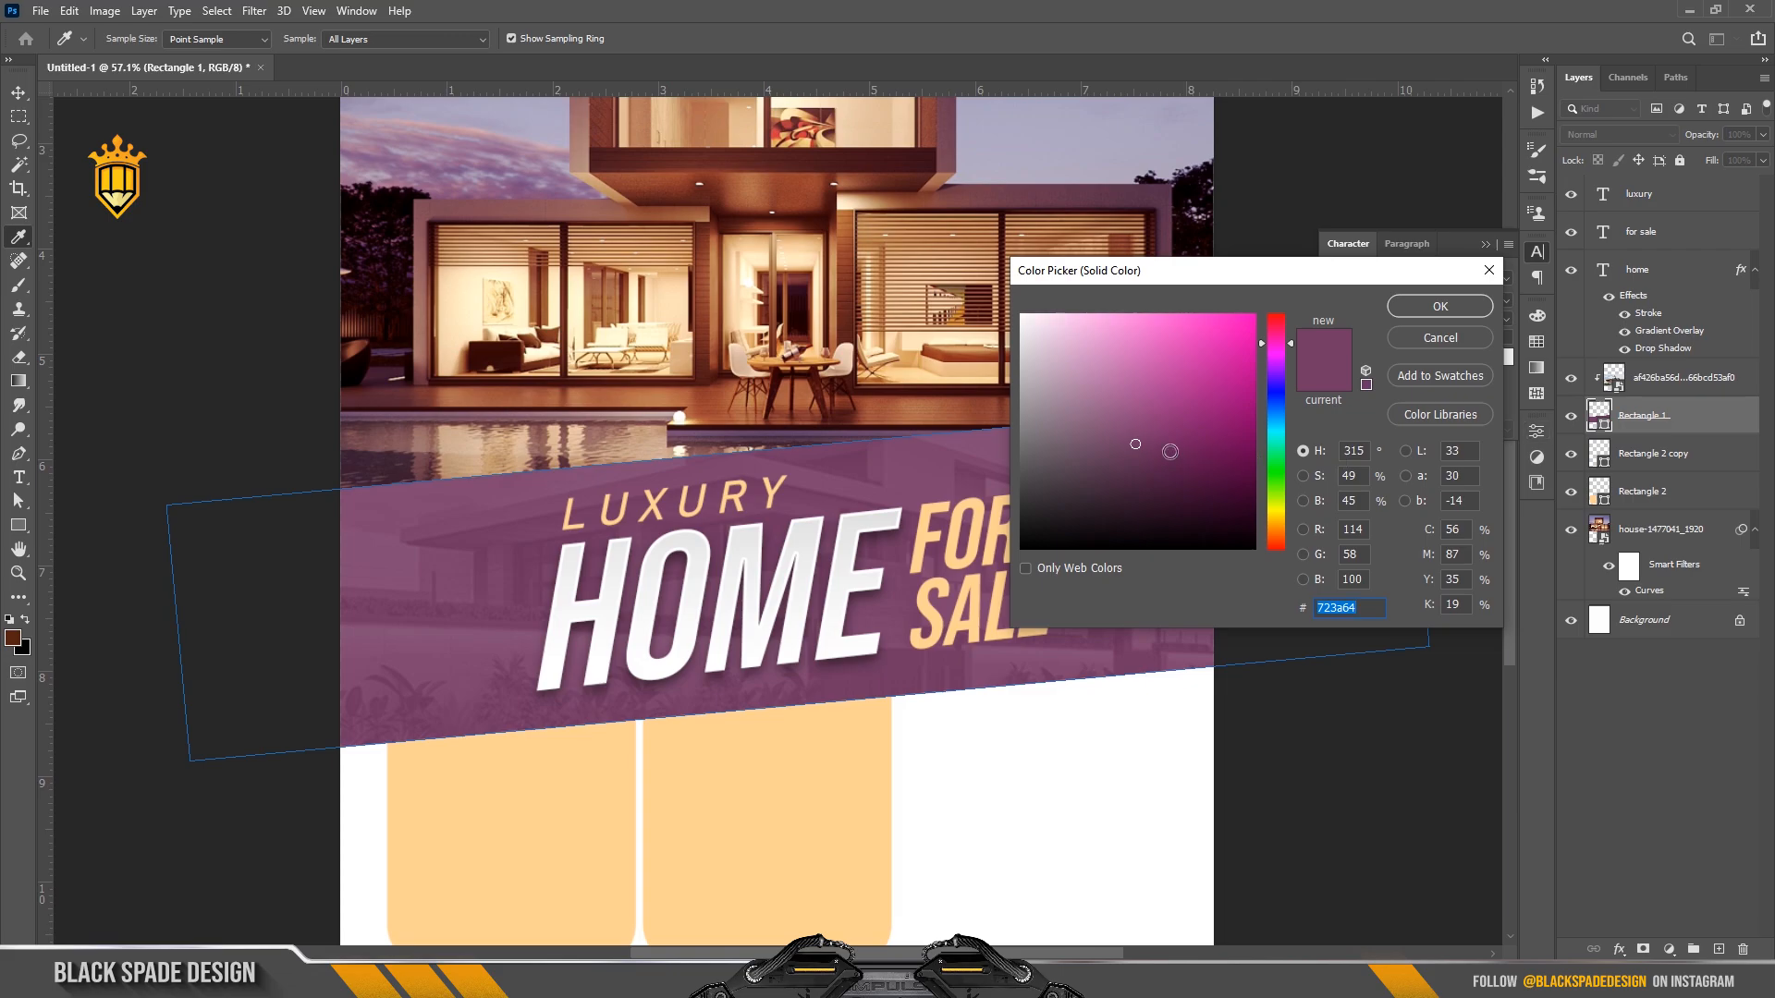
{"action": "left_click", "coordinate": [1167, 449]}
{"action": "left_click", "coordinate": [1440, 307]}
Bring the peach panels into view and select the second peach panel.
{"action": "scroll", "coordinate": [767, 532], "scroll_direction": "down", "scroll_amount": 4}
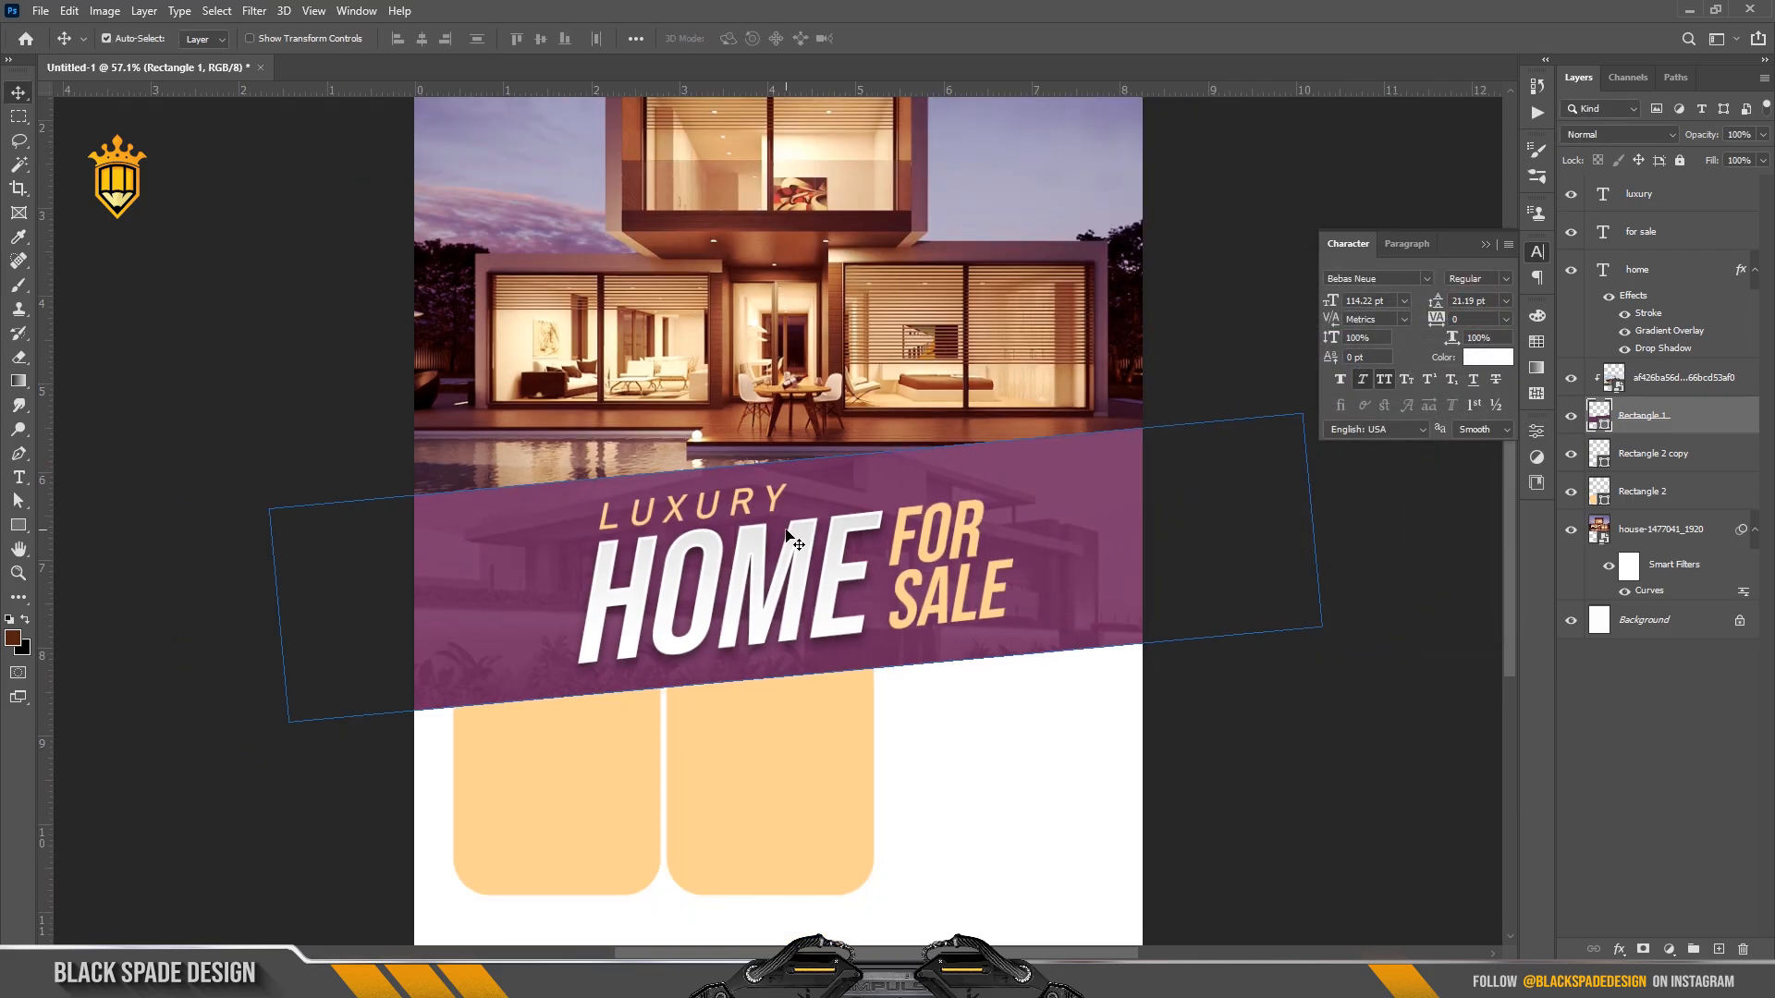
{"action": "scroll", "coordinate": [768, 749], "scroll_direction": "up", "scroll_amount": 2}
{"action": "left_click_drag", "start_coordinate": [761, 741], "coordinate": [899, 601]}
{"action": "scroll", "coordinate": [804, 670], "scroll_direction": "up", "scroll_amount": 2}
{"action": "left_click", "coordinate": [681, 685]}
{"action": "scroll", "coordinate": [899, 601], "scroll_direction": "up", "scroll_amount": 1}
Move the third peach panel up, widen it slightly and shorten its height.
{"action": "scroll", "coordinate": [897, 636], "scroll_direction": "up", "scroll_amount": 1}
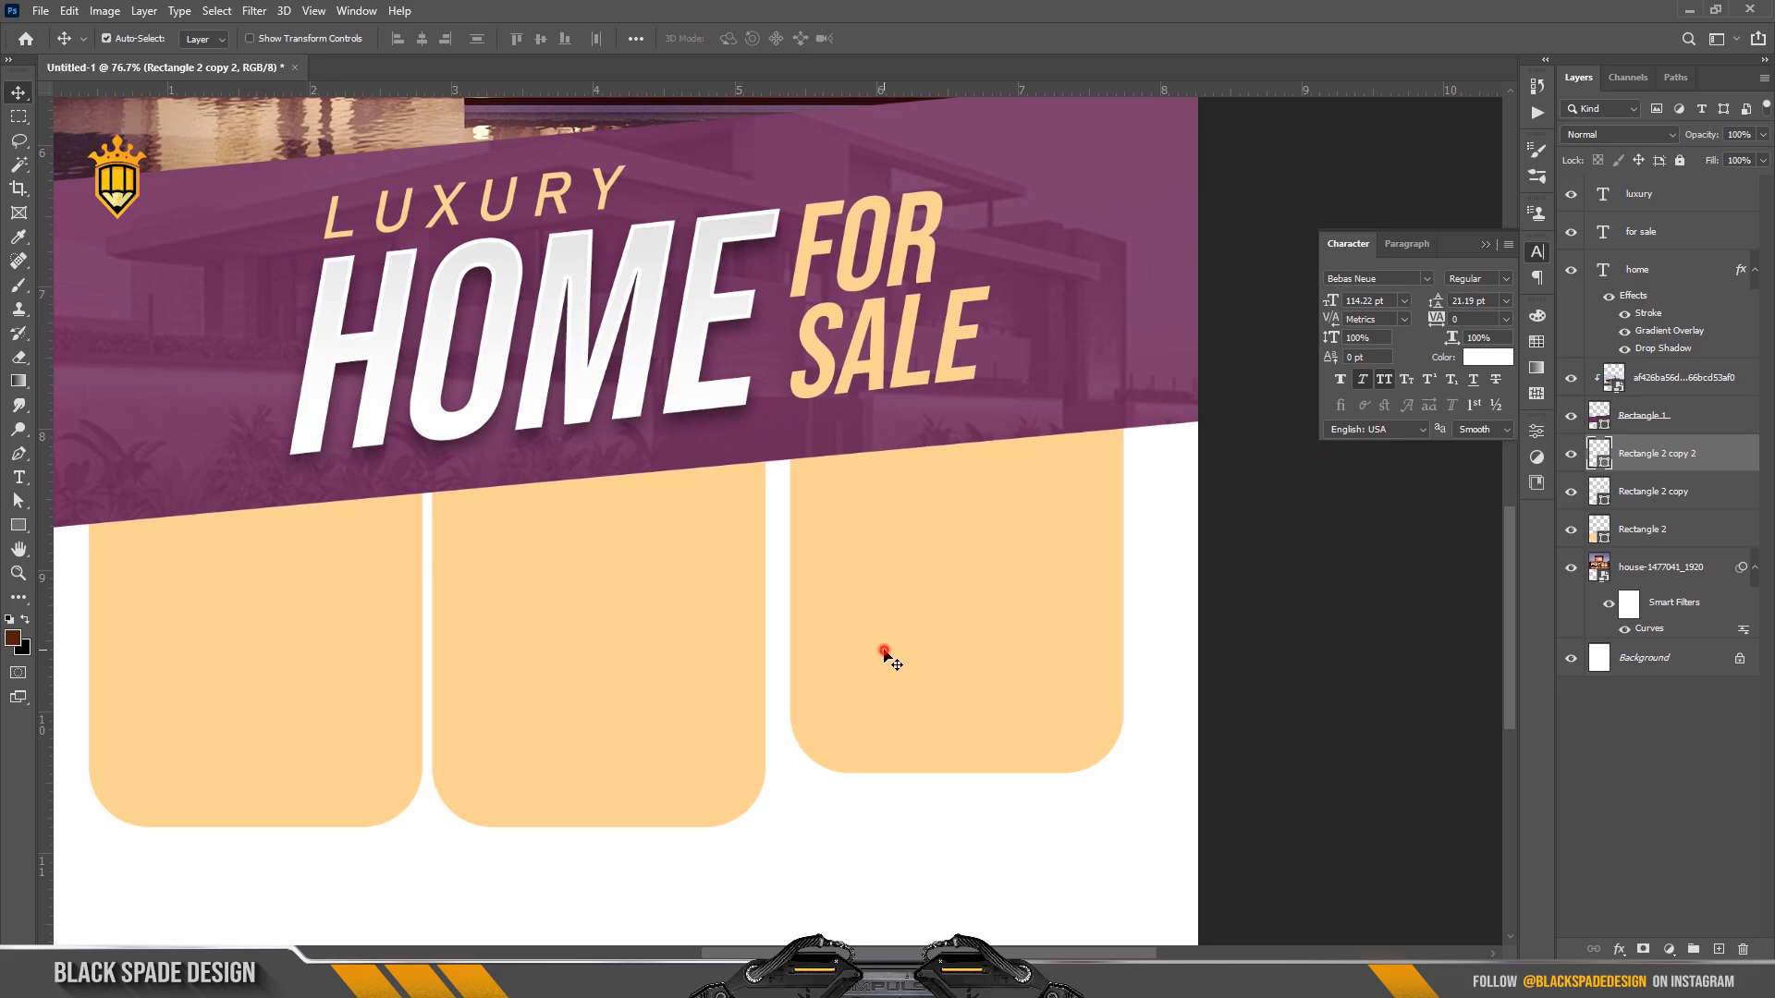
{"action": "left_click_drag", "start_coordinate": [883, 652], "coordinate": [884, 606]}
{"action": "scroll", "coordinate": [882, 606], "scroll_direction": "down", "scroll_amount": 1}
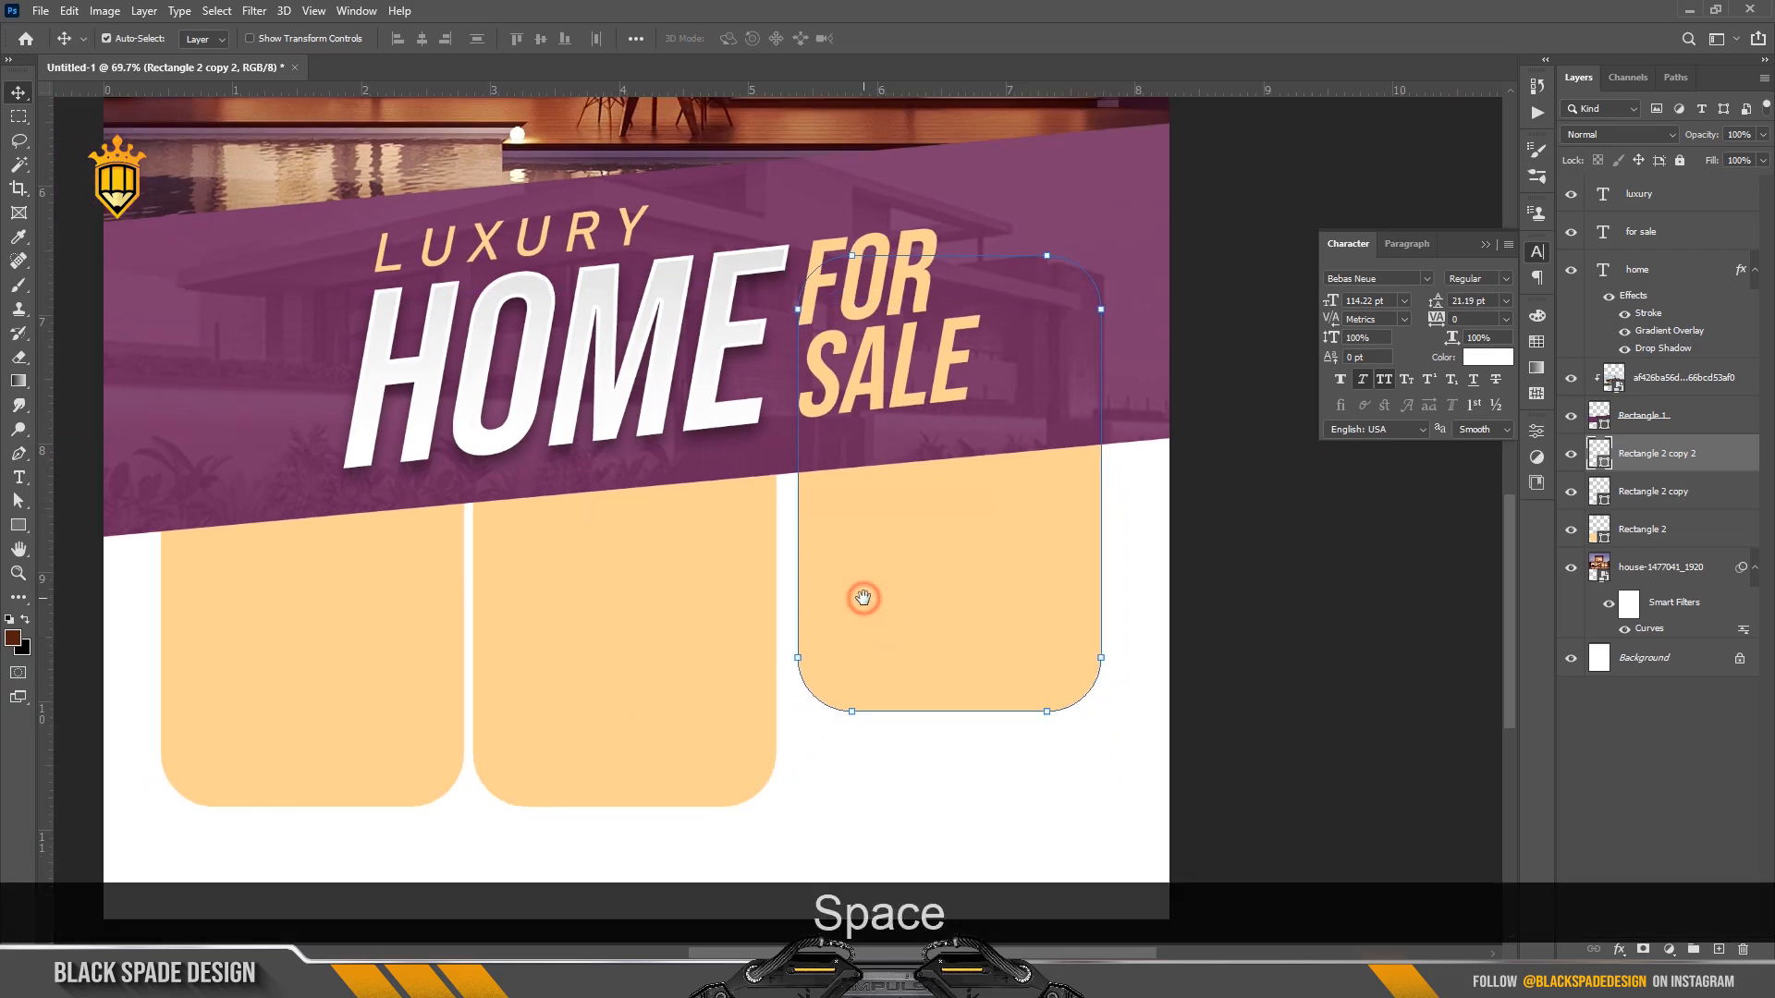
{"action": "key", "text": "ctrl+t"}
{"action": "left_click_drag", "start_coordinate": [1100, 484], "coordinate": [1108, 485]}
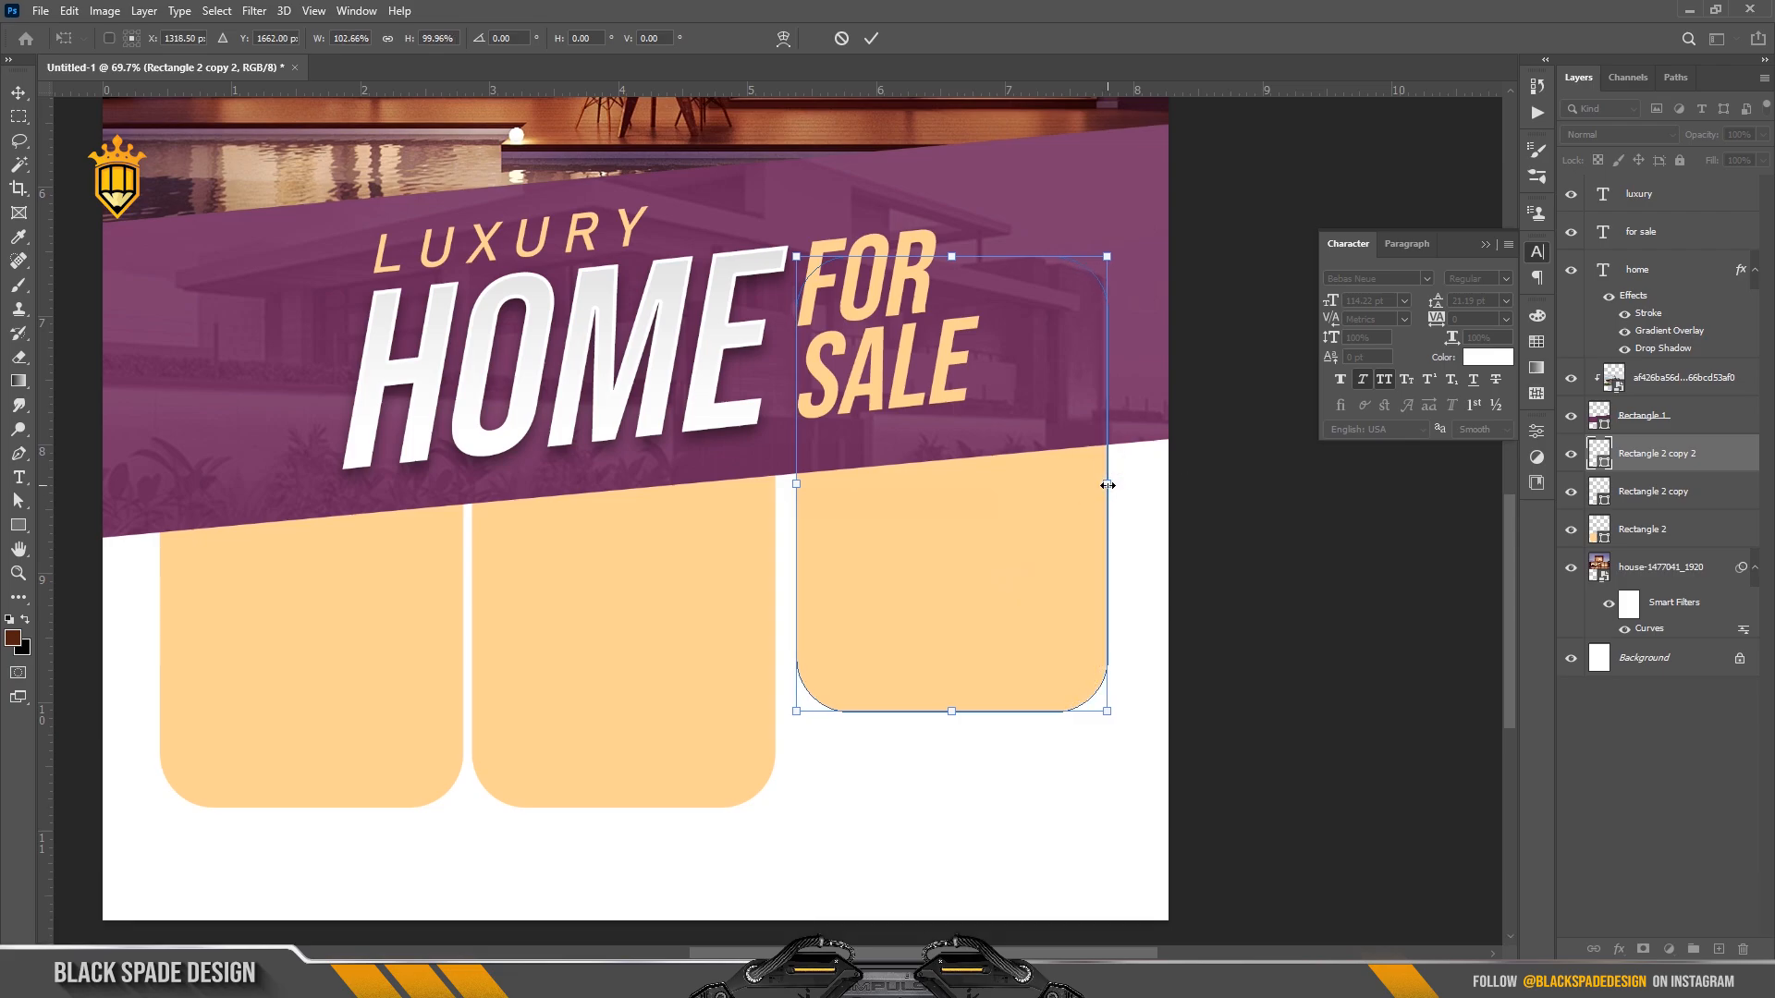
{"action": "left_click_drag", "start_coordinate": [960, 718], "coordinate": [954, 685]}
{"action": "key", "text": "Return"}
Make the two left peach panels taller to match.
{"action": "key", "text": "space"}
{"action": "left_click_drag", "start_coordinate": [544, 694], "coordinate": [772, 597]}
{"action": "left_click_drag", "start_coordinate": [236, 661], "coordinate": [695, 726]}
{"action": "key", "text": "ctrl+t"}
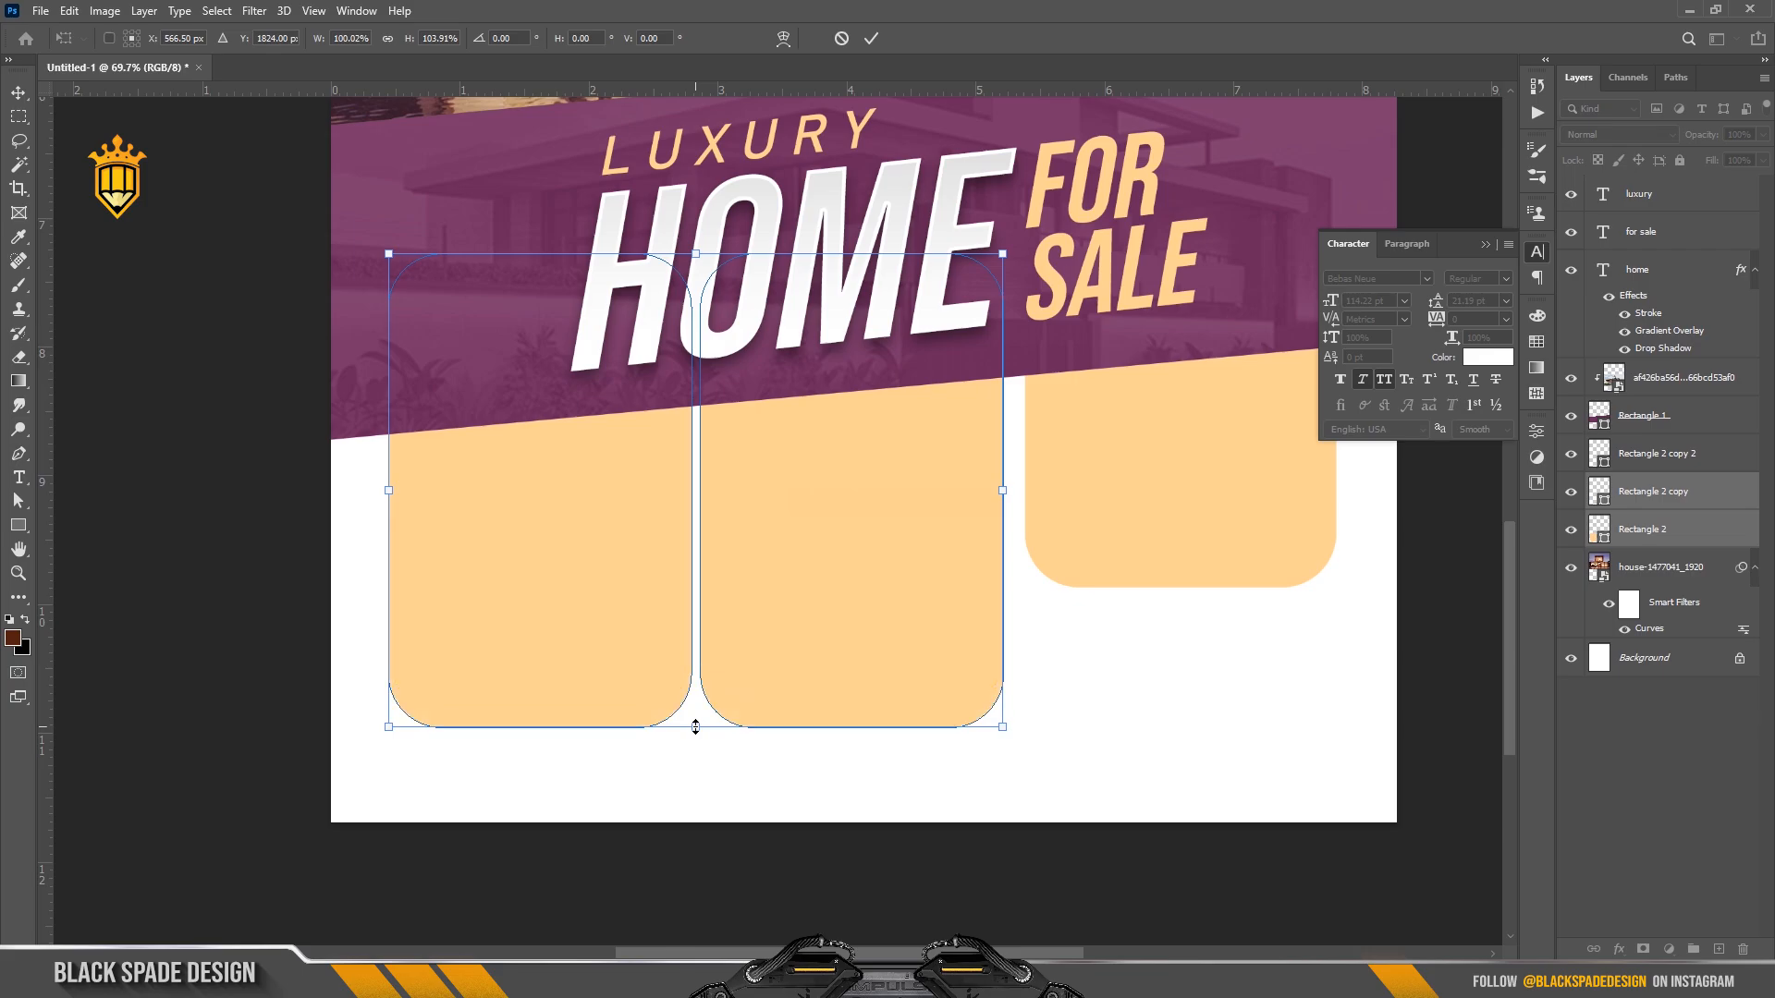
{"action": "key", "text": "Return"}
{"action": "left_click", "coordinate": [247, 521]}
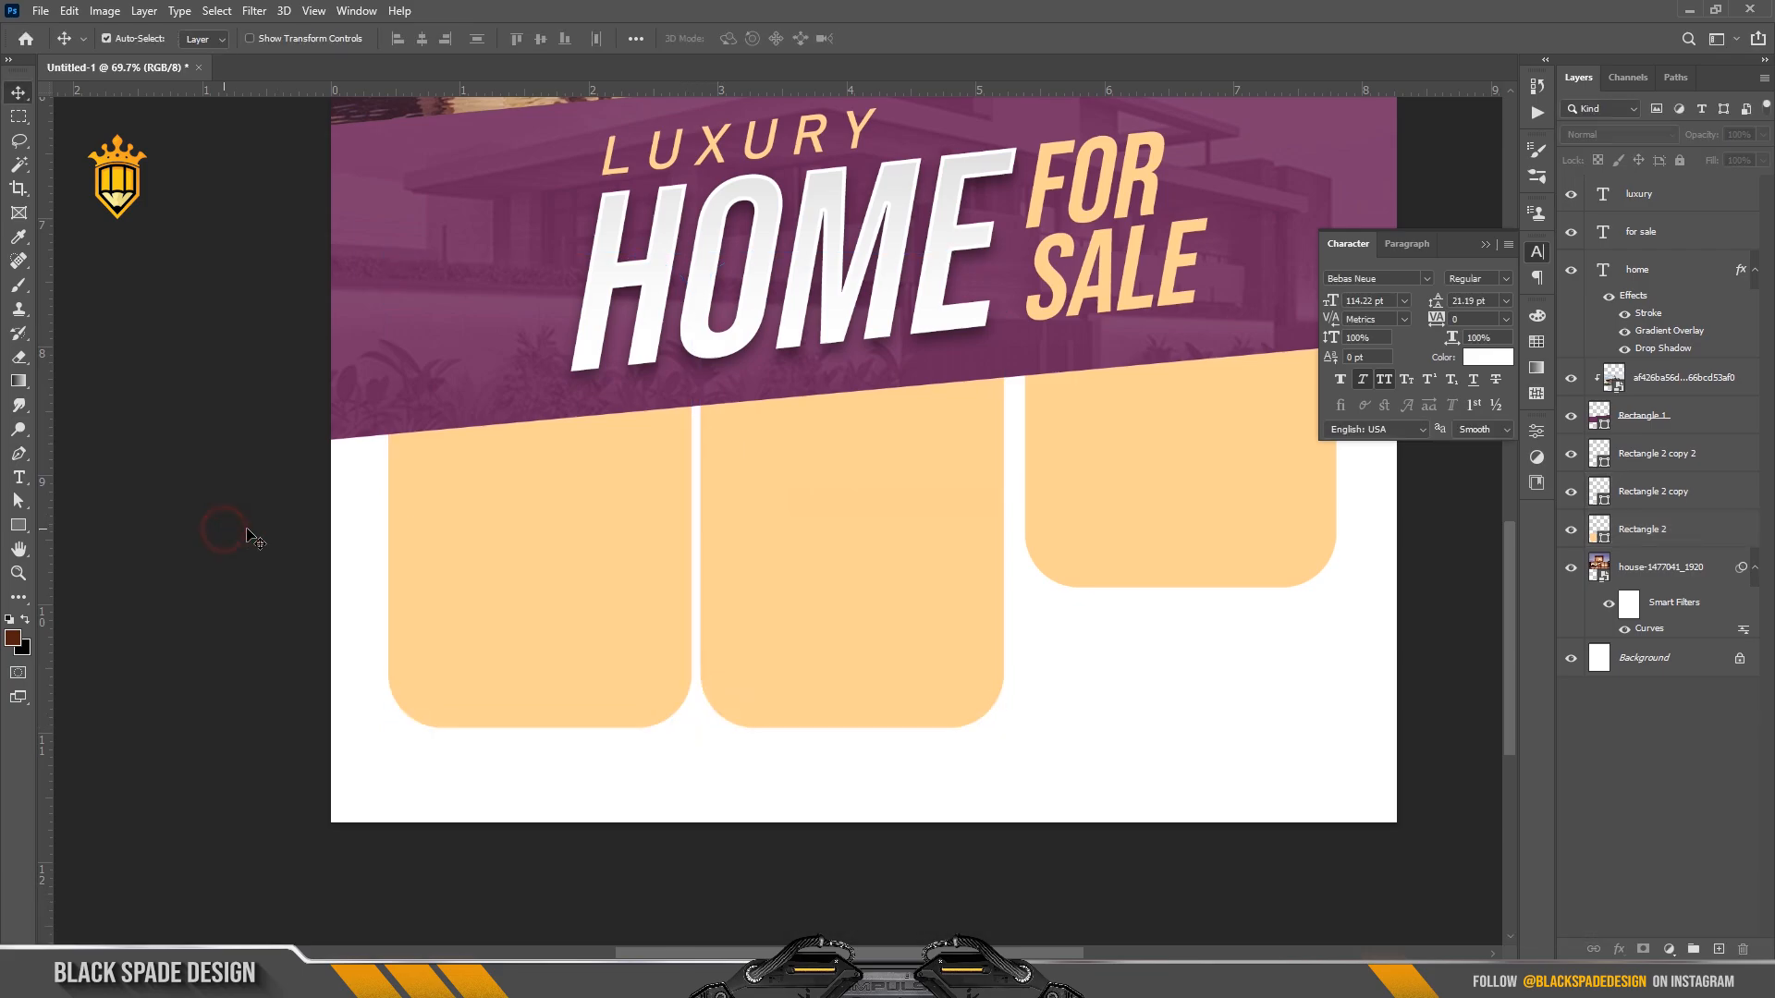
Nudge the third peach panel into alignment with the others.
{"action": "scroll", "coordinate": [479, 553], "scroll_direction": "down", "scroll_amount": 2}
{"action": "key", "text": "space"}
{"action": "scroll", "coordinate": [658, 599], "scroll_direction": "up", "scroll_amount": 1}
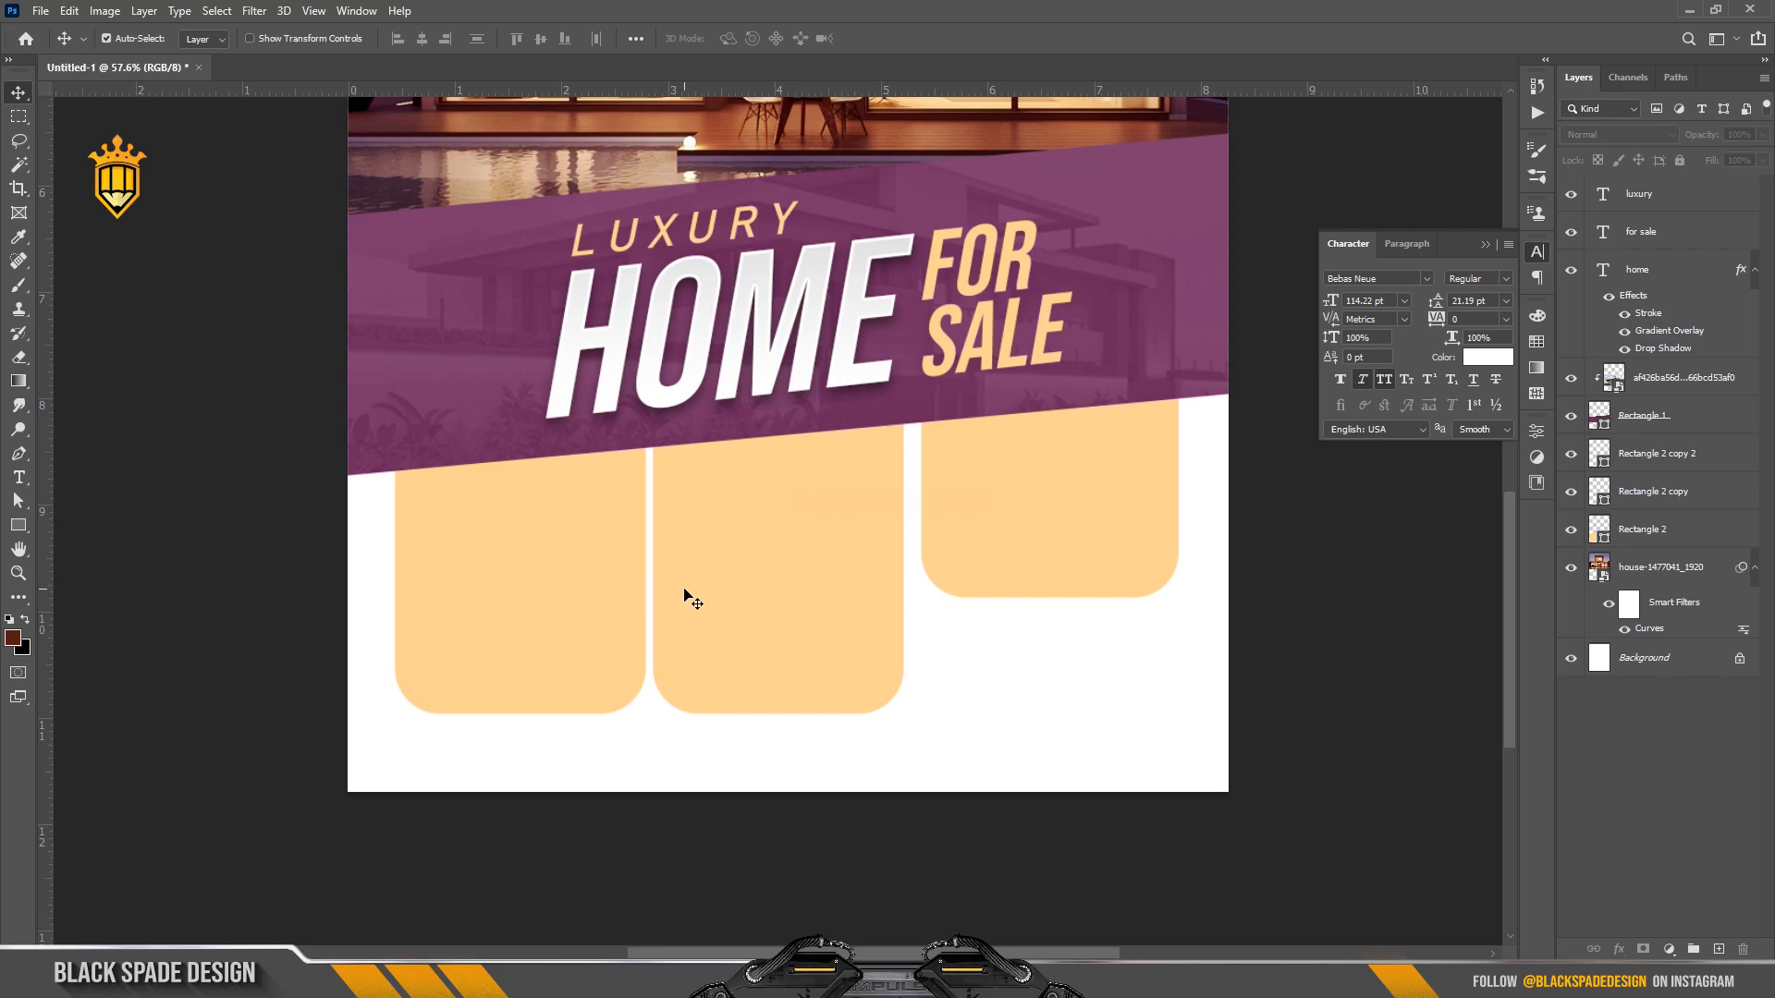
{"action": "scroll", "coordinate": [685, 597], "scroll_direction": "up", "scroll_amount": 1}
{"action": "scroll", "coordinate": [1047, 576], "scroll_direction": "up", "scroll_amount": 2}
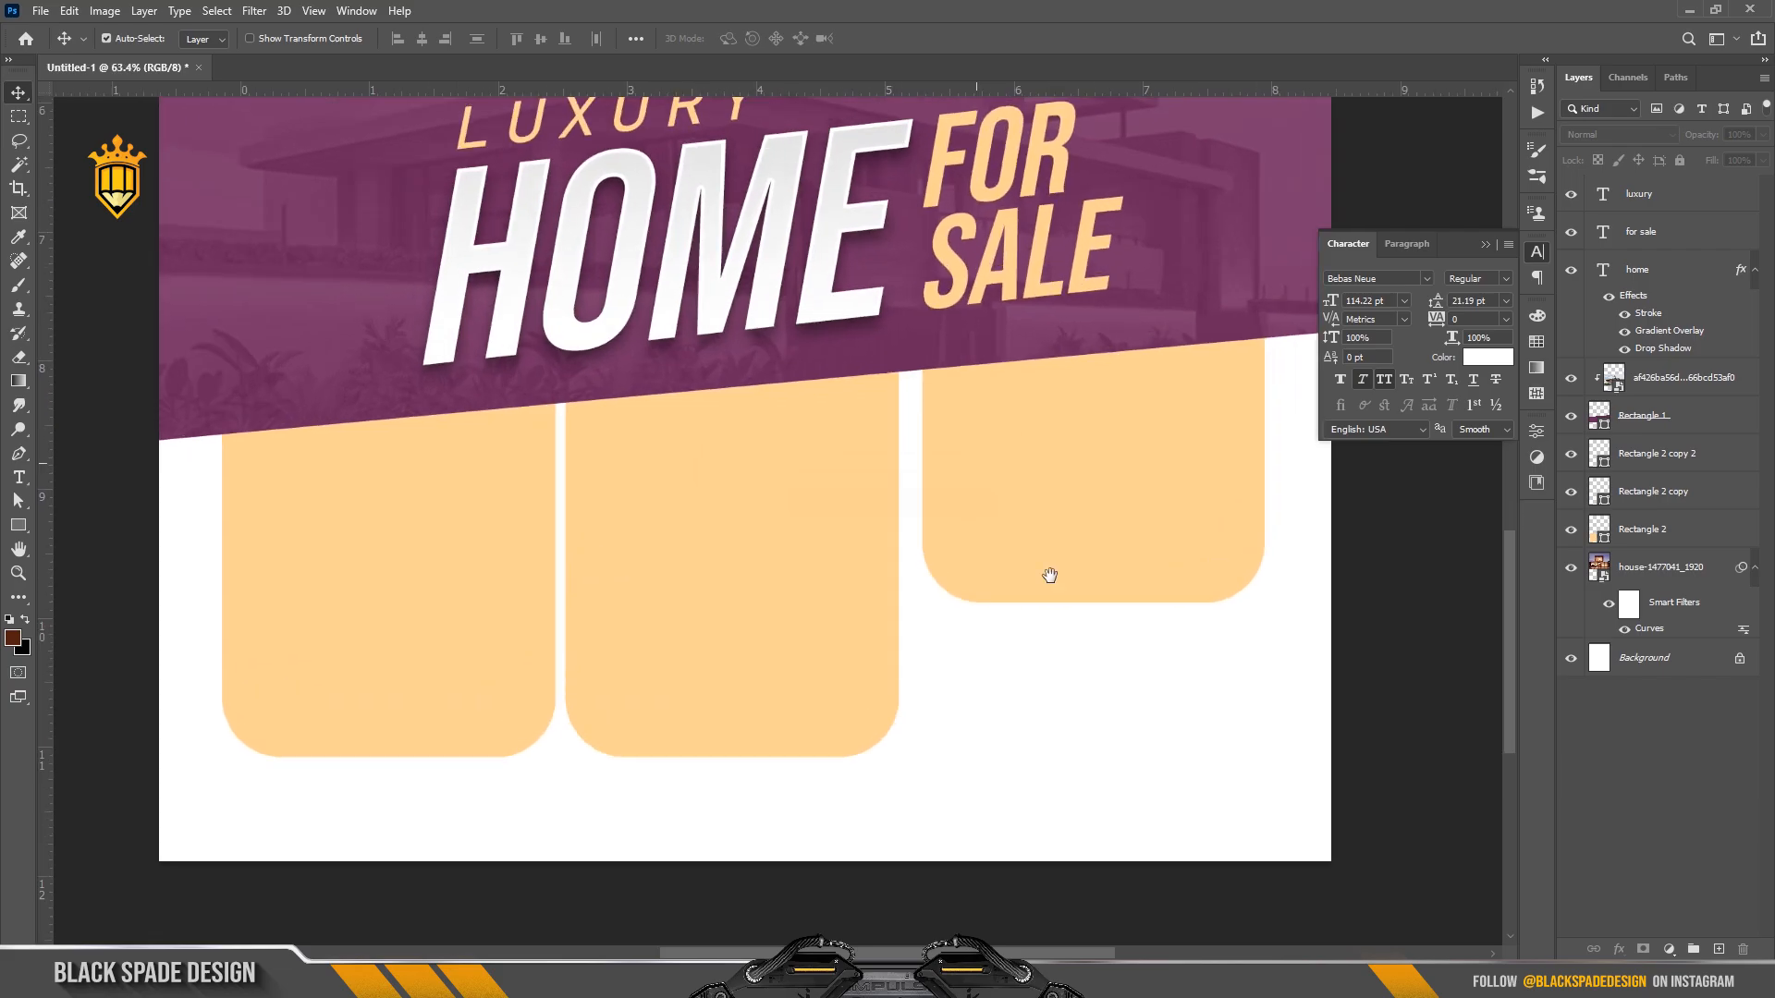
{"action": "key", "text": "space"}
{"action": "left_click_drag", "start_coordinate": [1046, 574], "coordinate": [966, 630]}
{"action": "left_click", "coordinate": [999, 536]}
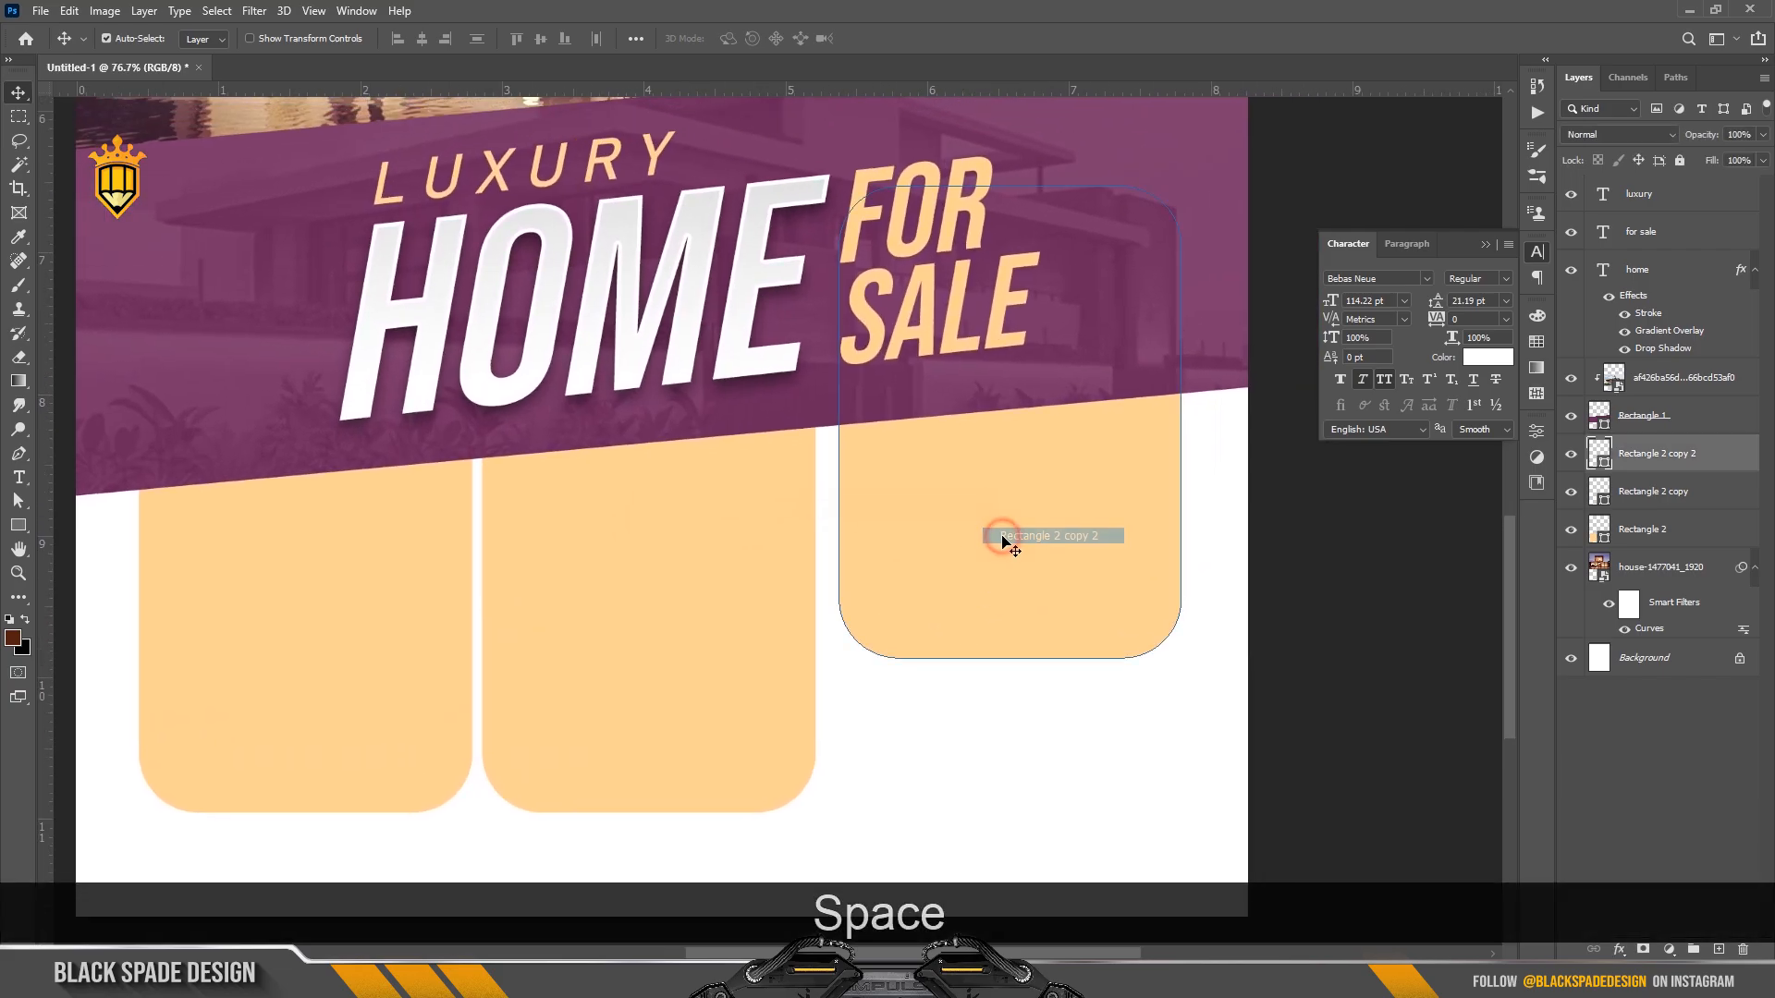
{"action": "scroll", "coordinate": [998, 533], "scroll_direction": "up", "scroll_amount": 2}
{"action": "left_click_drag", "start_coordinate": [998, 531], "coordinate": [1028, 540]}
Select all three peach panels and shift them slightly left.
{"action": "scroll", "coordinate": [1029, 541], "scroll_direction": "down", "scroll_amount": 4}
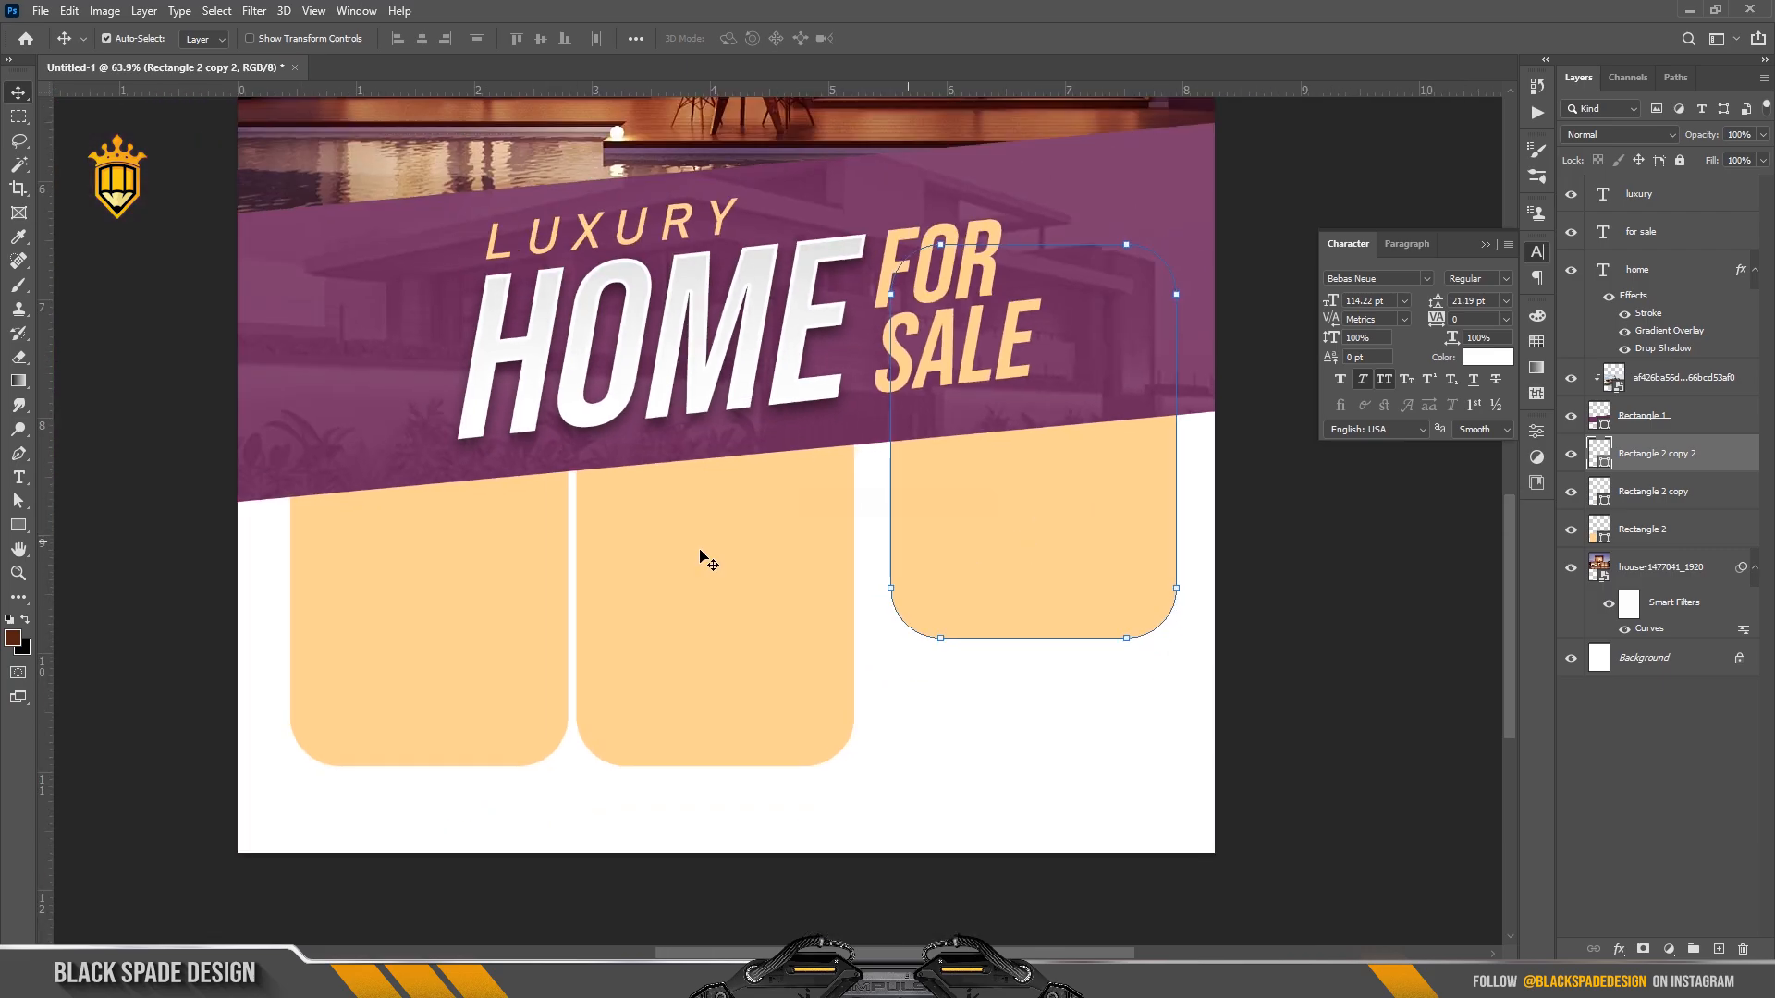
{"action": "scroll", "coordinate": [586, 594], "scroll_direction": "up", "scroll_amount": 1}
{"action": "key", "text": "space"}
{"action": "right_click", "coordinate": [608, 538]}
{"action": "left_click", "coordinate": [636, 550]}
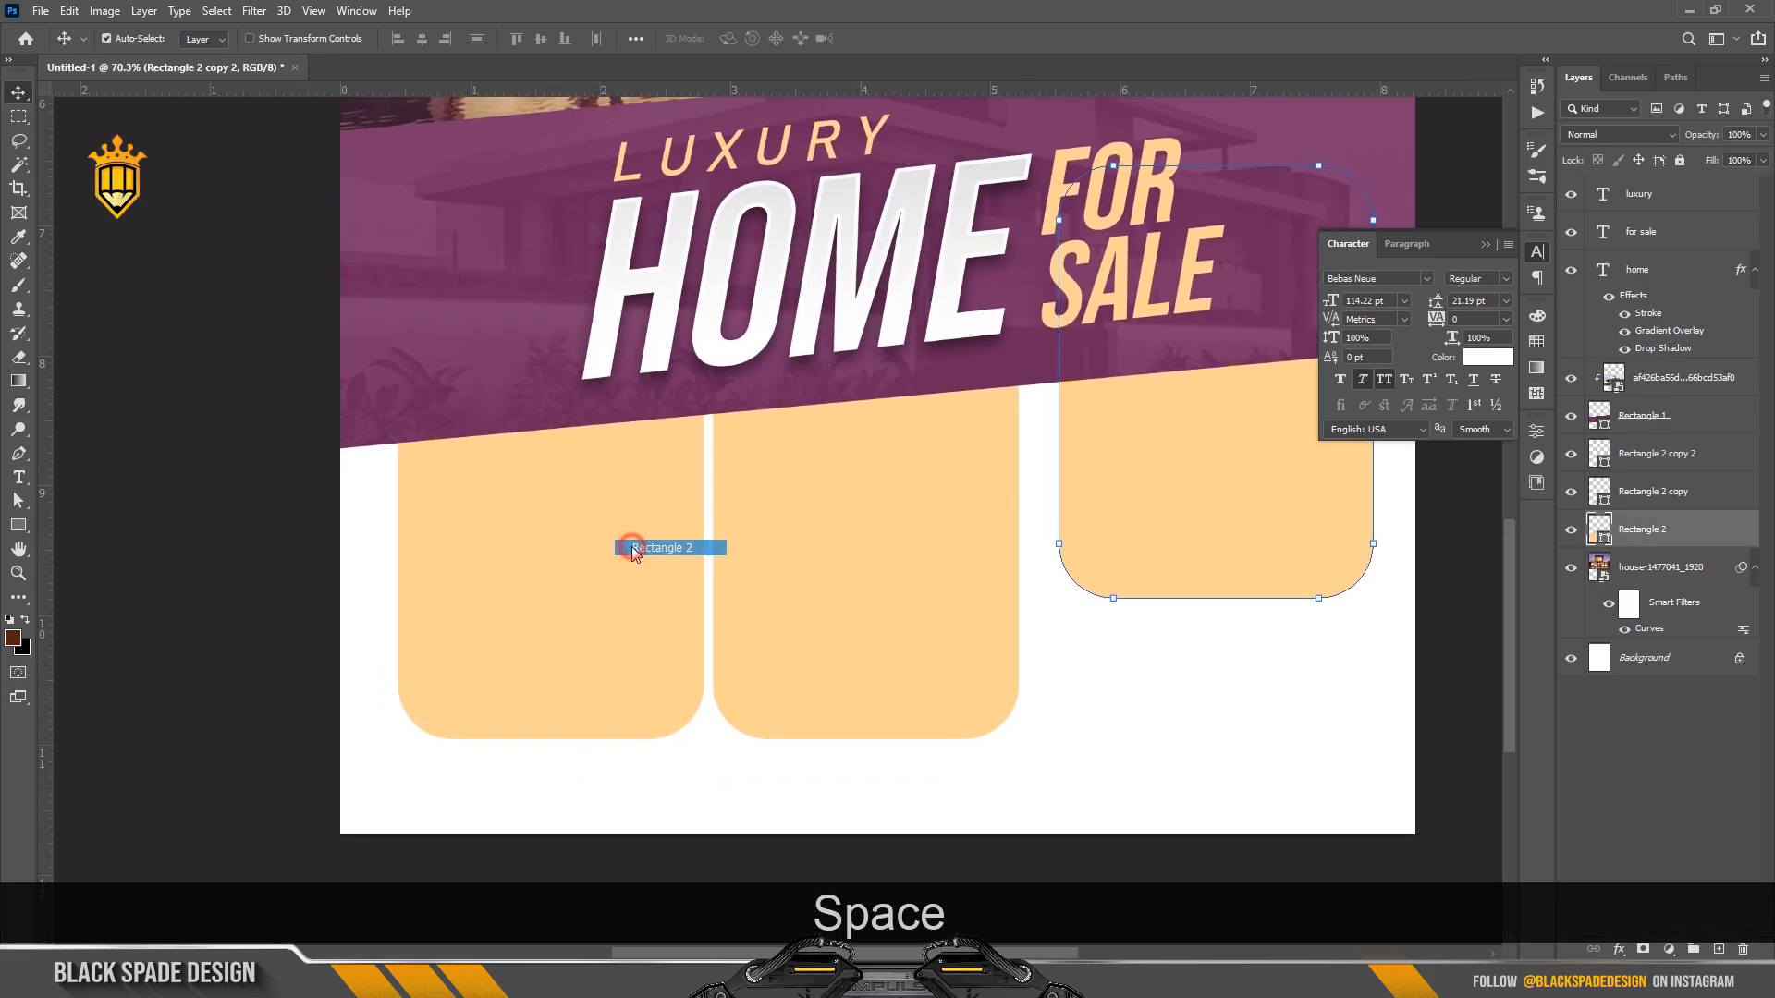
{"action": "left_click_drag", "start_coordinate": [713, 549], "coordinate": [625, 563]}
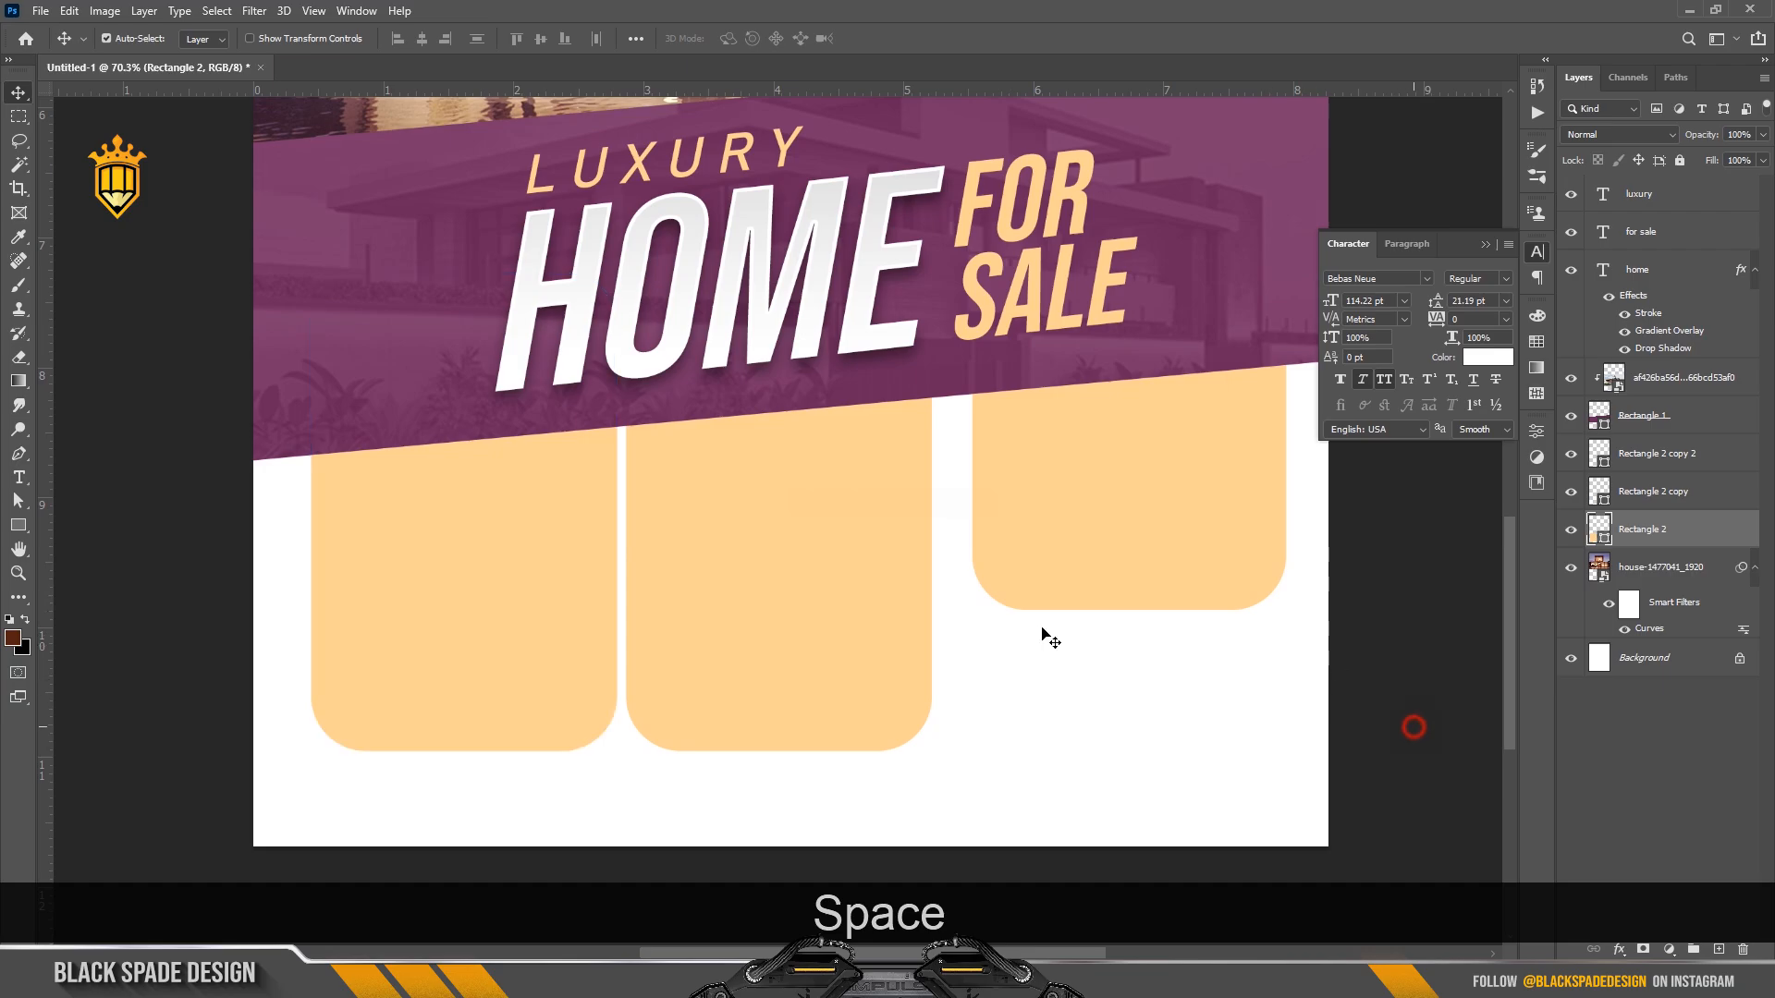
{"action": "left_click_drag", "start_coordinate": [1413, 740], "coordinate": [534, 589]}
{"action": "key", "text": "Left"}
{"action": "key", "text": "Left"}
{"action": "key", "text": "Left"}
{"action": "key", "text": "Left"}
{"action": "key", "text": "Left"}
{"action": "key", "text": "Left"}
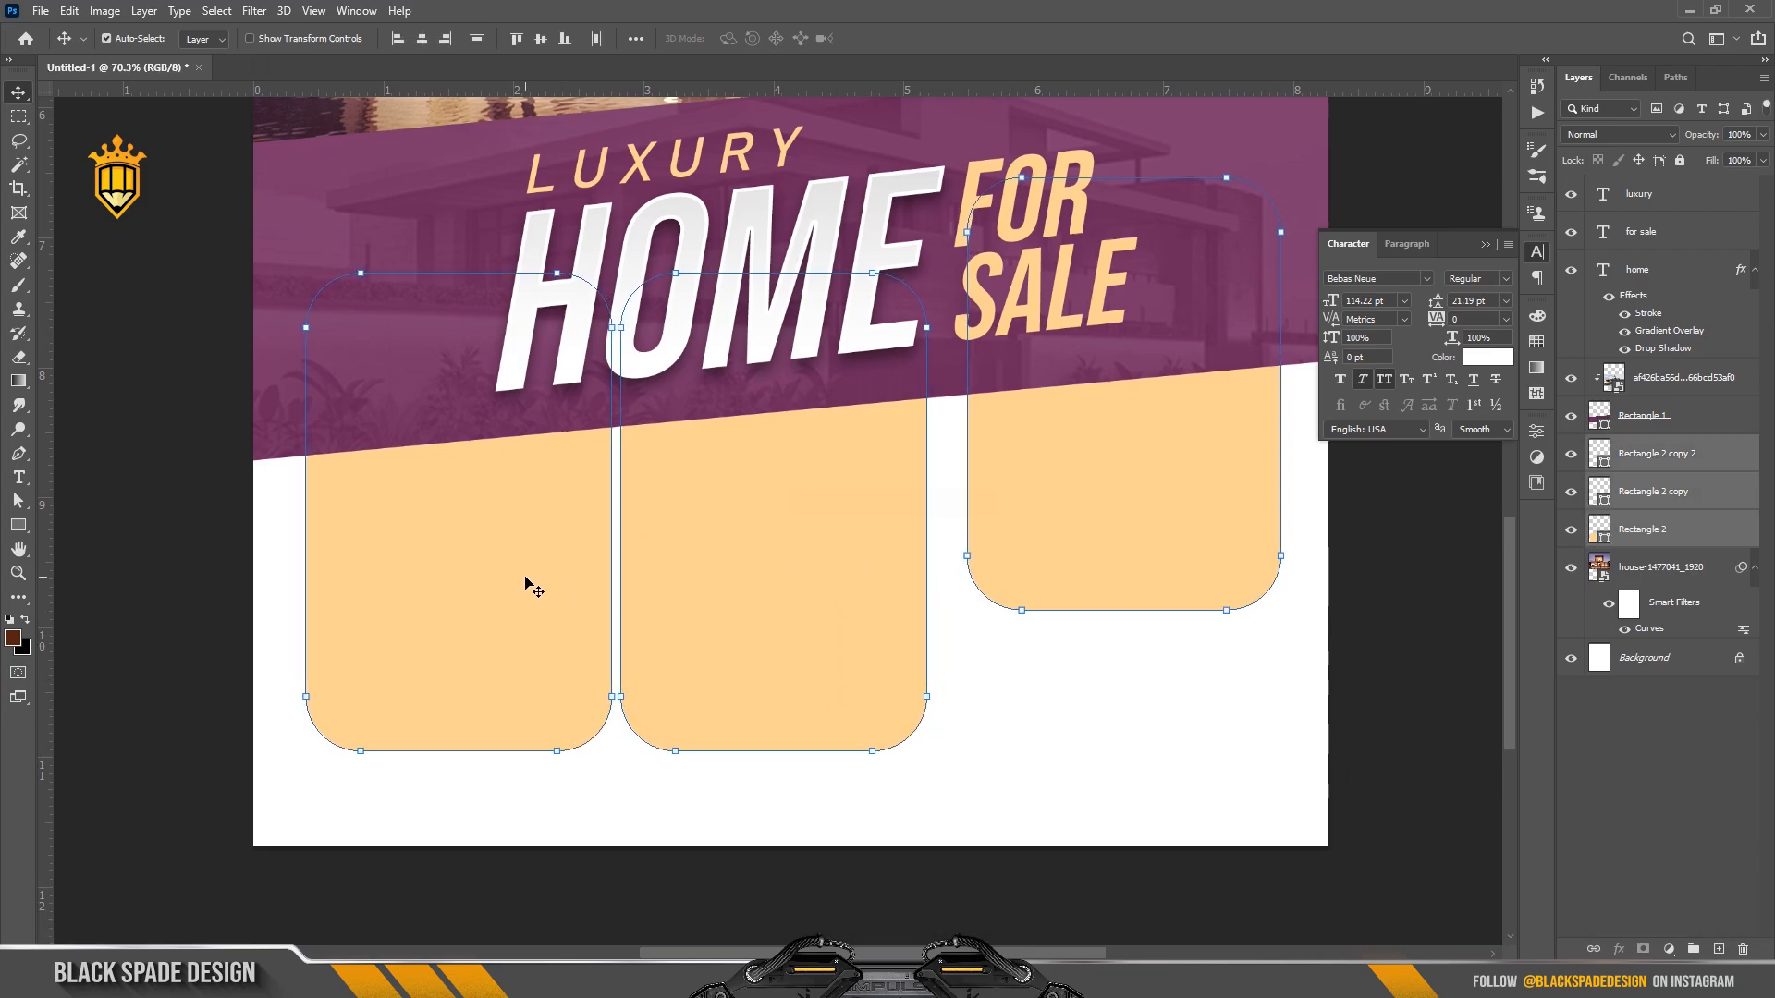
Widen the right peach panel equally on both sides.
{"action": "left_click", "coordinate": [1450, 570]}
{"action": "left_click", "coordinate": [1097, 511]}
{"action": "key", "text": "ctrl+t"}
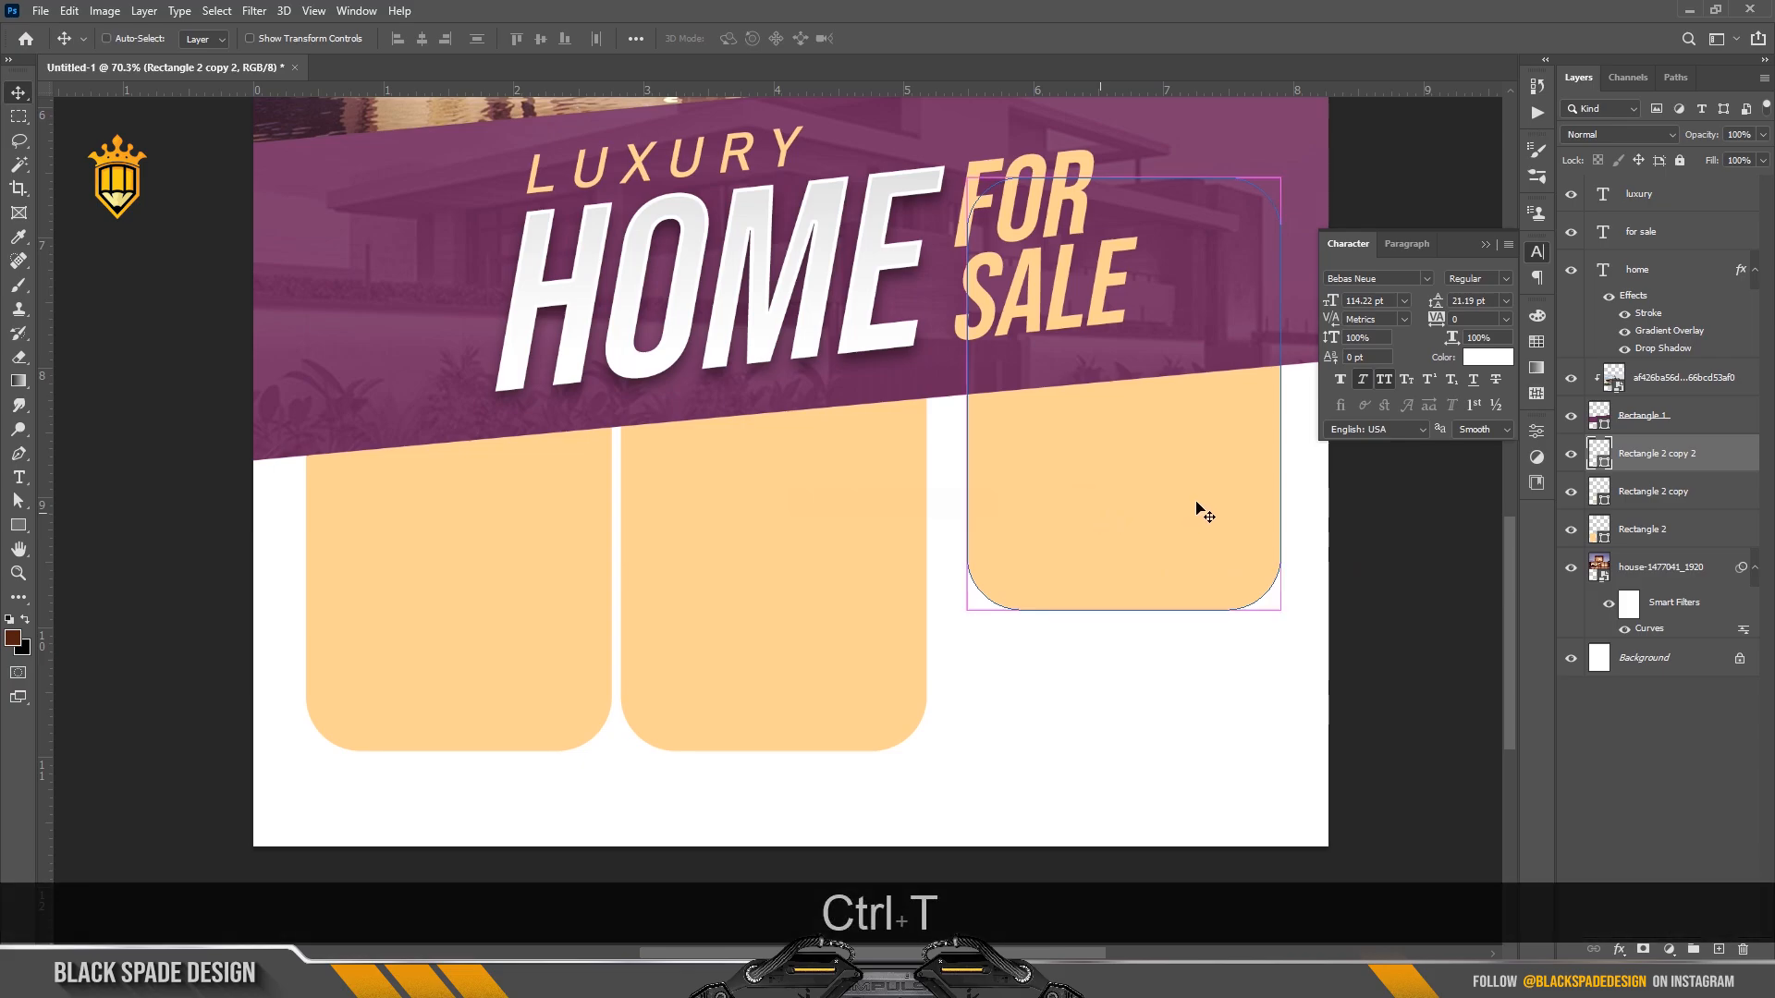
{"action": "left_click_drag", "start_coordinate": [1280, 396], "coordinate": [1284, 398]}
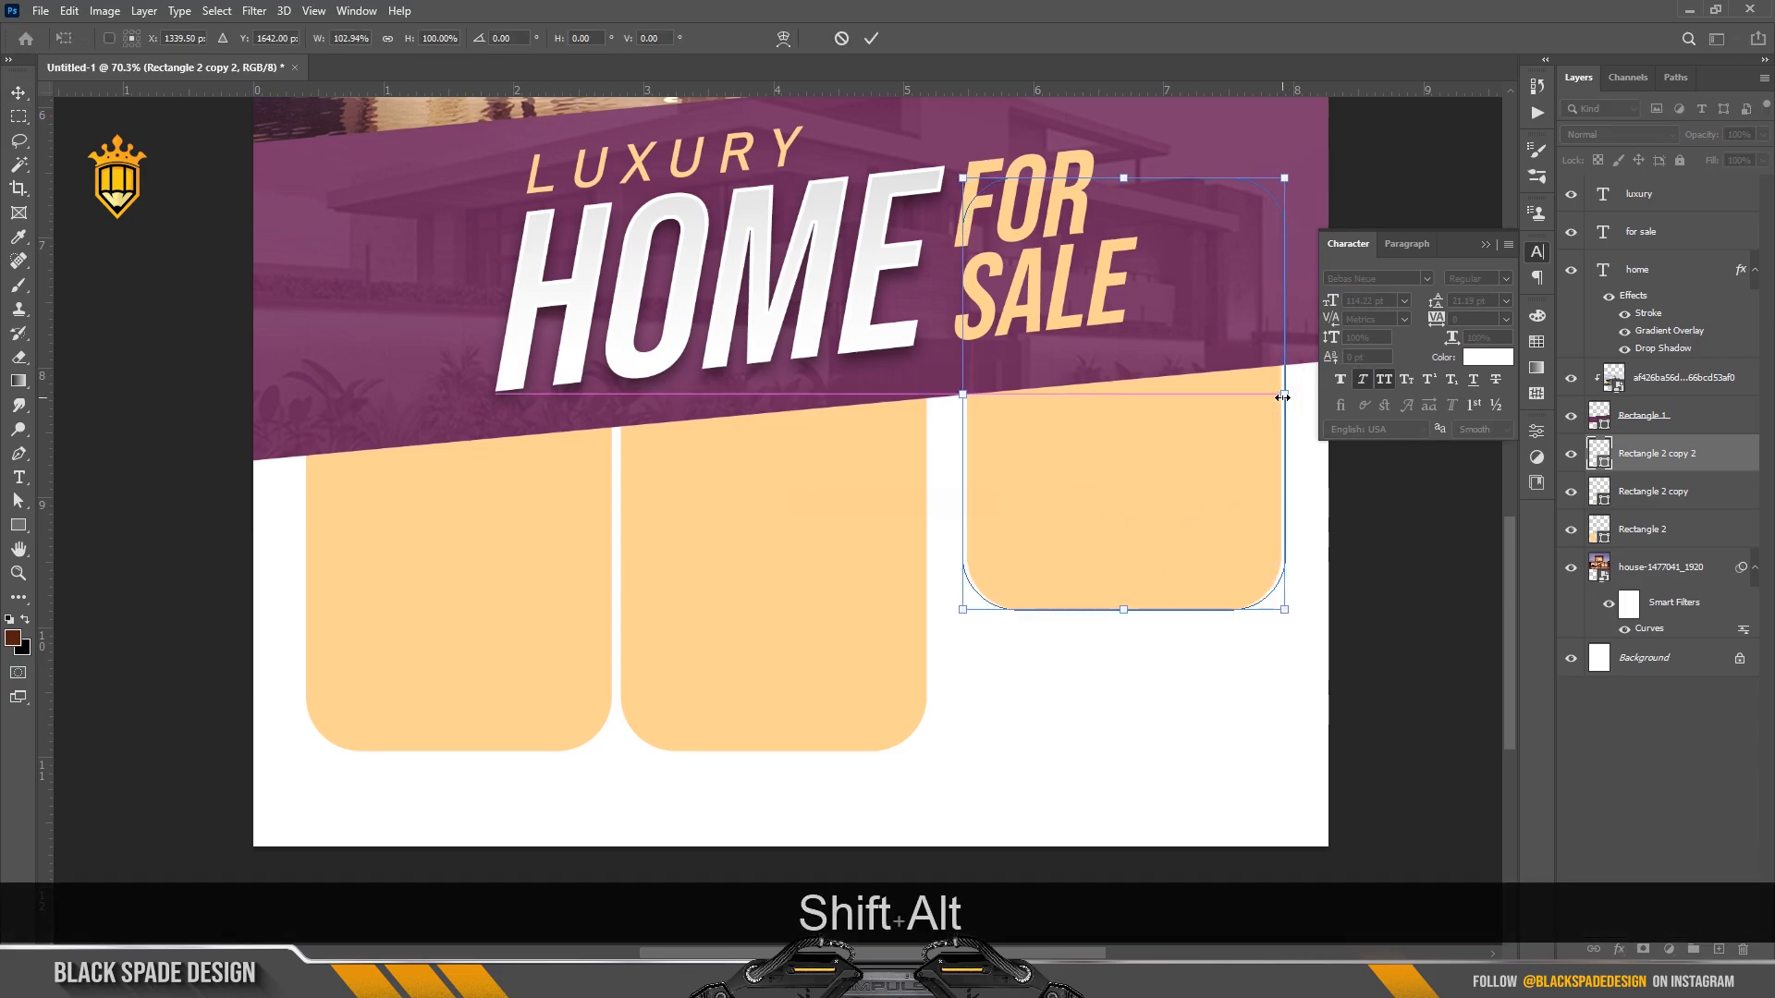
{"action": "key", "text": "Return"}
{"action": "scroll", "coordinate": [582, 574], "scroll_direction": "down", "scroll_amount": 2}
Place the living-room photo in the flyer, shrunk and positioned over the middle panel.
{"action": "left_click", "coordinate": [461, 562]}
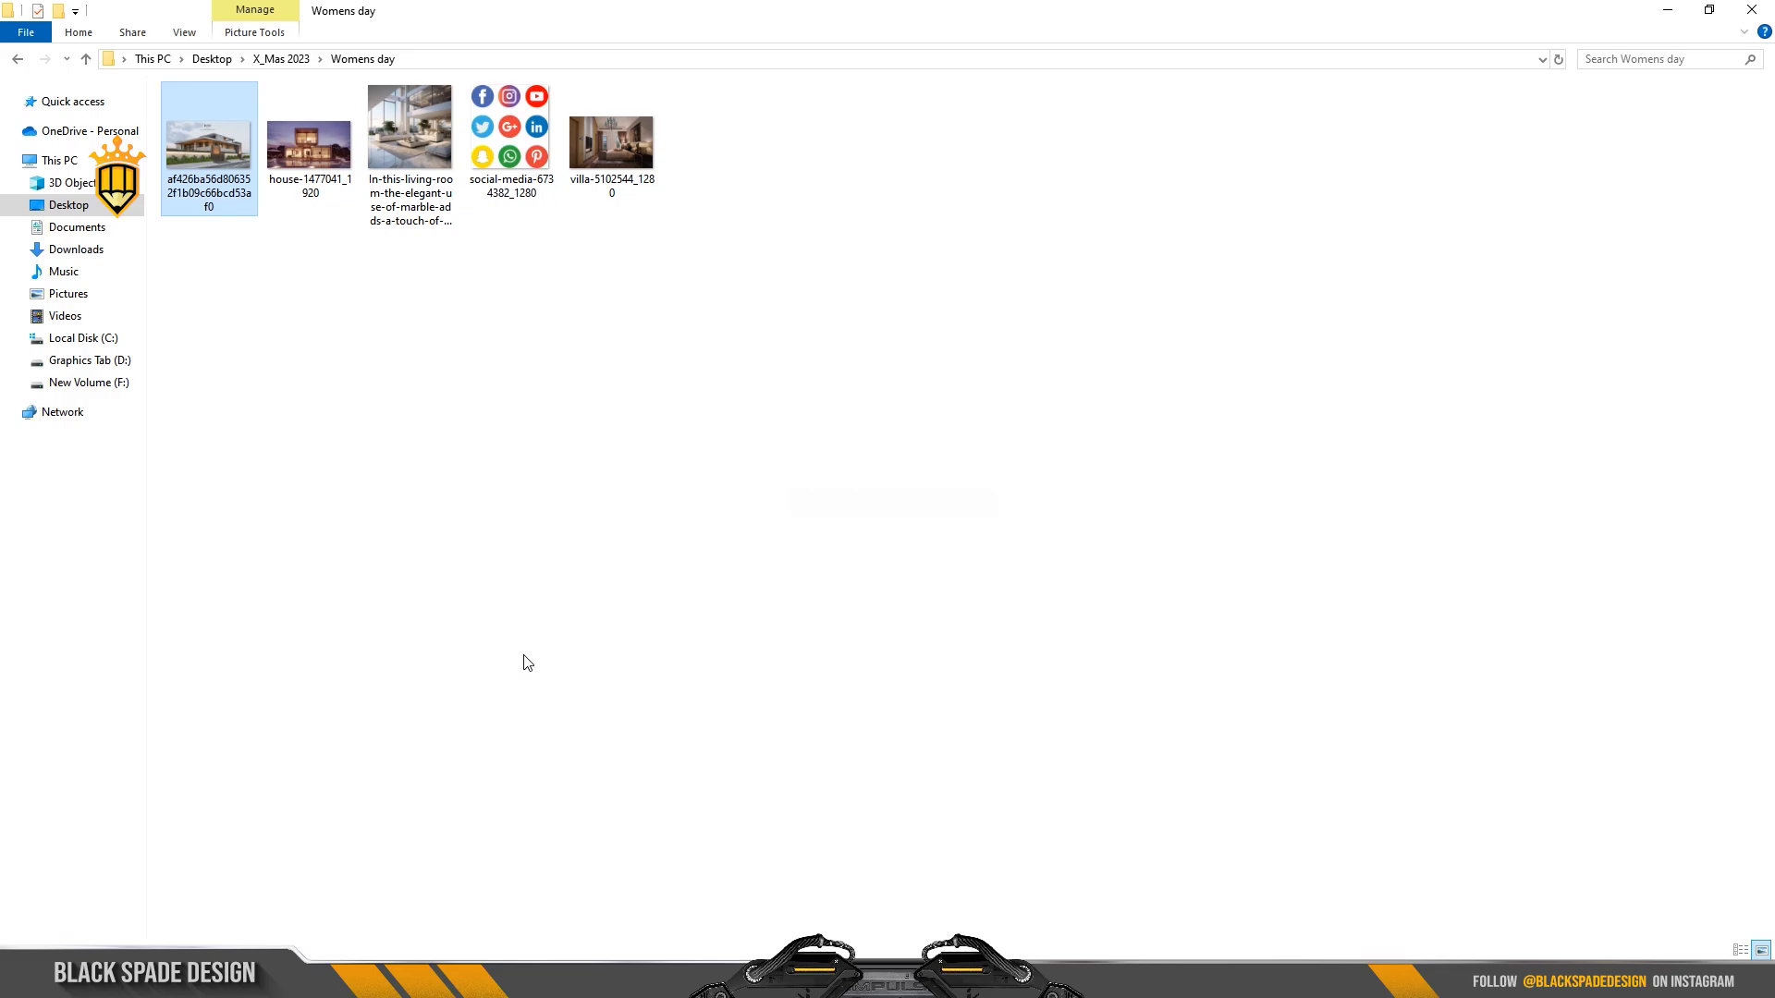
{"action": "left_click", "coordinate": [402, 150]}
{"action": "left_click_drag", "start_coordinate": [418, 146], "coordinate": [747, 654]}
{"action": "left_click_drag", "start_coordinate": [780, 591], "coordinate": [780, 594]}
{"action": "scroll", "coordinate": [901, 690], "scroll_direction": "down", "scroll_amount": 3}
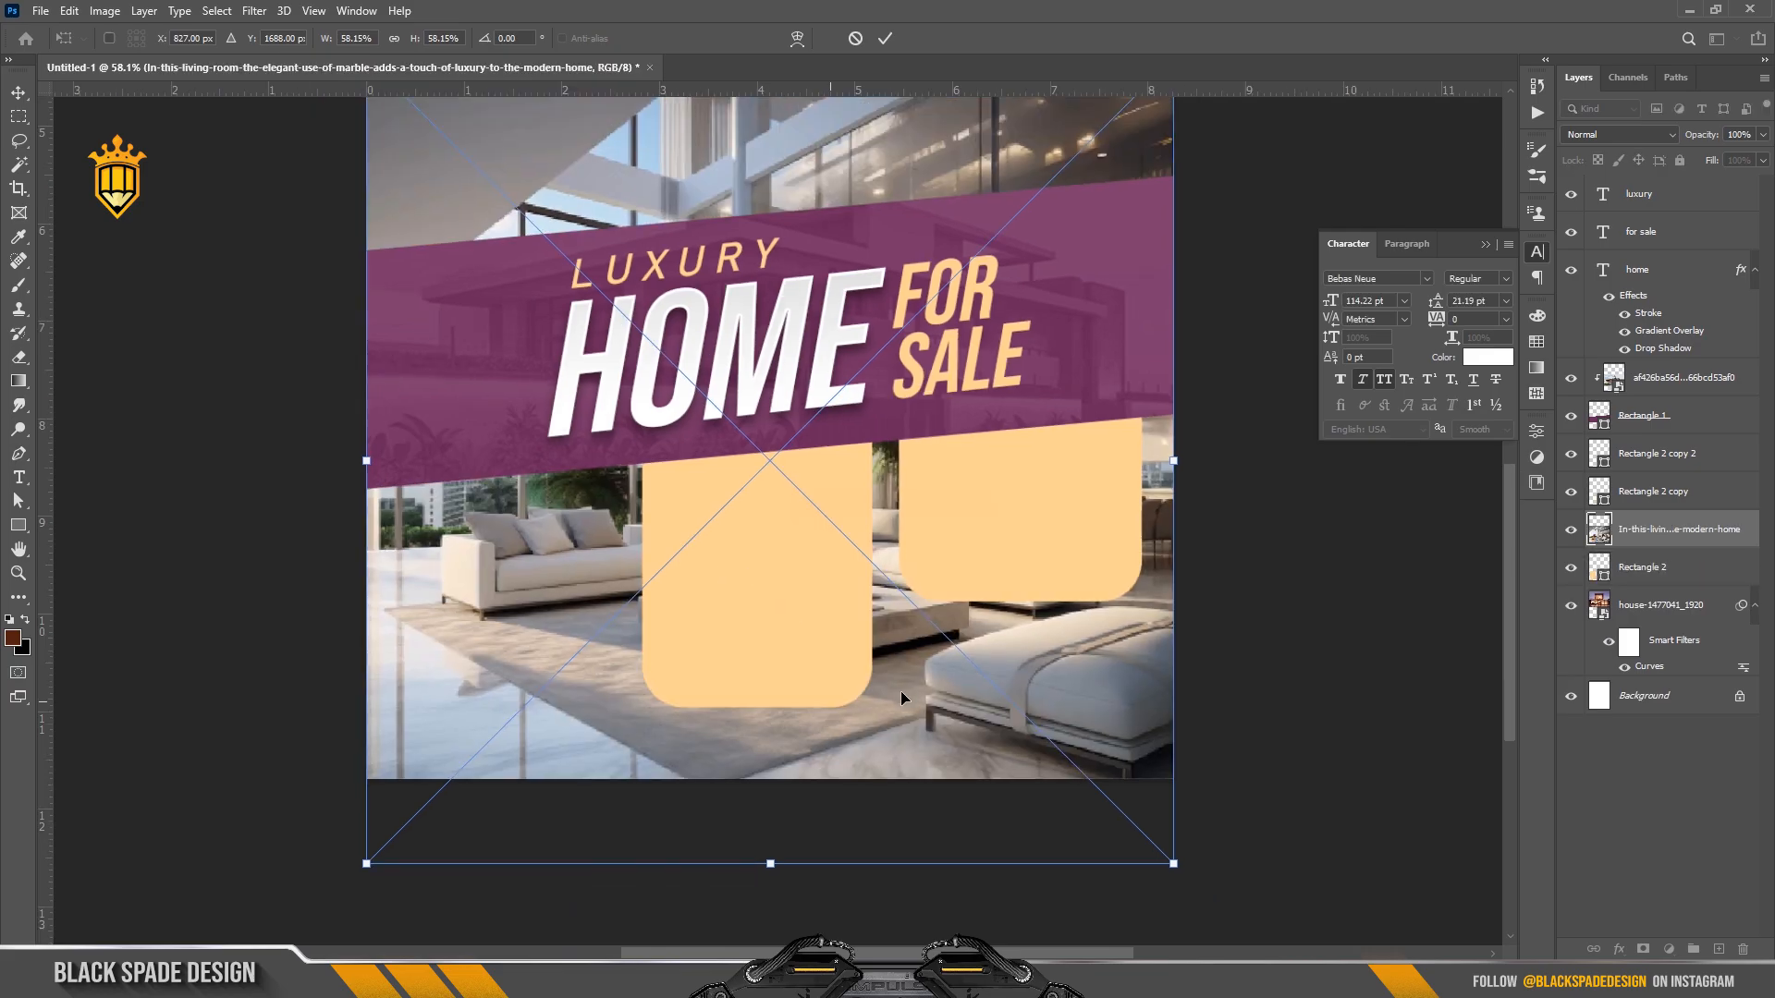
{"action": "left_click_drag", "start_coordinate": [1120, 829], "coordinate": [898, 660]}
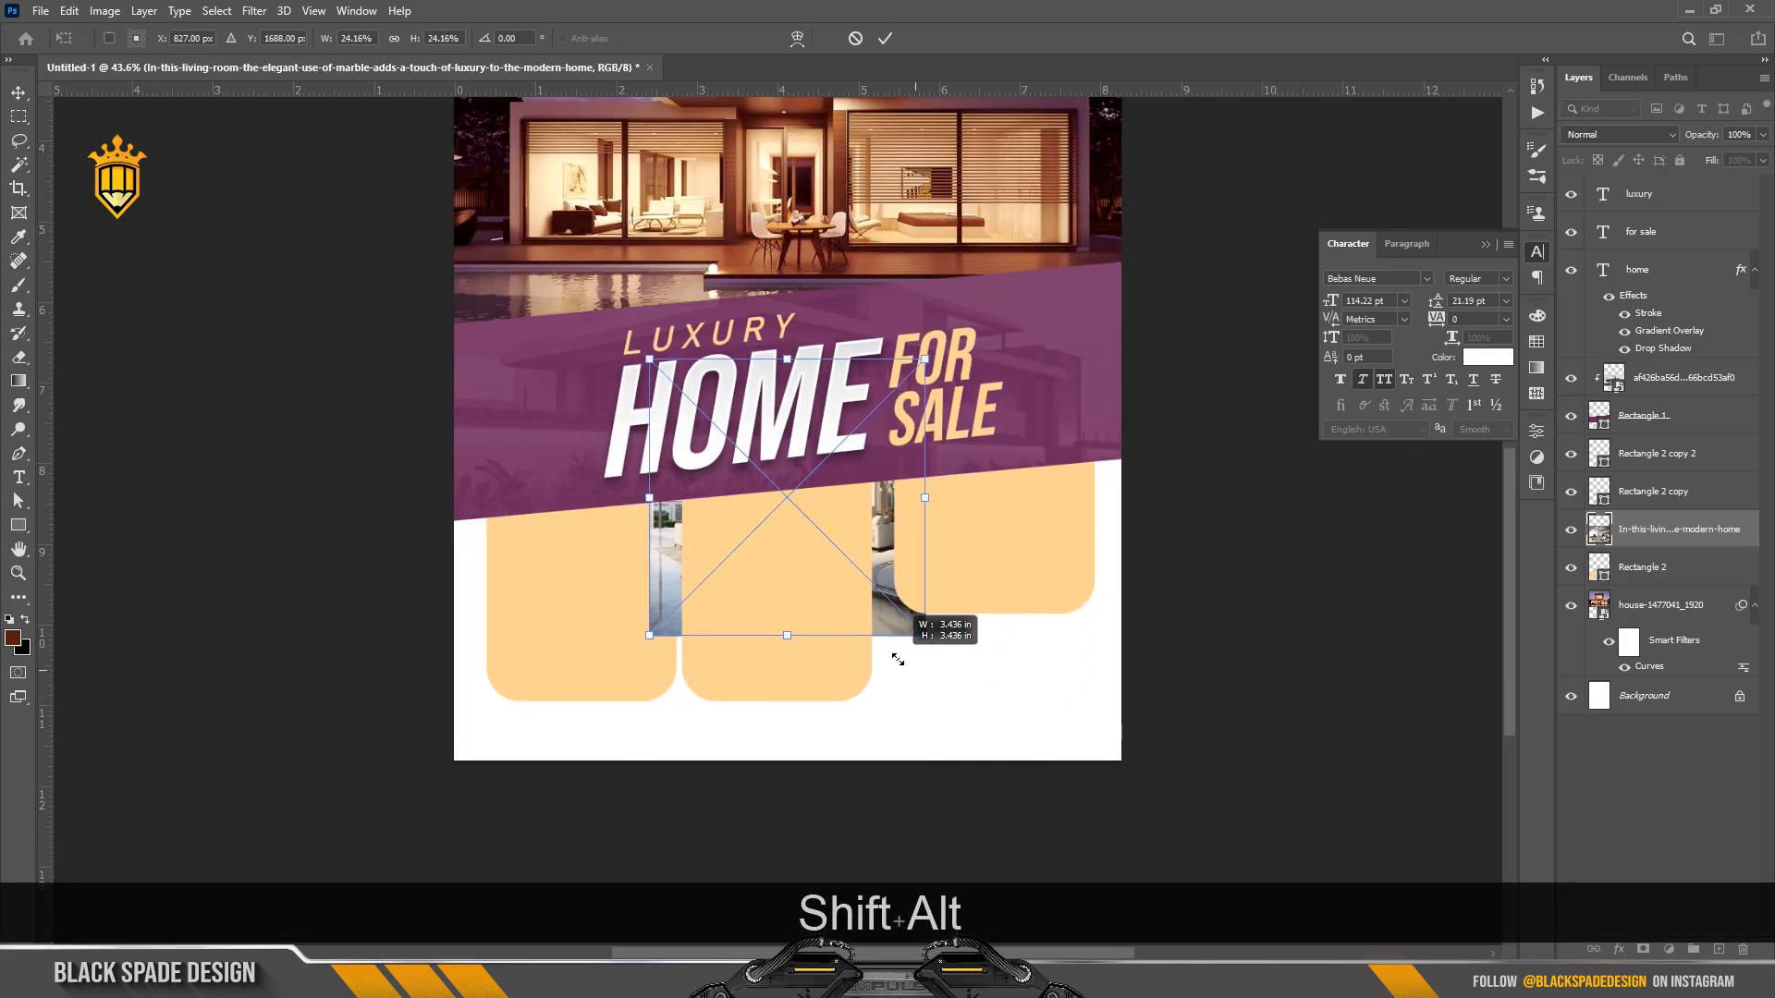
{"action": "left_click_drag", "start_coordinate": [824, 573], "coordinate": [820, 625]}
{"action": "key", "text": "Return"}
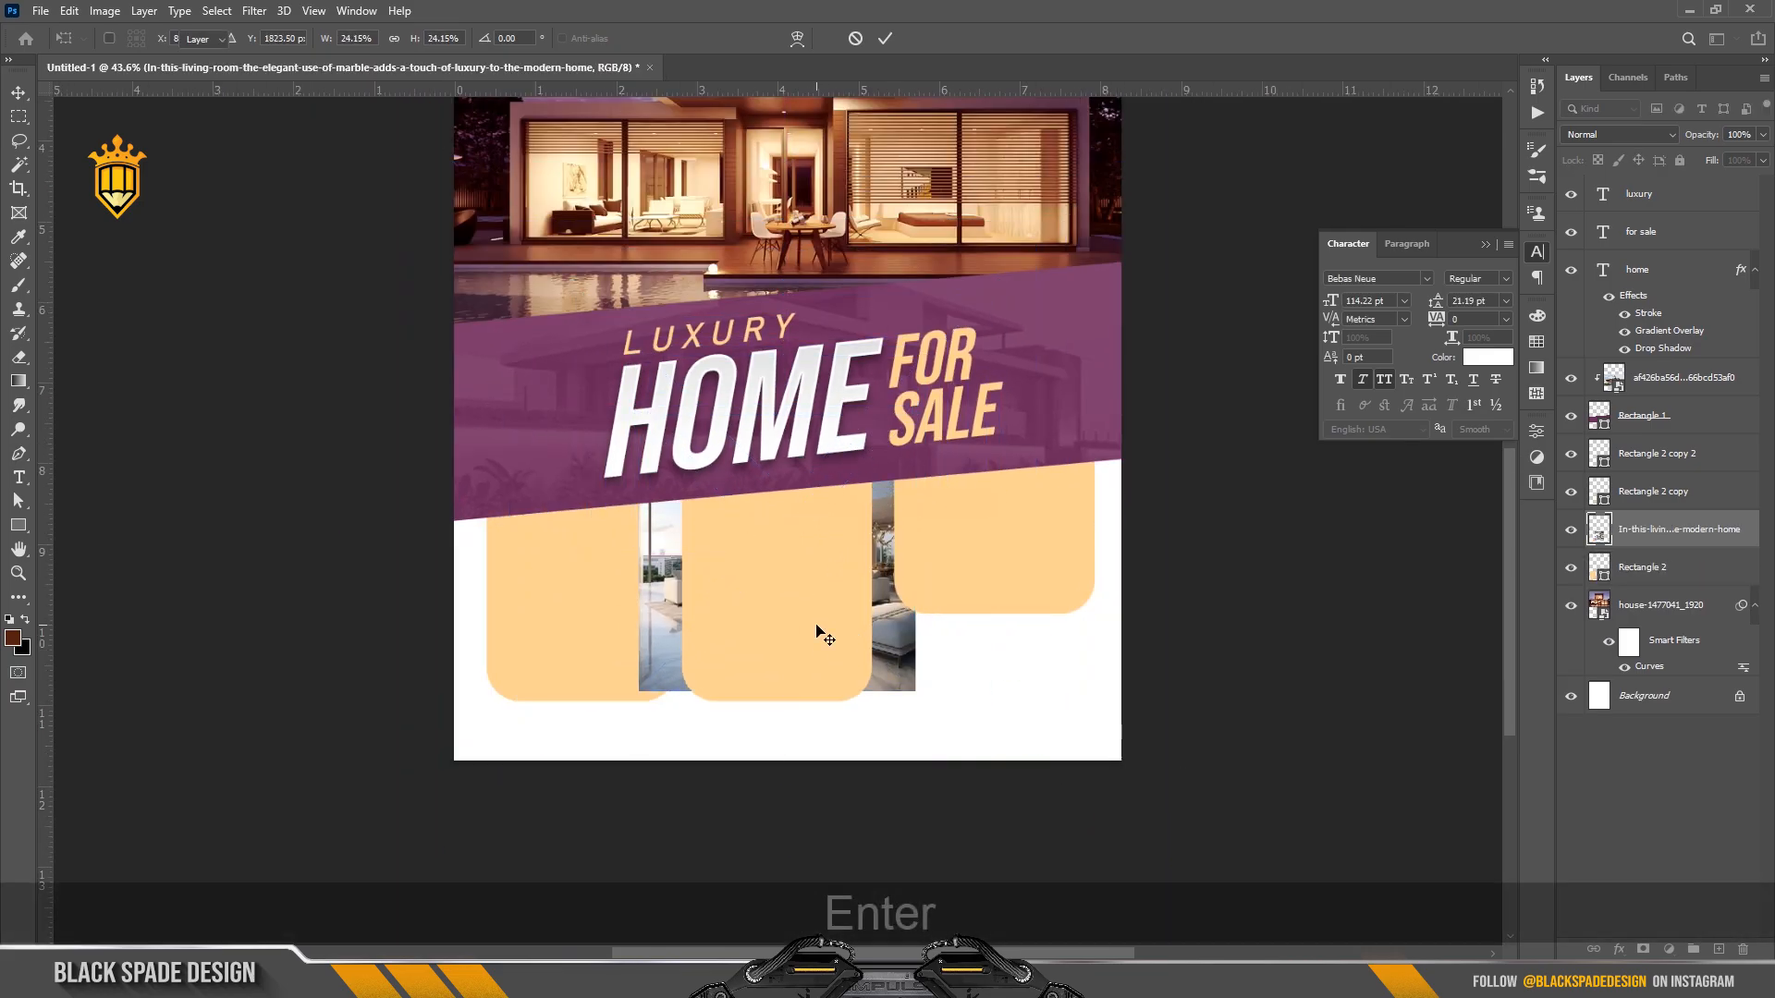
Stack the living-room photo above the middle peach panel and clip it to that panel.
{"action": "left_click", "coordinate": [806, 558]}
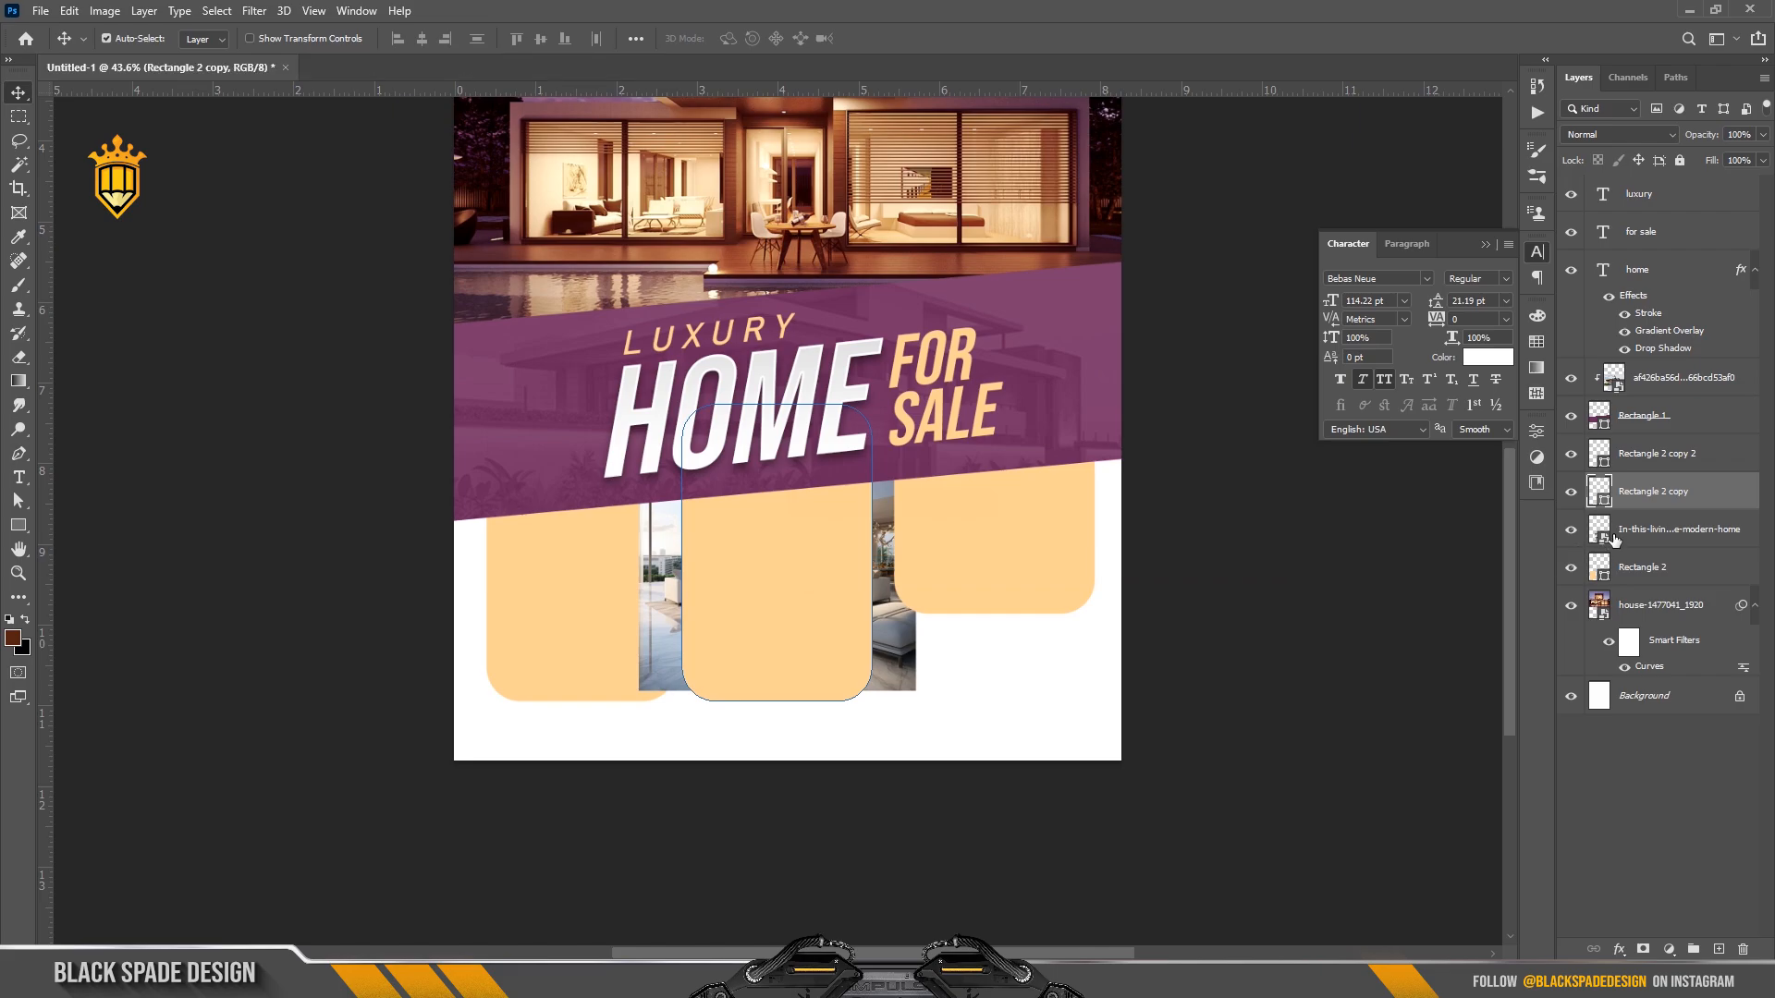
{"action": "left_click_drag", "start_coordinate": [1639, 500], "coordinate": [1636, 486]}
{"action": "right_click", "coordinate": [1692, 491]}
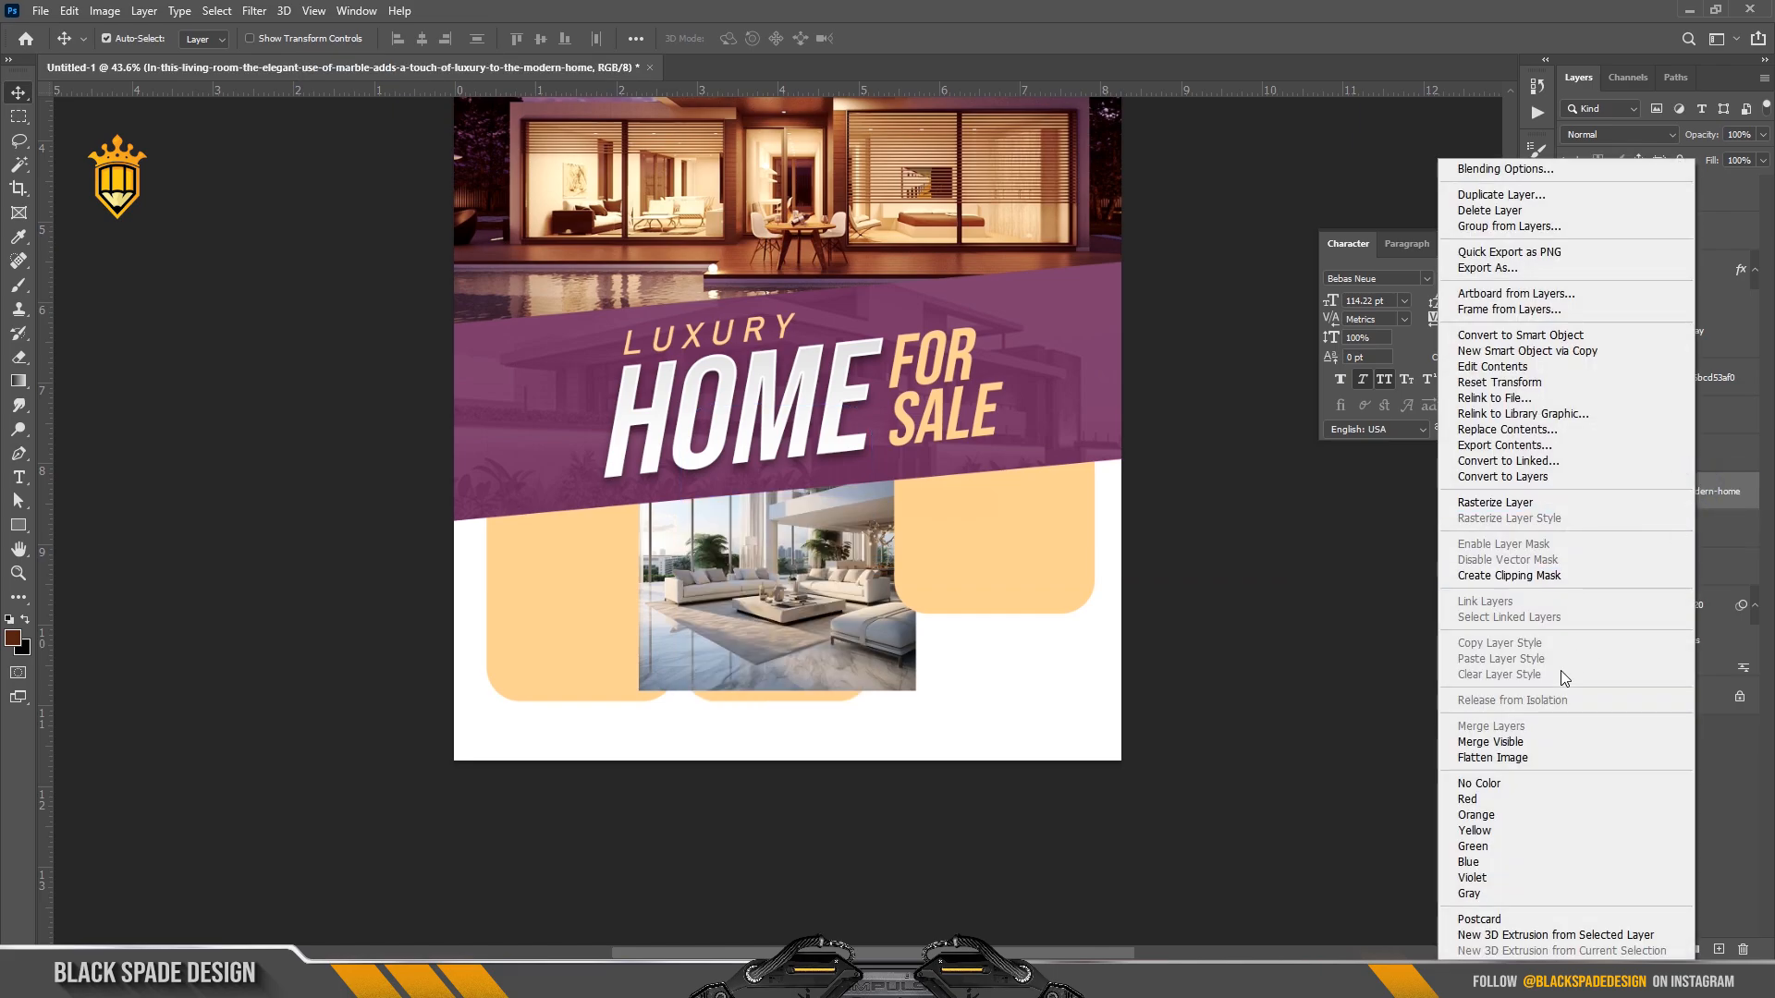
{"action": "left_click", "coordinate": [1542, 576]}
{"action": "scroll", "coordinate": [785, 591], "scroll_direction": "up", "scroll_amount": 2}
Shift the clipped photo down and shrink it to fit, then select the left panel's layer.
{"action": "key", "text": "ctrl+t"}
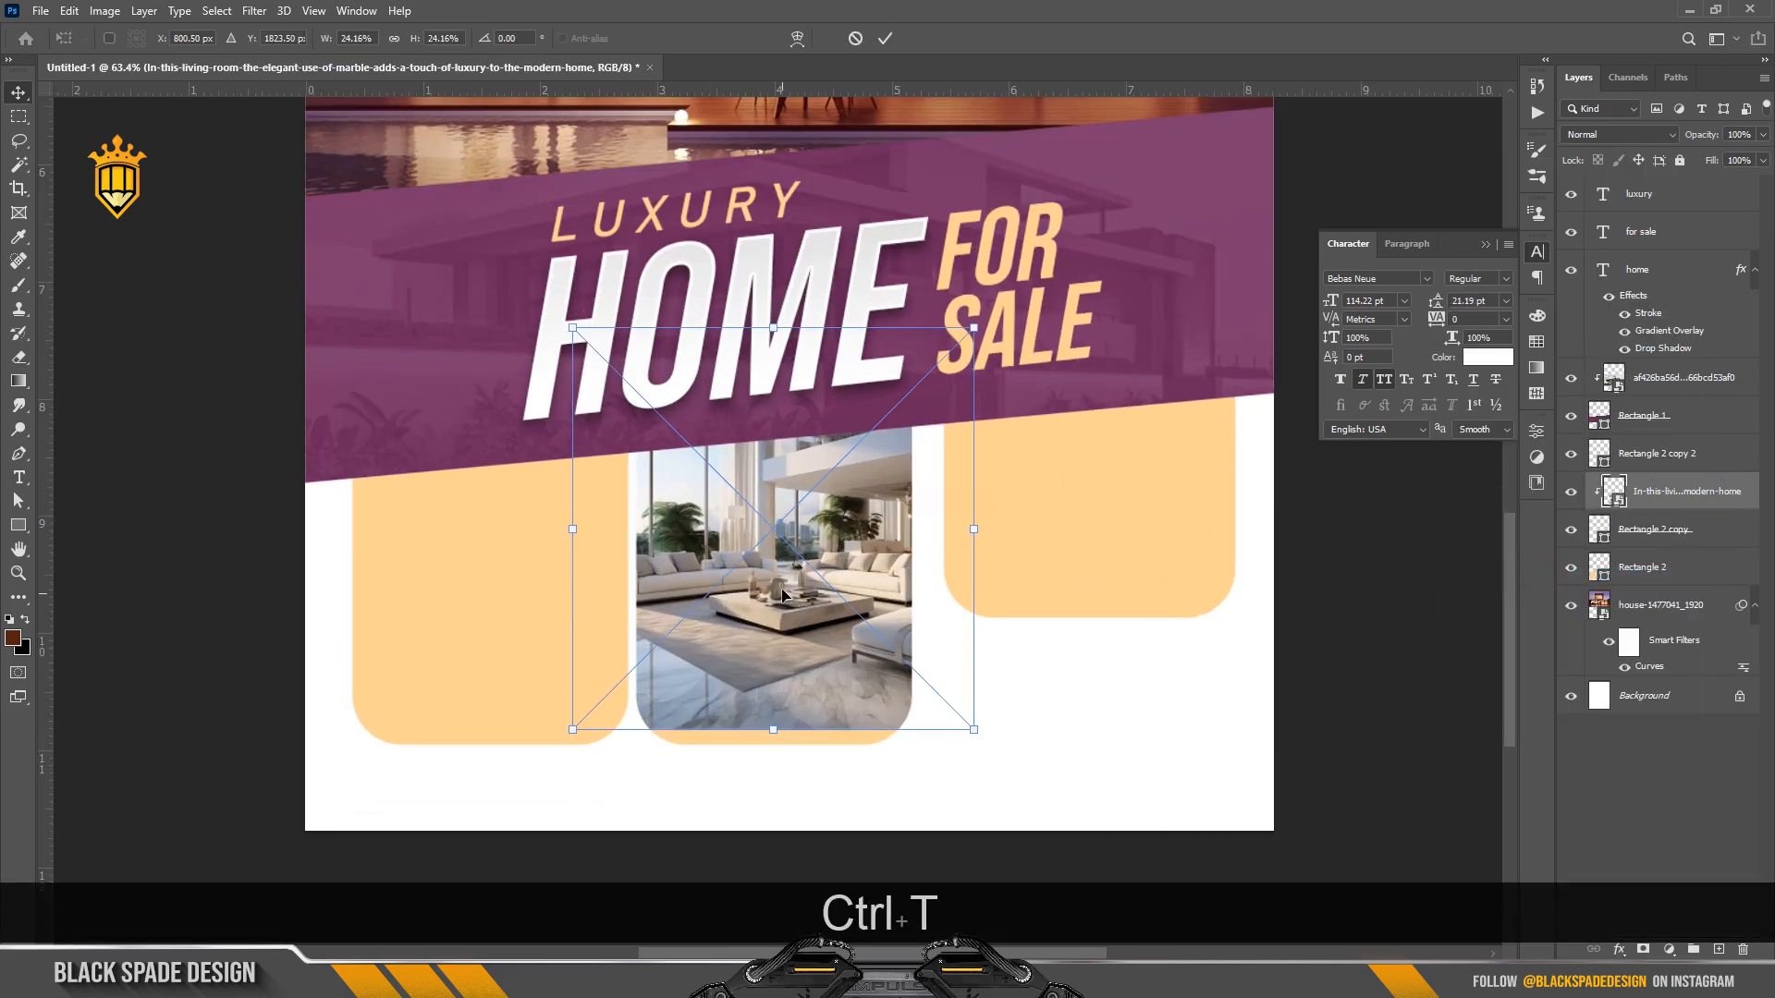
{"action": "scroll", "coordinate": [770, 564], "scroll_direction": "up", "scroll_amount": 2}
{"action": "left_click_drag", "start_coordinate": [770, 561], "coordinate": [773, 578]}
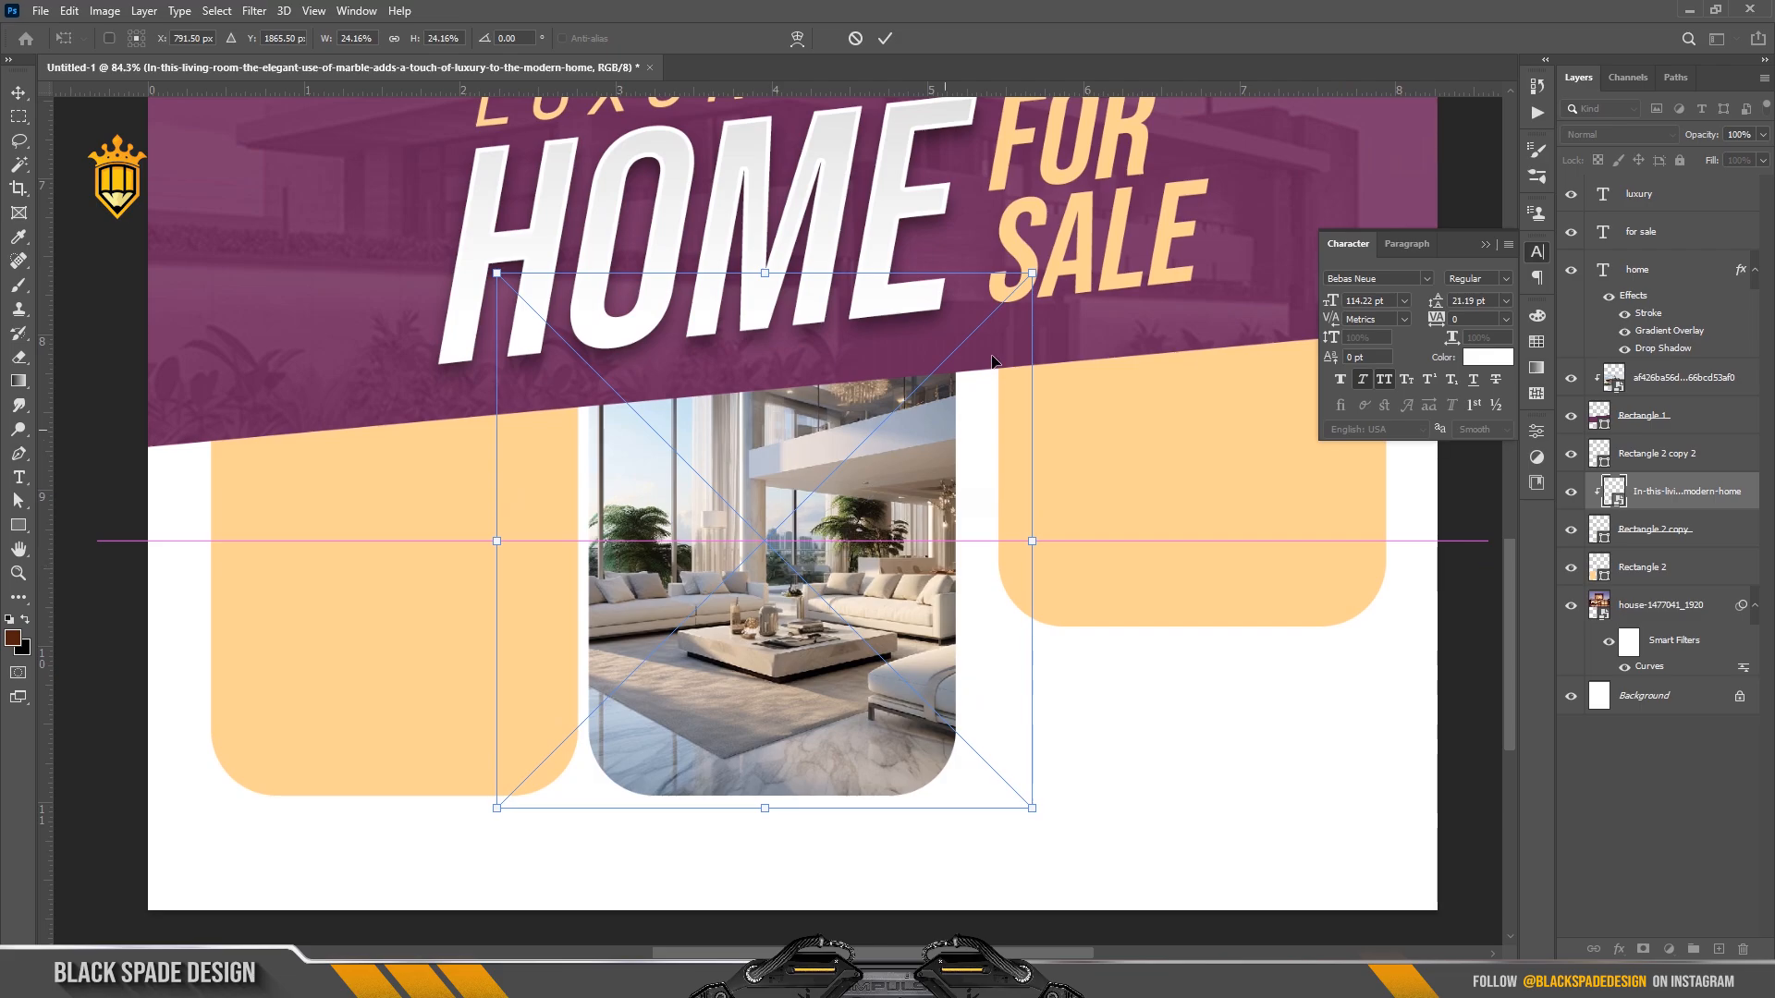
{"action": "left_click_drag", "start_coordinate": [1032, 273], "coordinate": [969, 305]}
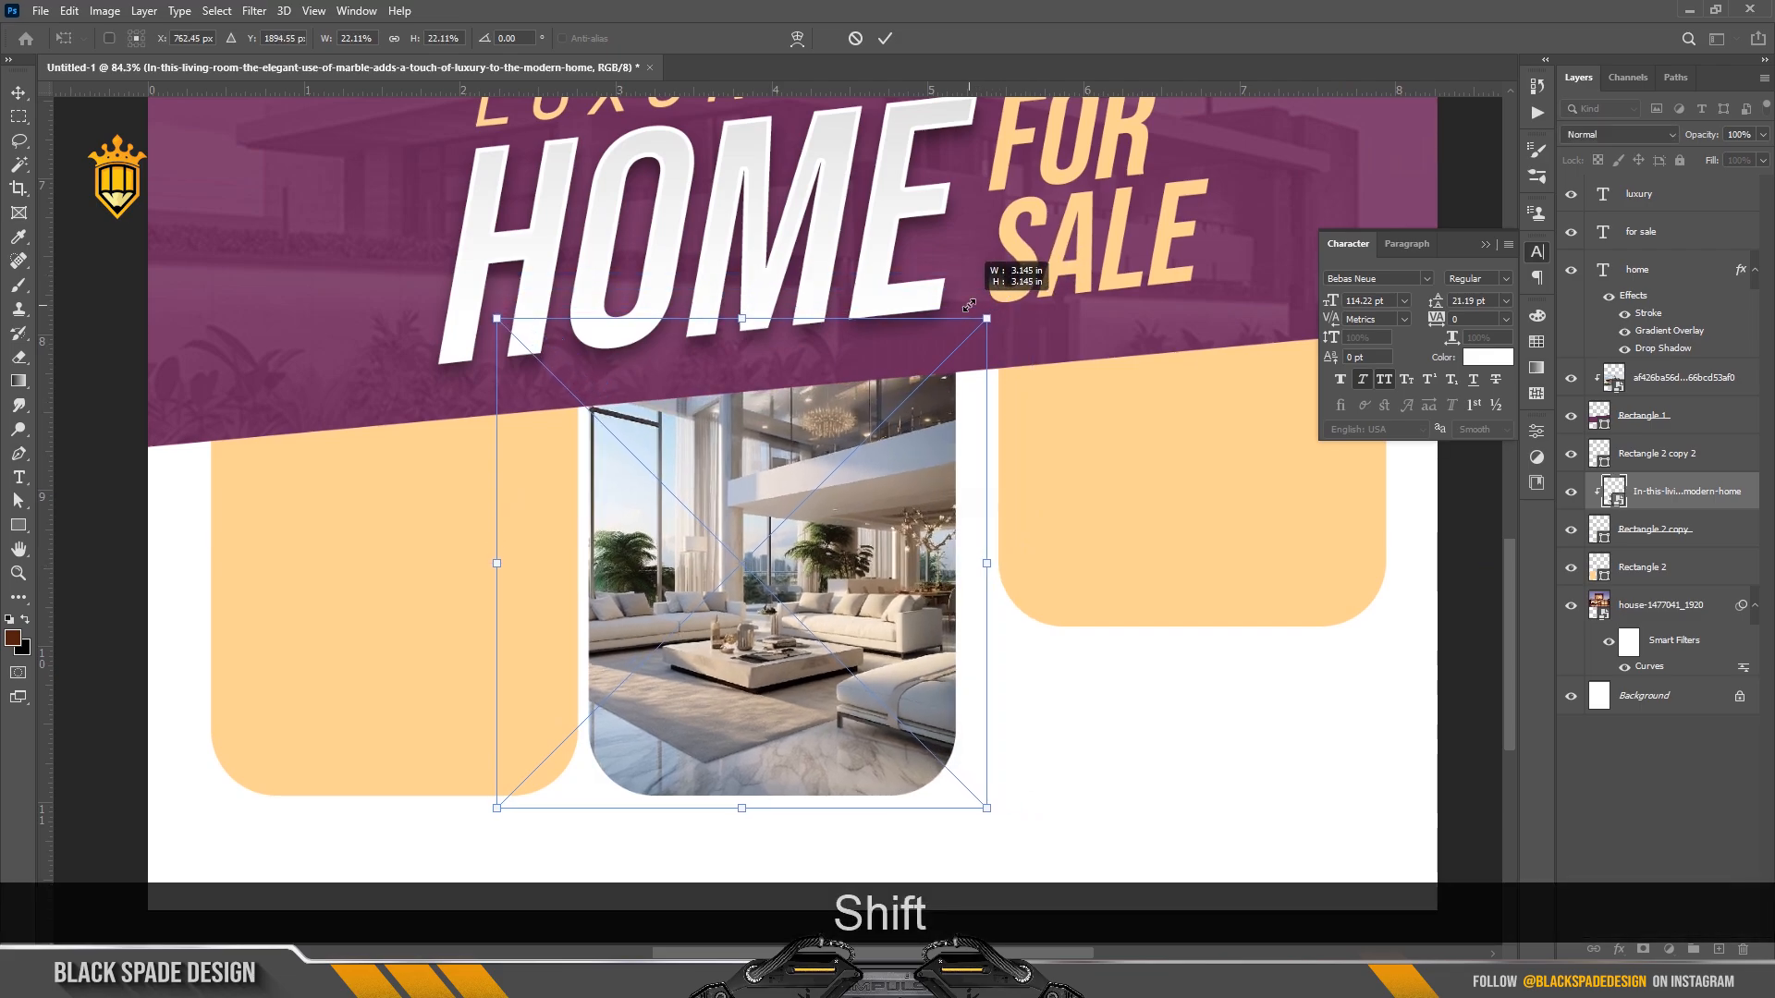
{"action": "key", "text": "Return"}
{"action": "scroll", "coordinate": [735, 419], "scroll_direction": "down", "scroll_amount": 1}
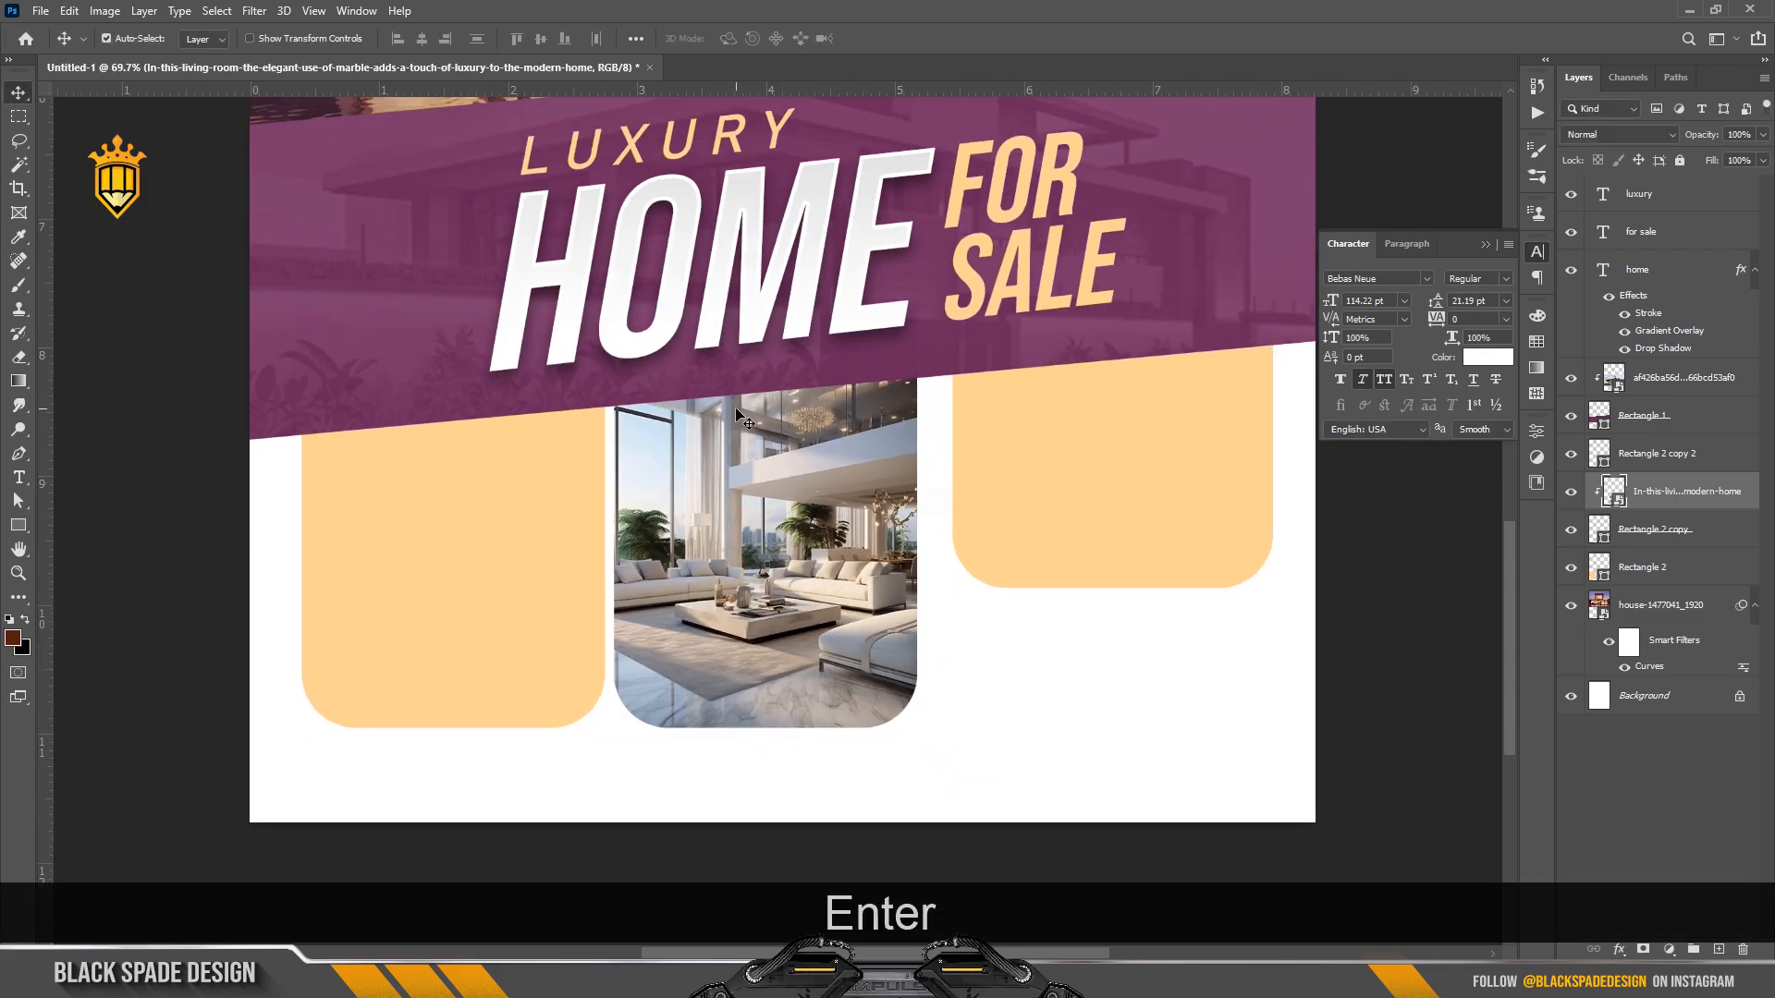
{"action": "right_click", "coordinate": [539, 596]}
{"action": "left_click", "coordinate": [588, 603]}
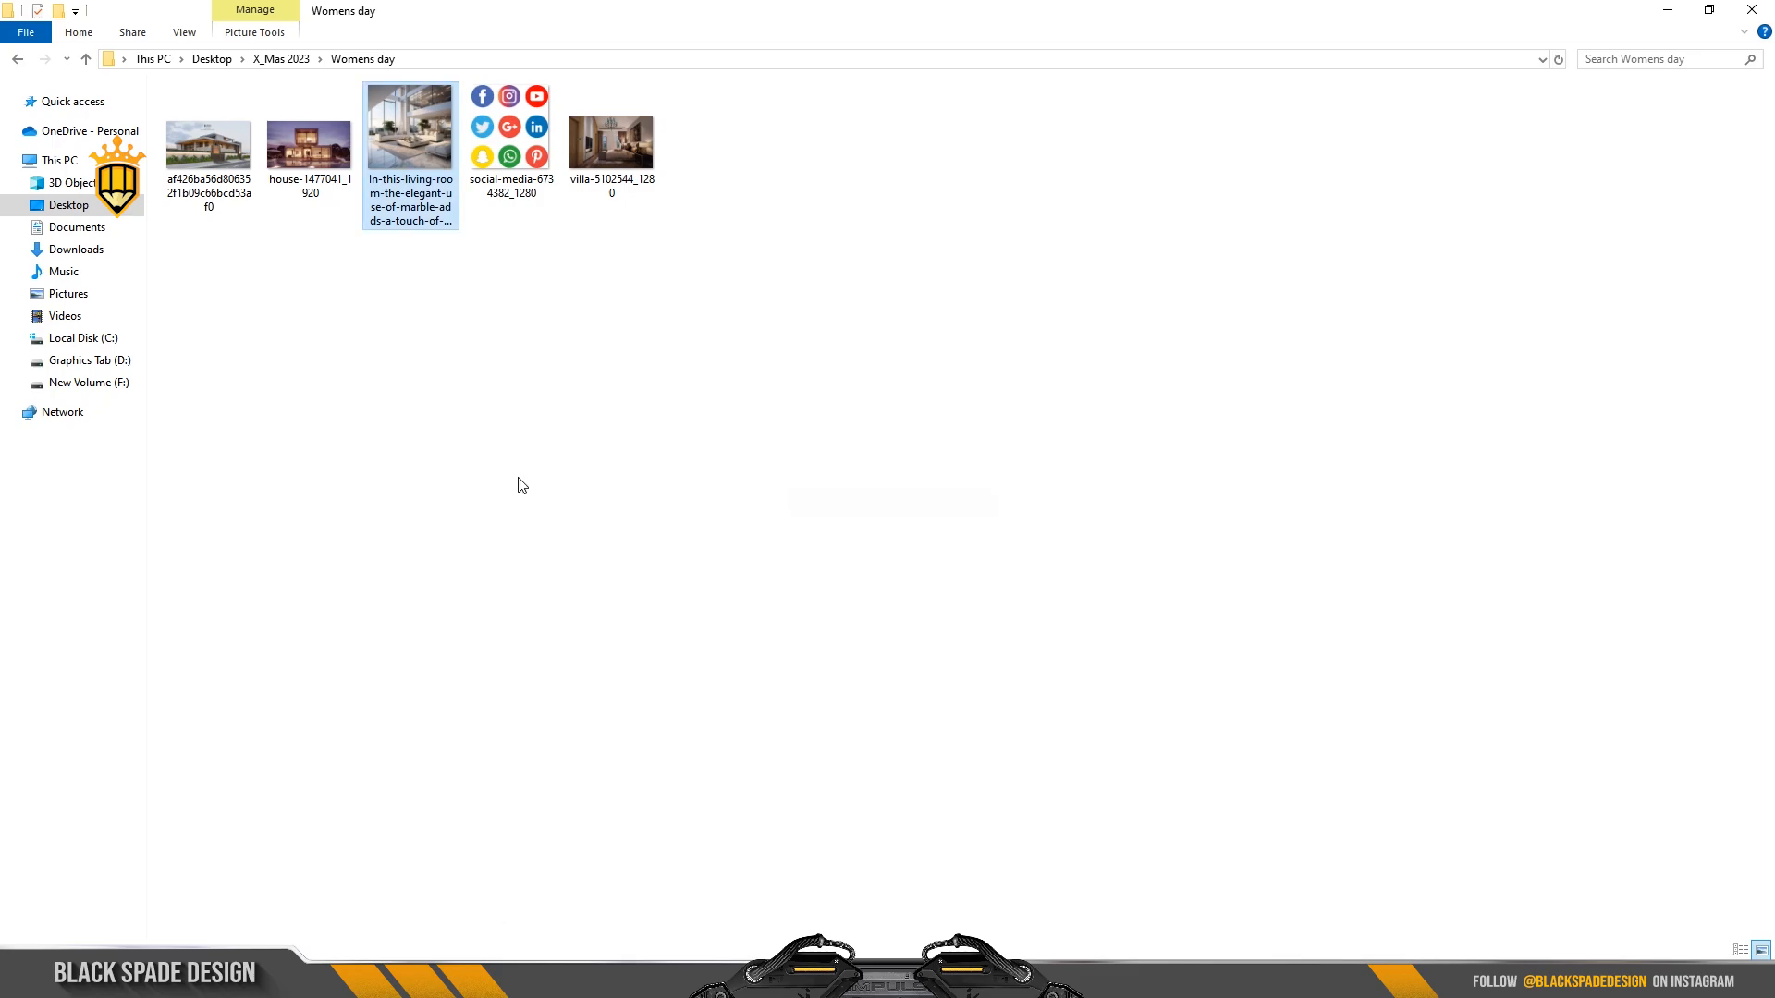
Place the villa-5102544_1280 photo on the flyer, shrink it, and clip it to Rectangle 2.
{"action": "left_click_drag", "start_coordinate": [611, 143], "coordinate": [592, 823]}
{"action": "left_click_drag", "start_coordinate": [562, 625], "coordinate": [565, 625]}
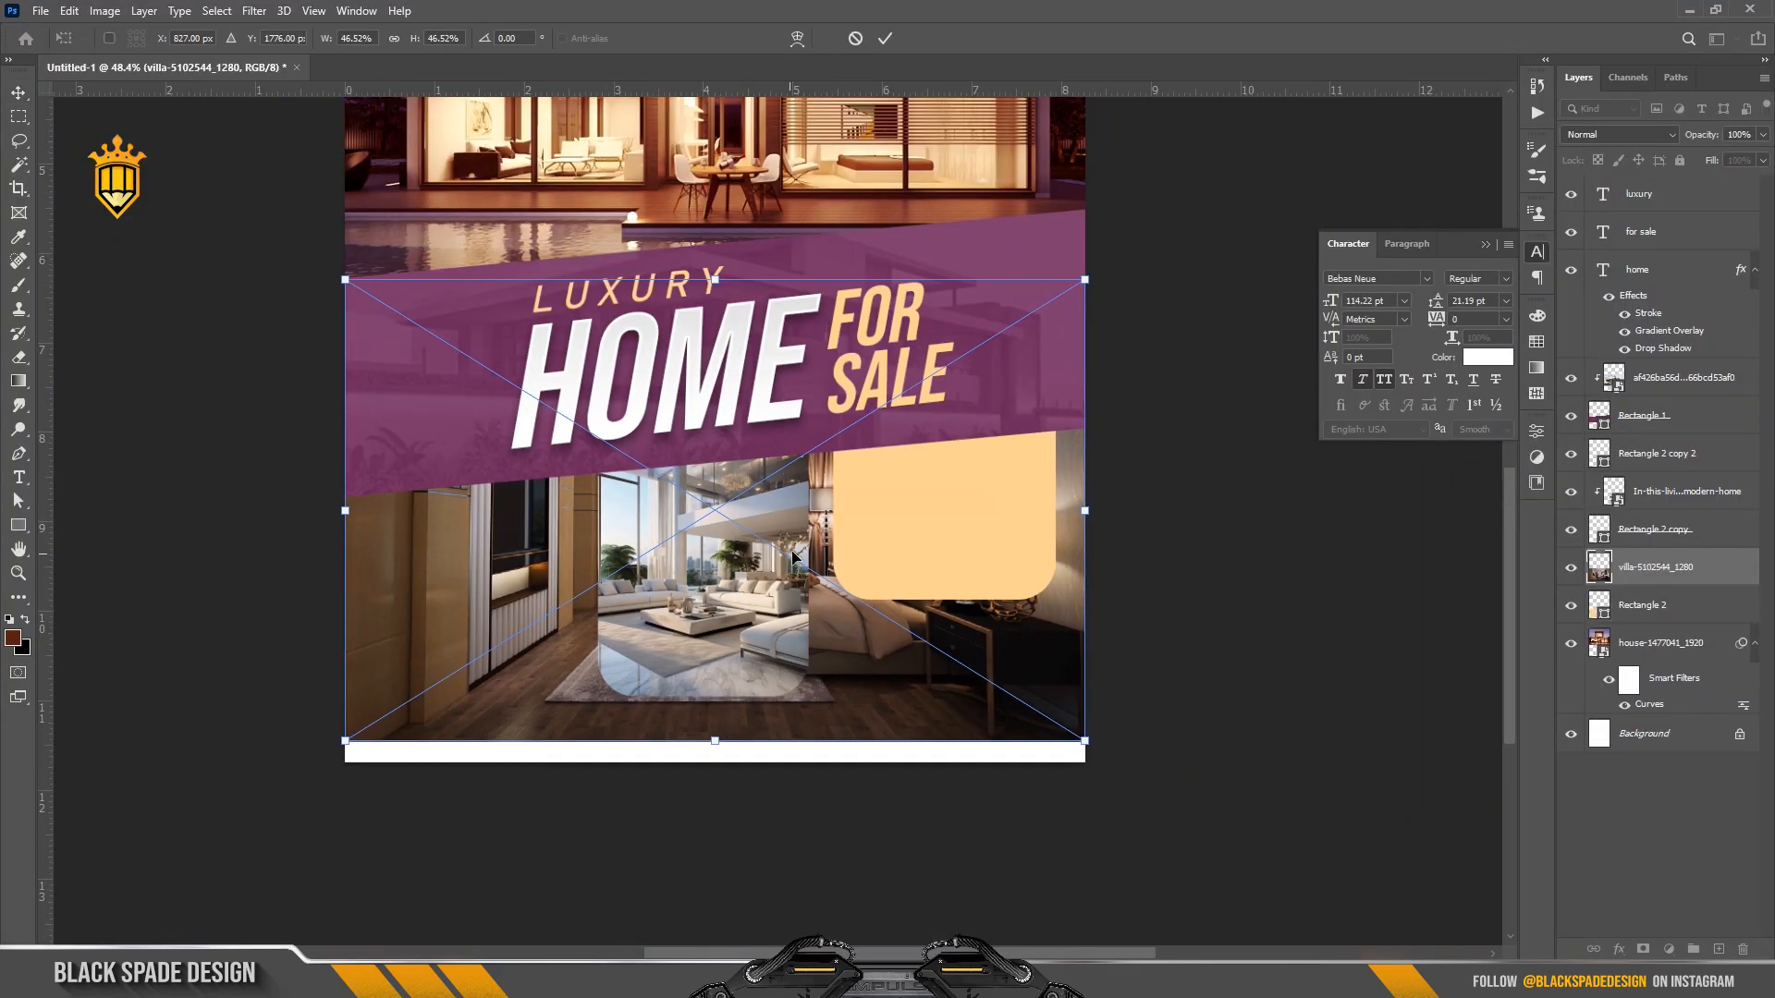
{"action": "left_click_drag", "start_coordinate": [790, 558], "coordinate": [641, 571]}
{"action": "left_click_drag", "start_coordinate": [934, 291], "coordinate": [806, 348]}
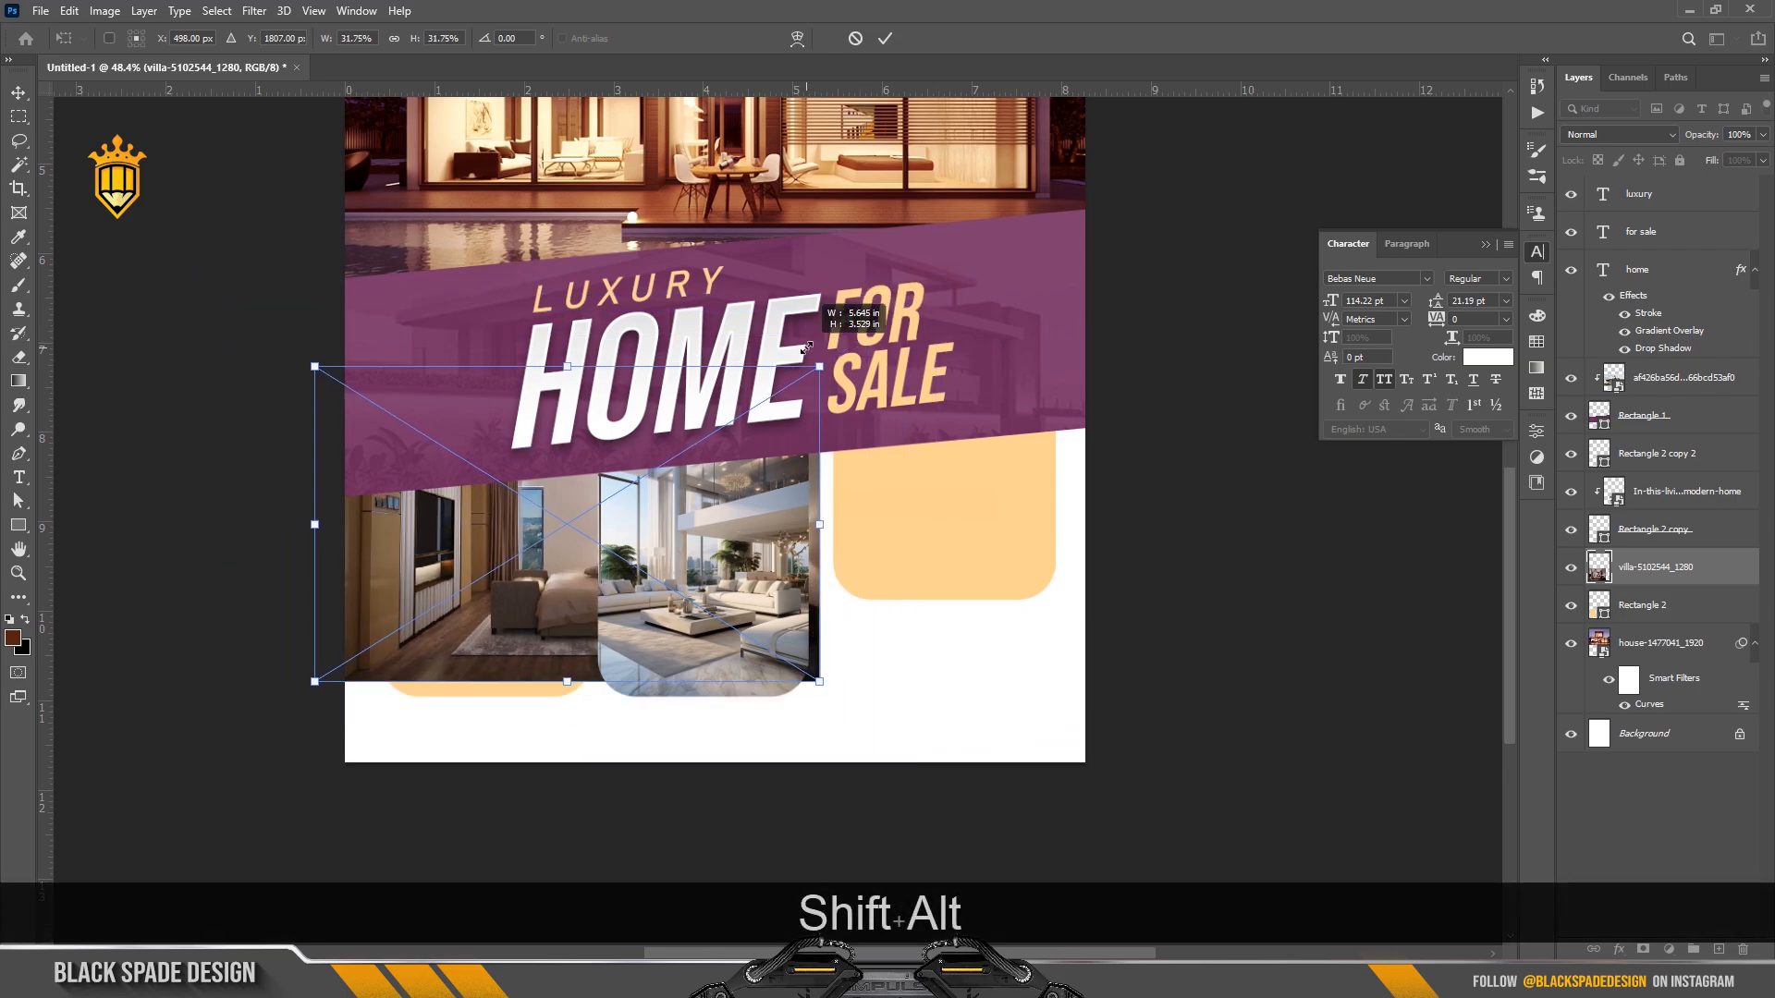
{"action": "key", "text": "Return"}
{"action": "right_click", "coordinate": [1696, 567]}
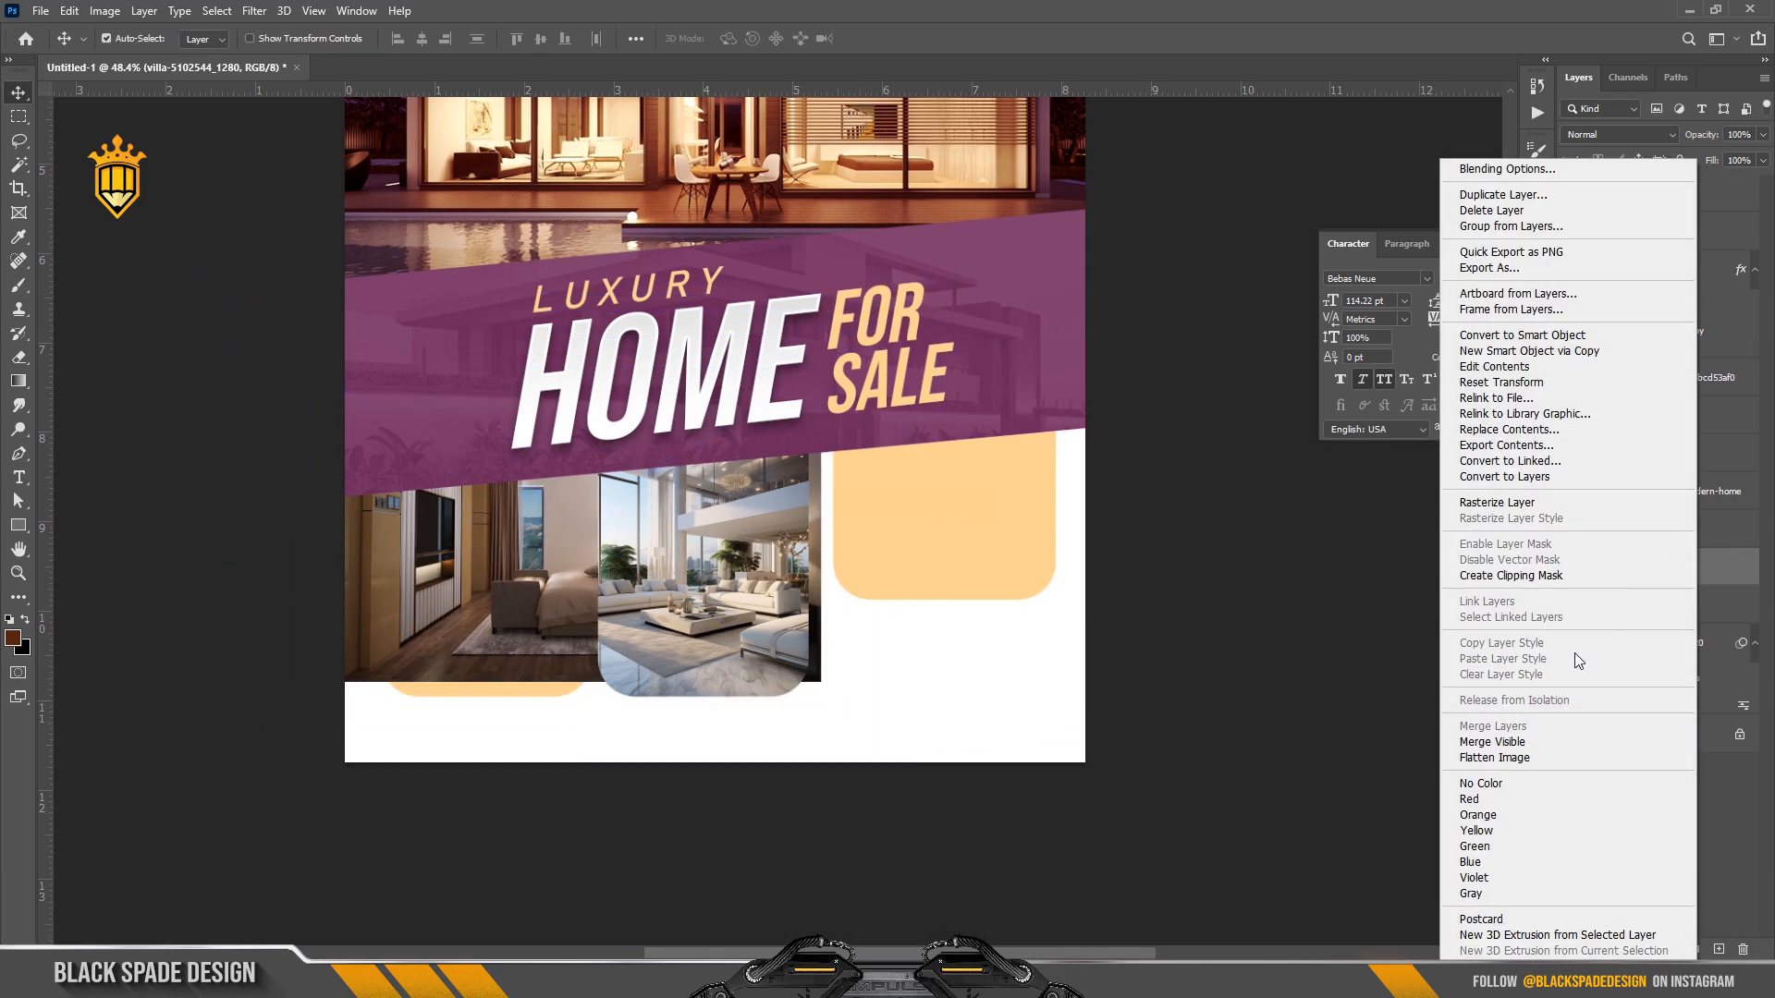
{"action": "left_click", "coordinate": [1524, 577]}
Resize and reposition the clipped villa photo so it fills the left peach panel.
{"action": "left_click_drag", "start_coordinate": [746, 571], "coordinate": [751, 577]}
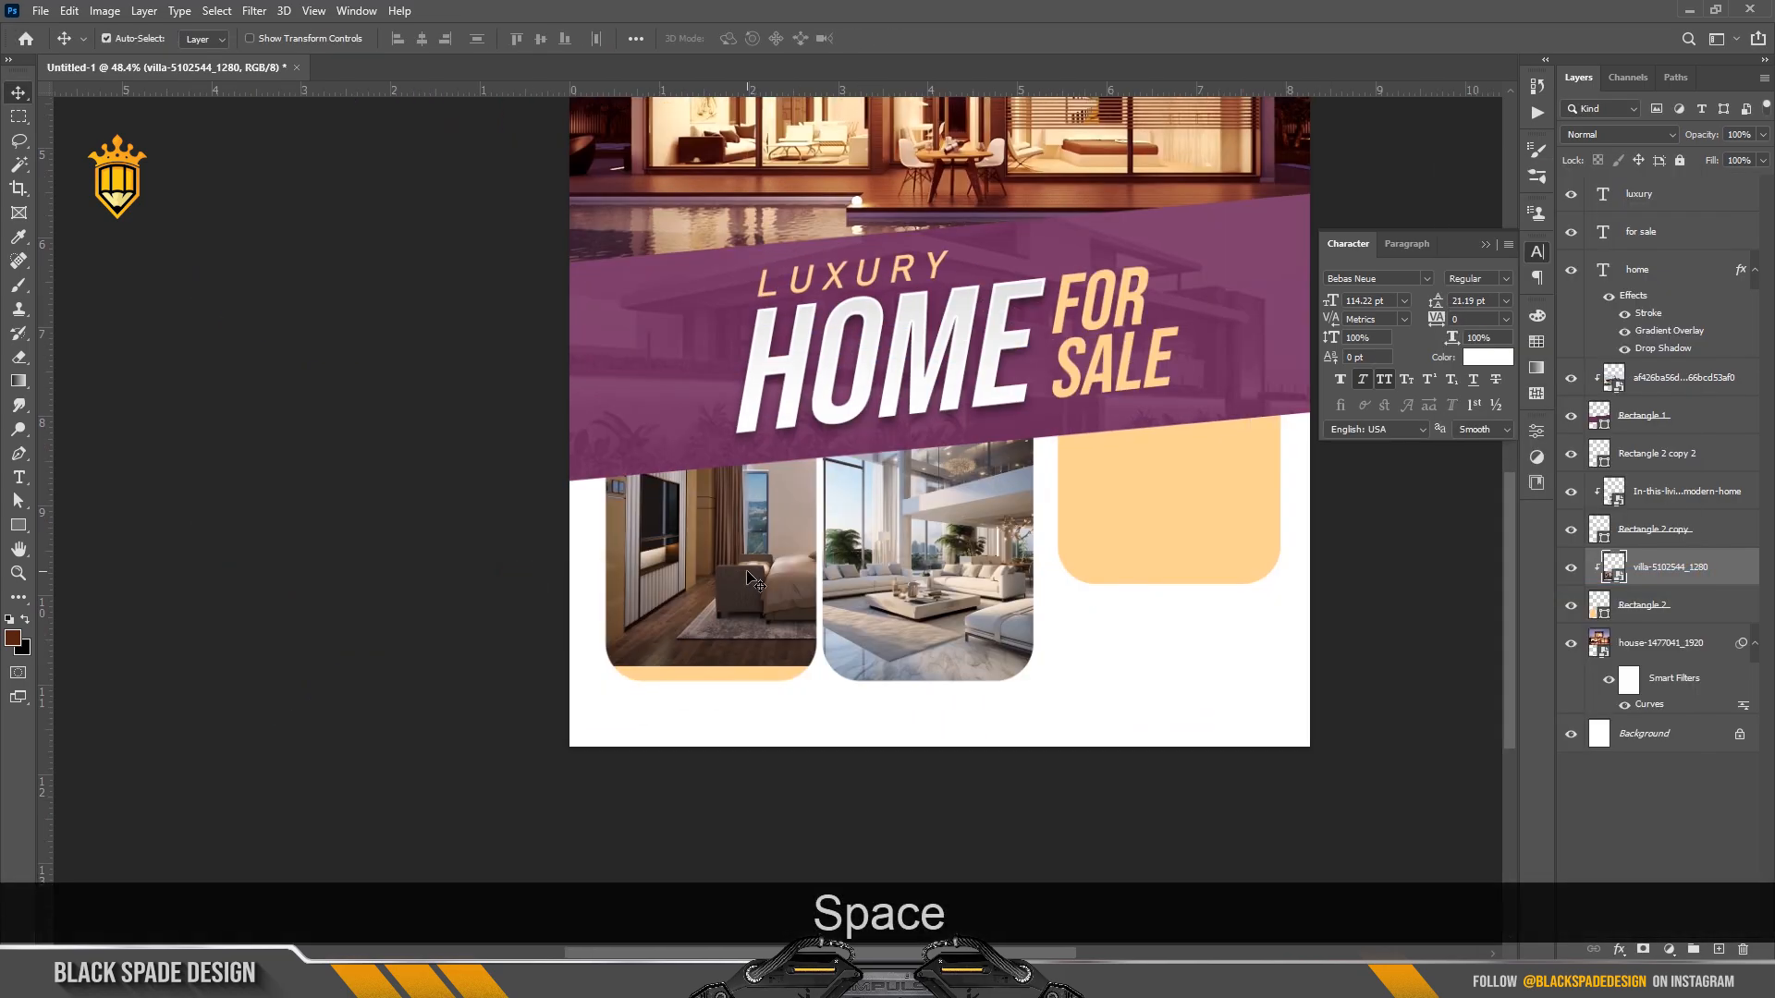
{"action": "key", "text": "ctrl+t"}
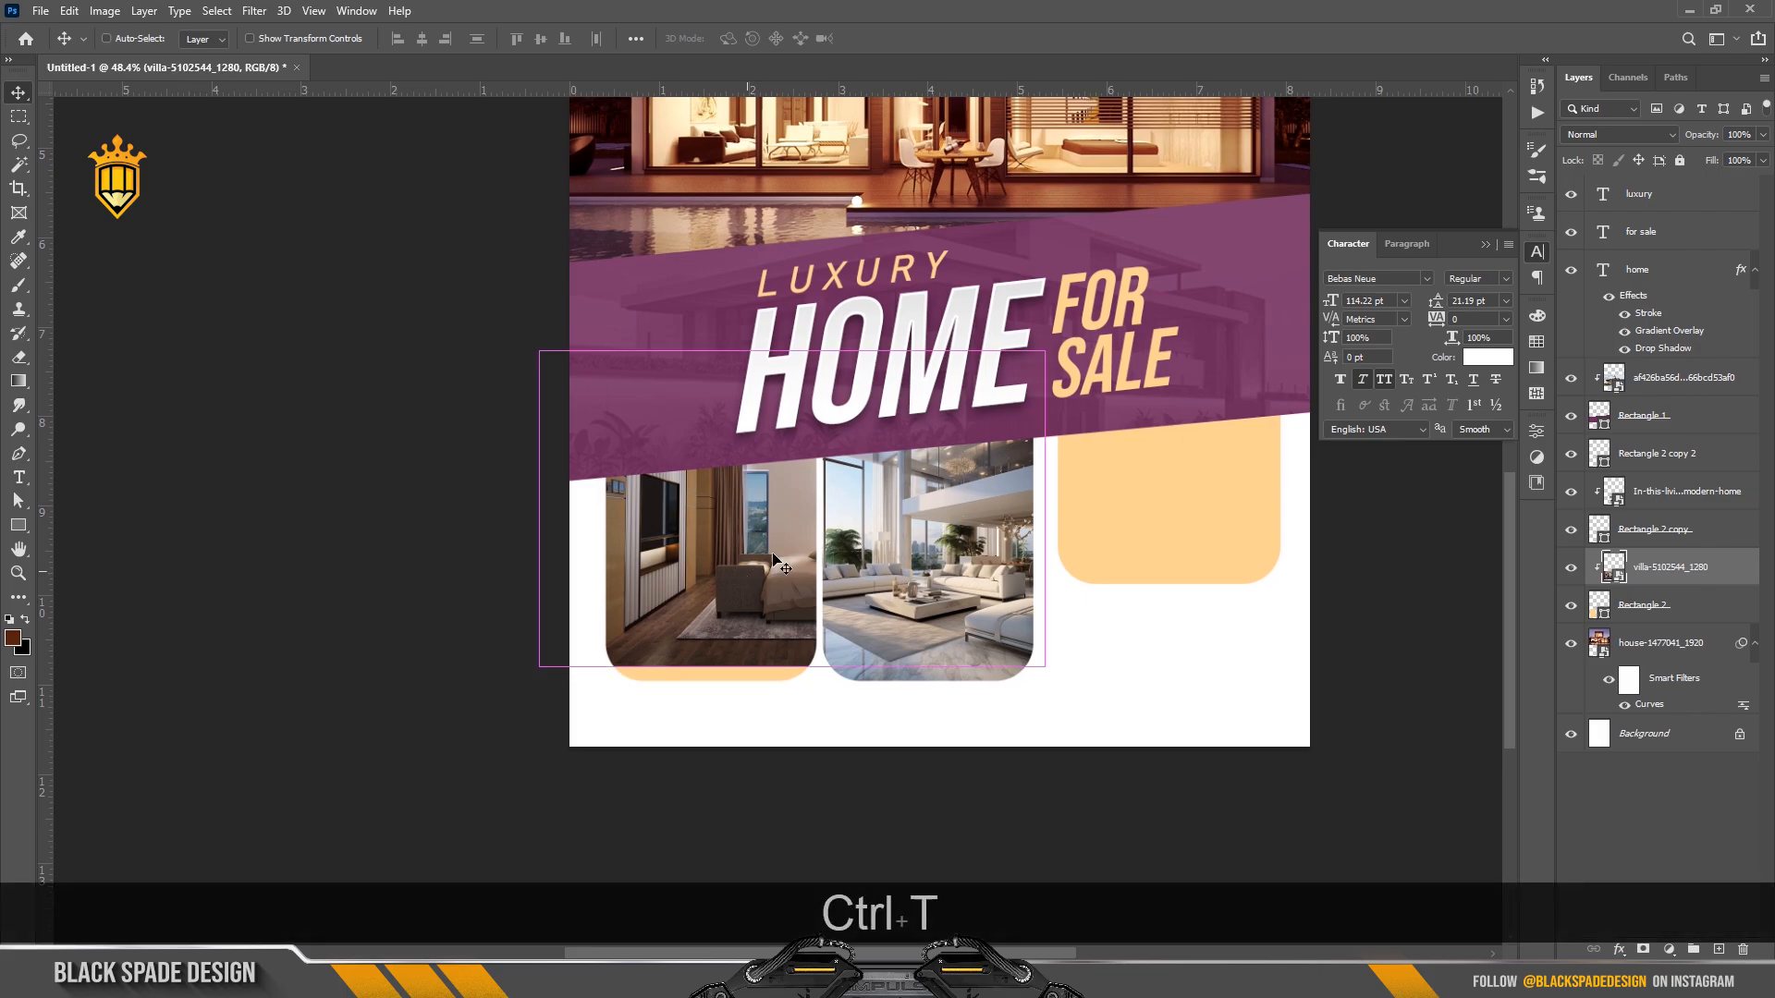
{"action": "left_click_drag", "start_coordinate": [803, 532], "coordinate": [730, 567]}
{"action": "left_click_drag", "start_coordinate": [971, 384], "coordinate": [872, 415]}
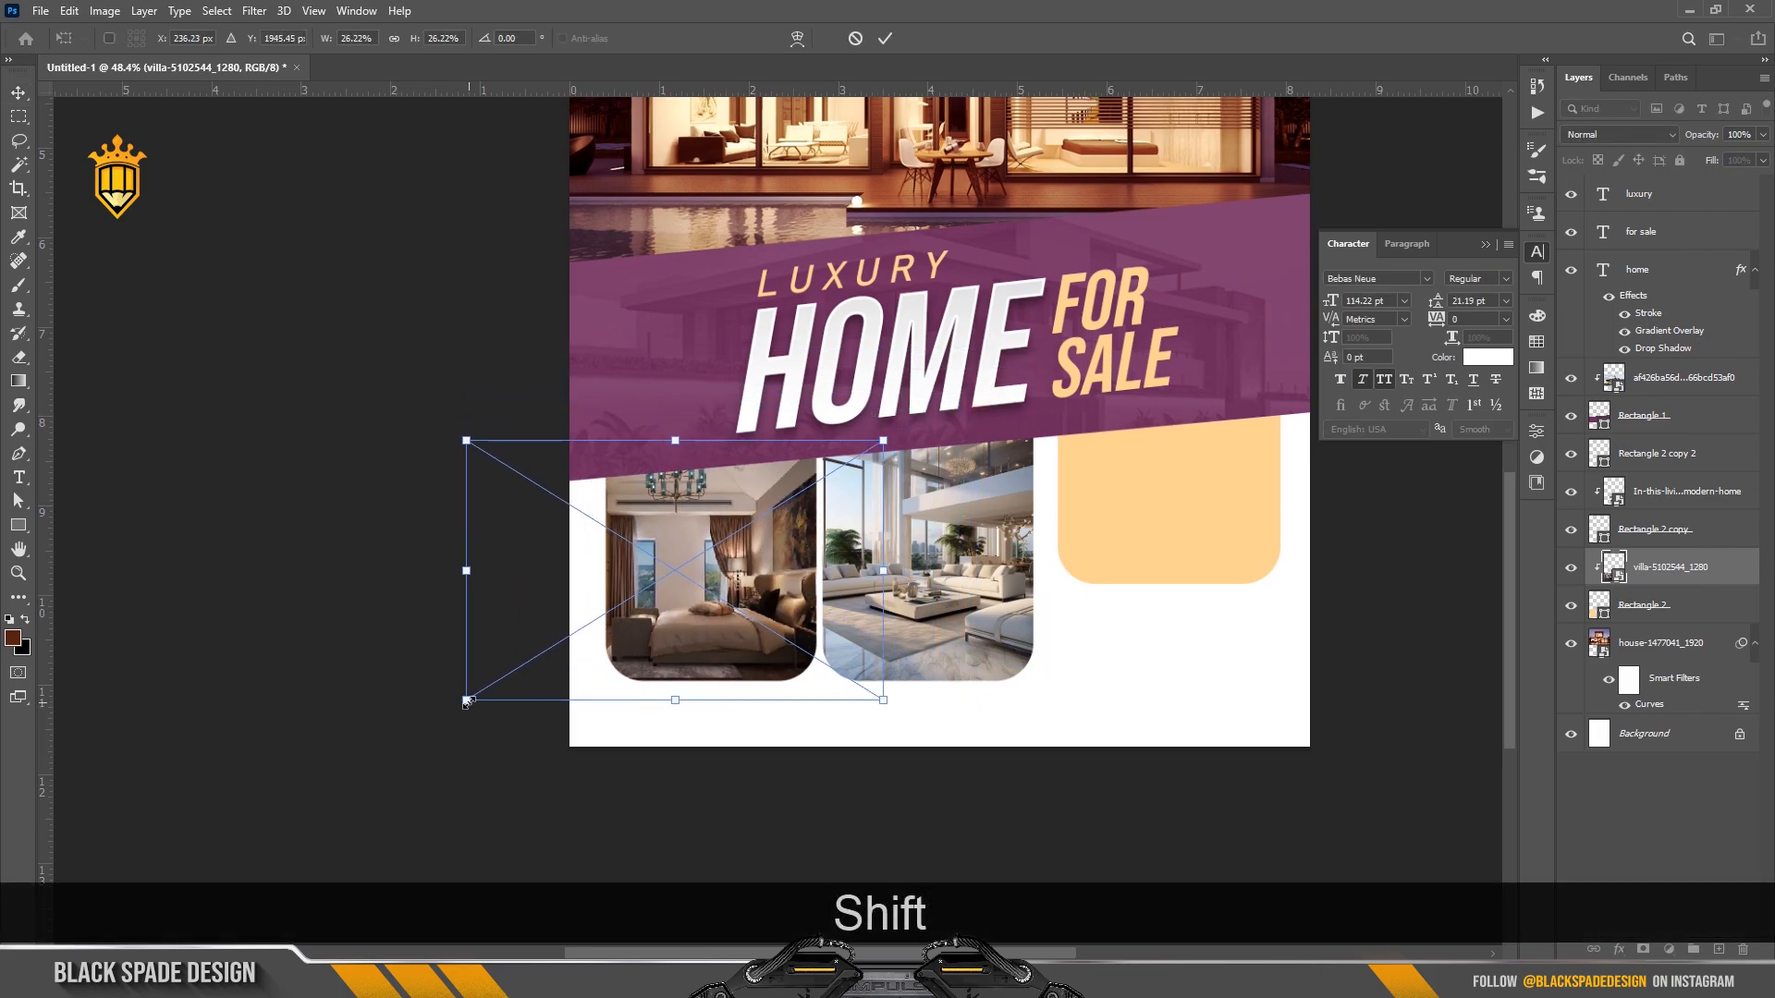
{"action": "left_click_drag", "start_coordinate": [467, 700], "coordinate": [487, 688]}
{"action": "left_click_drag", "start_coordinate": [725, 588], "coordinate": [731, 587]}
{"action": "key", "text": "Return"}
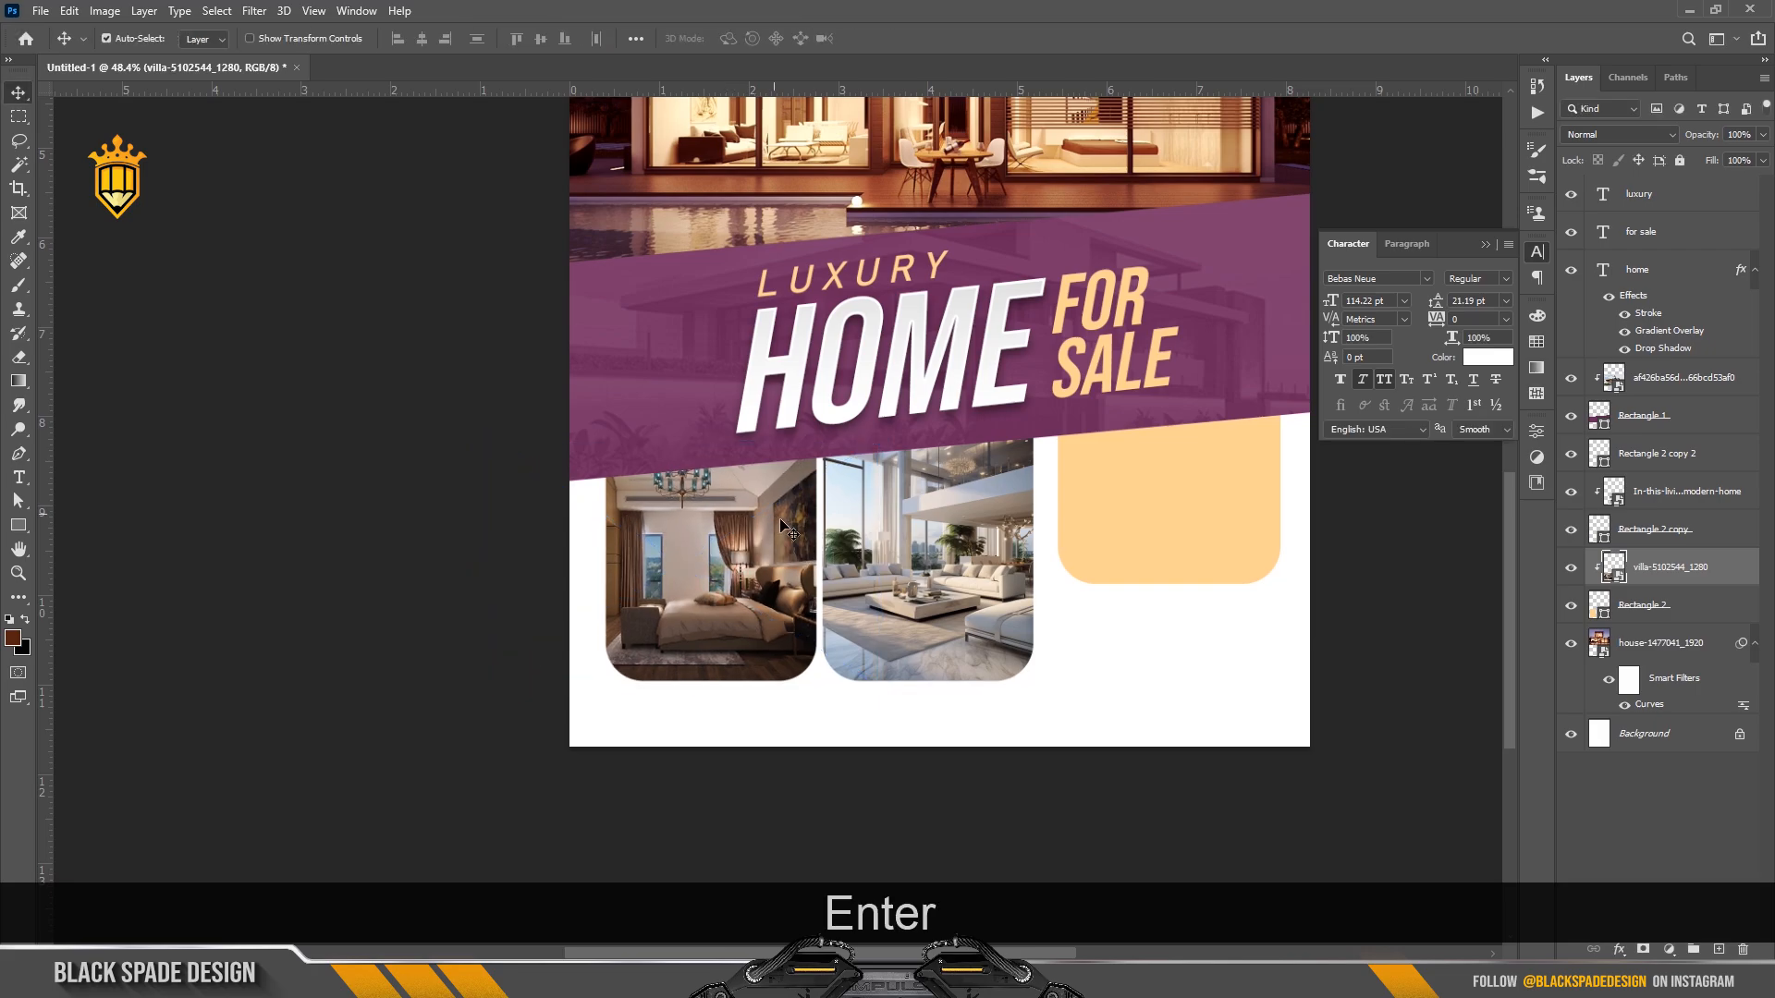
Pan over to the right peach panel and list the layers beneath it.
{"action": "scroll", "coordinate": [780, 520], "scroll_direction": "down", "scroll_amount": 3}
{"action": "scroll", "coordinate": [795, 673], "scroll_direction": "up", "scroll_amount": 4}
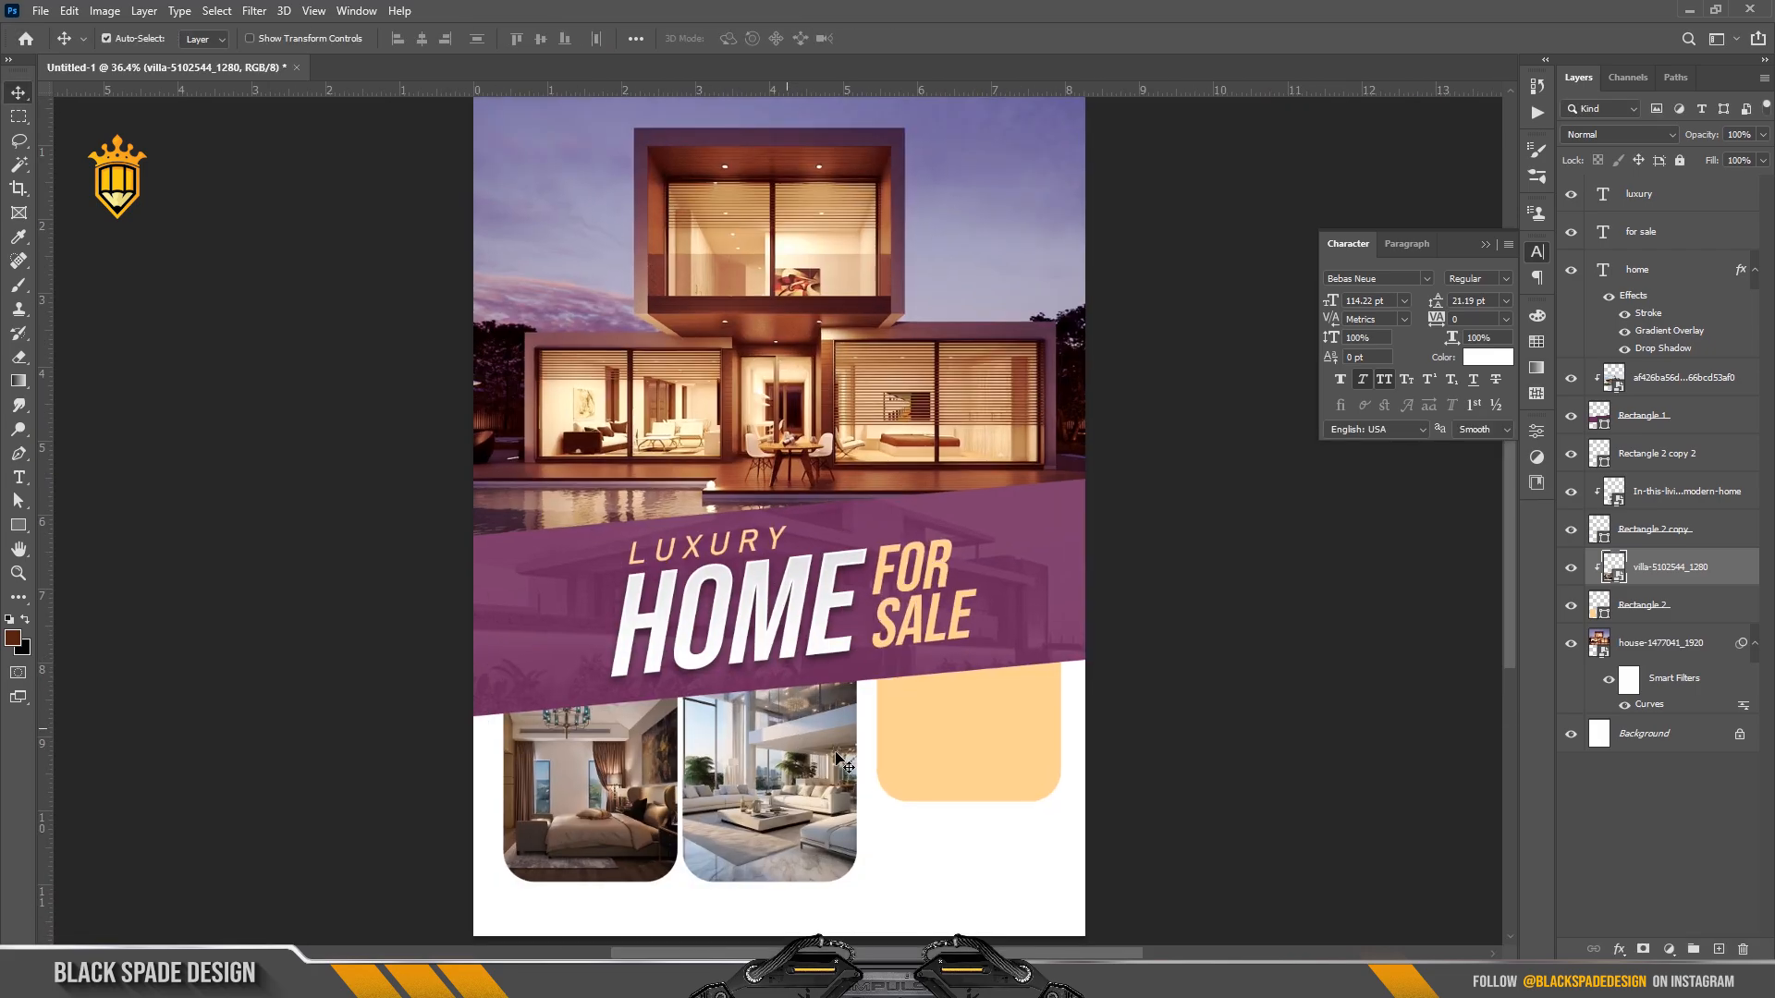
{"action": "left_click_drag", "start_coordinate": [837, 757], "coordinate": [721, 664]}
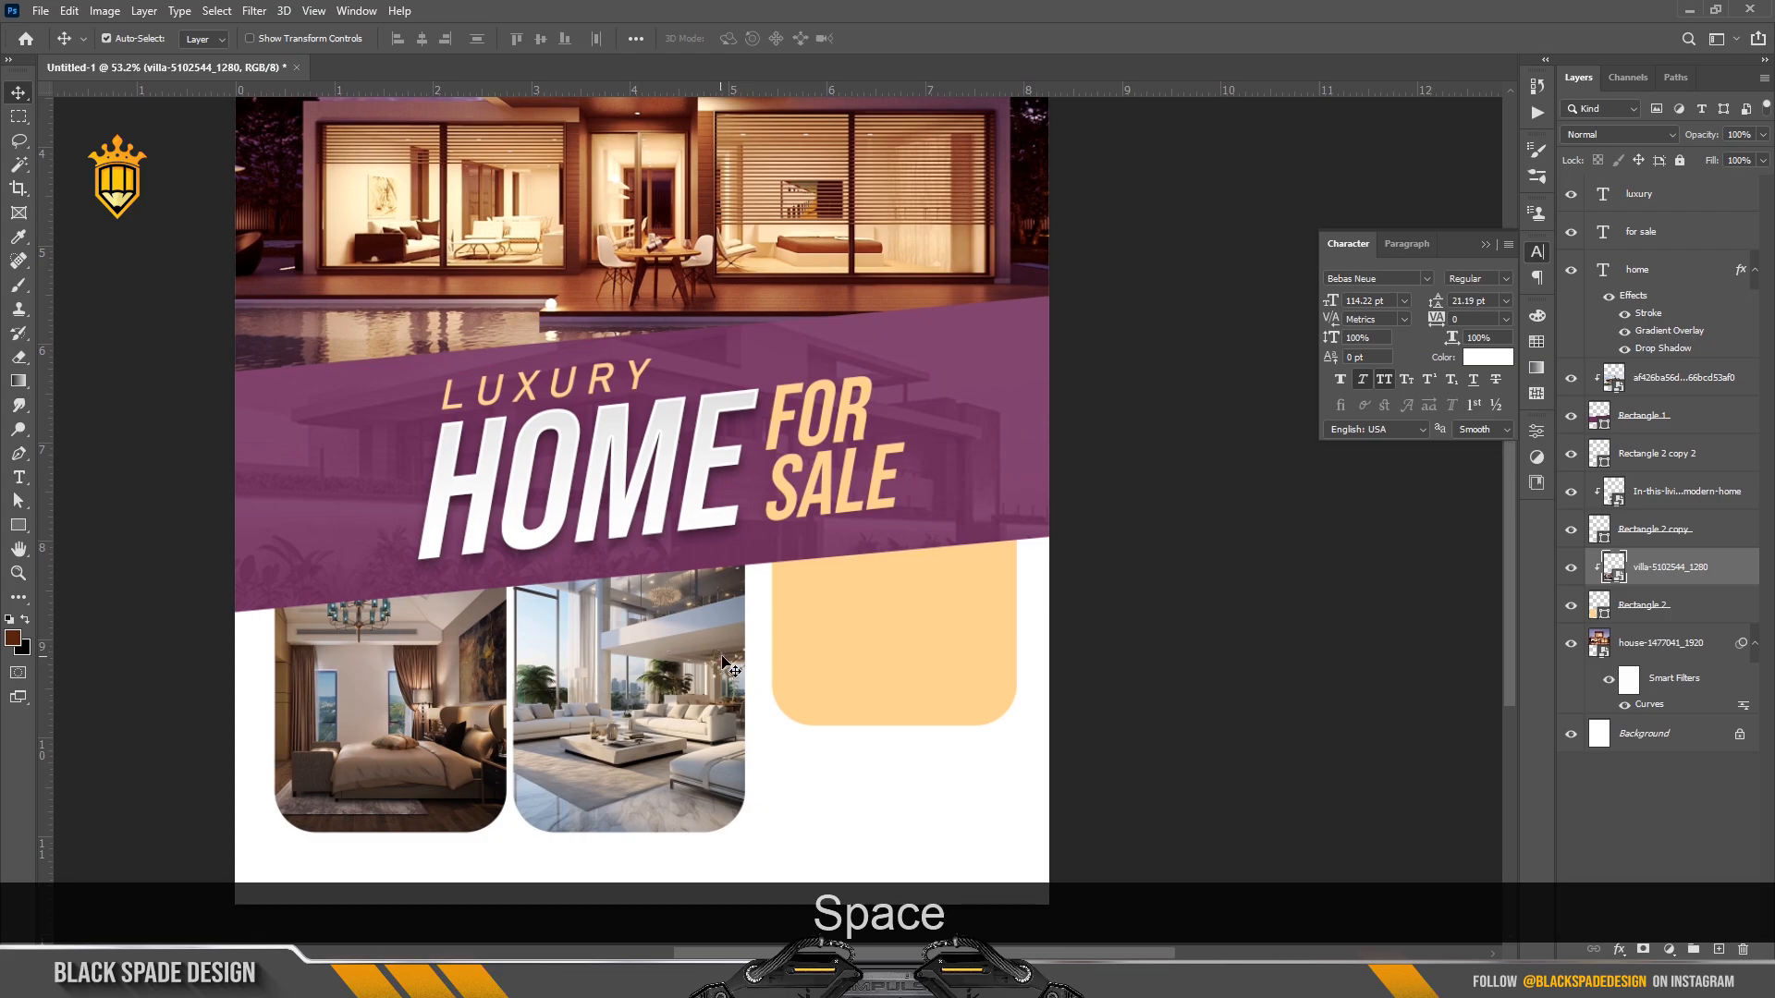
{"action": "scroll", "coordinate": [893, 676], "scroll_direction": "up", "scroll_amount": 3}
{"action": "right_click", "coordinate": [858, 603]}
Add a layer mask to the right peach panel and pick the Polygonal Lasso tool.
{"action": "left_click", "coordinate": [879, 614]}
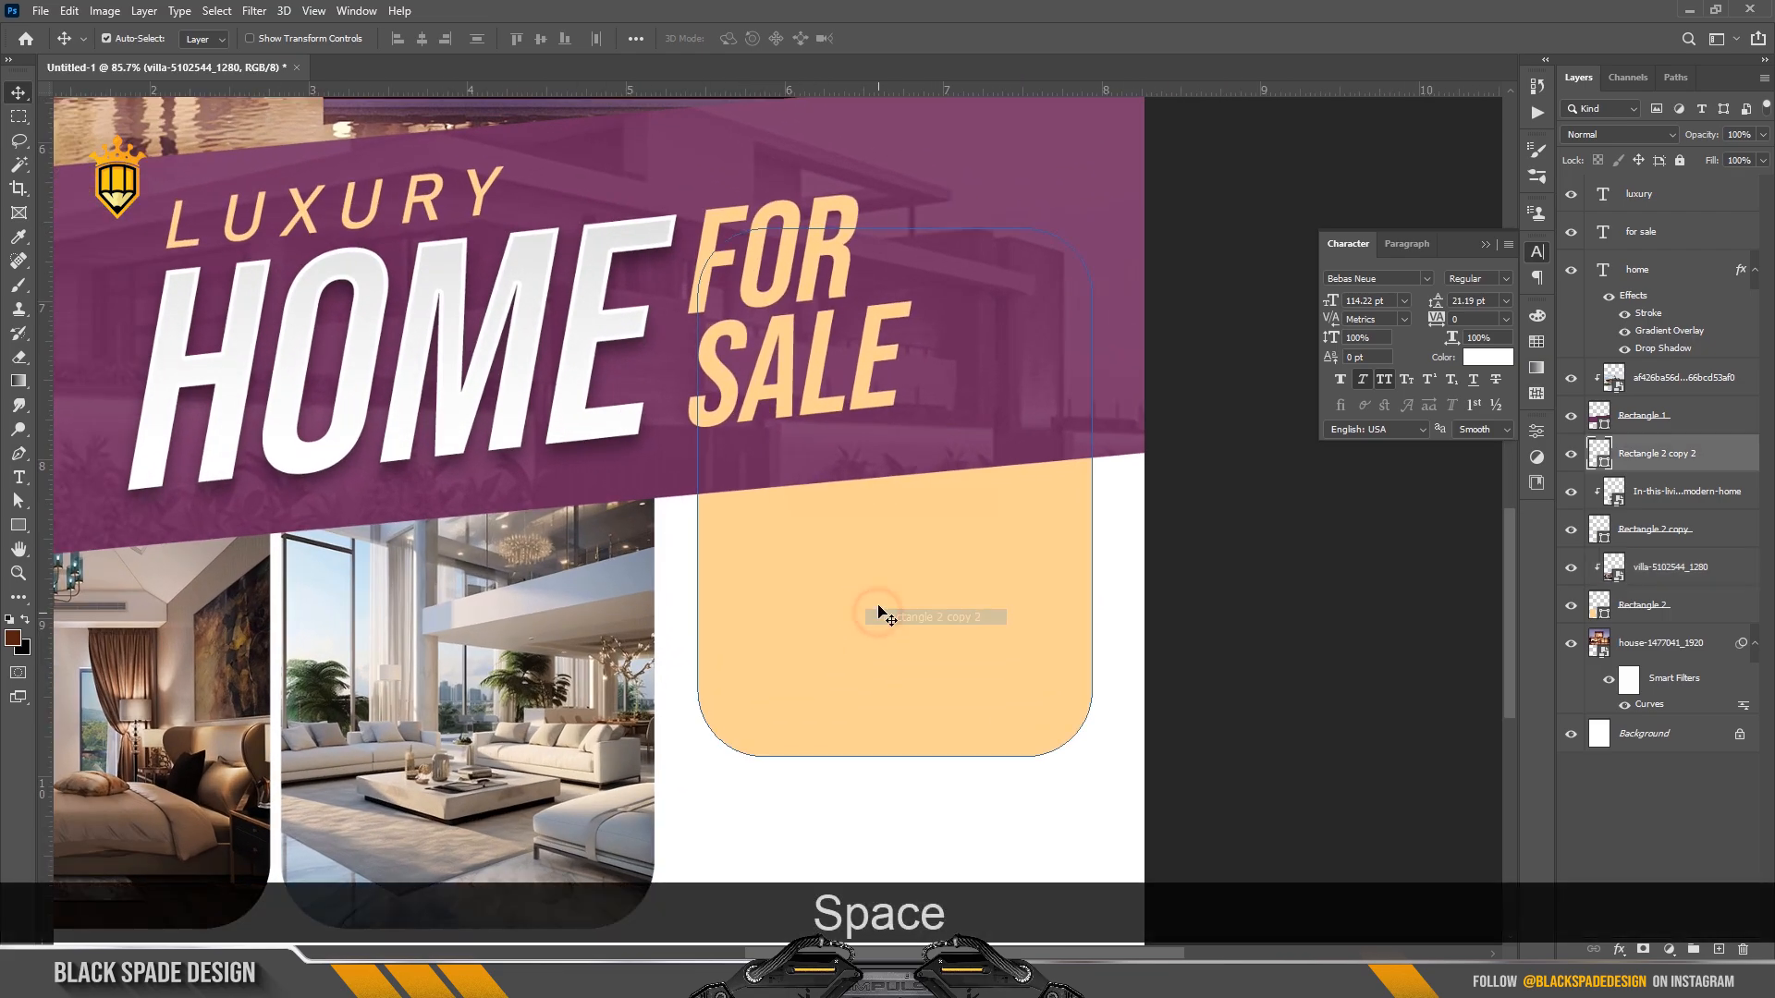
{"action": "left_click", "coordinate": [1643, 949]}
{"action": "left_click", "coordinate": [18, 140]}
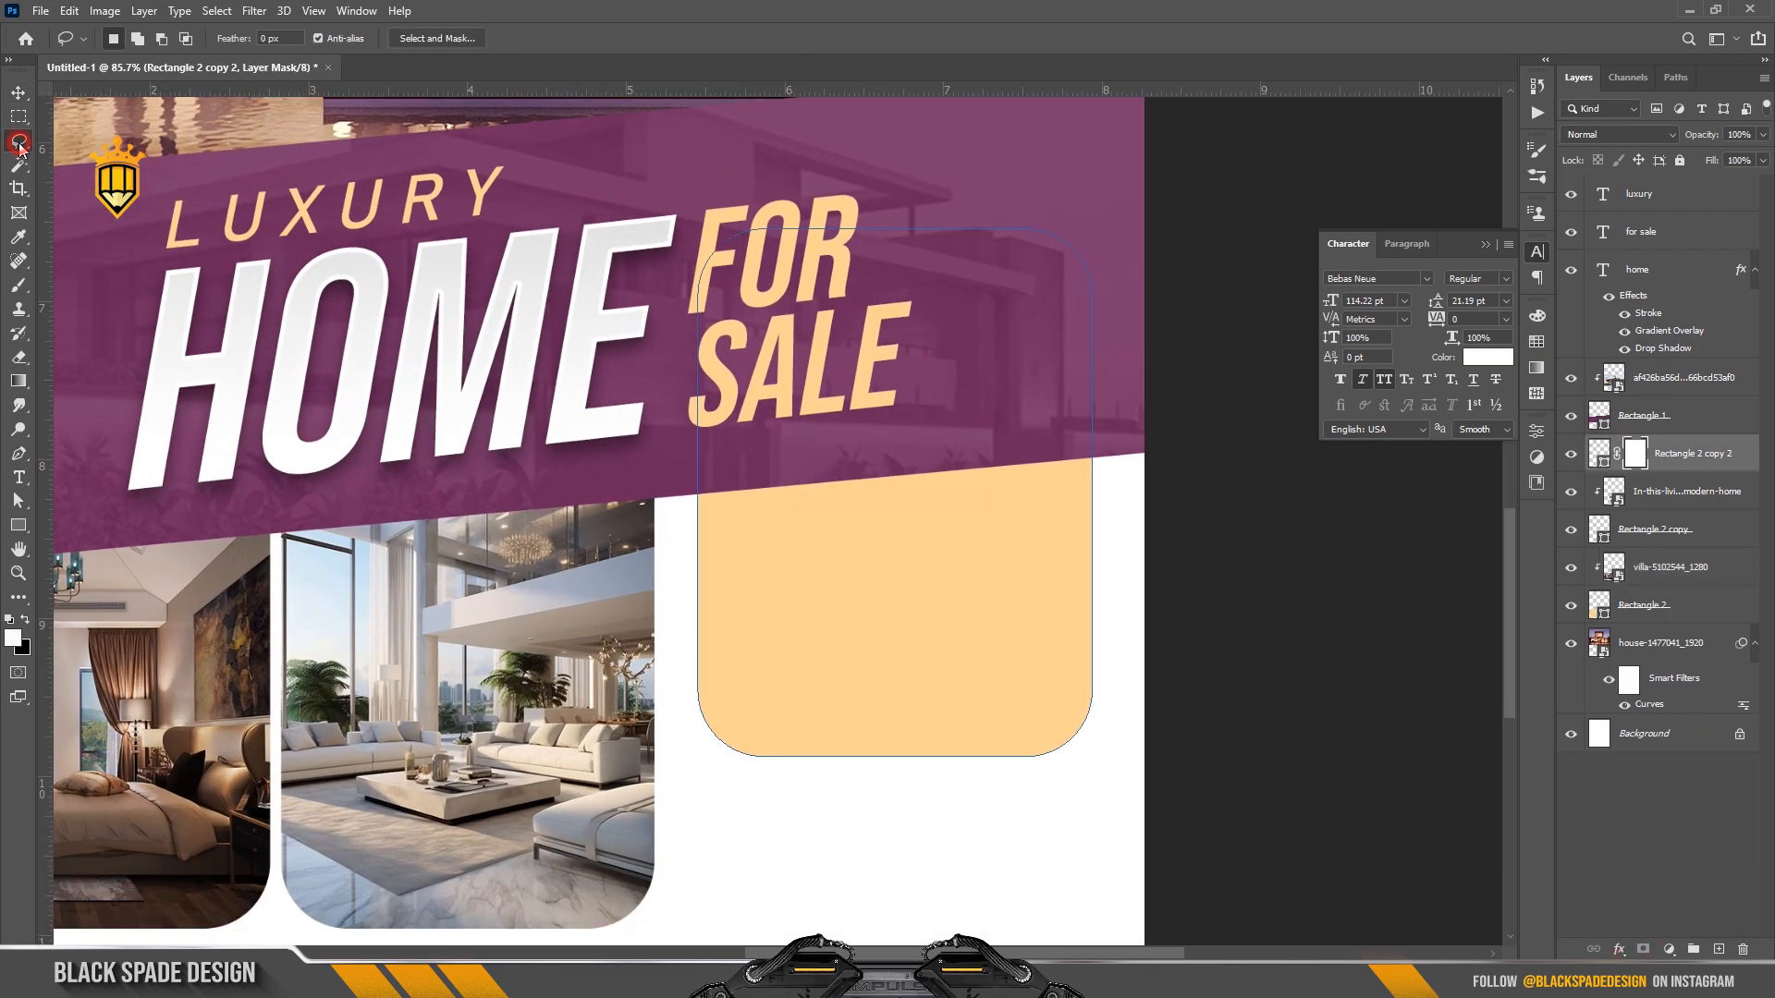
{"action": "left_click", "coordinate": [83, 159]}
{"action": "scroll", "coordinate": [730, 458], "scroll_direction": "up", "scroll_amount": 5}
{"action": "key", "text": "space"}
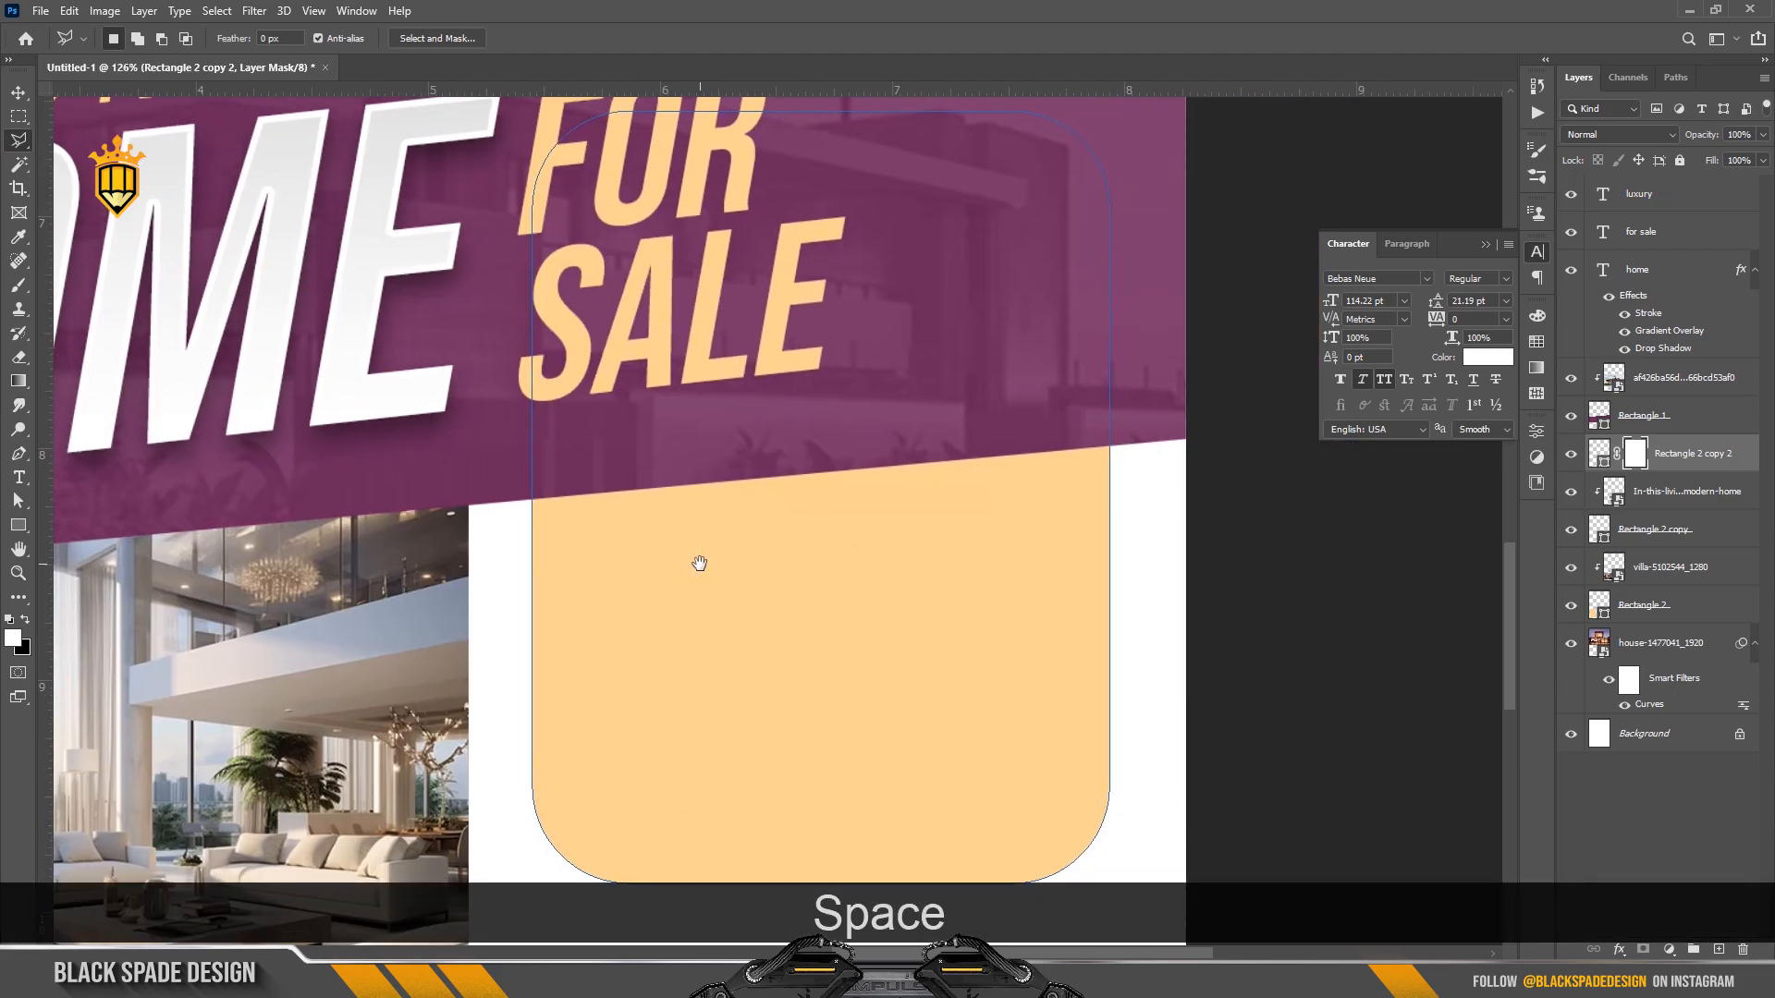
Mask out the panel's top above the purple band's slanted edge, then select the for sale layer.
{"action": "left_click", "coordinate": [496, 548]}
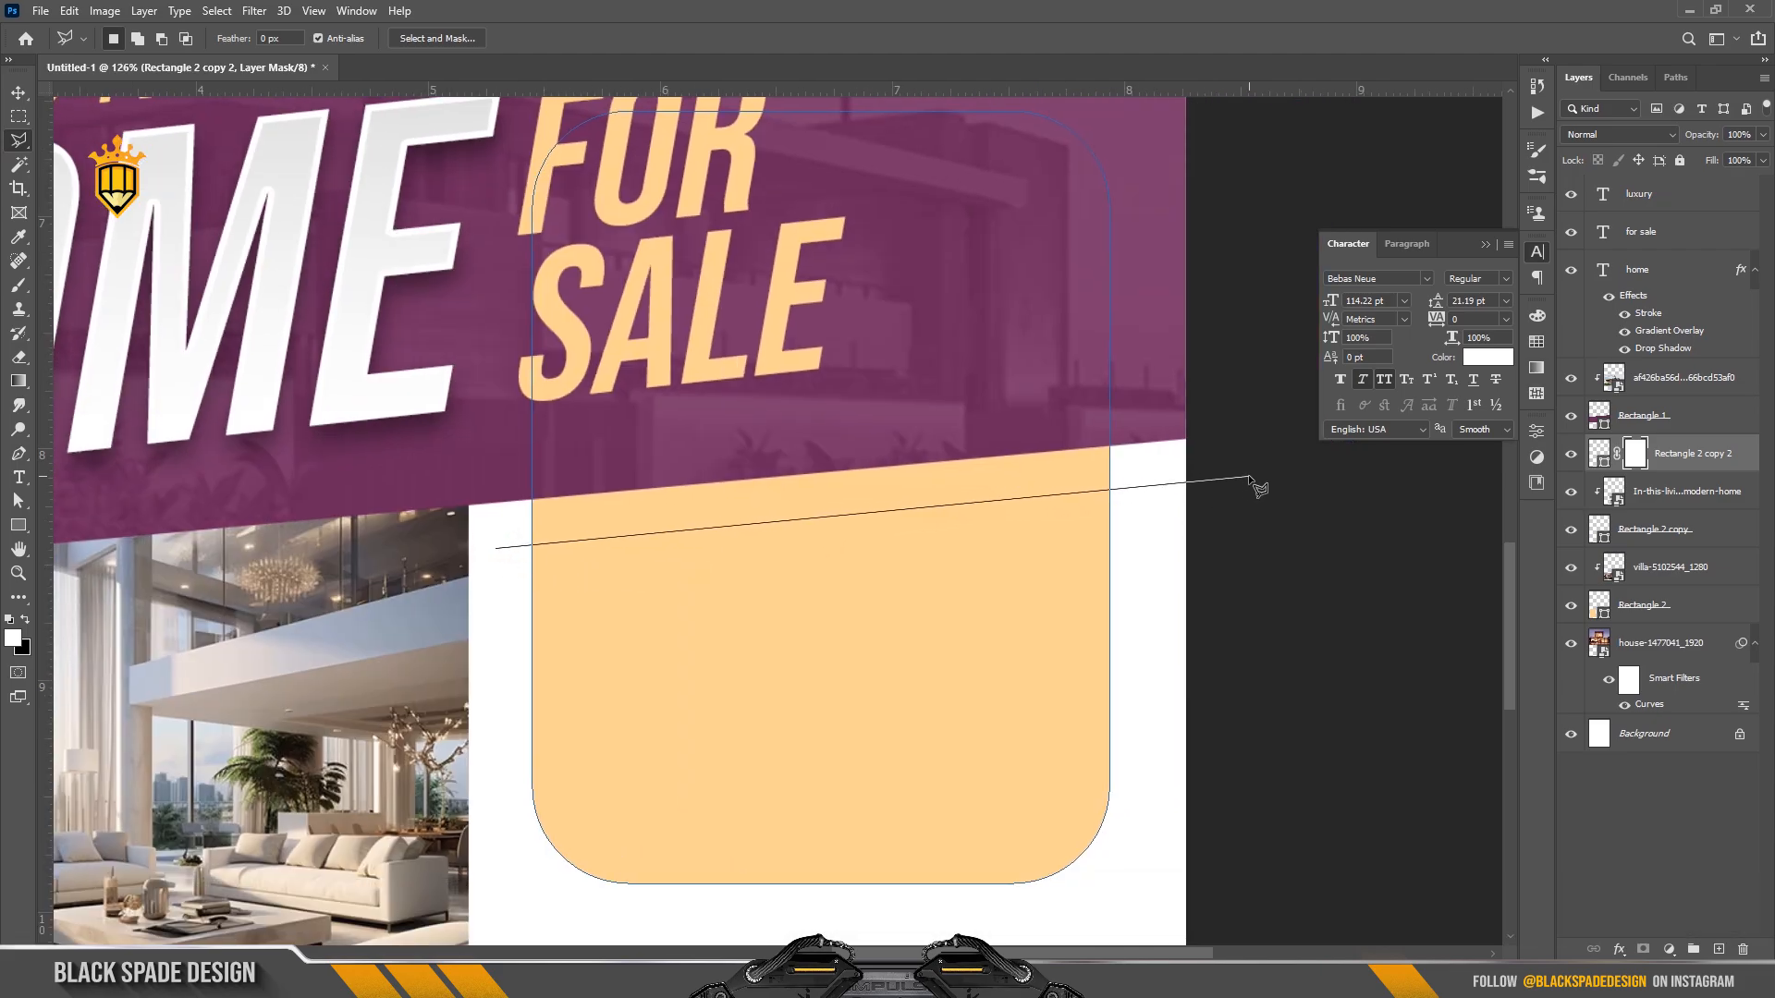
{"action": "left_click", "coordinate": [1240, 345]}
{"action": "left_click", "coordinate": [446, 325]}
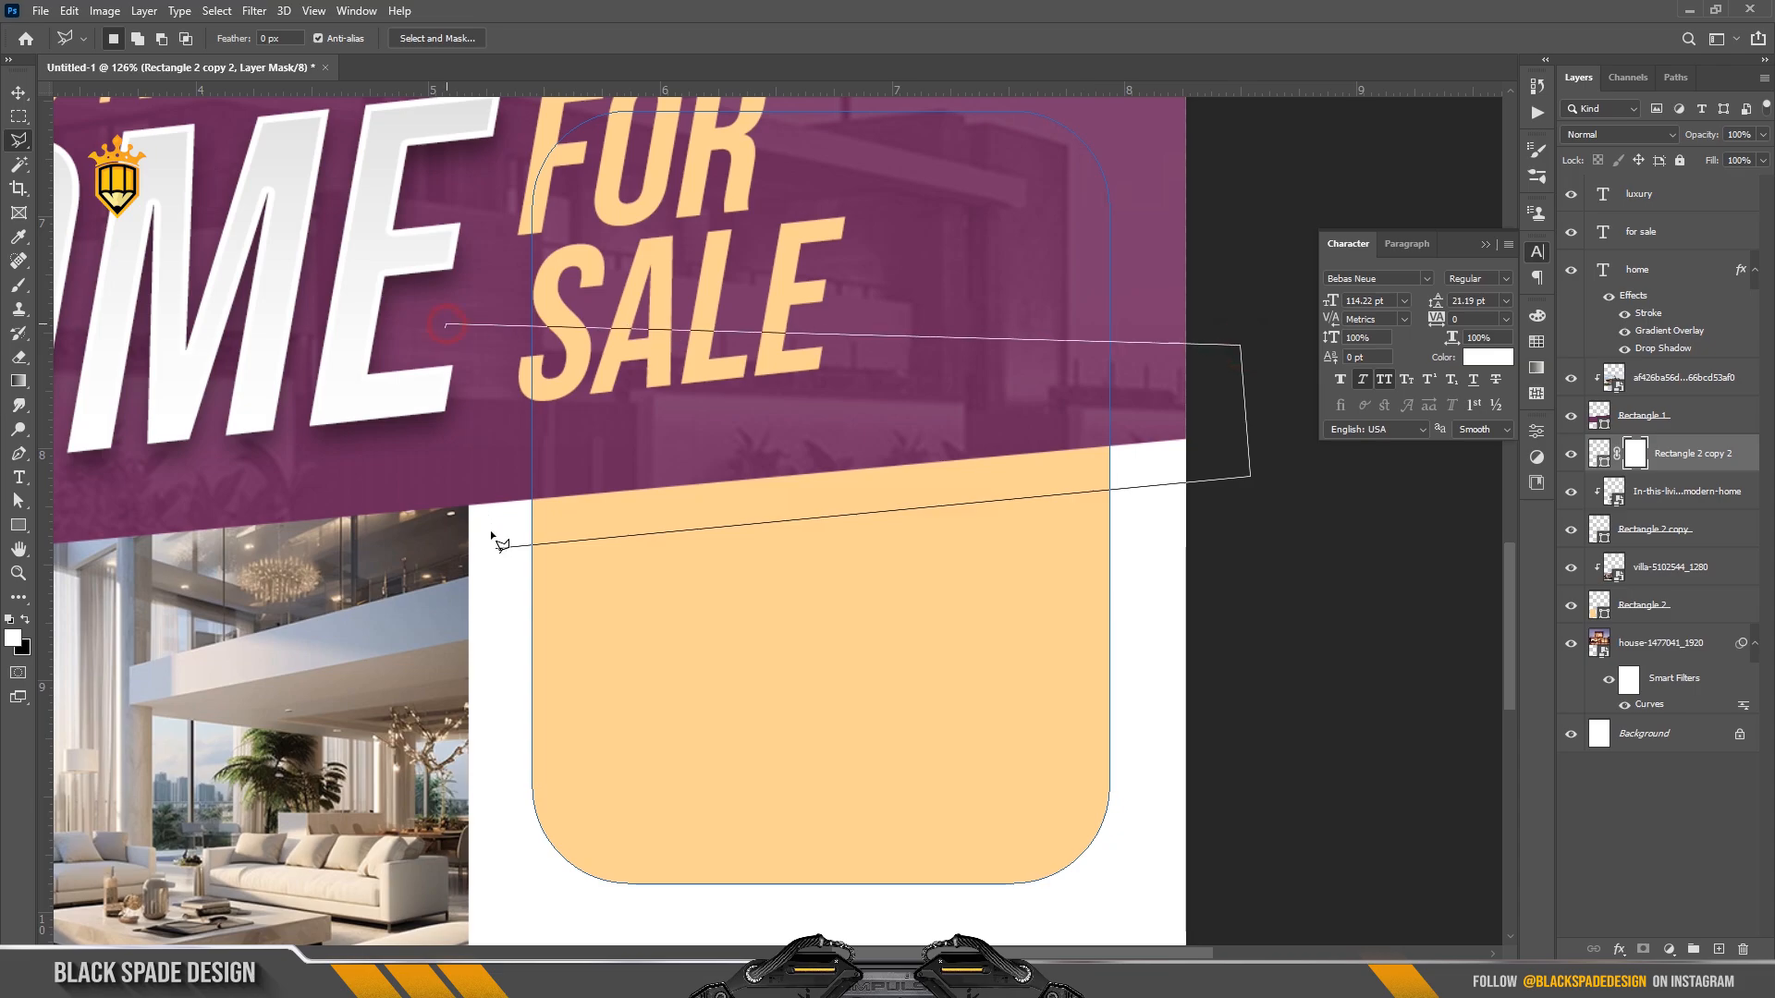
{"action": "left_click", "coordinate": [499, 550]}
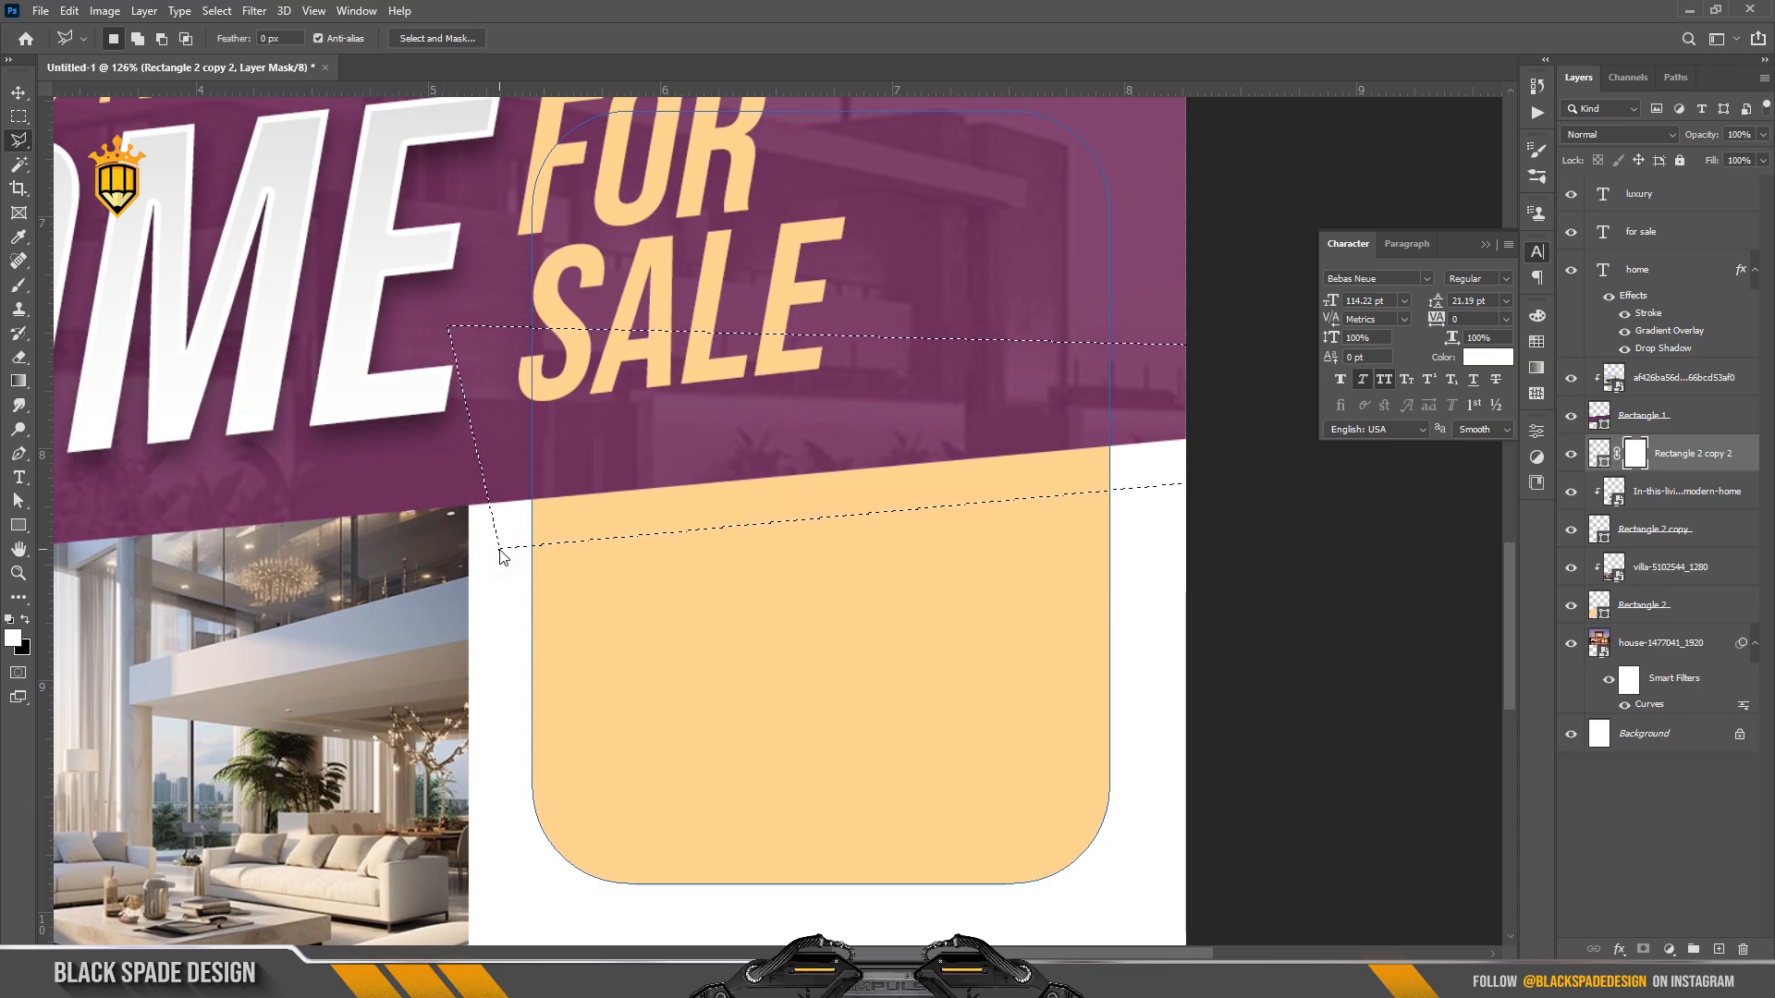
{"action": "key", "text": "Delete"}
{"action": "key", "text": "ctrl+d"}
{"action": "key", "text": "v"}
{"action": "scroll", "coordinate": [662, 519], "scroll_direction": "down", "scroll_amount": 5}
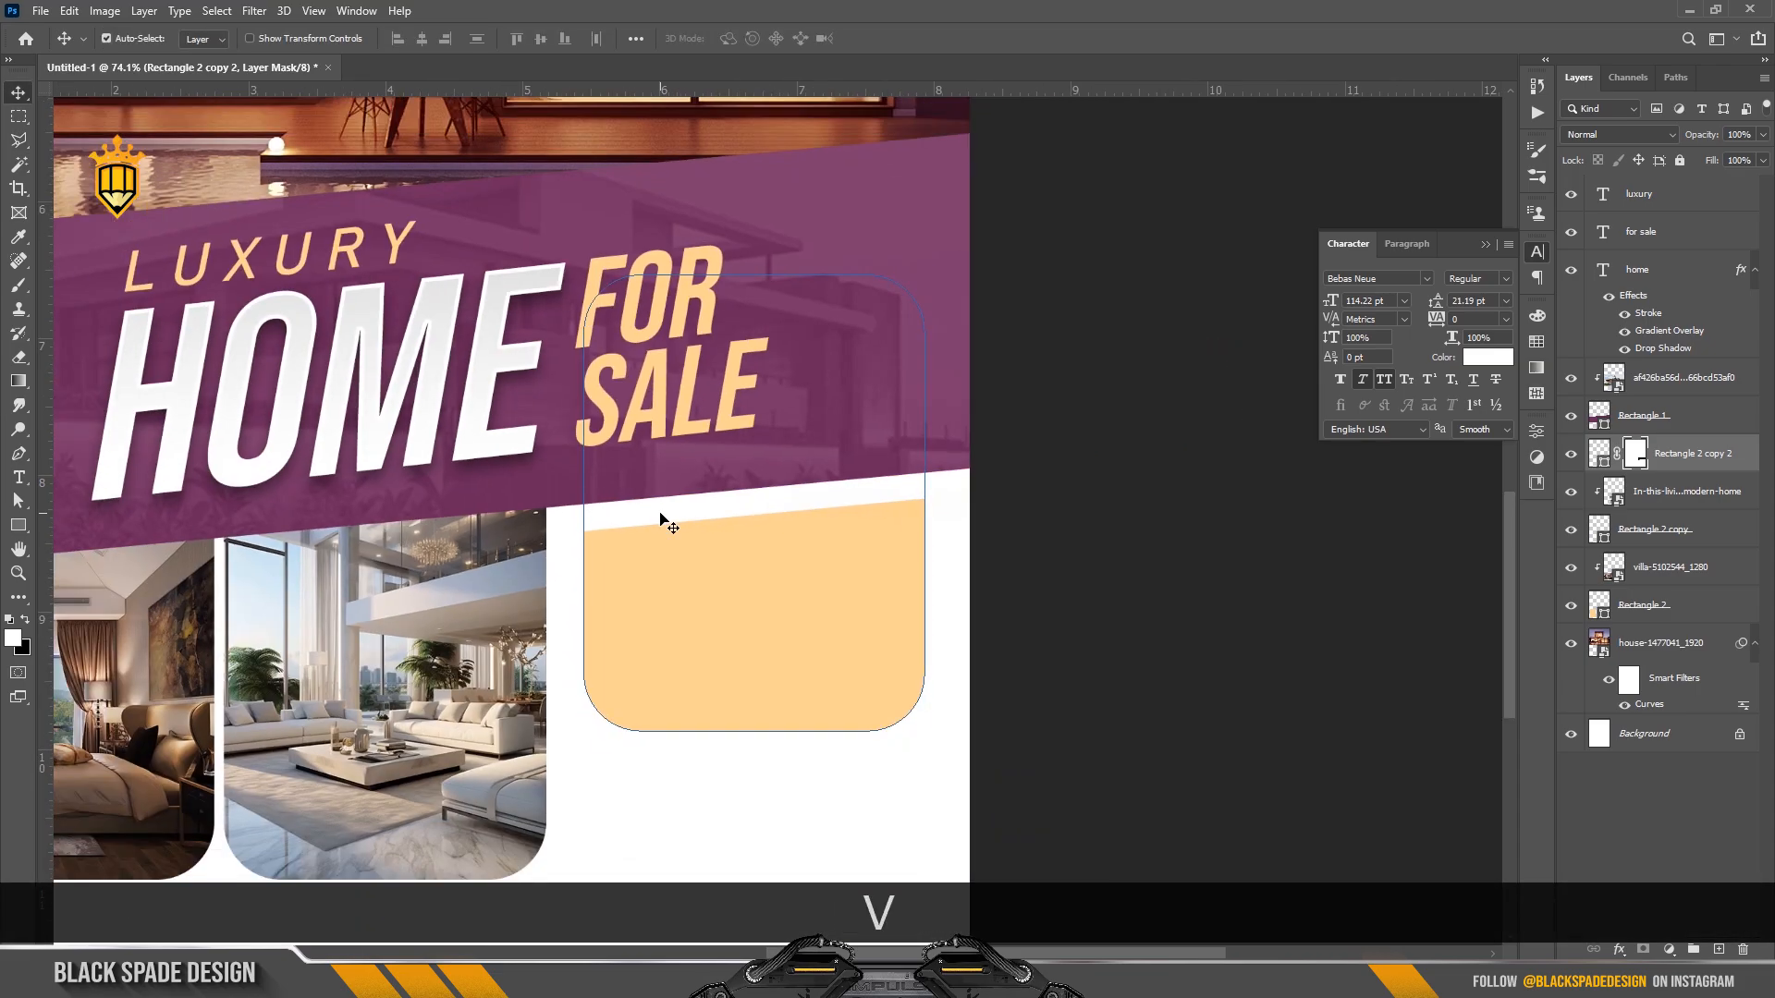
{"action": "scroll", "coordinate": [1426, 511], "scroll_direction": "up", "scroll_amount": 1}
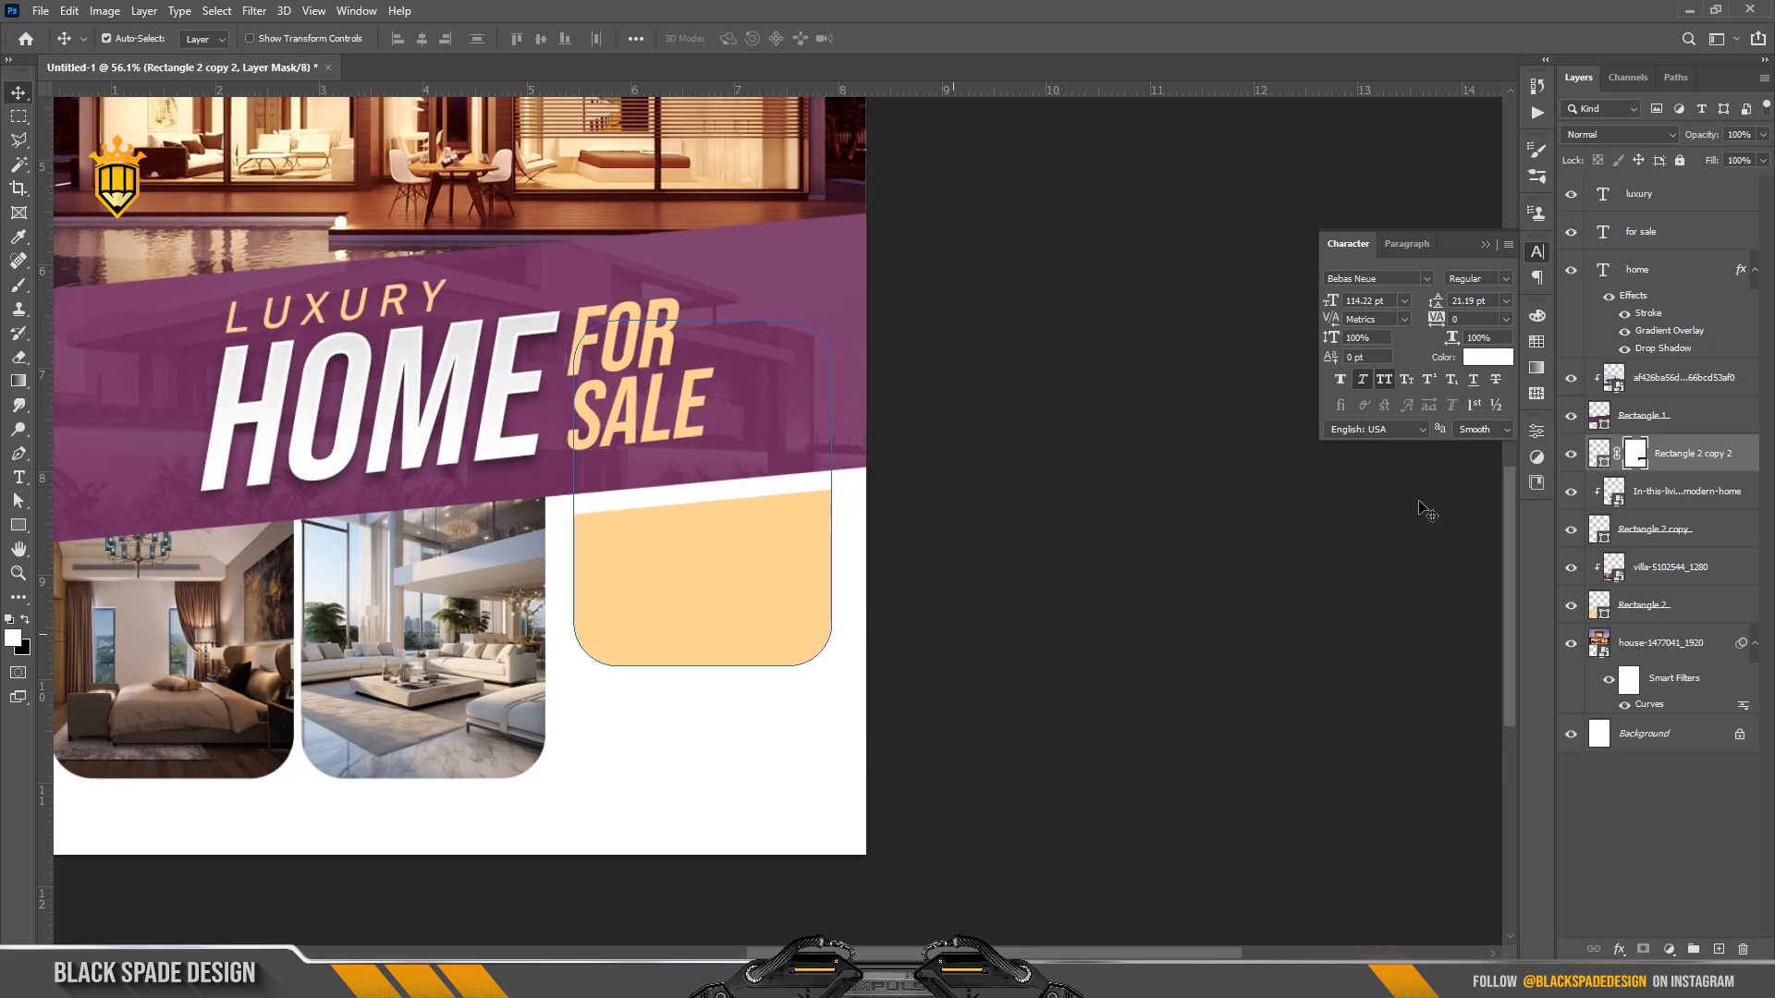
{"action": "left_click", "coordinate": [1651, 231]}
Start a centre-aligned text layer inside the peach box.
{"action": "scroll", "coordinate": [770, 552], "scroll_direction": "down", "scroll_amount": 2}
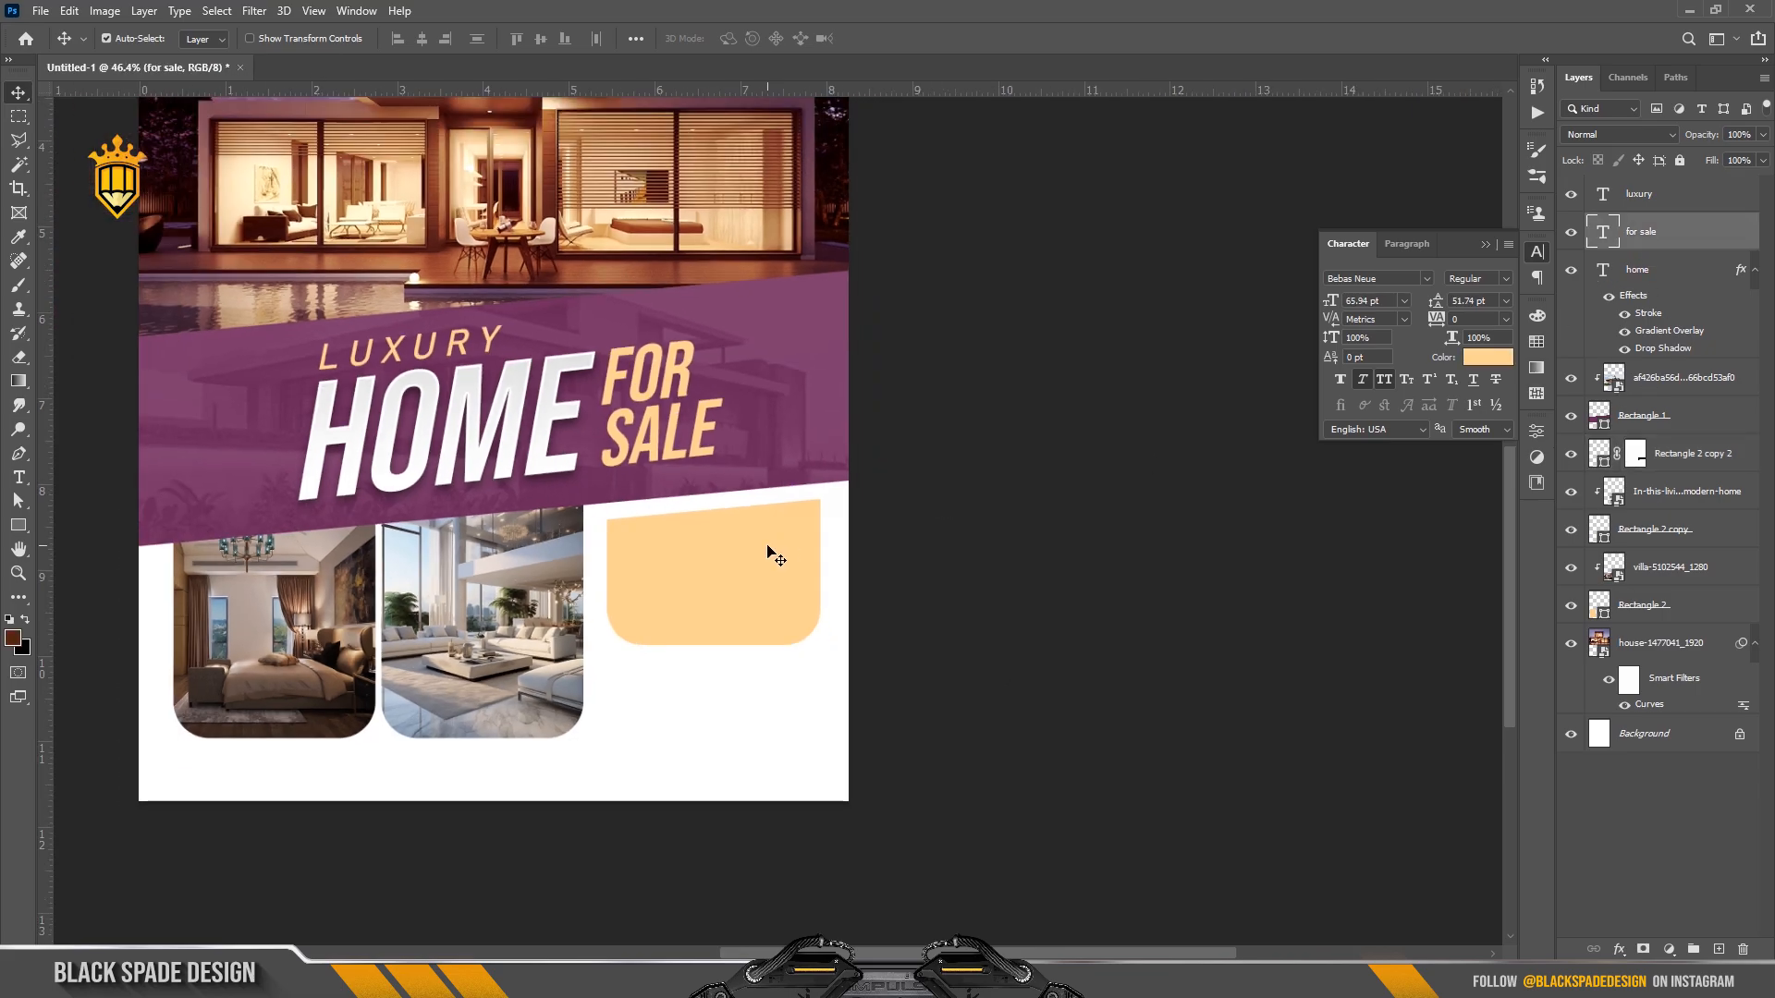
{"action": "scroll", "coordinate": [777, 626], "scroll_direction": "up", "scroll_amount": 5}
{"action": "key", "text": "space"}
{"action": "left_click_drag", "start_coordinate": [706, 598], "coordinate": [804, 642]}
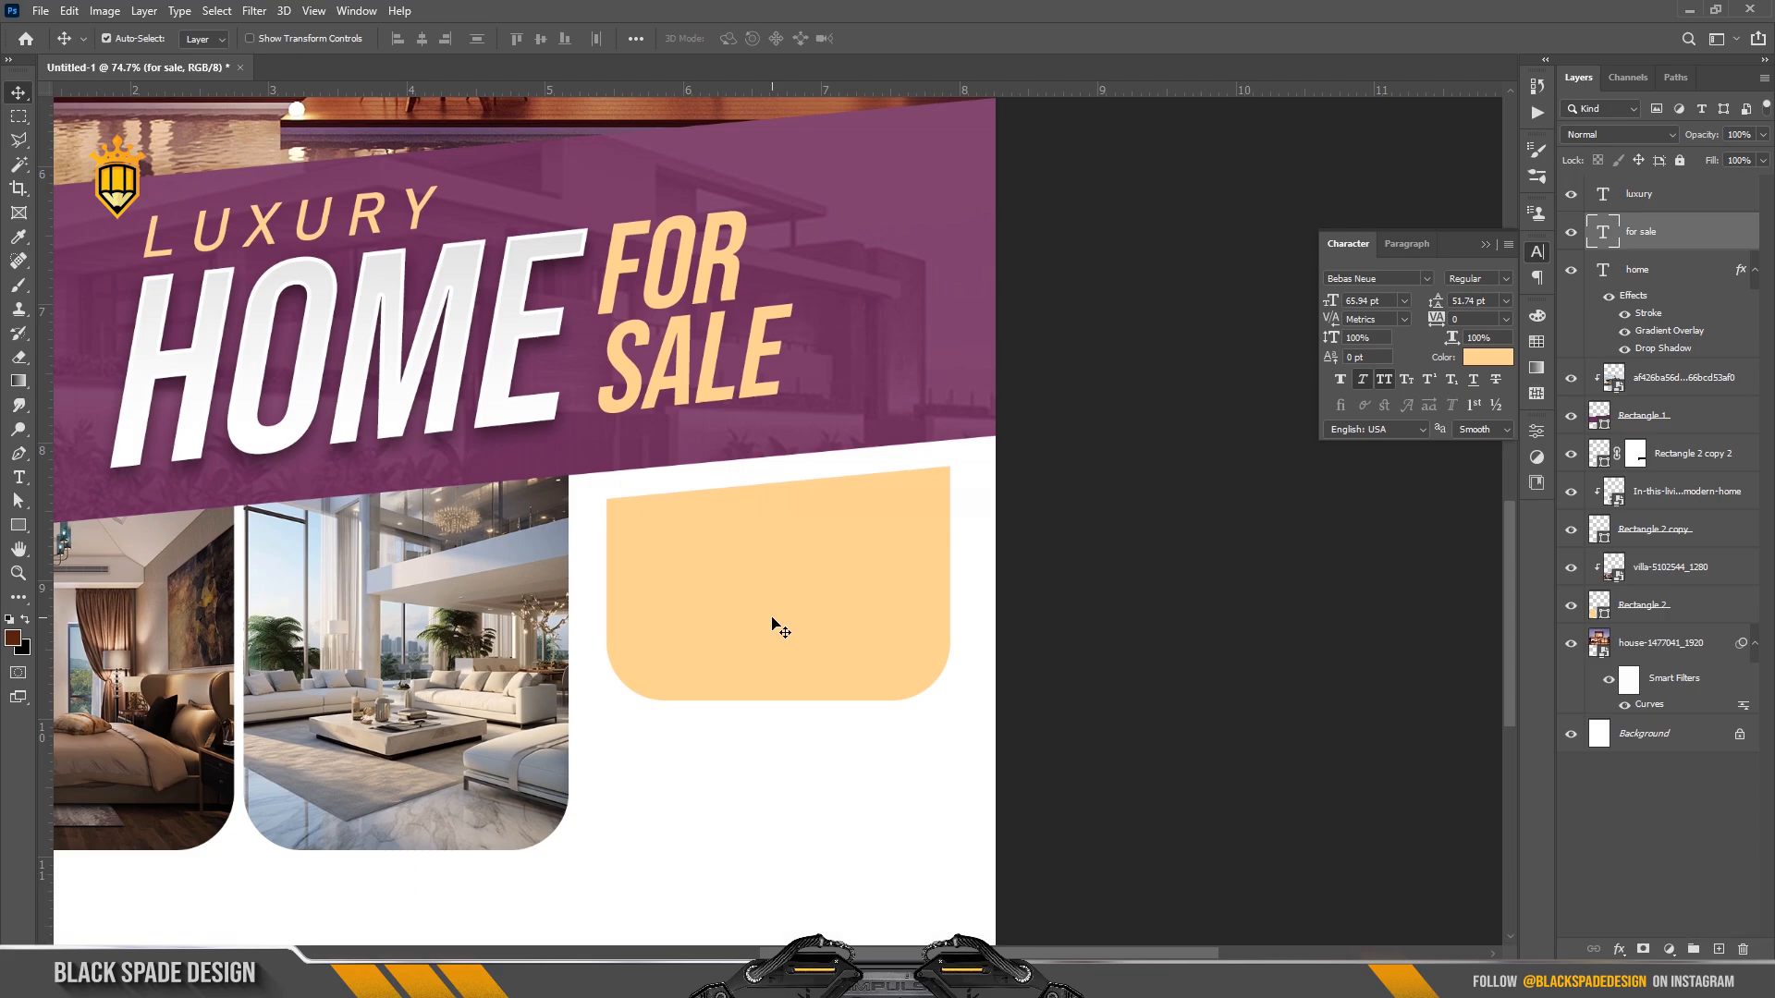
{"action": "key", "text": "t"}
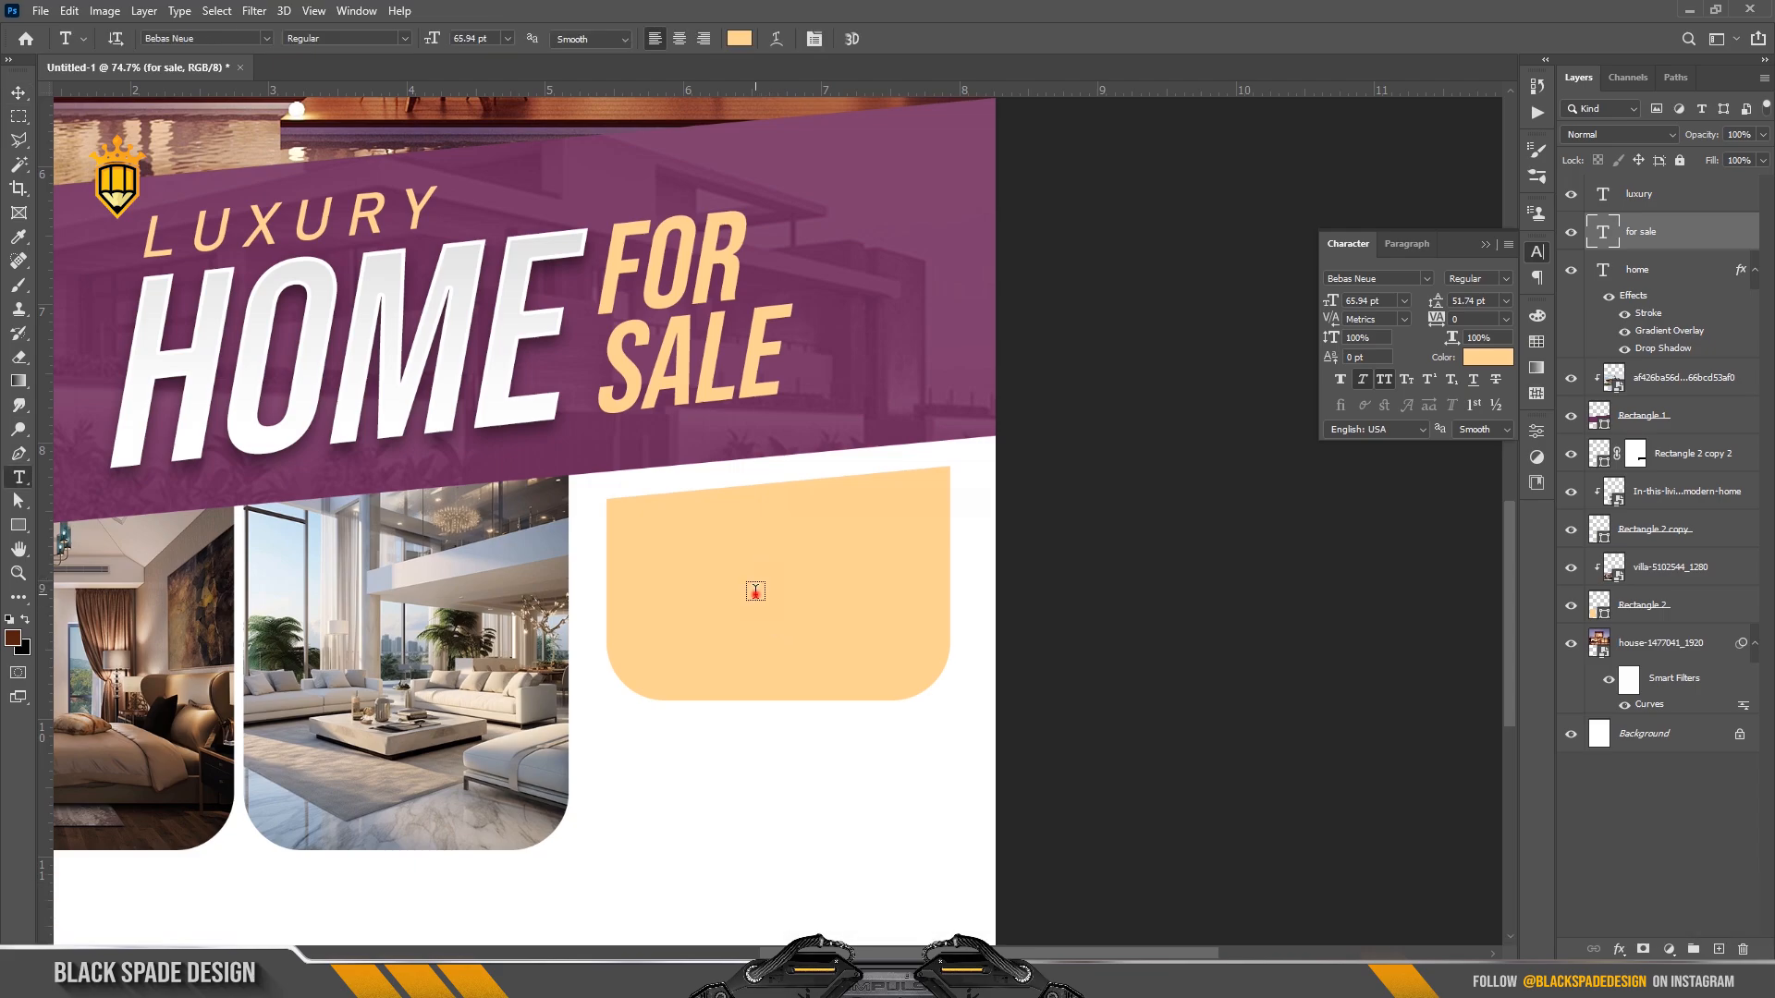
{"action": "left_click", "coordinate": [755, 591]}
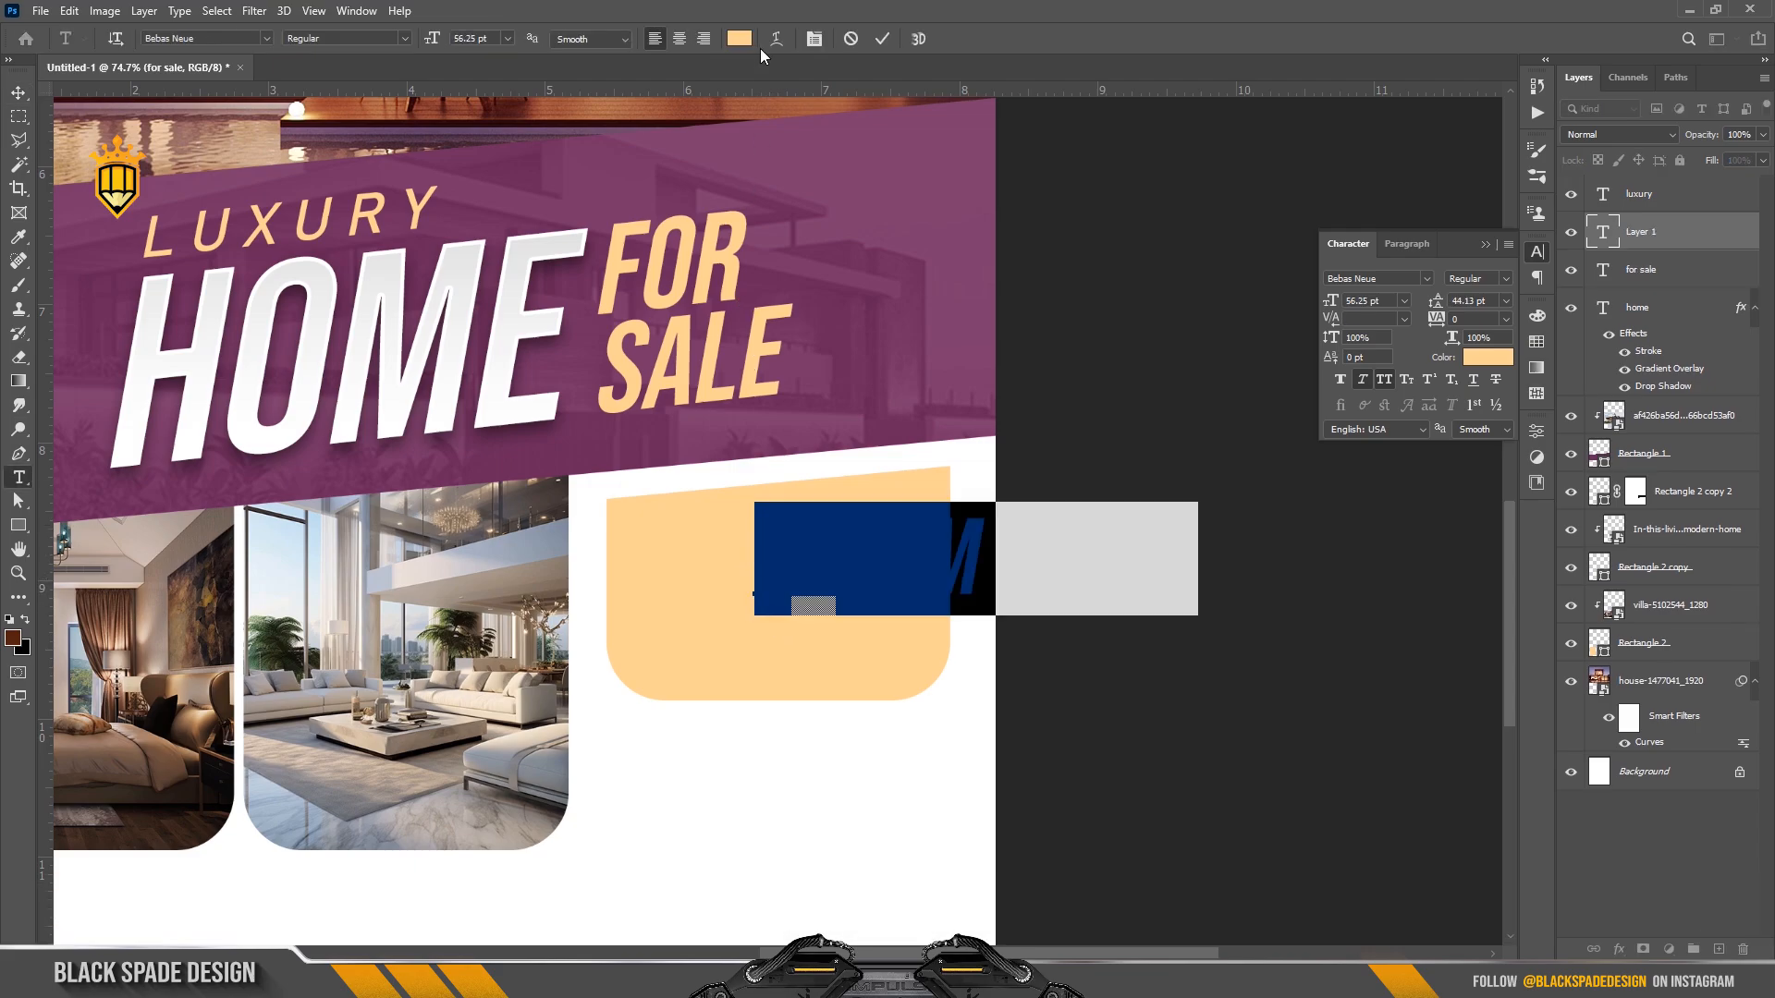
{"action": "left_click", "coordinate": [680, 39]}
Type 5,00,00,000 in the band's purple, upright Bahnschrift at 24 pt.
{"action": "left_click", "coordinate": [740, 38]}
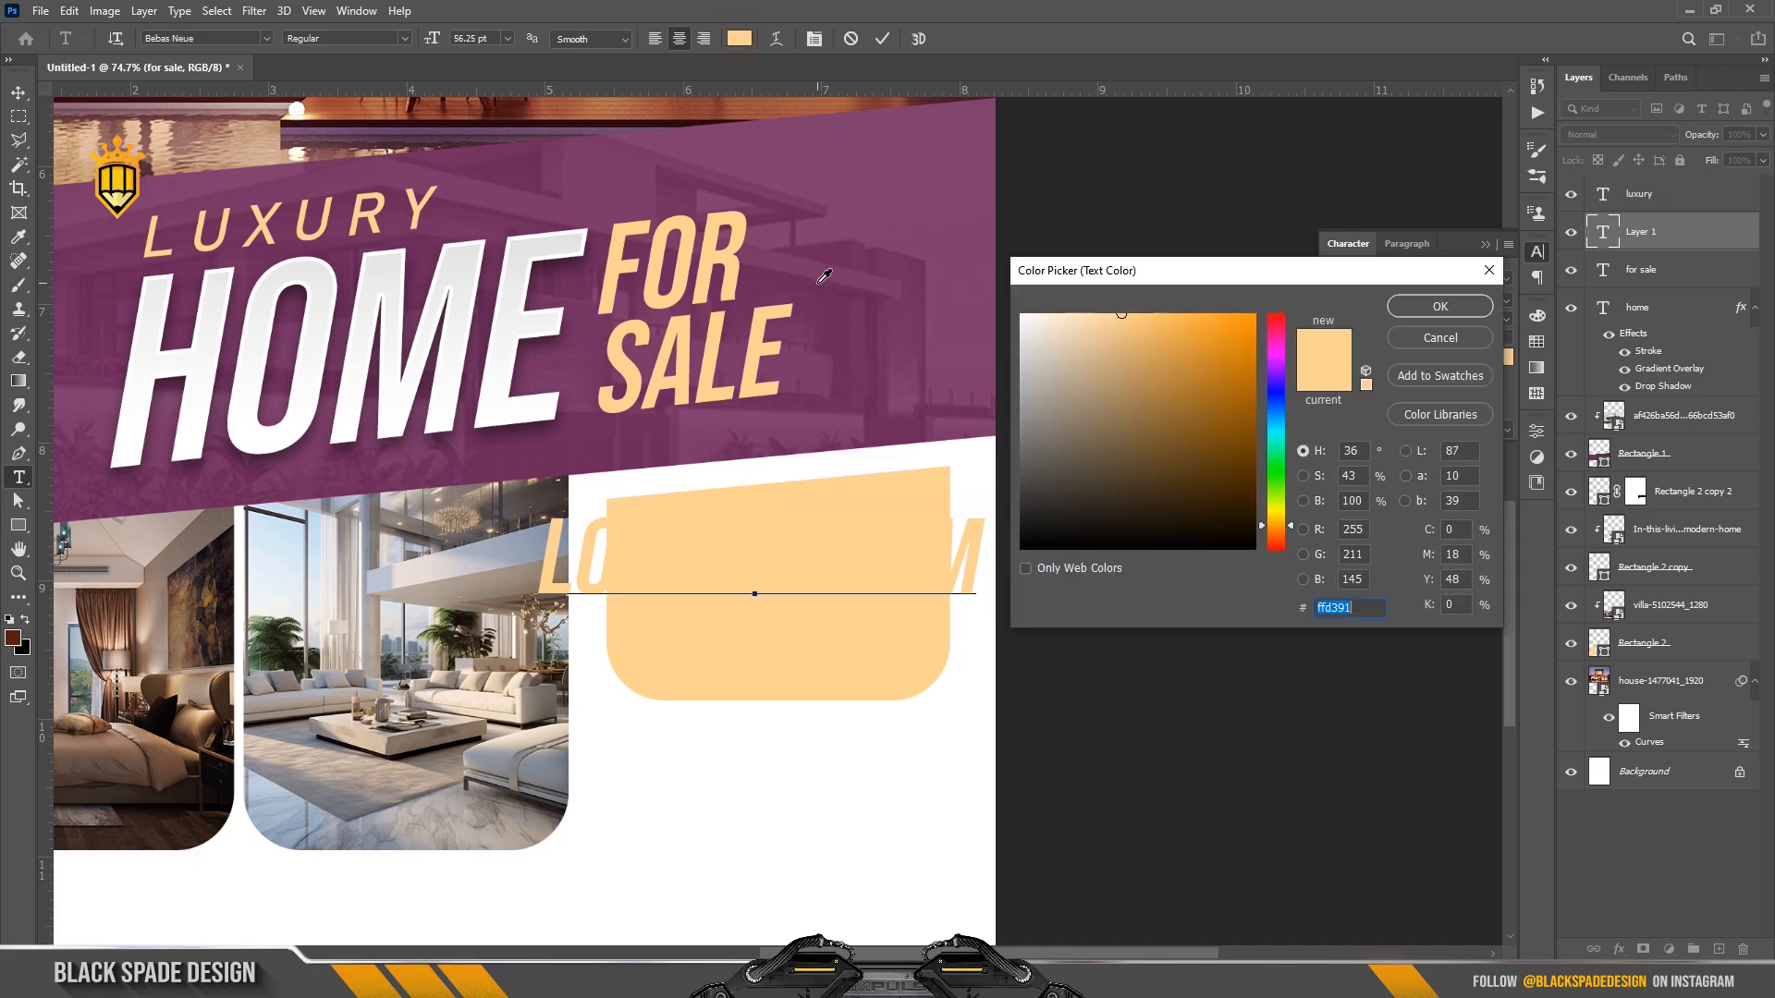
{"action": "left_click", "coordinate": [847, 234]}
{"action": "left_click", "coordinate": [1439, 306]}
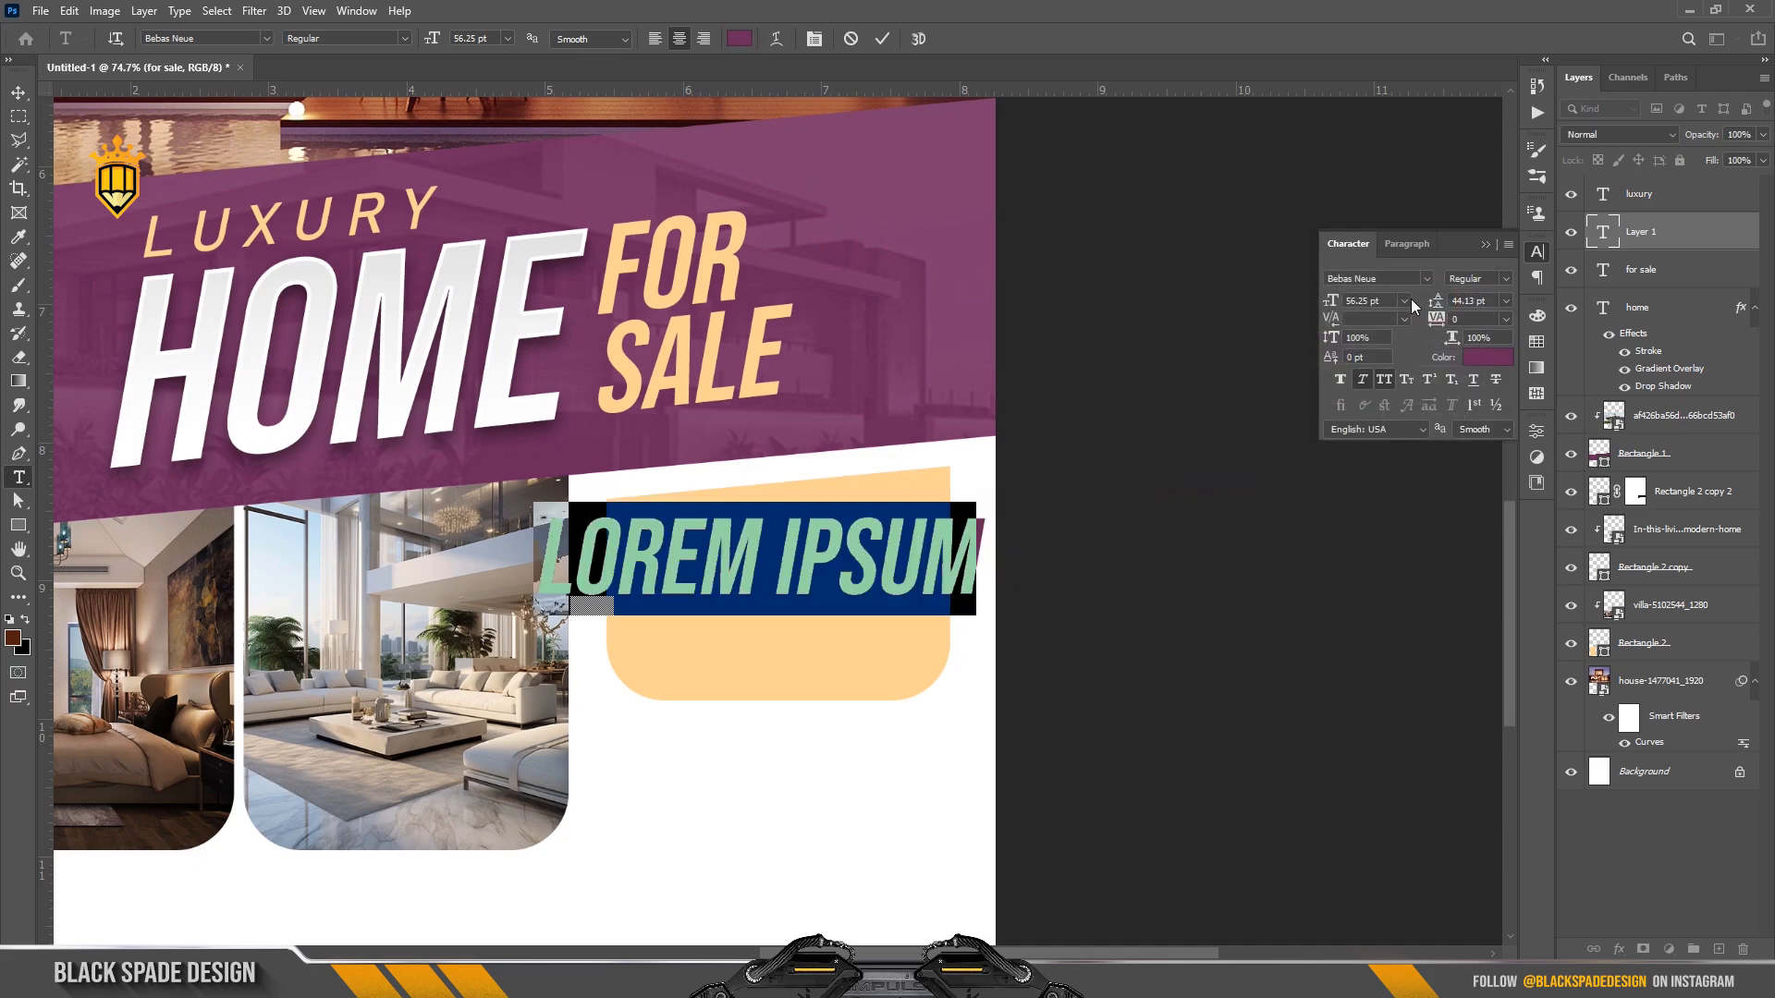
{"action": "left_click", "coordinate": [1363, 381]}
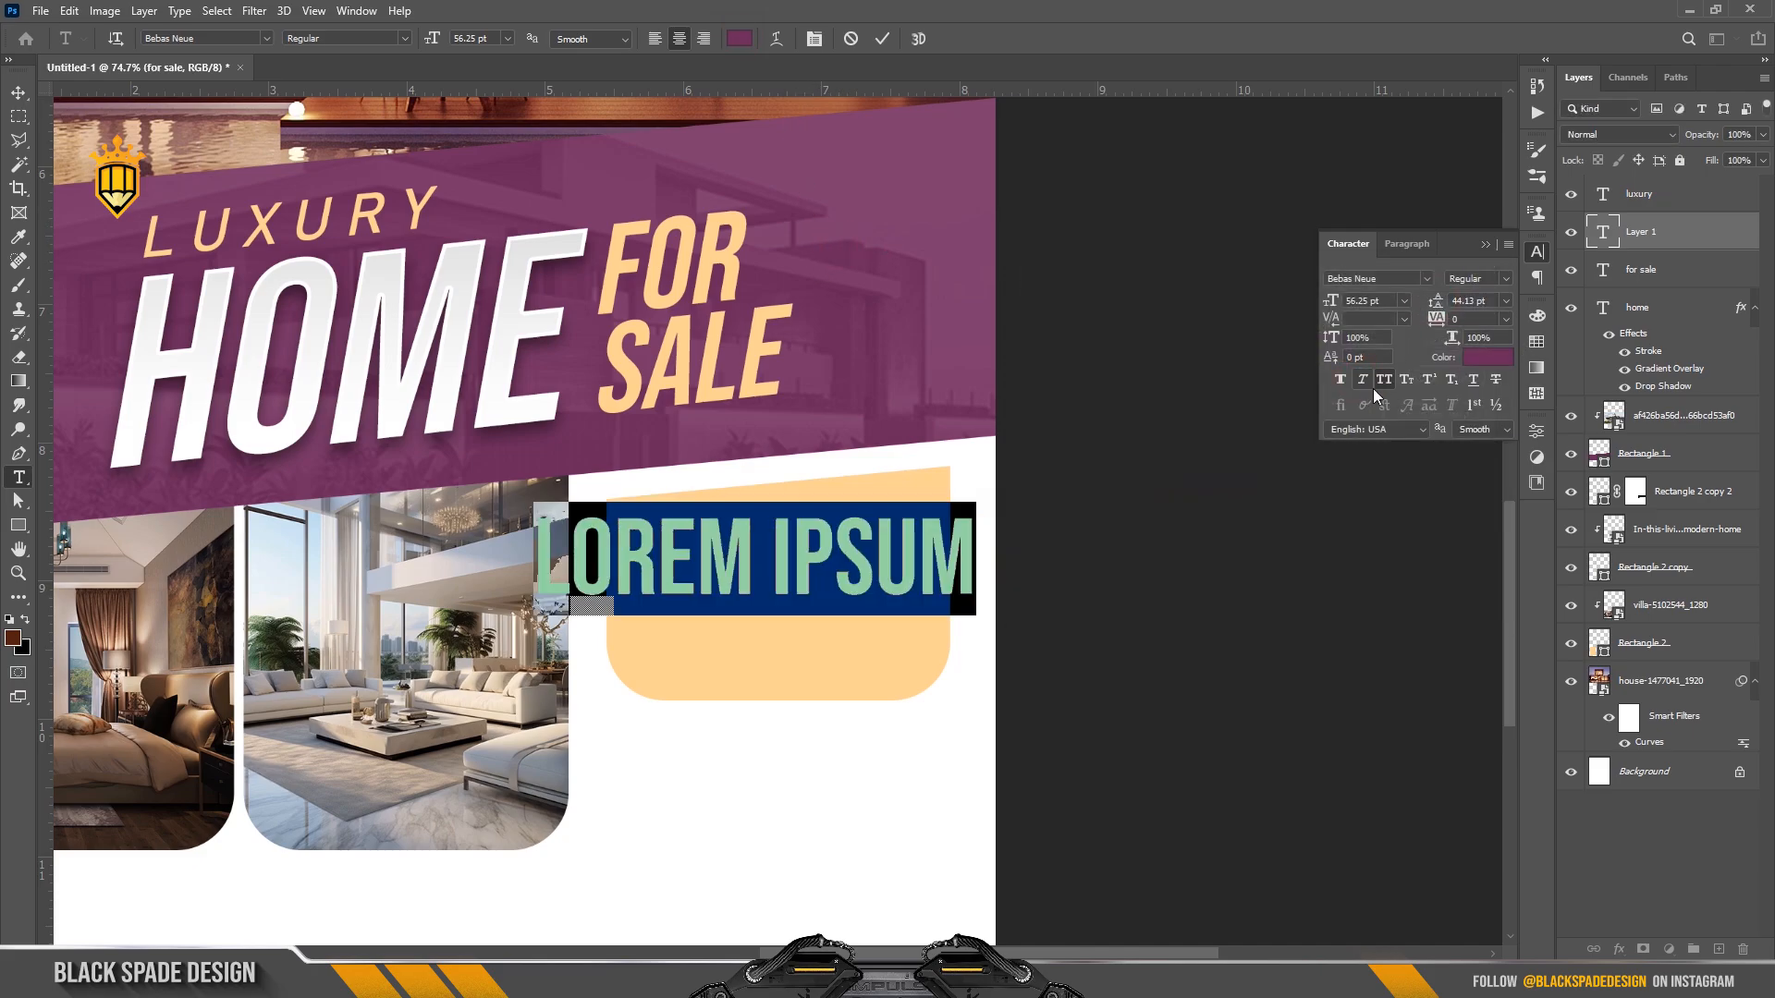
{"action": "left_click", "coordinate": [1430, 280]}
{"action": "left_click", "coordinate": [1423, 336]}
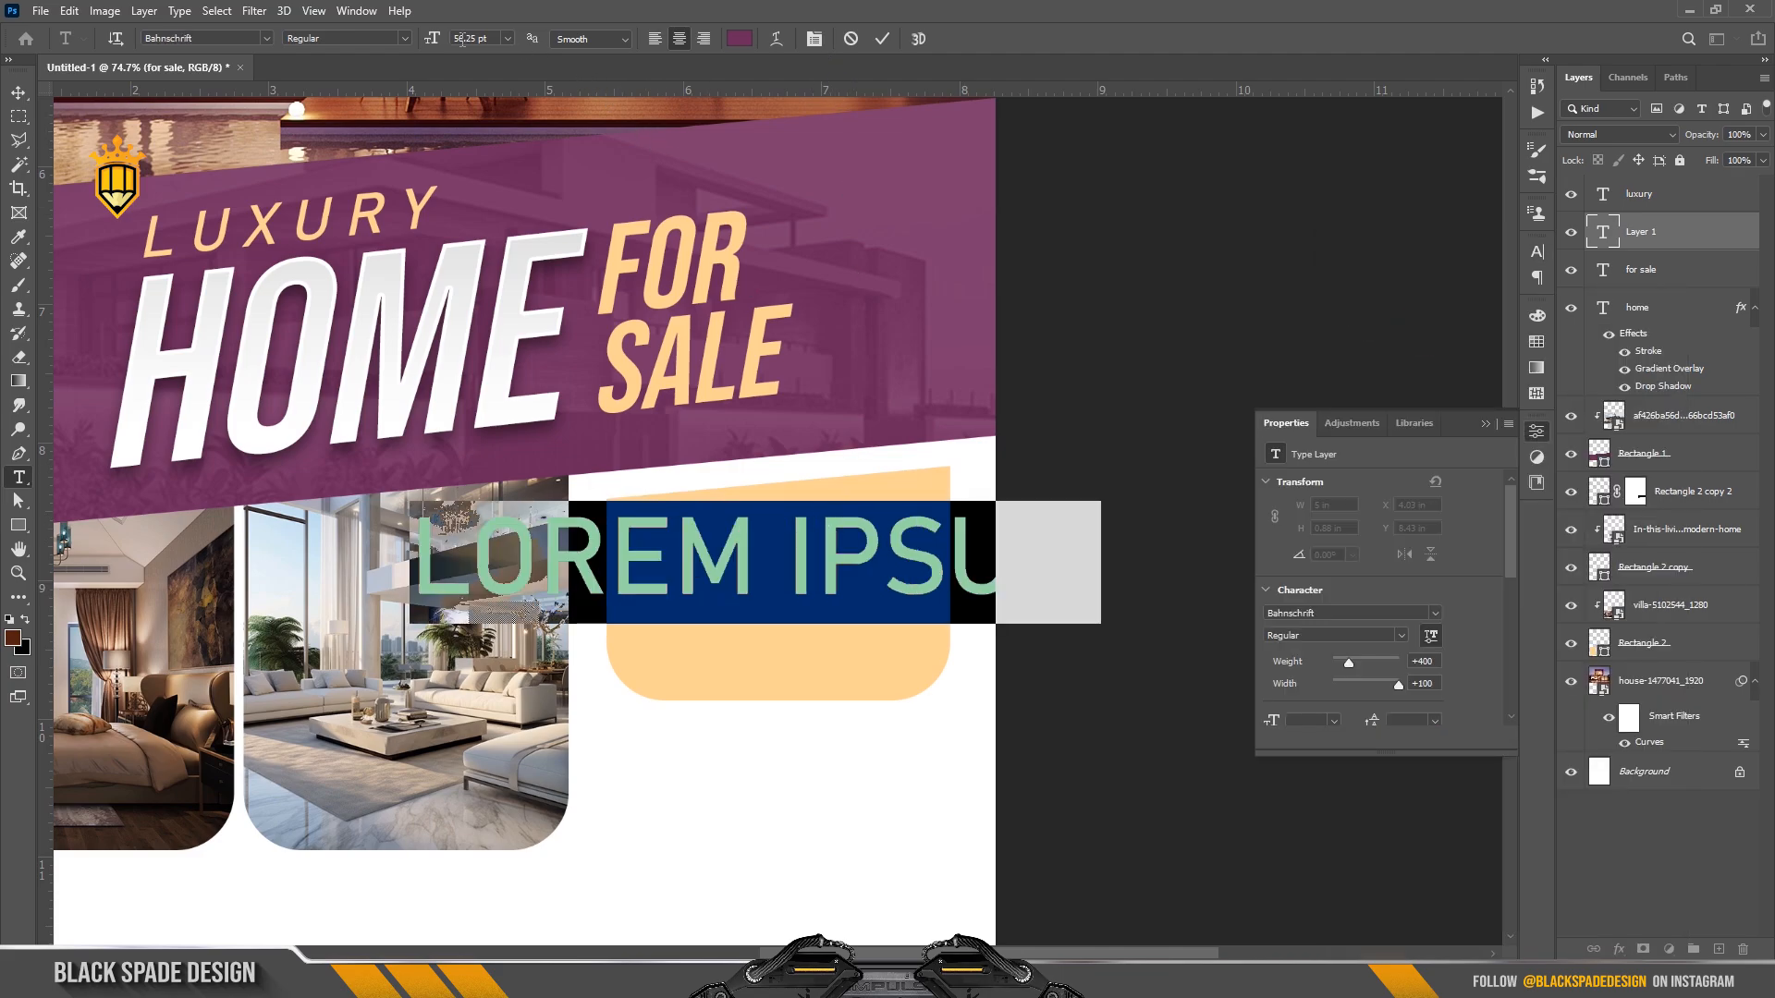
{"action": "left_click_drag", "start_coordinate": [428, 38], "coordinate": [400, 43]}
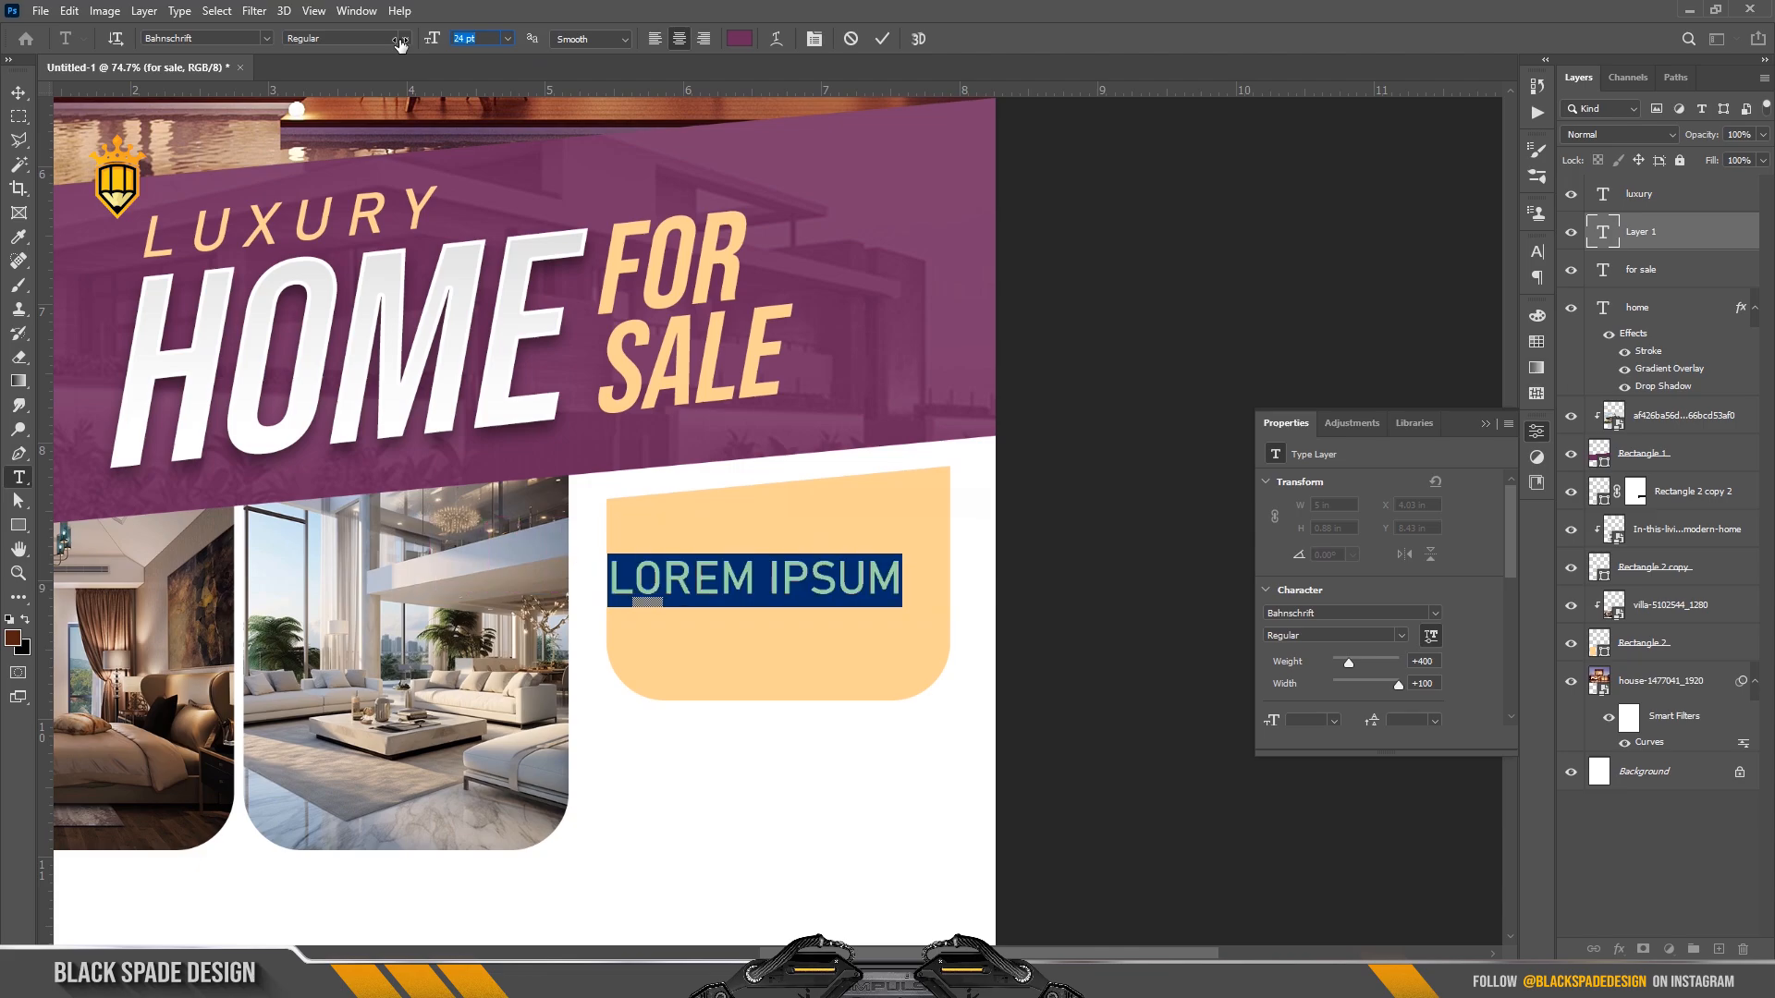
{"action": "type", "text": "5"}
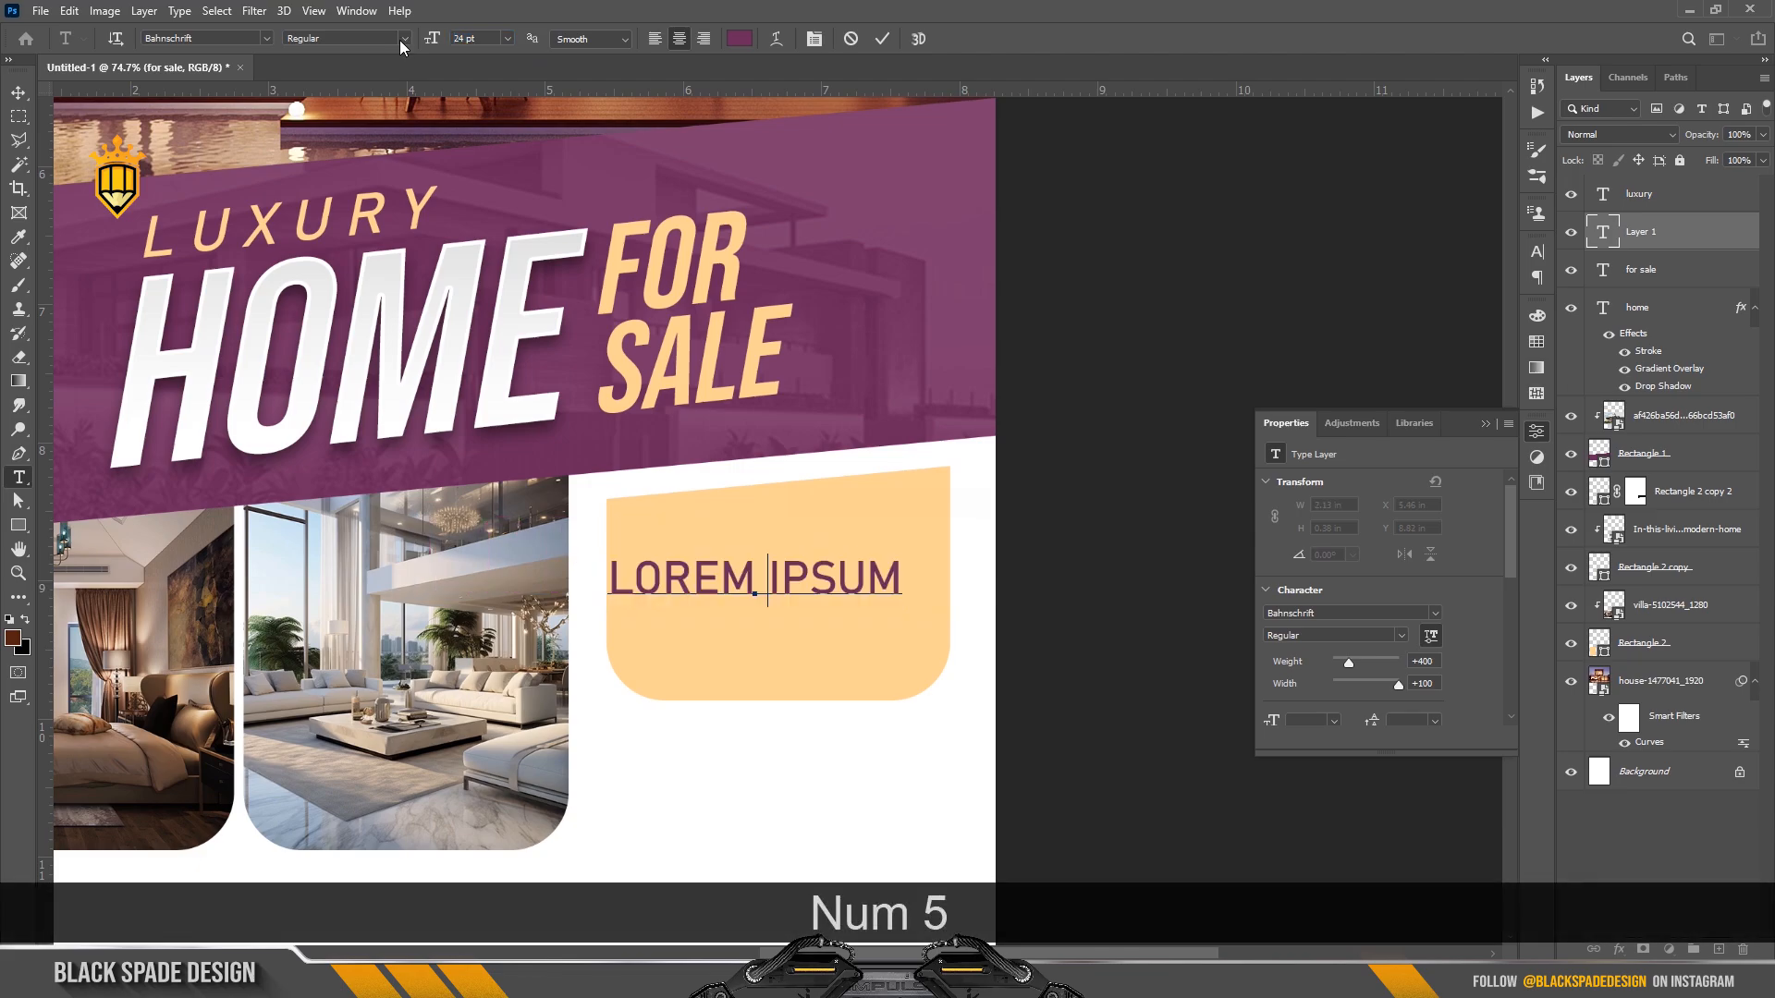
{"action": "type", "text": ","}
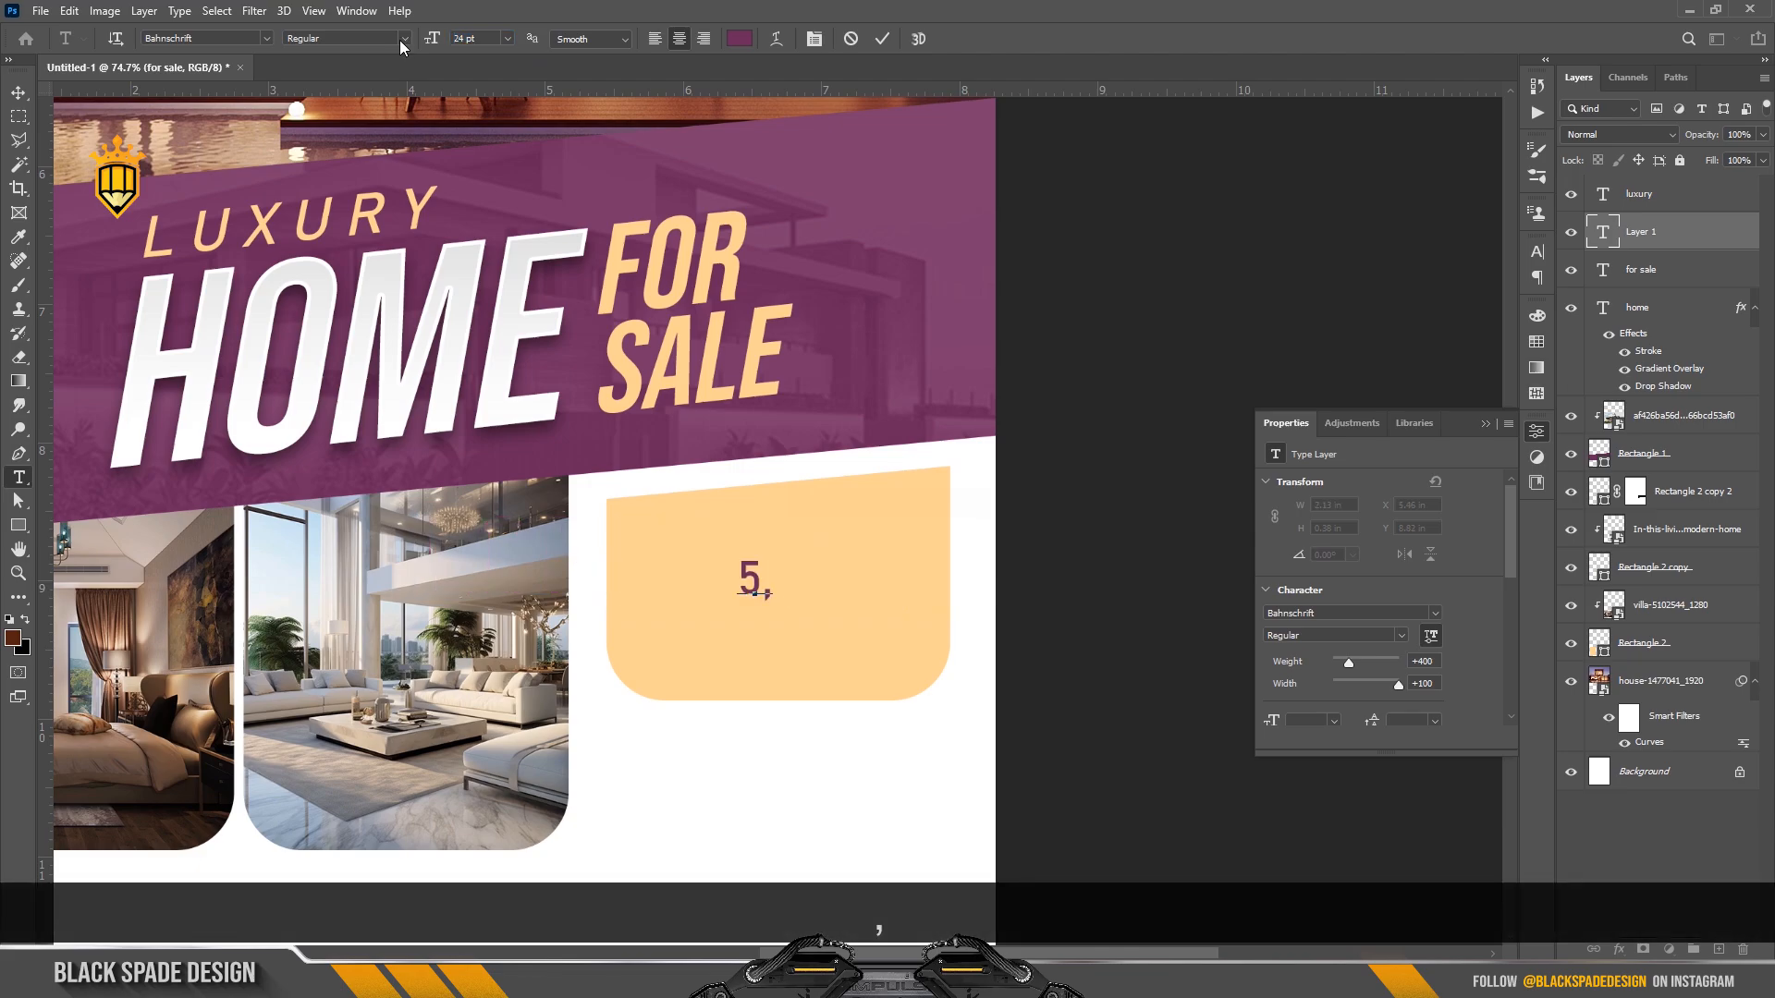
{"action": "type", "text": "00"}
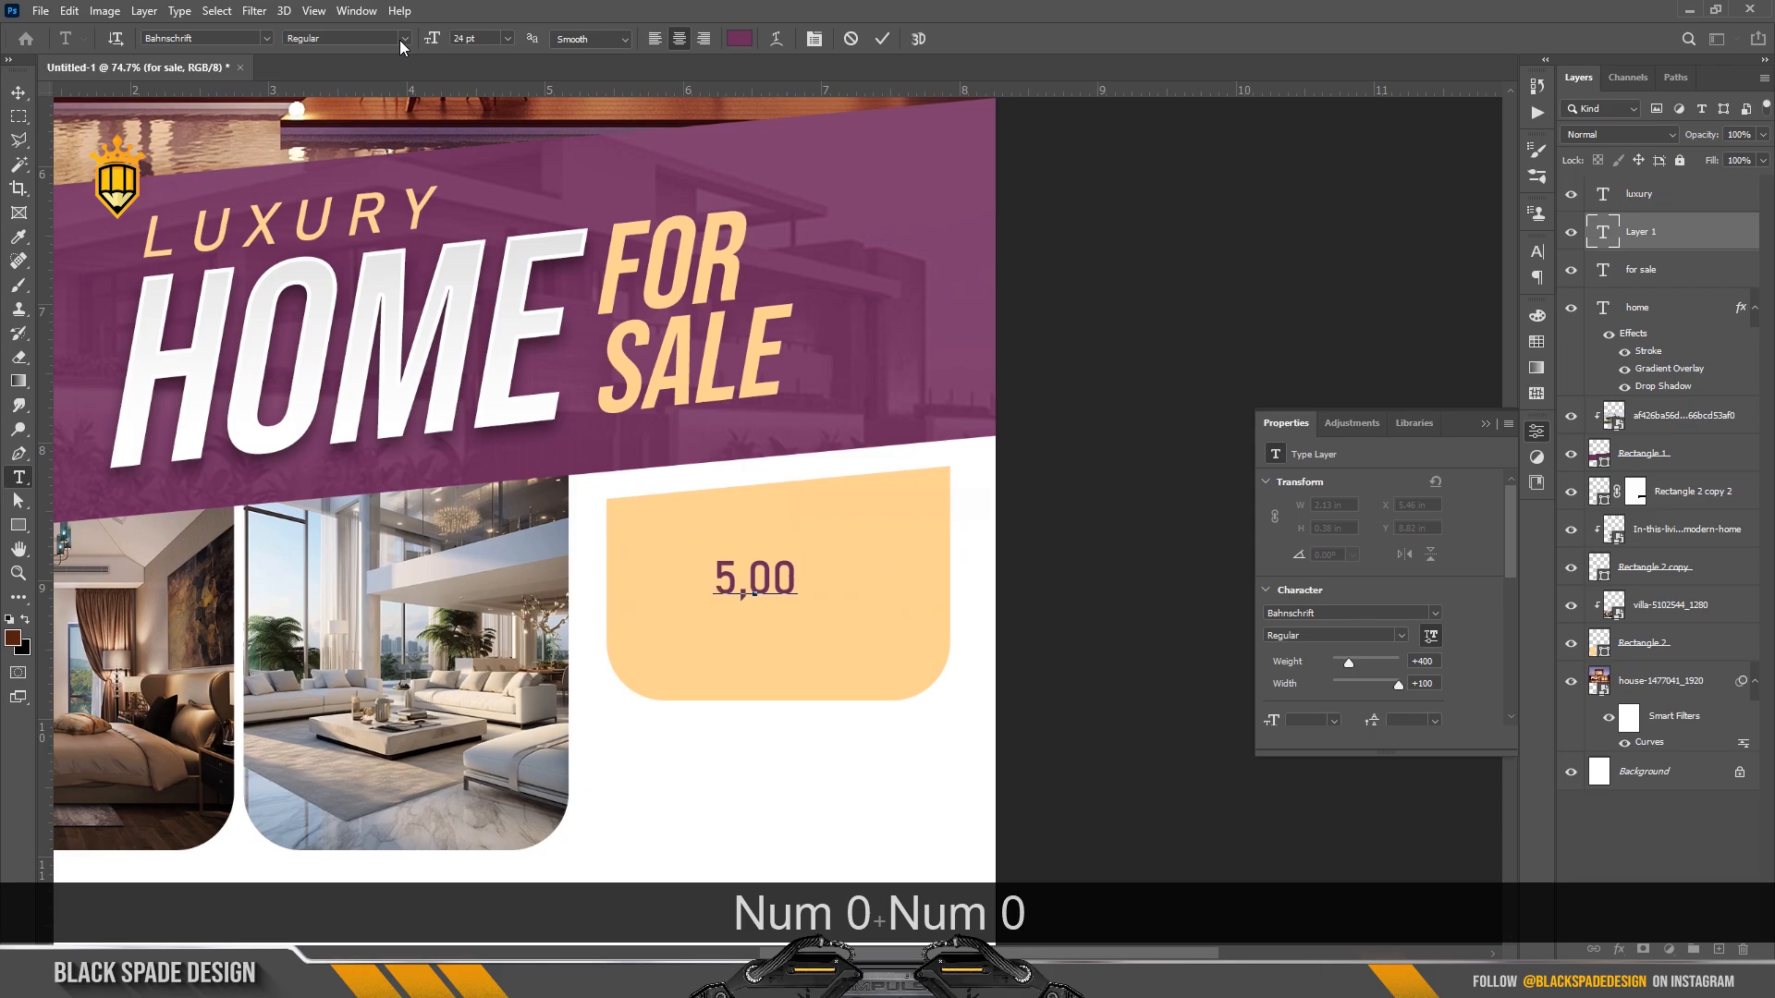
{"action": "type", "text": ",00"}
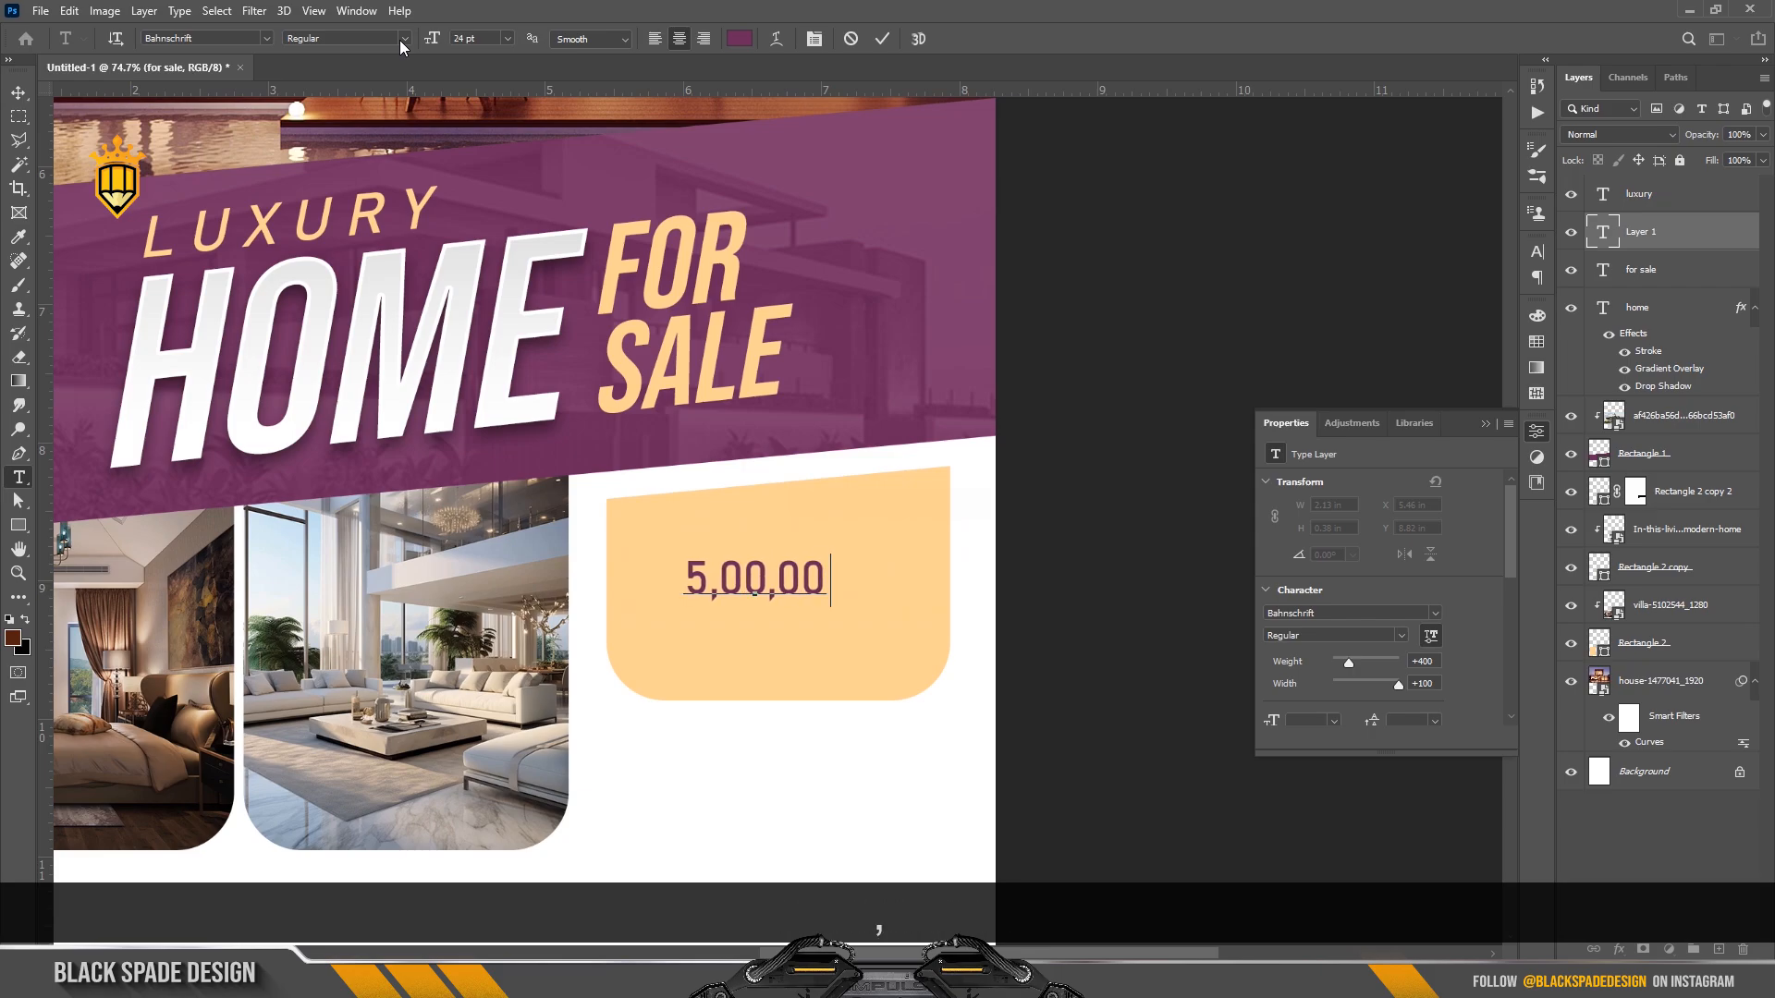
{"action": "type", "text": ",000"}
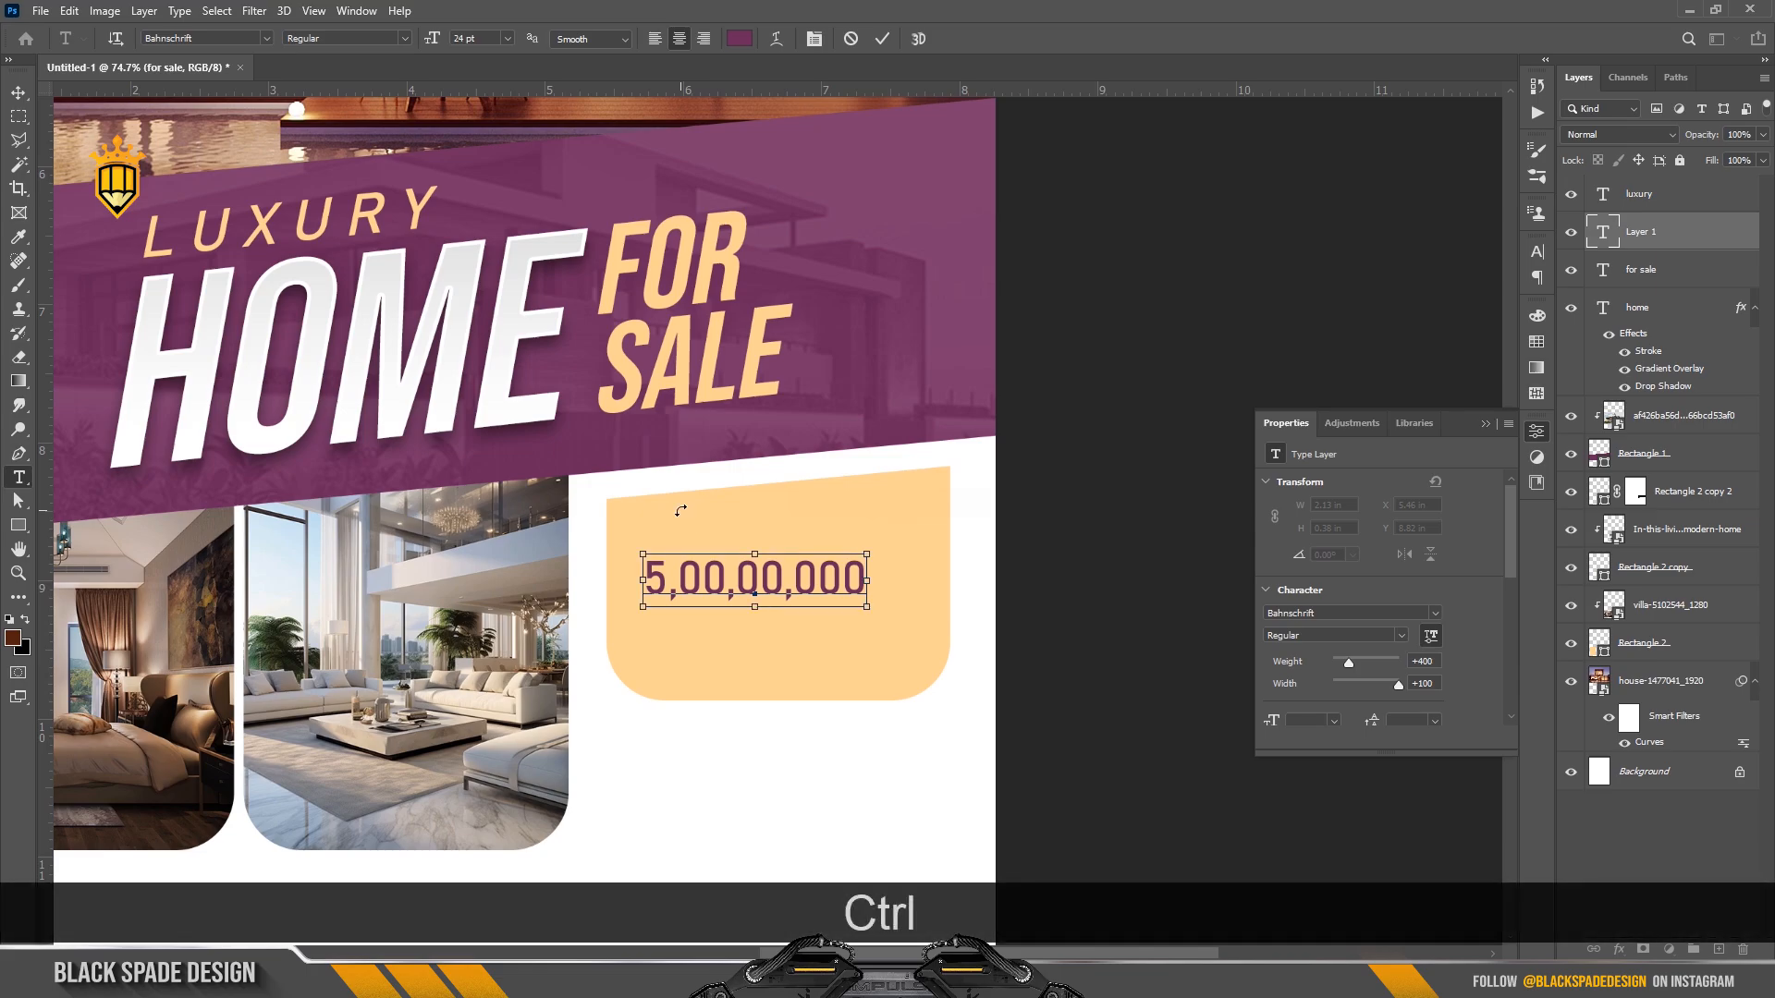
Change the 5,00,00,000 price to Bebas Neue 35 pt and move it to the peach box's centre.
{"action": "key", "text": "ctrl+a"}
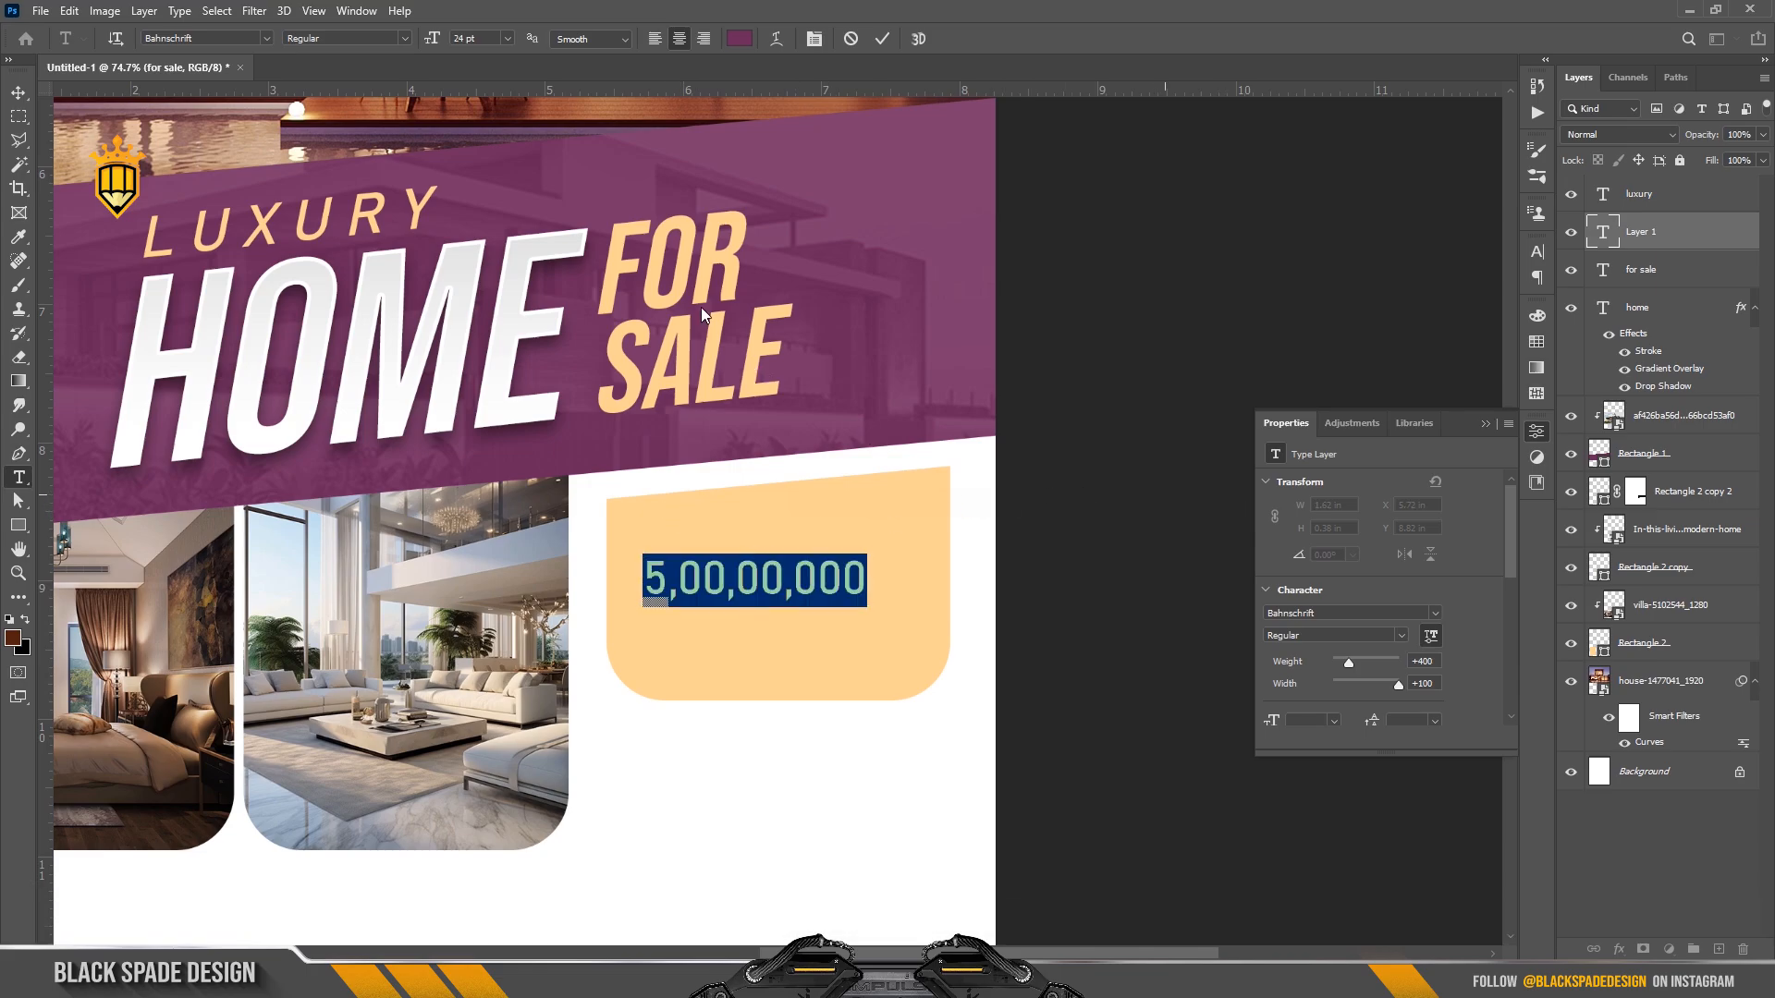
{"action": "left_click", "coordinate": [814, 39]}
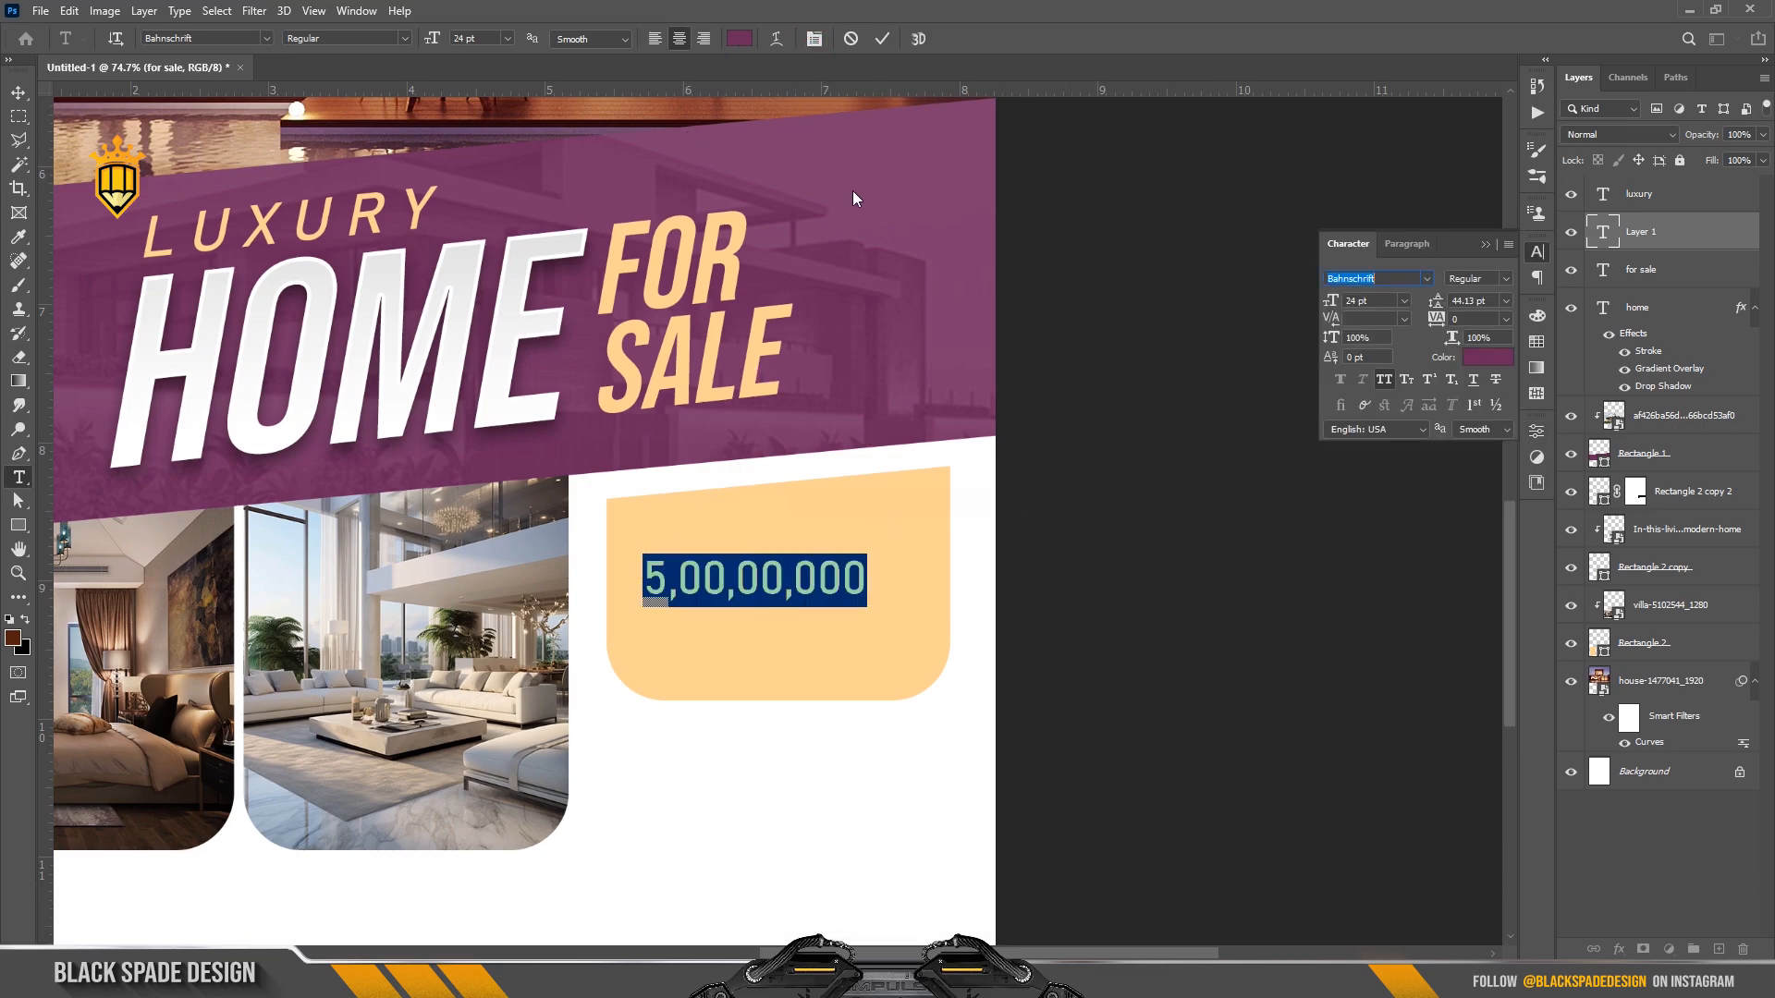
{"action": "left_click", "coordinate": [1429, 280]}
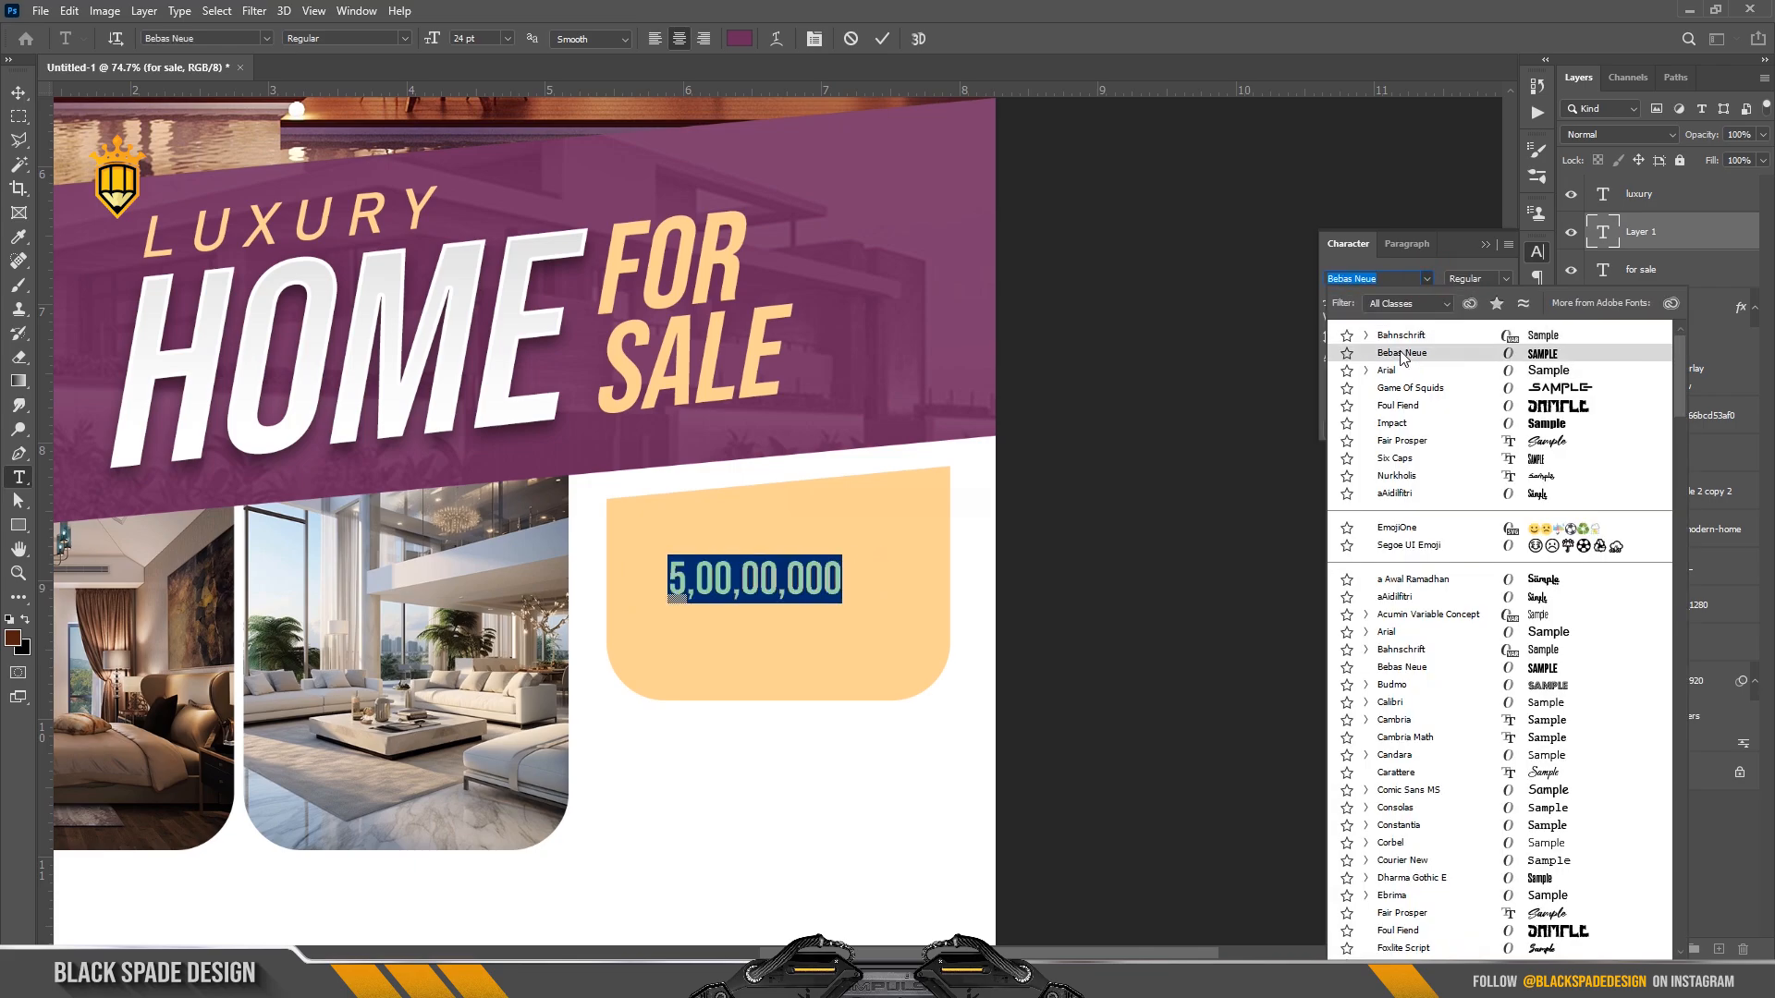
{"action": "left_click", "coordinate": [1401, 357]}
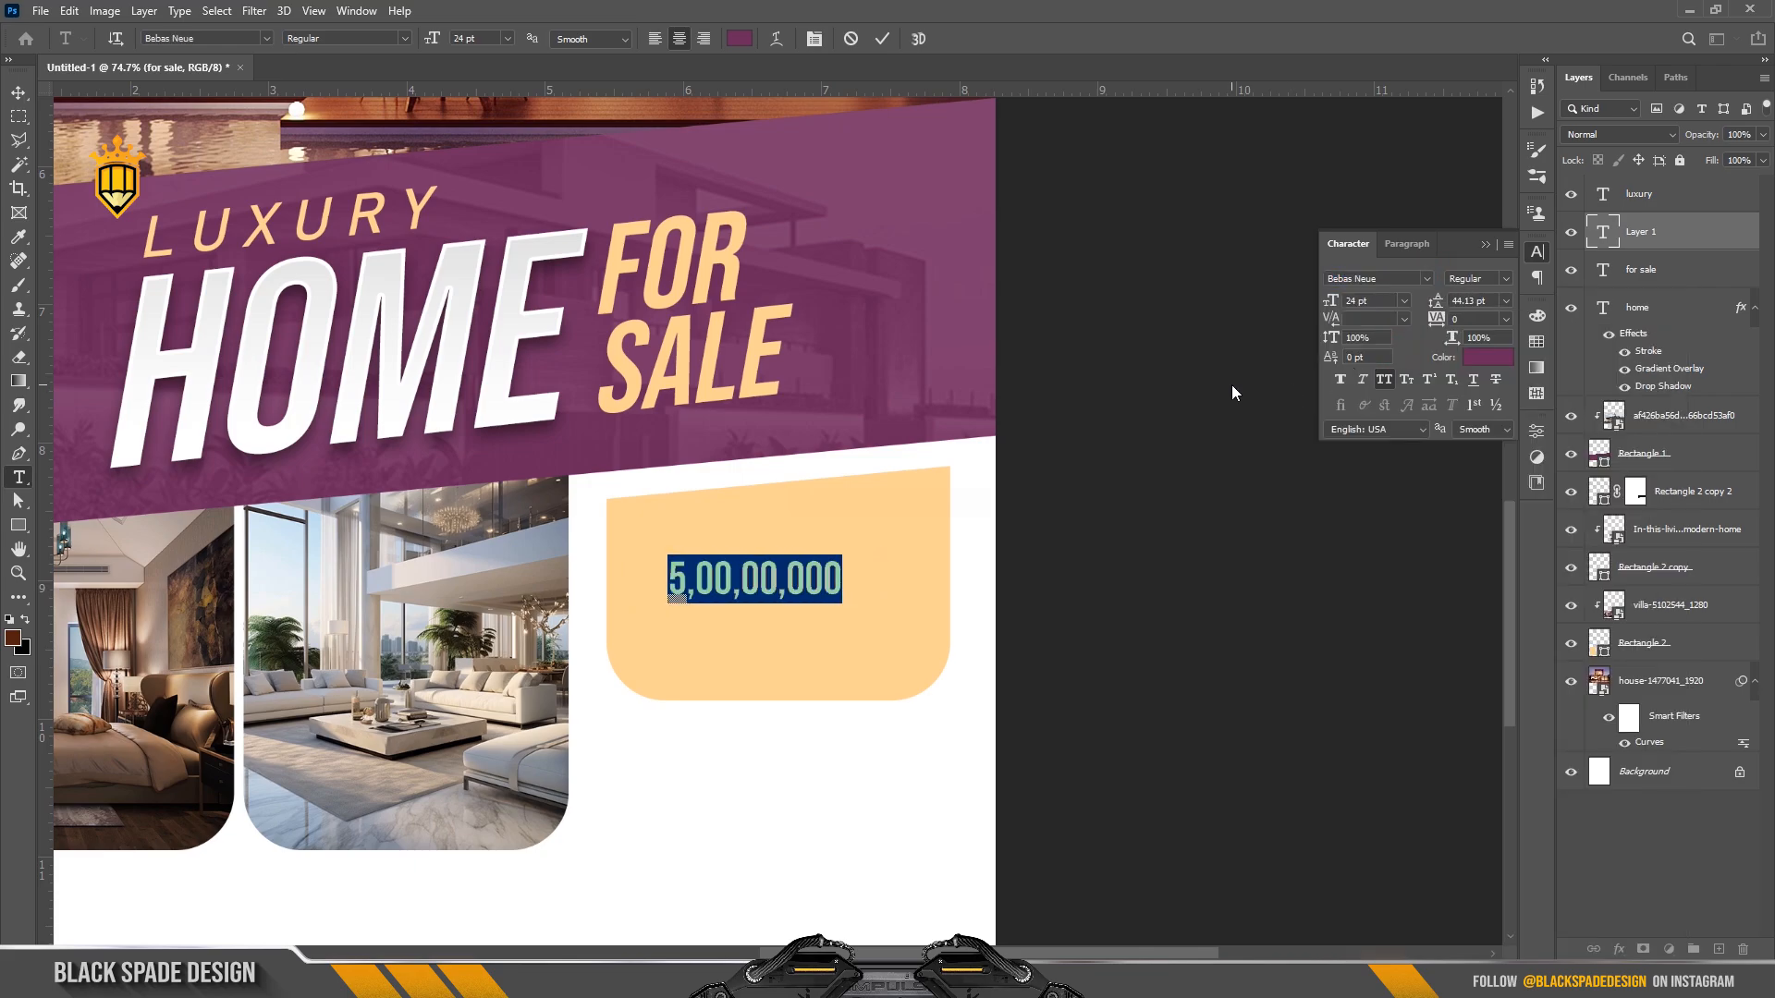
{"action": "left_click_drag", "start_coordinate": [1329, 303], "coordinate": [1340, 311]}
{"action": "left_click", "coordinate": [883, 40]}
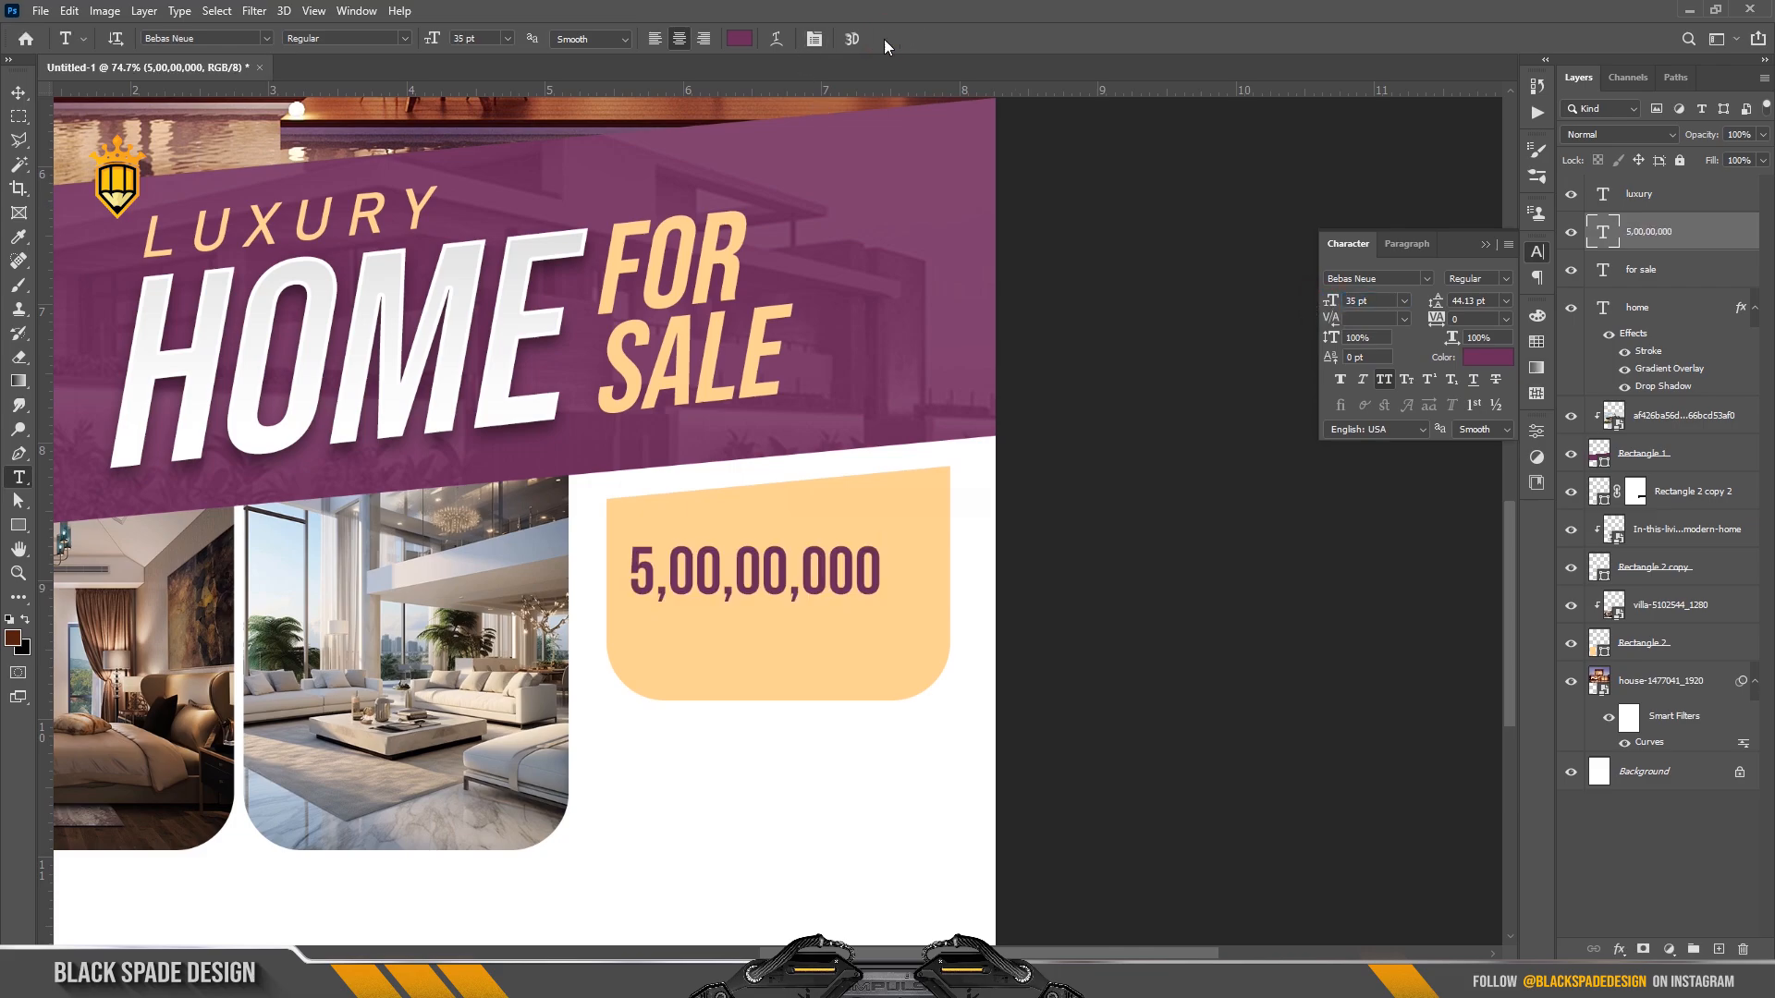
{"action": "key", "text": "v"}
{"action": "left_click_drag", "start_coordinate": [829, 567], "coordinate": [853, 579]}
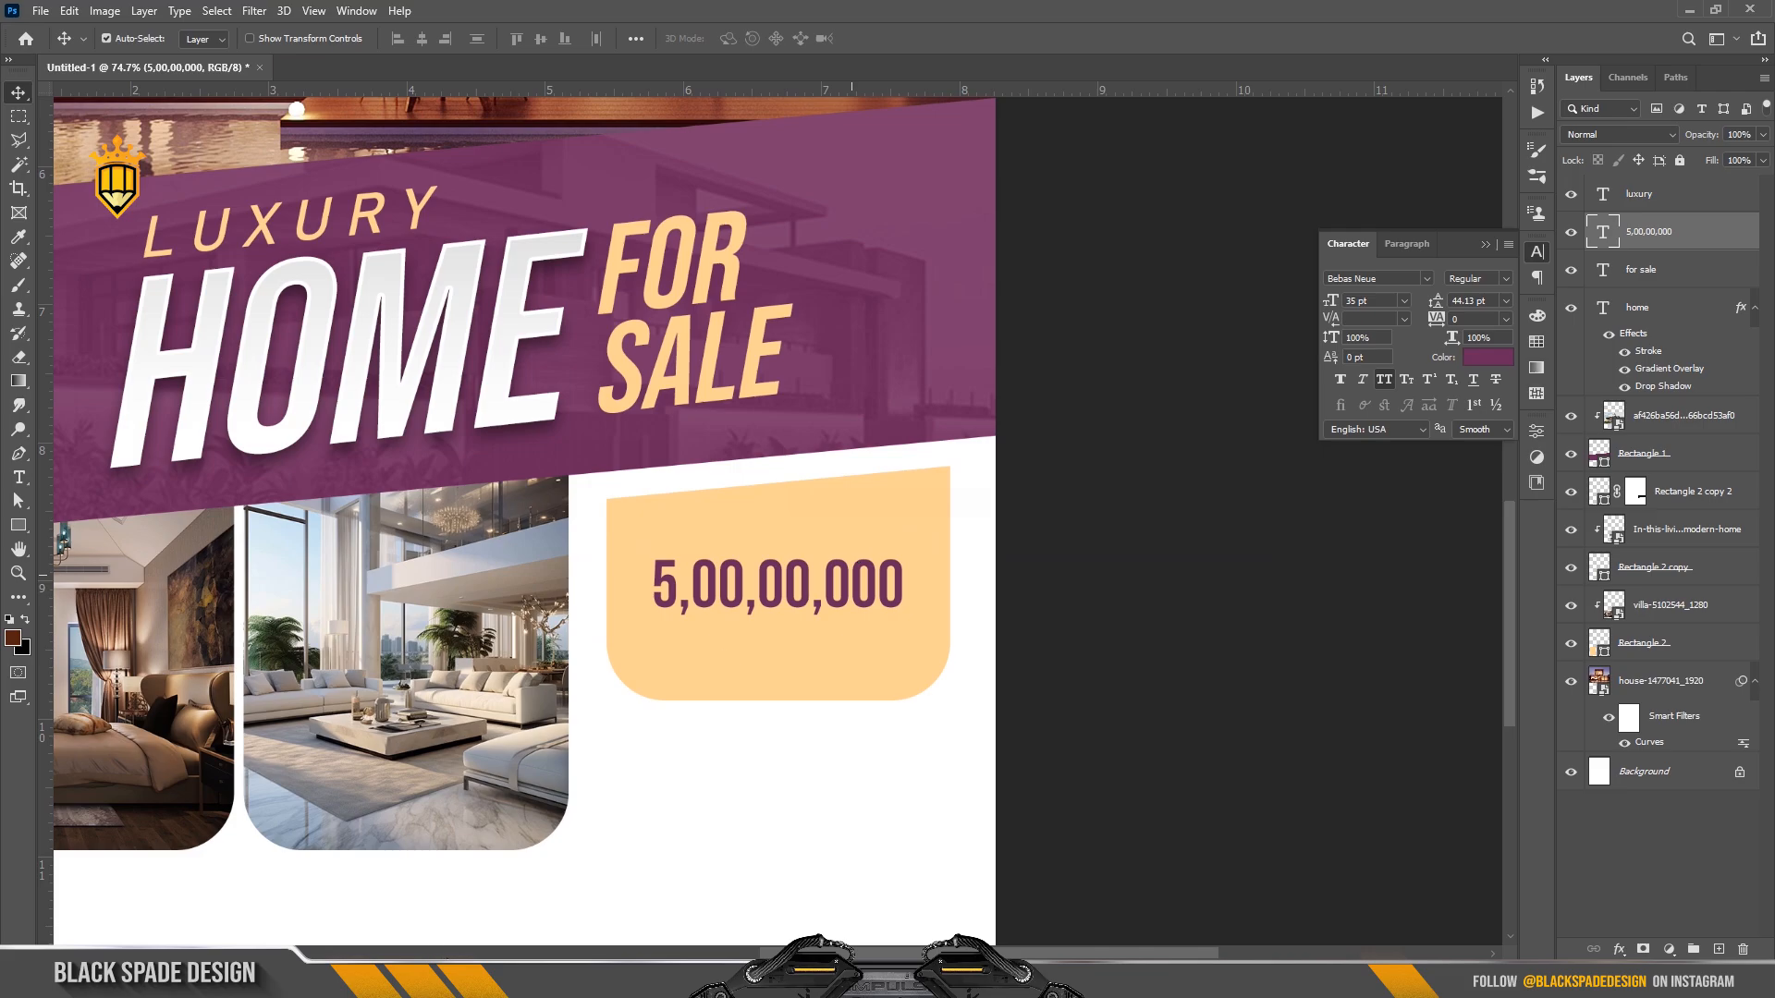
Open the lorem ipsum text file from the Desktop folder and copy its ₹ symbol.
{"action": "mouse_move", "coordinate": [470, 980]}
{"action": "left_click", "coordinate": [470, 892]}
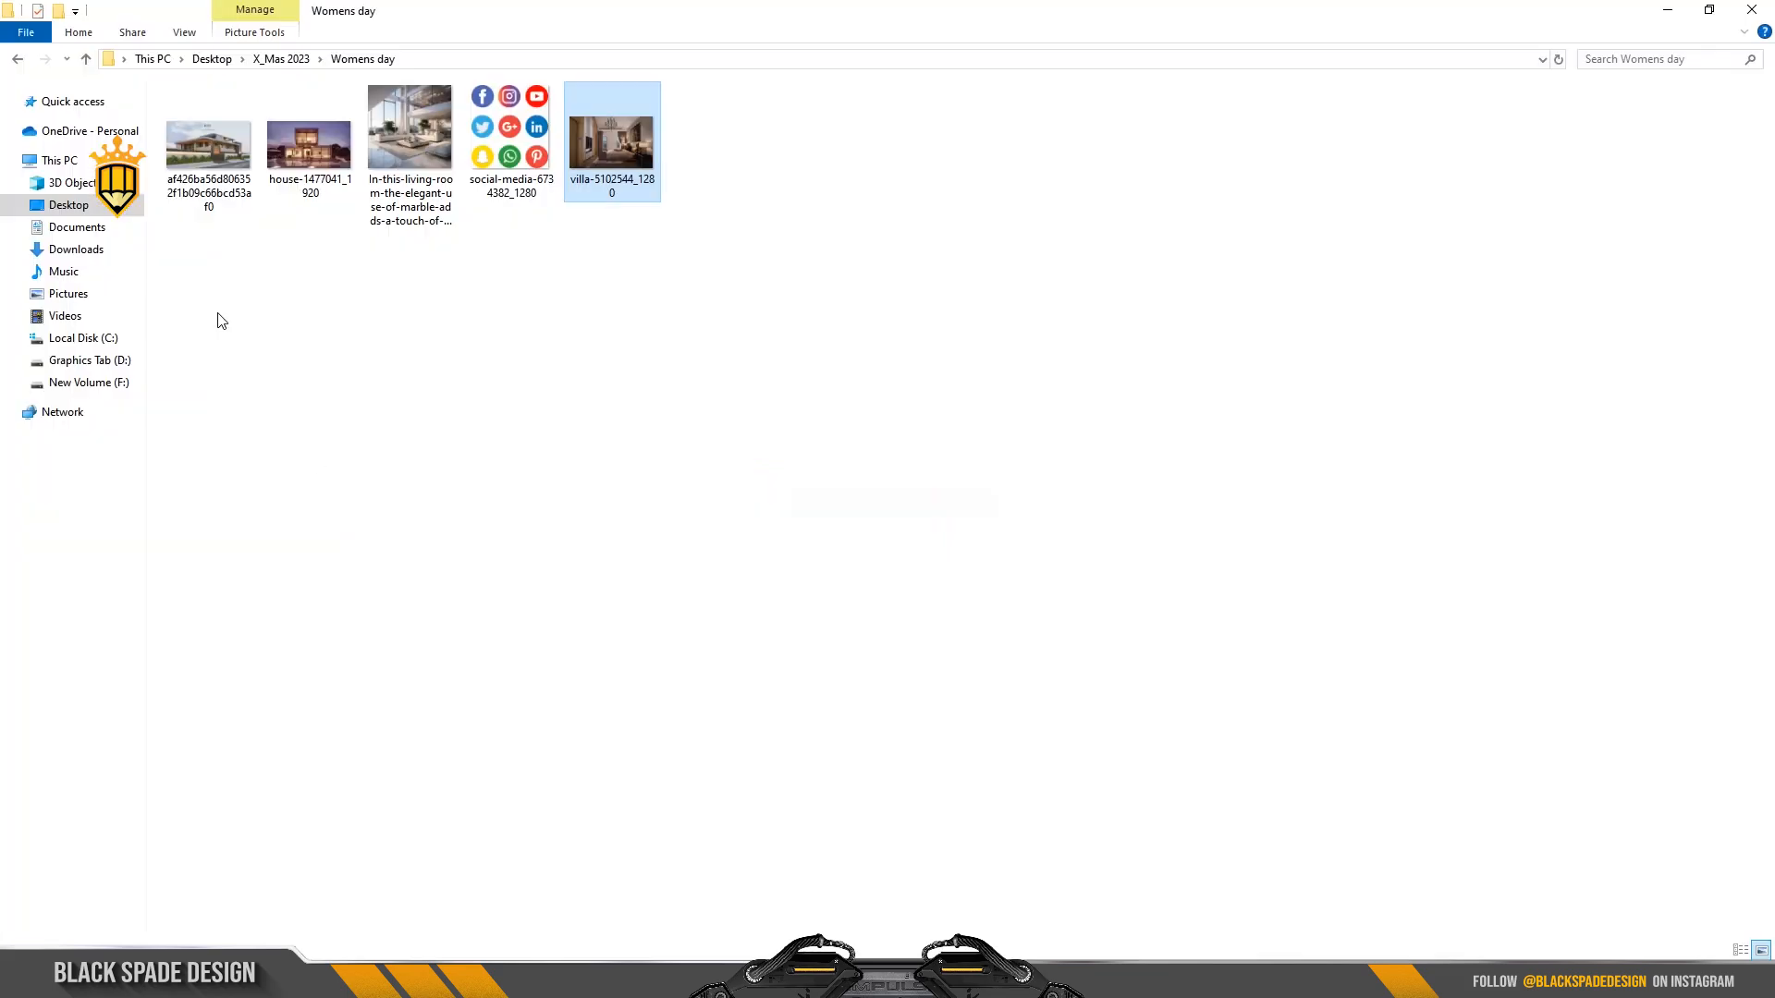
{"action": "left_click", "coordinate": [92, 209]}
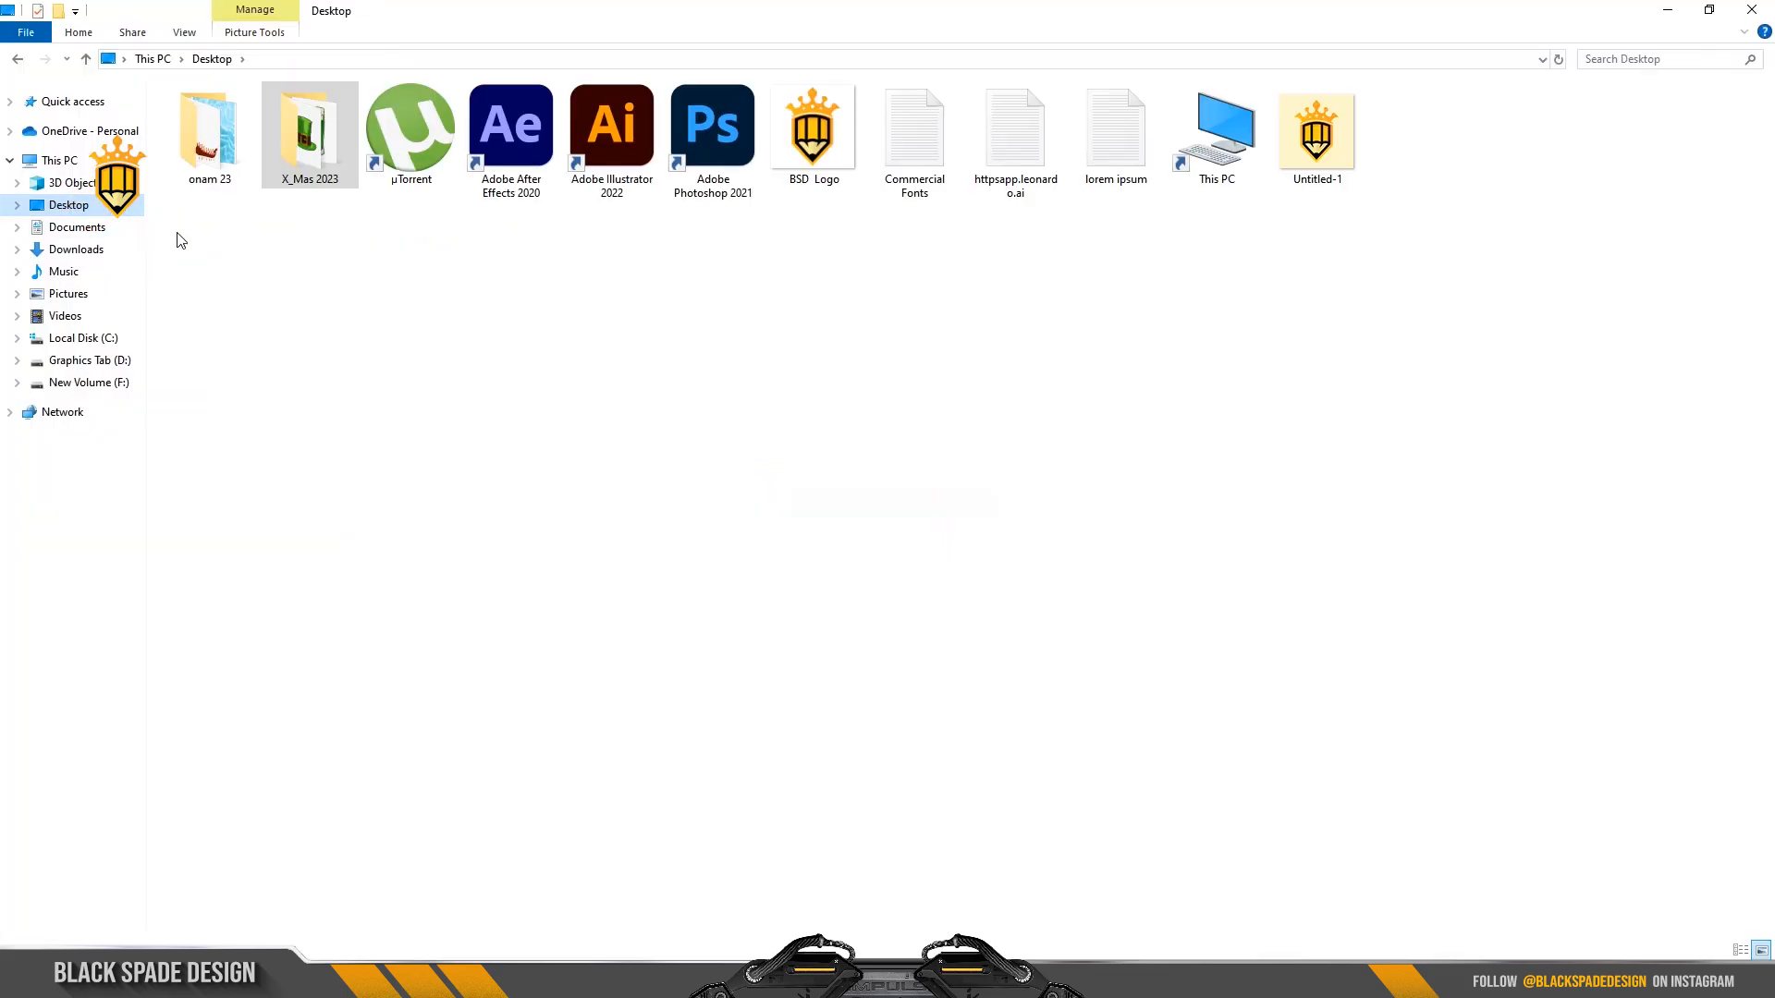
{"action": "double_click", "coordinate": [1116, 167]}
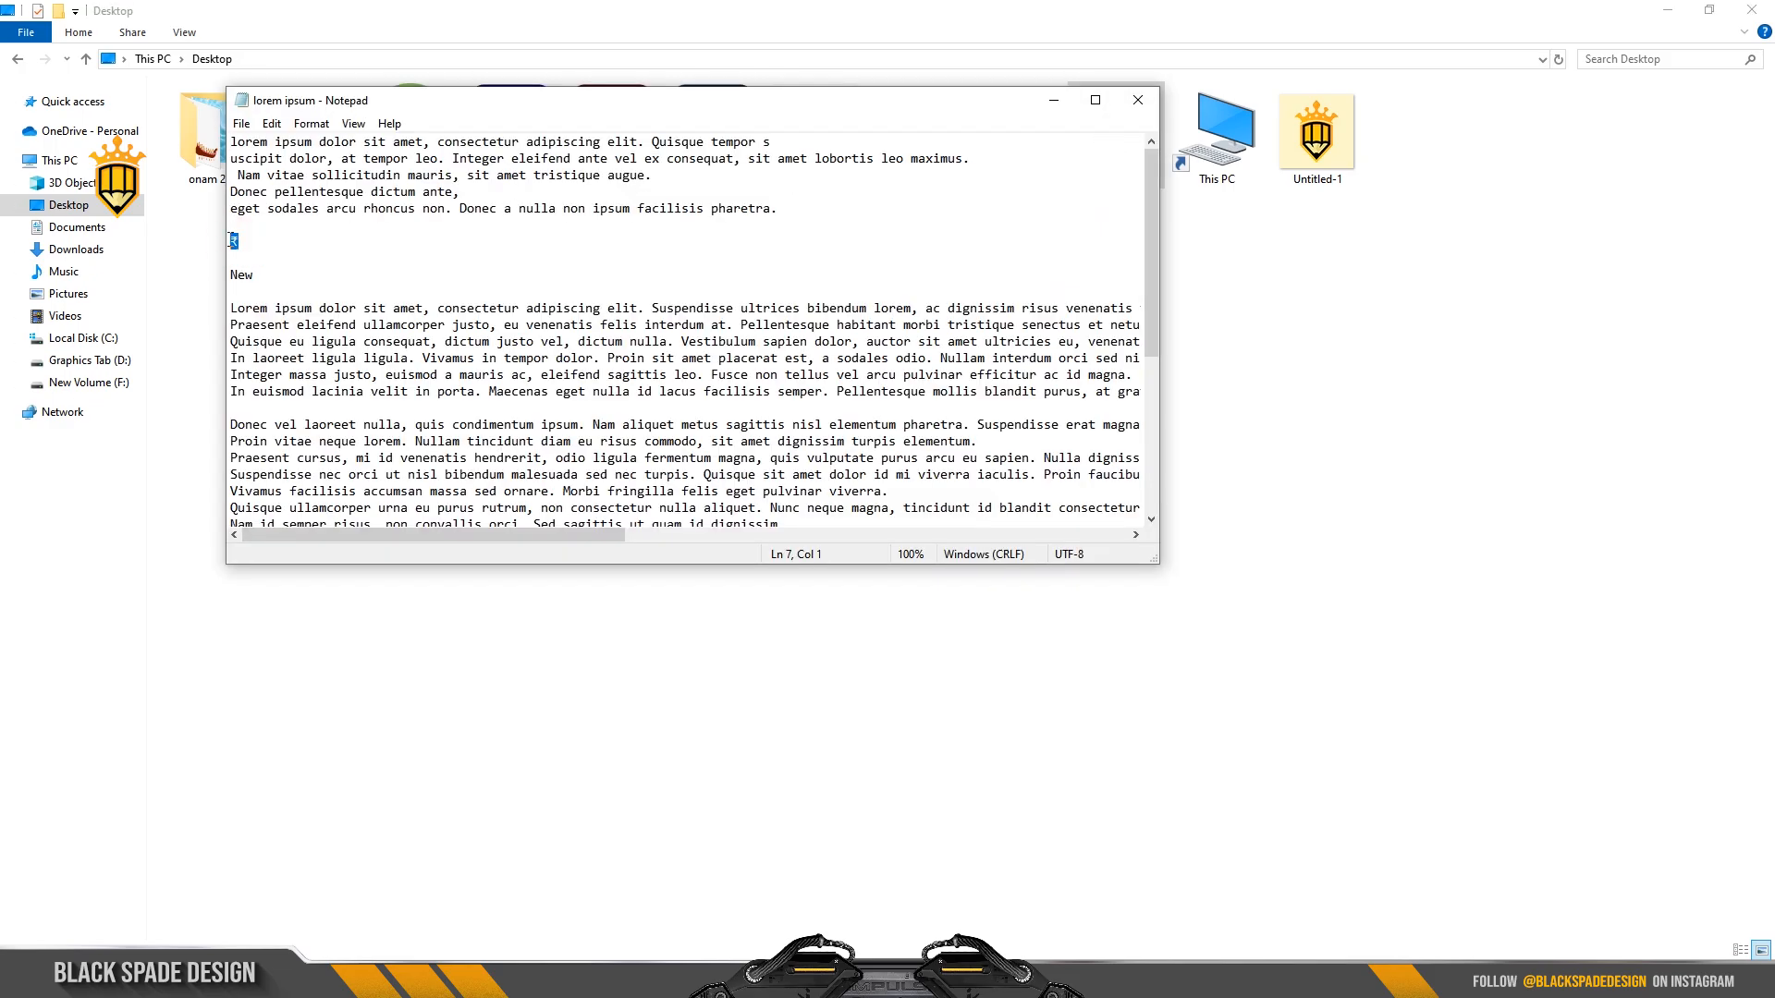
{"action": "key", "text": "ctrl+c"}
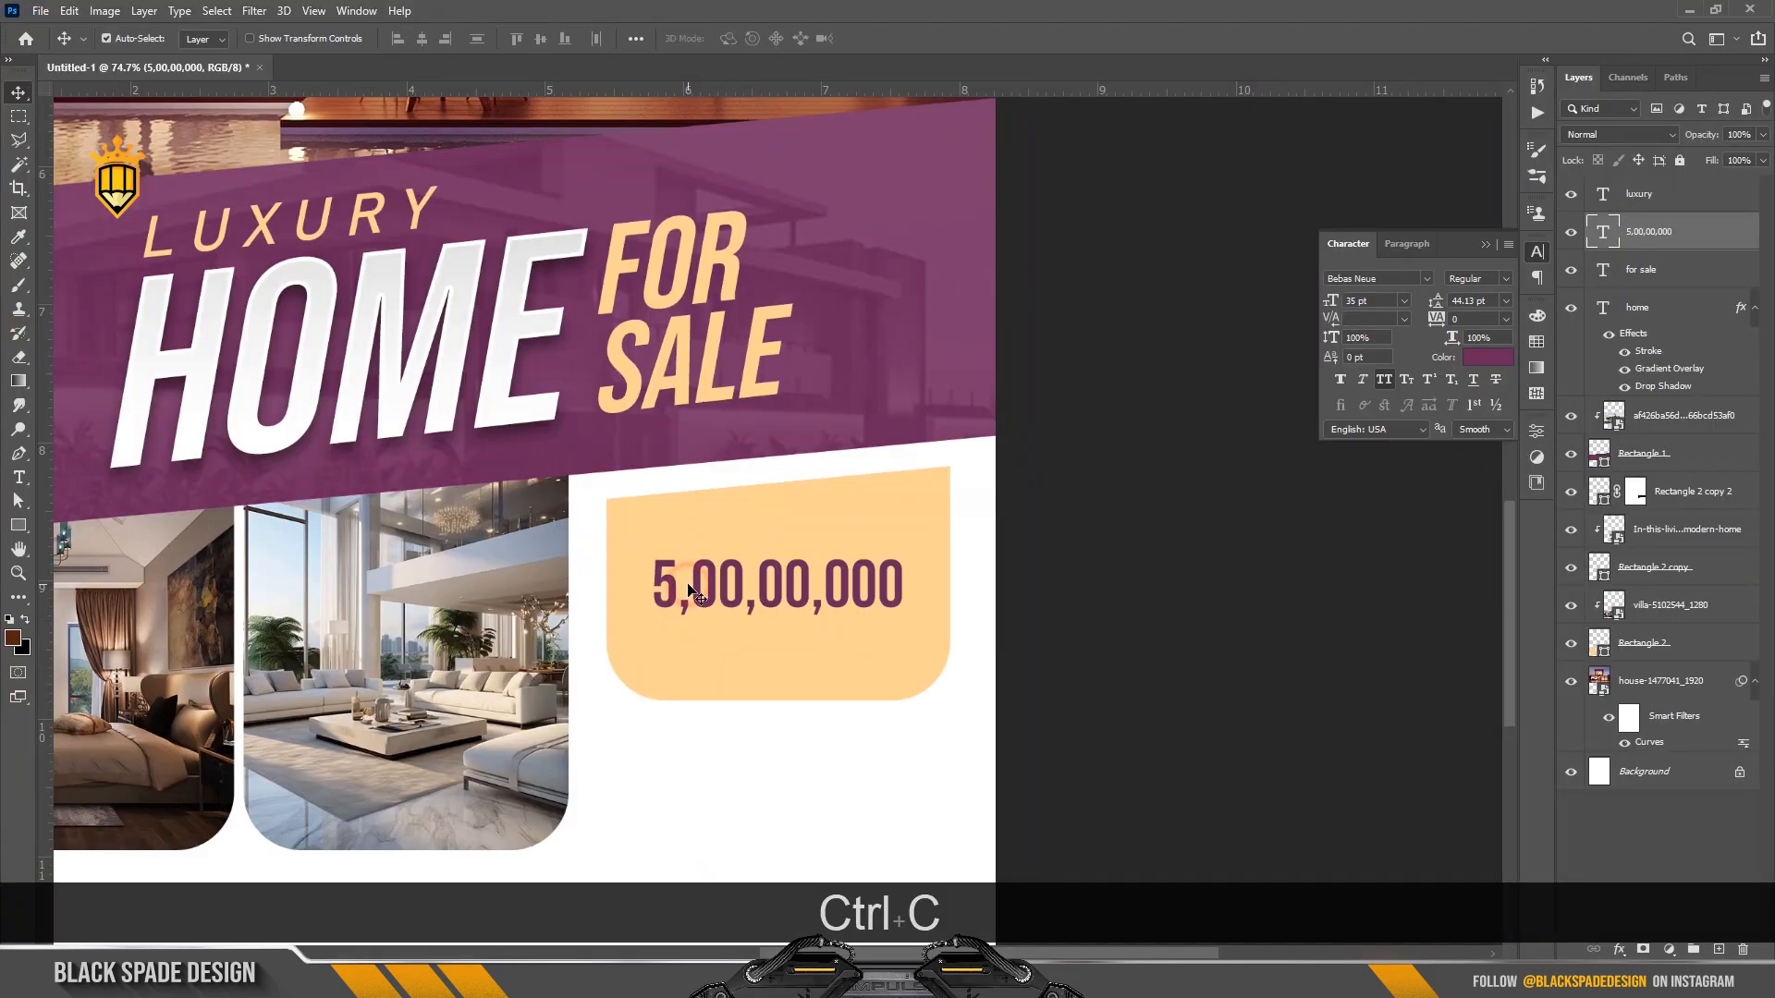
Paste the ₹ sign before 5,00,00,000 and nudge the price slightly lower.
{"action": "key", "text": "t"}
{"action": "left_click", "coordinate": [658, 582]}
{"action": "key", "text": "ctrl+v"}
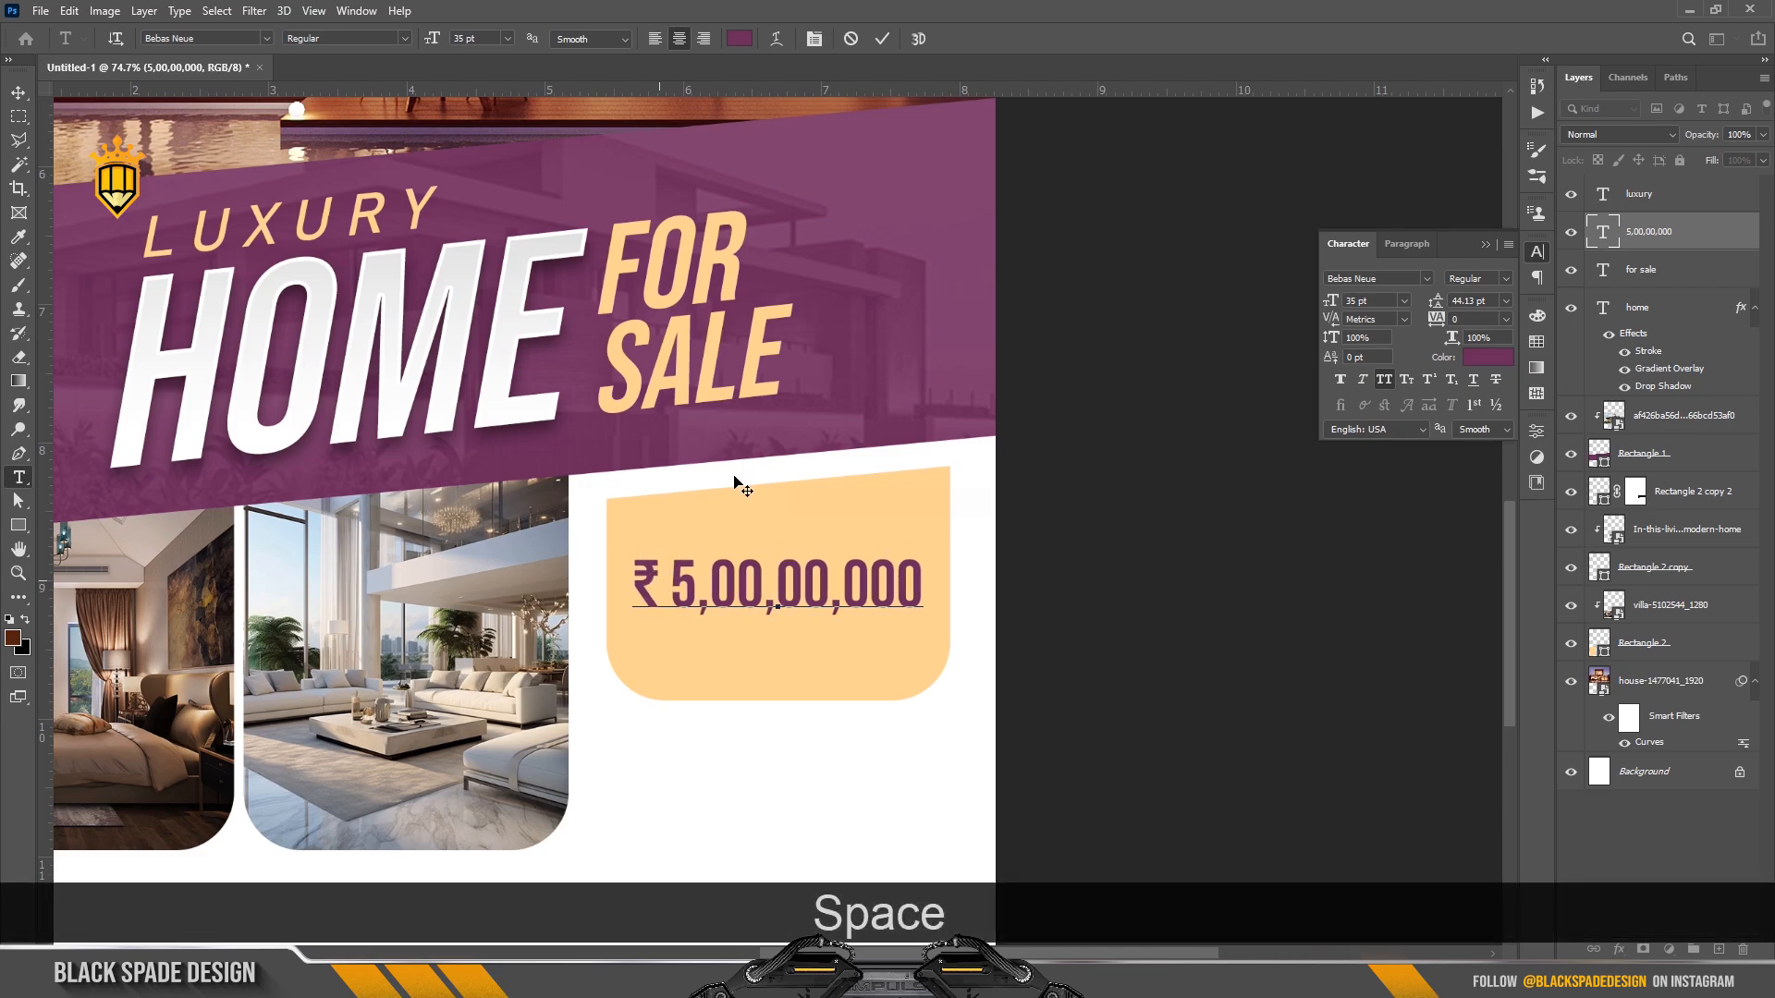
{"action": "left_click", "coordinate": [877, 48]}
{"action": "key", "text": "v"}
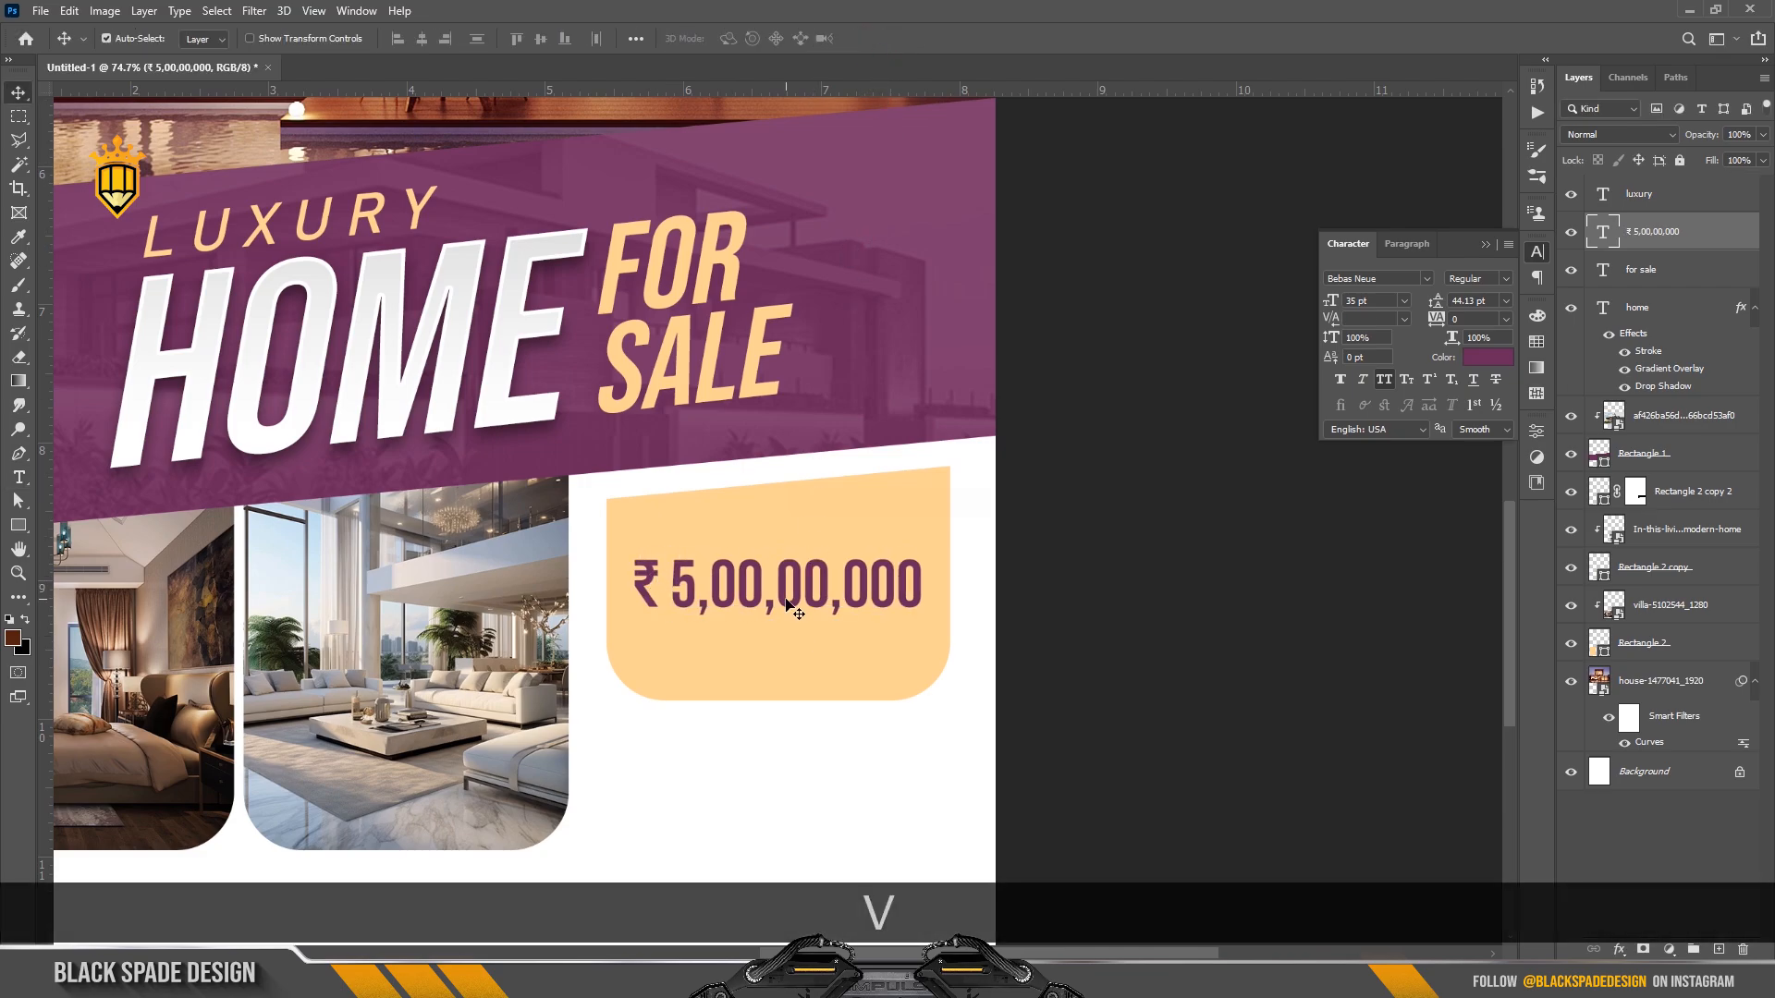
{"action": "scroll", "coordinate": [786, 596], "scroll_direction": "down", "scroll_amount": 2}
{"action": "scroll", "coordinate": [784, 597], "scroll_direction": "up", "scroll_amount": 1}
{"action": "left_click_drag", "start_coordinate": [781, 597], "coordinate": [777, 640]}
Scale the price text up to about 104%.
{"action": "scroll", "coordinate": [775, 601], "scroll_direction": "down", "scroll_amount": 2}
{"action": "key", "text": "space"}
{"action": "scroll", "coordinate": [776, 643], "scroll_direction": "up", "scroll_amount": 2}
{"action": "key", "text": "ctrl+t"}
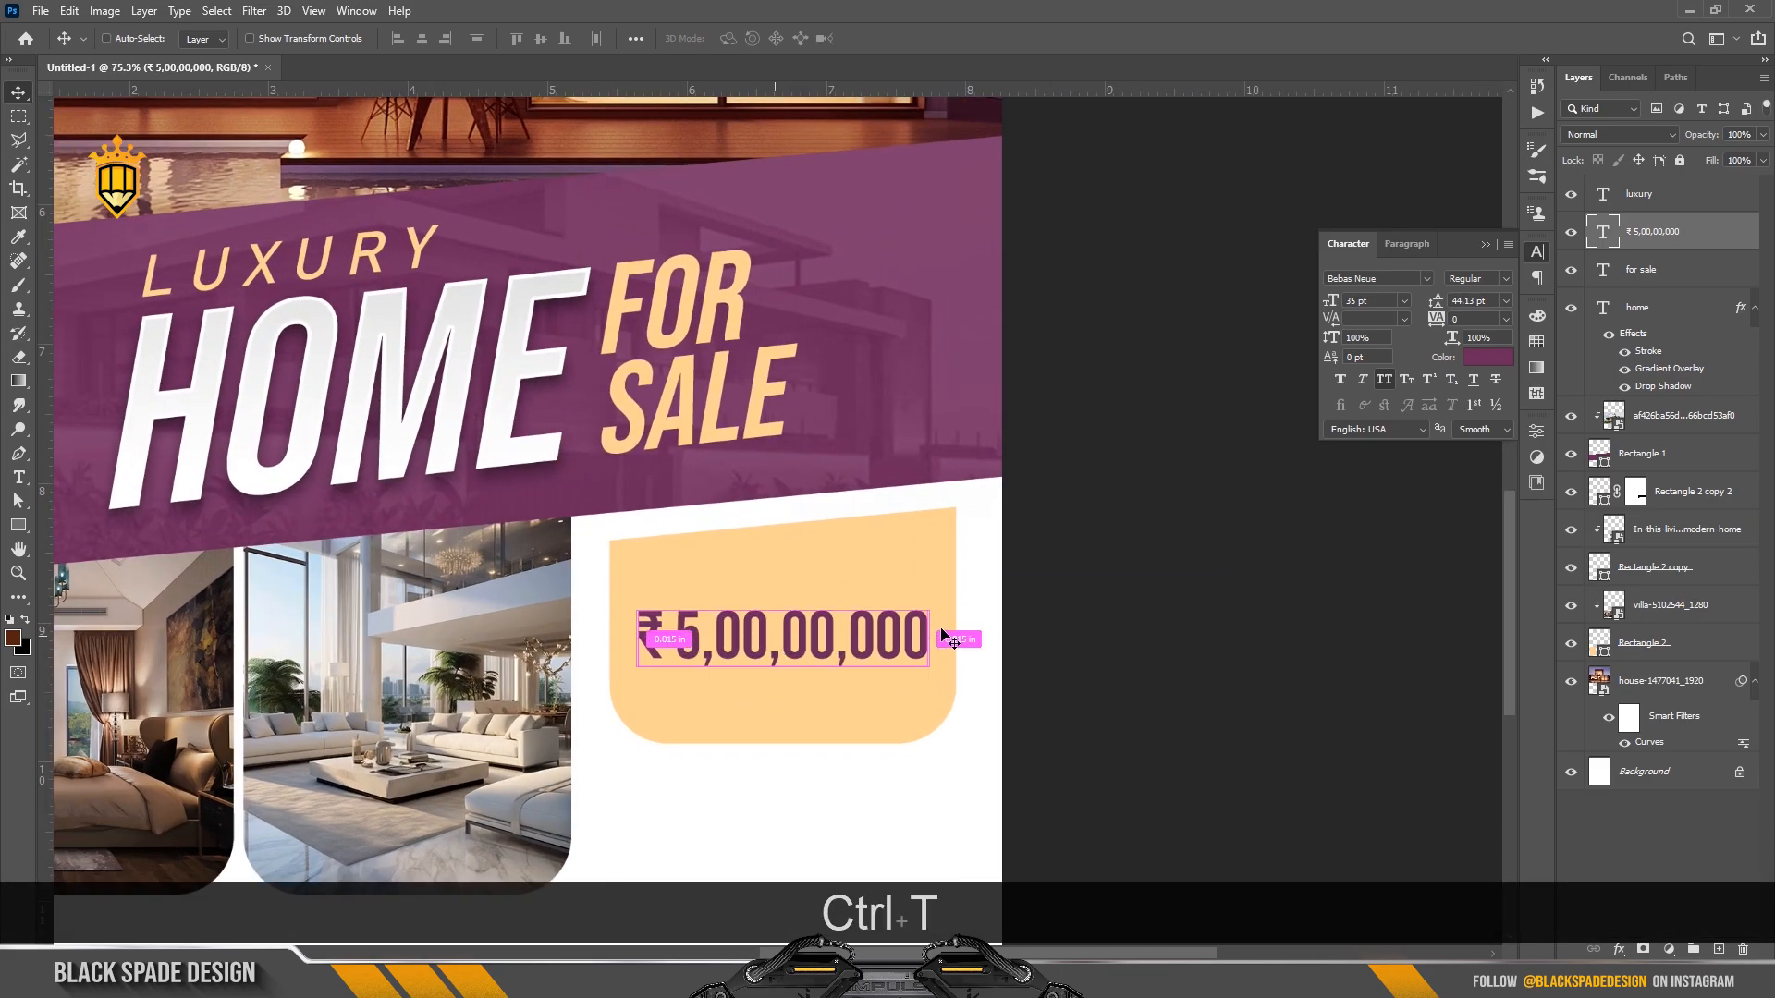
{"action": "left_click_drag", "start_coordinate": [927, 598], "coordinate": [933, 598]}
{"action": "key", "text": "Return"}
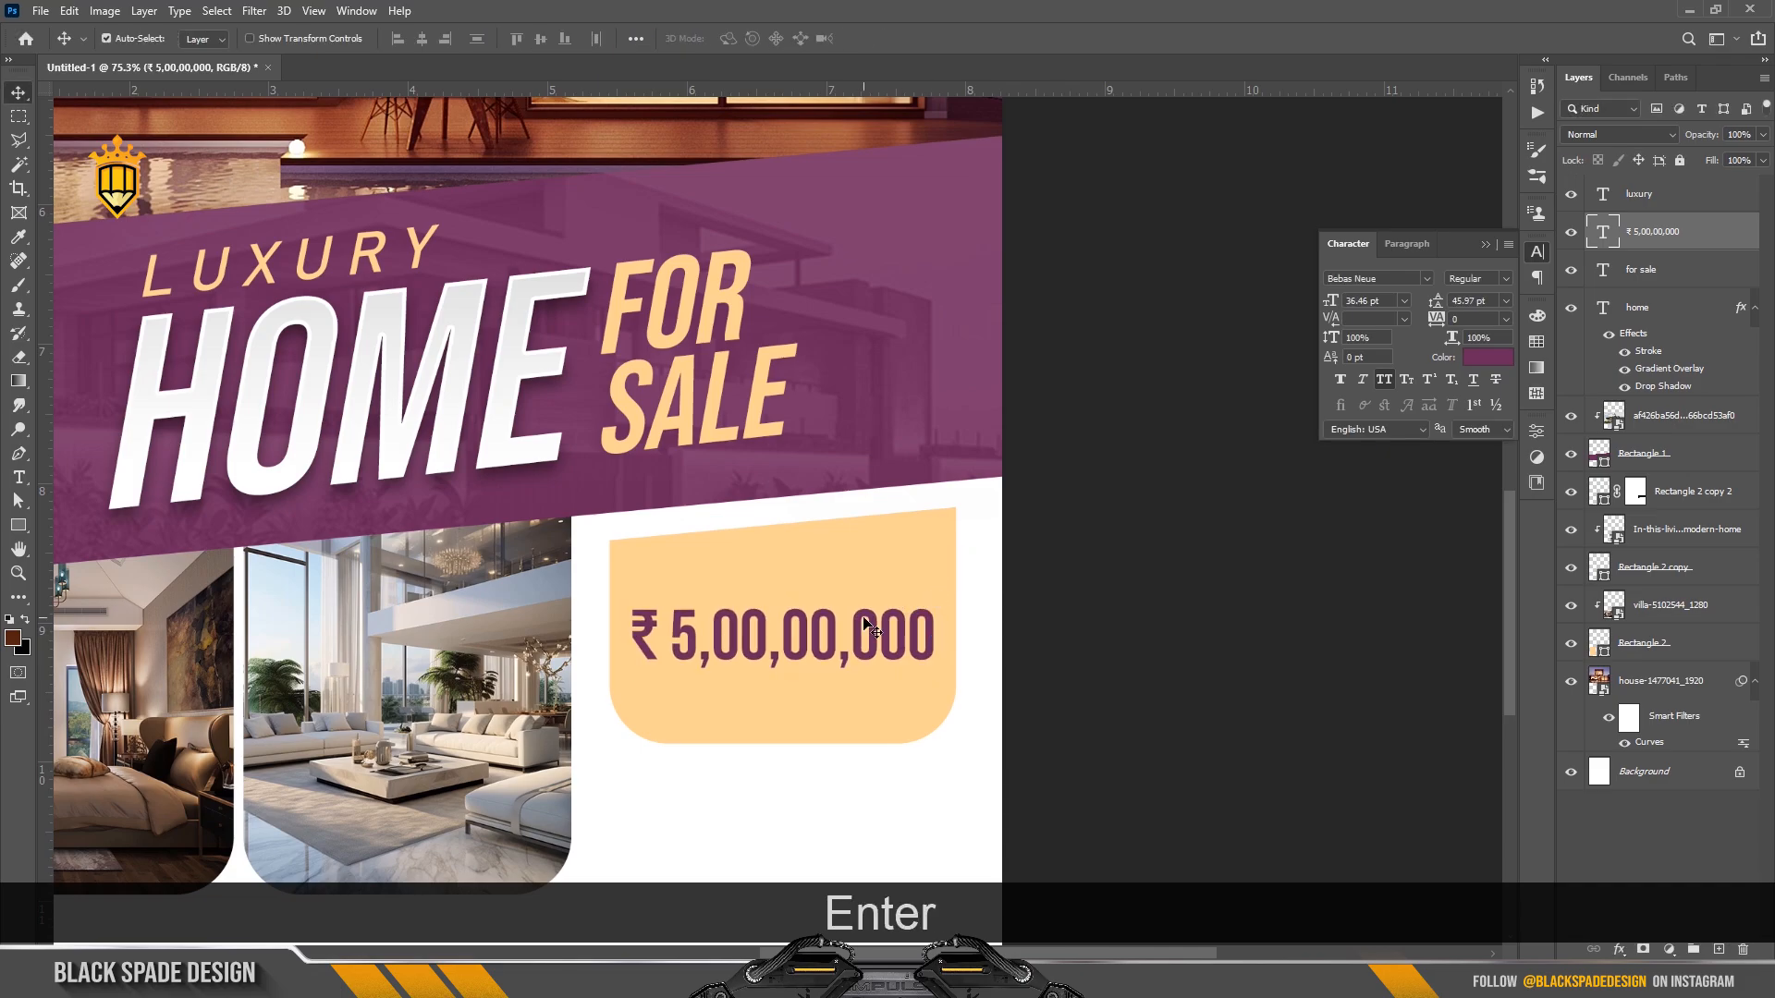
Duplicate the price layer and move the copy up above the original.
{"action": "key", "text": "ctrl+j"}
{"action": "key", "text": "ctrl+t"}
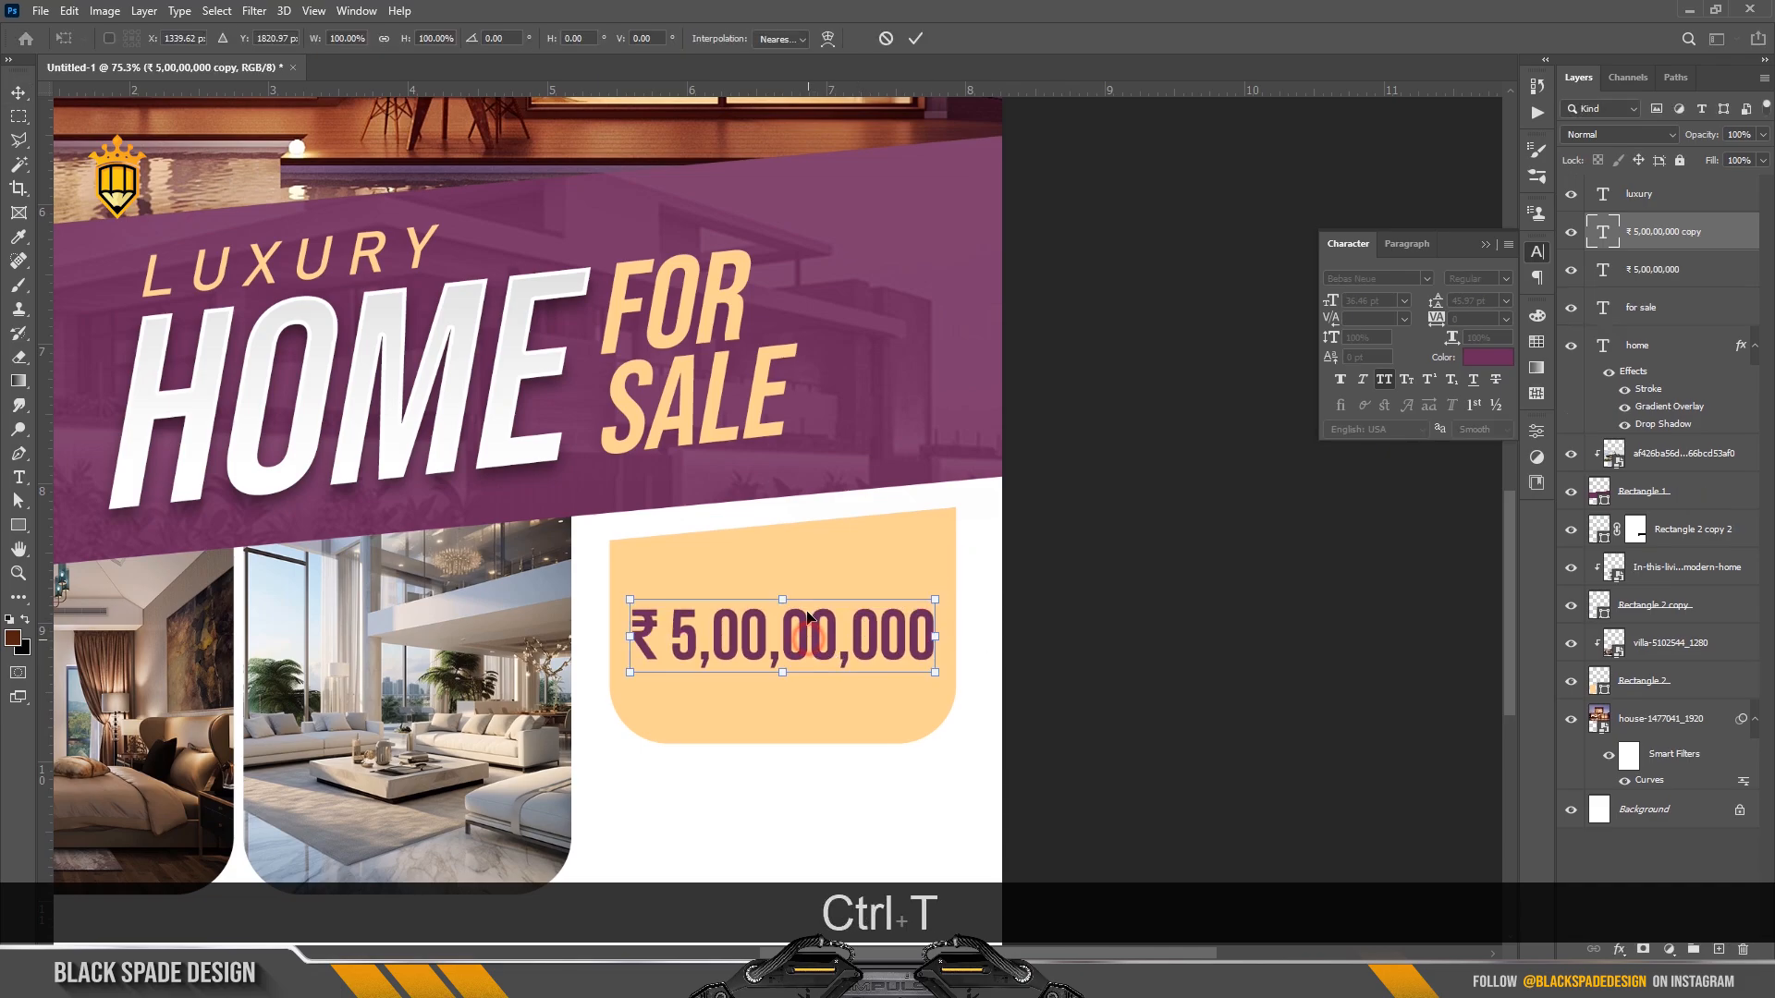
{"action": "left_click_drag", "start_coordinate": [805, 647], "coordinate": [807, 603]}
Replace the duplicated price text with PRICE STARTED.
{"action": "key", "text": "Return"}
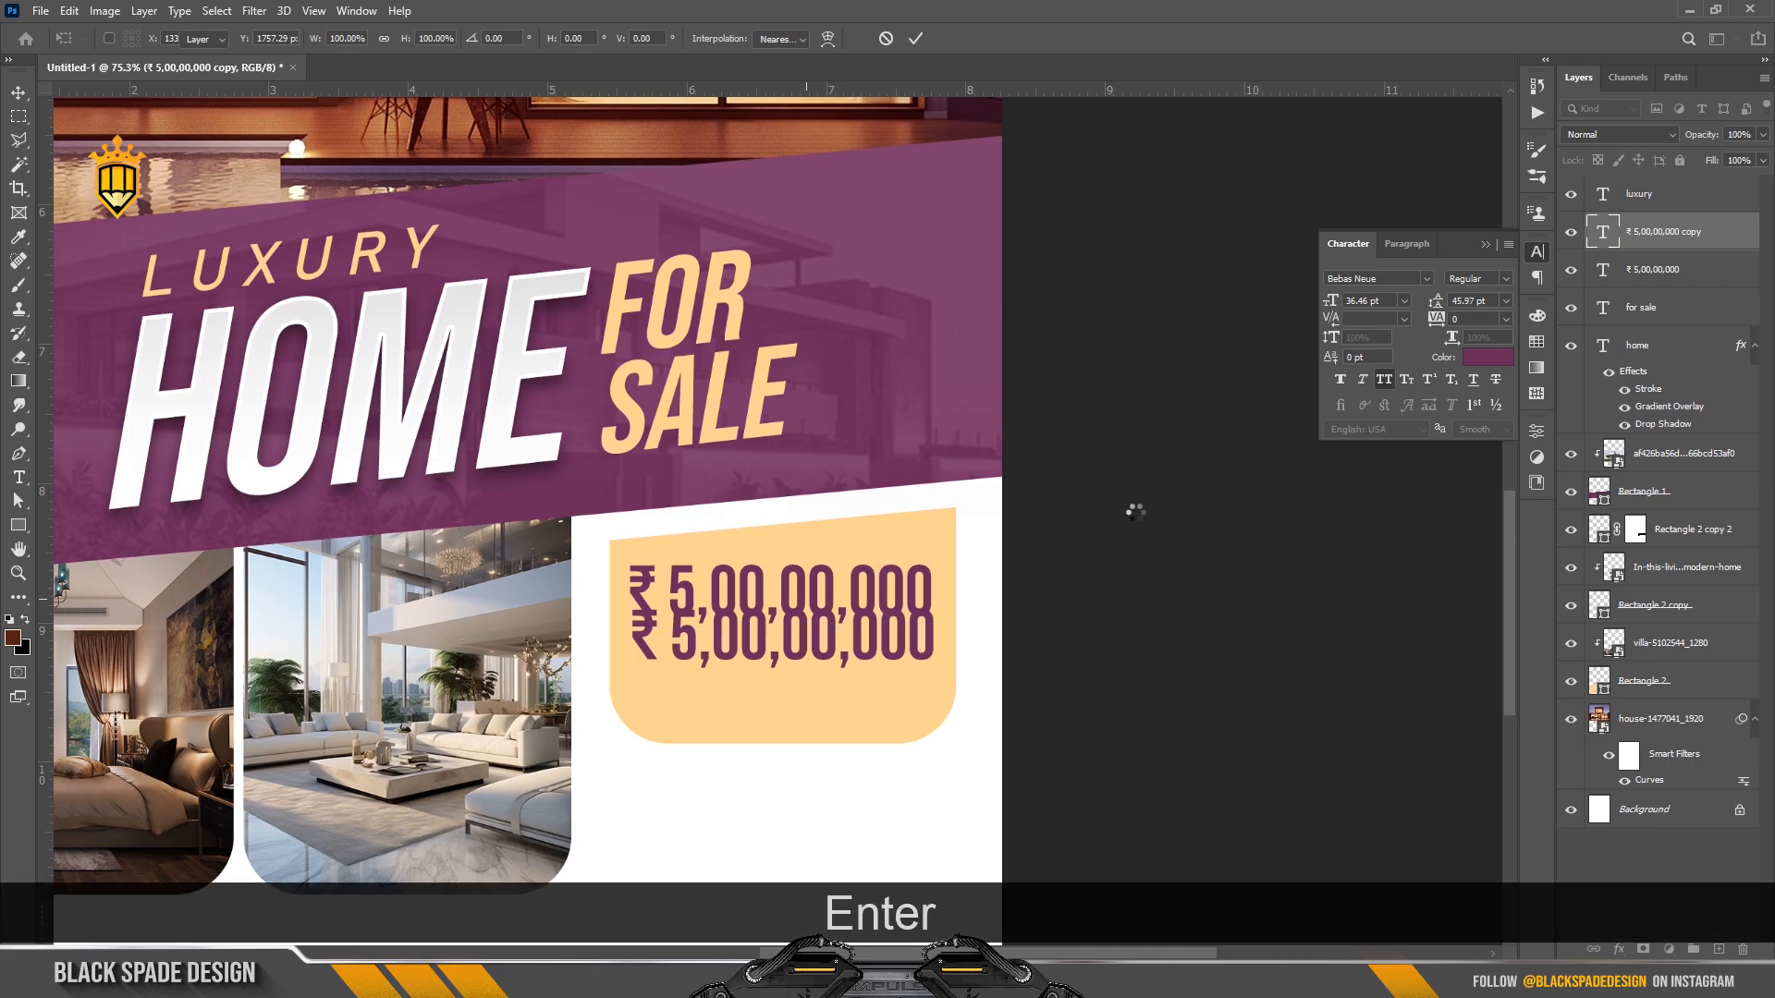
{"action": "double_click", "coordinate": [1605, 238]}
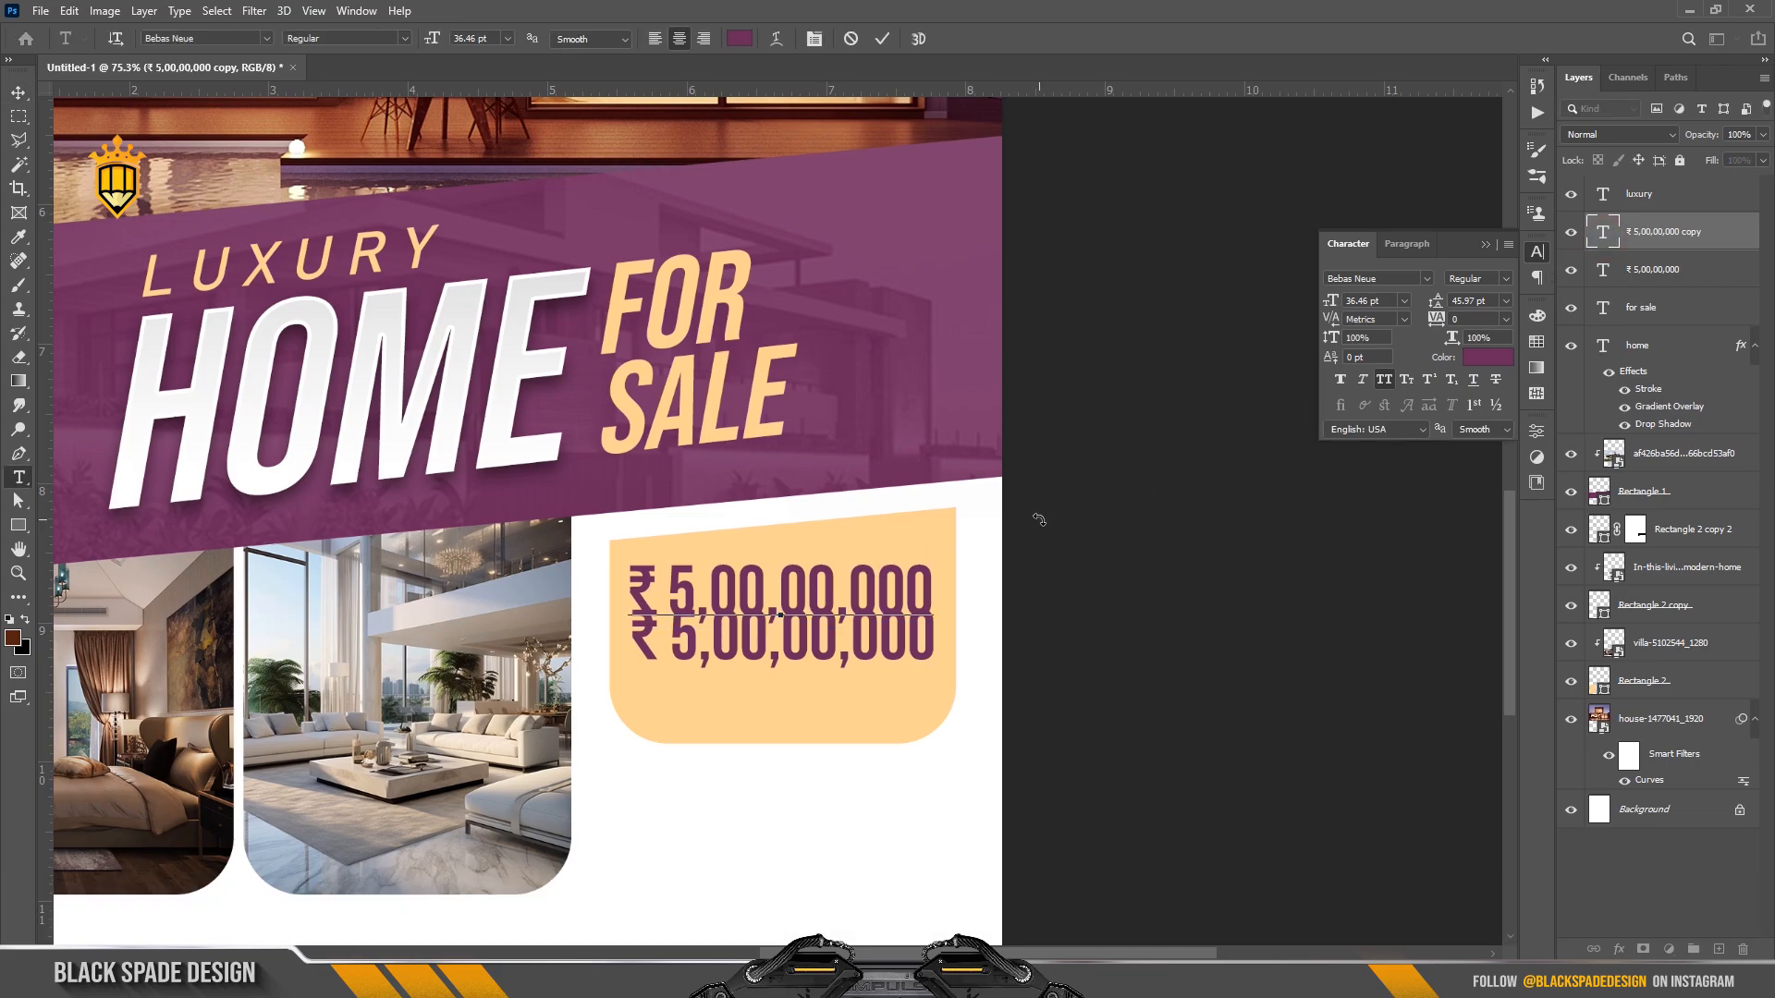
{"action": "key", "text": "ctrl+a"}
{"action": "type", "text": "PRICE "}
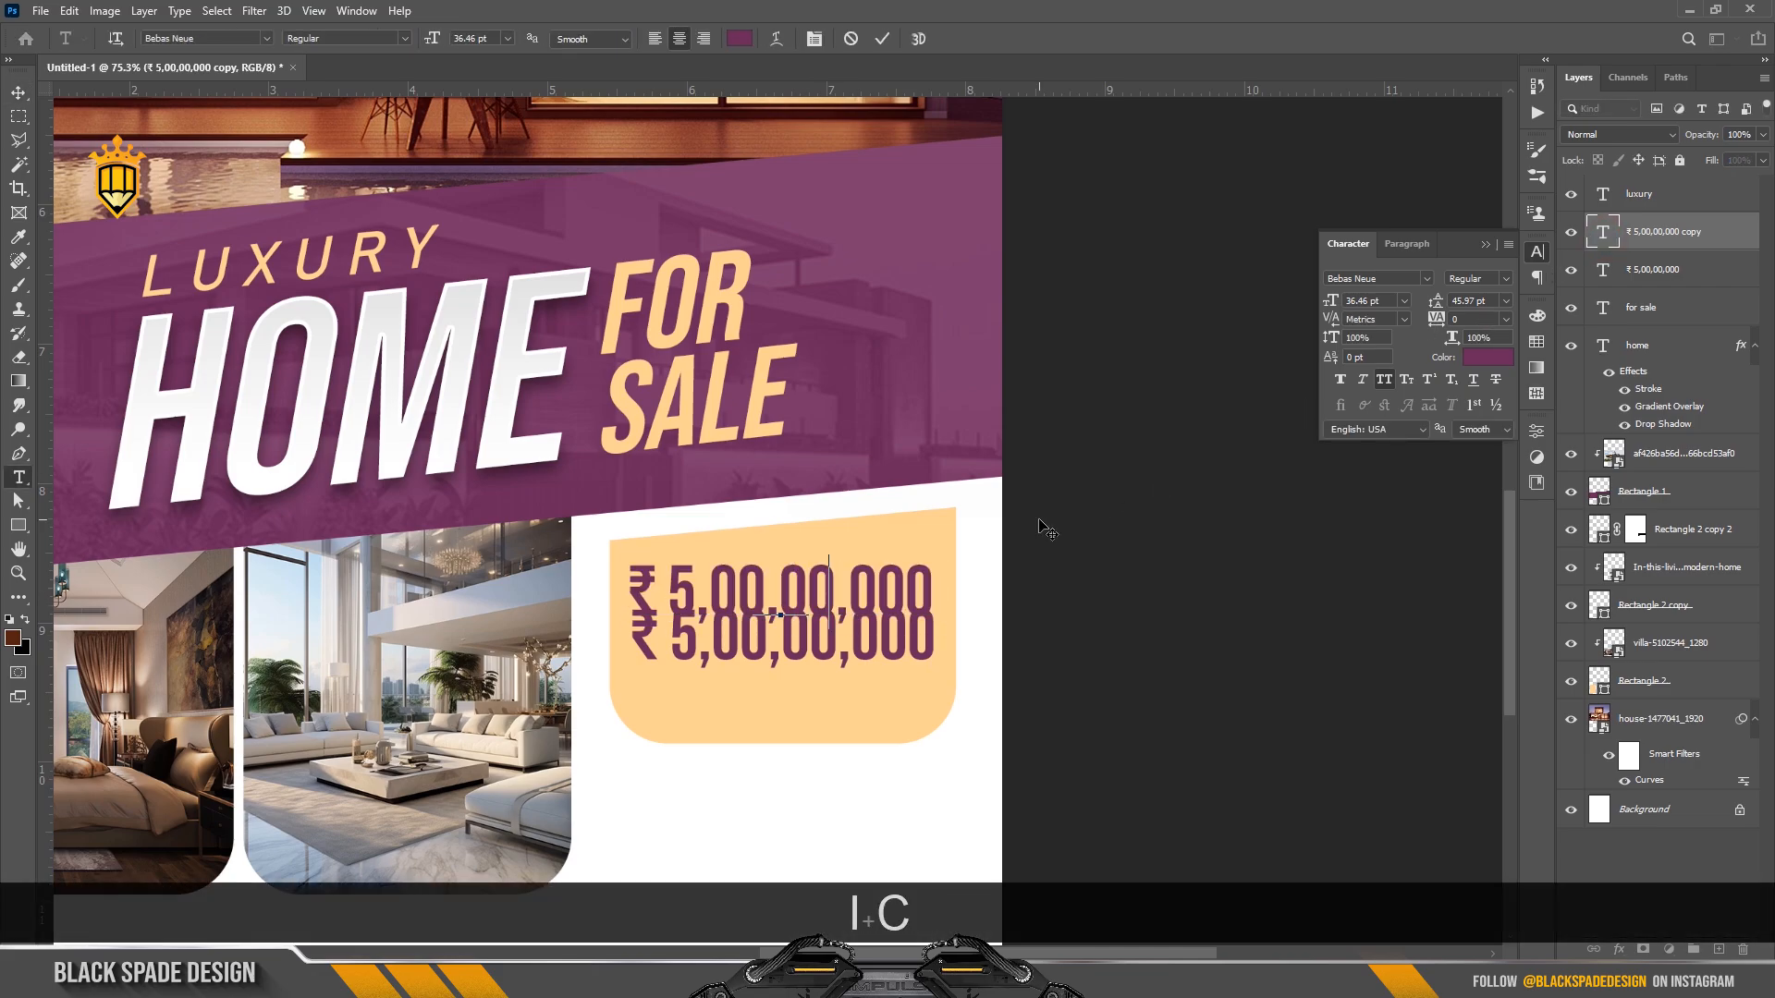
{"action": "type", "text": "STARTED"}
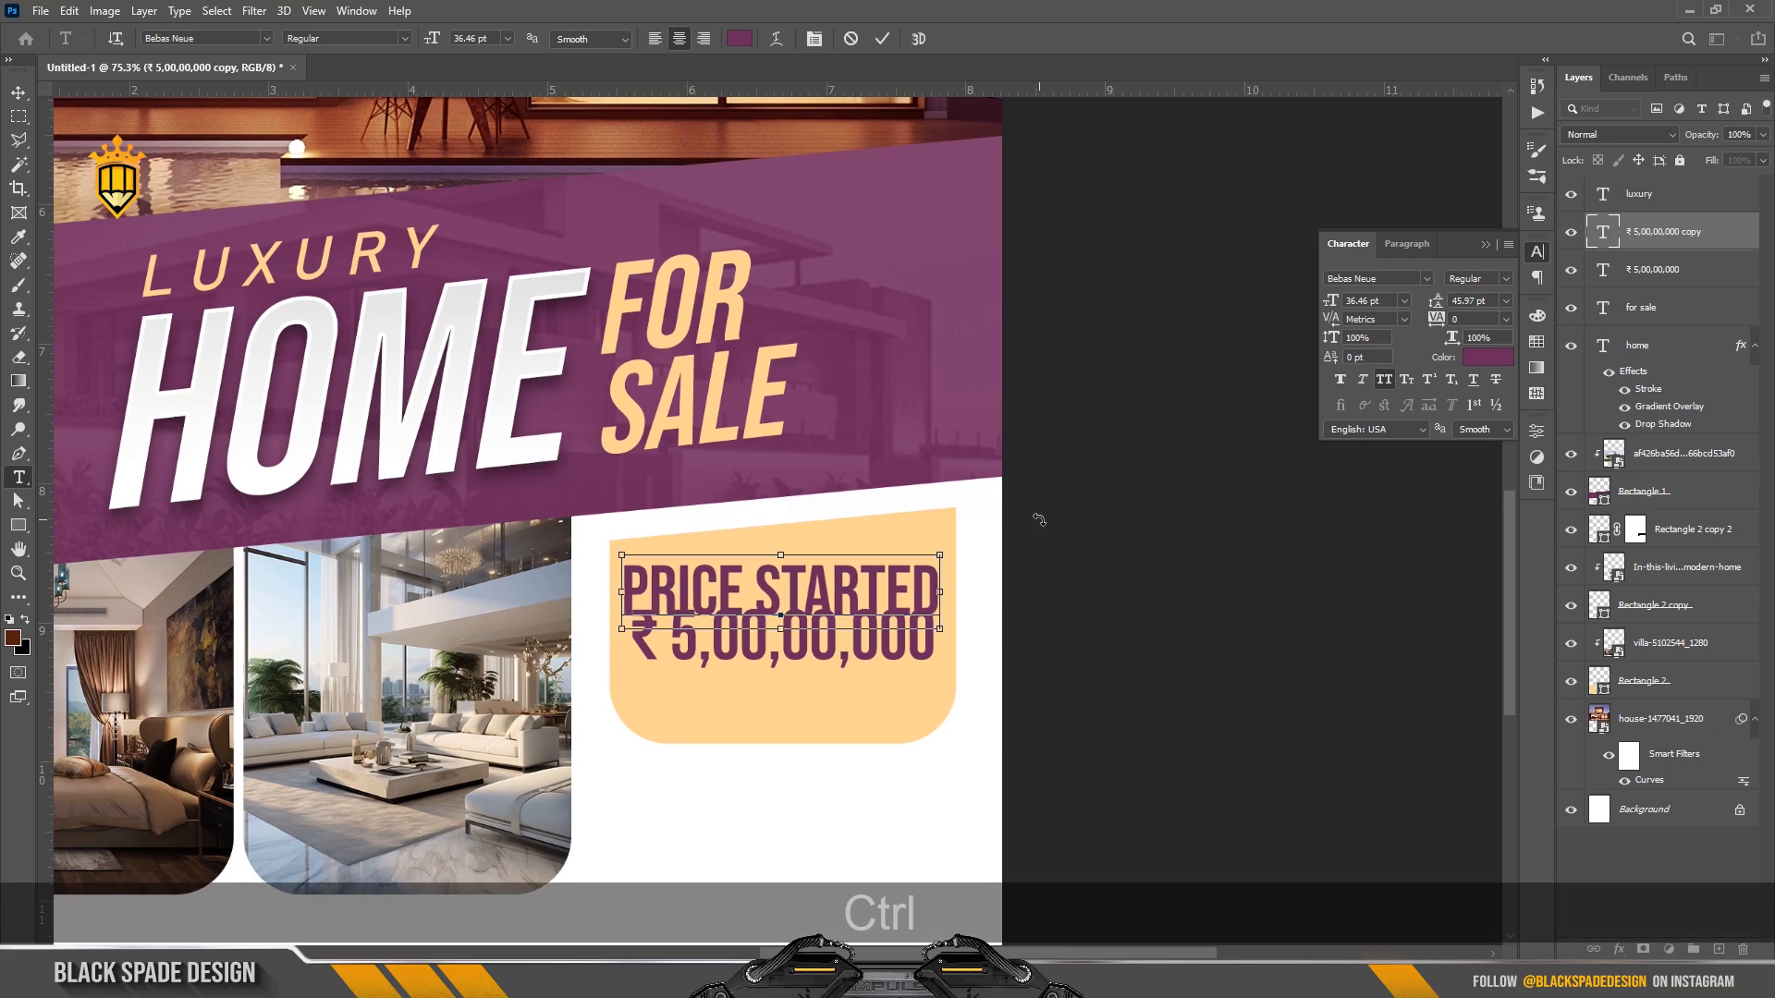
Set PRICE STARTED in 15 pt Bahnschrift and nudge it up above the price.
{"action": "key", "text": "ctrl+a"}
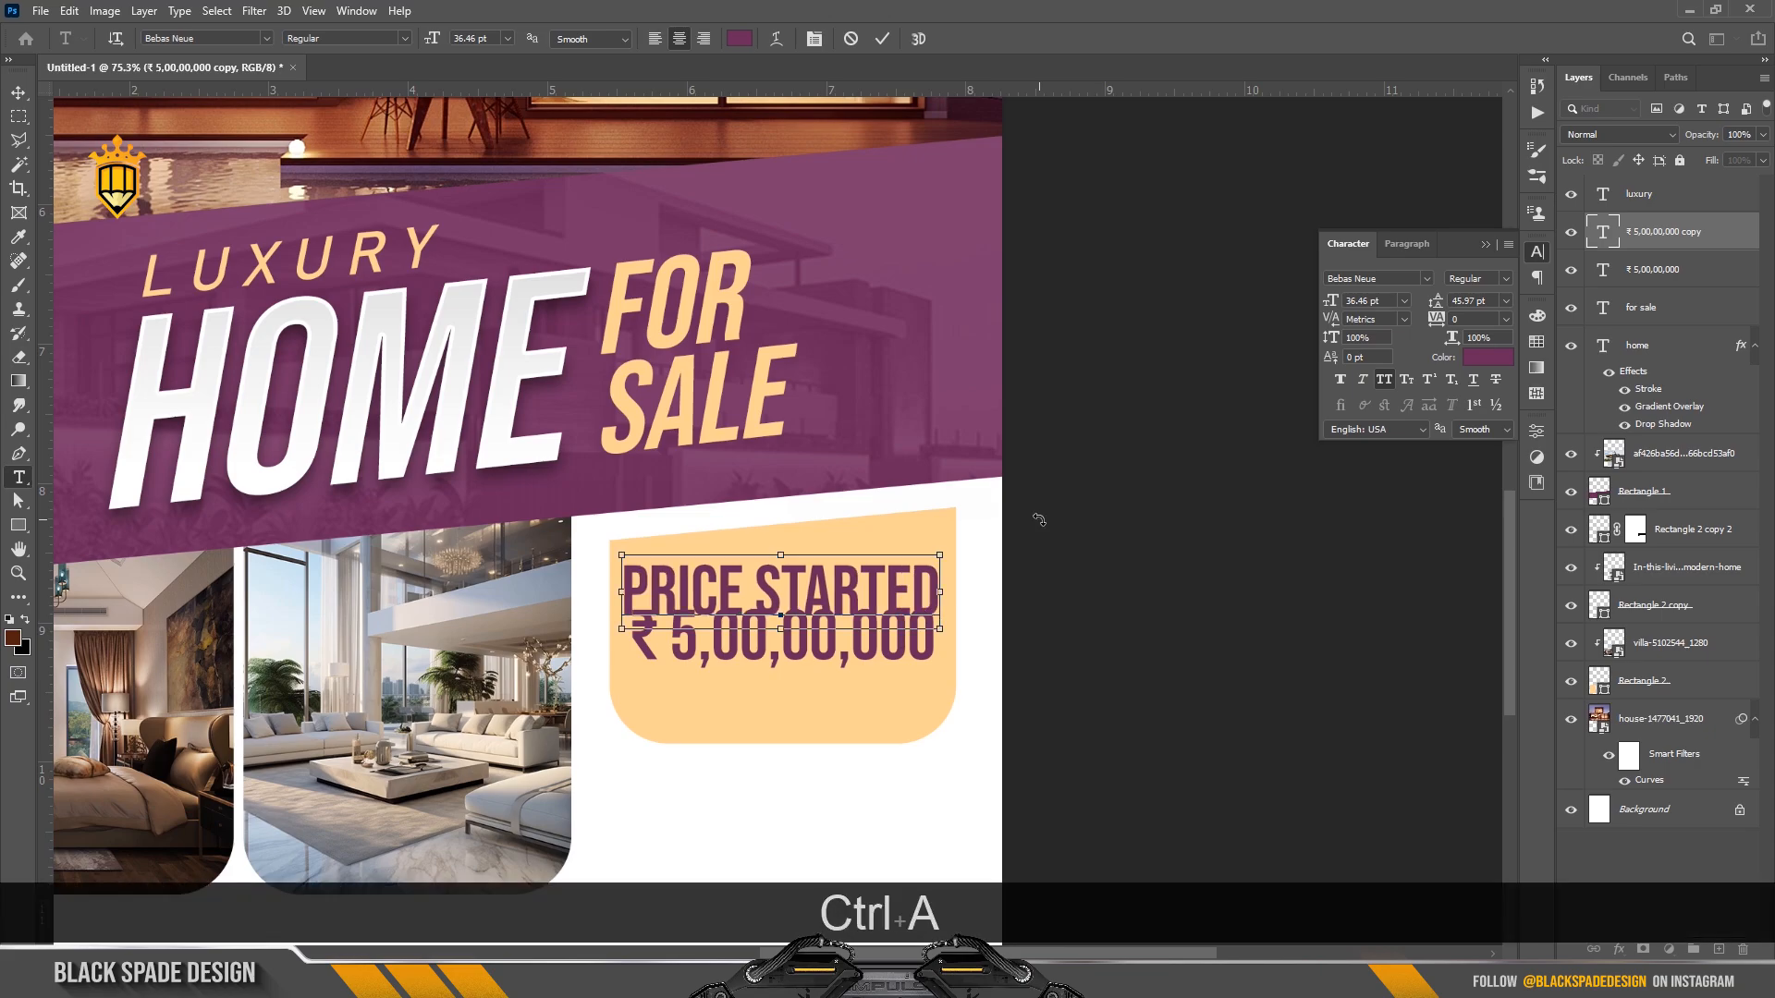
{"action": "left_click_drag", "start_coordinate": [1332, 301], "coordinate": [1306, 302]}
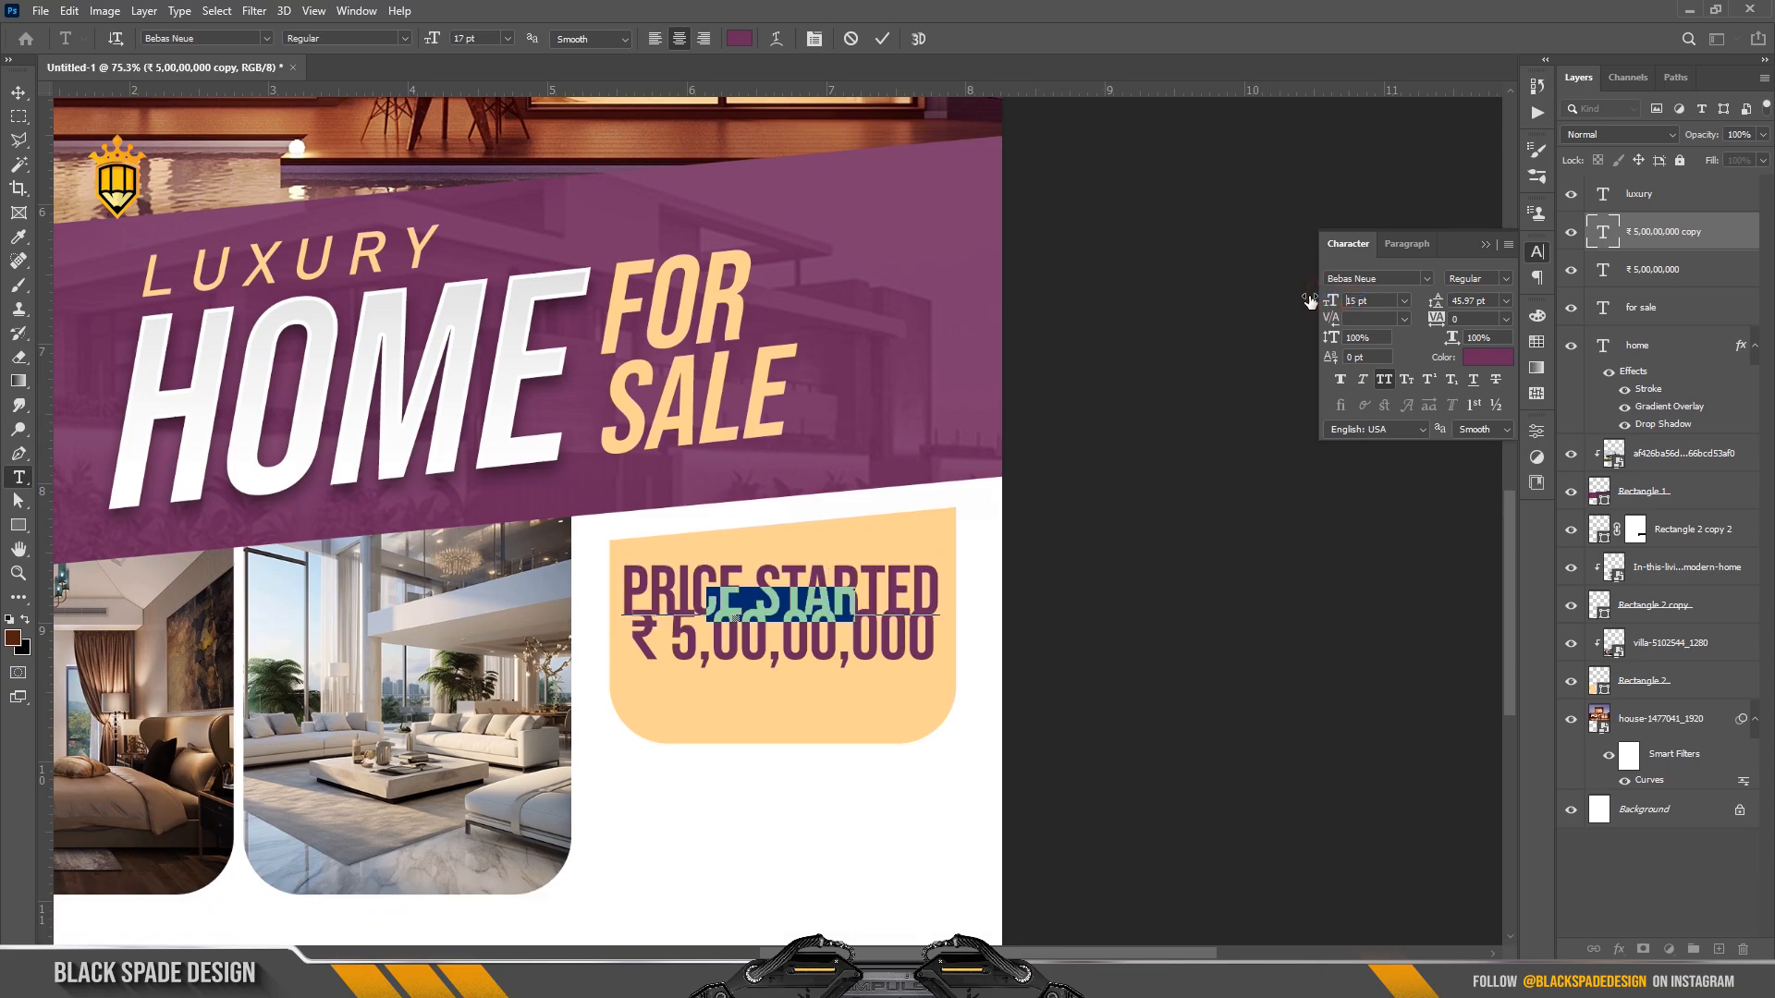
{"action": "left_click", "coordinate": [1427, 278]}
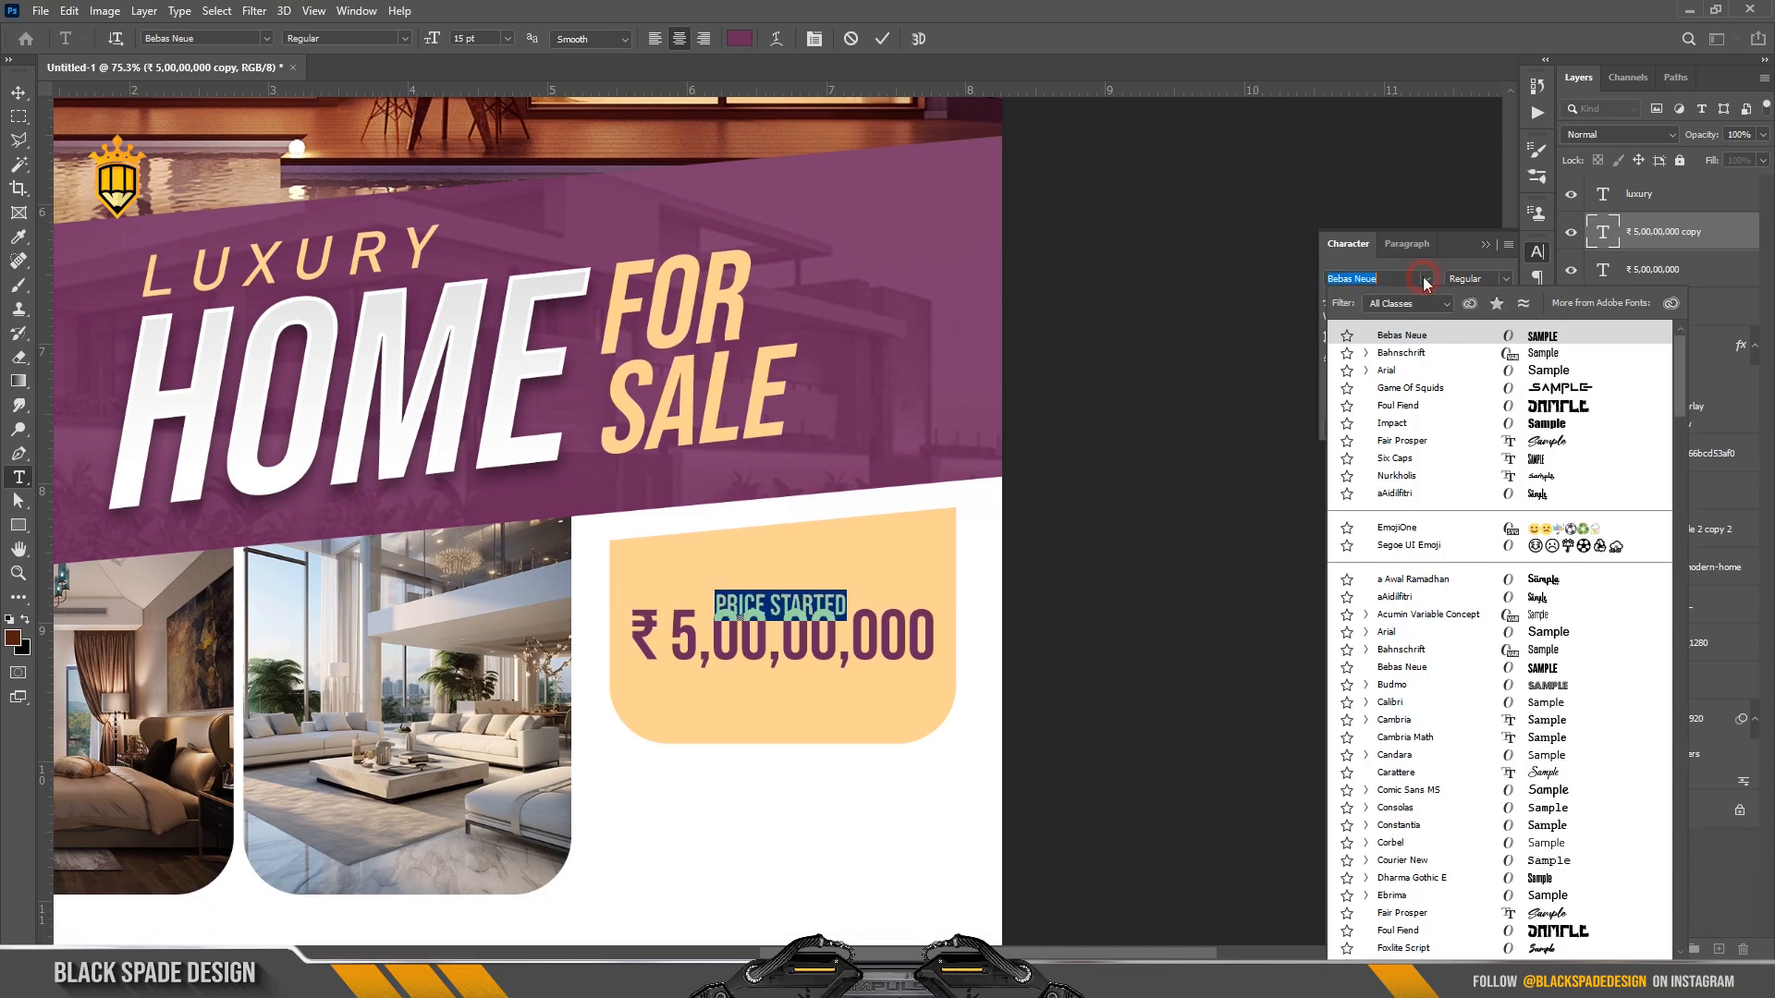
{"action": "left_click", "coordinate": [1402, 353]}
{"action": "left_click", "coordinate": [882, 38]}
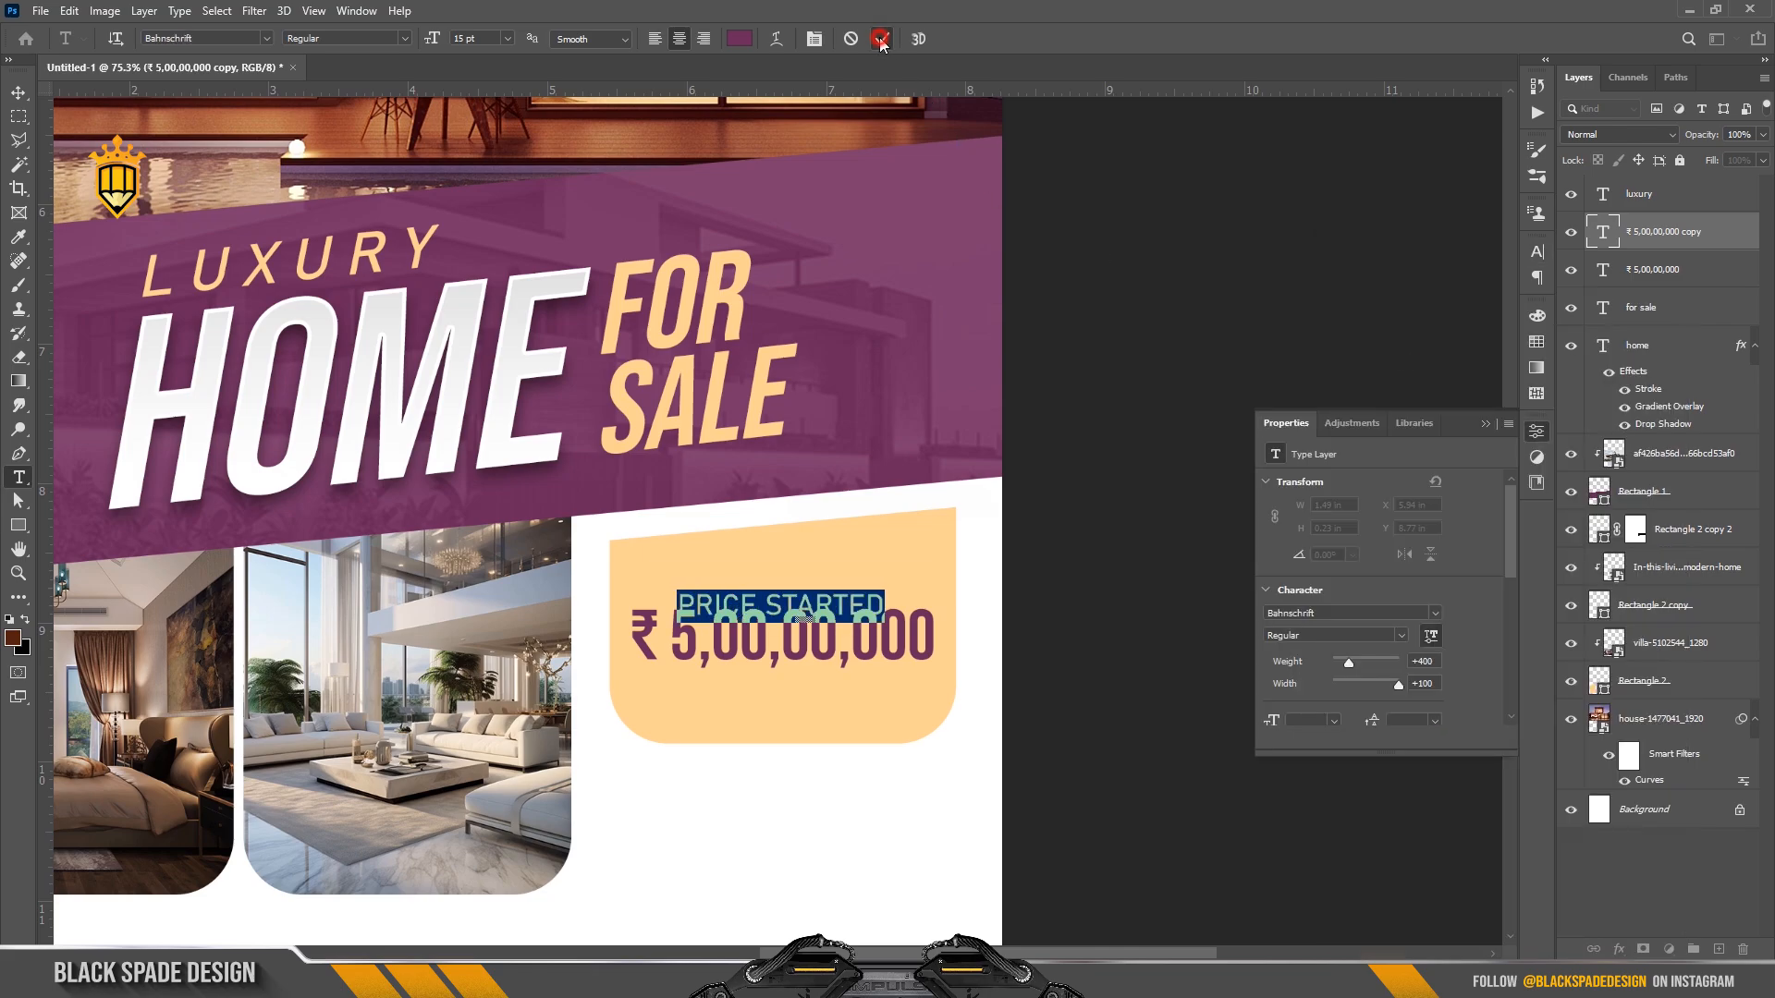
{"action": "key", "text": "v"}
{"action": "key", "text": "Up"}
{"action": "key", "text": "Up"}
{"action": "key", "text": "Up"}
{"action": "key", "text": "Up"}
{"action": "key", "text": "Up"}
{"action": "key", "text": "Up"}
{"action": "key", "text": "Up"}
{"action": "key", "text": "Up"}
{"action": "key", "text": "Up"}
{"action": "key", "text": "Up"}
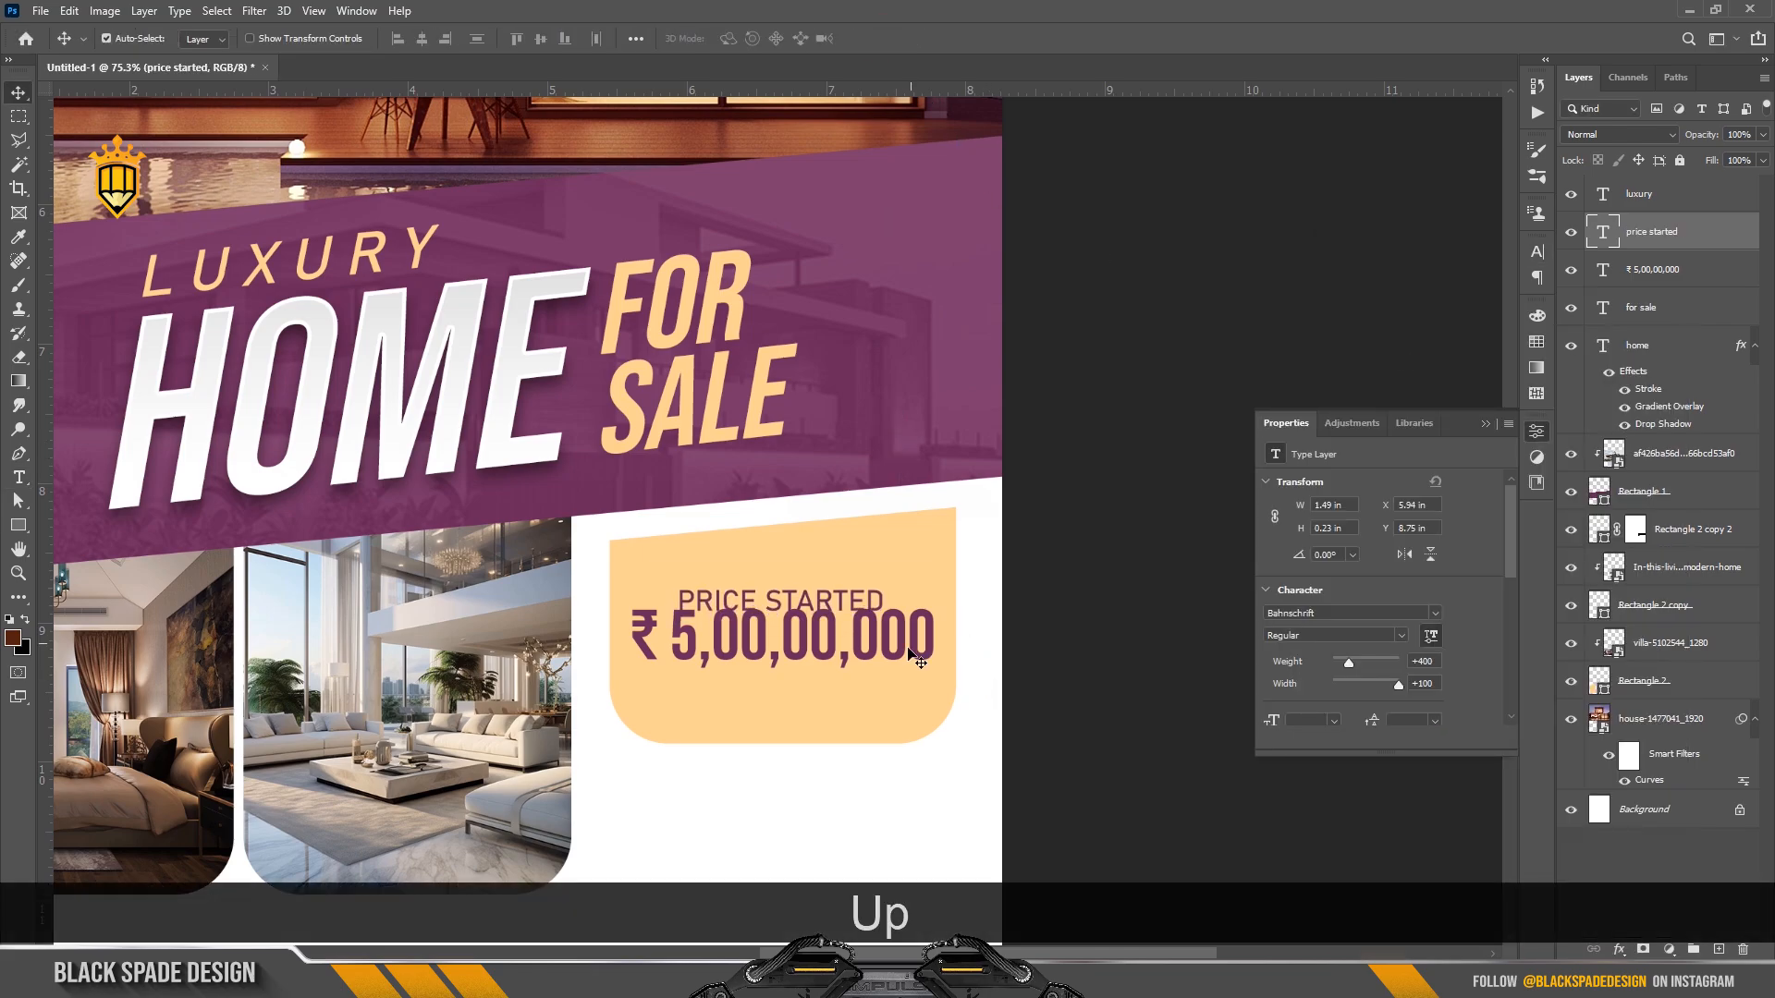
{"action": "key", "text": "Up"}
{"action": "key", "text": "Up"}
{"action": "key", "text": "Up"}
{"action": "key", "text": "Up"}
{"action": "key", "text": "Up"}
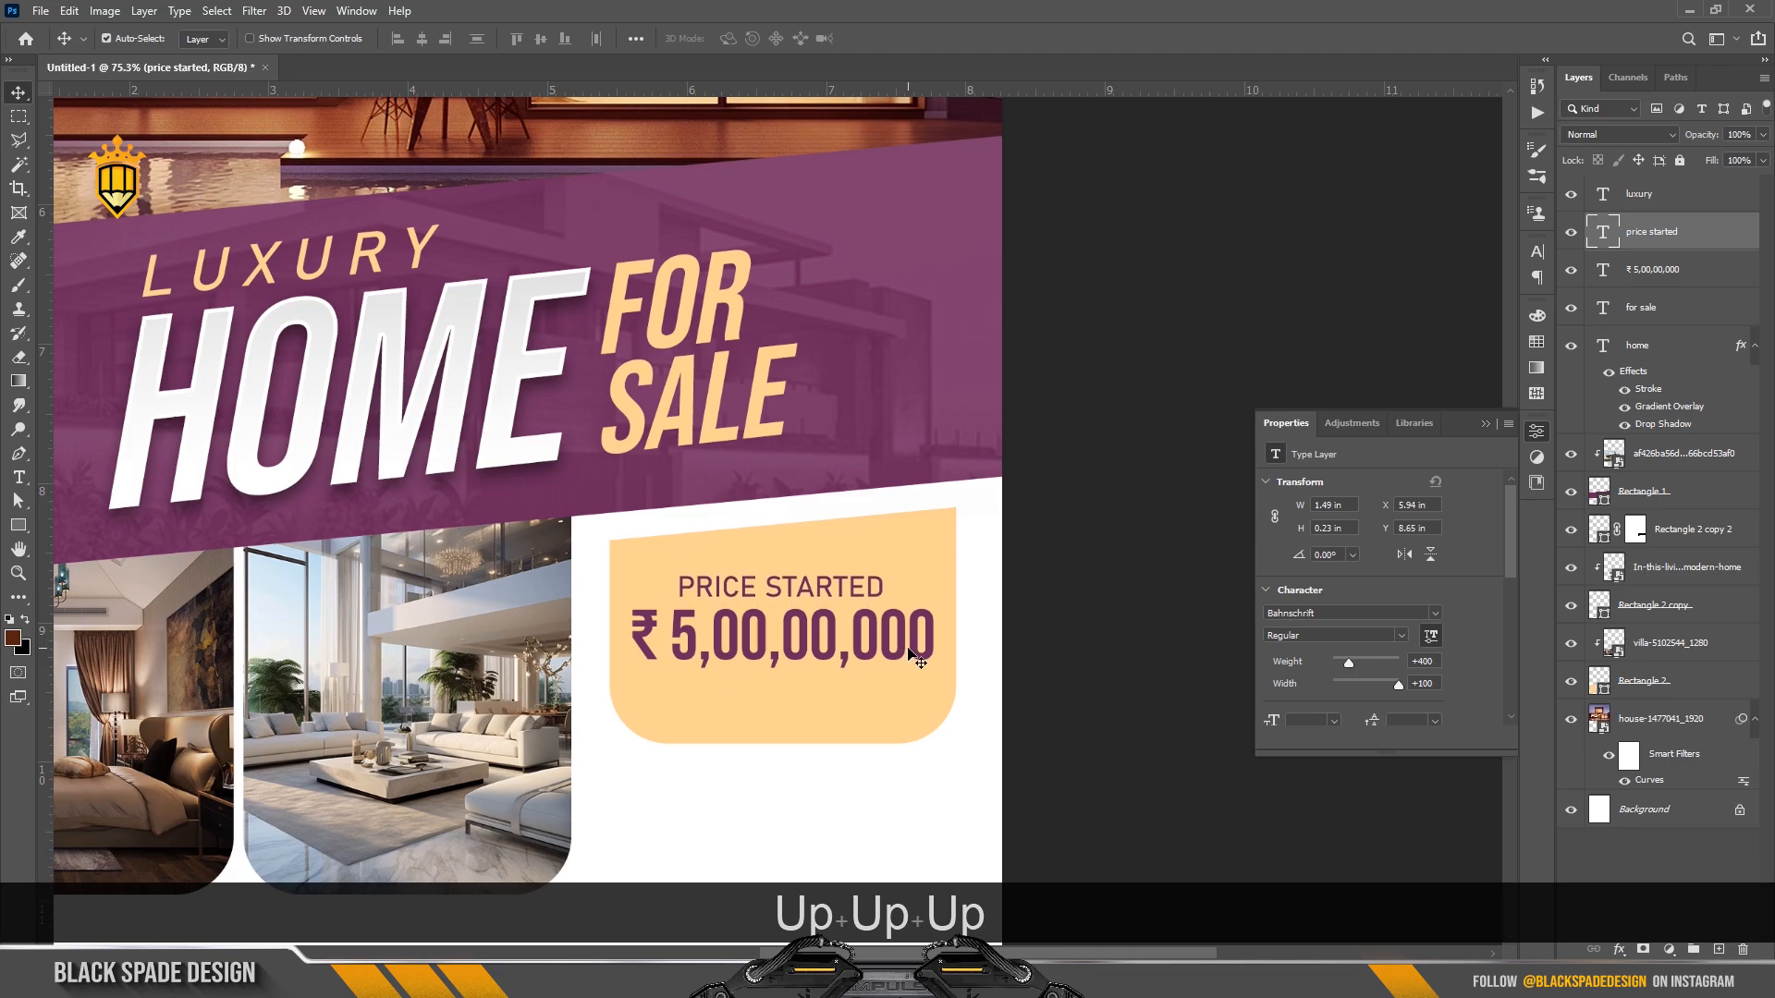
{"action": "scroll", "coordinate": [860, 636], "scroll_direction": "down", "scroll_amount": 2}
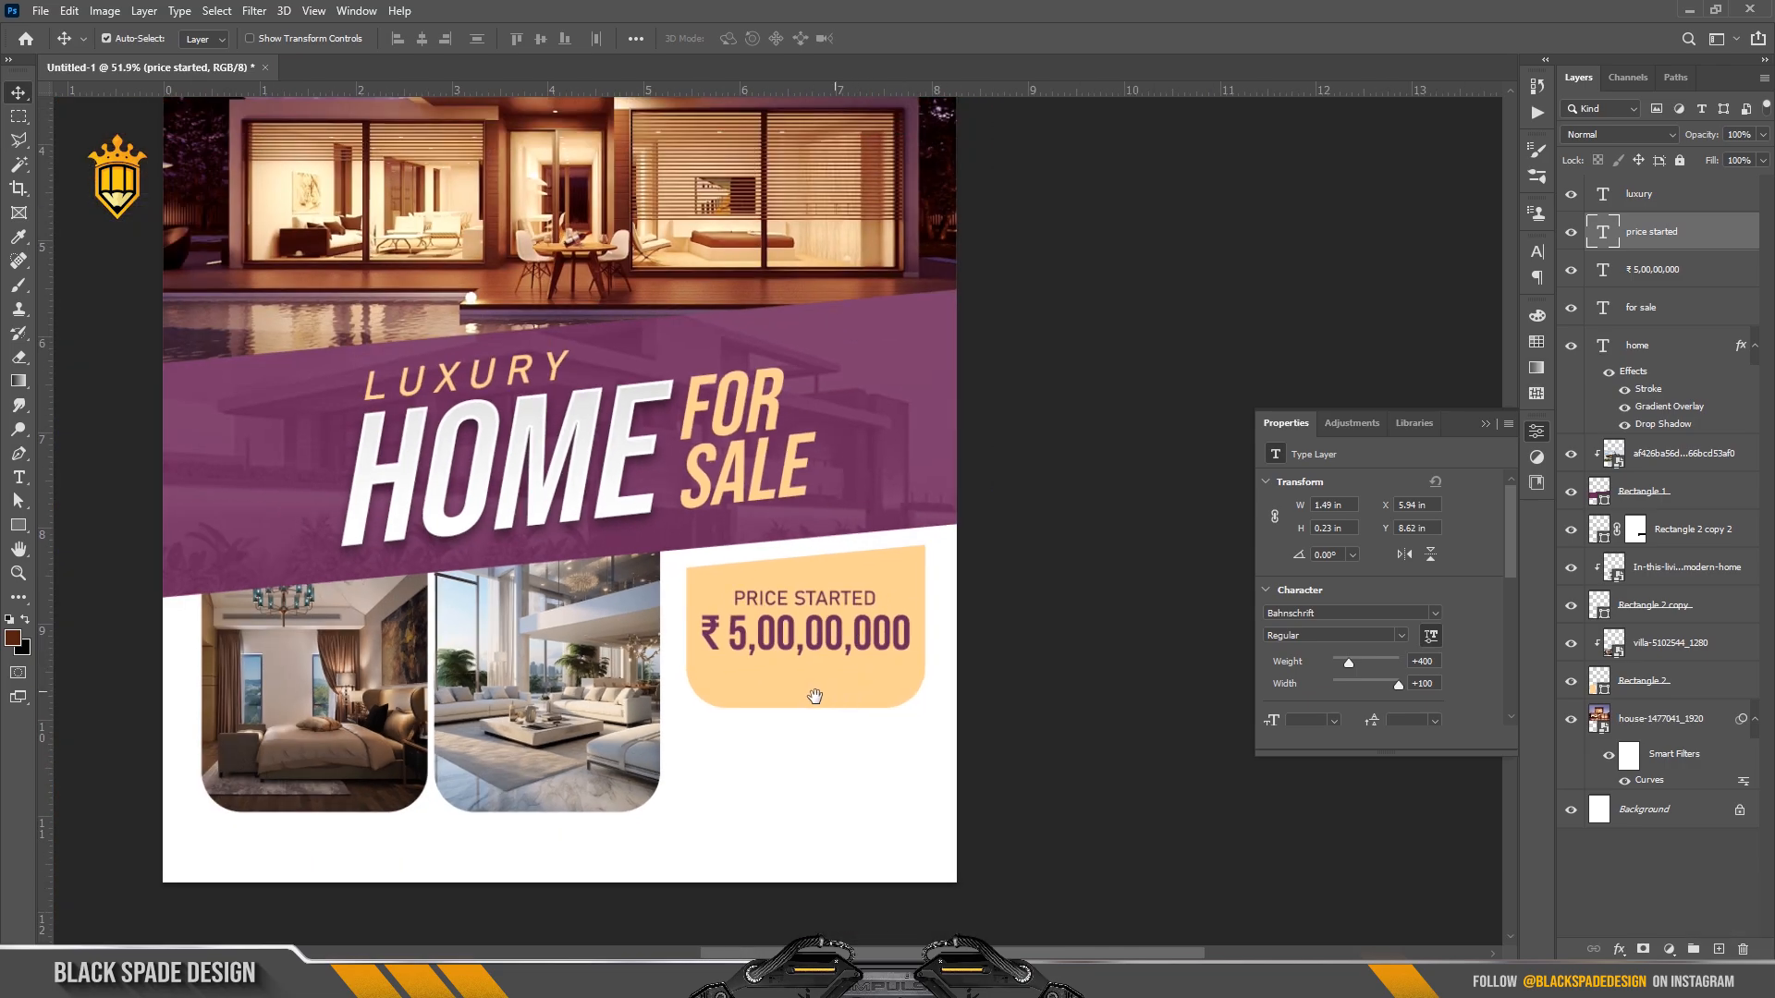
Pull the orange price box's bottom edge up slightly to shorten it.
{"action": "left_click", "coordinate": [816, 642], "text": "ctrl"}
{"action": "key", "text": "ctrl+t"}
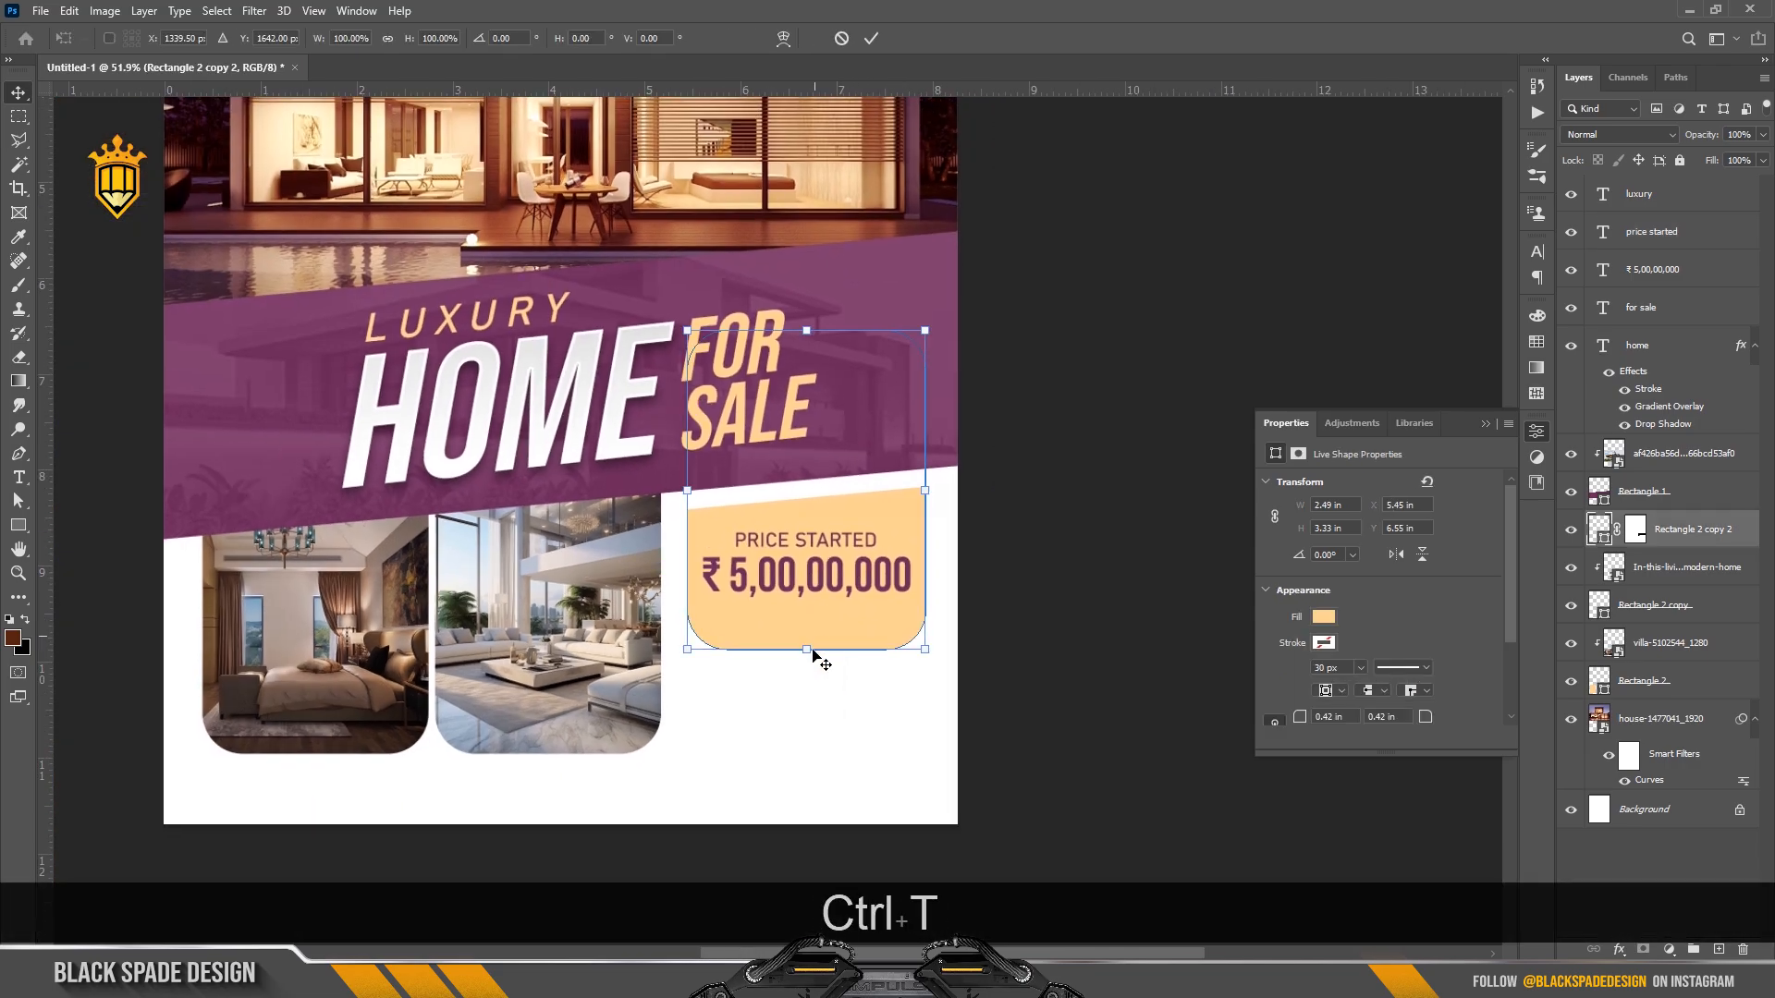
{"action": "left_click_drag", "start_coordinate": [810, 650], "coordinate": [810, 636]}
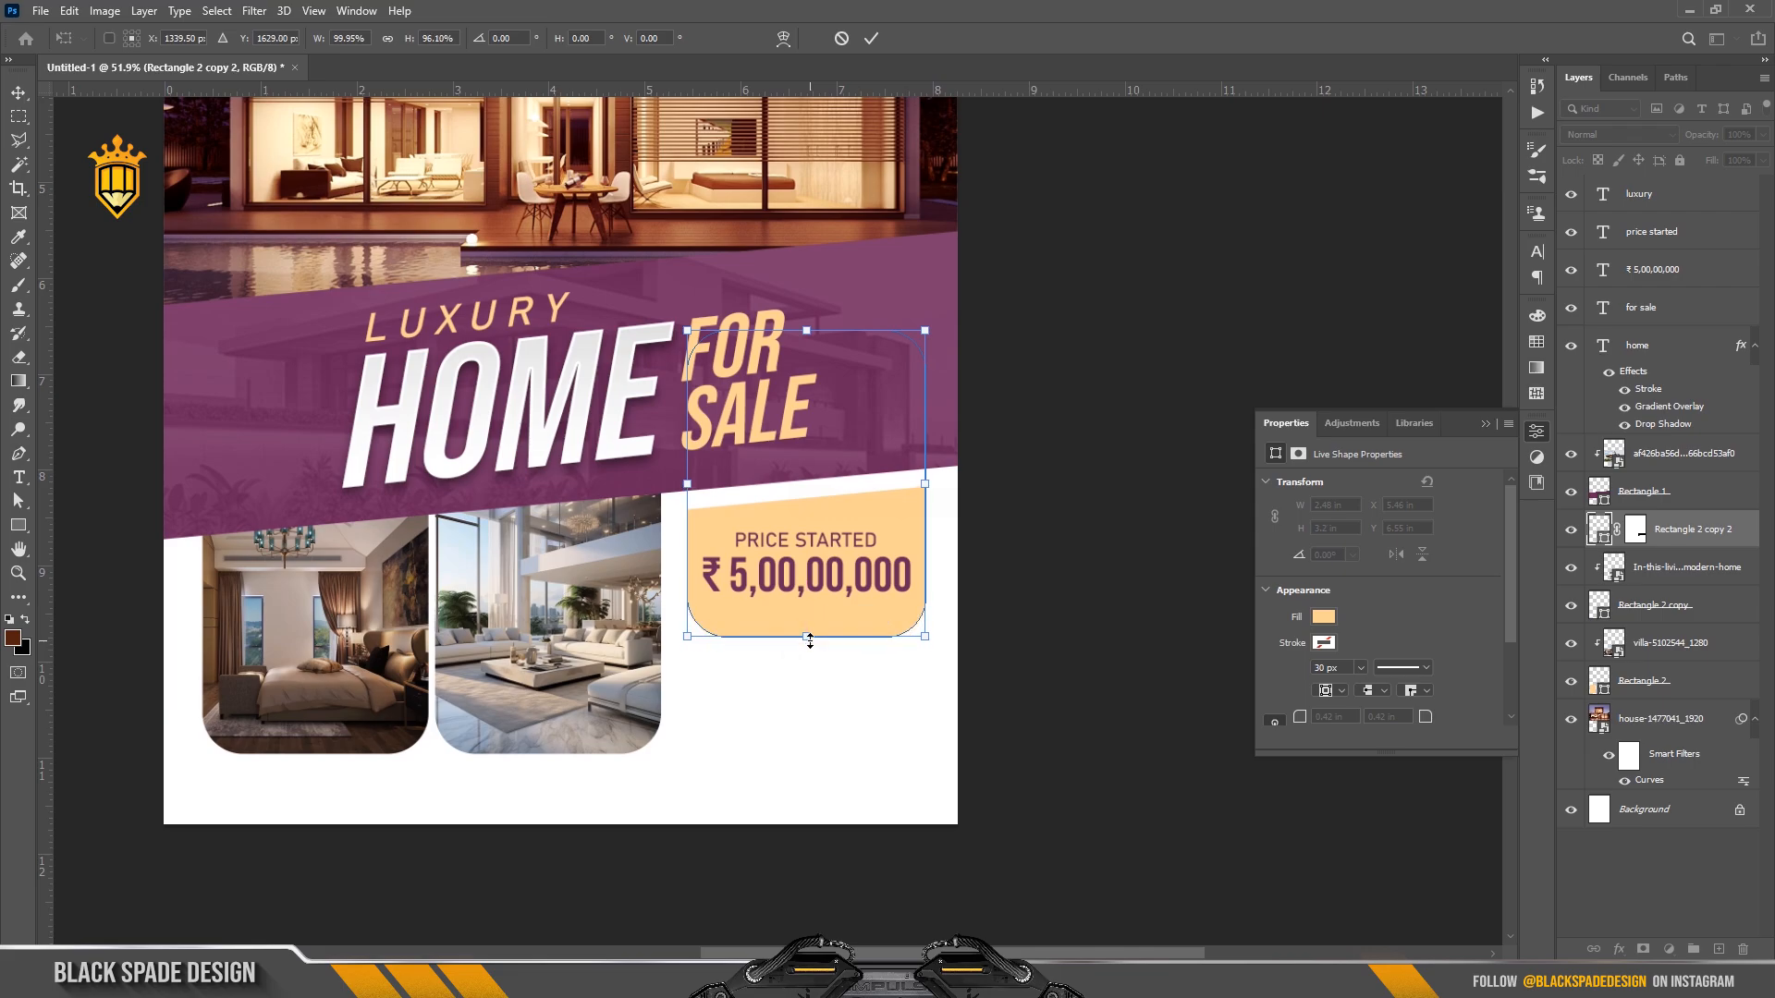
{"action": "key", "text": "Return"}
{"action": "left_click", "coordinate": [1113, 614]}
Duplicate the price text onto the white area below the box.
{"action": "scroll", "coordinate": [822, 592], "scroll_direction": "down", "scroll_amount": 2}
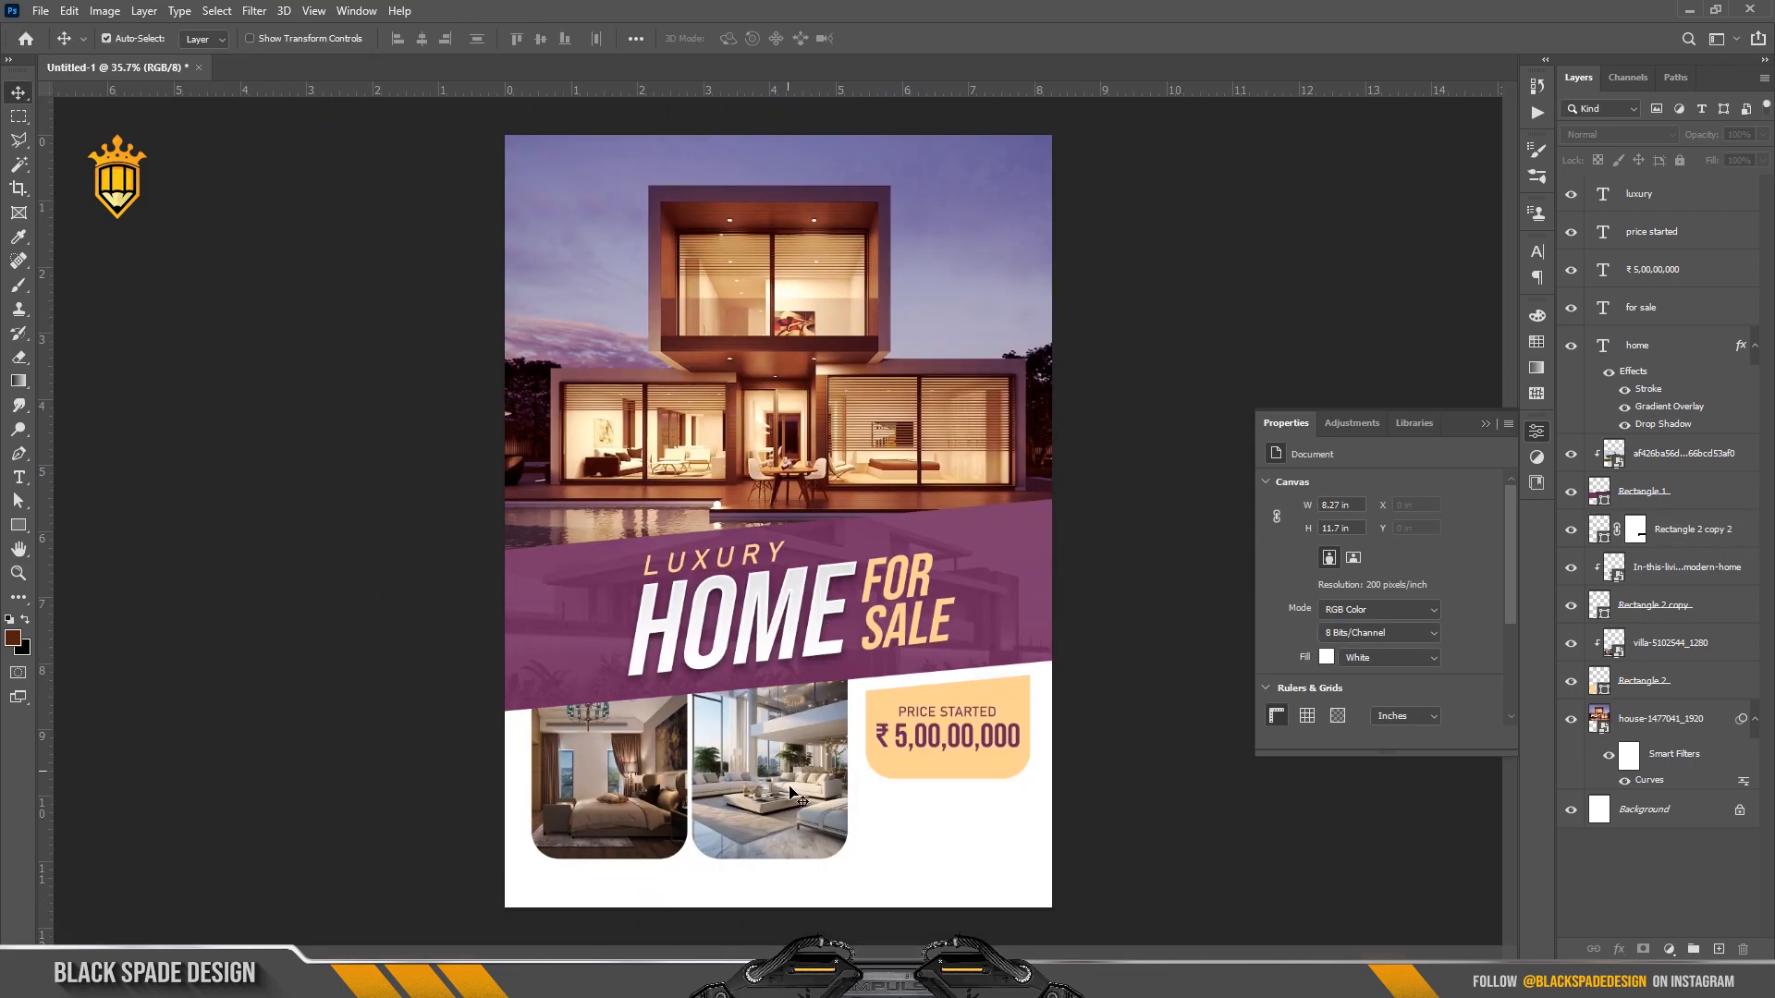
{"action": "scroll", "coordinate": [790, 787], "scroll_direction": "up", "scroll_amount": 5}
{"action": "left_click_drag", "start_coordinate": [806, 784], "coordinate": [783, 637]}
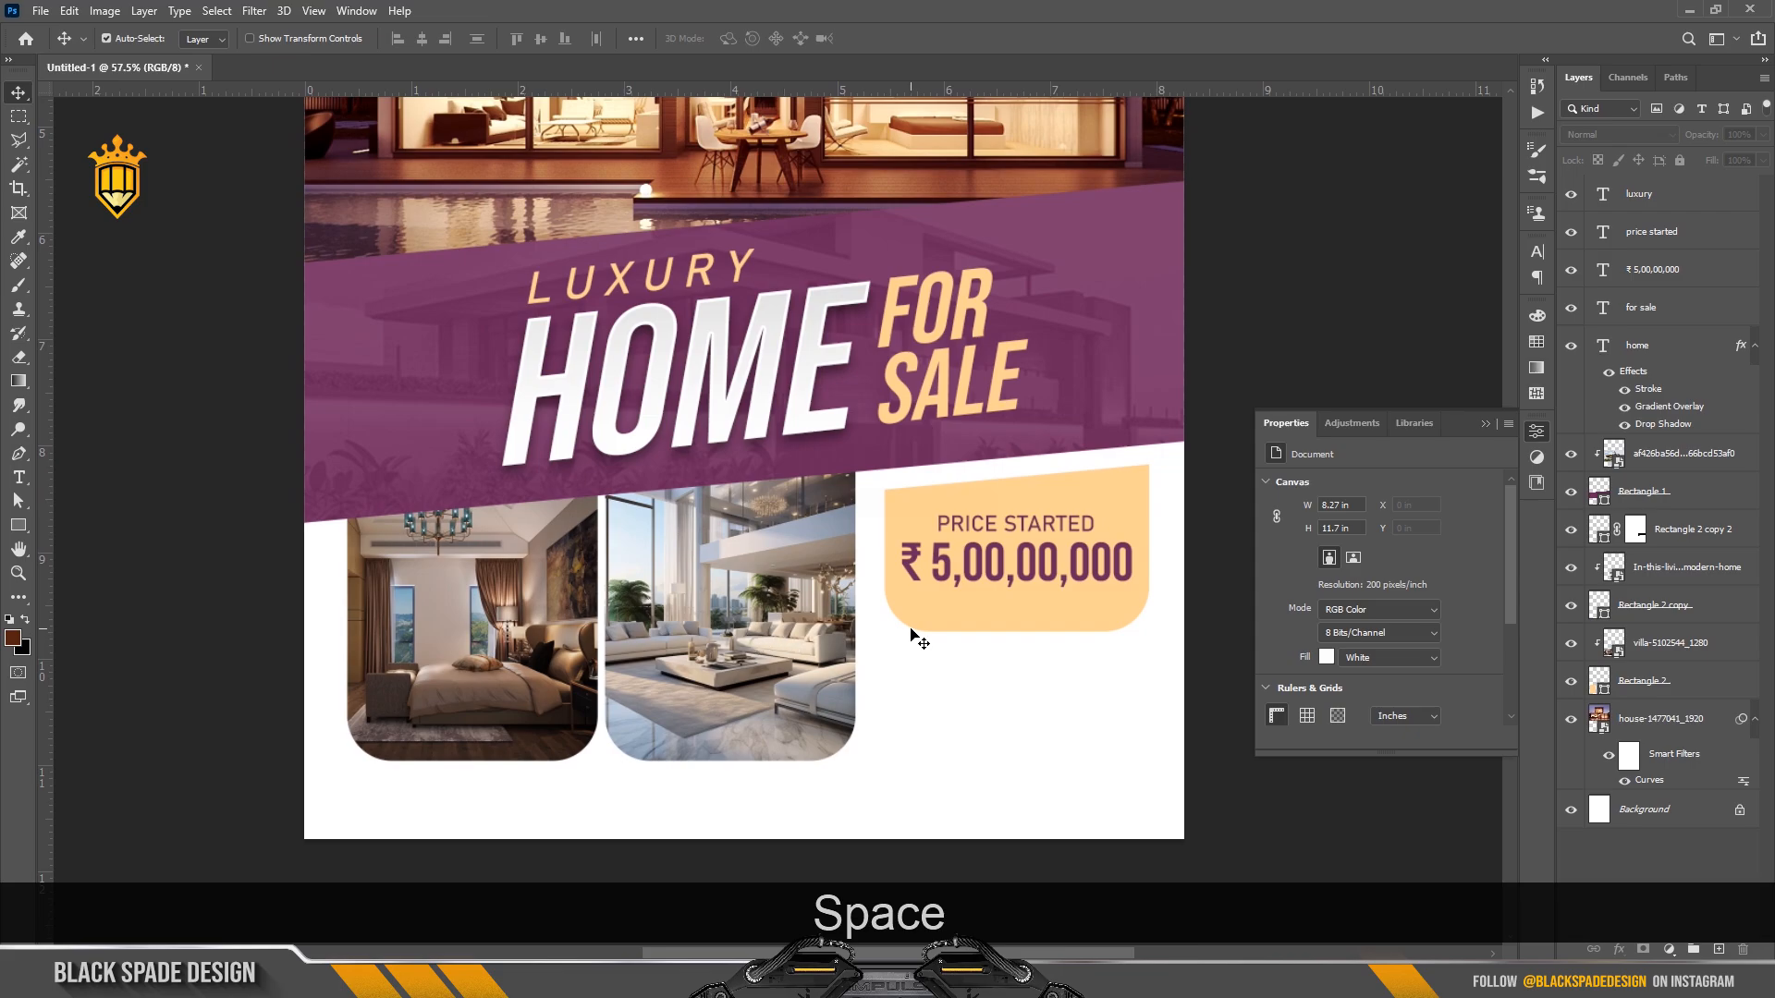
{"action": "scroll", "coordinate": [915, 638], "scroll_direction": "up", "scroll_amount": 1}
{"action": "left_click_drag", "start_coordinate": [927, 626], "coordinate": [734, 549]}
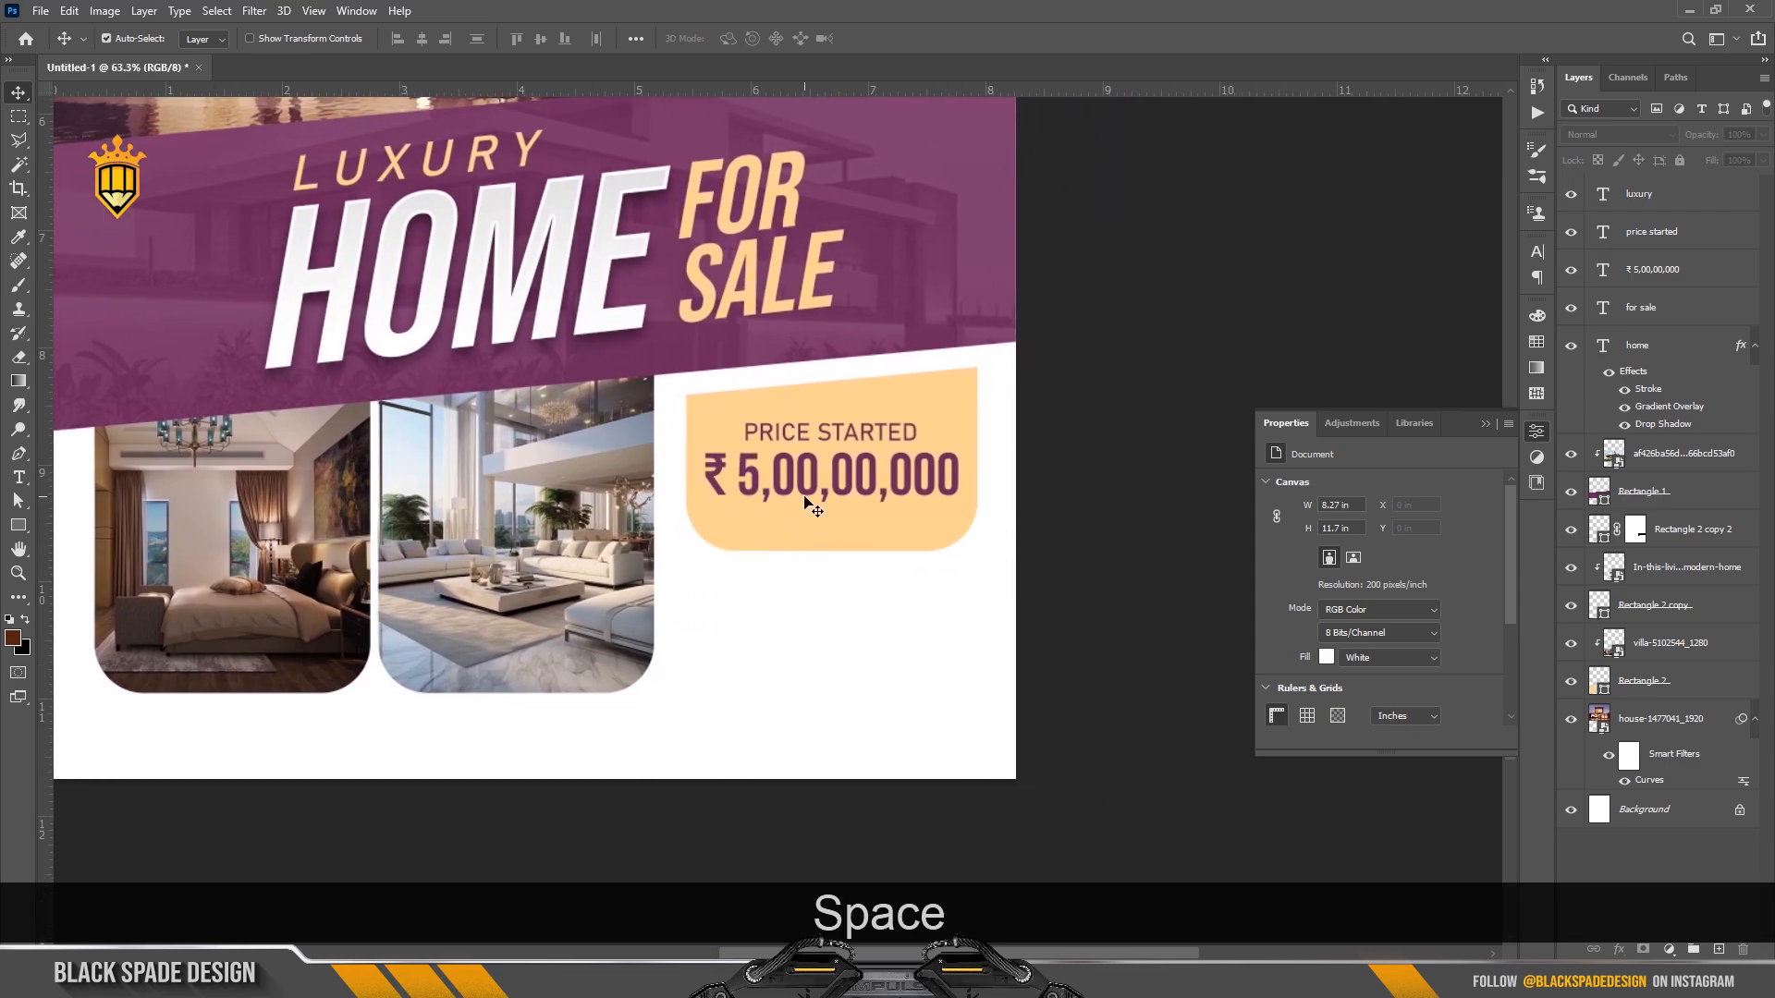
{"action": "left_click_drag", "start_coordinate": [796, 481], "coordinate": [764, 609]}
Replace the copied price with the booking phone number in 27 pt Bahnschrift.
{"action": "key", "text": "t"}
{"action": "left_click", "coordinate": [761, 603]}
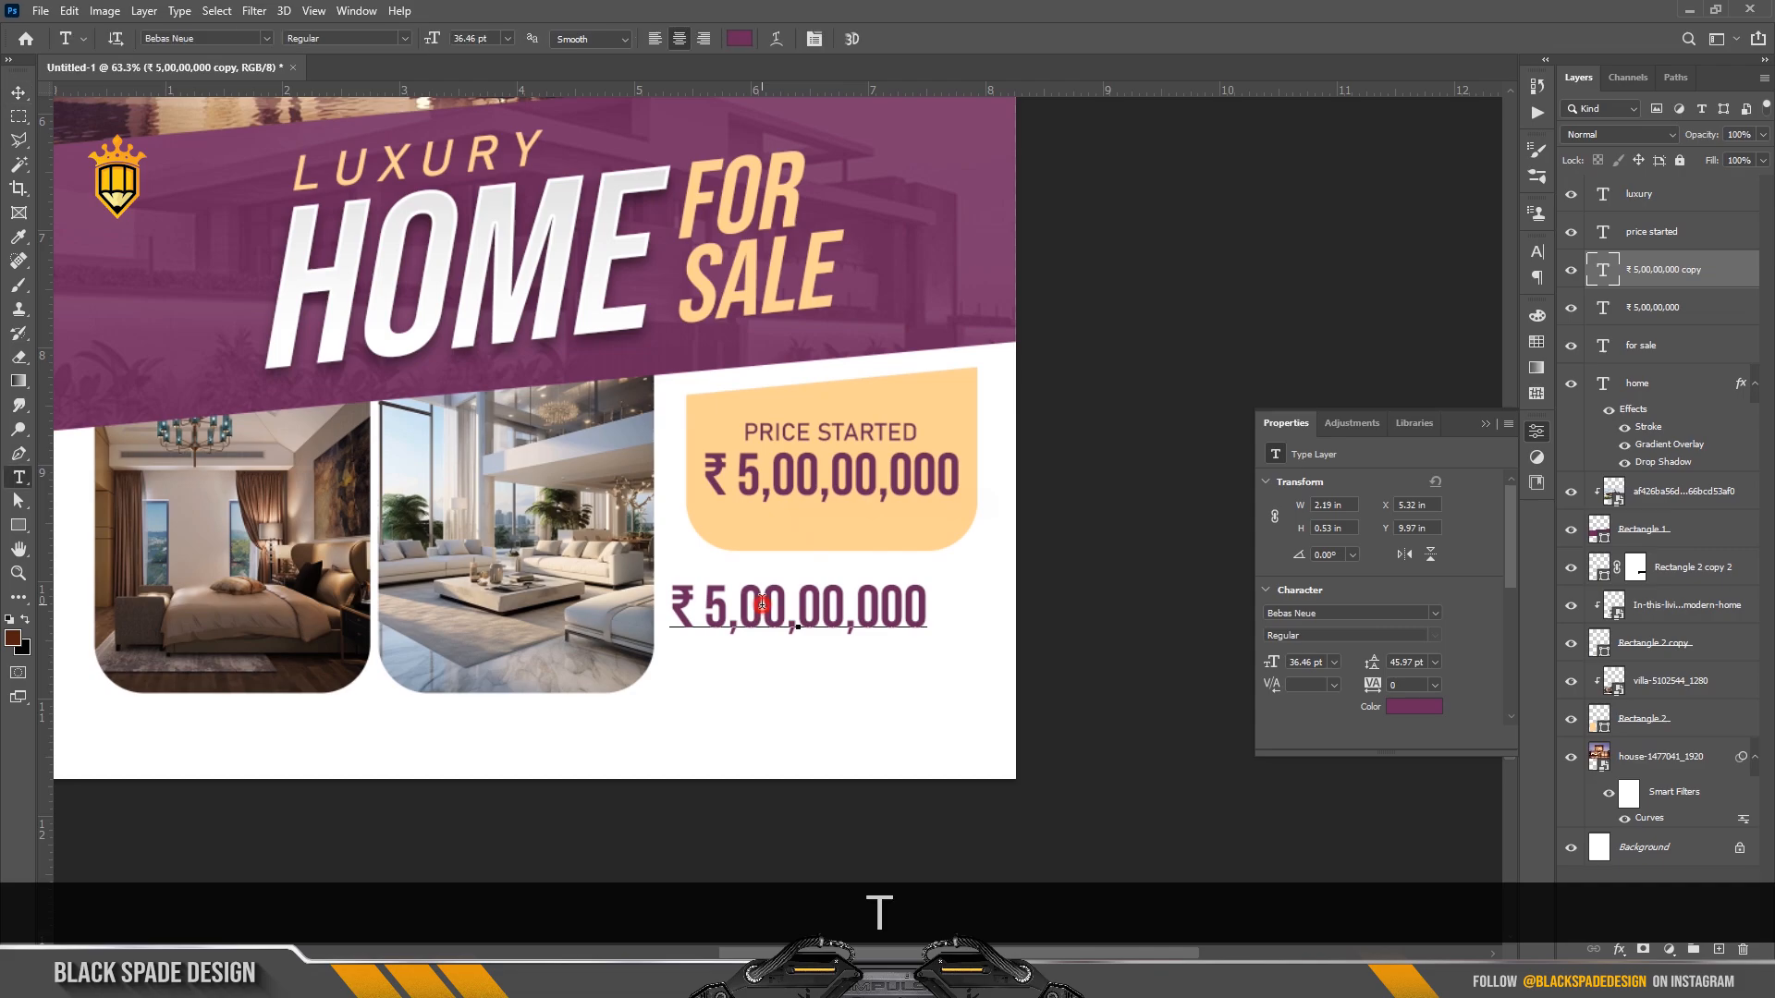
{"action": "key", "text": "ctrl+a"}
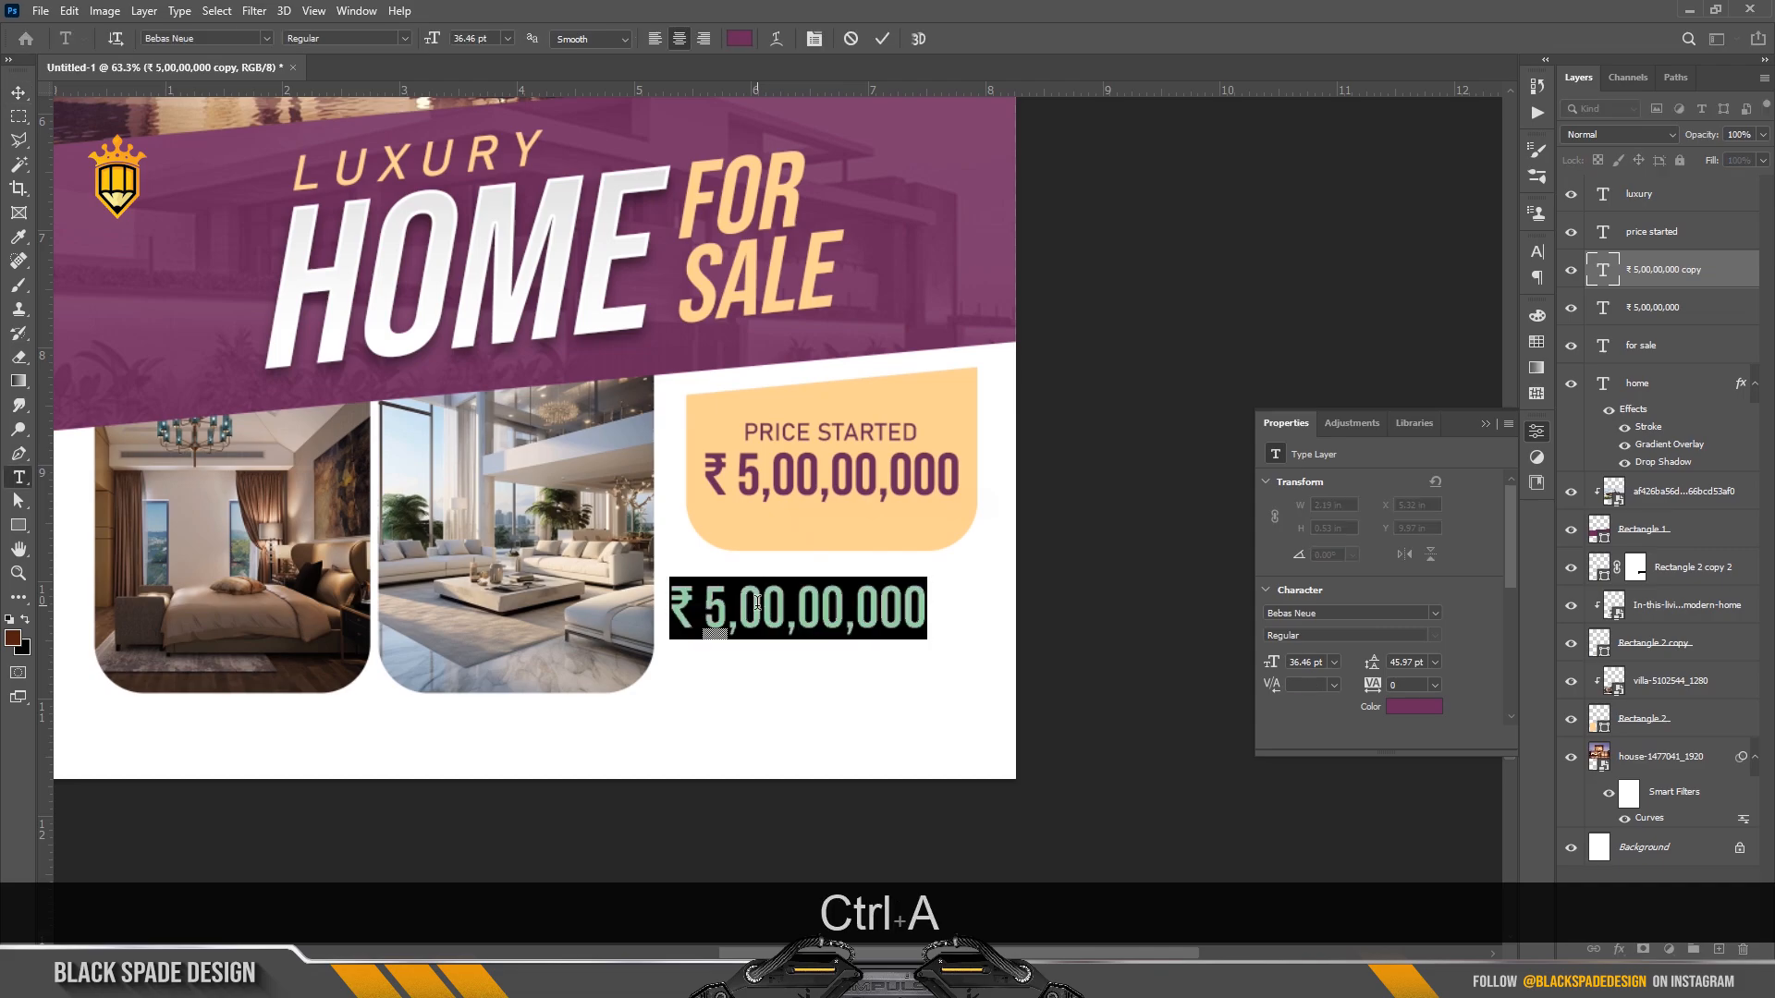
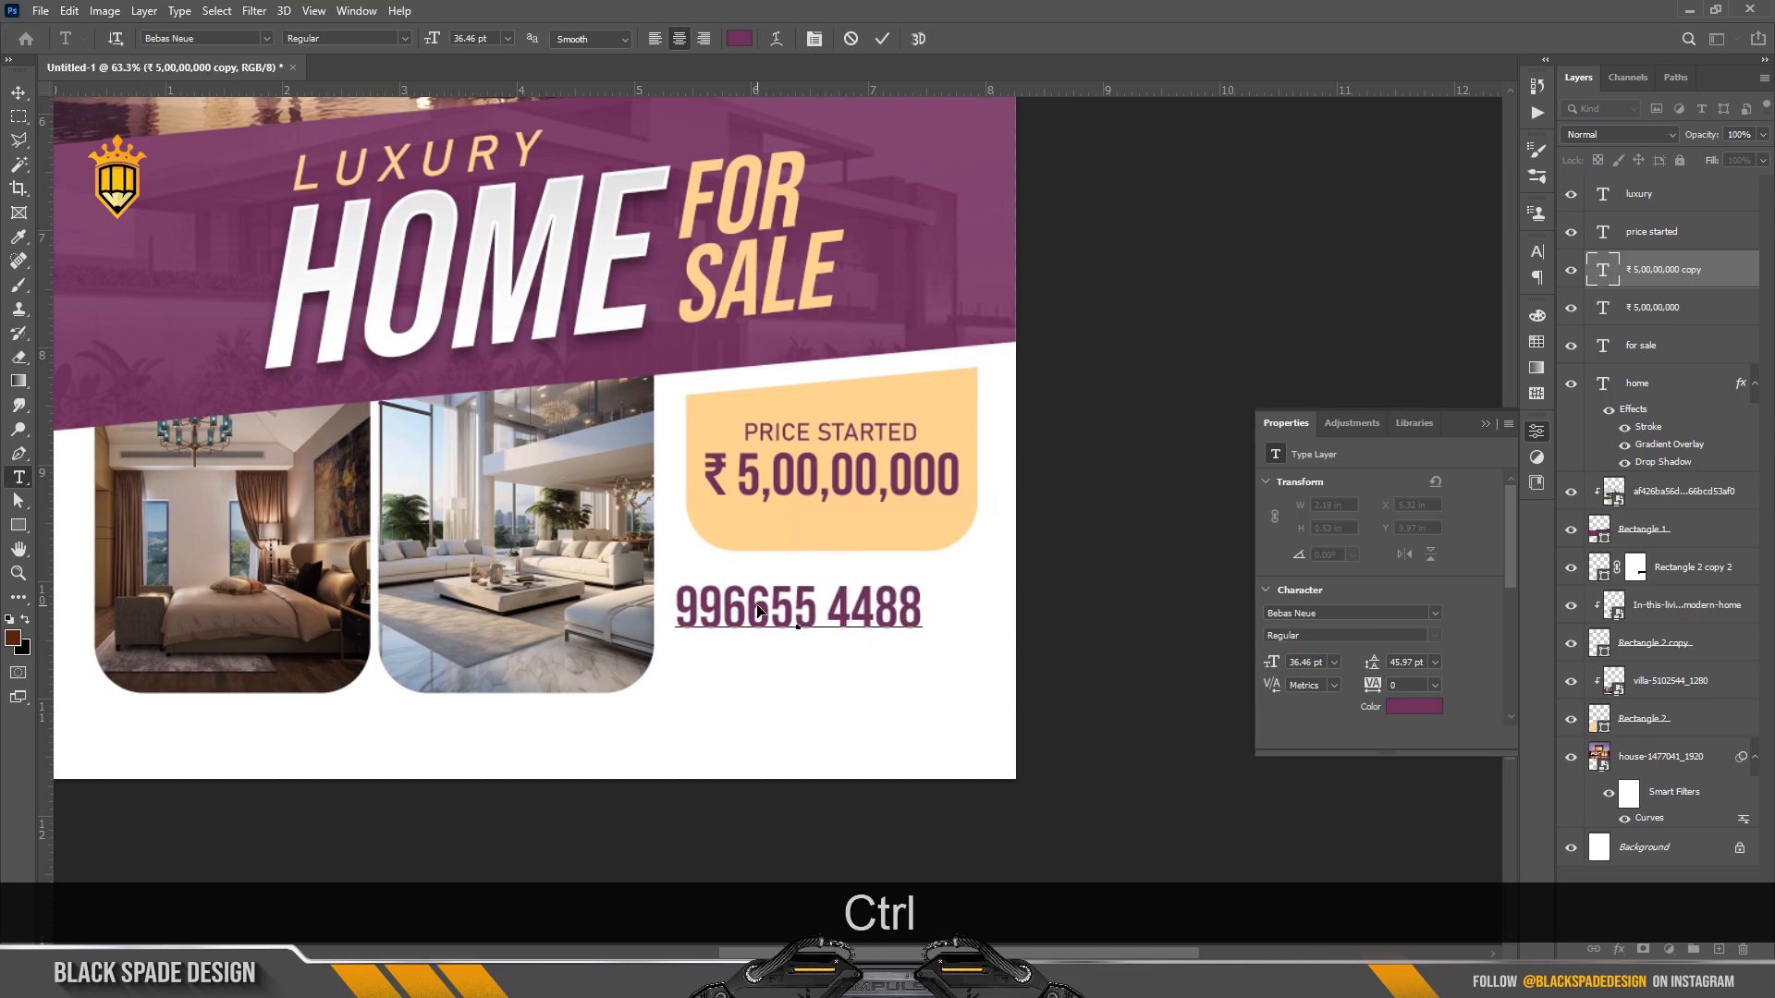
{"action": "key", "text": "ctrl+a"}
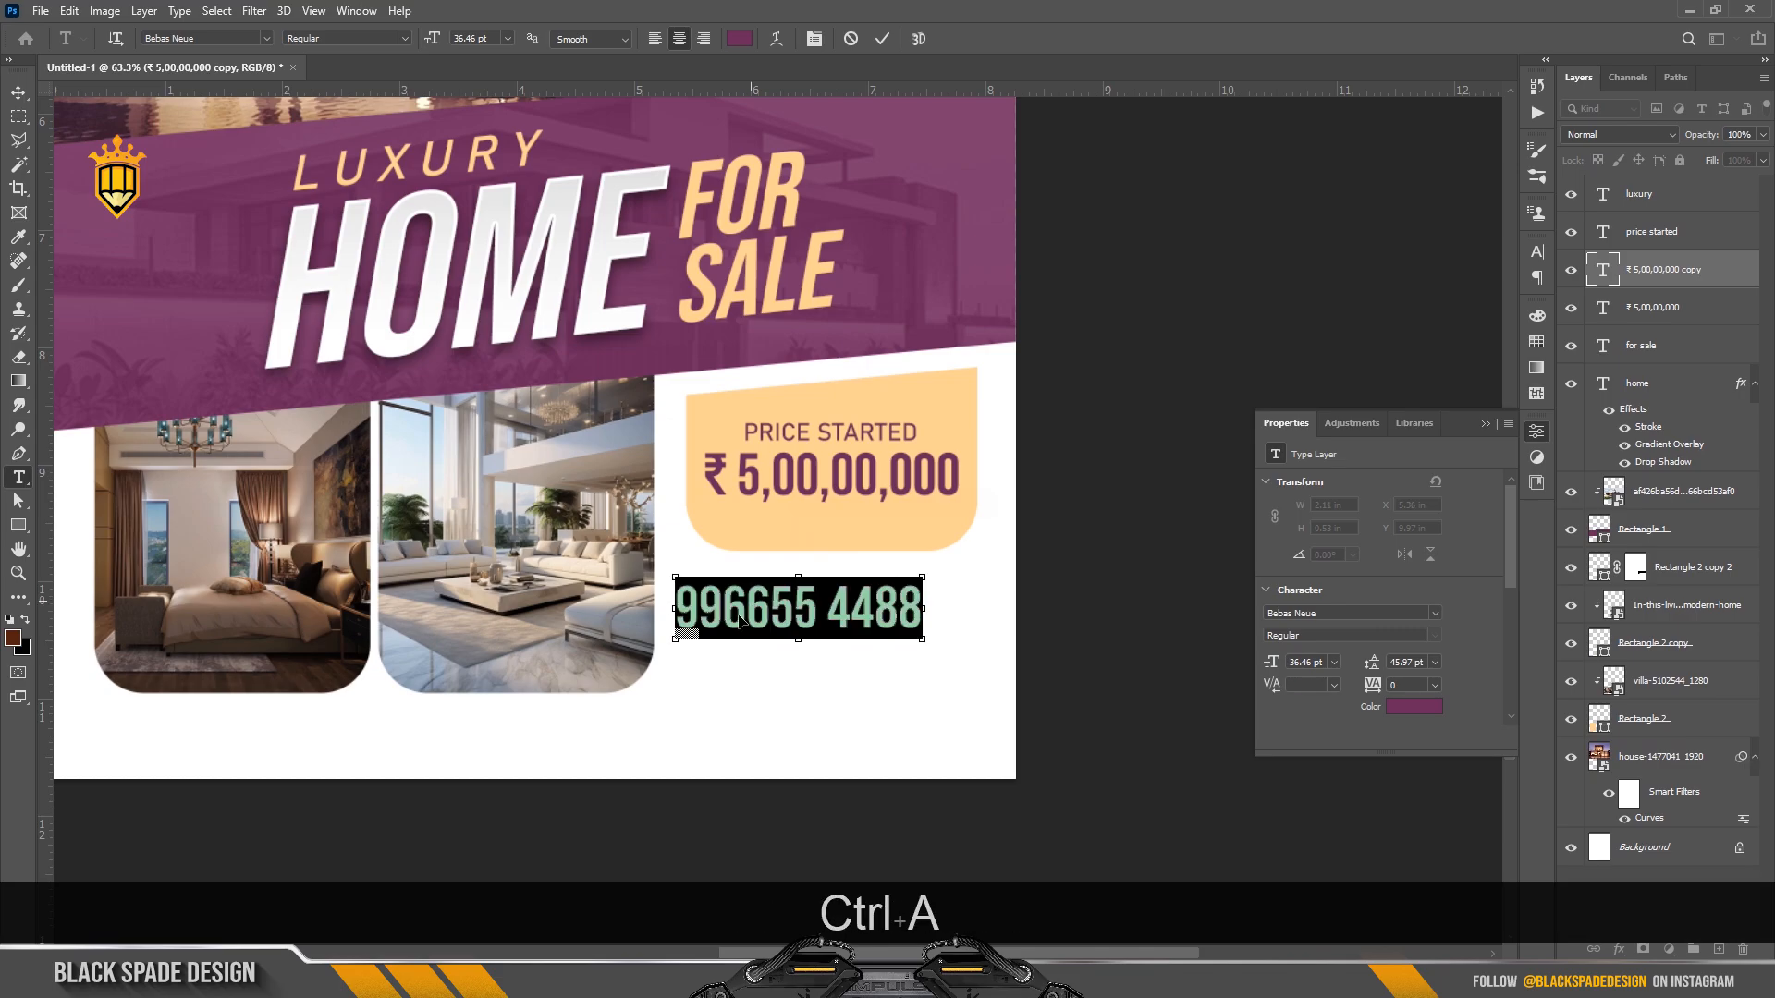
{"action": "left_click", "coordinate": [820, 53]}
{"action": "left_click", "coordinate": [1428, 279]}
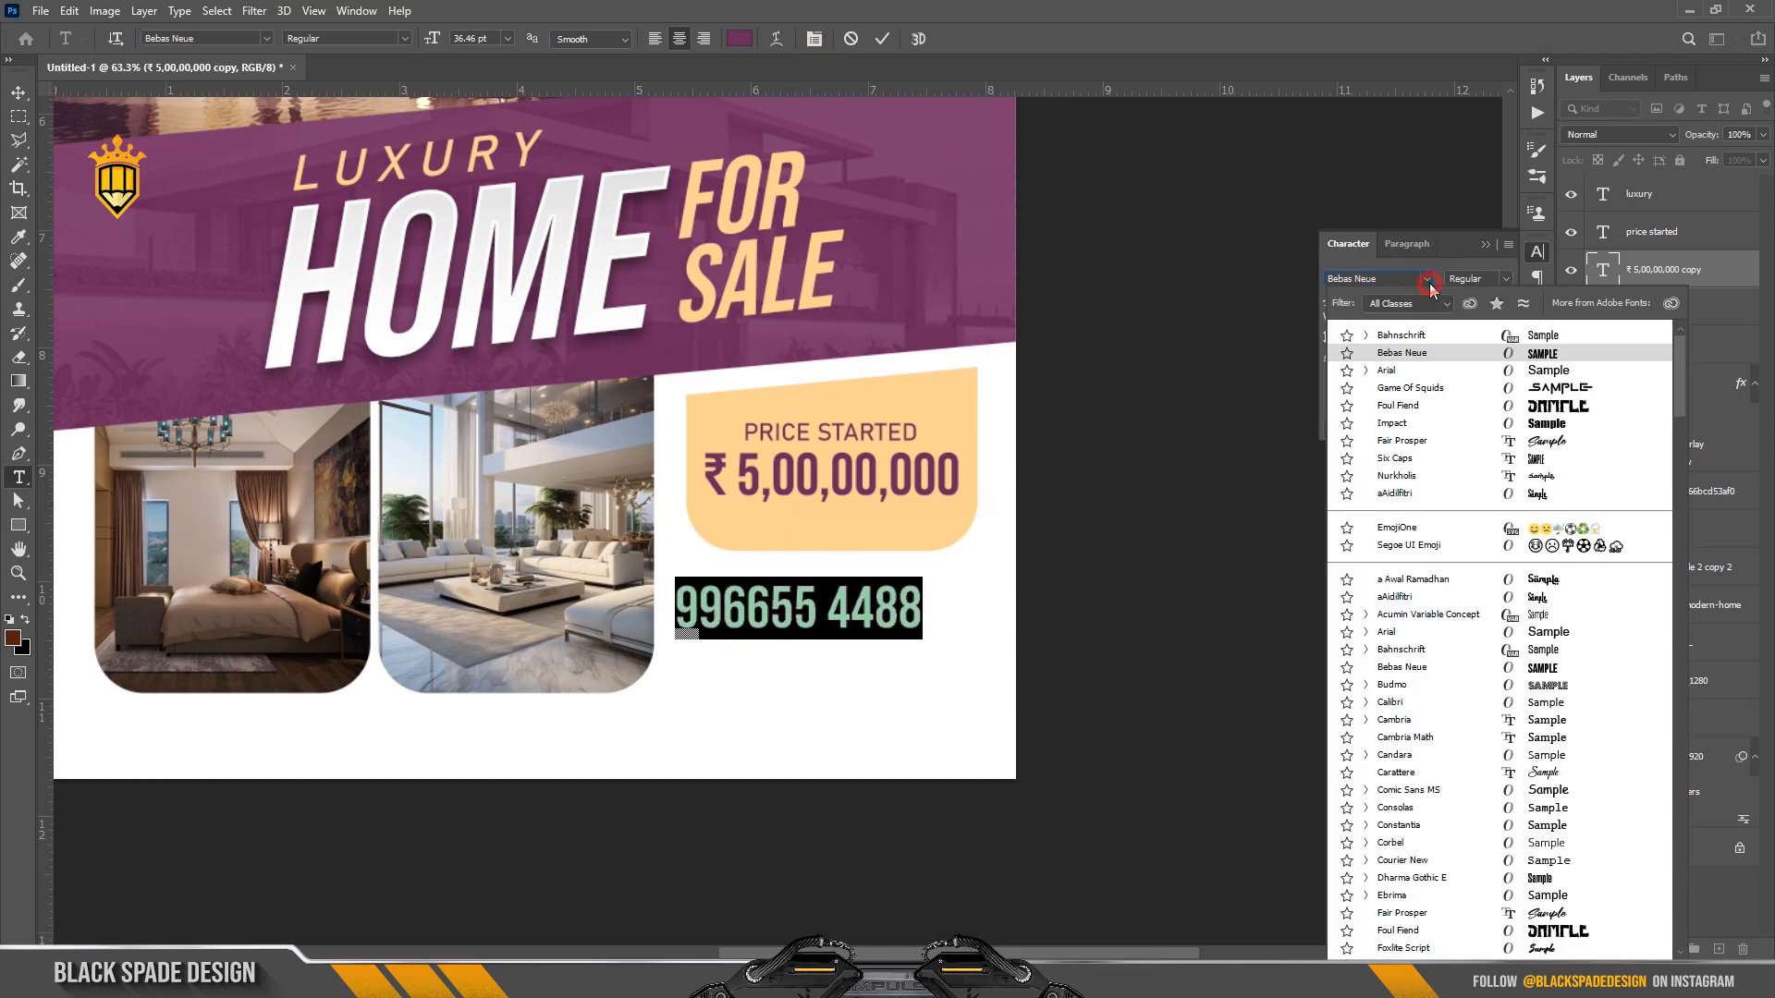
{"action": "left_click", "coordinate": [1399, 335]}
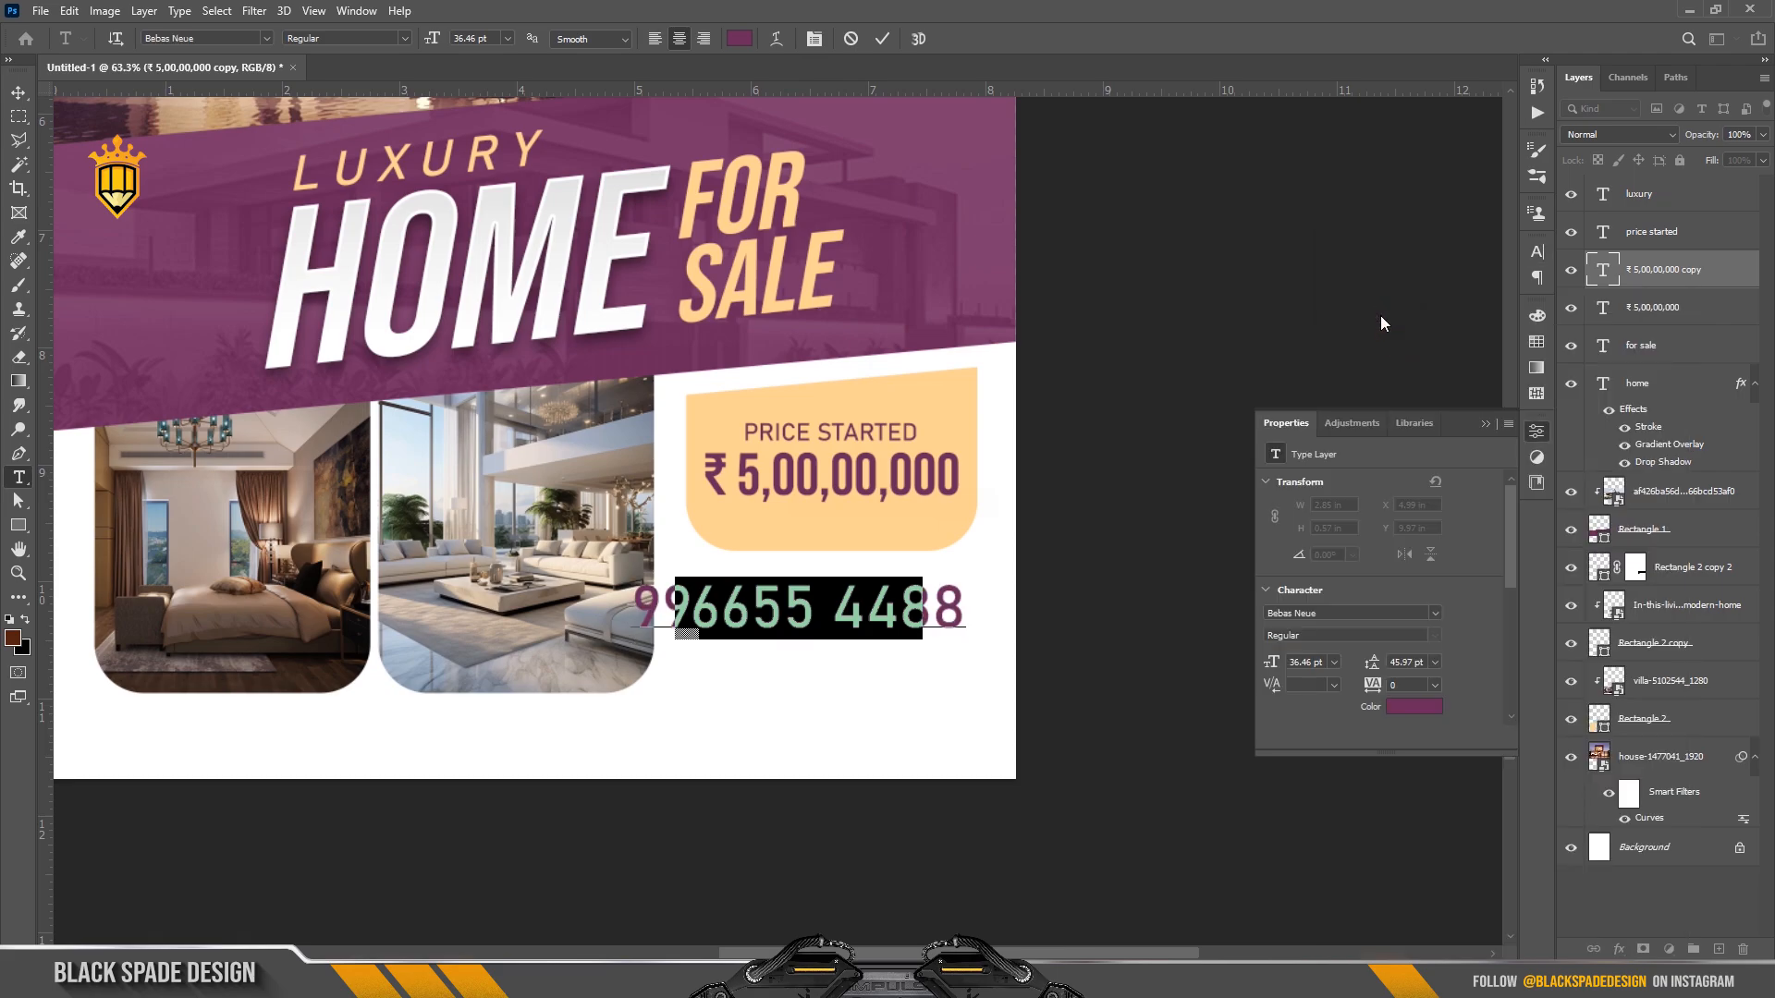
{"action": "left_click", "coordinate": [813, 39]}
{"action": "left_click_drag", "start_coordinate": [1332, 303], "coordinate": [1323, 303]}
Add a BOOK NOW line above the number, use Auto leading, left-align, and align under the box.
{"action": "left_click", "coordinate": [681, 605]}
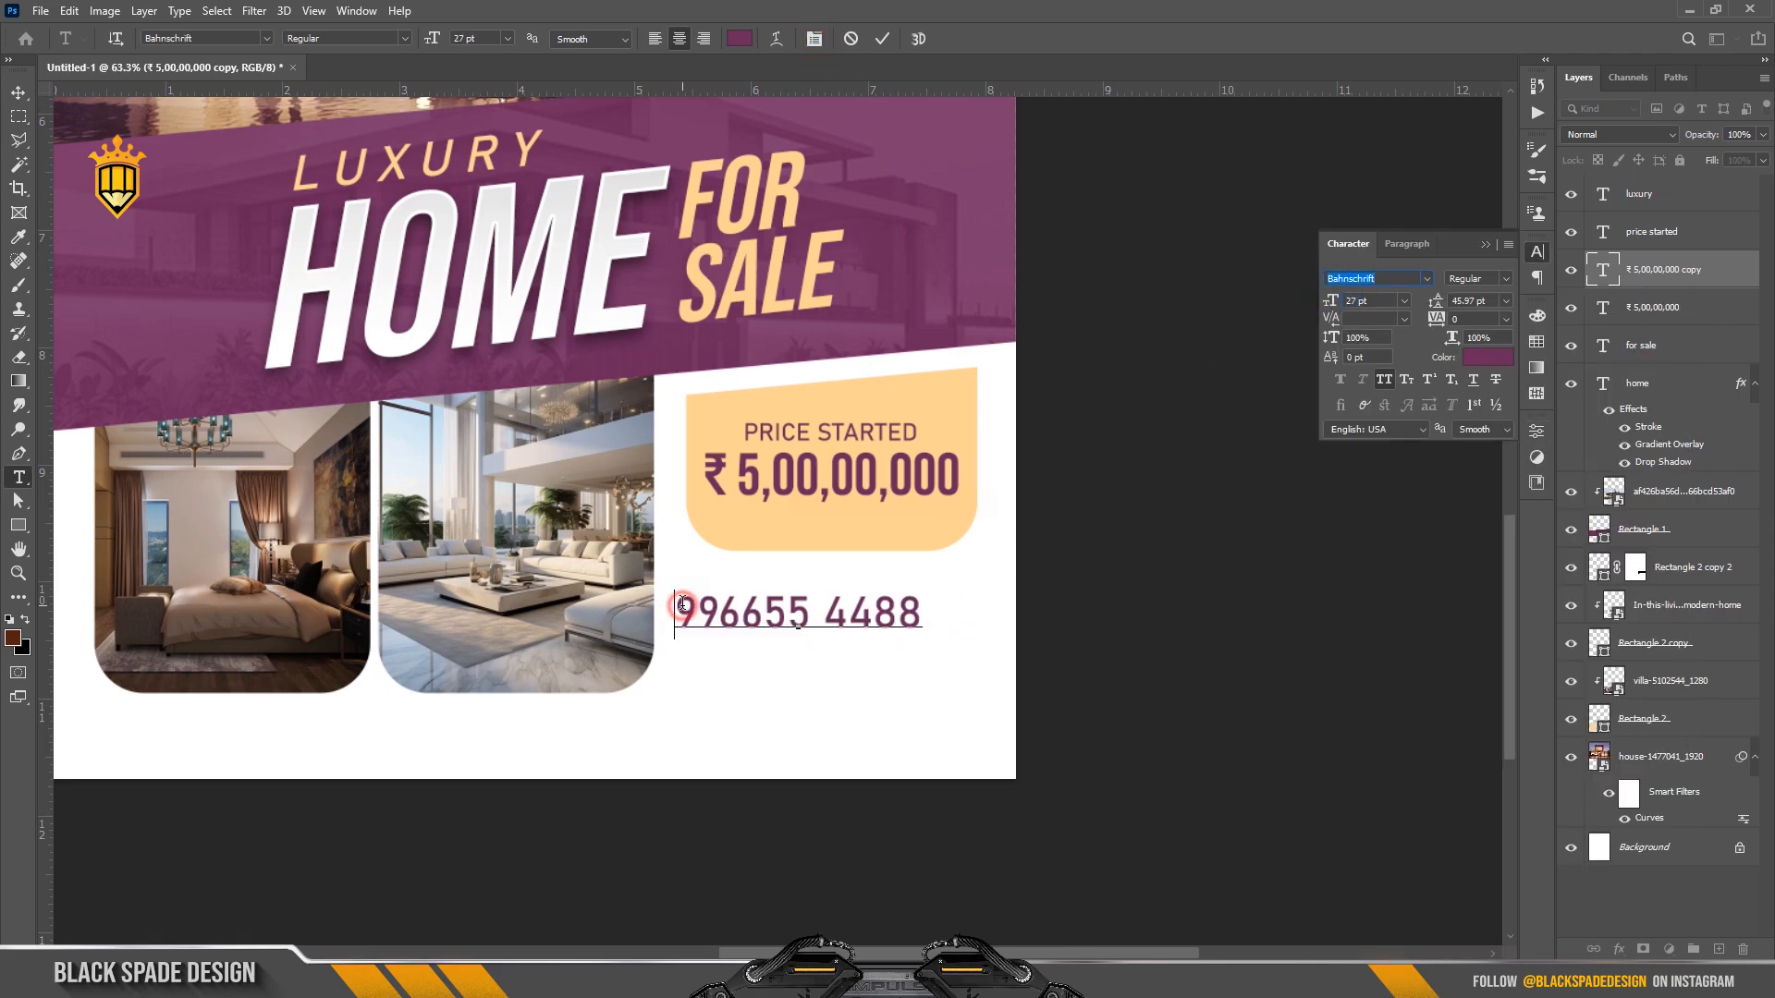
{"action": "key", "text": "Return"}
{"action": "key", "text": "Up"}
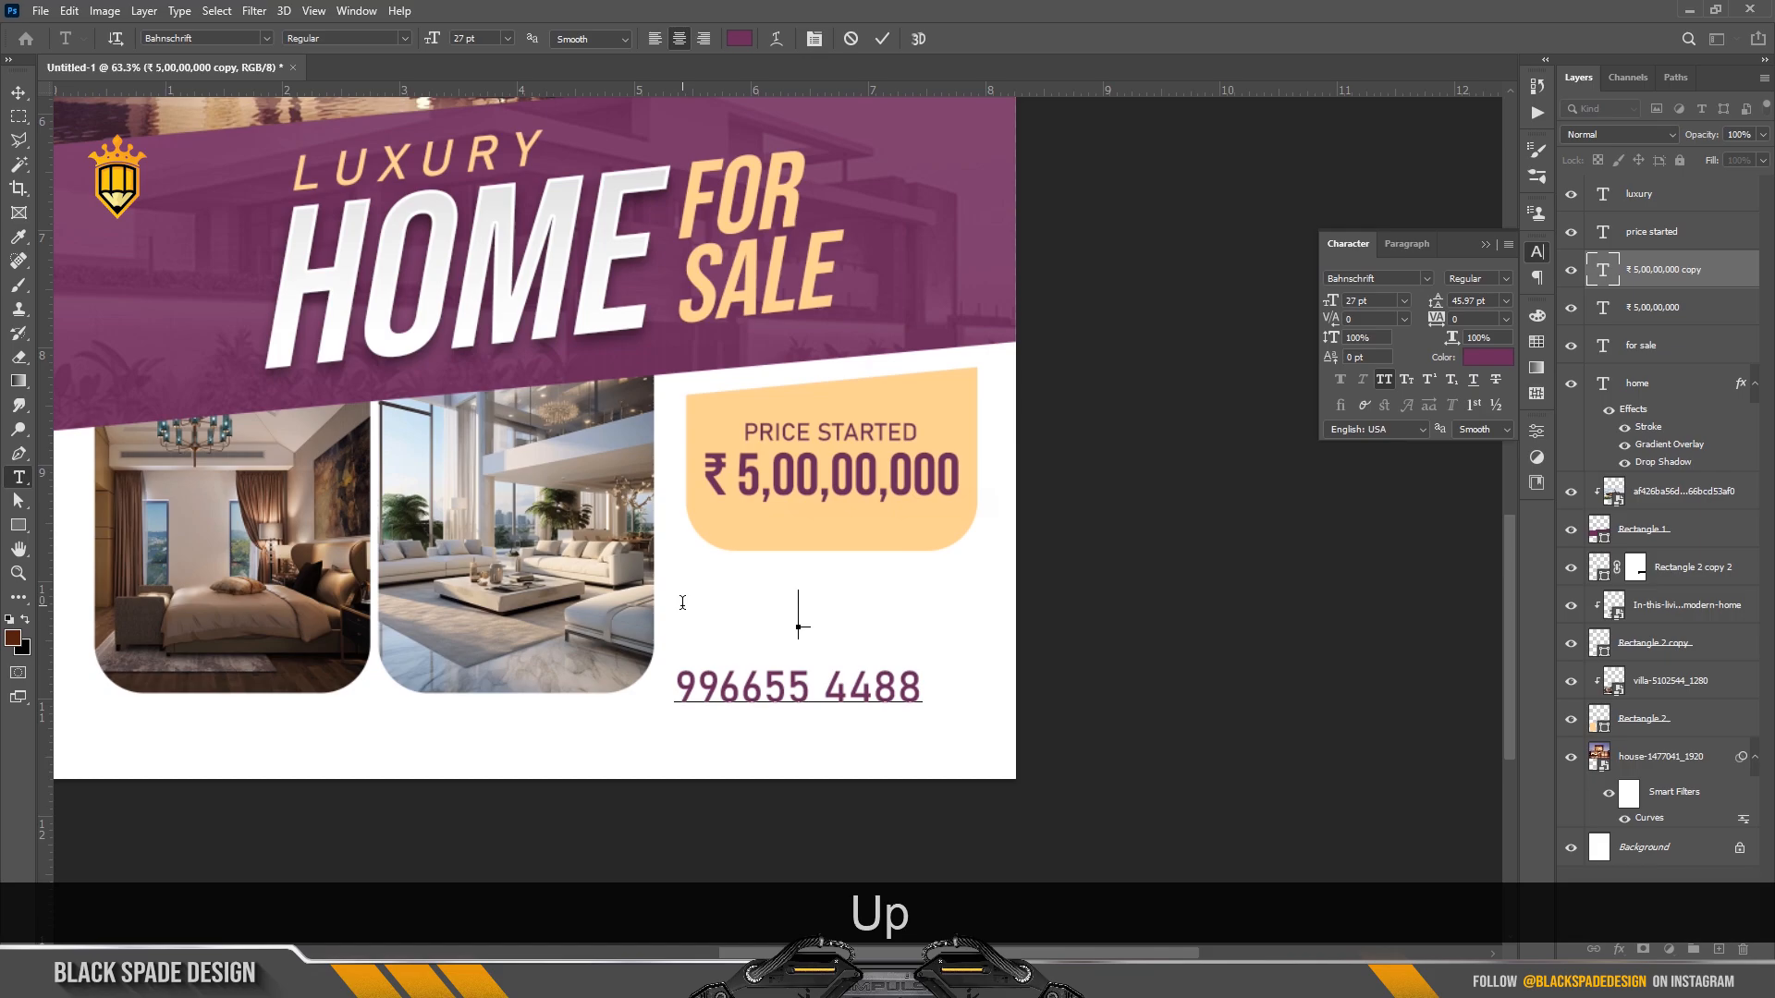
{"action": "type", "text": "B"}
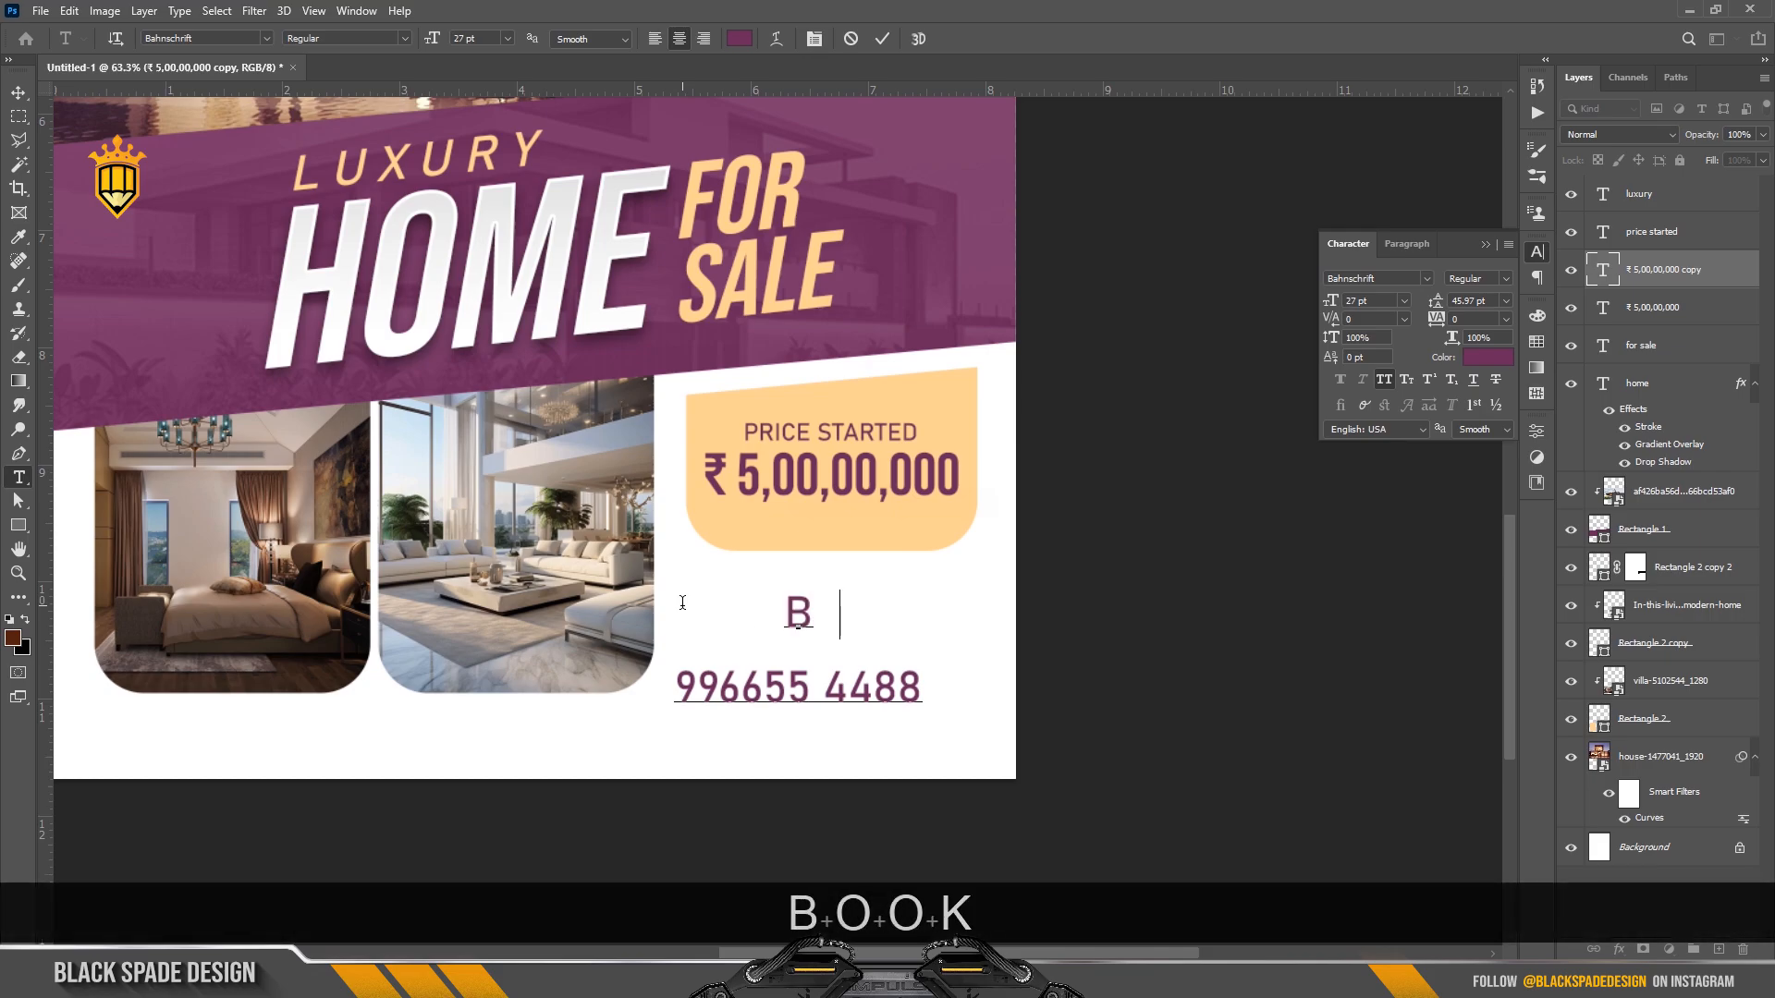
{"action": "type", "text": "OOK NOW"}
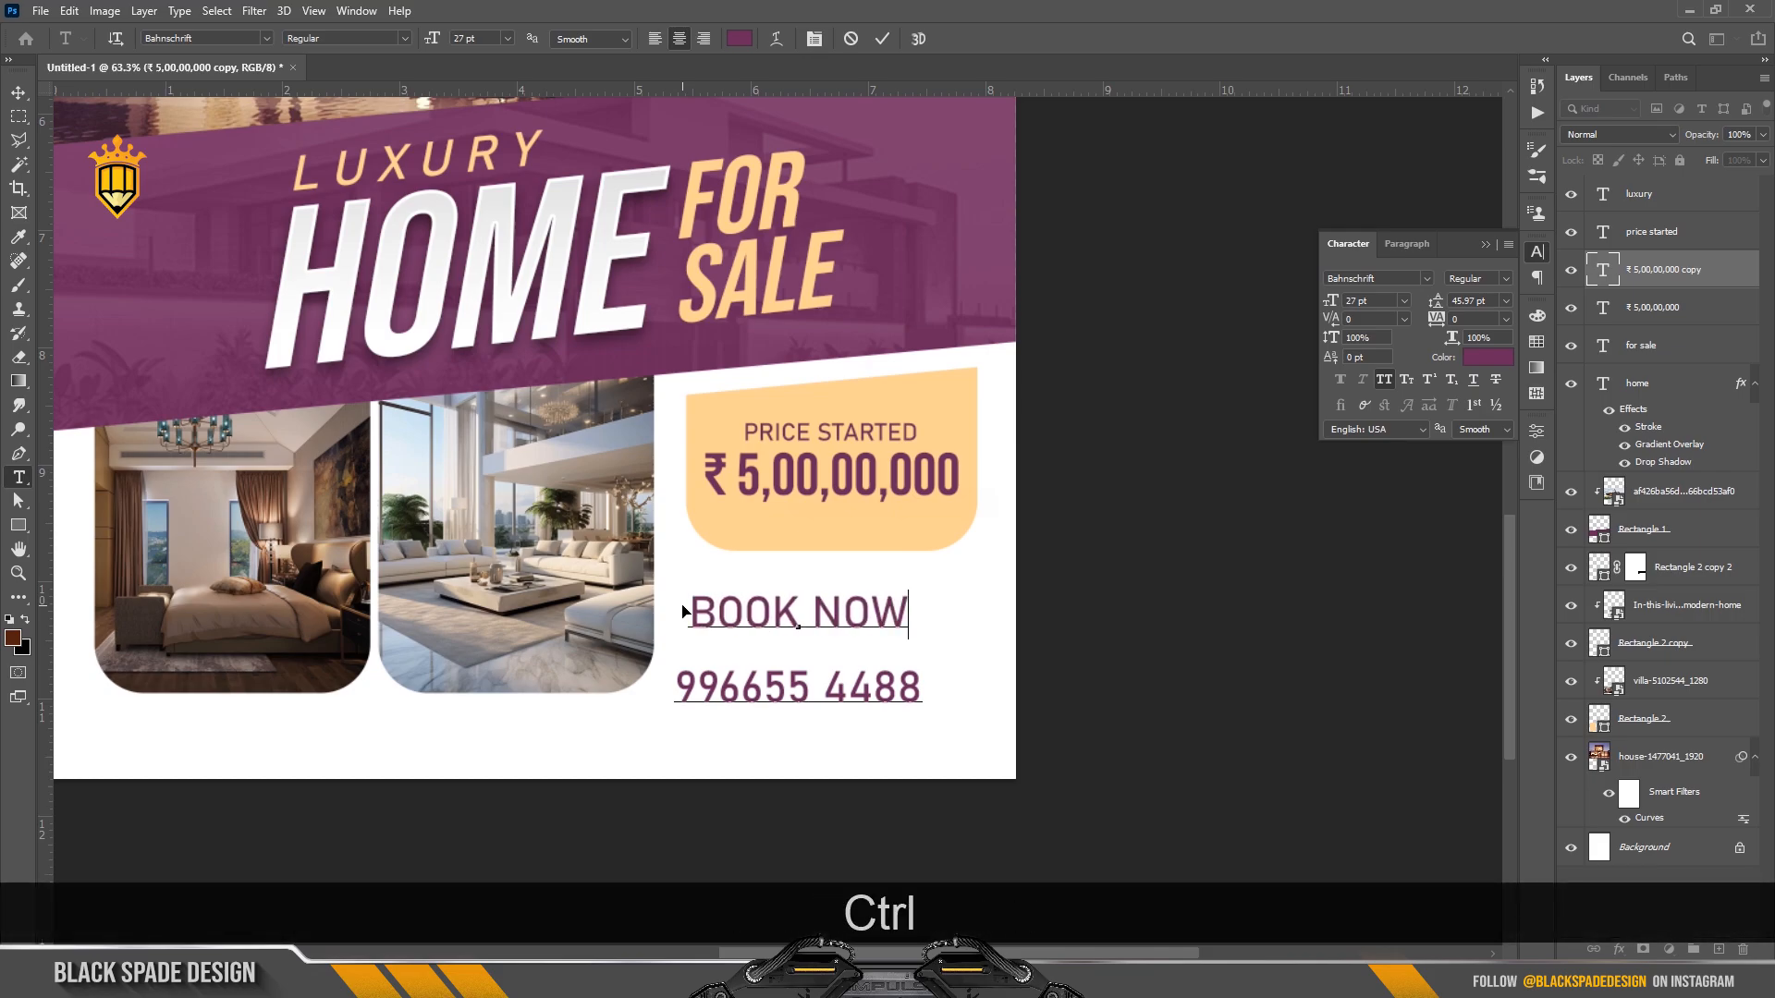
{"action": "key", "text": "ctrl+a"}
{"action": "left_click", "coordinate": [1504, 301]}
{"action": "left_click", "coordinate": [1474, 306]}
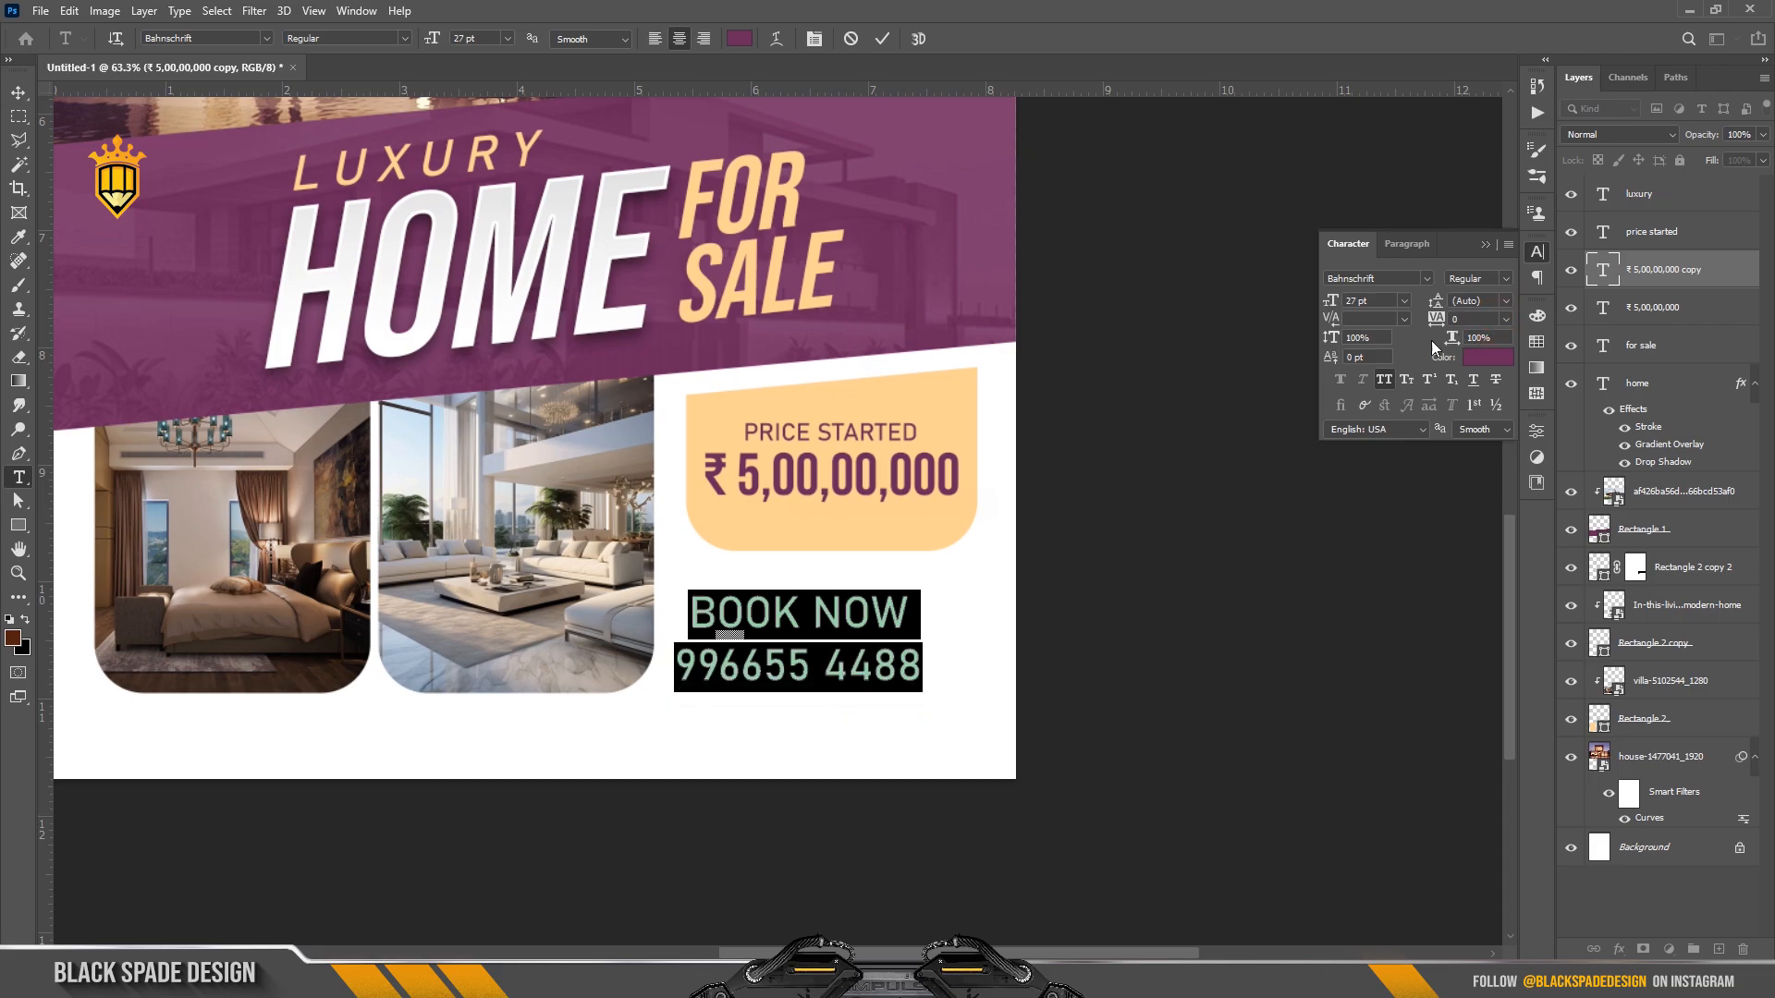
{"action": "left_click", "coordinate": [658, 39]}
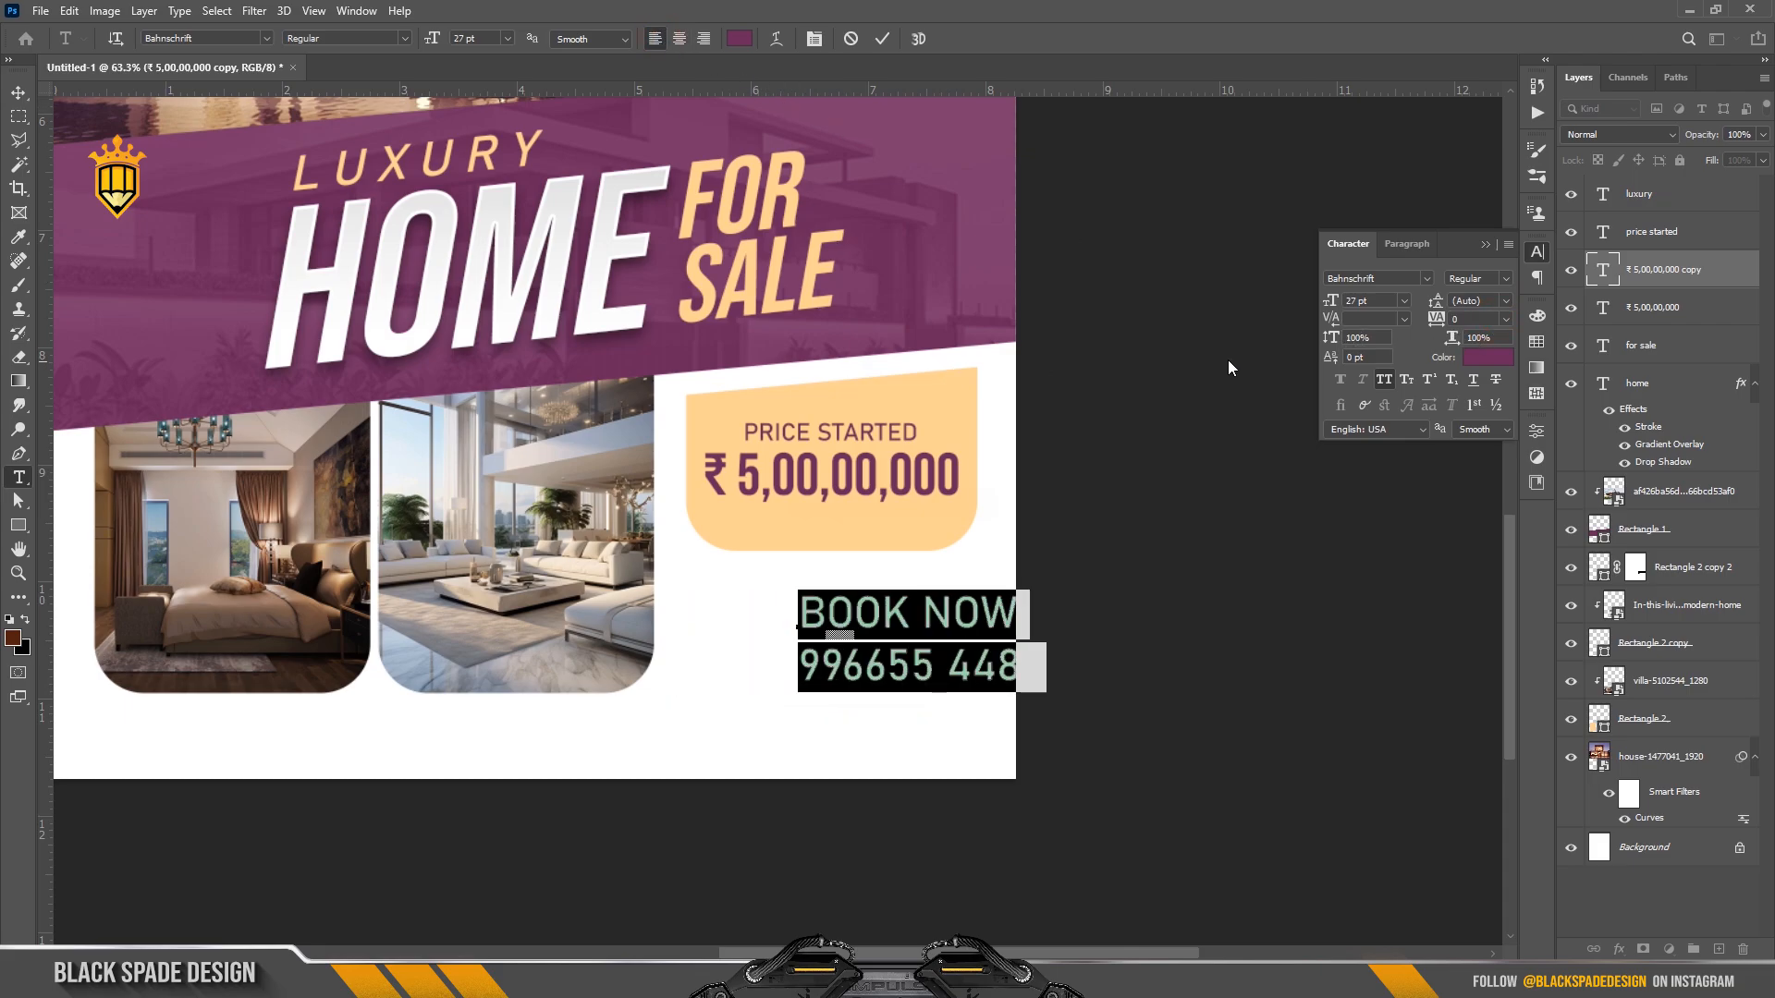
{"action": "left_click", "coordinate": [882, 39]}
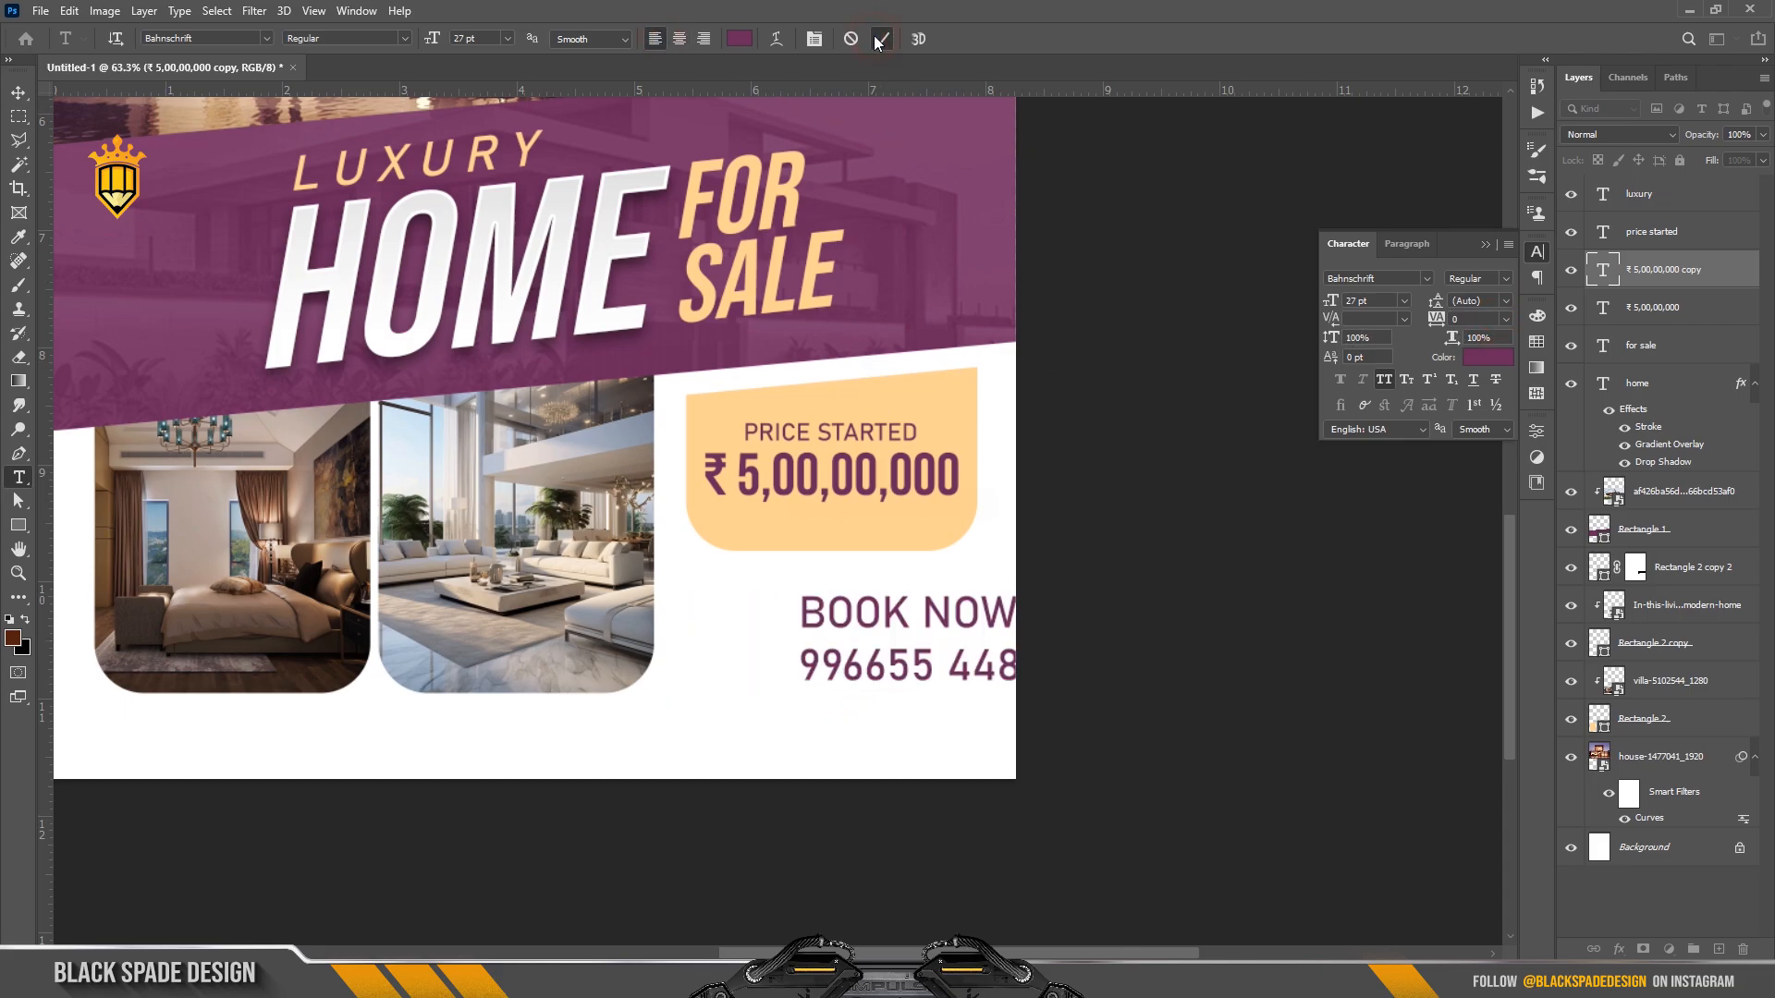
{"action": "key", "text": "v"}
{"action": "scroll", "coordinate": [888, 610], "scroll_direction": "up", "scroll_amount": 2}
{"action": "left_click_drag", "start_coordinate": [881, 621], "coordinate": [747, 598]}
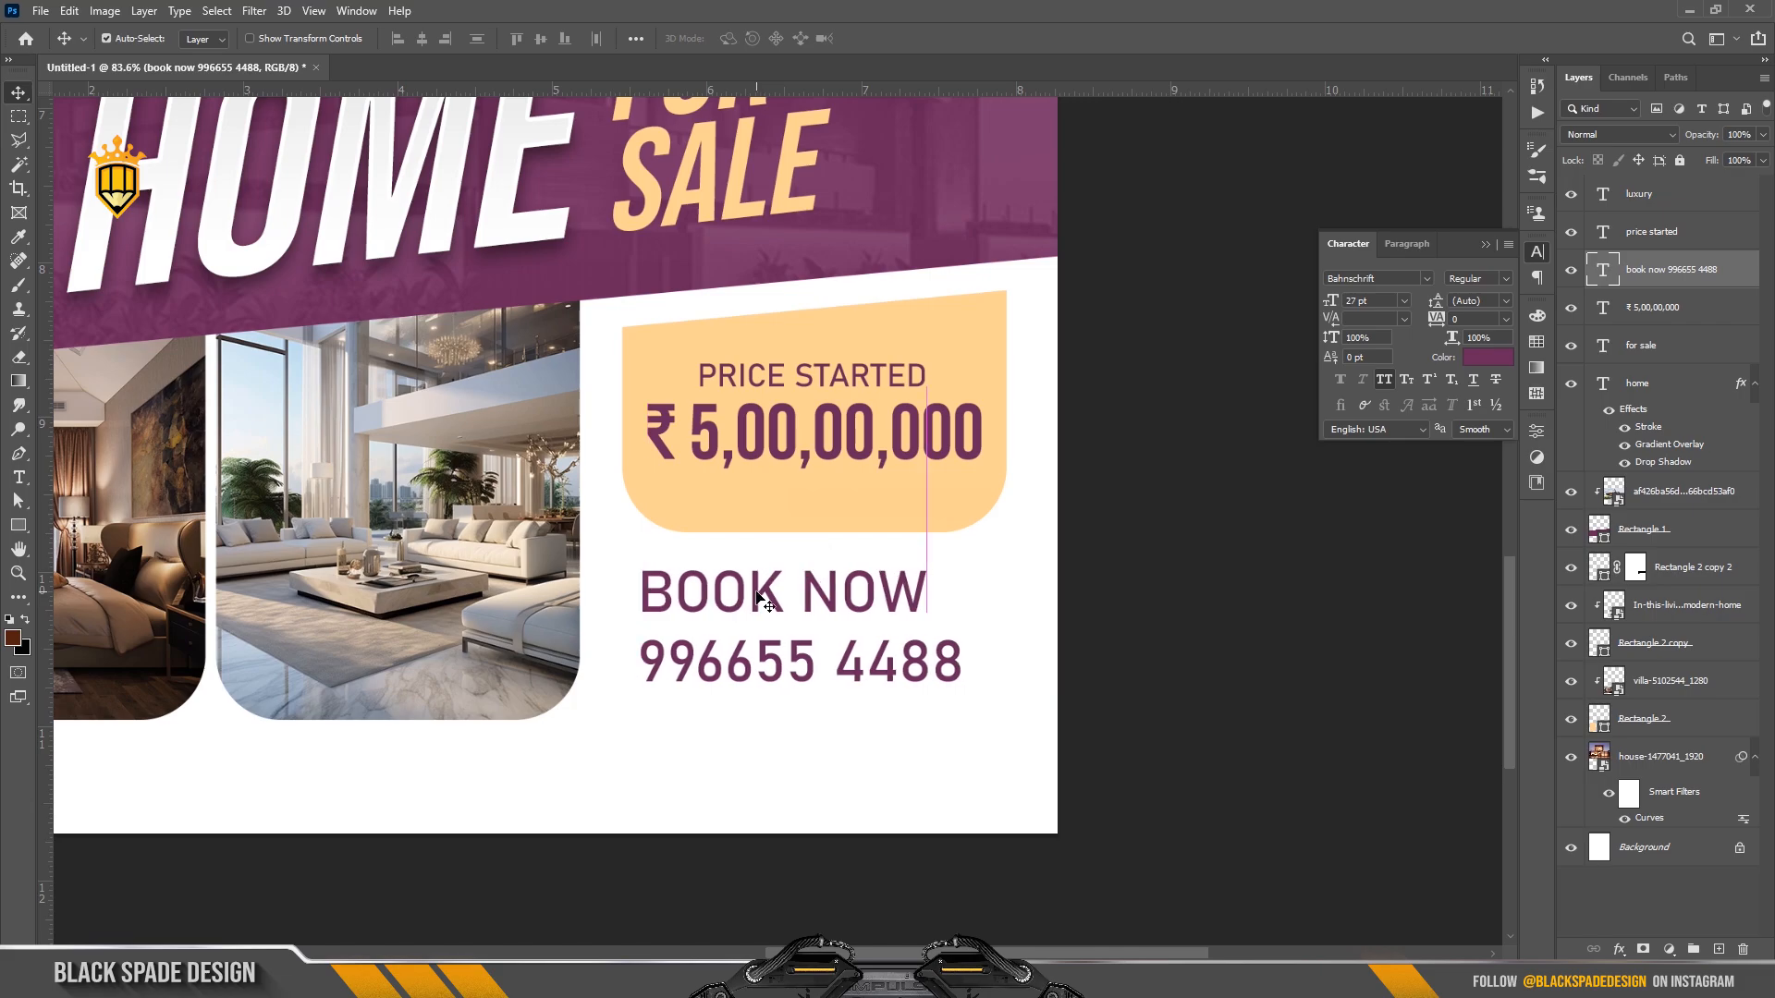
Make the phone number Bold and reduce the size of the BOOK NOW words.
{"action": "key", "text": "t"}
{"action": "left_click", "coordinate": [934, 666]}
{"action": "left_click_drag", "start_coordinate": [966, 666], "coordinate": [636, 640]}
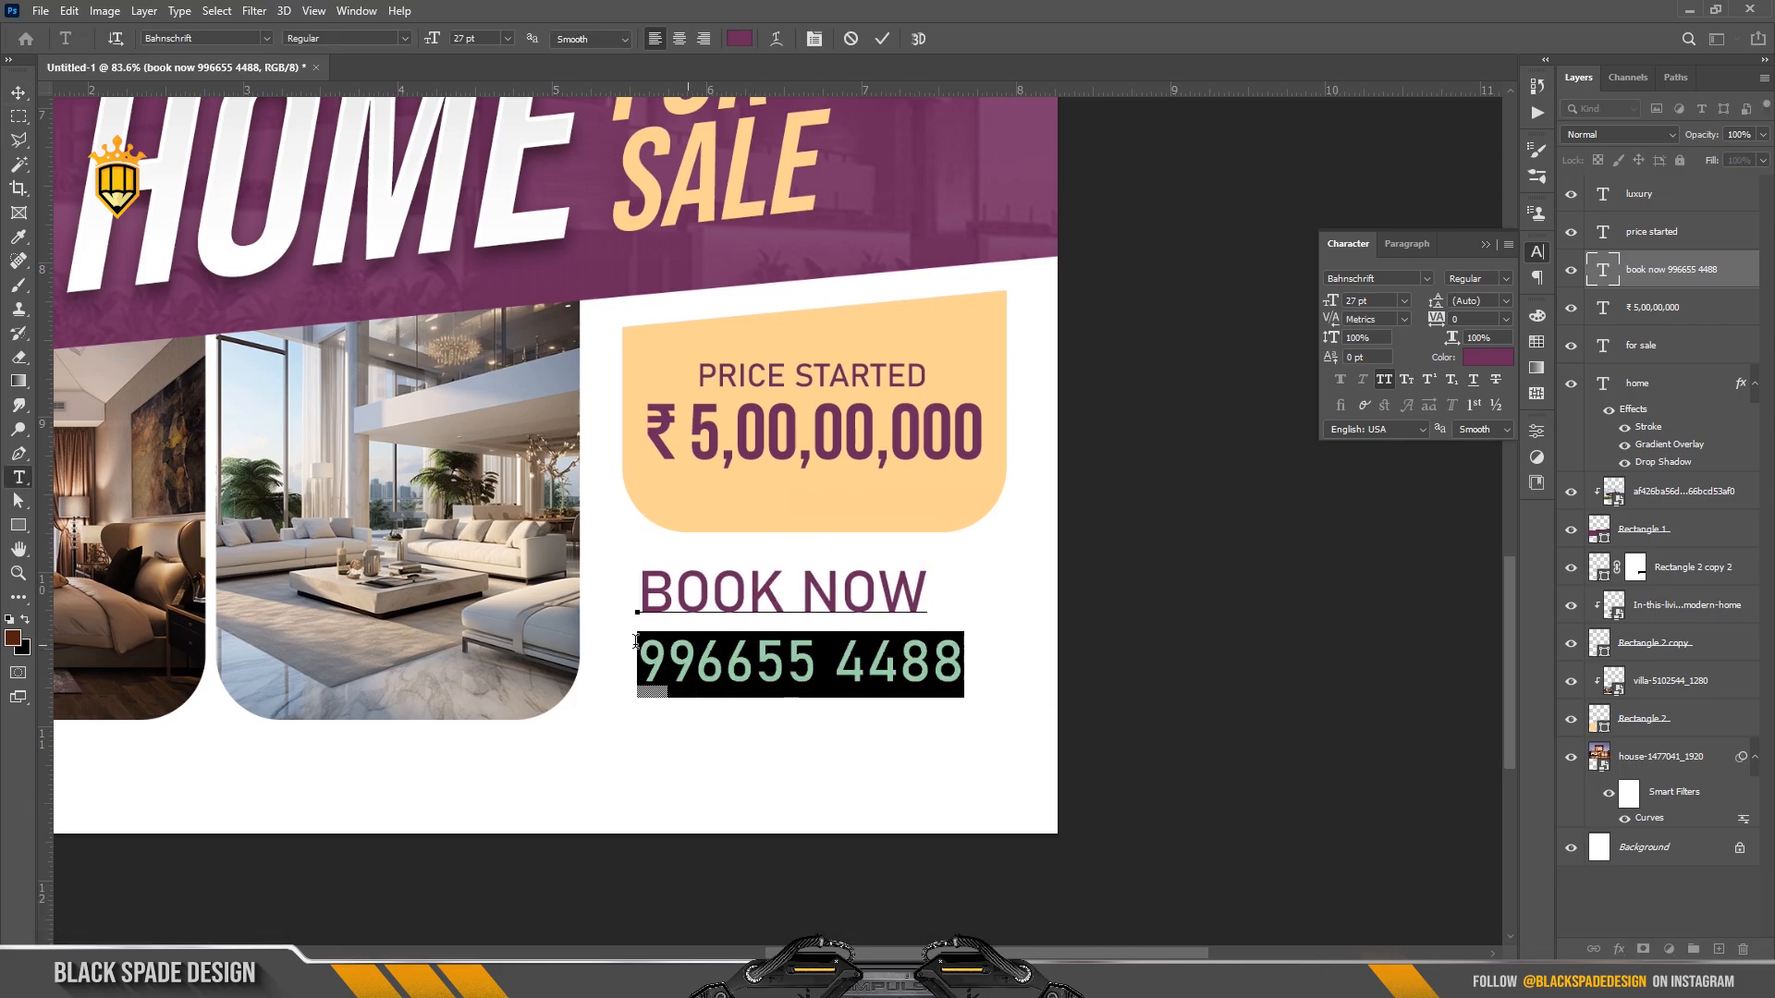
{"action": "left_click", "coordinate": [1507, 280]}
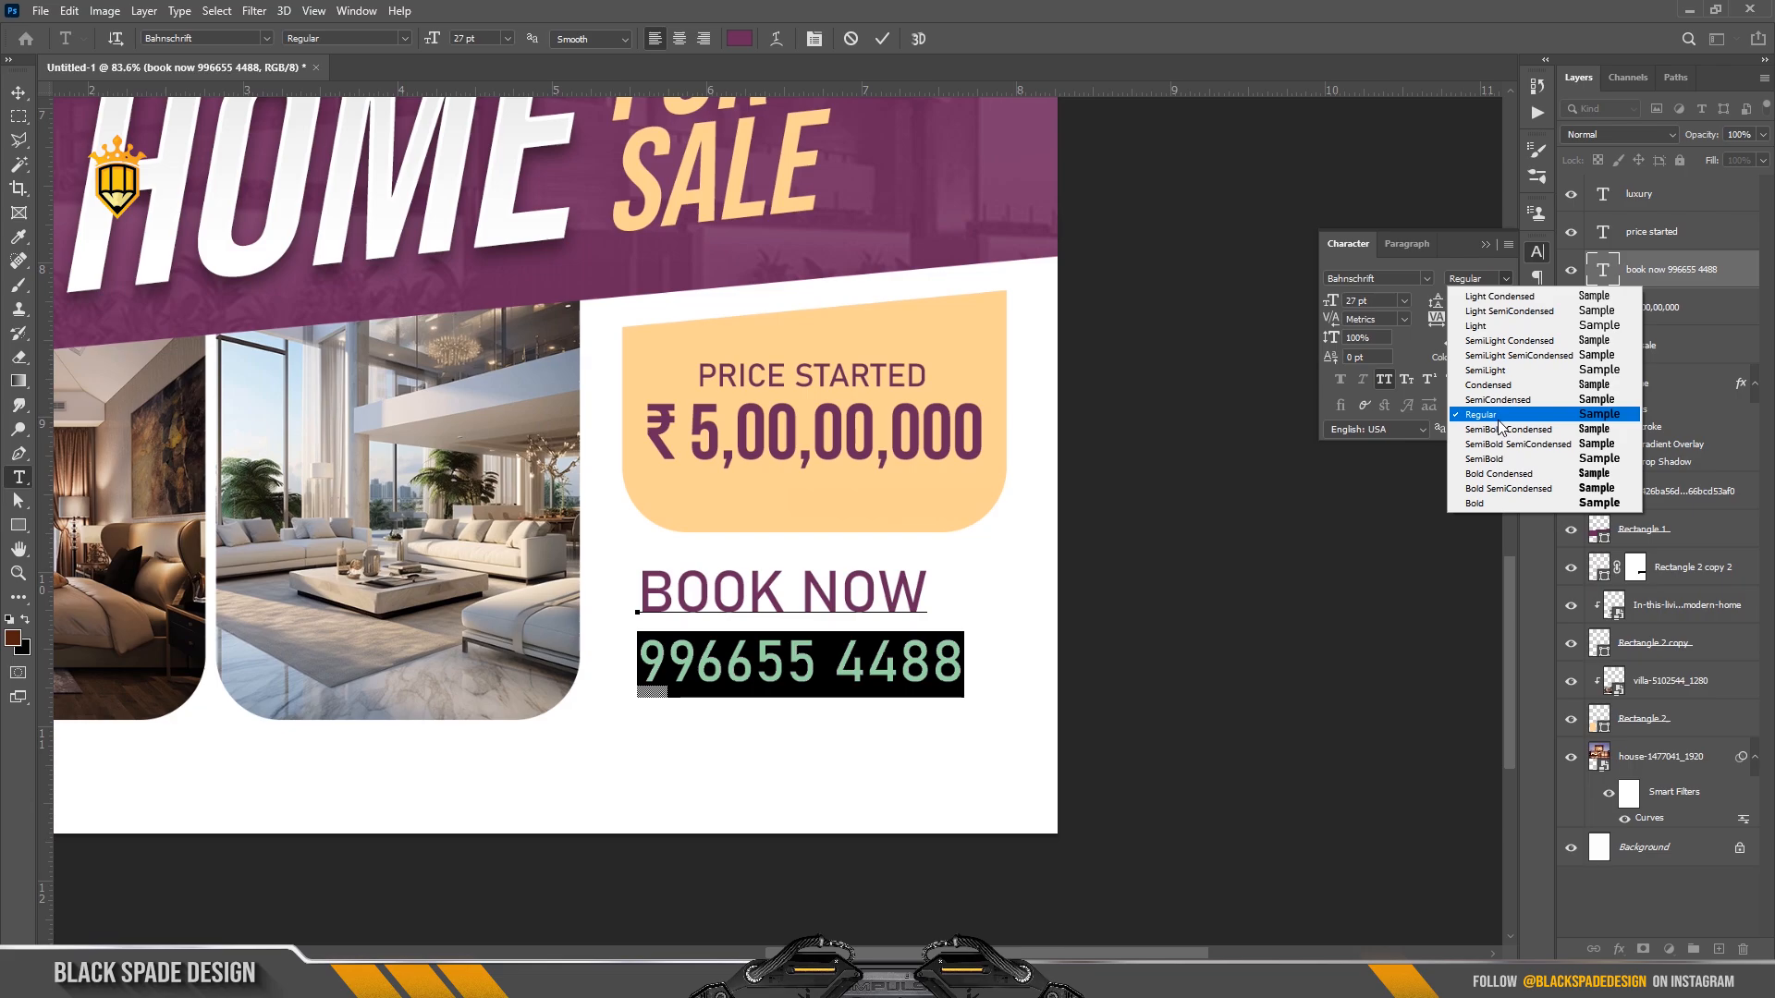
{"action": "left_click", "coordinate": [1500, 503]}
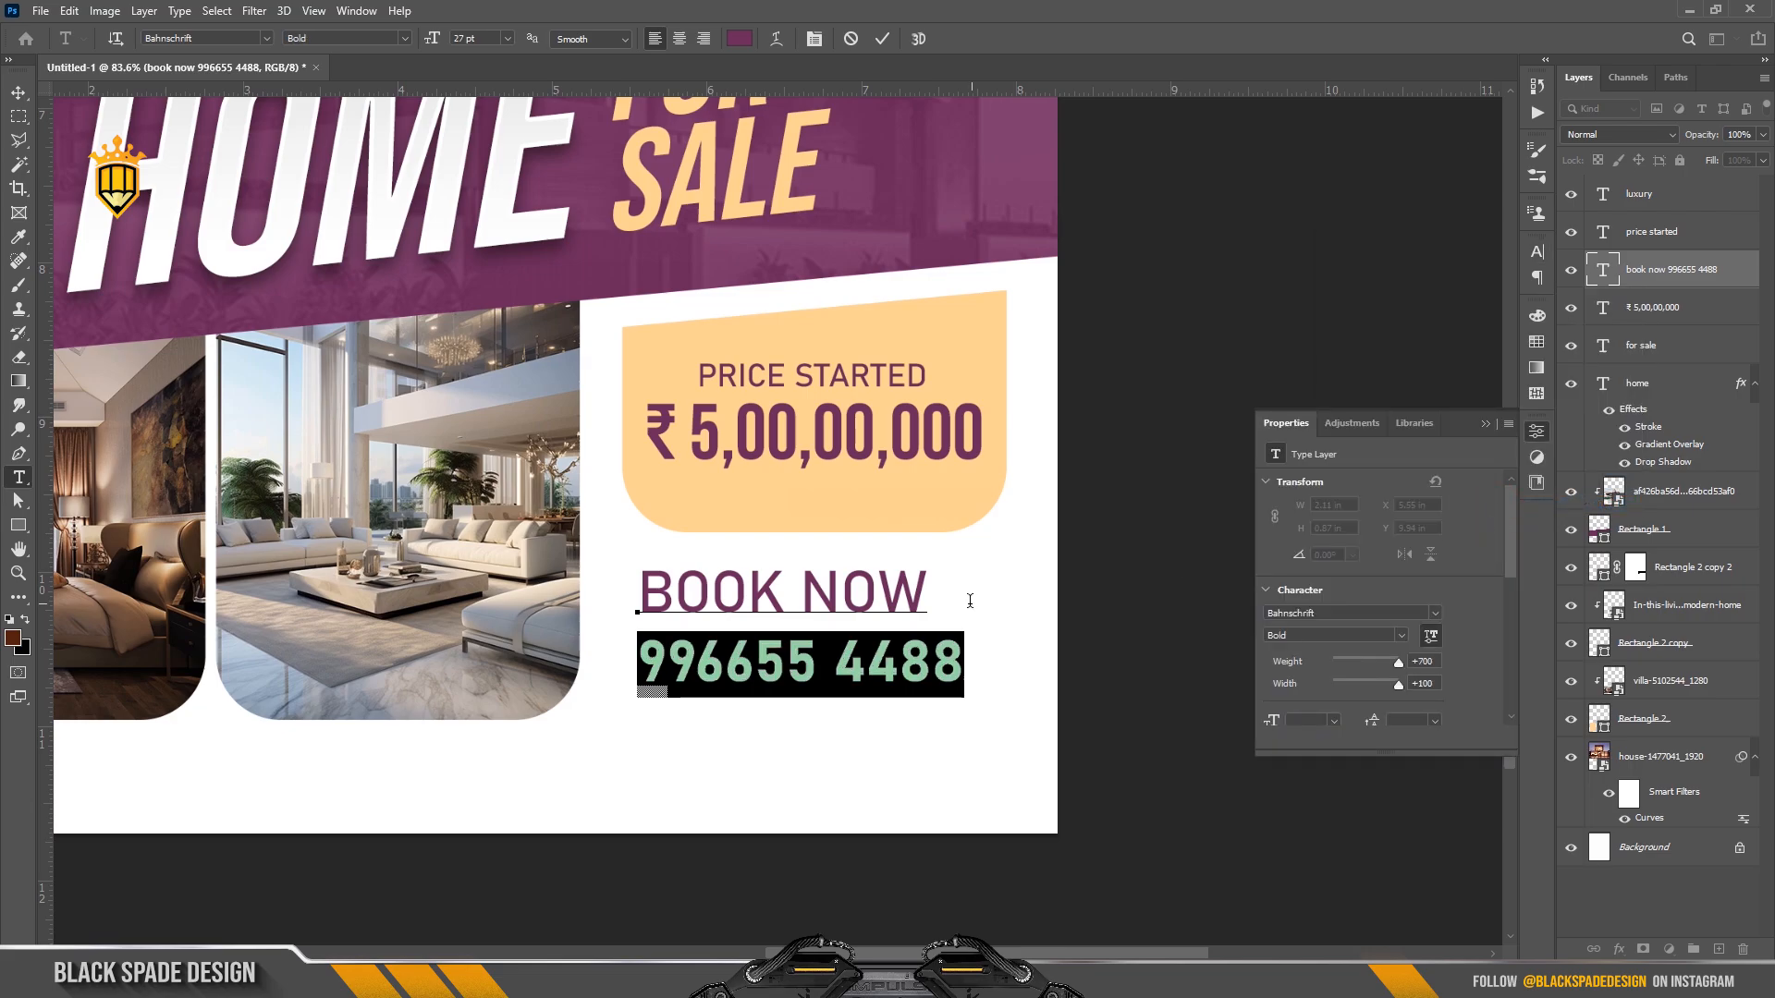
{"action": "left_click_drag", "start_coordinate": [925, 591], "coordinate": [640, 570]}
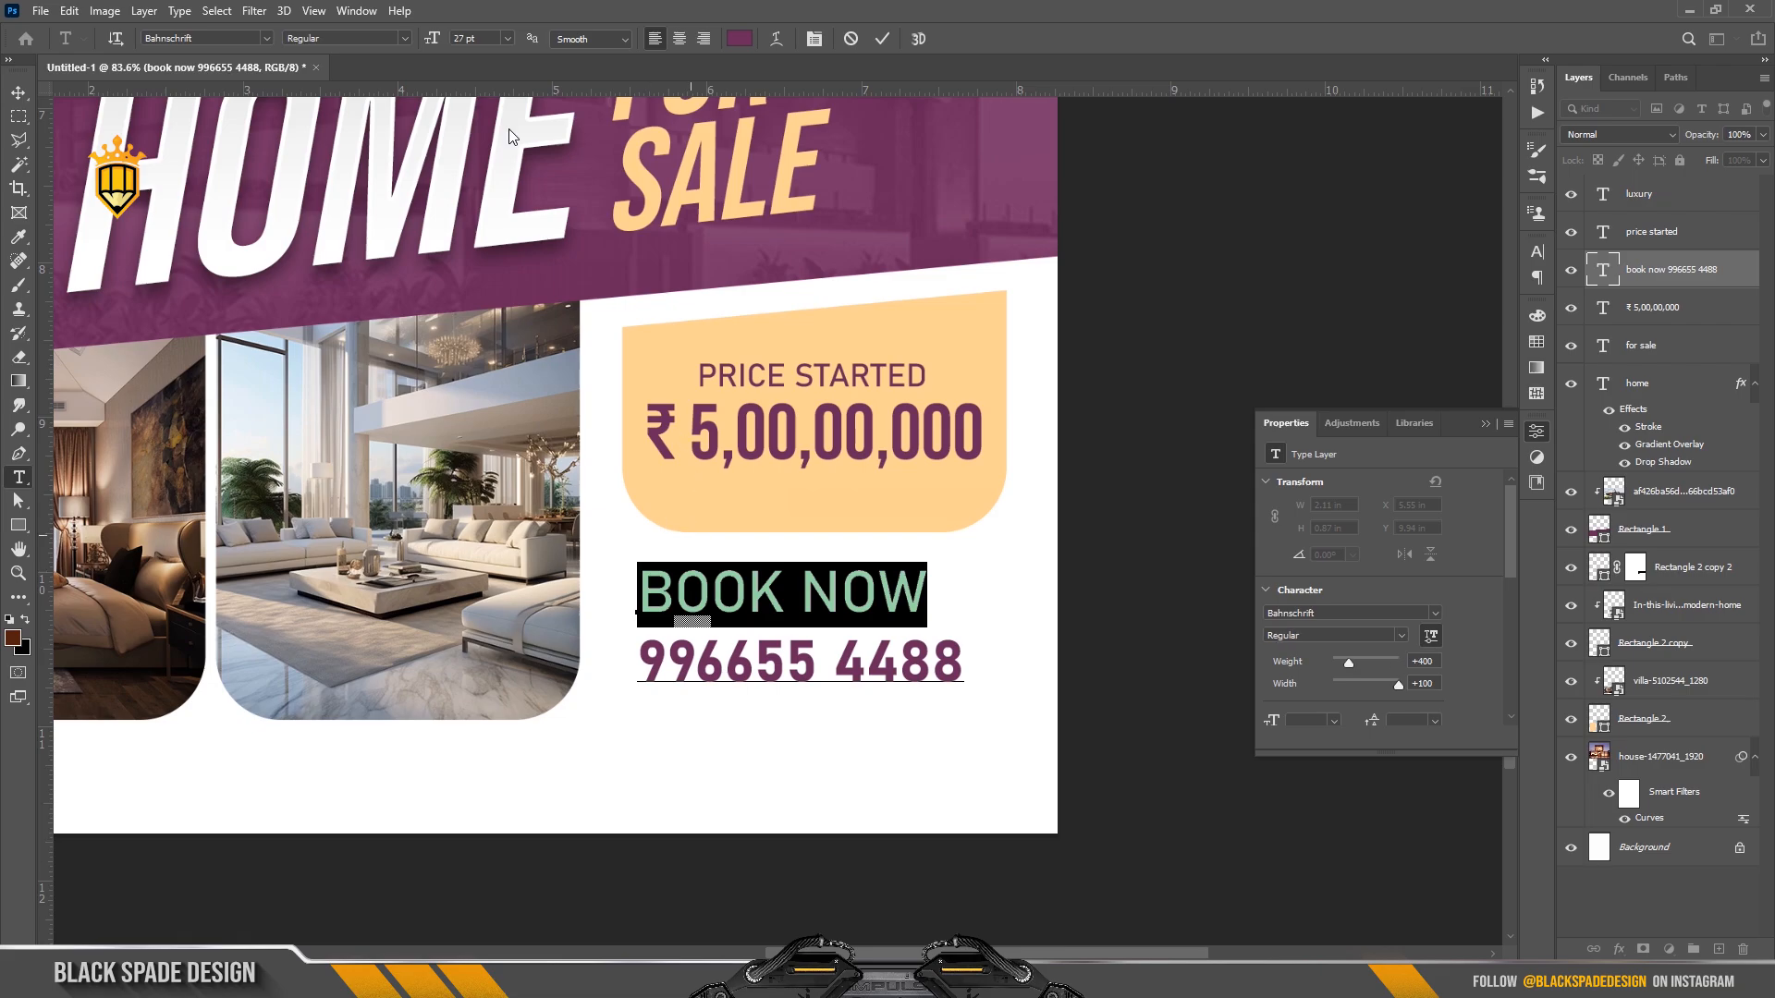
{"action": "left_click_drag", "start_coordinate": [433, 41], "coordinate": [423, 40]}
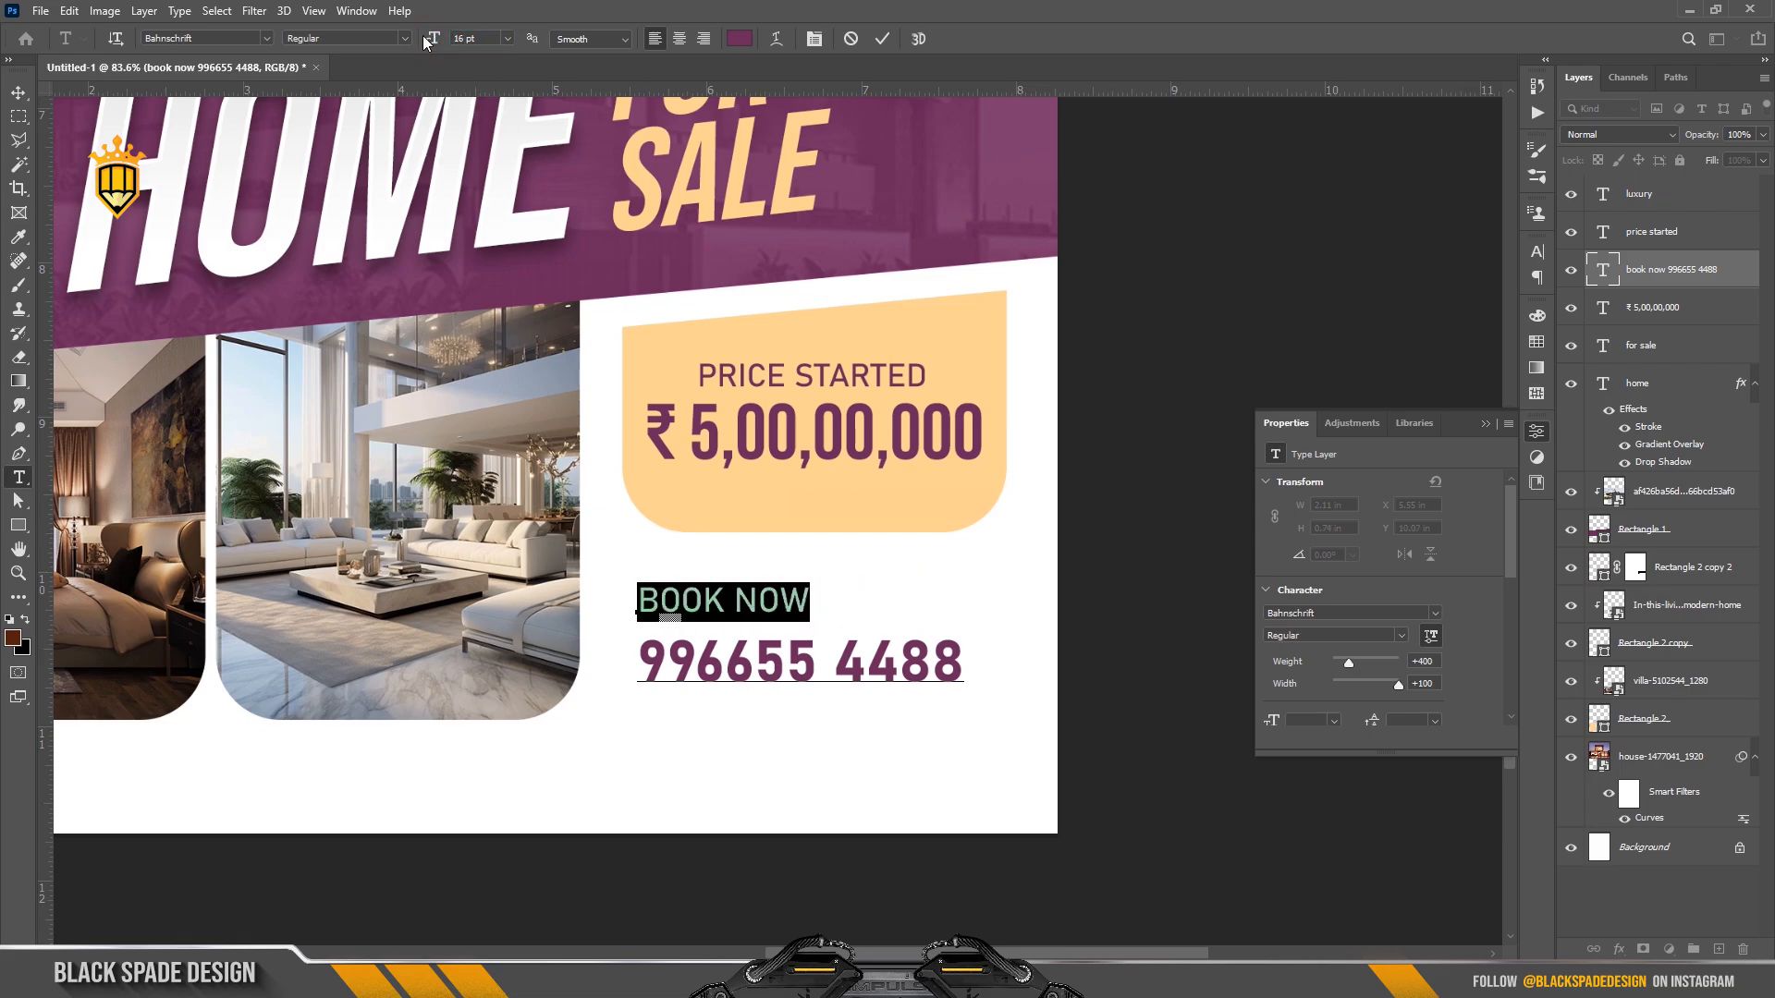
{"action": "left_click", "coordinate": [881, 39]}
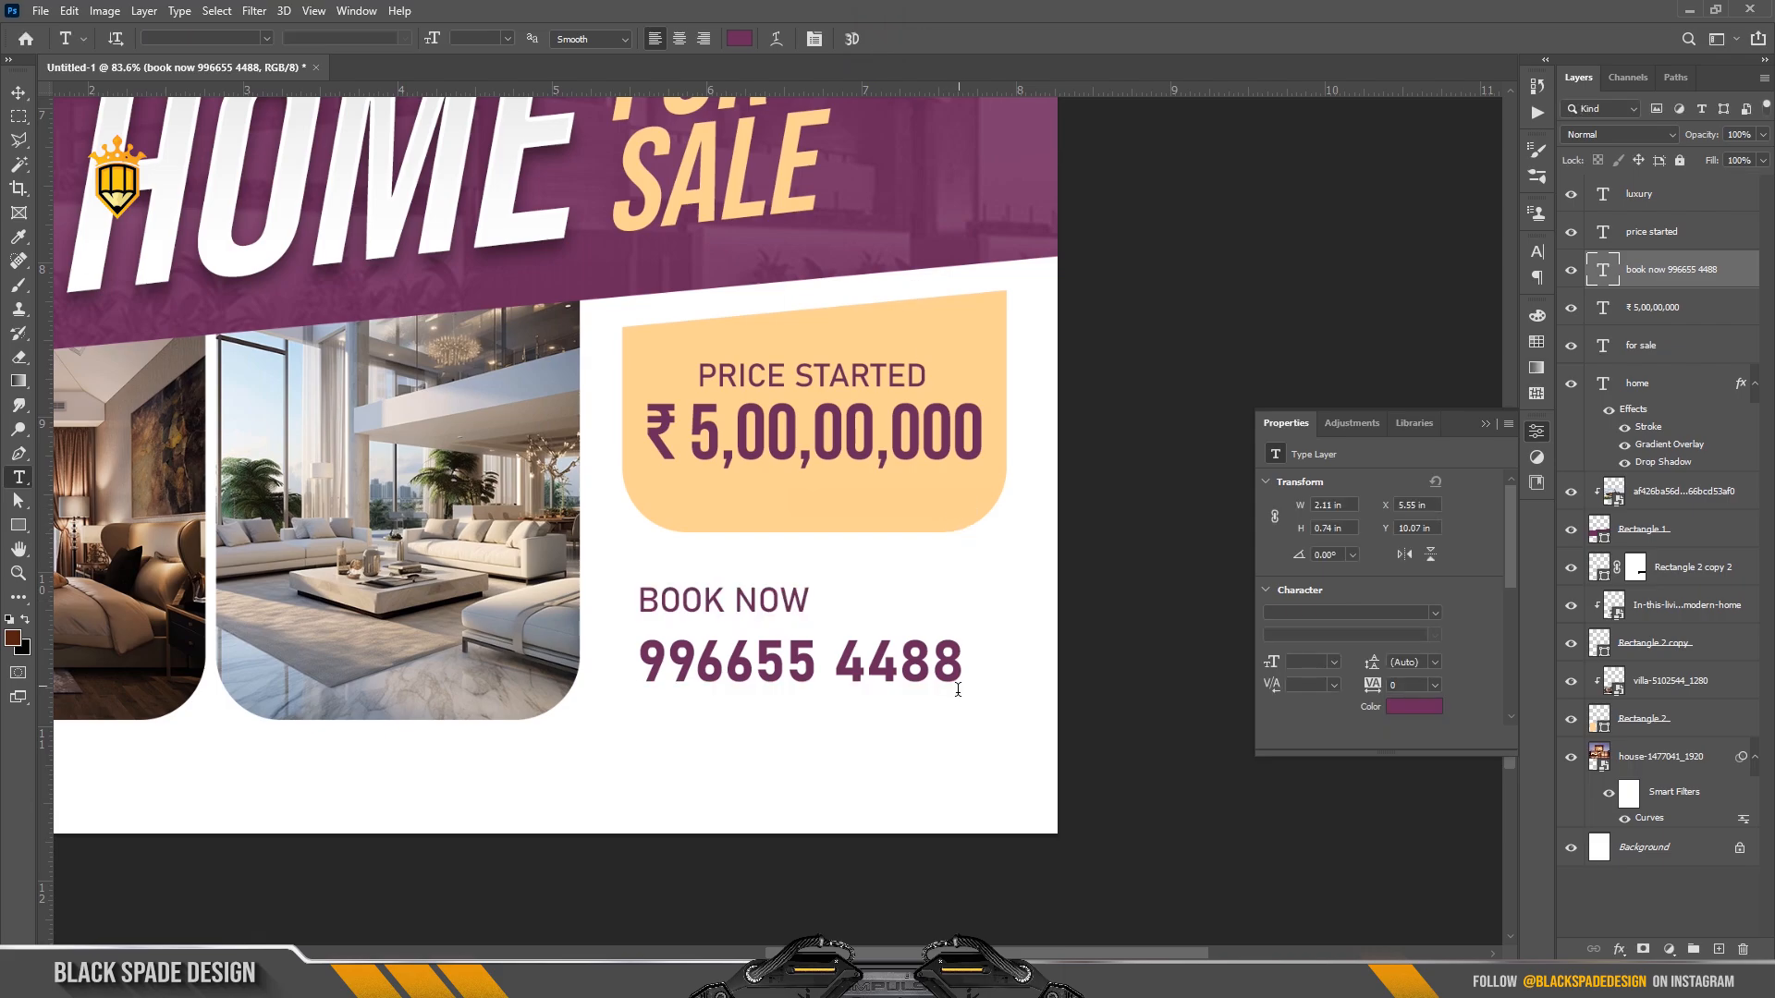
Lower the booking text leading to 27 pt and move it up-left under the price box.
{"action": "key", "text": "v"}
{"action": "key", "text": "t"}
{"action": "left_click", "coordinate": [779, 664]}
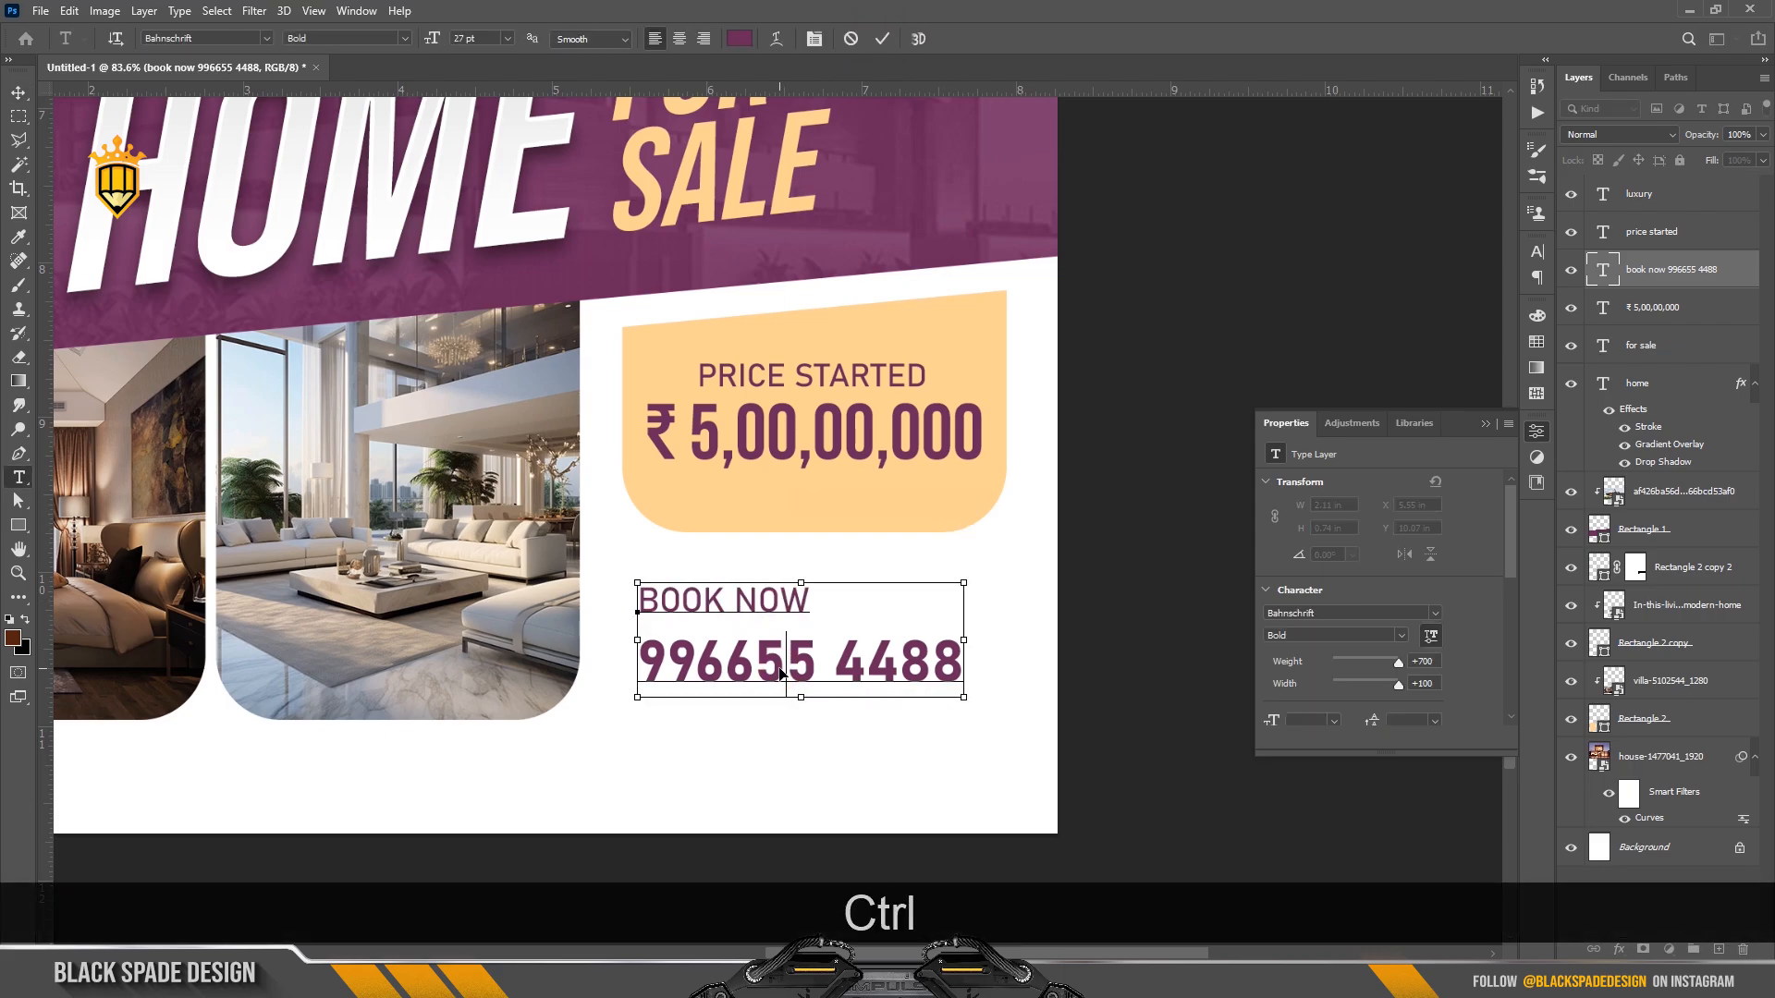
{"action": "key", "text": "ctrl+a"}
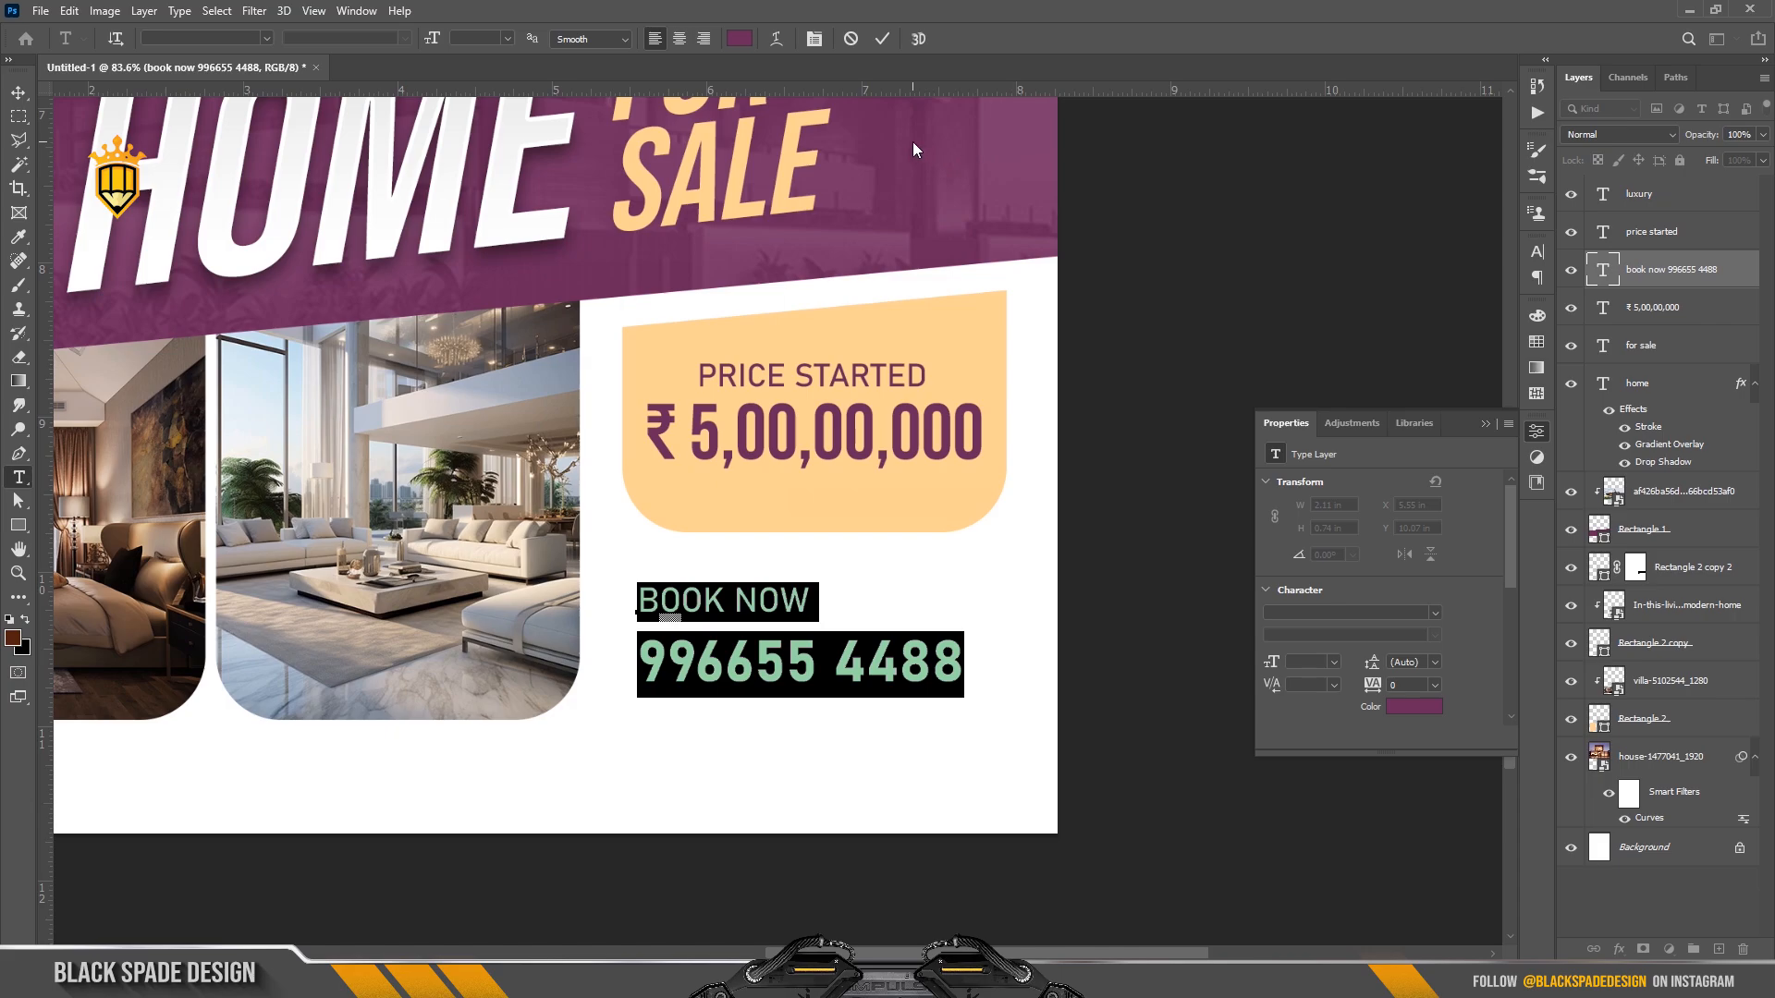
{"action": "left_click", "coordinate": [814, 40]}
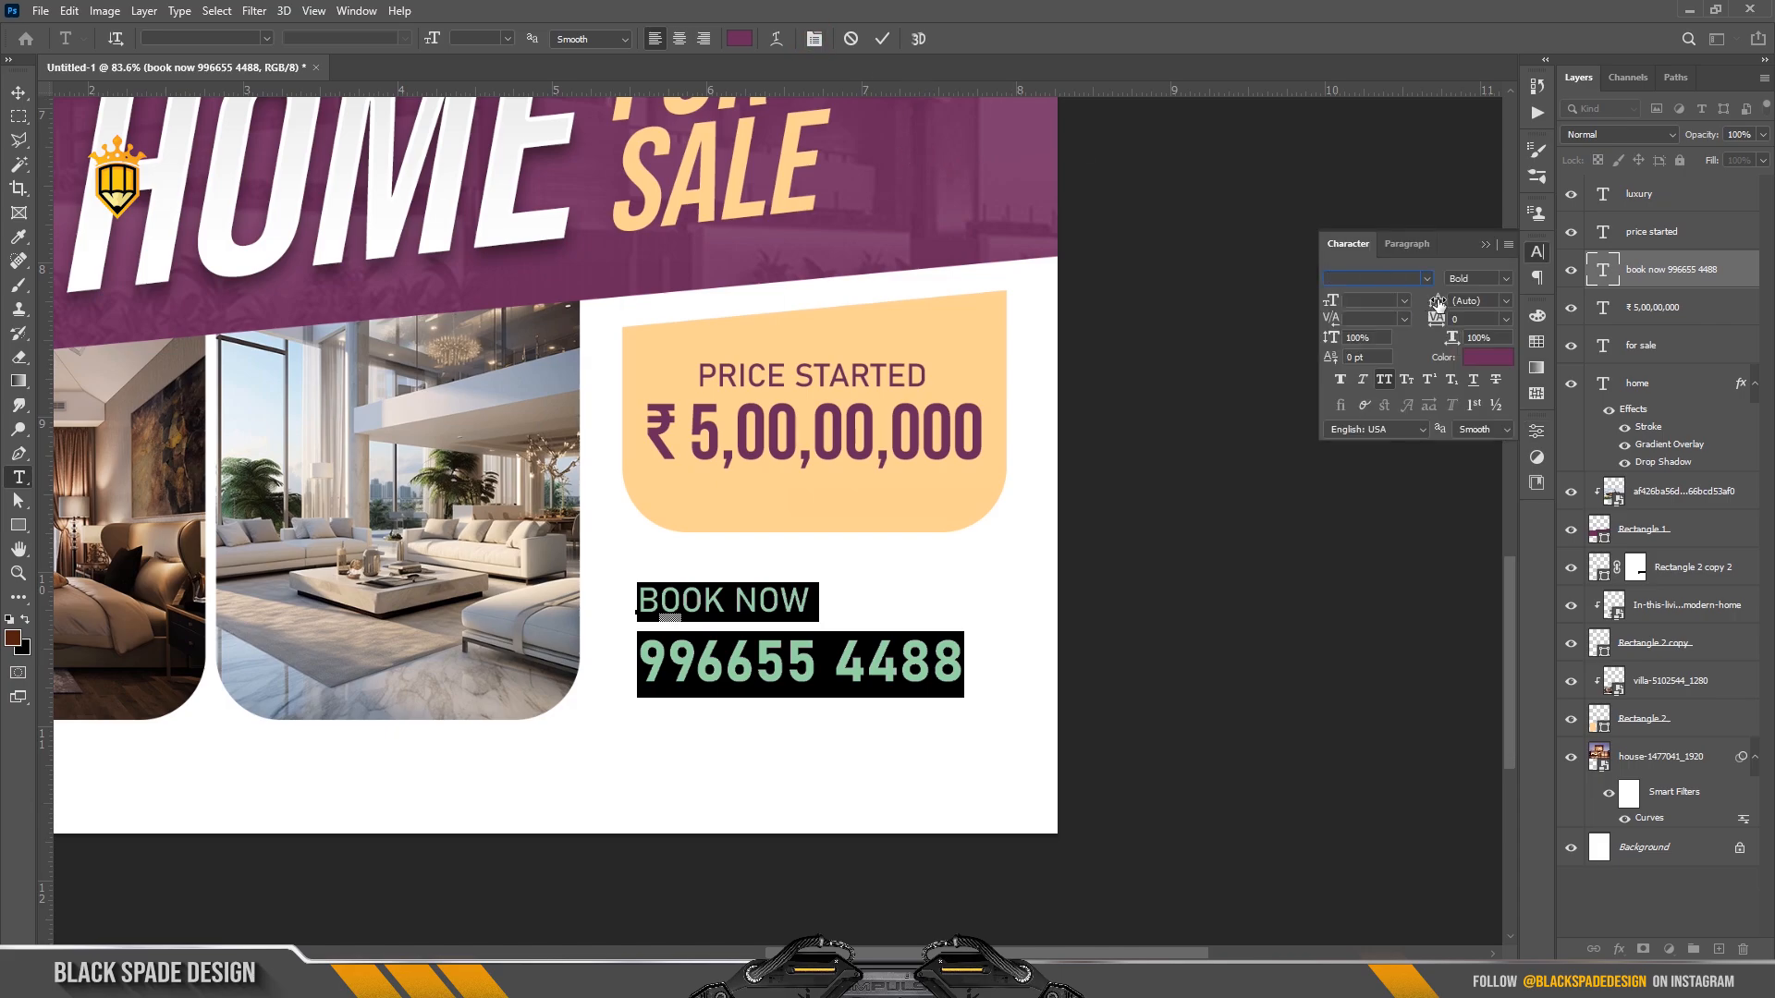
{"action": "left_click_drag", "start_coordinate": [1437, 304], "coordinate": [1447, 302]}
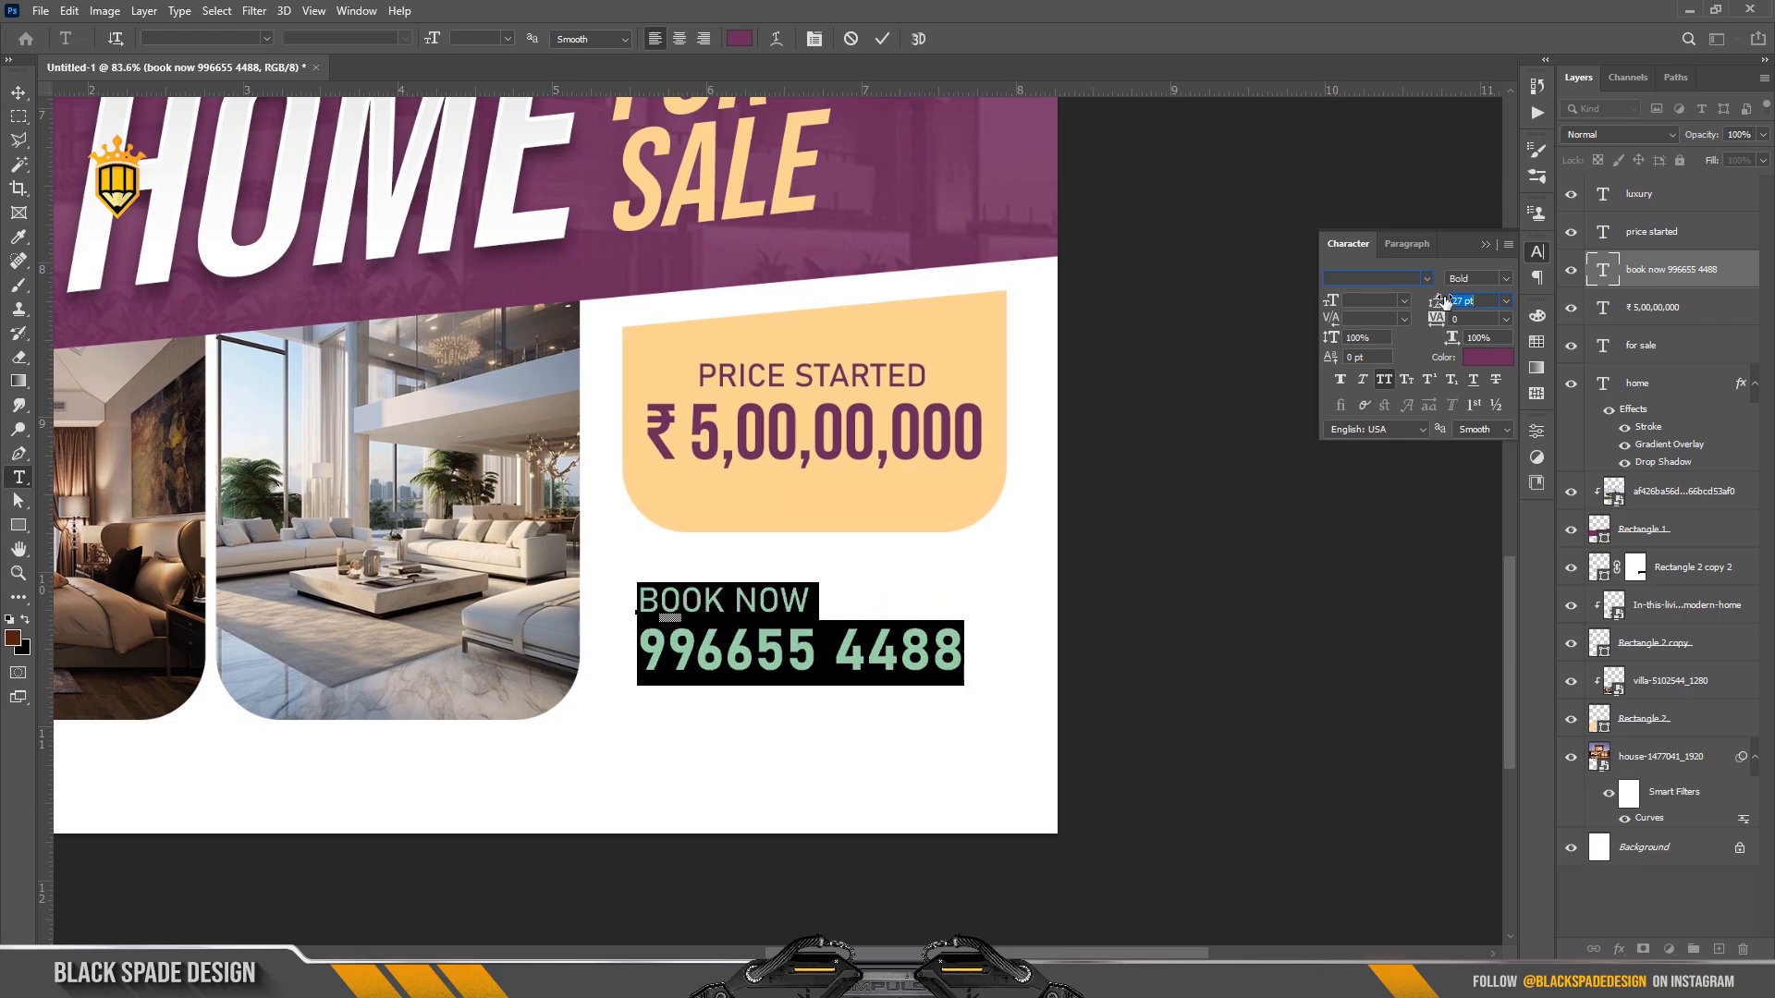
{"action": "left_click", "coordinate": [883, 39]}
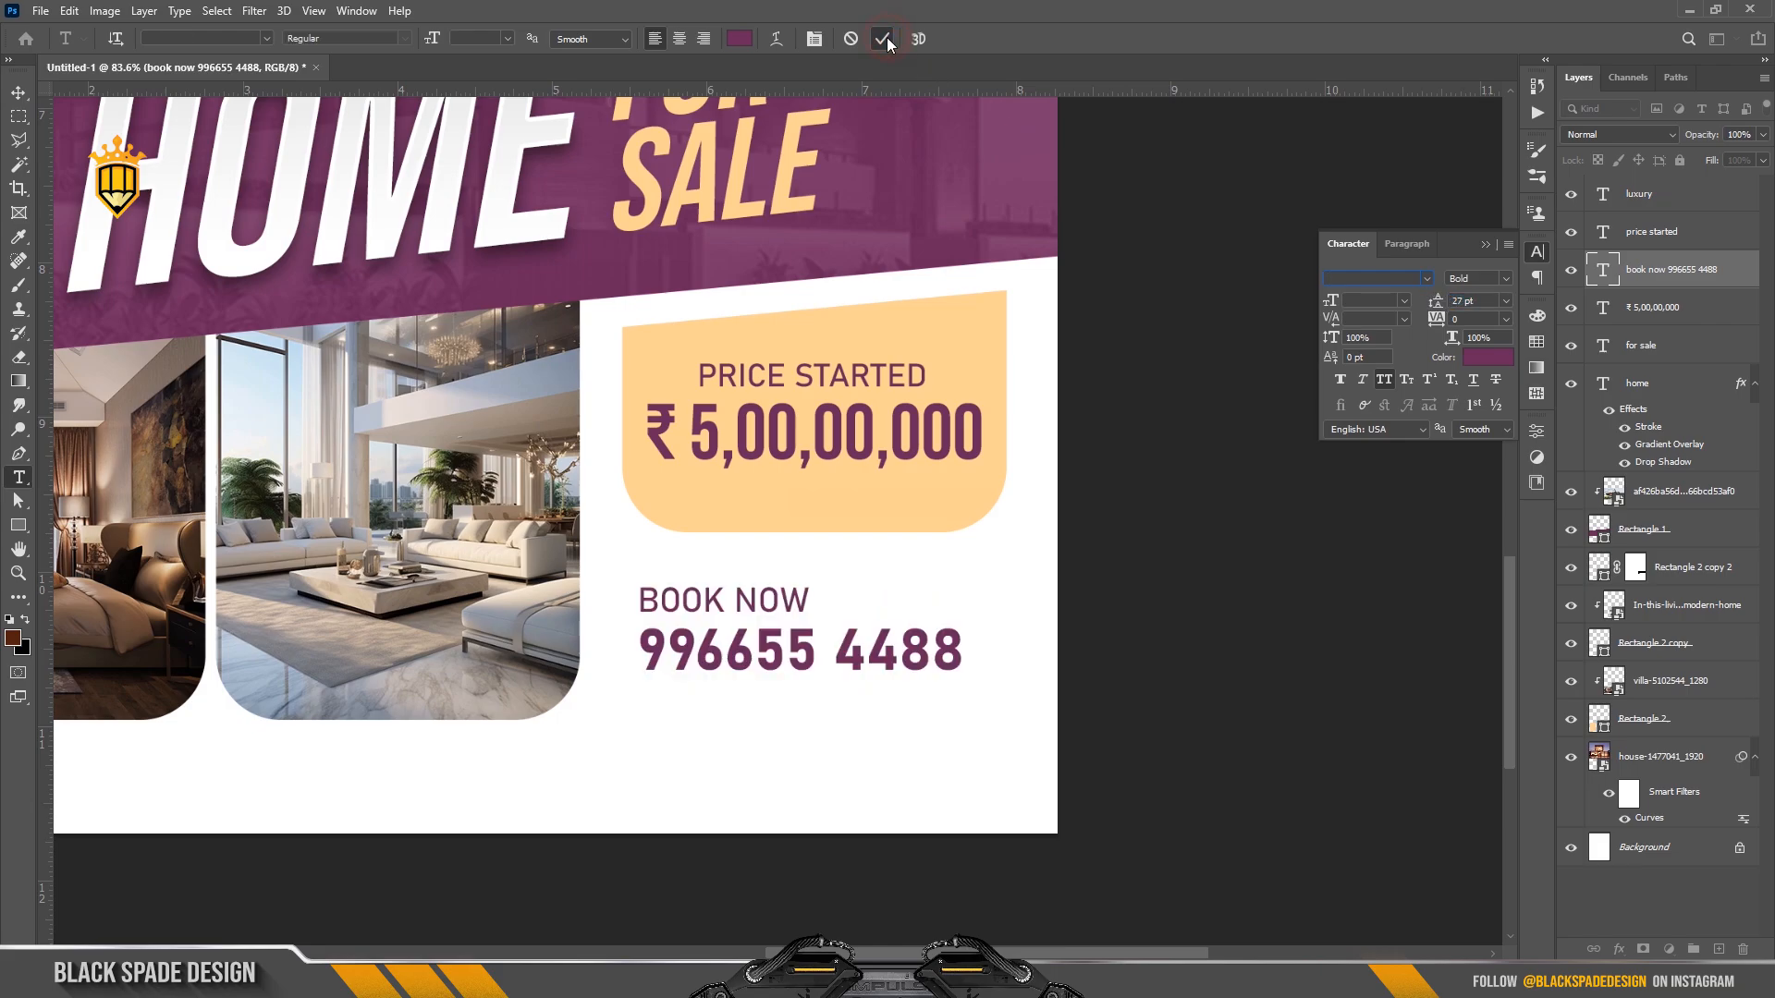
{"action": "key", "text": "v"}
{"action": "left_click_drag", "start_coordinate": [802, 655], "coordinate": [779, 634]}
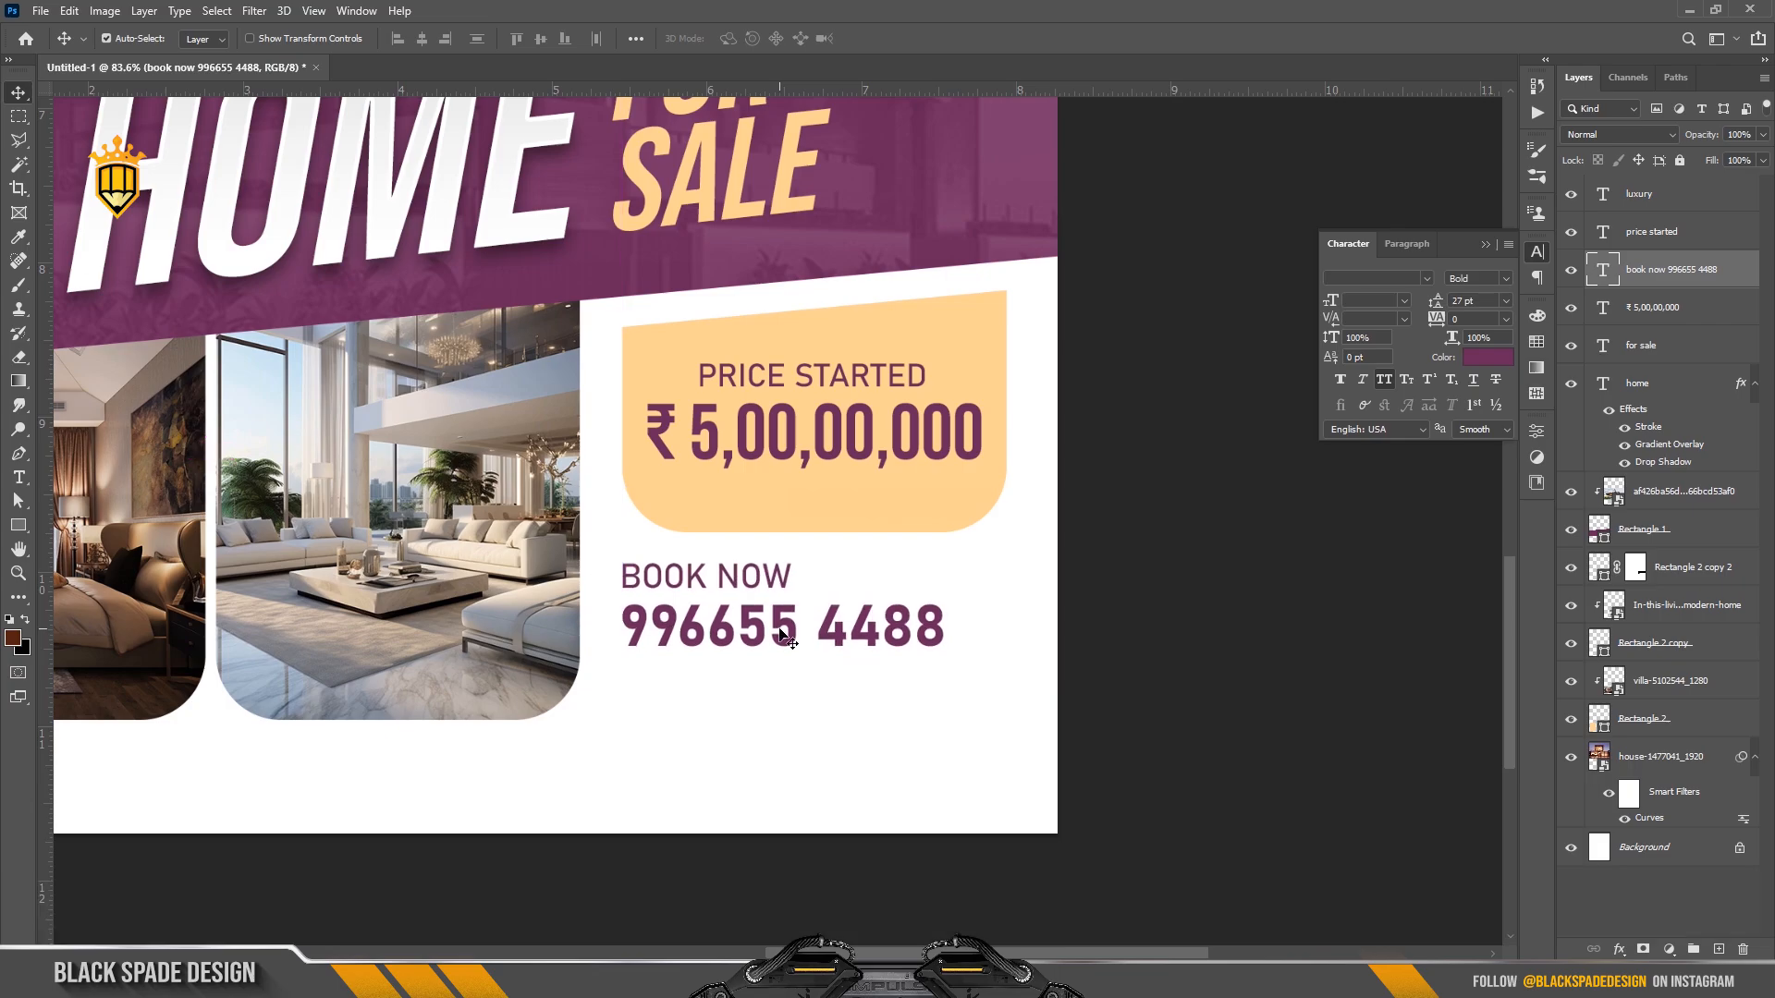
Shorten the peach price box (Rectangle 2 copy 2) slightly from the bottom.
{"action": "key", "text": "Up"}
{"action": "key", "text": "Up"}
{"action": "key", "text": "Up"}
{"action": "key", "text": "Up"}
{"action": "key", "text": "Up"}
{"action": "key", "text": "Up"}
{"action": "key", "text": "Up"}
{"action": "key", "text": "Up"}
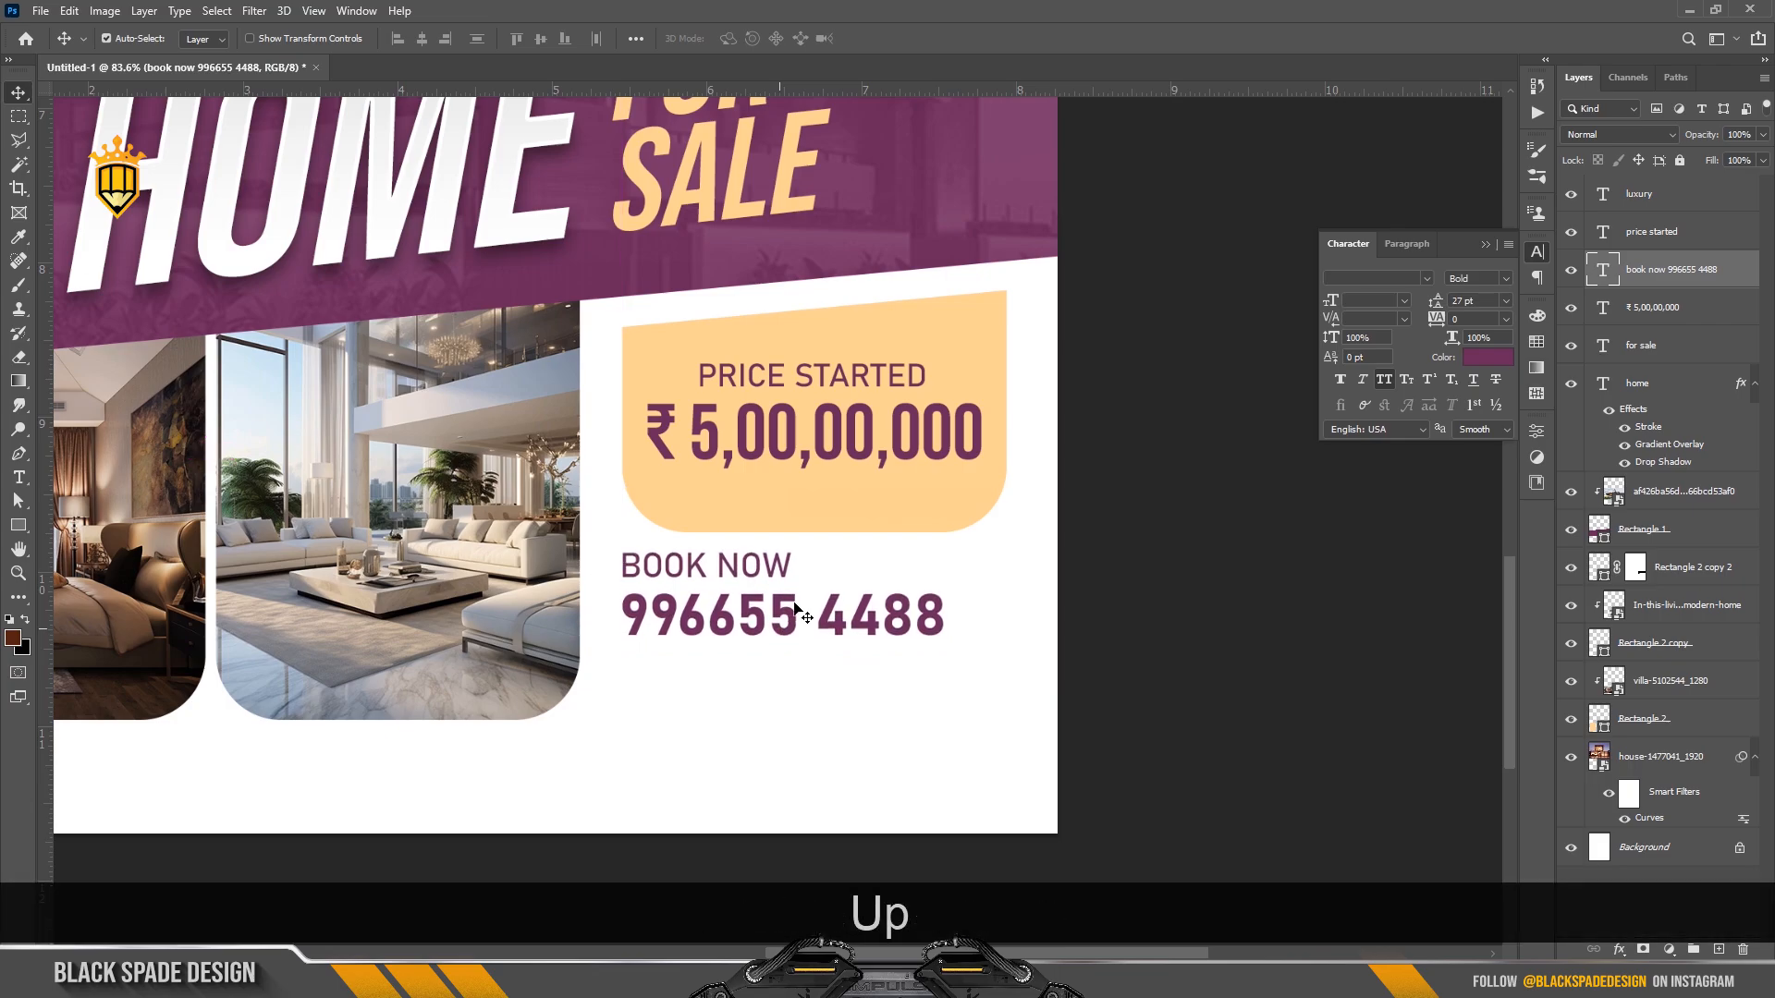
{"action": "left_click", "coordinate": [818, 514]}
{"action": "key", "text": "ctrl+t"}
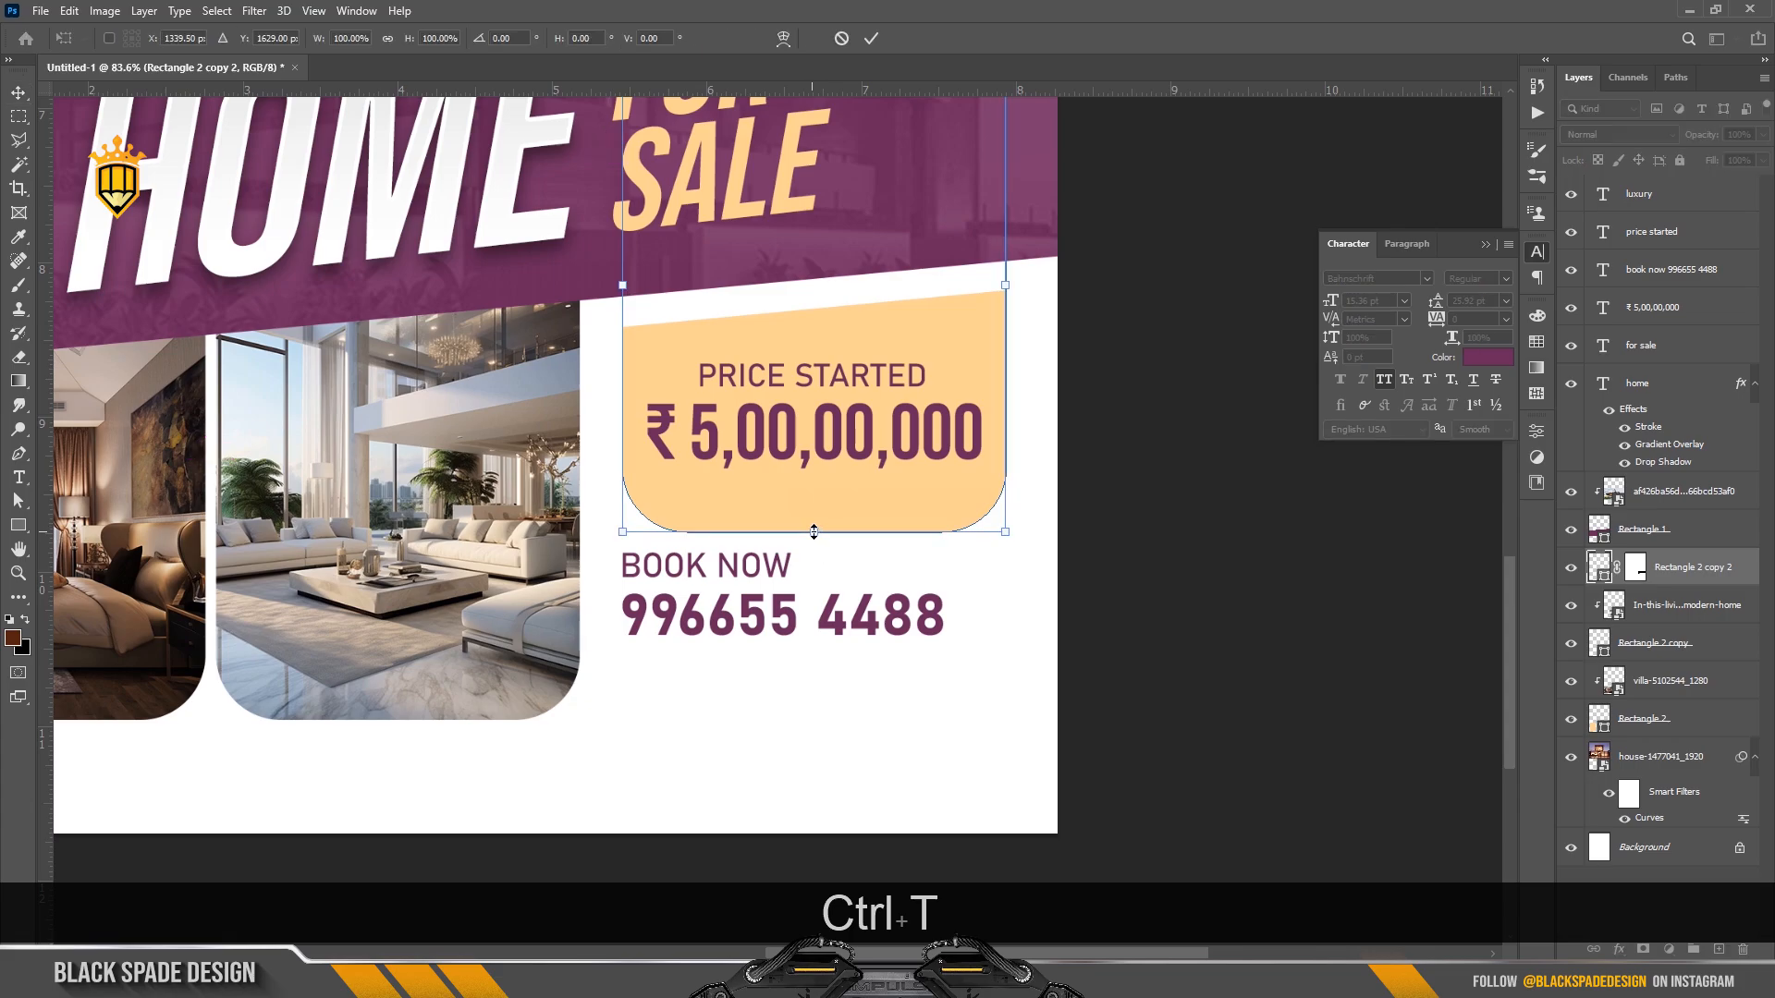
{"action": "left_click_drag", "start_coordinate": [814, 531], "coordinate": [818, 520]}
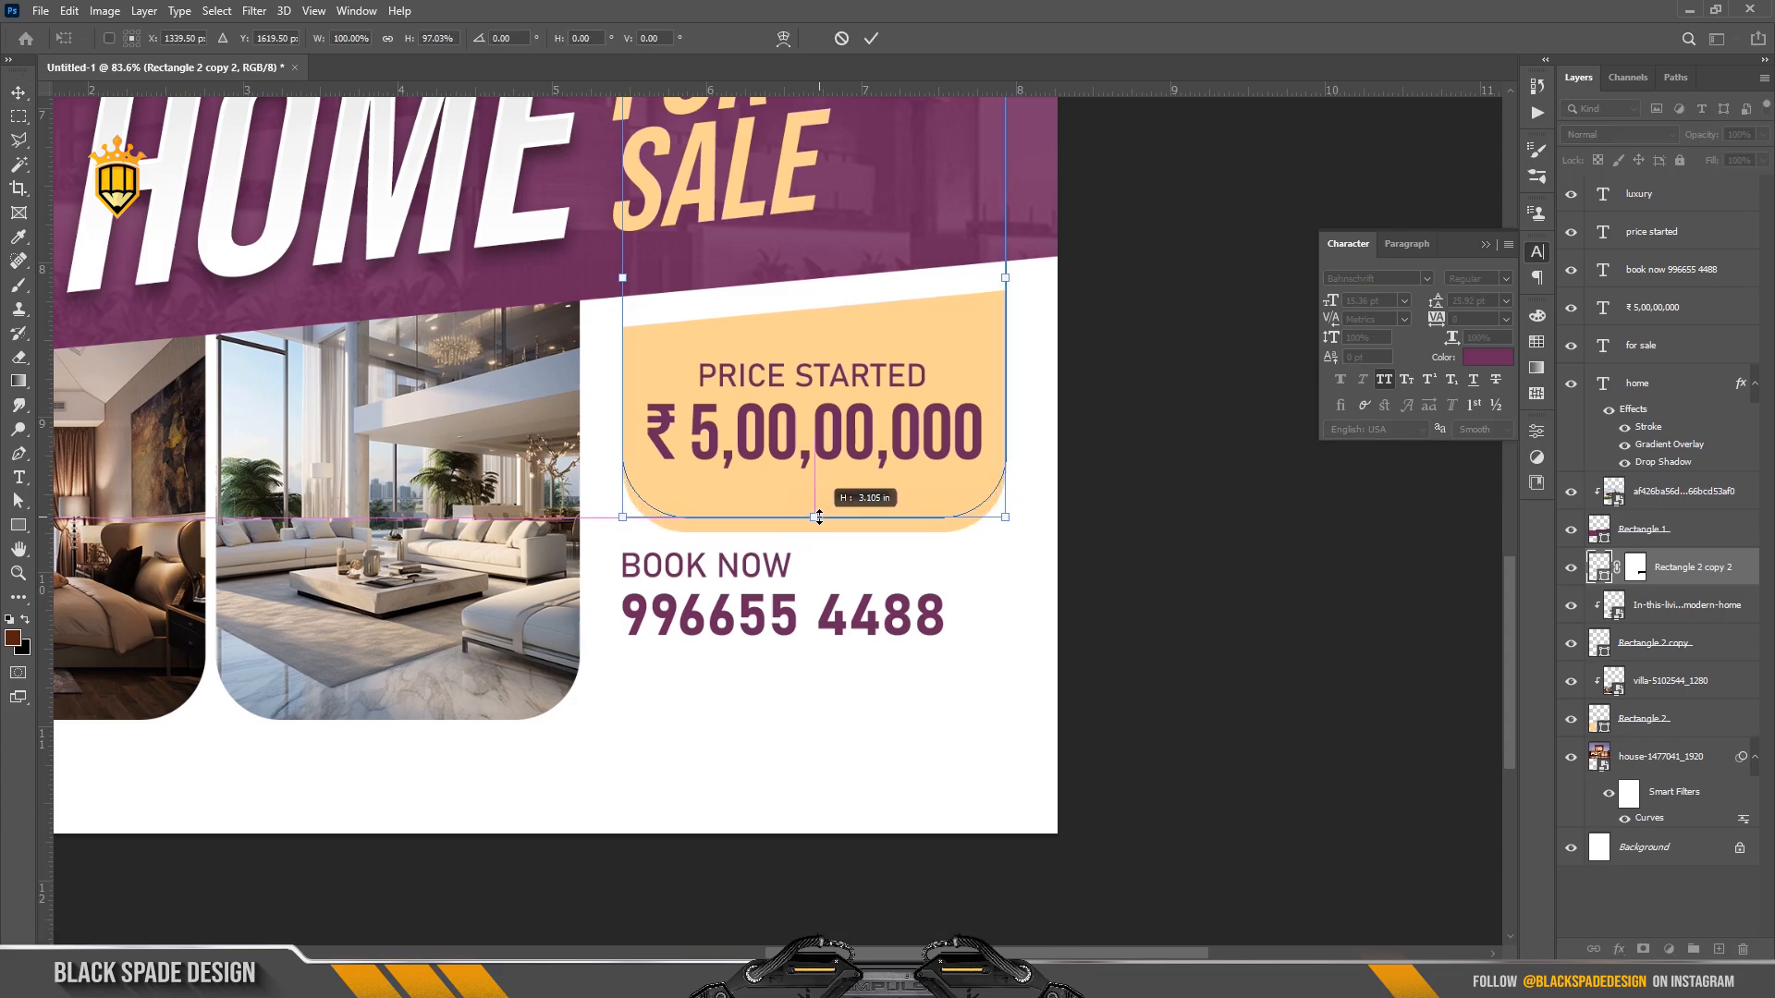
{"action": "key", "text": "Return"}
Nudge the booking text layer up closer beneath the price box.
{"action": "left_click", "coordinate": [839, 577]}
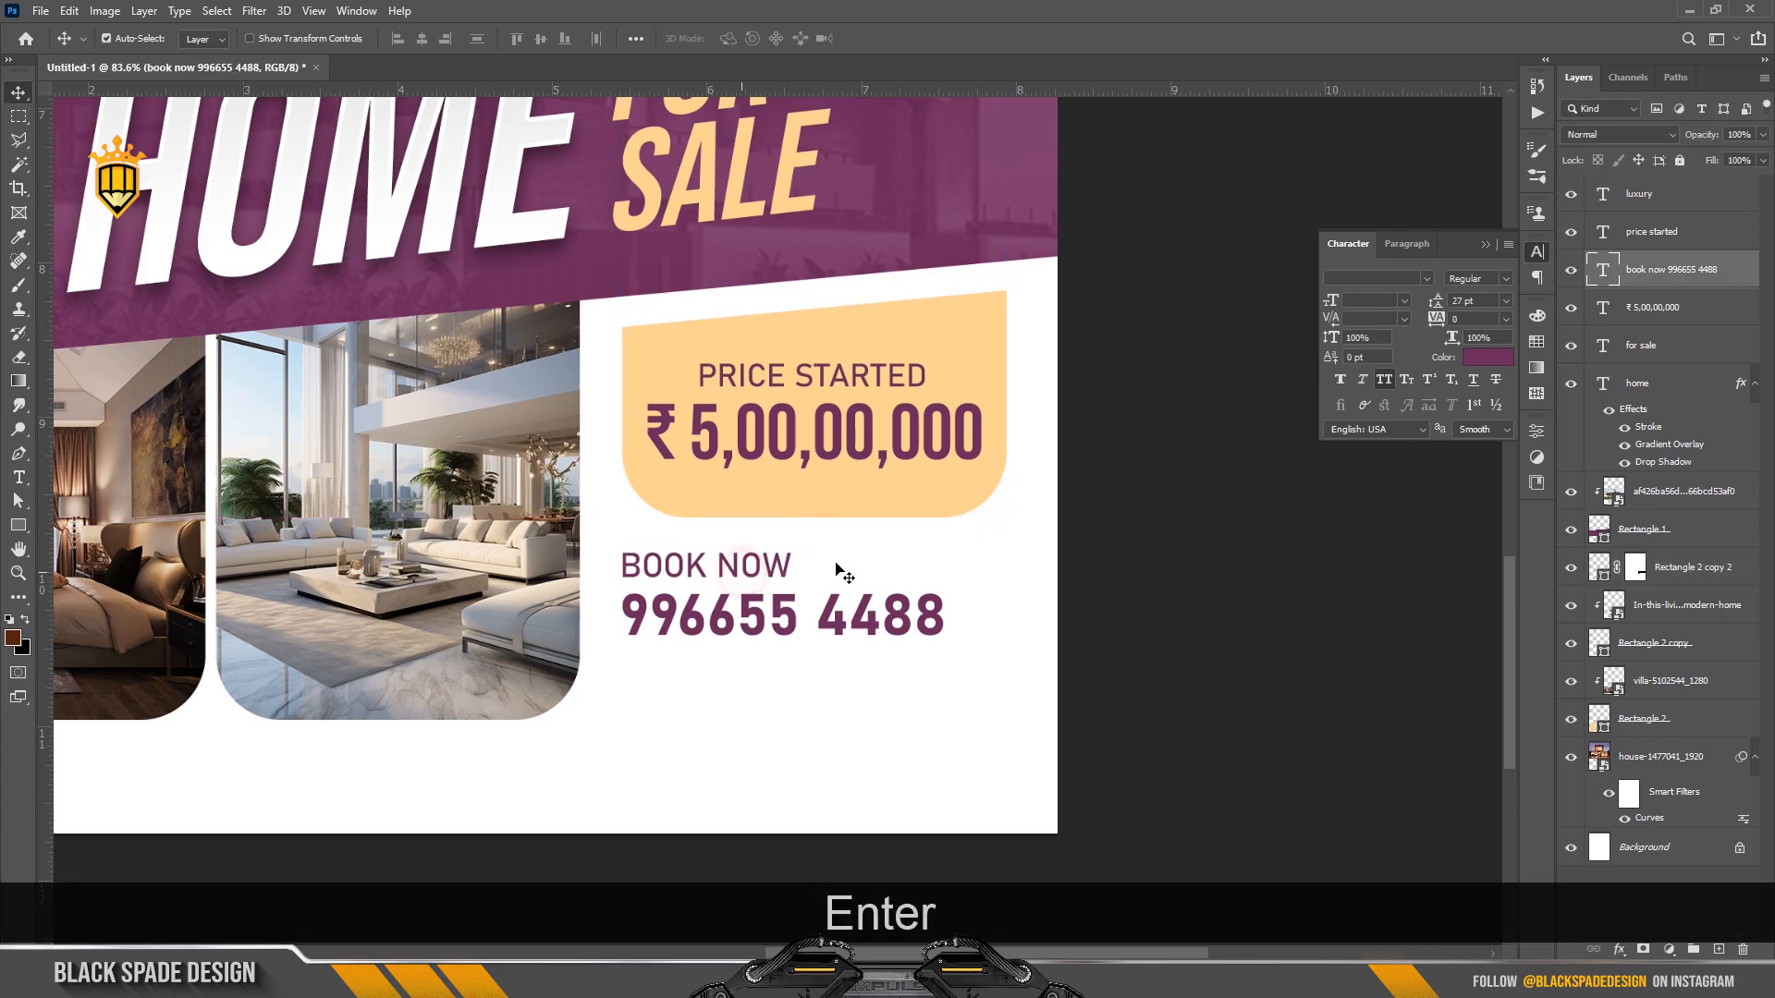
{"action": "key", "text": "ctrl"}
{"action": "left_click", "coordinate": [1651, 314], "text": "ctrl"}
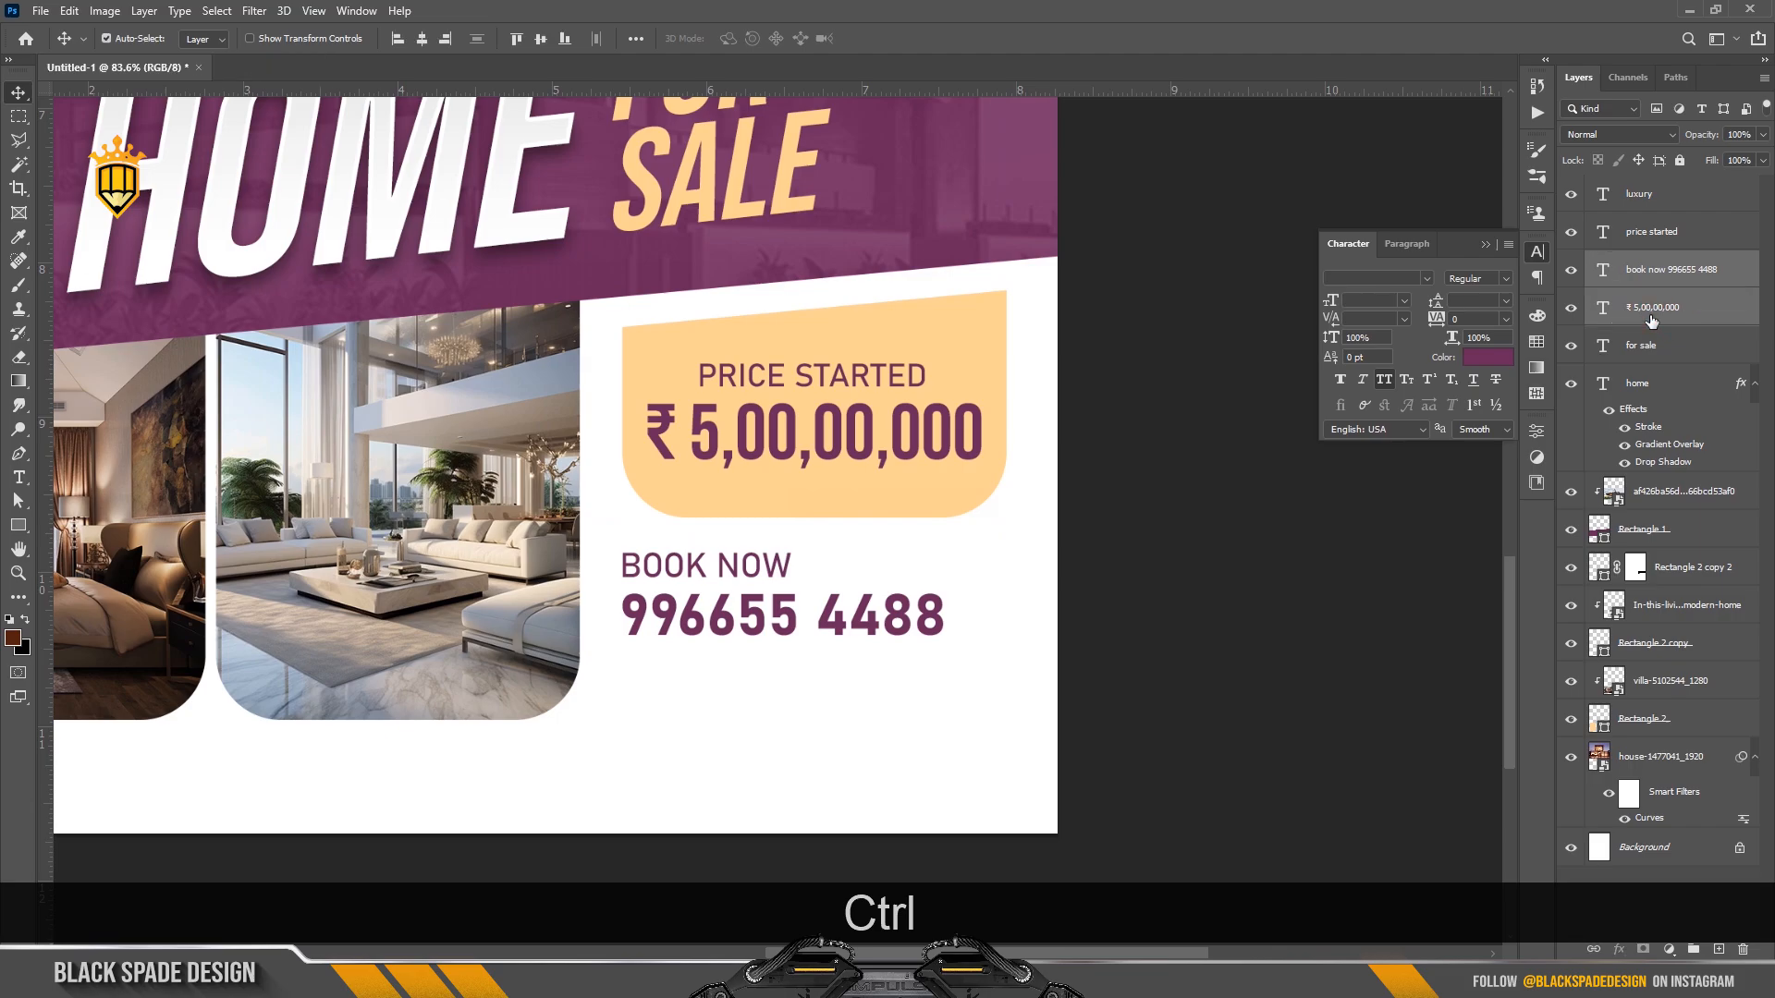
{"action": "left_click", "coordinate": [1656, 269]}
{"action": "key", "text": "Up"}
{"action": "key", "text": "Up"}
{"action": "key", "text": "Up"}
{"action": "key", "text": "Up"}
{"action": "key", "text": "Up"}
{"action": "key", "text": "Up"}
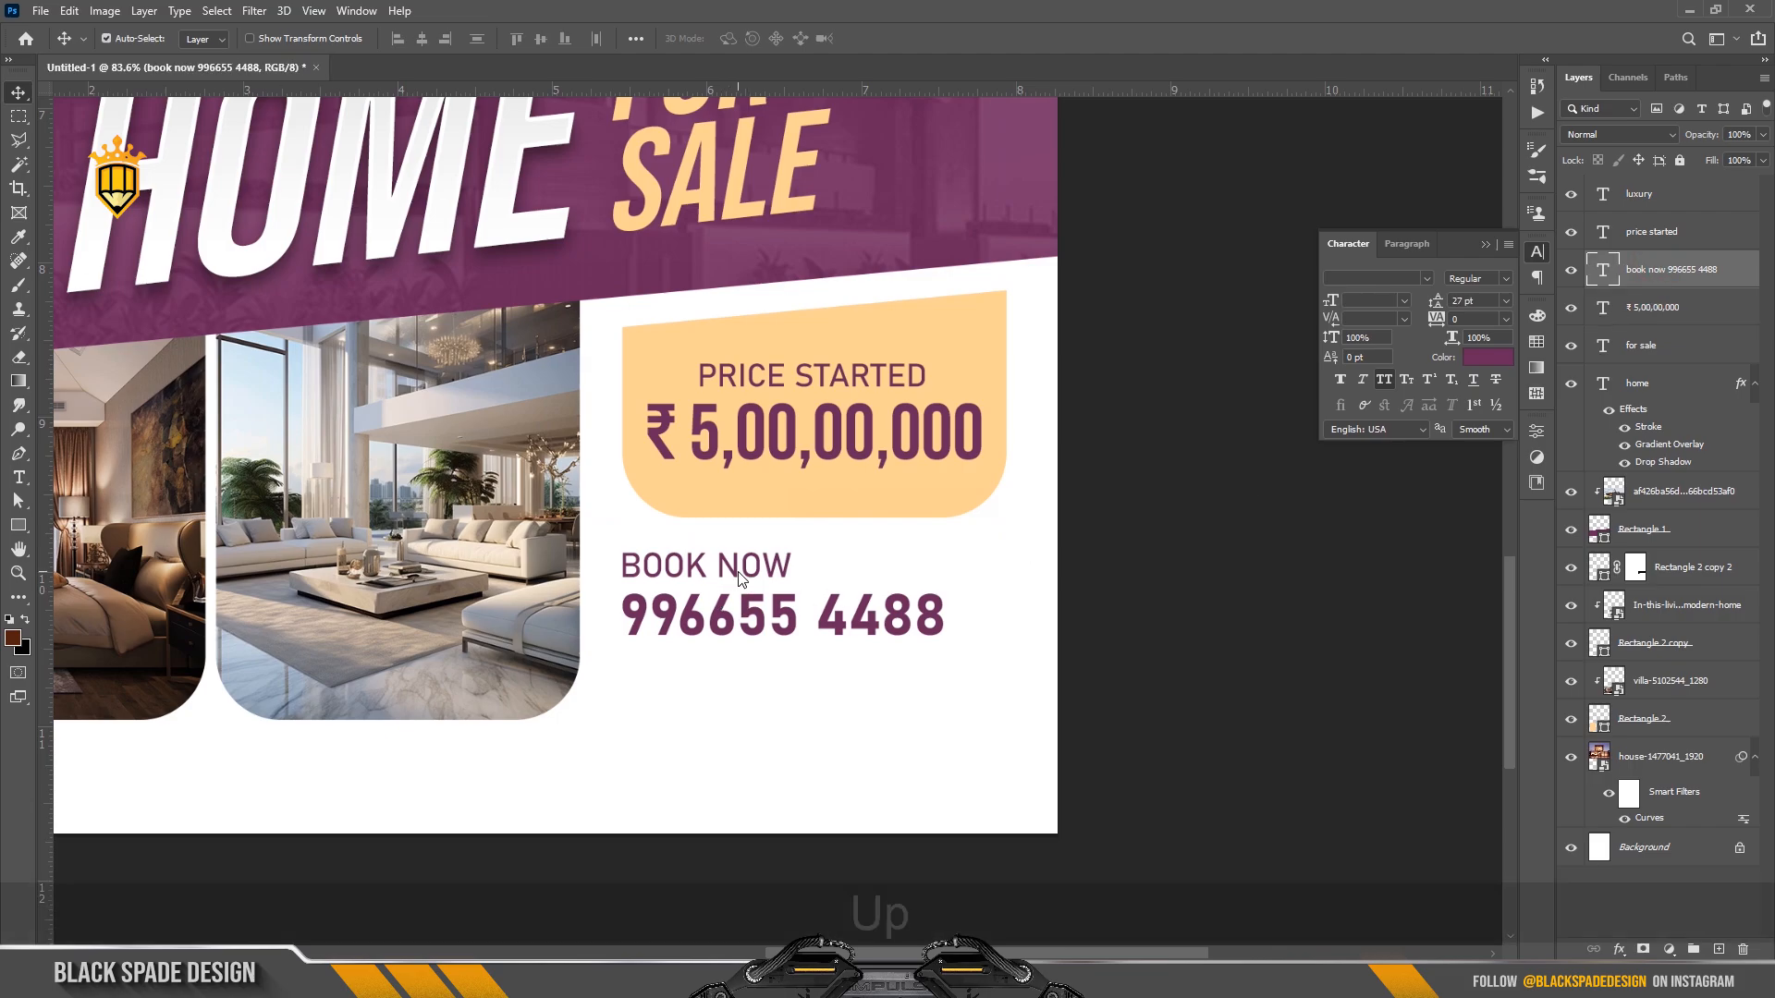
{"action": "key", "text": "Up"}
{"action": "key", "text": "Up"}
{"action": "key", "text": "Up"}
Draw a paragraph text box of placeholder text below the phone number.
{"action": "scroll", "coordinate": [756, 599], "scroll_direction": "down", "scroll_amount": 5}
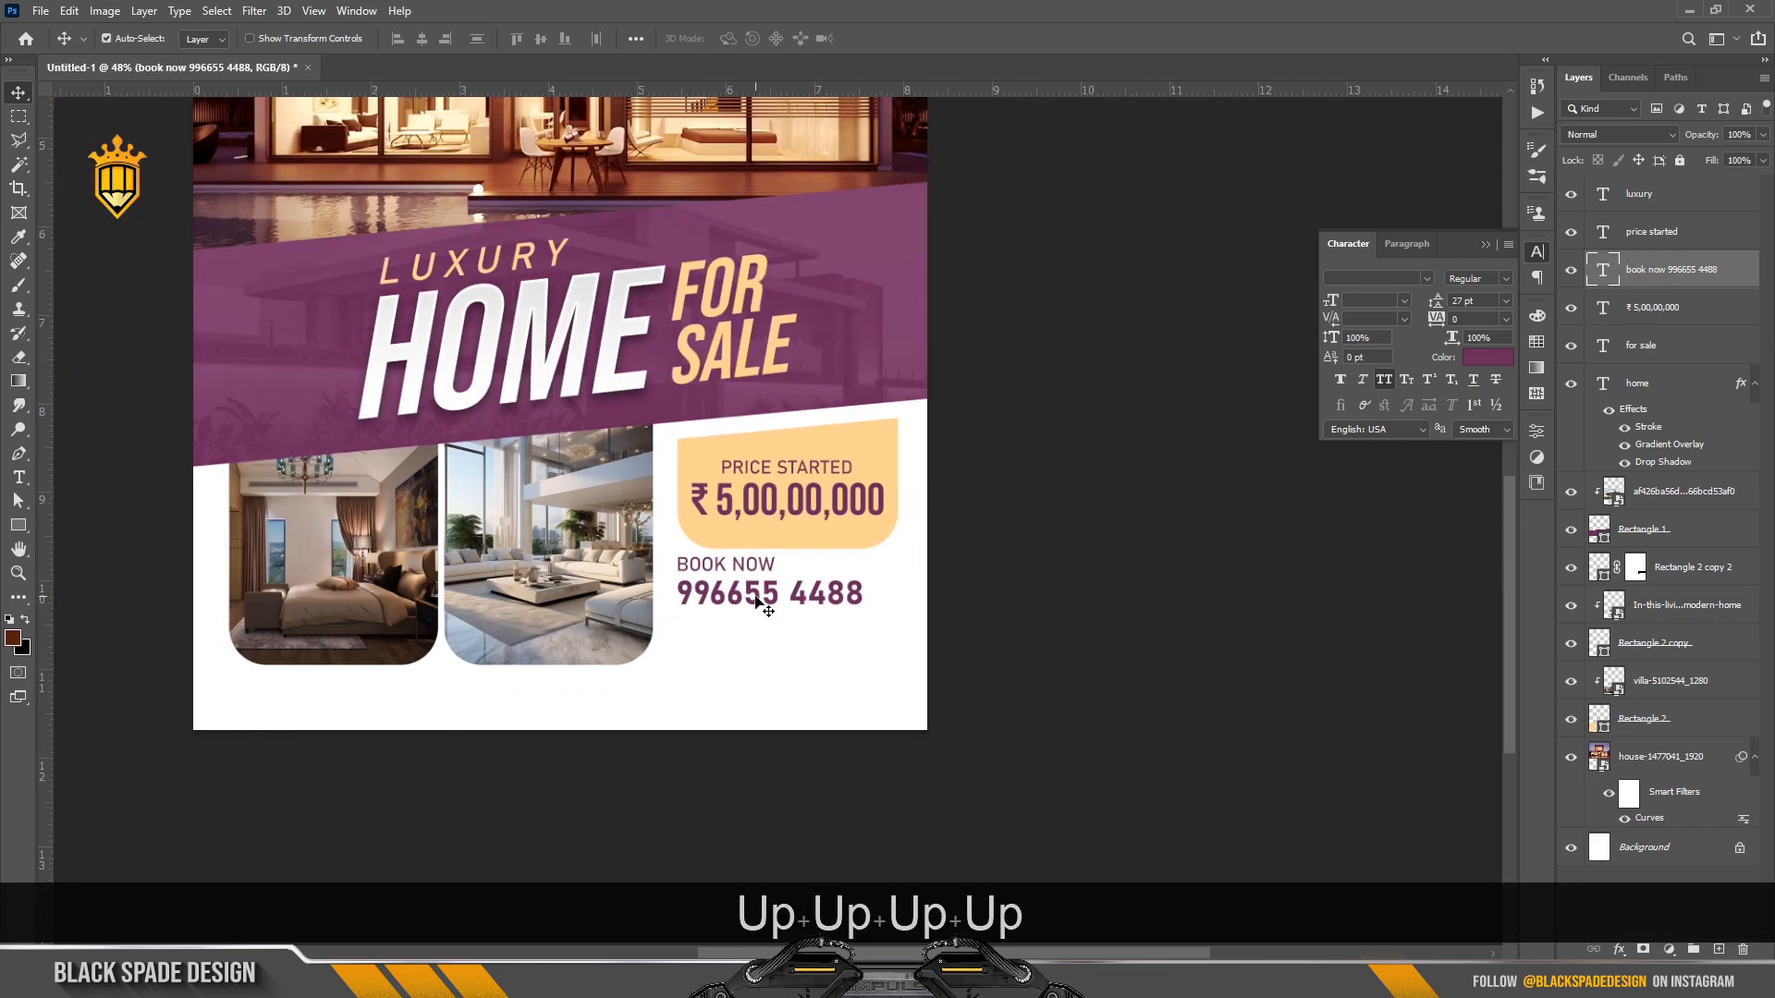
{"action": "scroll", "coordinate": [845, 599], "scroll_direction": "down", "scroll_amount": 2}
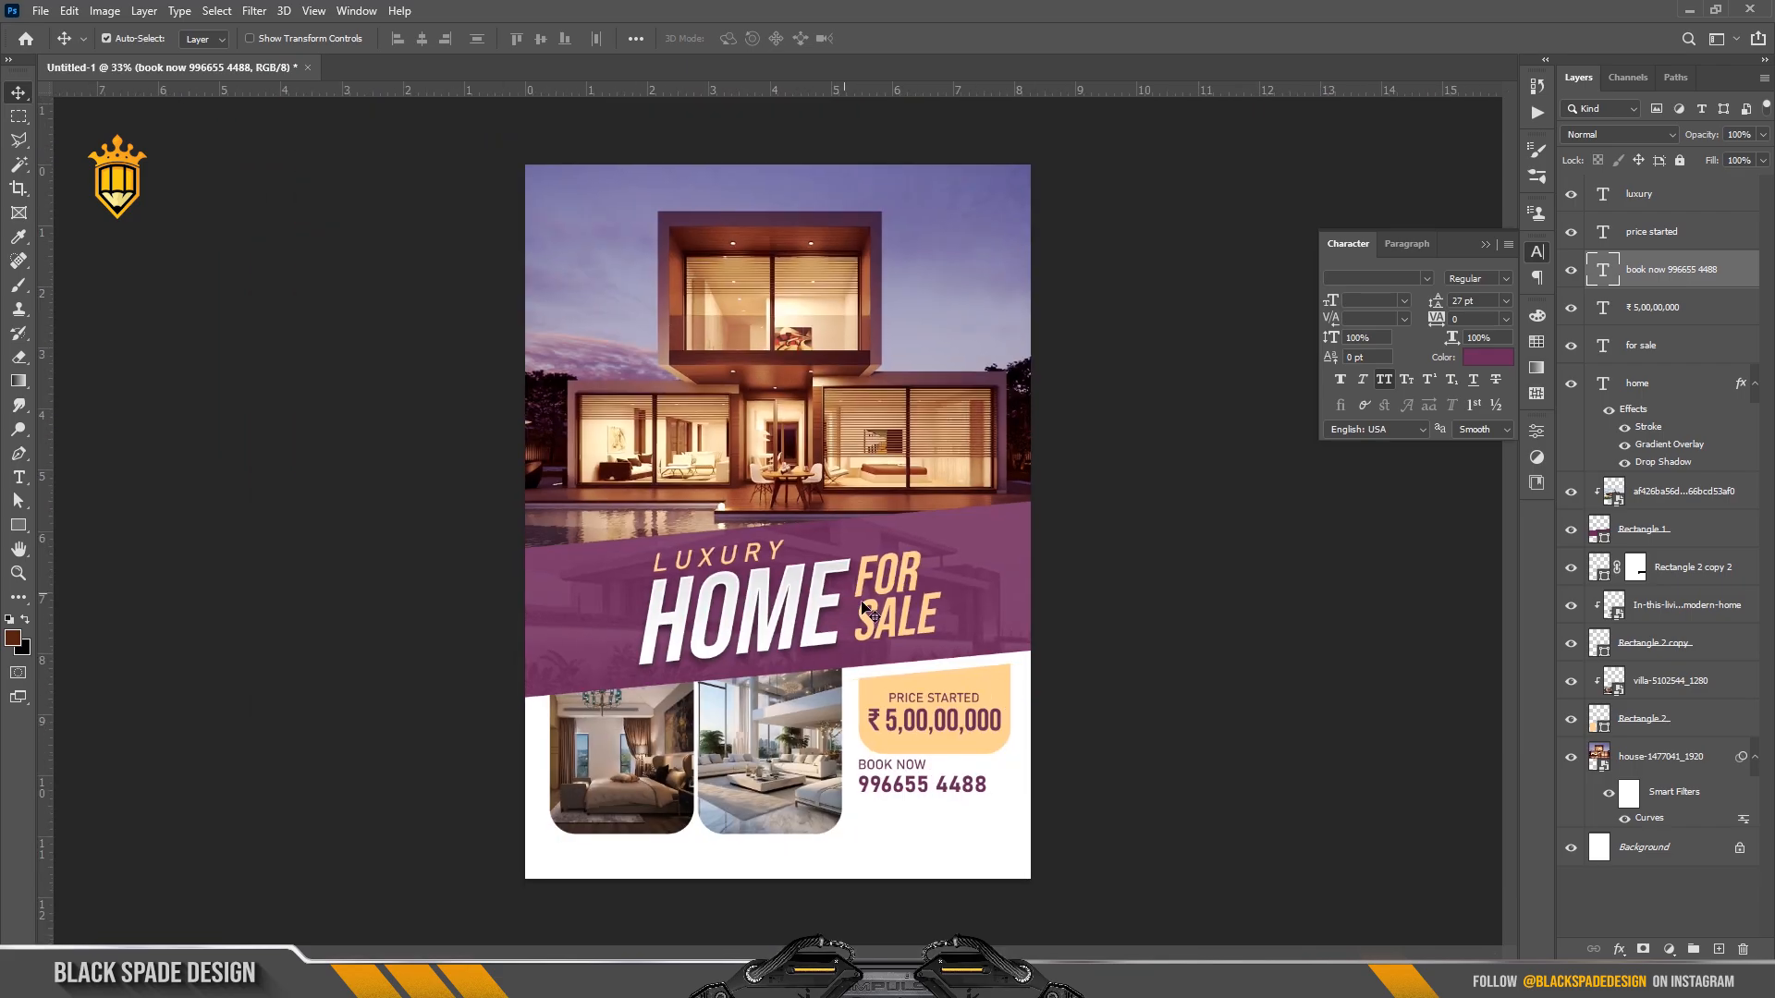
{"action": "scroll", "coordinate": [945, 631], "scroll_direction": "up", "scroll_amount": 2}
{"action": "key", "text": "space"}
{"action": "left_click_drag", "start_coordinate": [836, 637], "coordinate": [836, 547]}
{"action": "scroll", "coordinate": [913, 616], "scroll_direction": "down", "scroll_amount": 1}
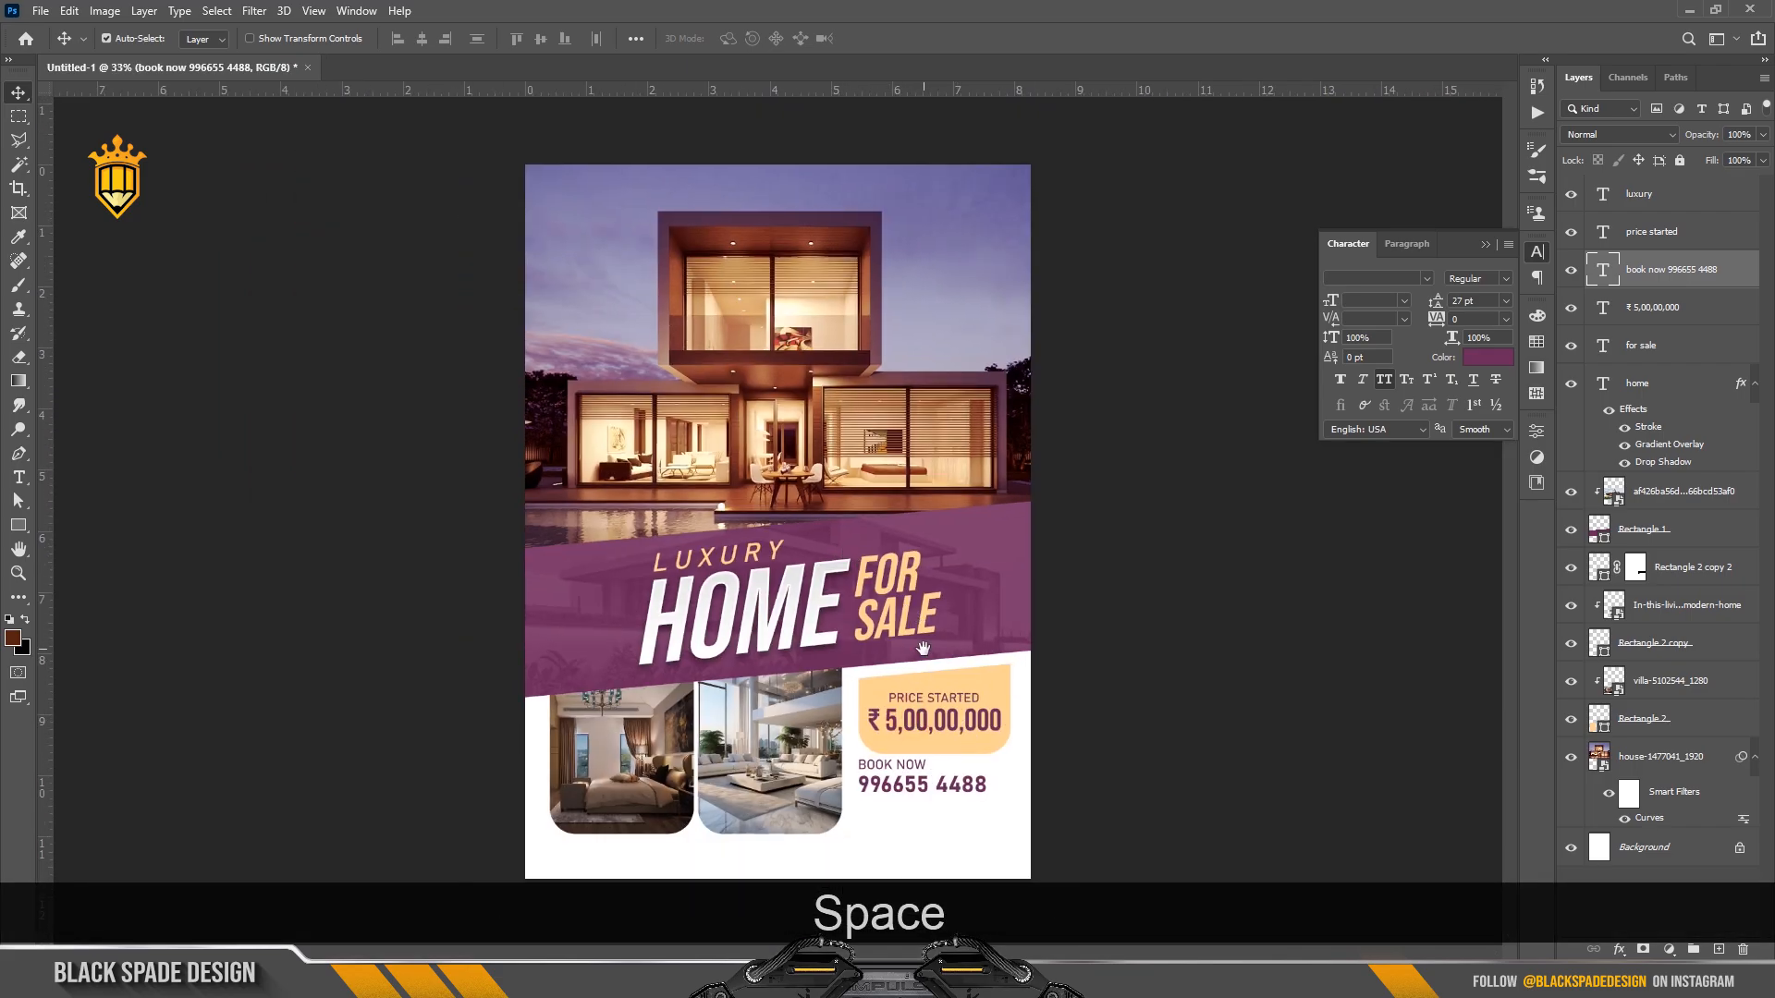
{"action": "scroll", "coordinate": [945, 788], "scroll_direction": "up", "scroll_amount": 3}
{"action": "key", "text": "space"}
{"action": "left_click_drag", "start_coordinate": [943, 800], "coordinate": [943, 582]}
{"action": "scroll", "coordinate": [915, 688], "scroll_direction": "up", "scroll_amount": 2}
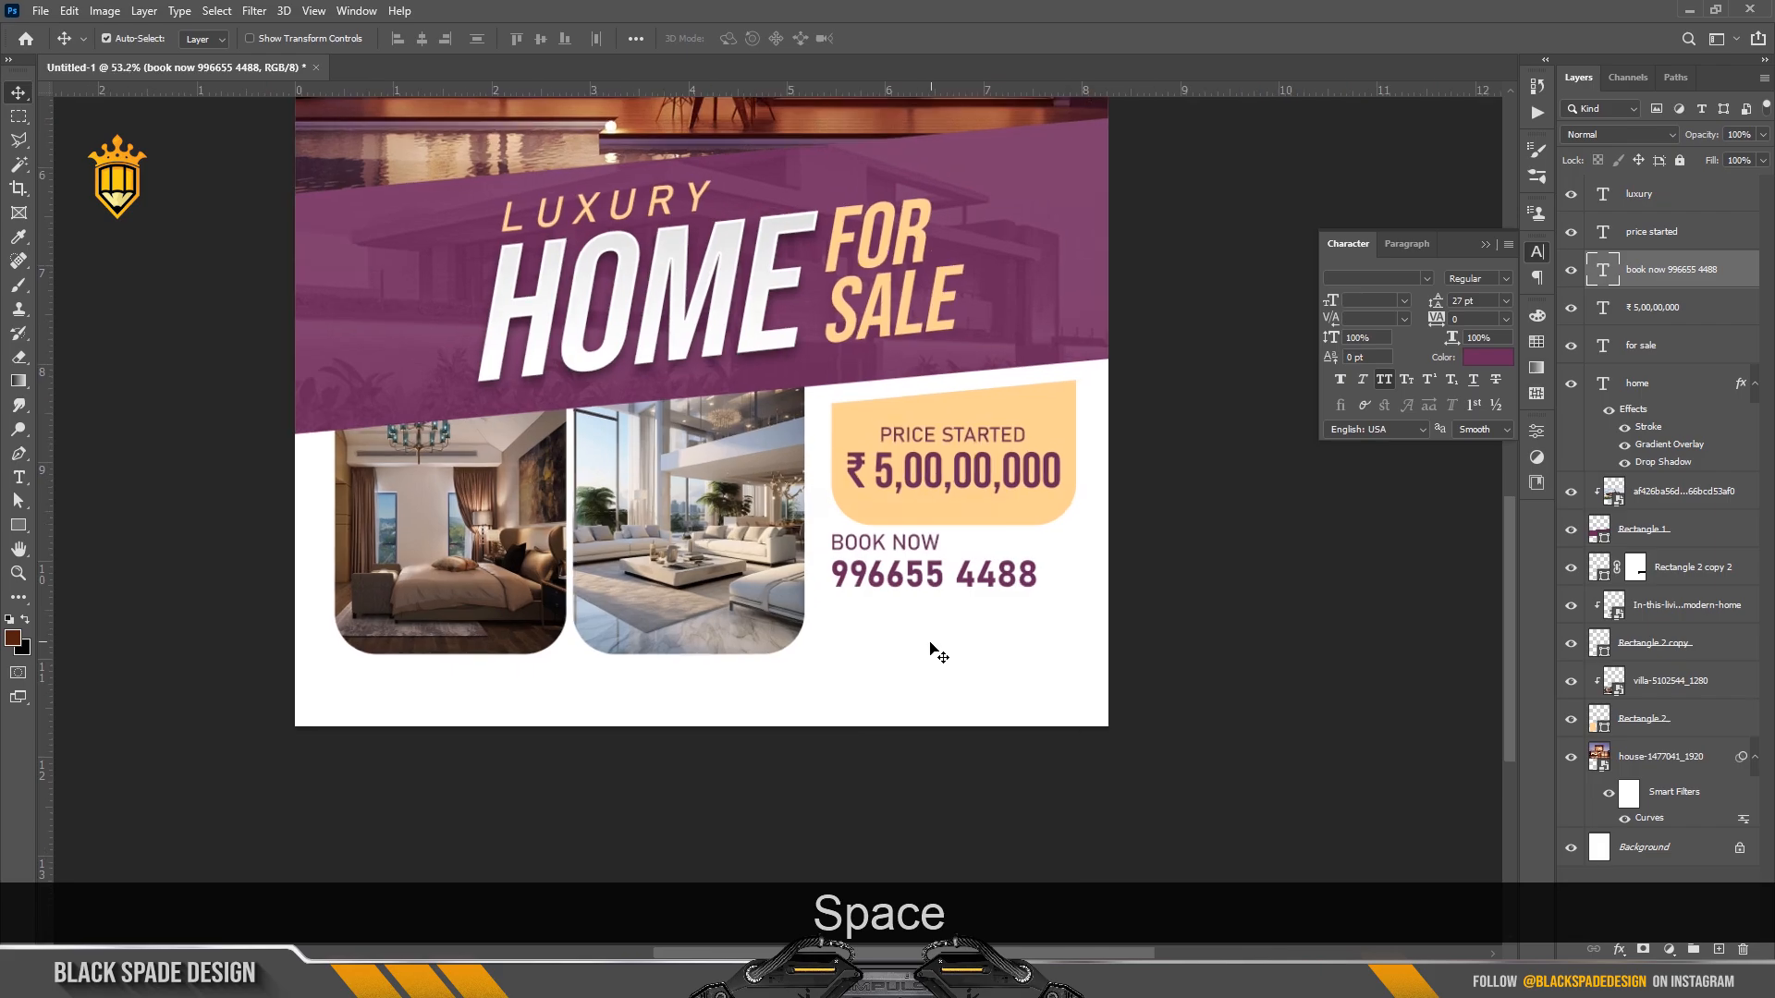
{"action": "key", "text": "t"}
{"action": "left_click_drag", "start_coordinate": [832, 604], "coordinate": [1047, 653]}
Set the placeholder paragraph to Arial with Auto leading and commit it.
{"action": "scroll", "coordinate": [979, 657], "scroll_direction": "up", "scroll_amount": 1}
{"action": "left_click", "coordinate": [1506, 301]}
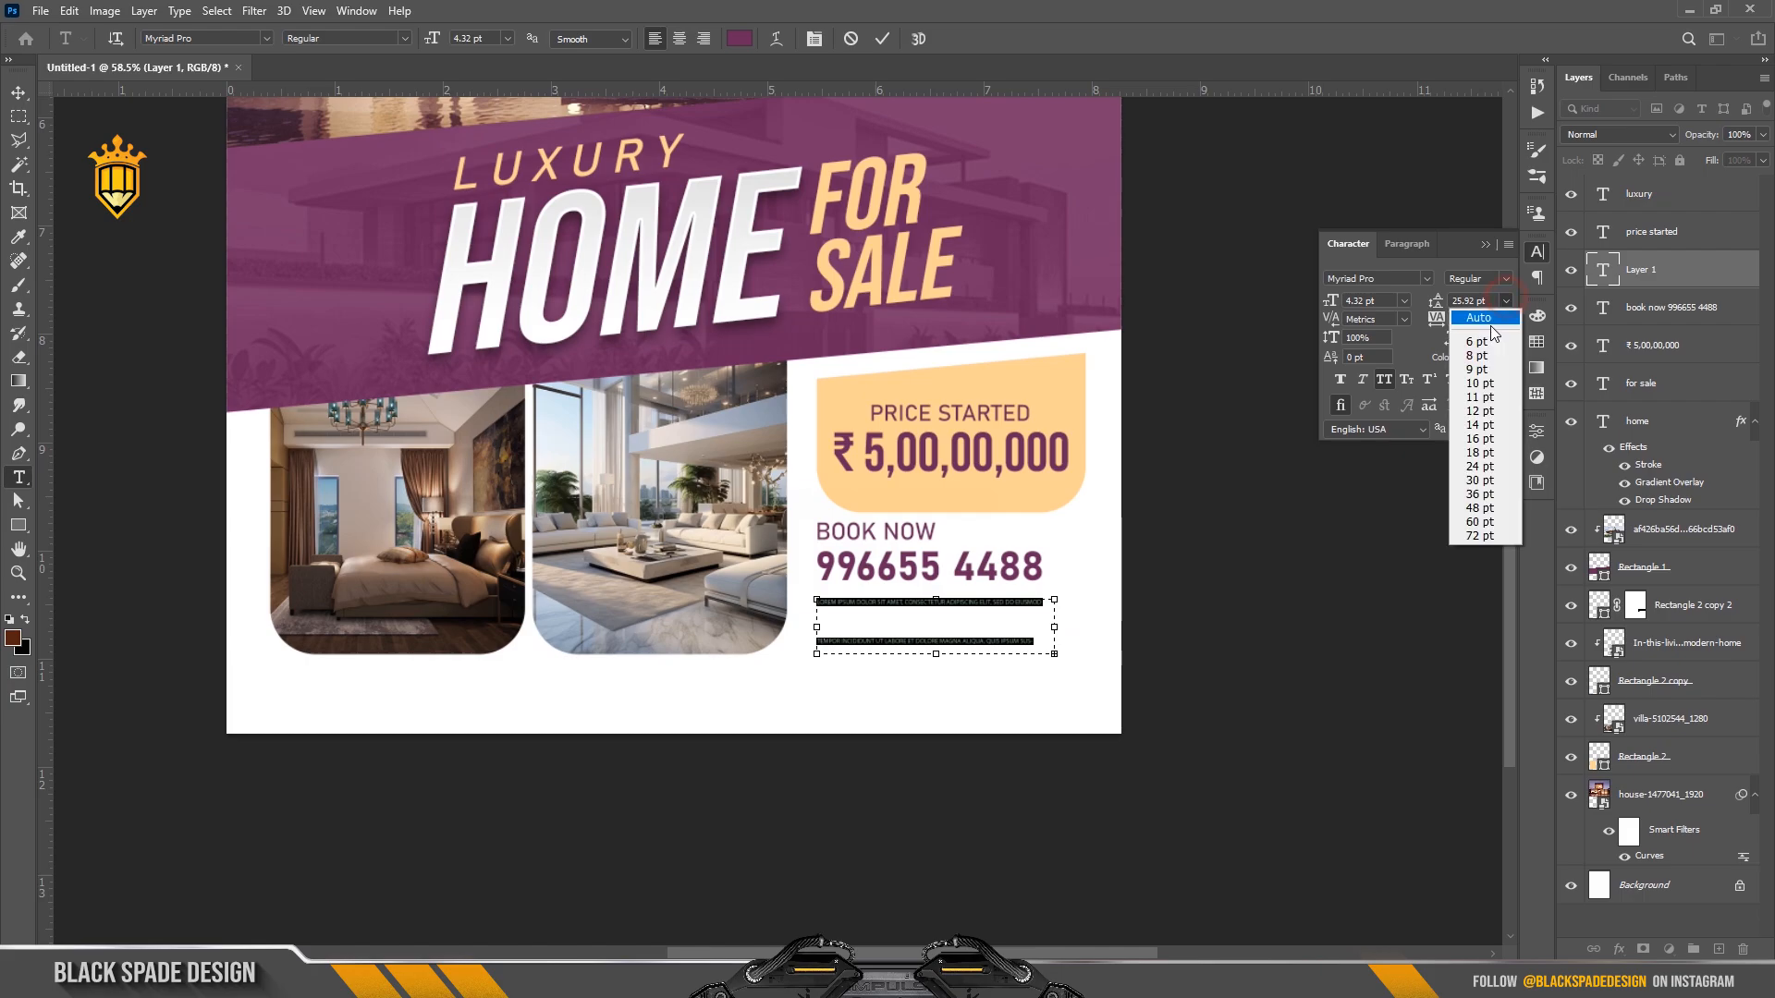
{"action": "left_click", "coordinate": [1488, 322]}
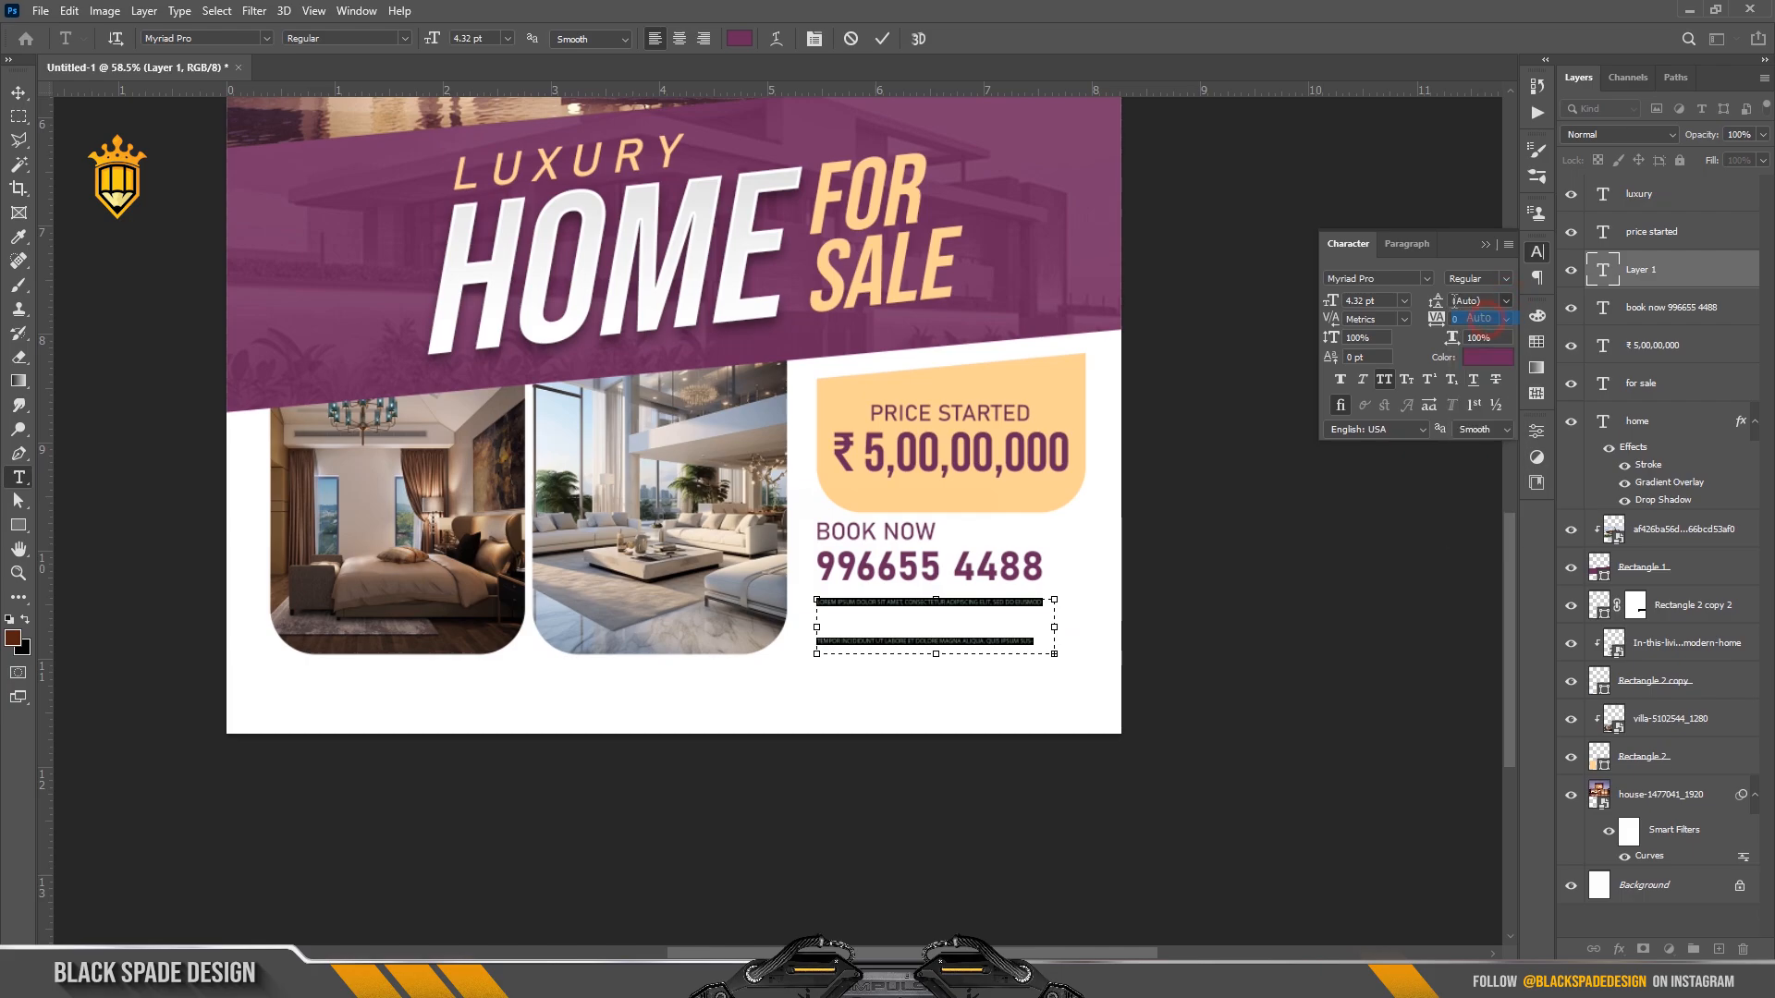
{"action": "left_click", "coordinate": [1426, 281]}
{"action": "scroll", "coordinate": [1458, 388], "scroll_direction": "up", "scroll_amount": 3}
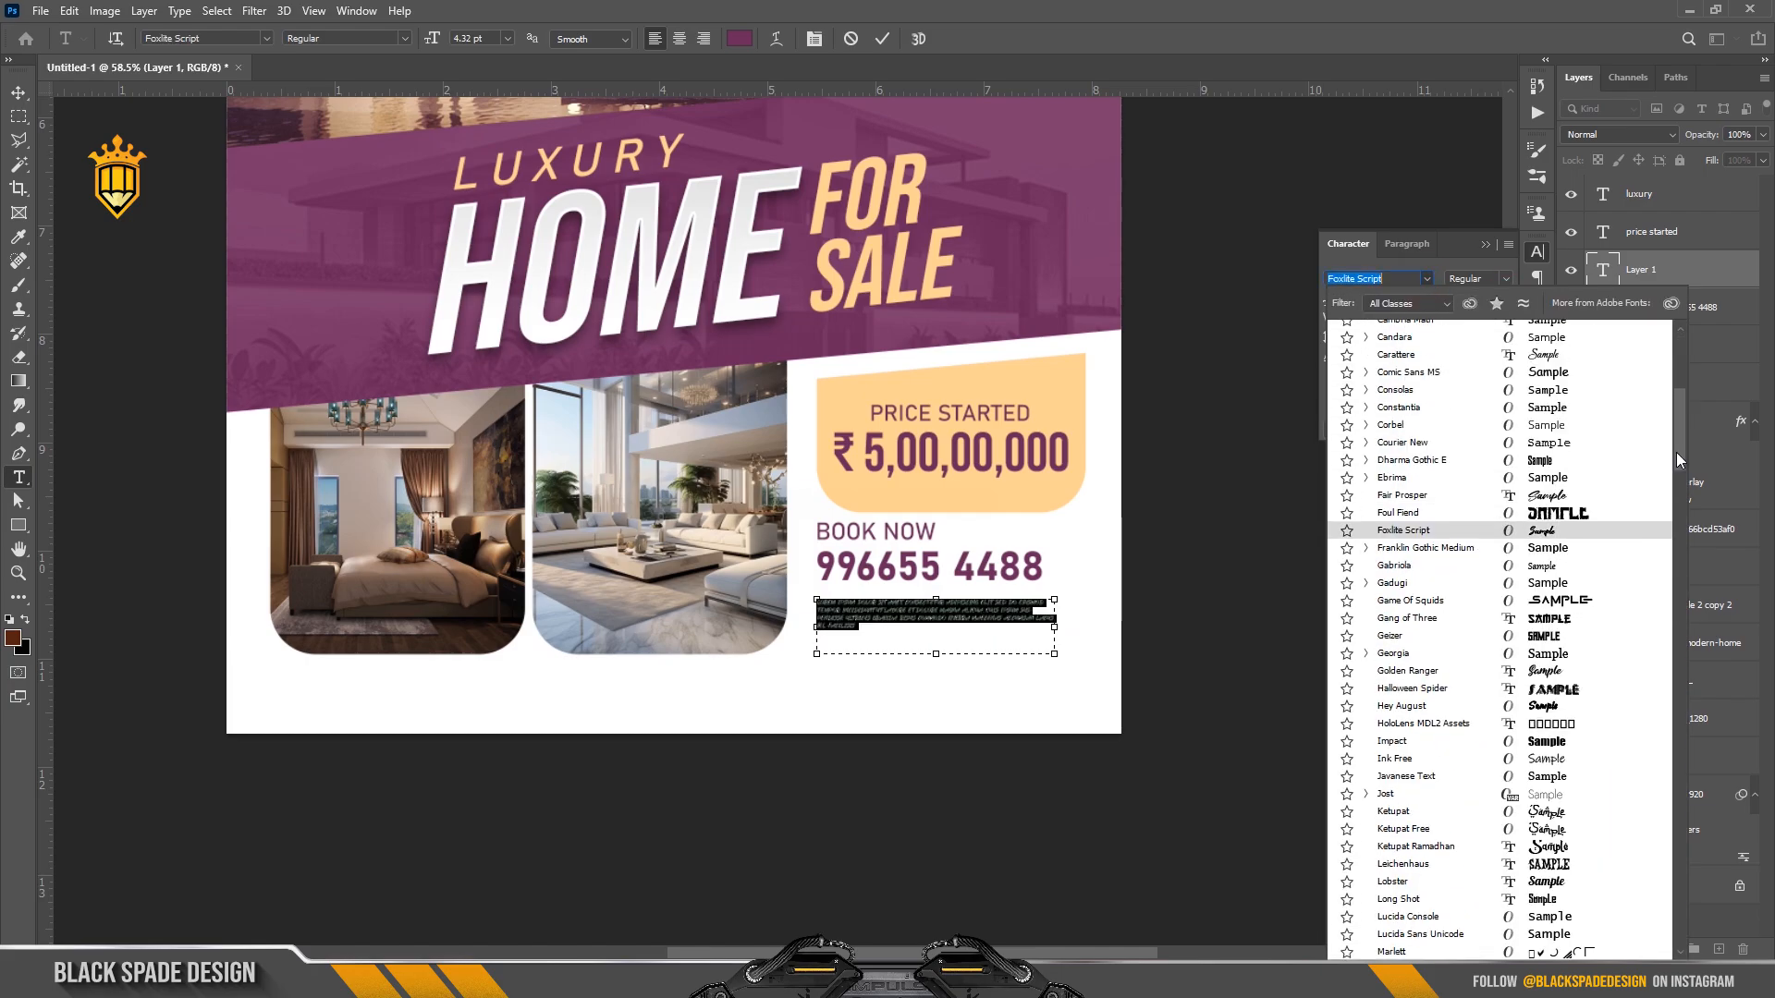
{"action": "left_click_drag", "start_coordinate": [1678, 452], "coordinate": [1680, 363]}
{"action": "left_click", "coordinate": [1411, 368]}
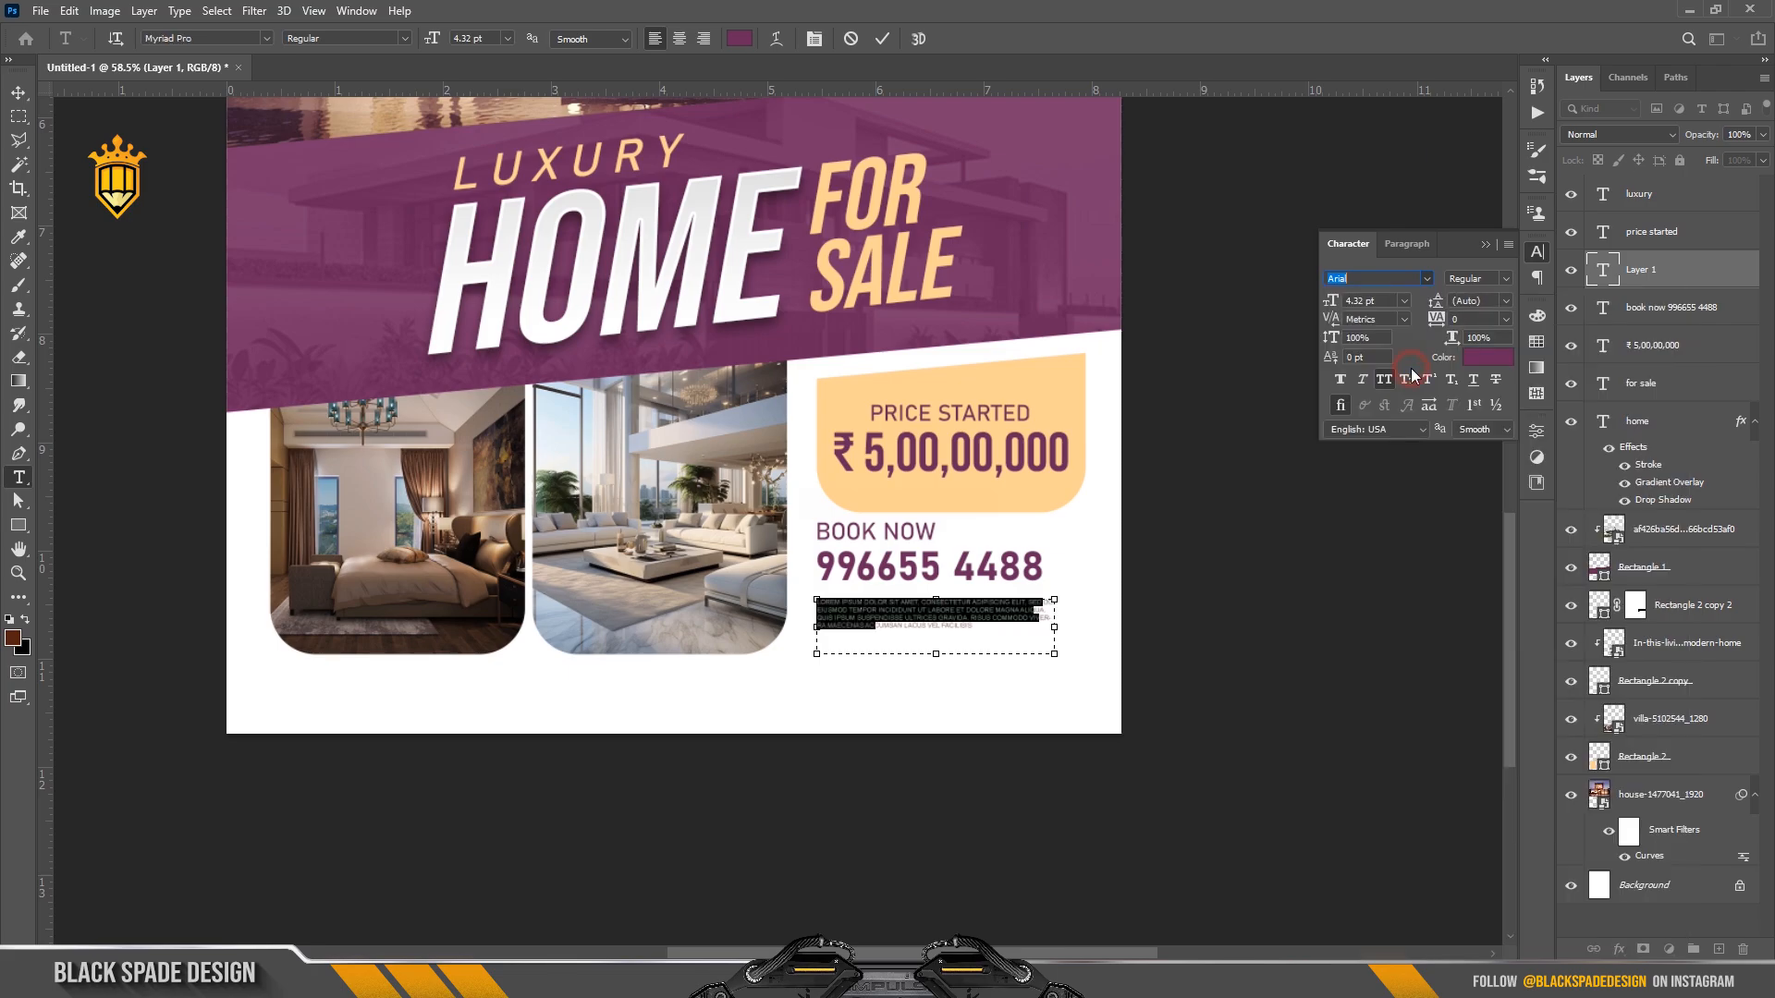
{"action": "left_click", "coordinate": [1384, 380]}
{"action": "left_click", "coordinate": [1385, 383]}
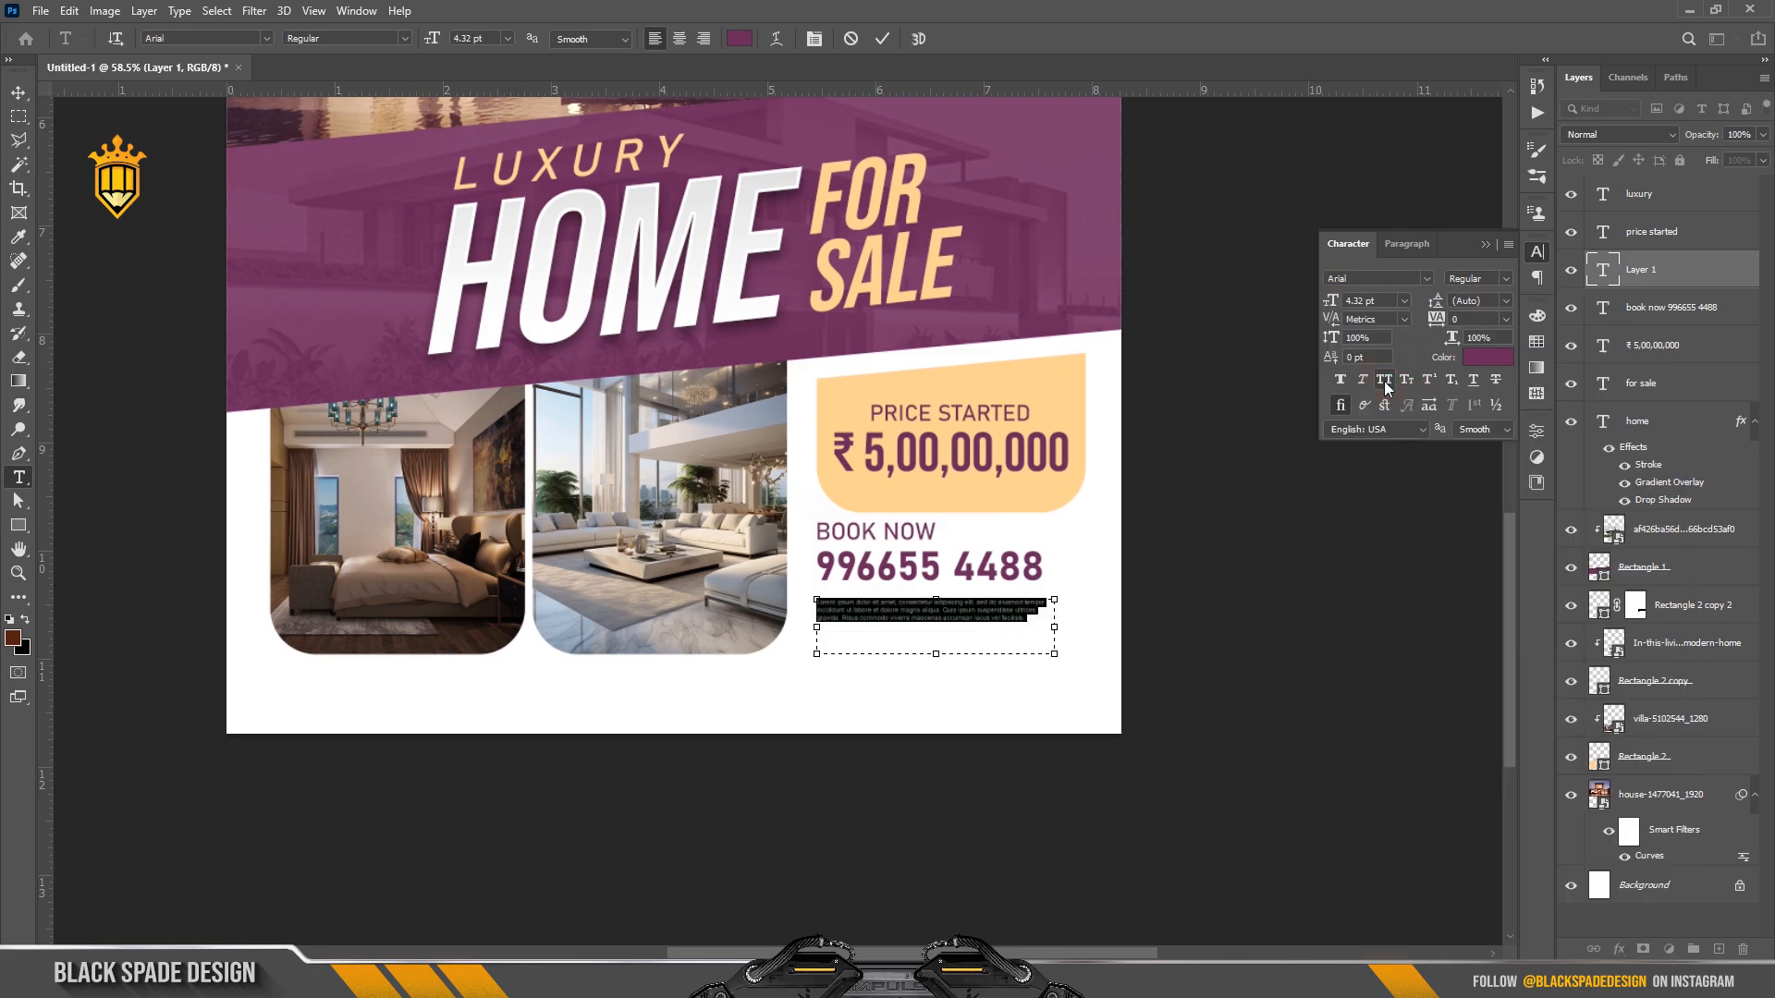
{"action": "left_click", "coordinate": [880, 39]}
Nudge the paragraph up and slightly right beneath the phone number.
{"action": "scroll", "coordinate": [920, 647], "scroll_direction": "up", "scroll_amount": 3}
{"action": "key", "text": "v"}
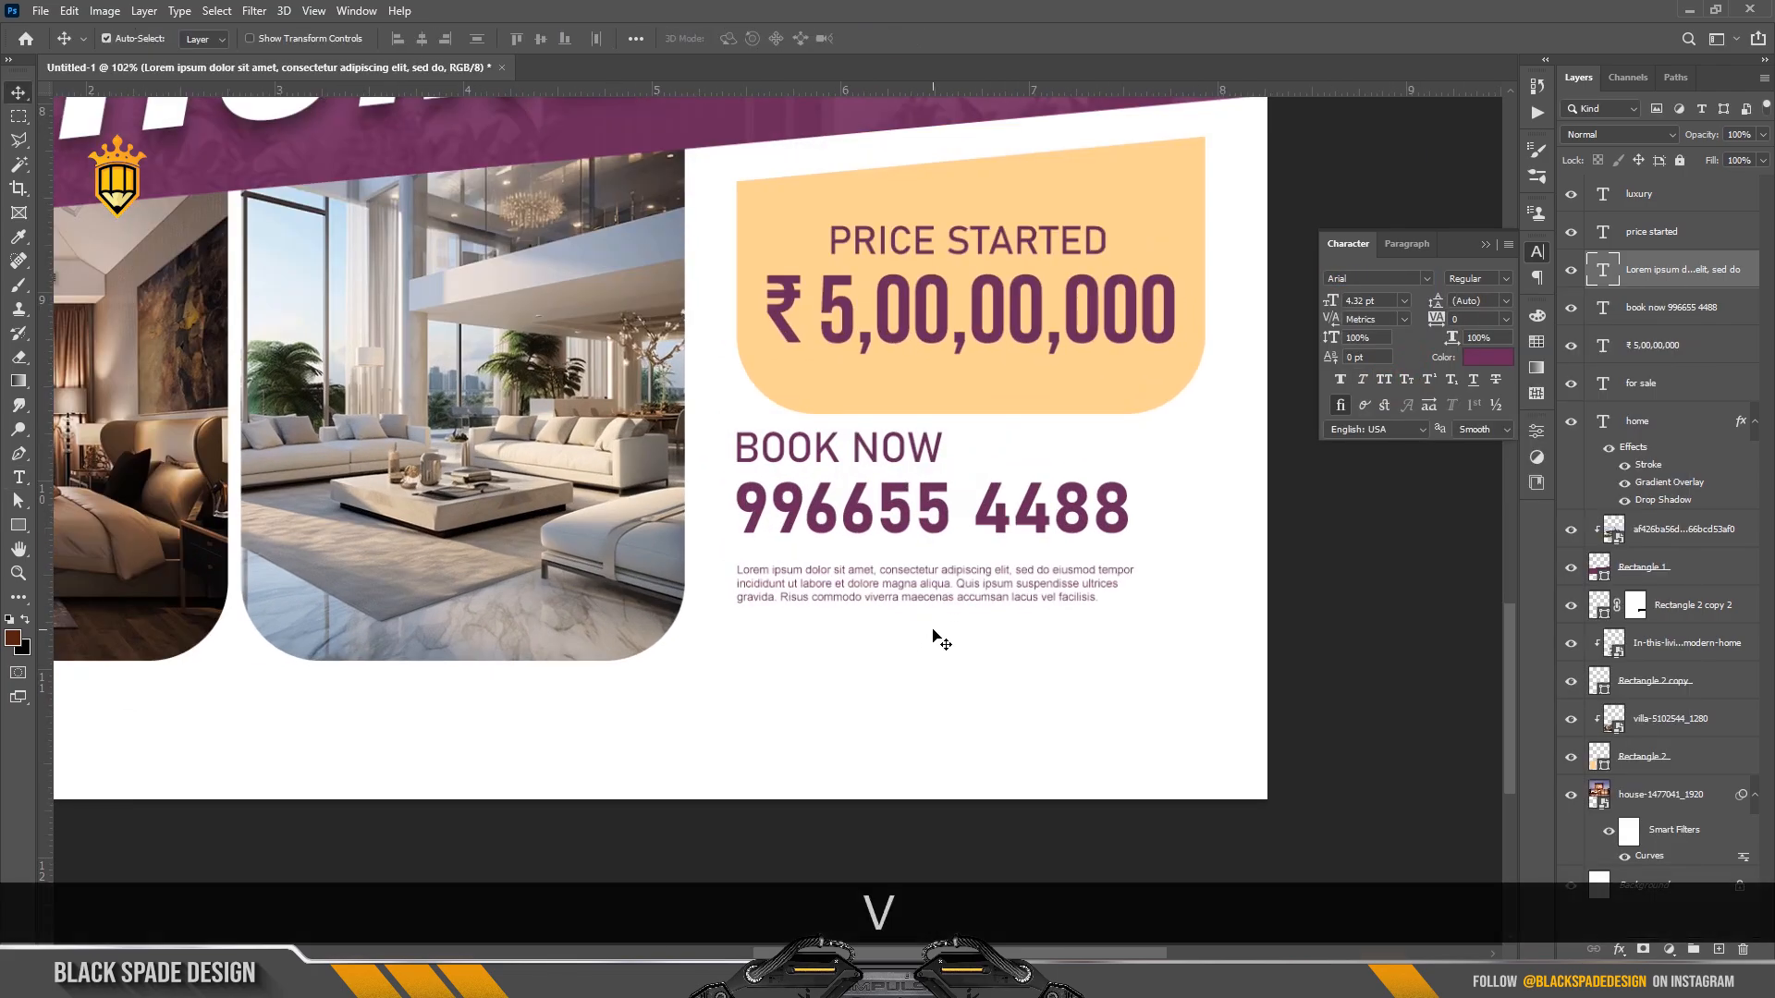
{"action": "key", "text": "Up"}
{"action": "key", "text": "Right"}
{"action": "key", "text": "Up"}
{"action": "key", "text": "Up"}
{"action": "key", "text": "Up"}
{"action": "key", "text": "Up"}
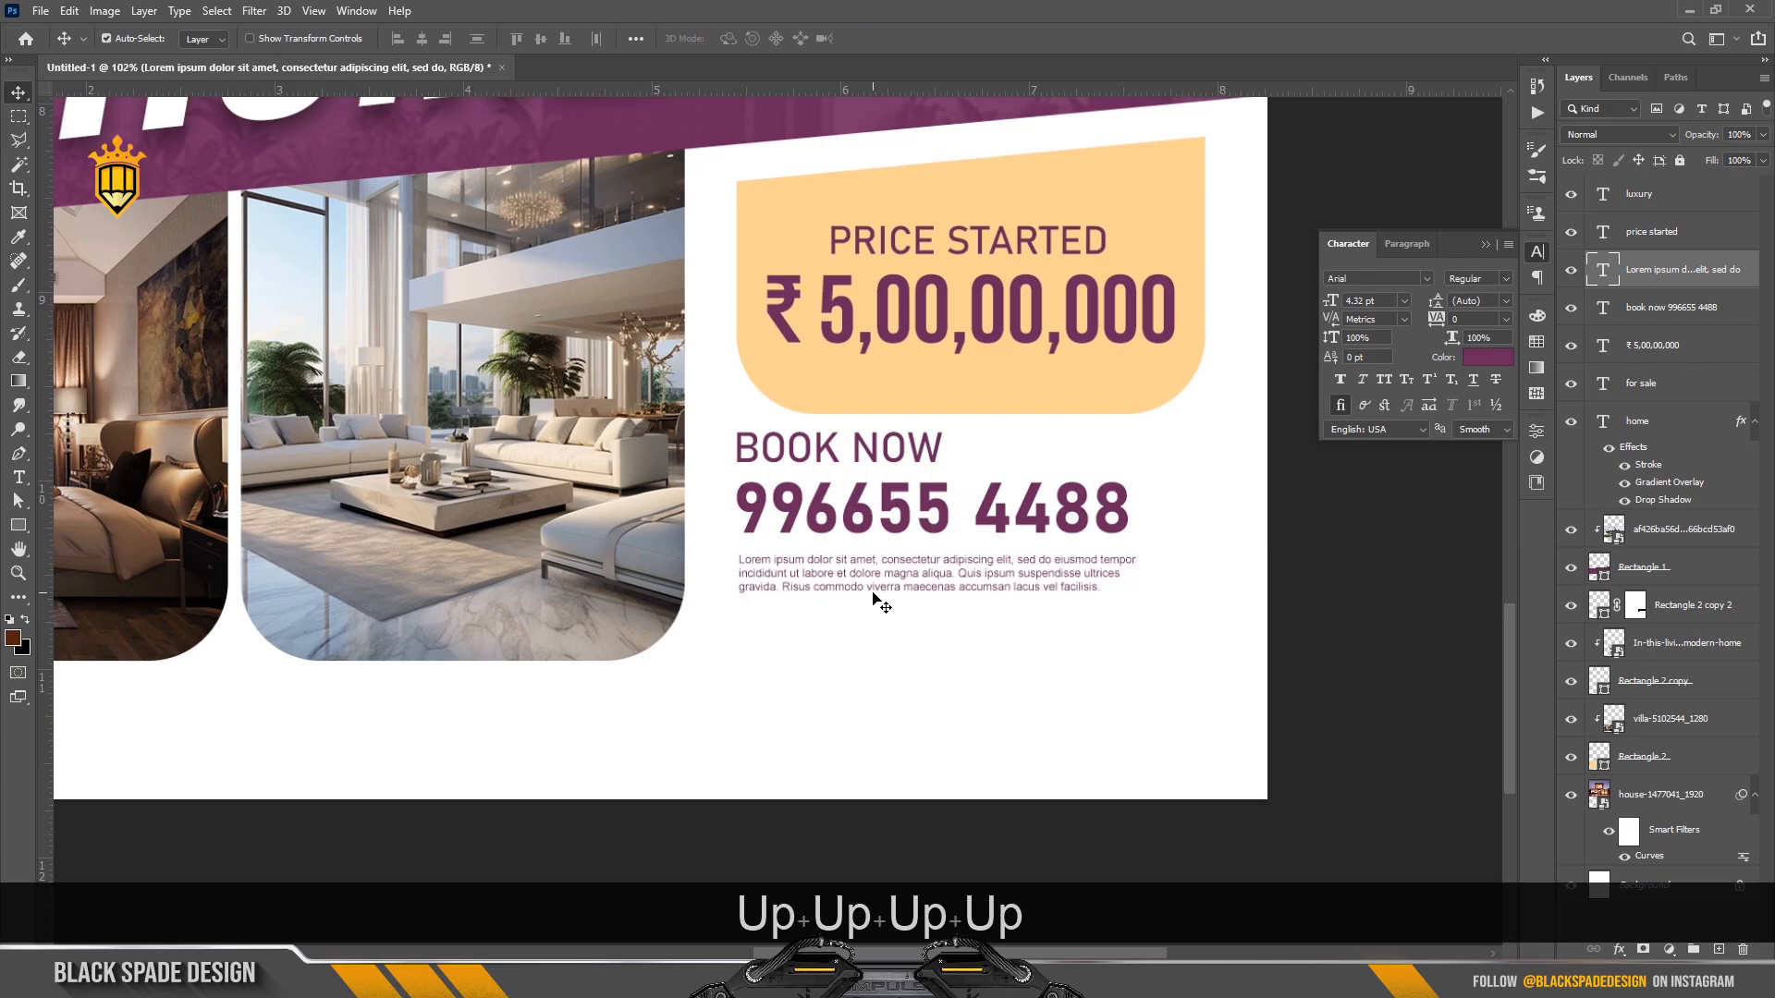
{"action": "key", "text": "Up"}
{"action": "key", "text": "Up"}
{"action": "key", "text": "Up"}
{"action": "key", "text": "Up"}
{"action": "key", "text": "Up"}
{"action": "key", "text": "Up"}
Open social-media-6734382_1280.png from the Womens day folder in Photoshop.
{"action": "scroll", "coordinate": [878, 601], "scroll_direction": "down", "scroll_amount": 3}
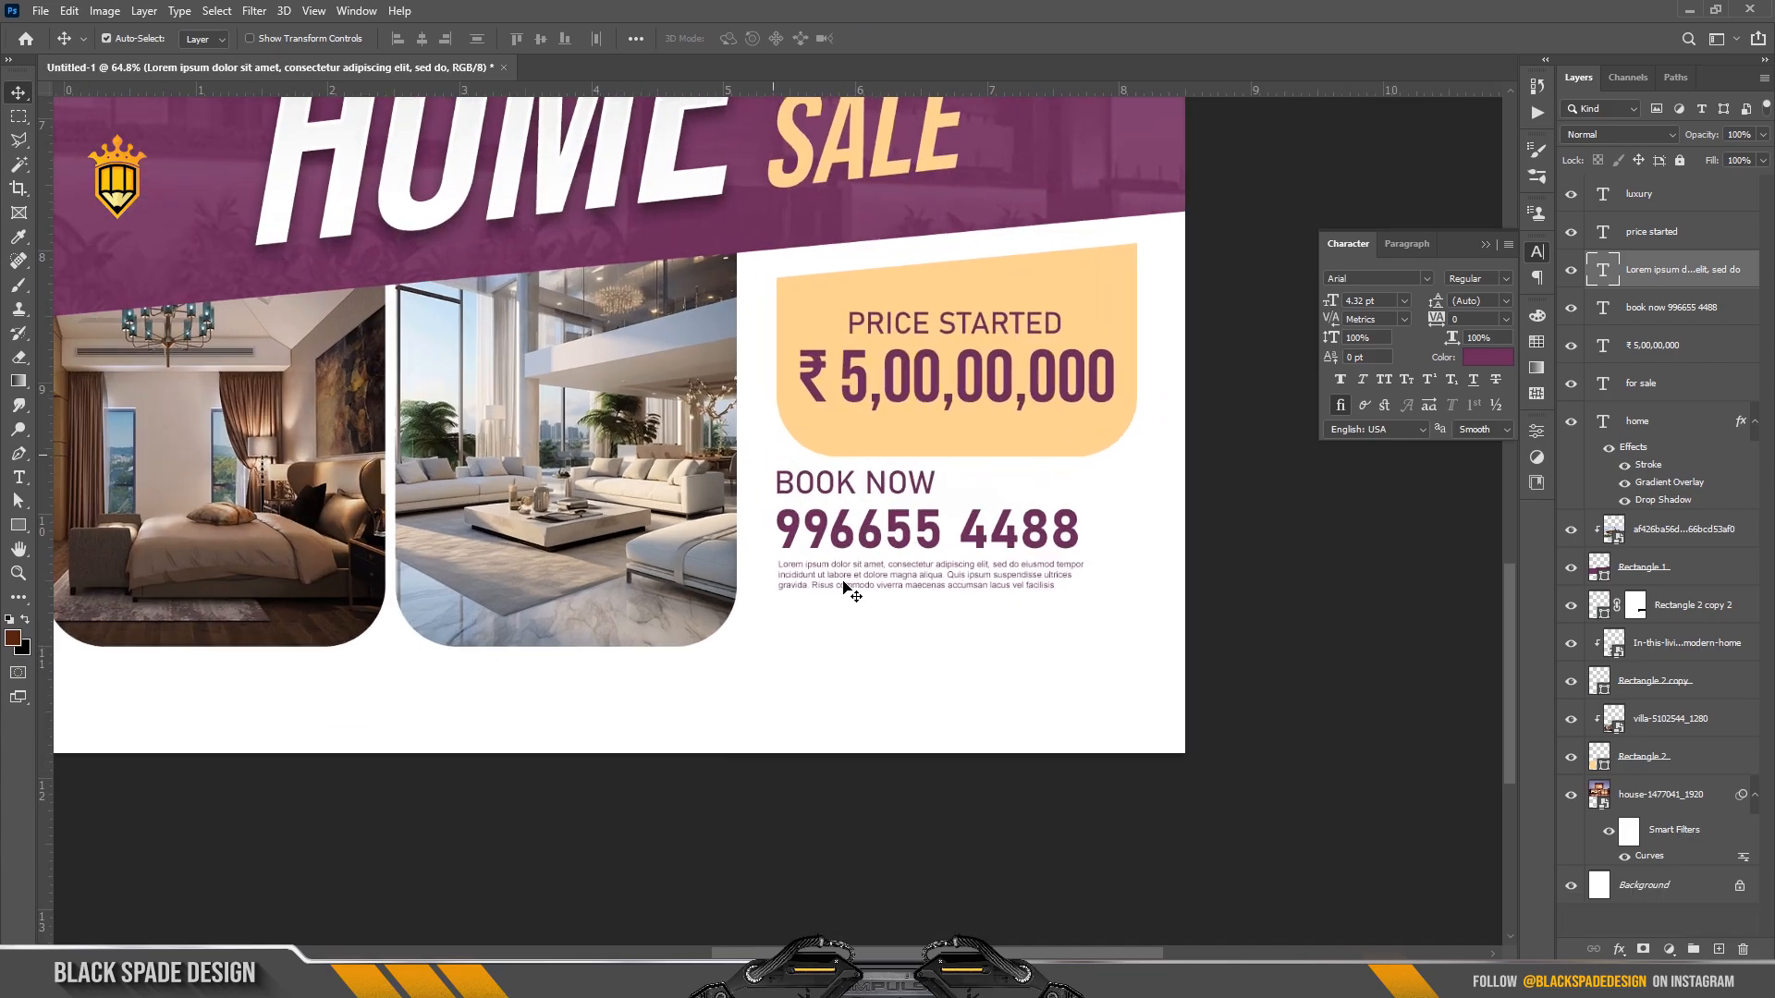
{"action": "scroll", "coordinate": [843, 587], "scroll_direction": "up", "scroll_amount": 2}
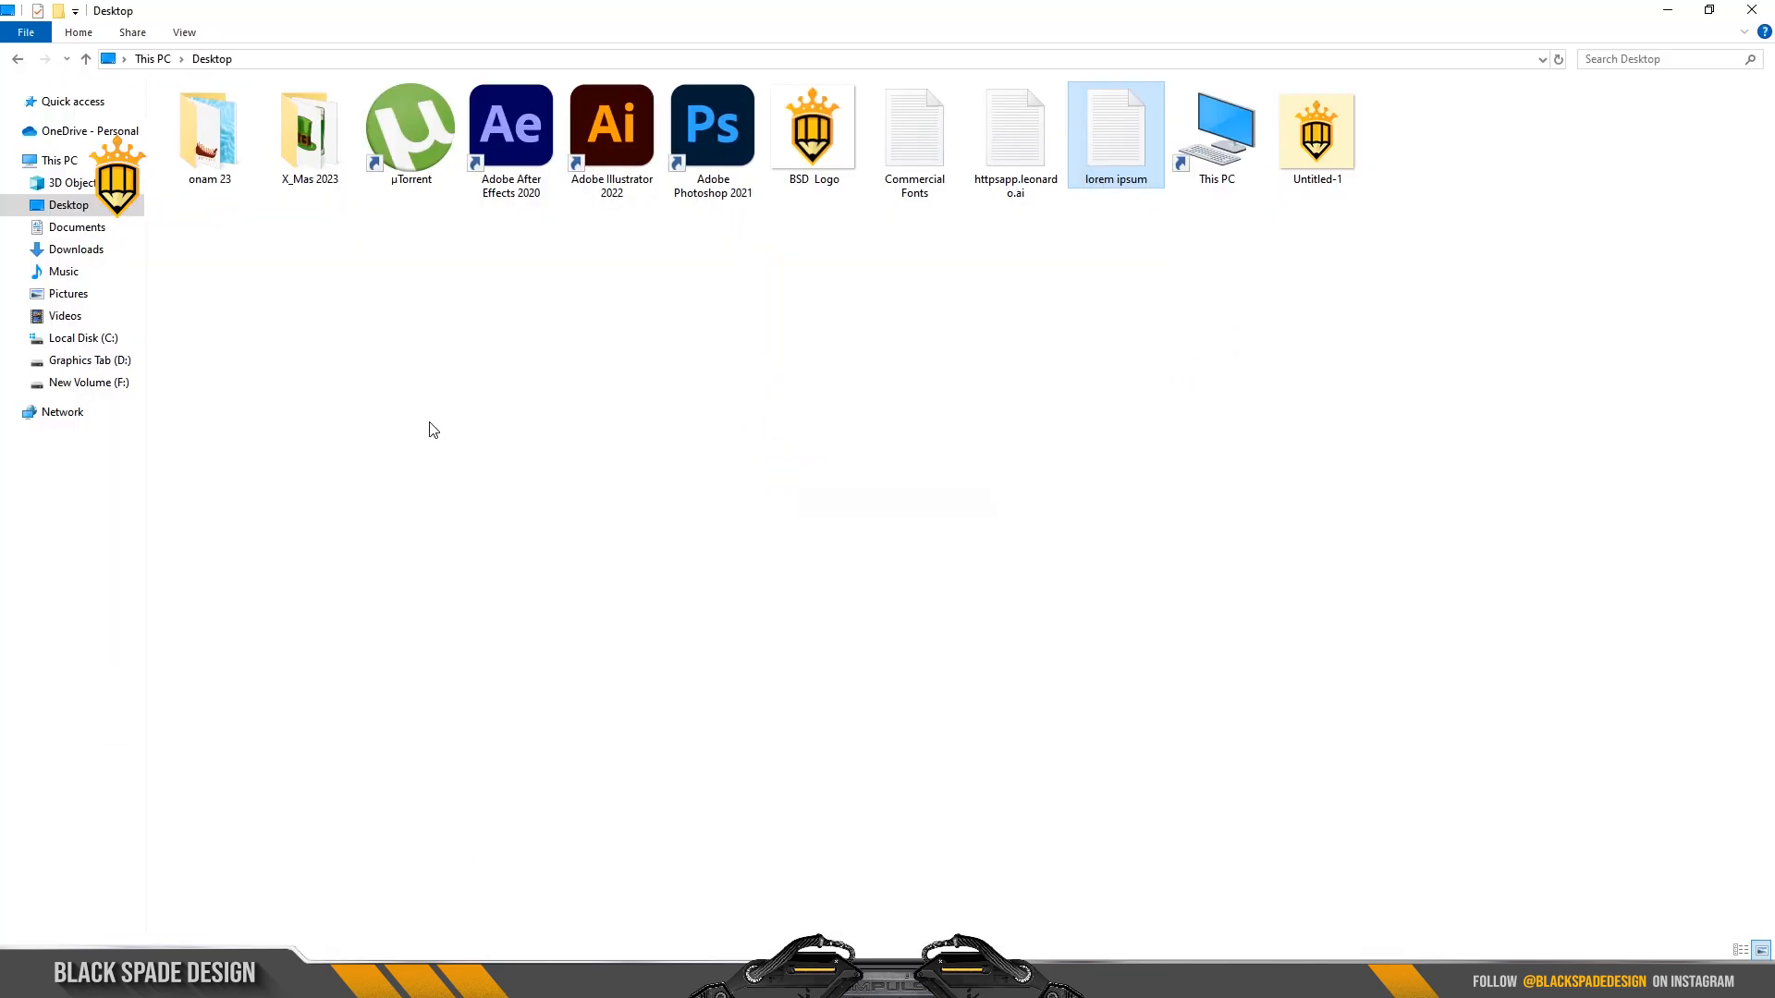
{"action": "left_click", "coordinate": [17, 59]}
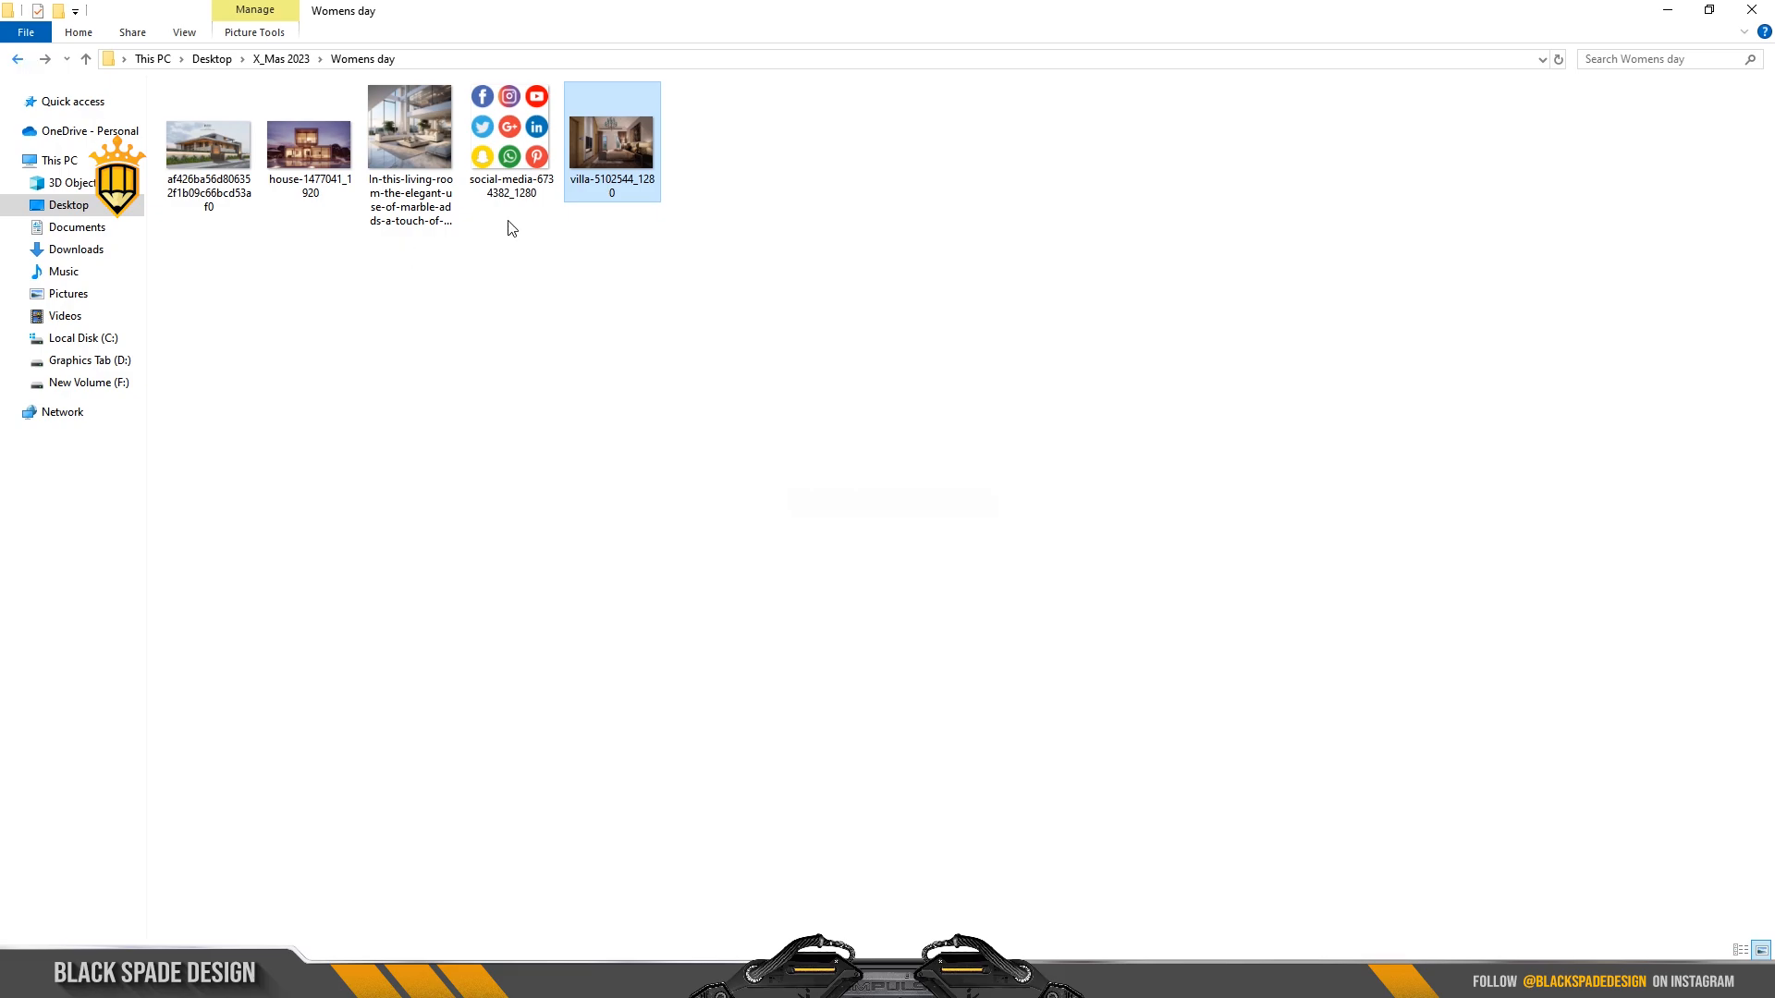
{"action": "left_click_drag", "start_coordinate": [511, 148], "coordinate": [1001, 64]}
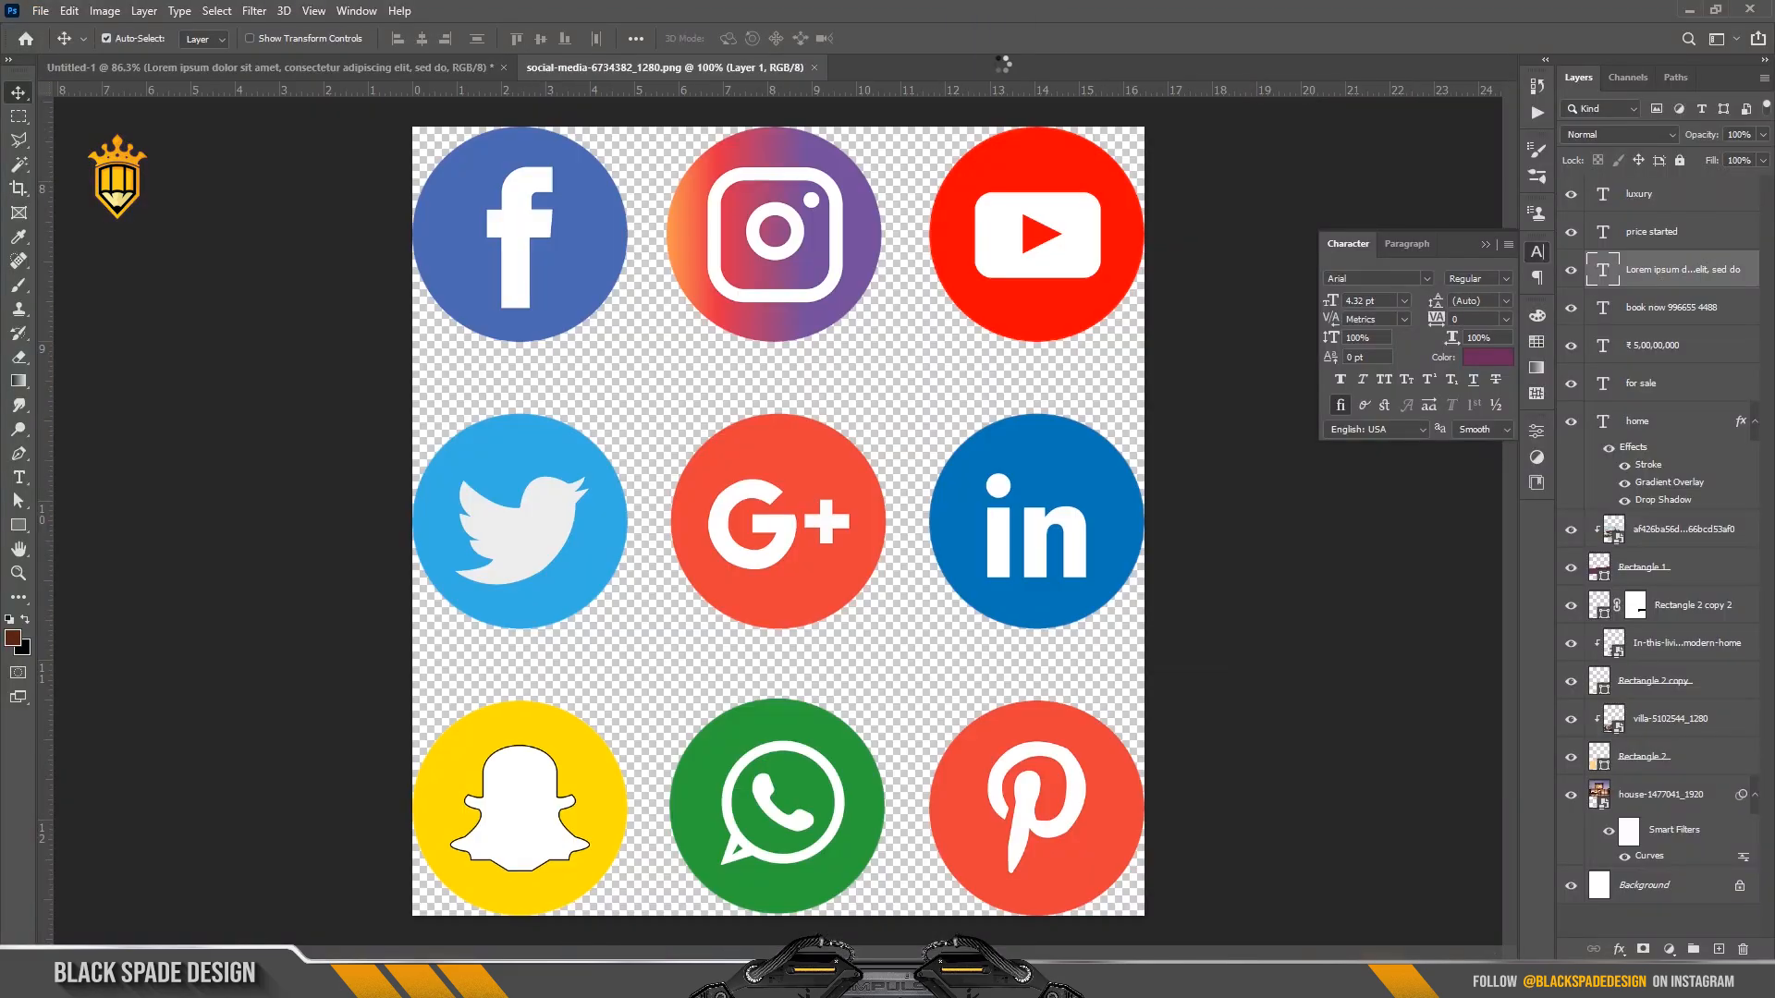
Copy the top Facebook, Instagram and YouTube icon row onto its own layer.
{"action": "left_click", "coordinate": [18, 118]}
{"action": "left_click_drag", "start_coordinate": [406, 116], "coordinate": [1156, 371]}
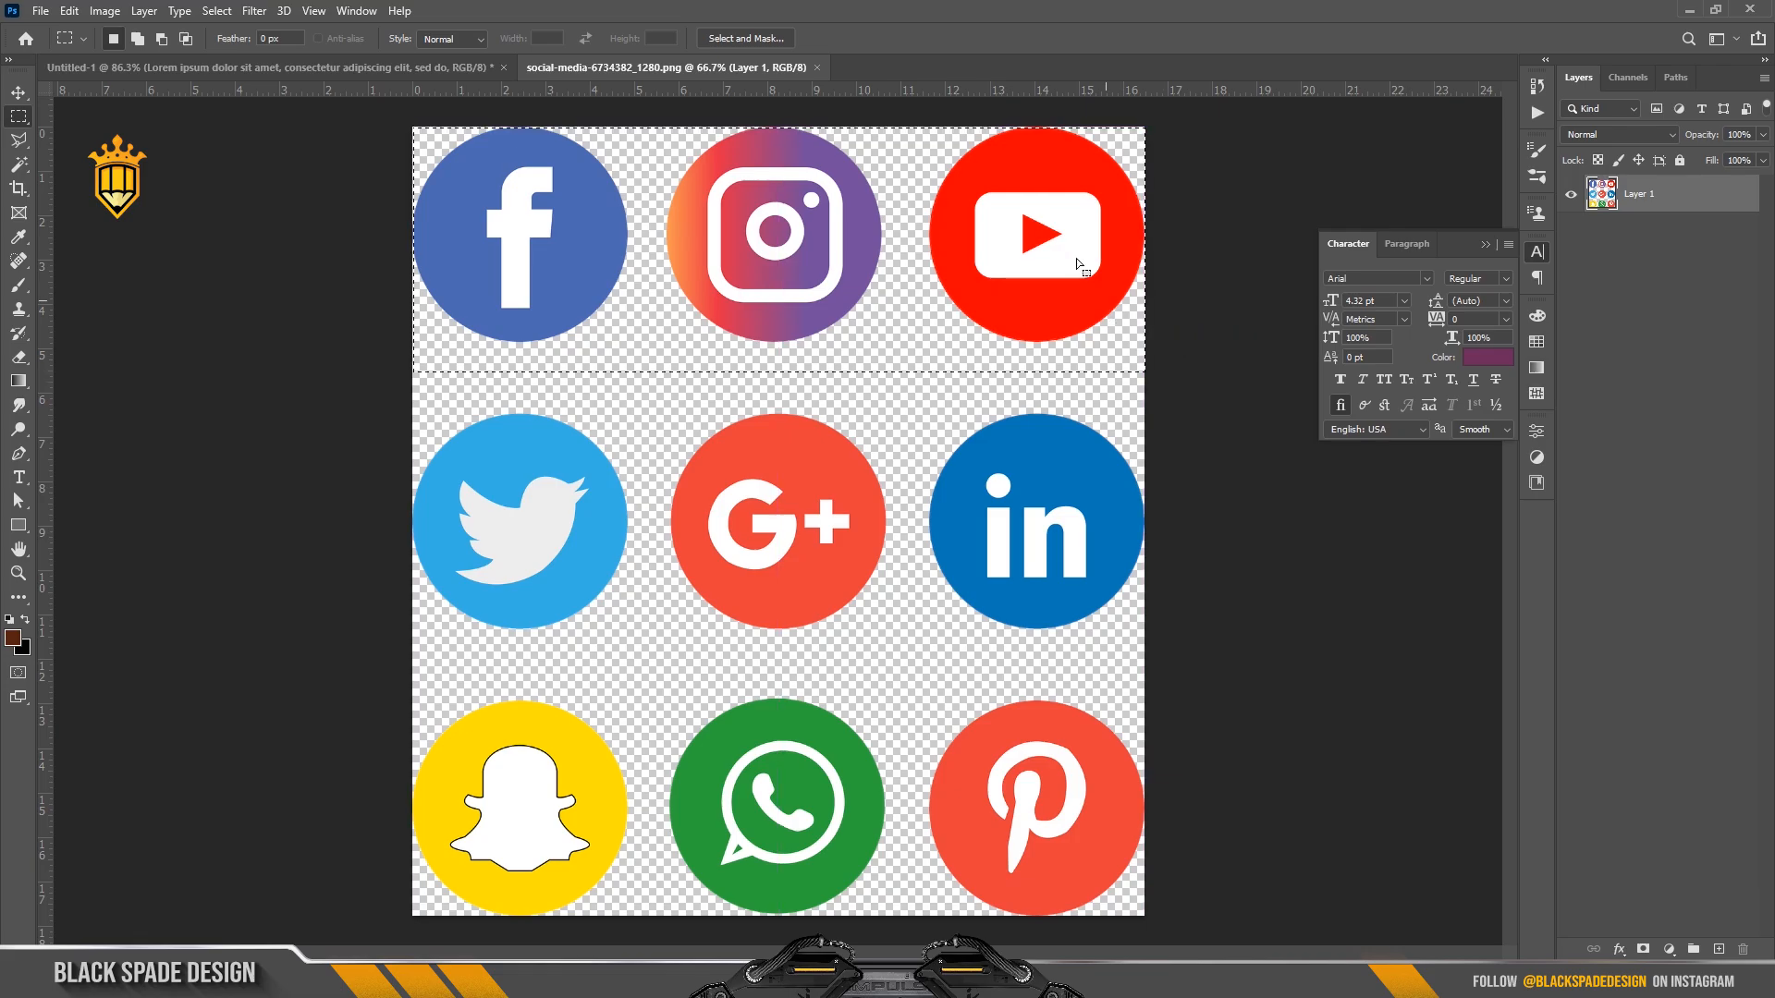
{"action": "right_click", "coordinate": [1076, 260]}
{"action": "left_click", "coordinate": [1123, 386]}
{"action": "key", "text": "v"}
{"action": "key", "text": "ctrl+c"}
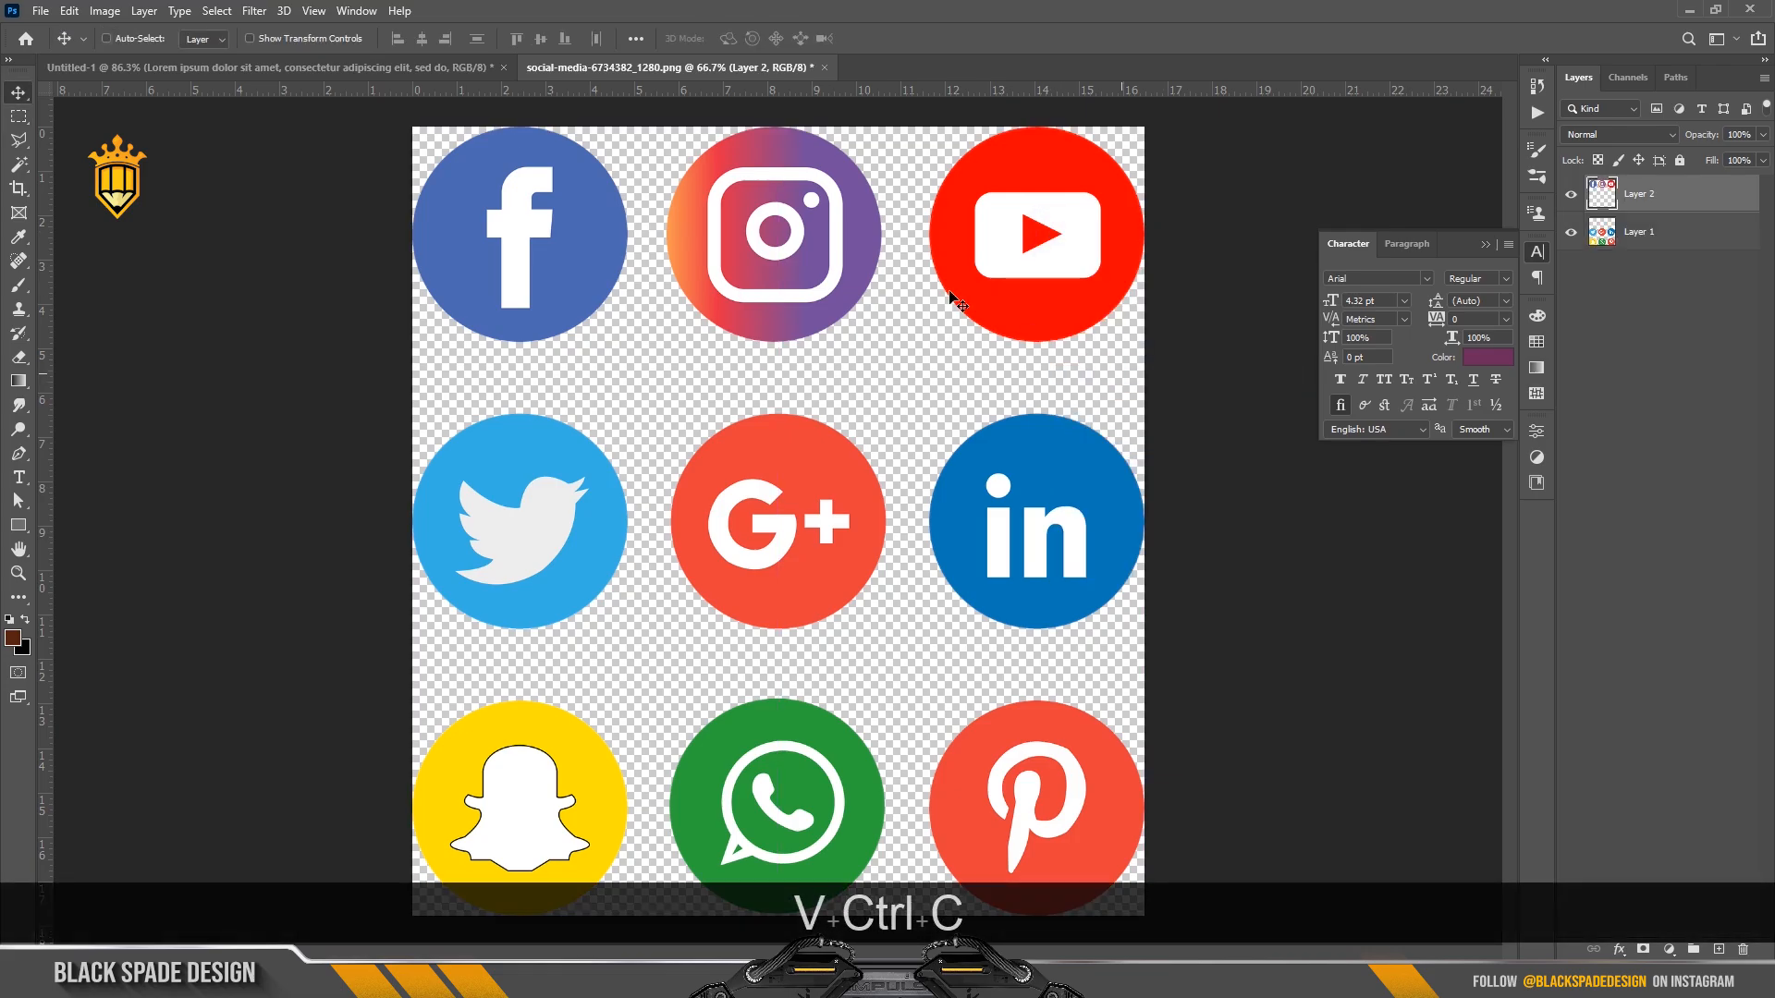
Paste the icons into the flyer and scale them to about 10.19% below the blurb.
{"action": "left_click", "coordinate": [403, 72]}
{"action": "scroll", "coordinate": [990, 658], "scroll_direction": "up", "scroll_amount": 1}
{"action": "key", "text": "space"}
{"action": "left_click_drag", "start_coordinate": [994, 662], "coordinate": [812, 488]}
{"action": "key", "text": "ctrl+v"}
{"action": "key", "text": "ctrl+t"}
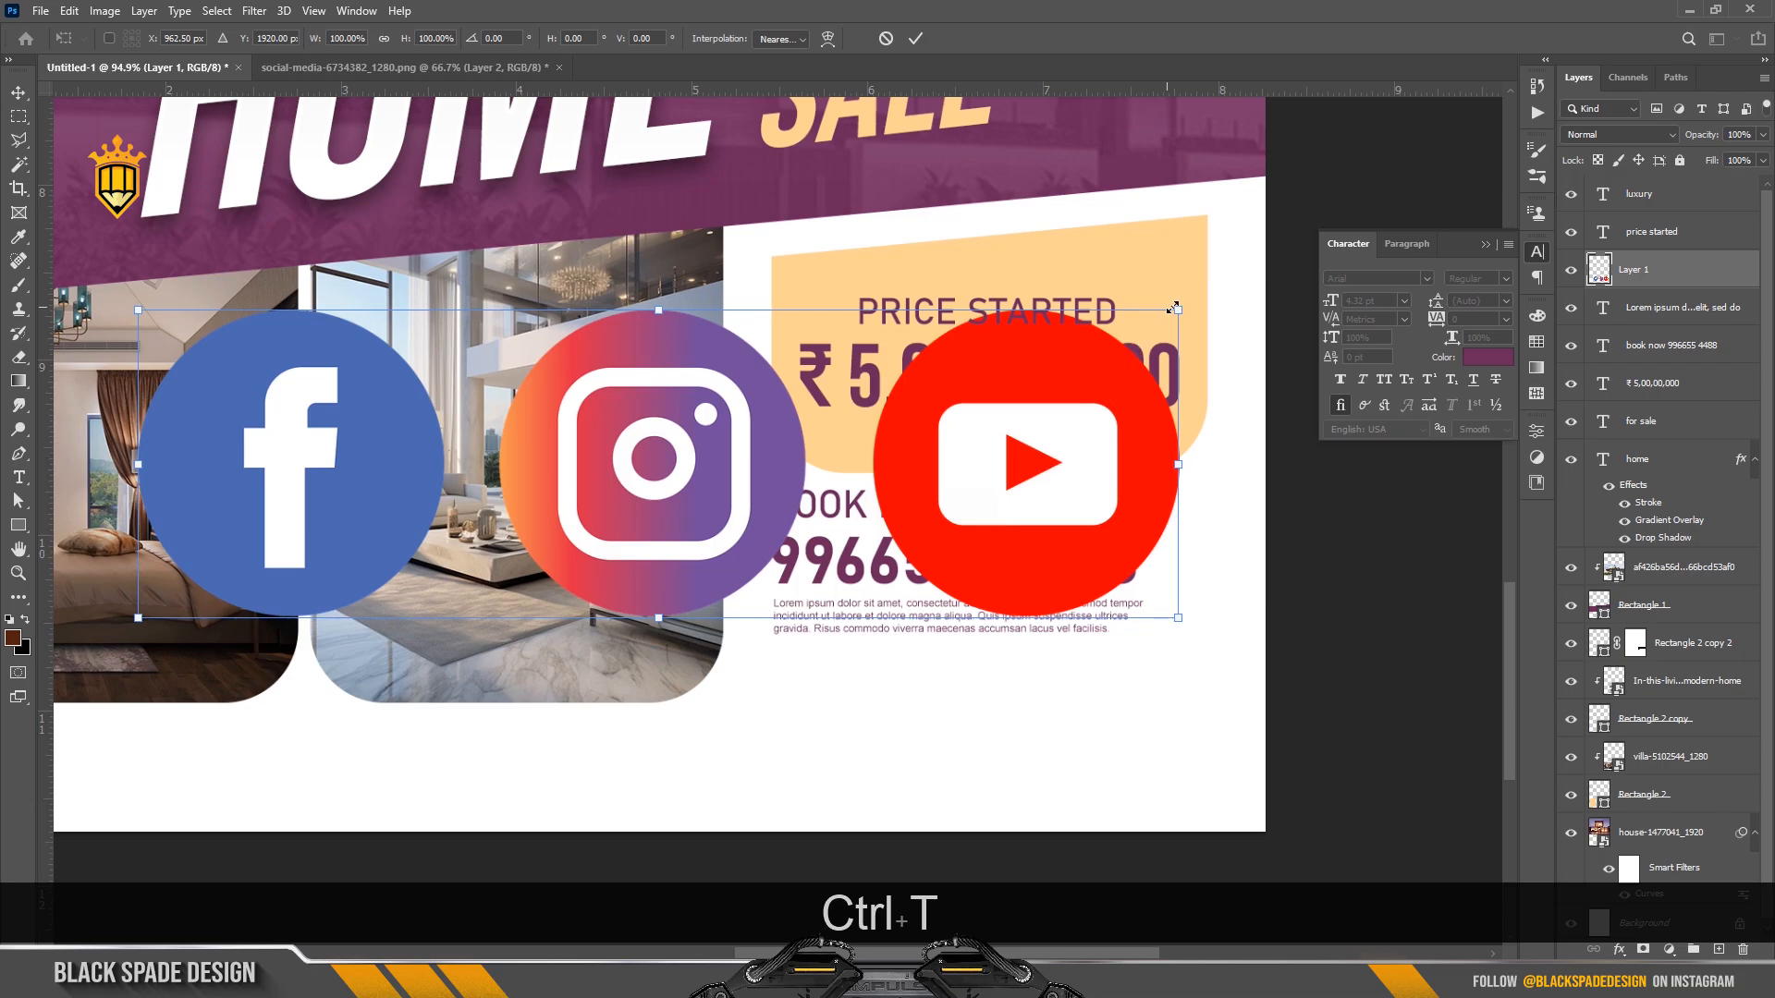
{"action": "left_click_drag", "start_coordinate": [1175, 308], "coordinate": [841, 679]}
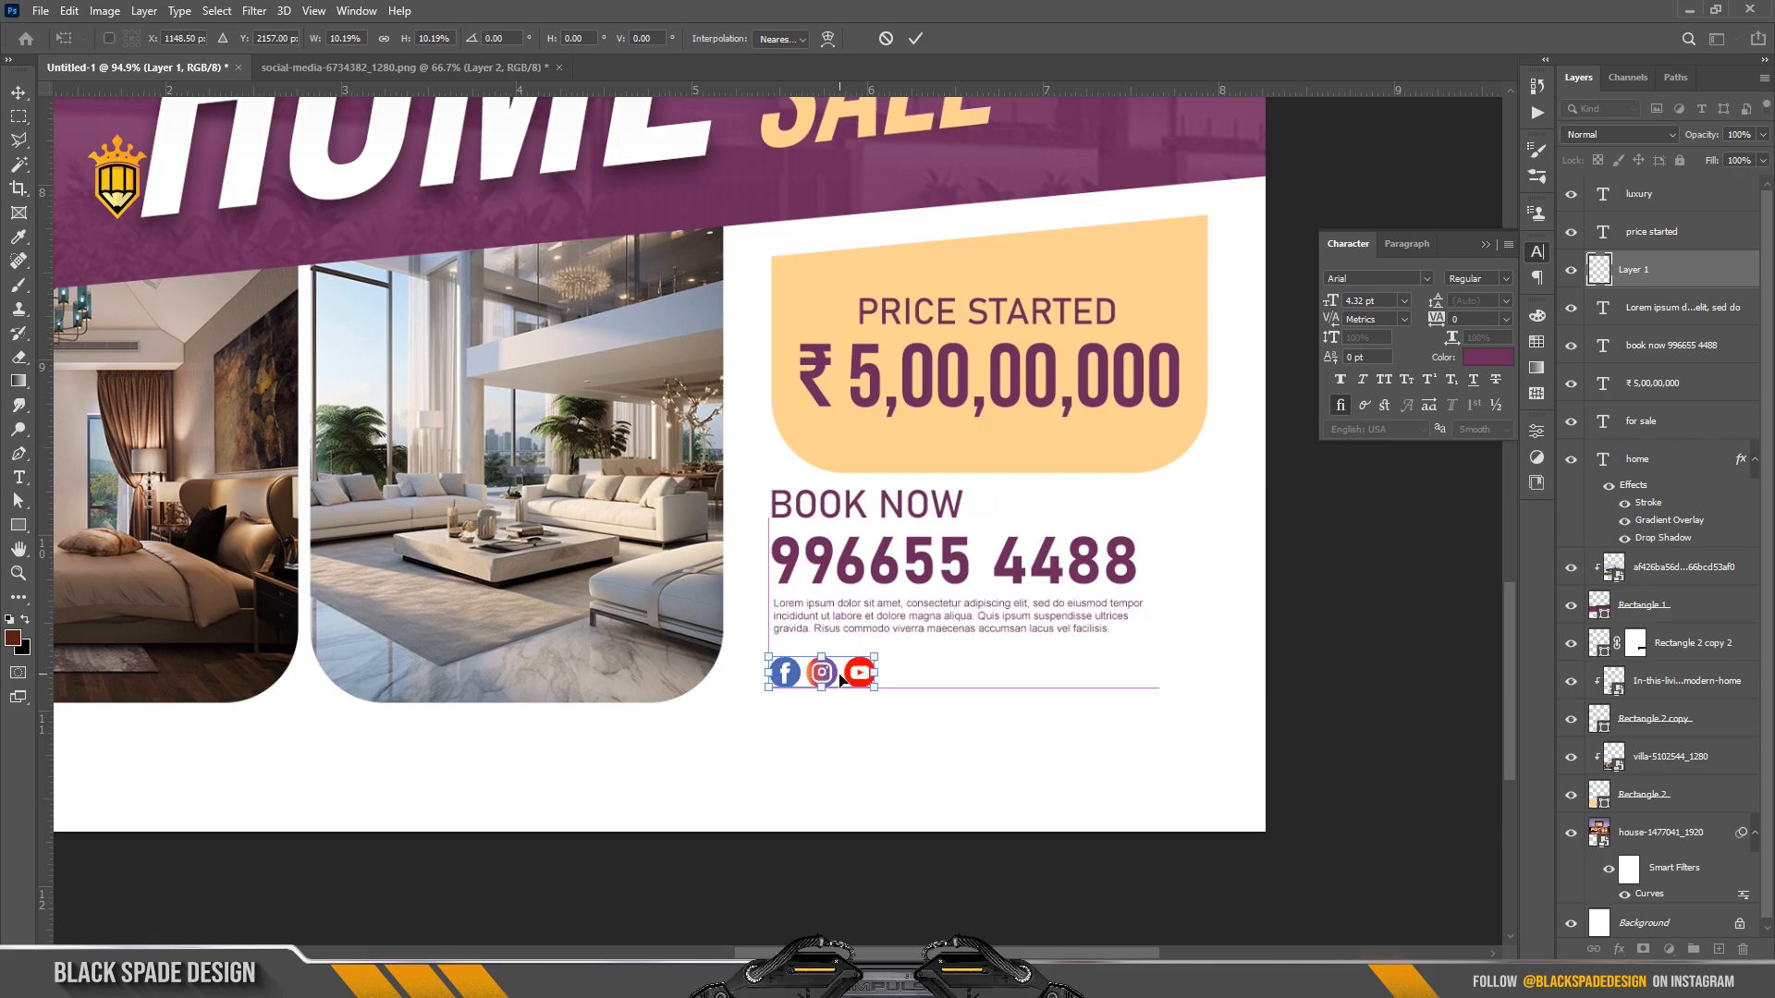
Apply the icon resize and add a larger '/homesale' handle right of the icons.
{"action": "key", "text": "Return"}
{"action": "scroll", "coordinate": [839, 677], "scroll_direction": "up", "scroll_amount": 2}
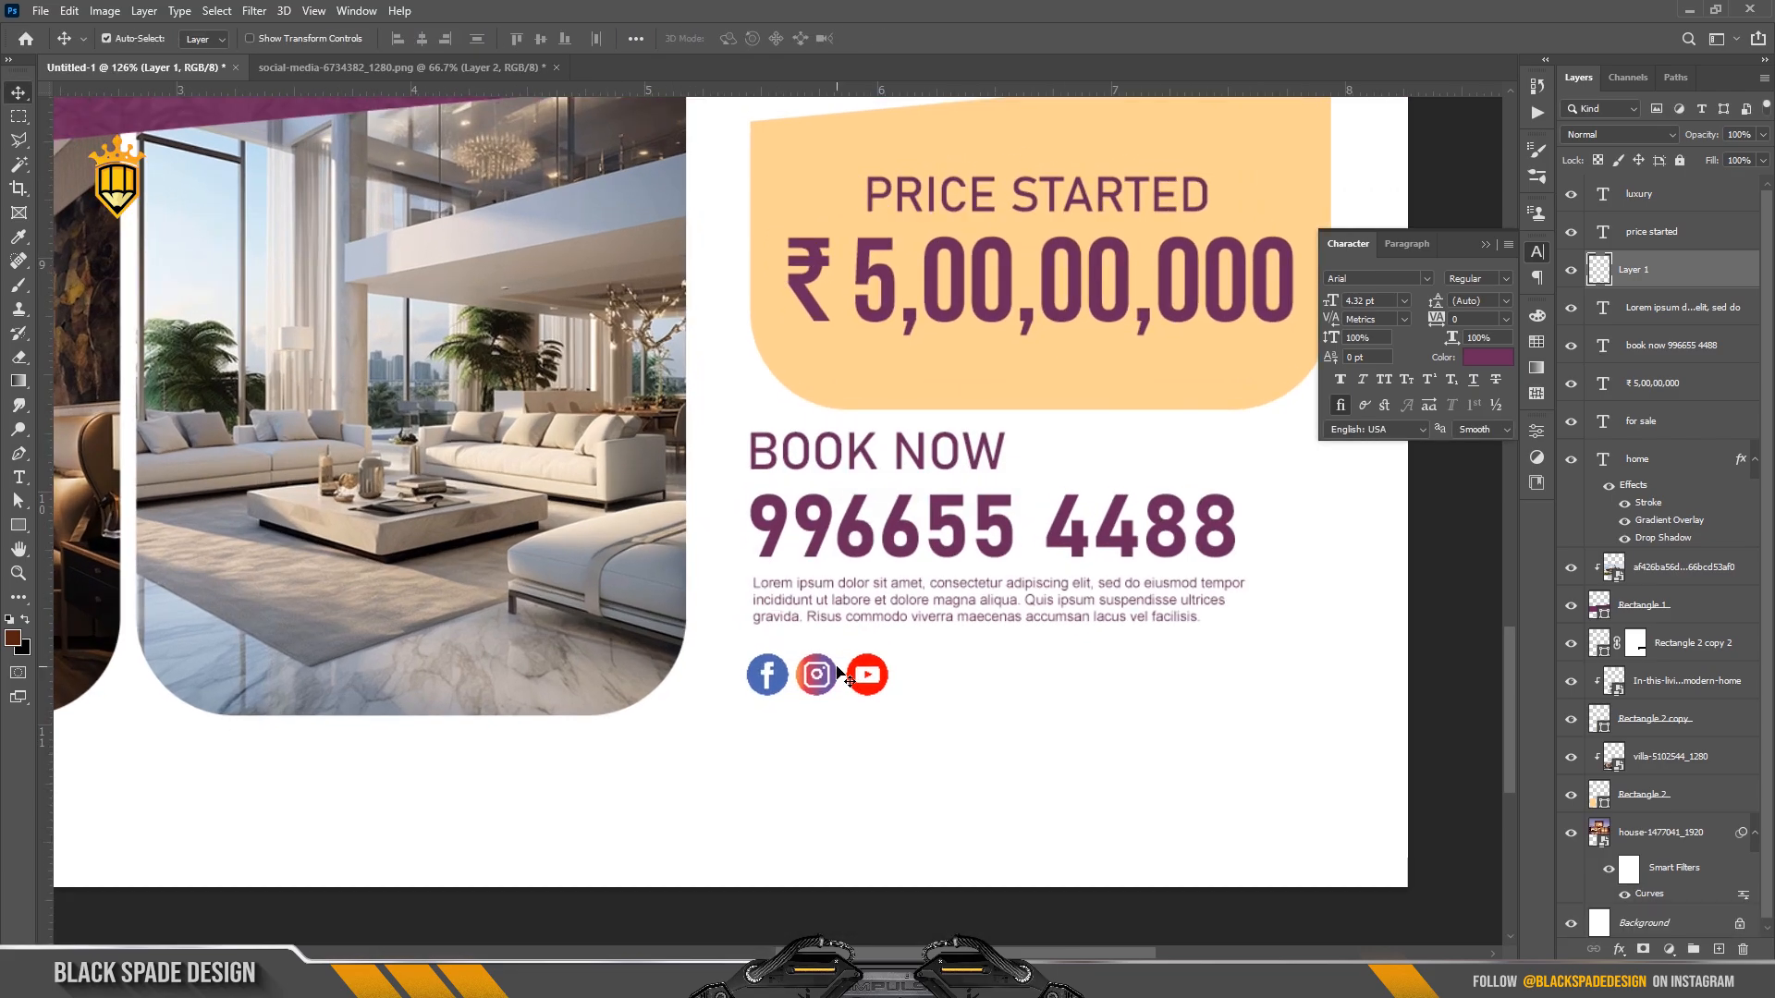
{"action": "key", "text": "Down"}
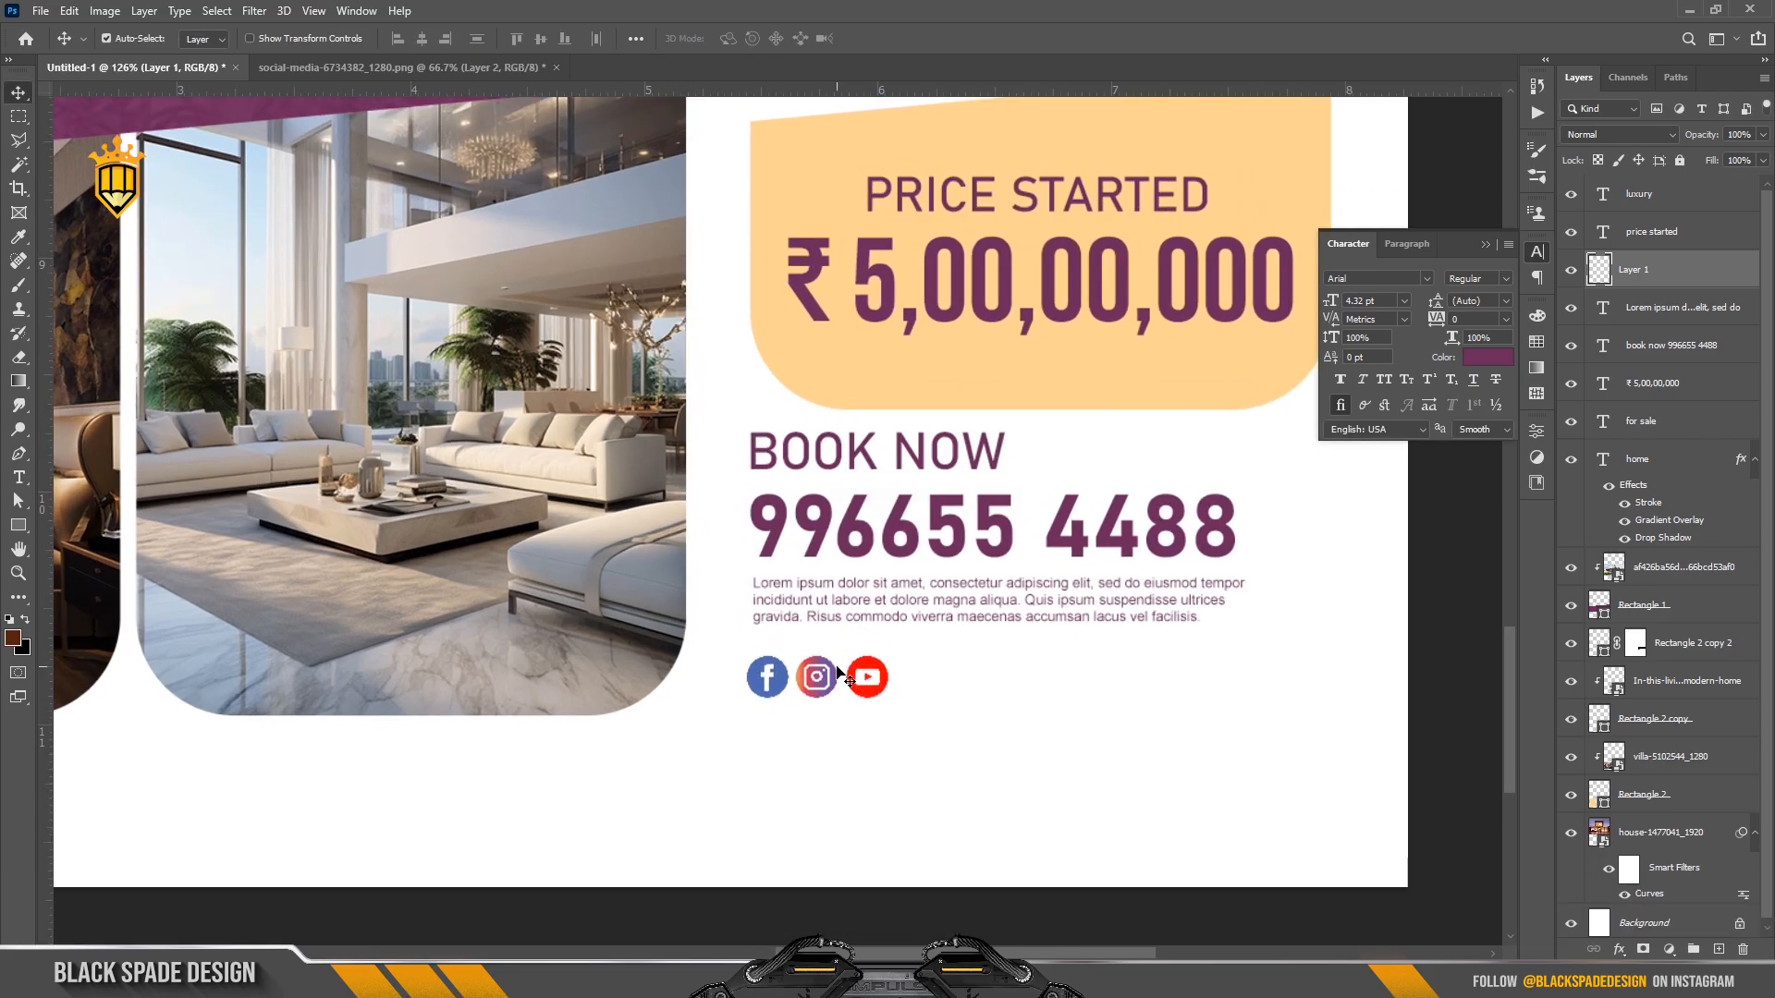
{"action": "key", "text": "t"}
{"action": "left_click", "coordinate": [912, 681]}
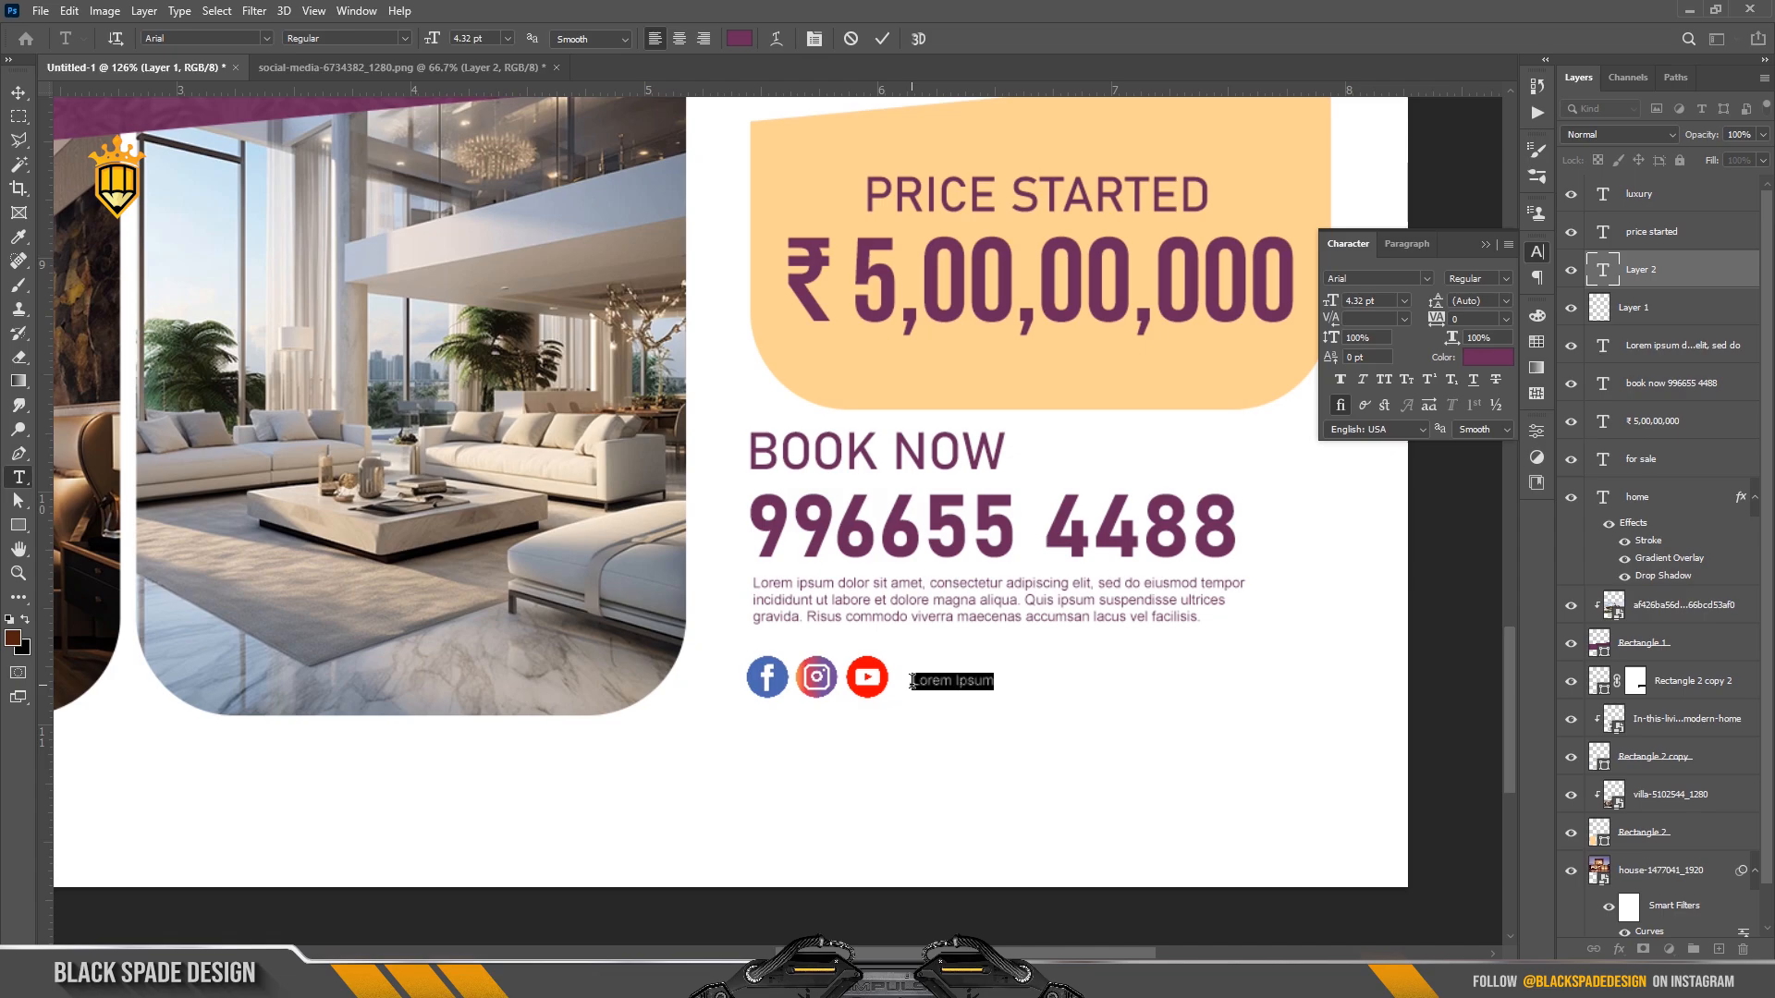
{"action": "type", "text": "/home"}
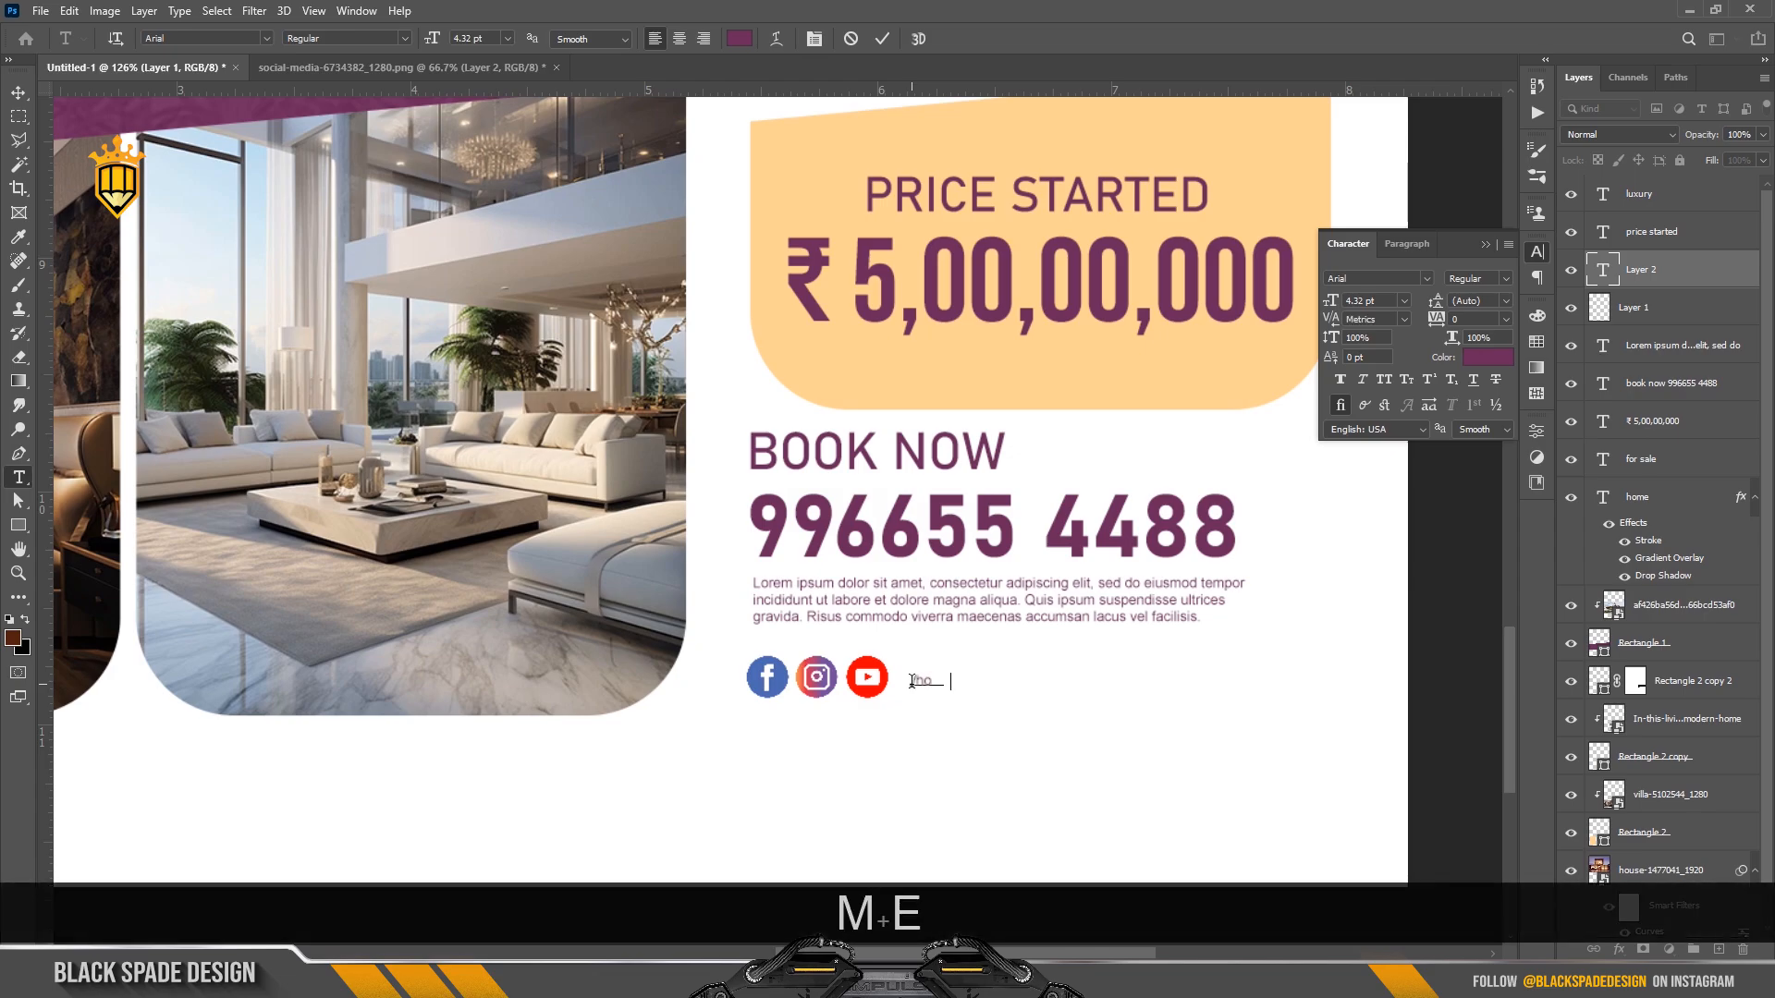
{"action": "type", "text": "sale"}
{"action": "key", "text": "ctrl+a"}
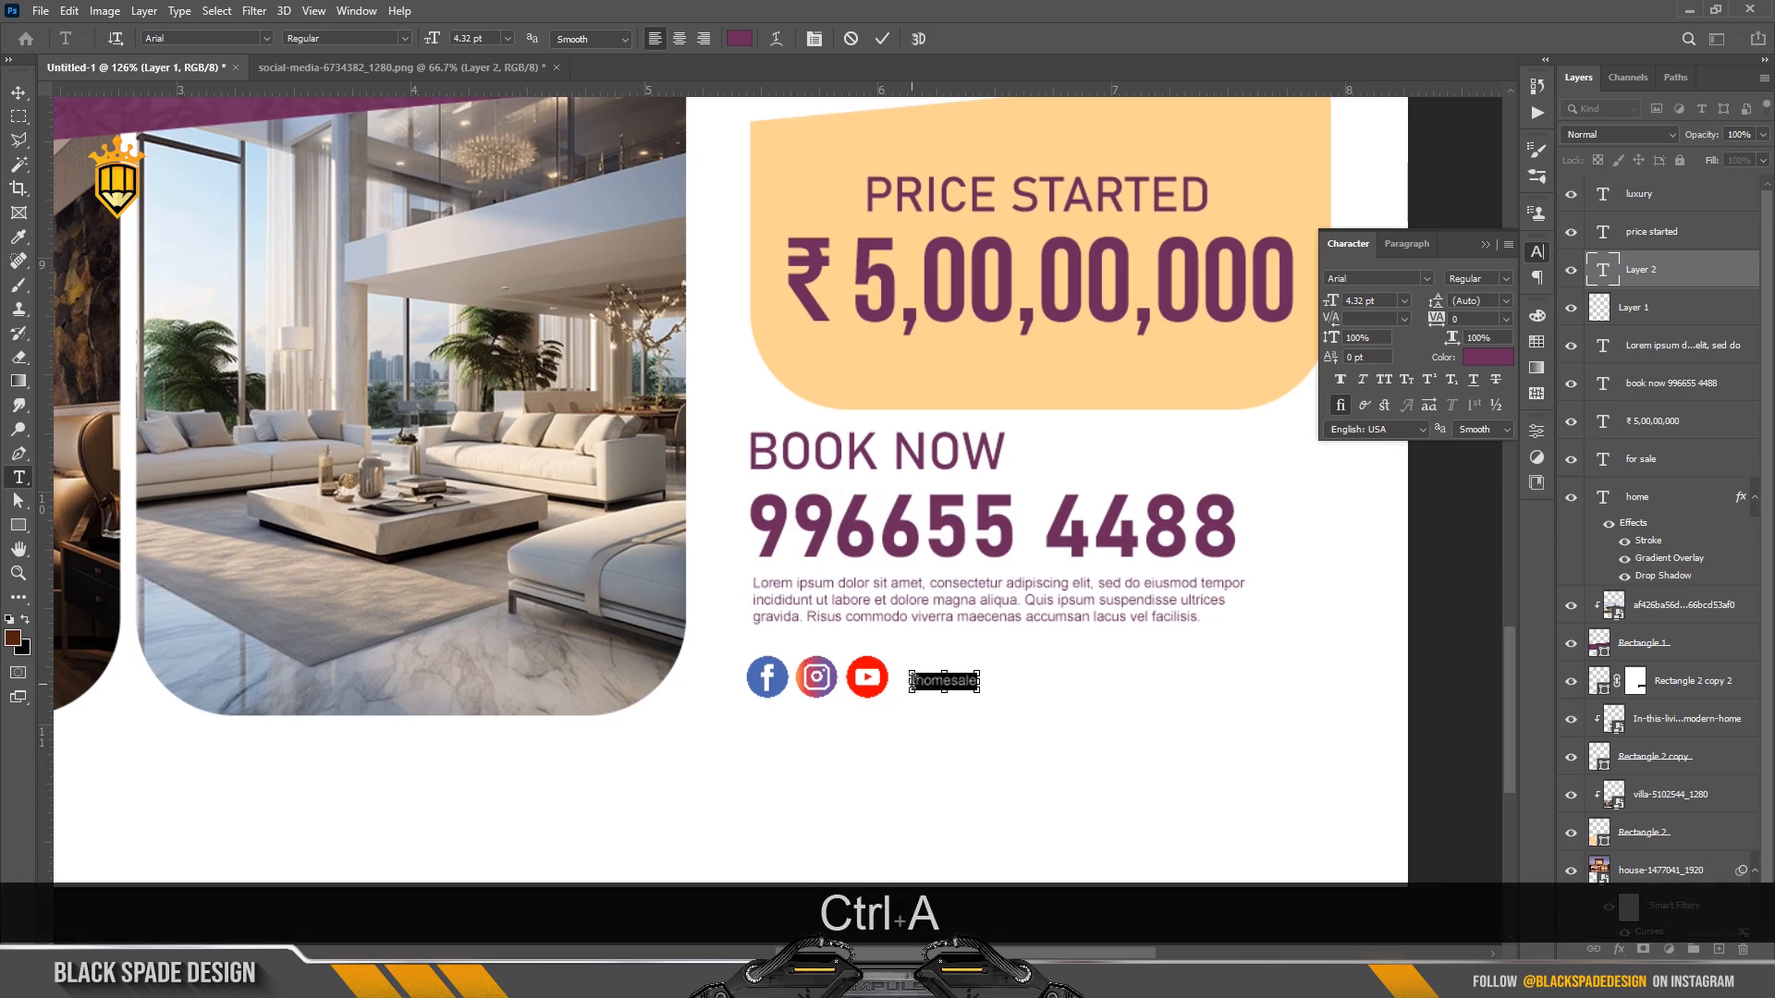
{"action": "left_click_drag", "start_coordinate": [1328, 302], "coordinate": [1335, 306]}
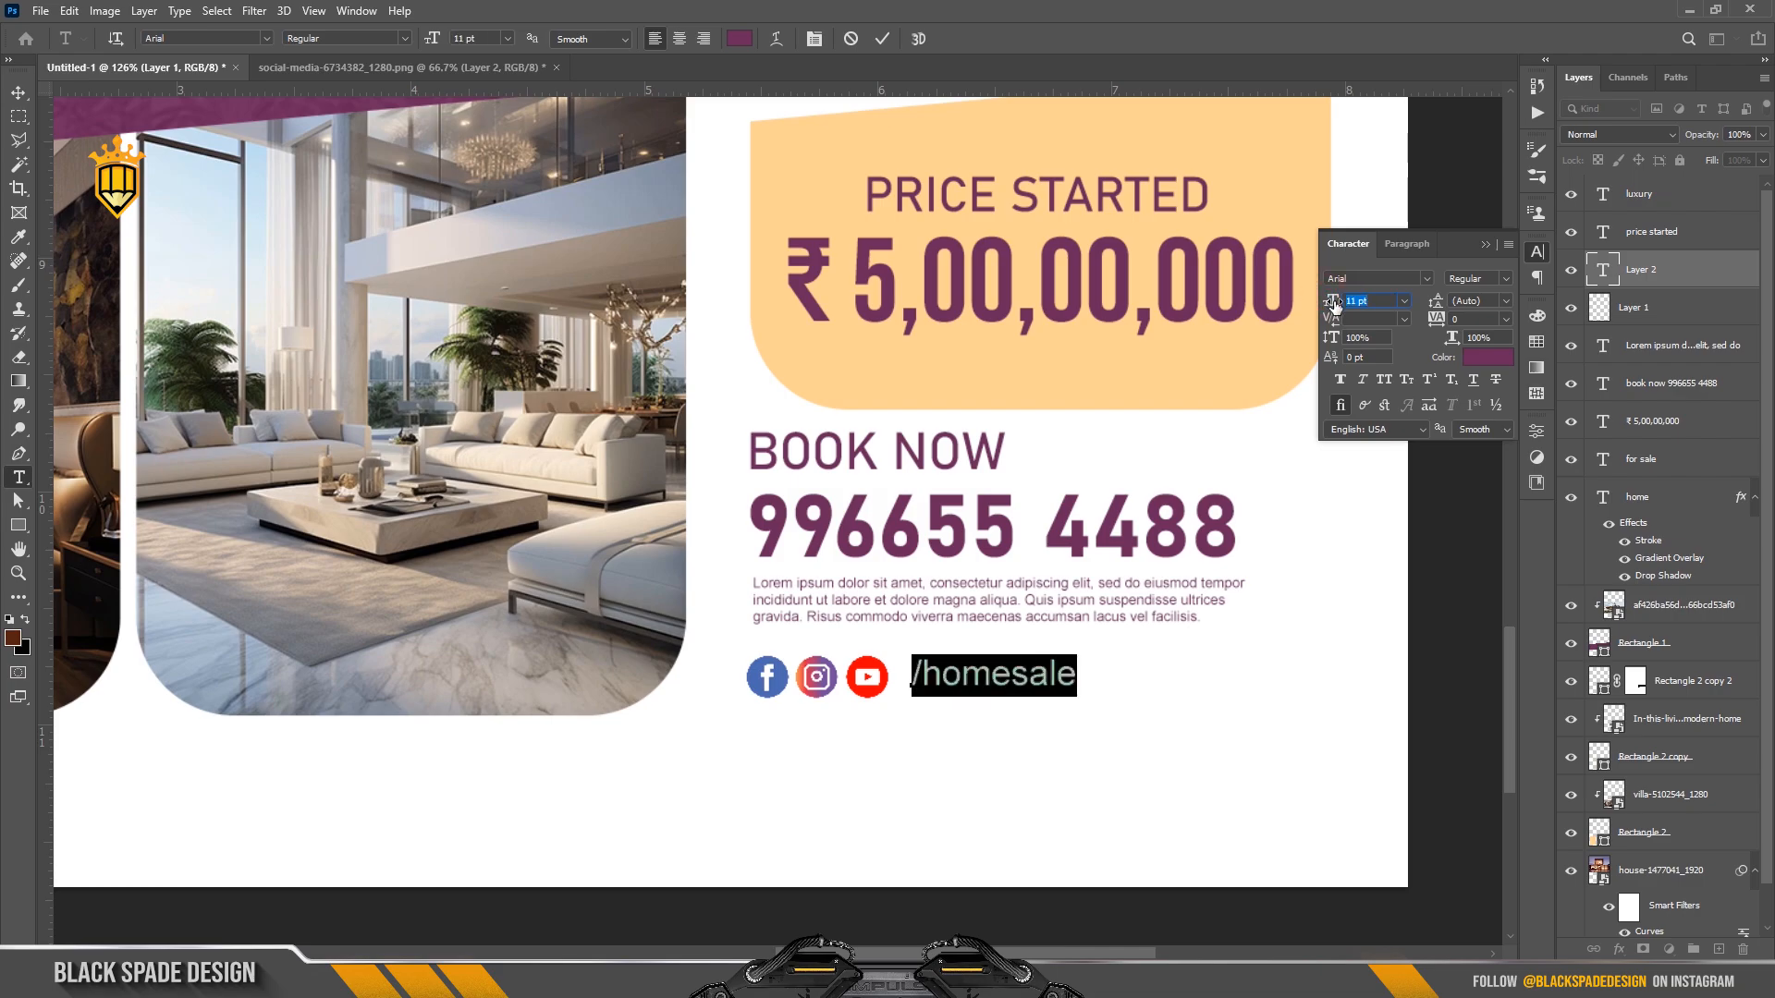
{"action": "left_click", "coordinate": [882, 39]}
Reposition and resize the /homesale text beside the icons.
{"action": "key", "text": "v"}
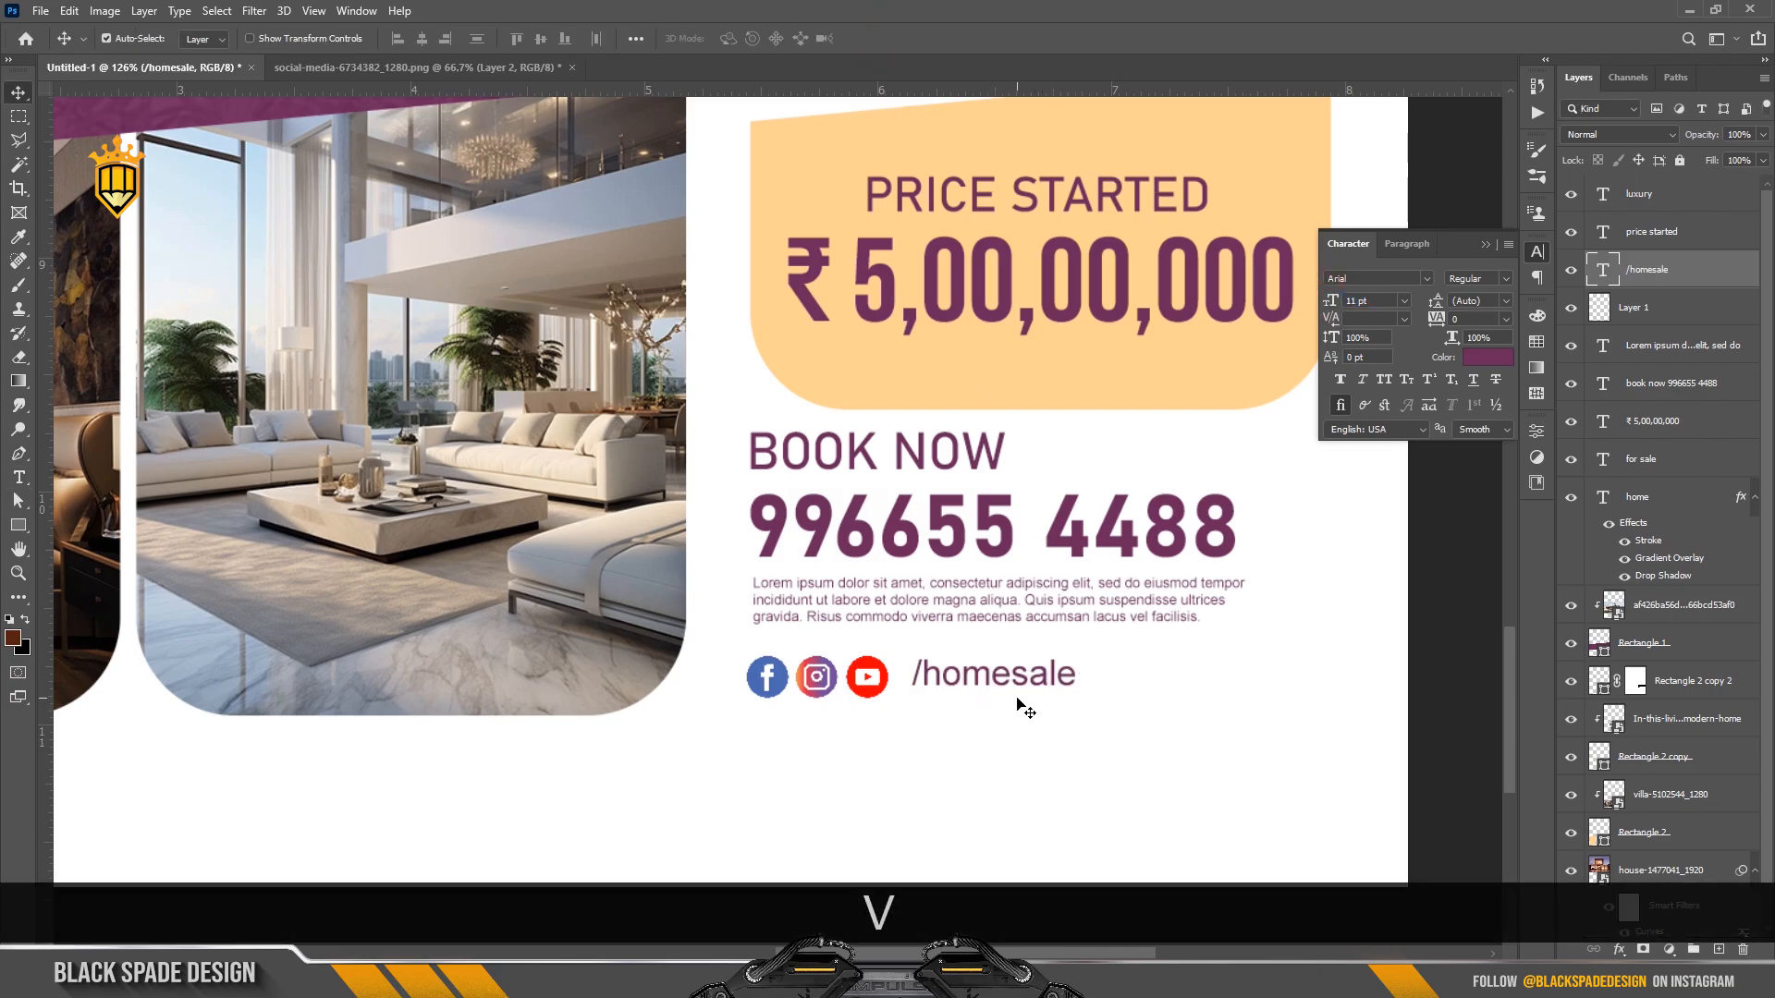
{"action": "scroll", "coordinate": [1014, 700], "scroll_direction": "up", "scroll_amount": 1}
{"action": "left_click_drag", "start_coordinate": [1014, 700], "coordinate": [1110, 651]}
{"action": "key", "text": "ctrl+t"}
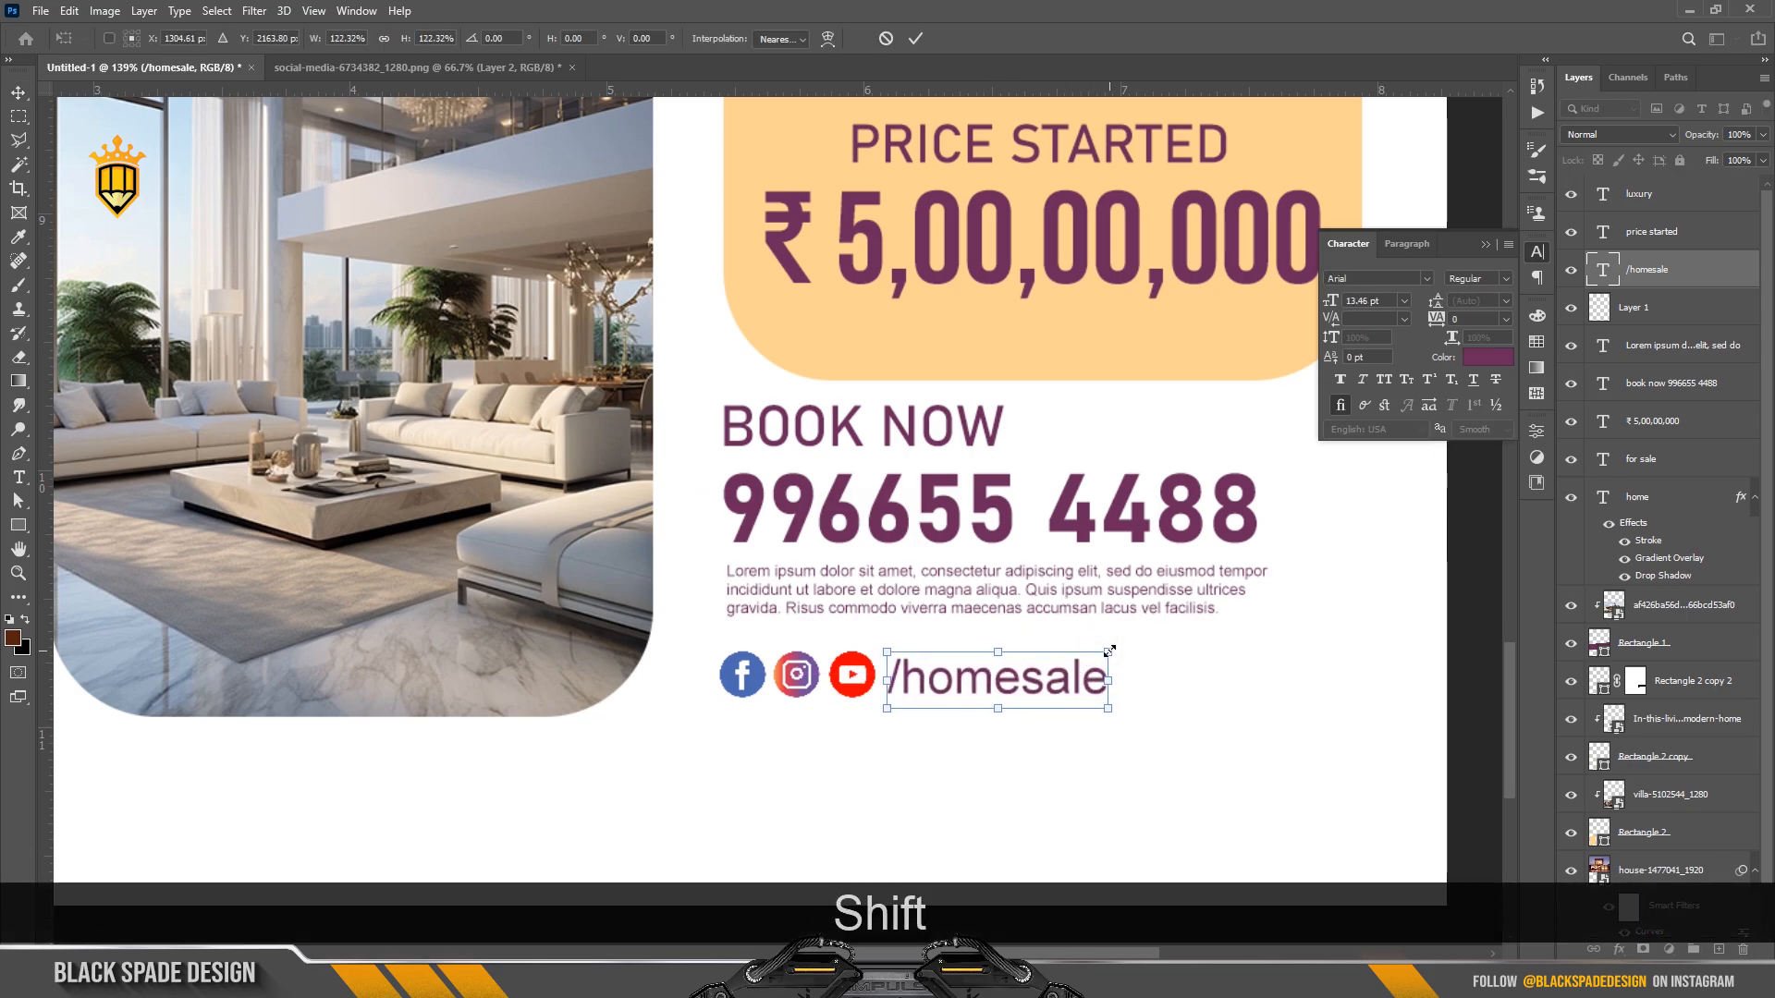
{"action": "key", "text": "Return"}
{"action": "key", "text": "Left"}
Enlarge the icons and /homesale handle together slightly and nudge them down.
{"action": "scroll", "coordinate": [1110, 651], "scroll_direction": "down", "scroll_amount": 6}
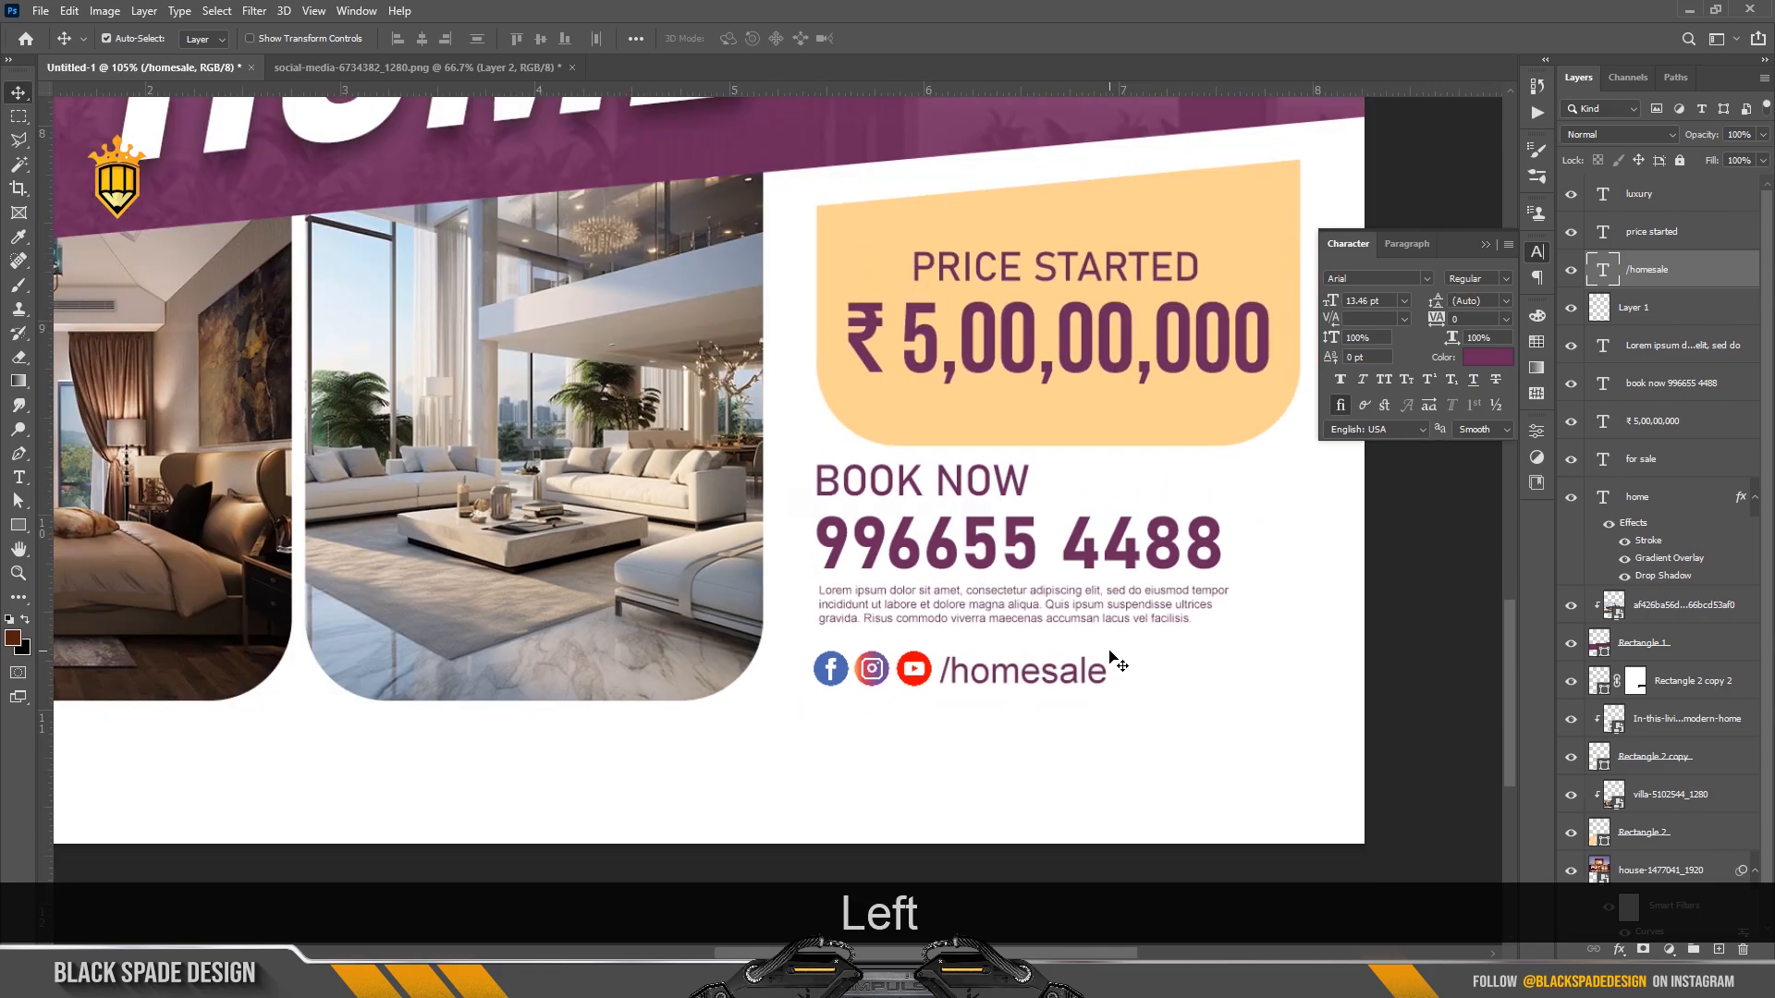
{"action": "scroll", "coordinate": [1090, 634], "scroll_direction": "down", "scroll_amount": 2}
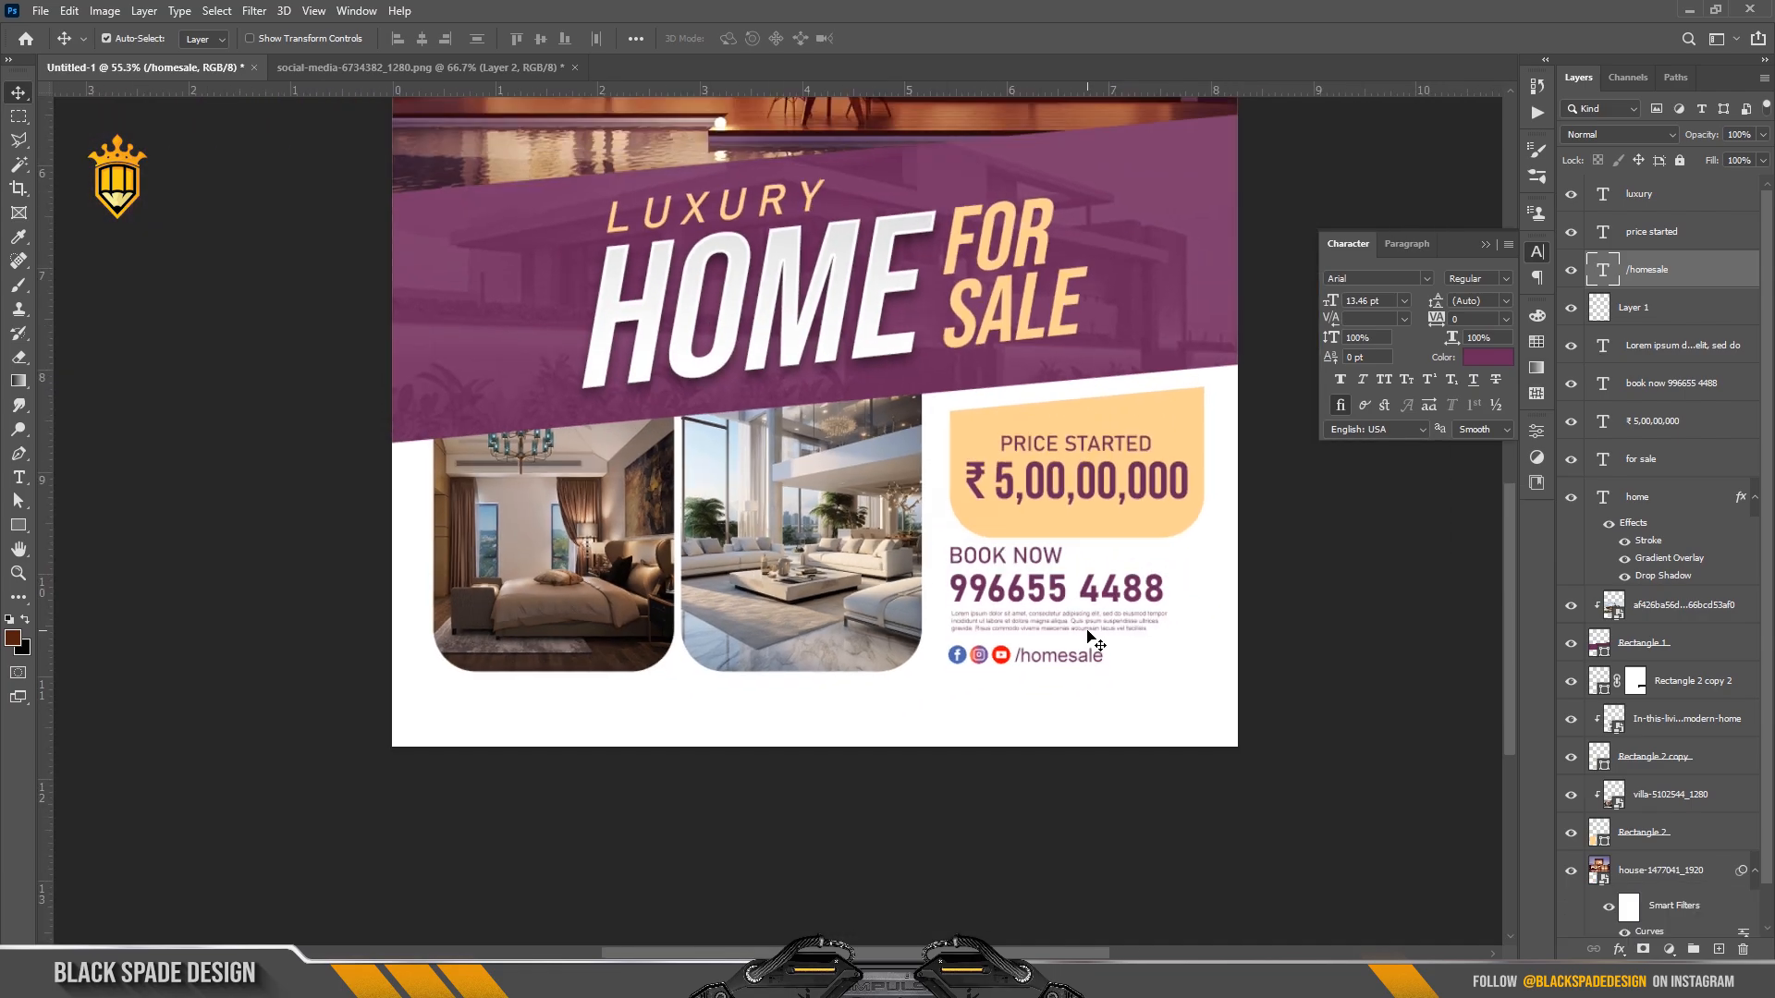
{"action": "scroll", "coordinate": [1089, 634], "scroll_direction": "down", "scroll_amount": 1}
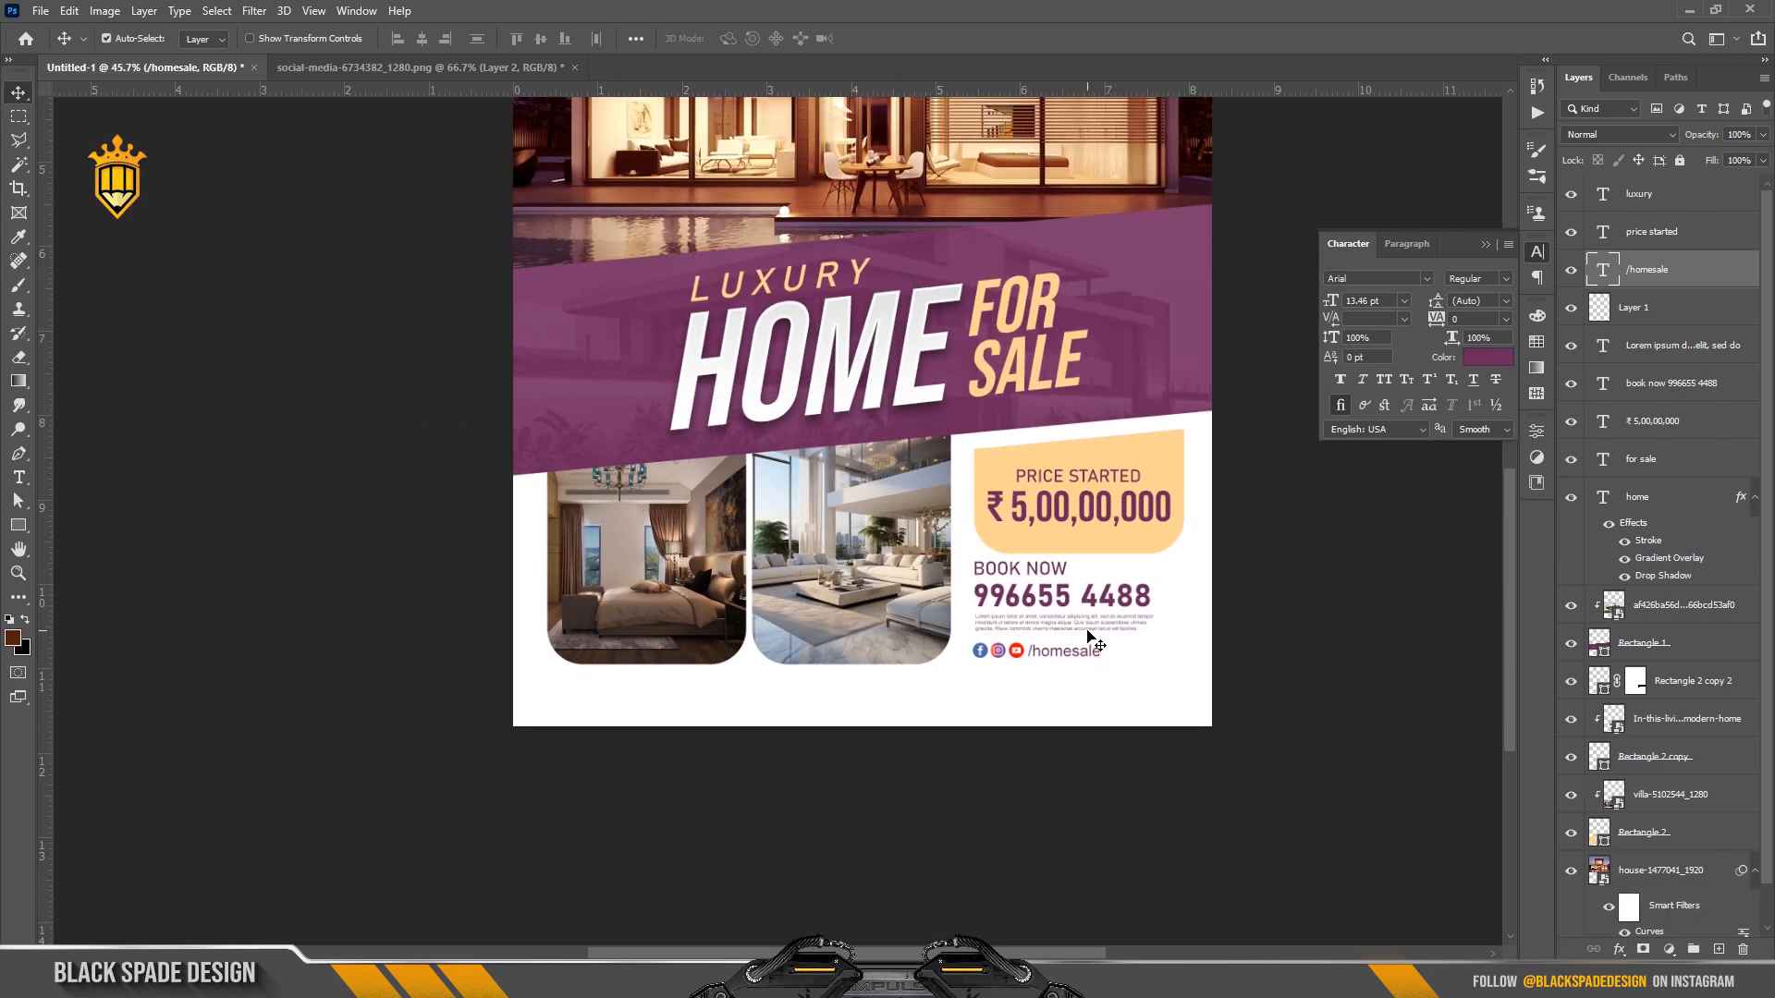
{"action": "left_click", "coordinate": [1644, 319], "text": "ctrl"}
{"action": "key", "text": "ctrl+t"}
{"action": "left_click_drag", "start_coordinate": [1099, 641], "coordinate": [1116, 639]}
{"action": "key", "text": "Return"}
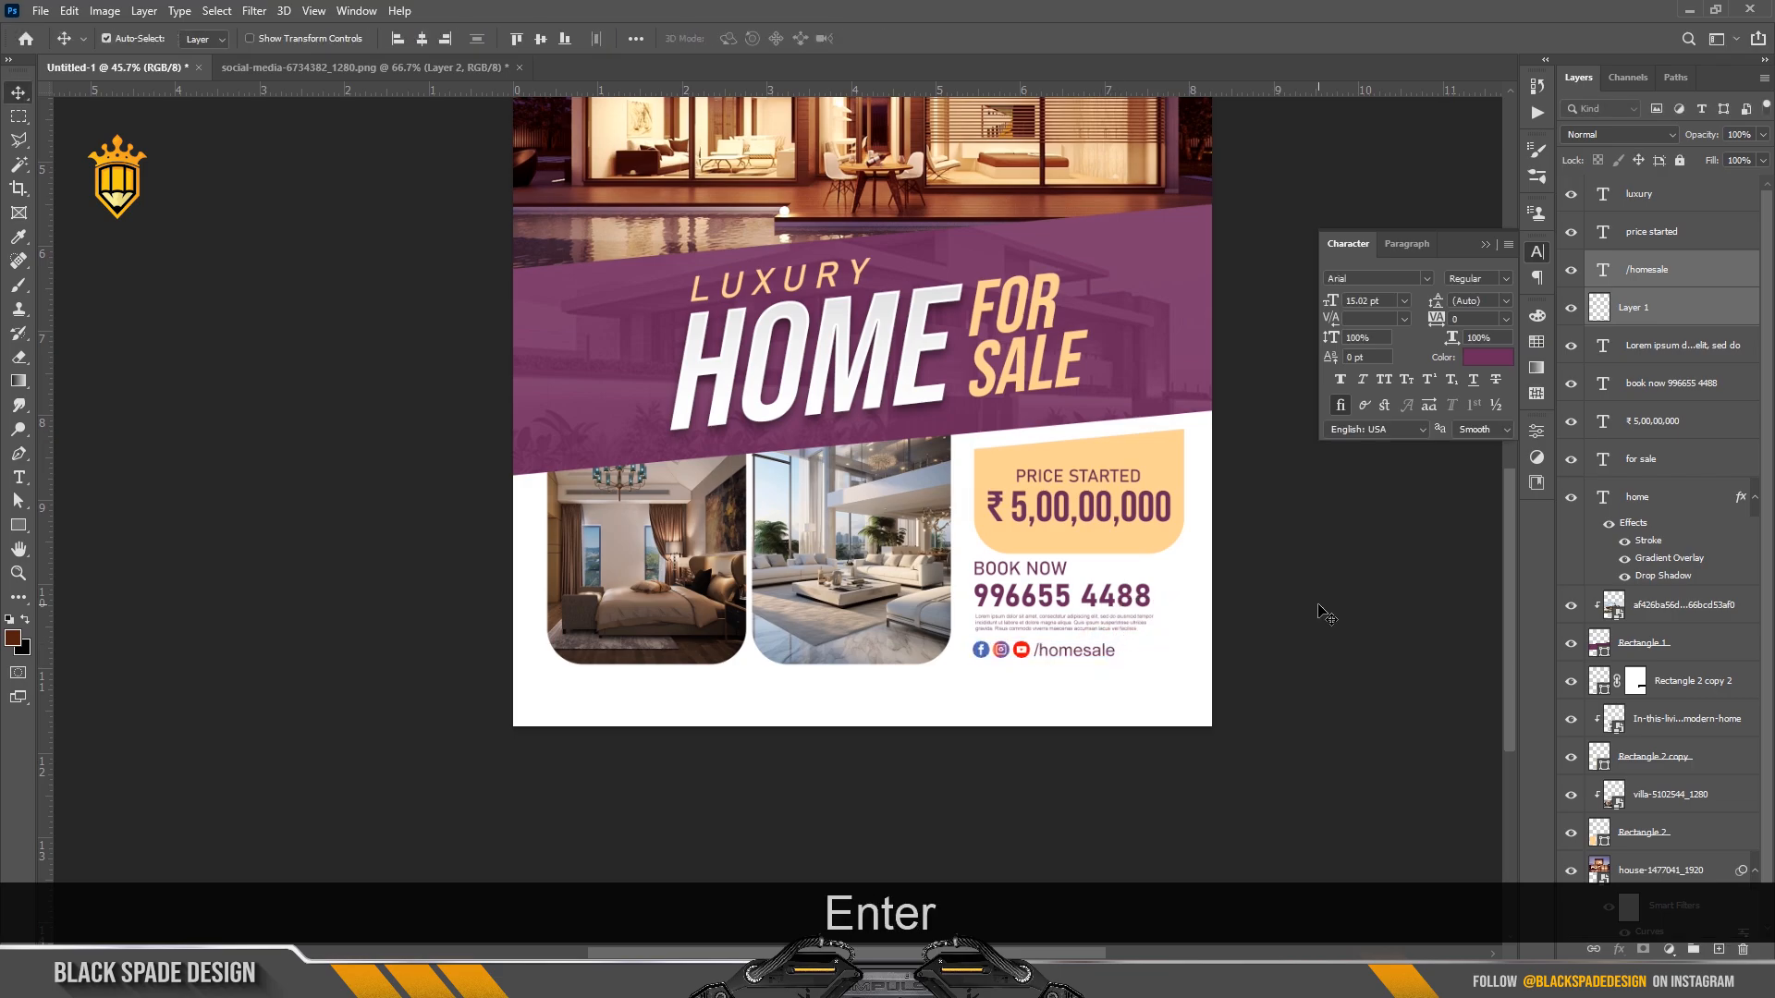
{"action": "key", "text": "Down"}
{"action": "key", "text": "Down"}
{"action": "scroll", "coordinate": [1217, 554], "scroll_direction": "down", "scroll_amount": 3}
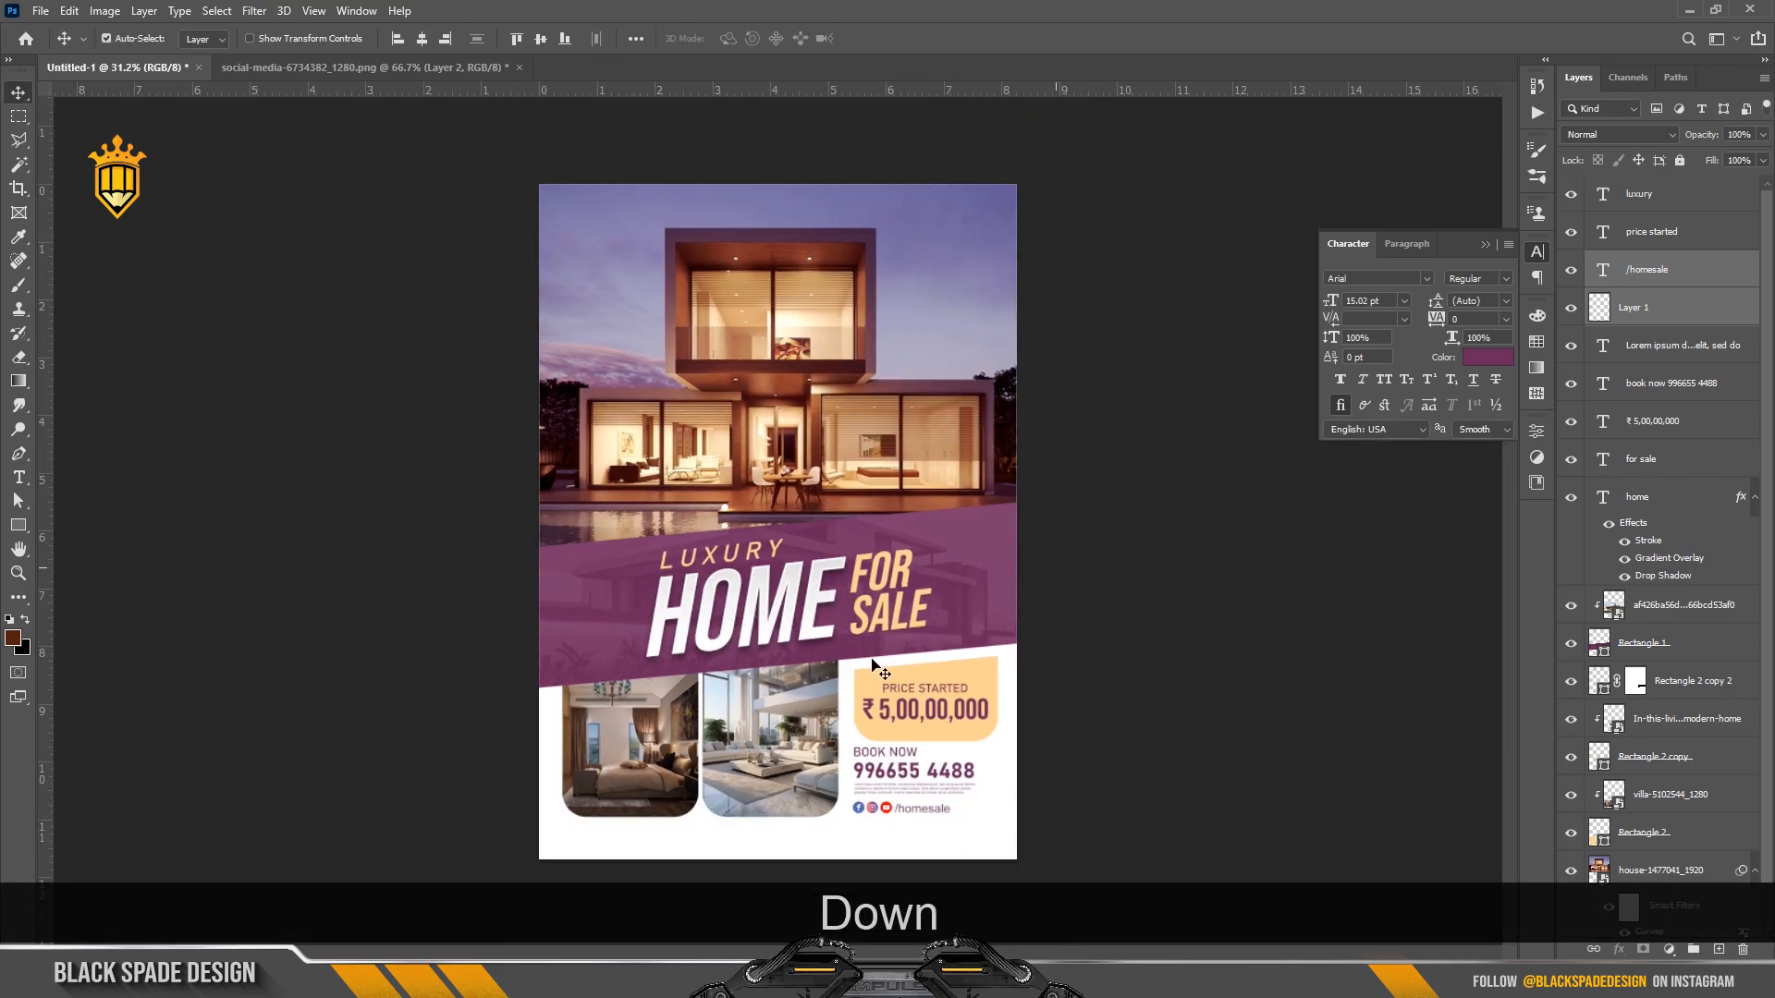
{"action": "scroll", "coordinate": [756, 737], "scroll_direction": "up", "scroll_amount": 5}
Draw a small rectangle below the bedroom photo and round its ends into a pill.
{"action": "key", "text": "space"}
{"action": "left_click_drag", "start_coordinate": [773, 765], "coordinate": [830, 537]}
{"action": "scroll", "coordinate": [653, 749], "scroll_direction": "up", "scroll_amount": 3}
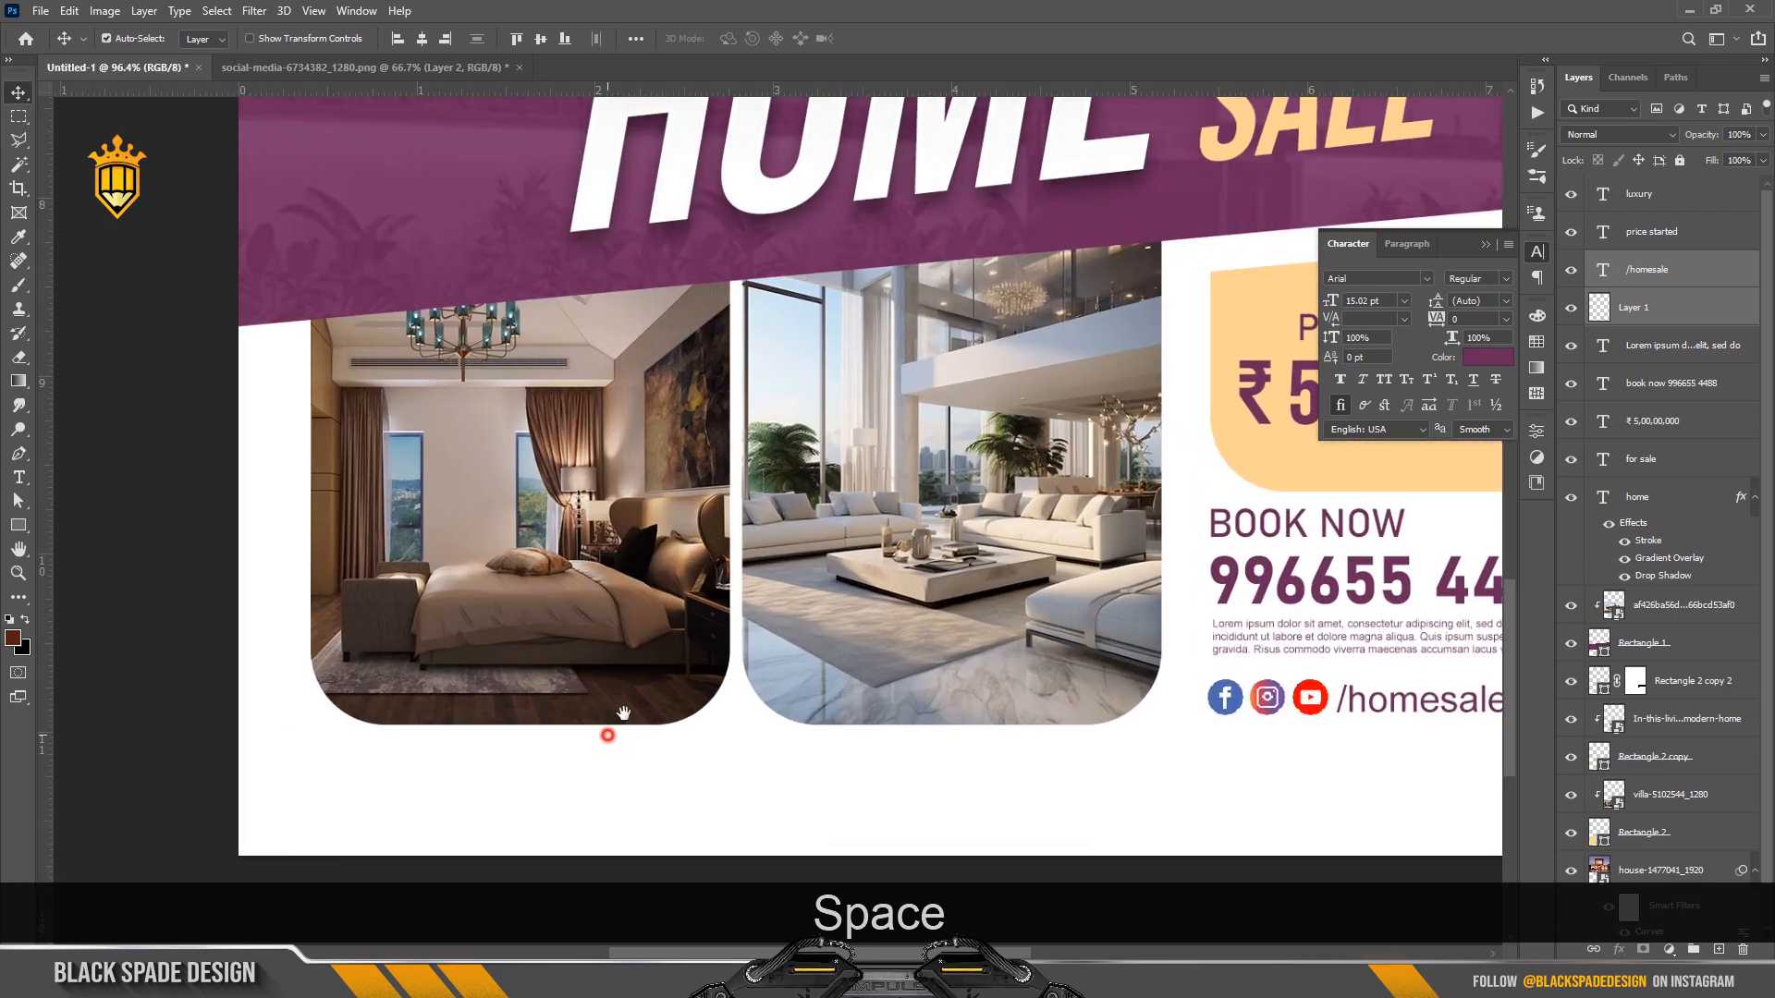
{"action": "left_click_drag", "start_coordinate": [602, 725], "coordinate": [720, 669]}
{"action": "key", "text": "u"}
{"action": "scroll", "coordinate": [496, 681], "scroll_direction": "up", "scroll_amount": 2}
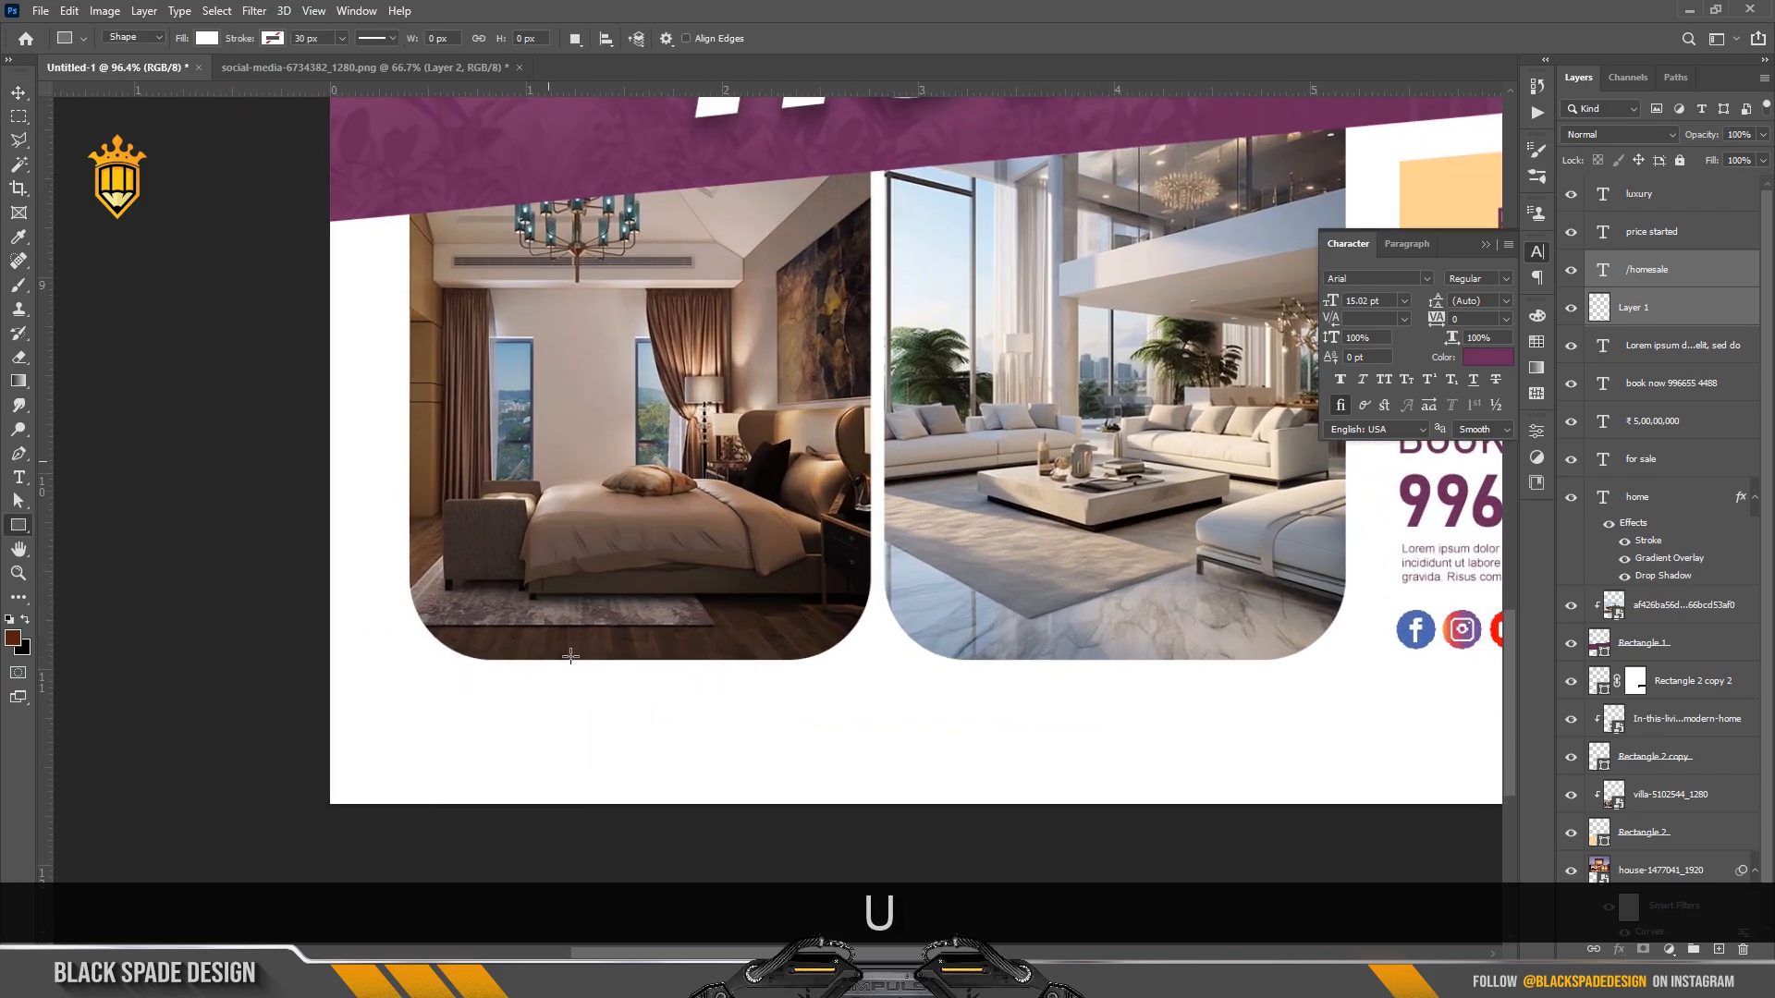
{"action": "left_click_drag", "start_coordinate": [534, 632], "coordinate": [757, 708]}
{"action": "scroll", "coordinate": [575, 680], "scroll_direction": "up", "scroll_amount": 1}
{"action": "scroll", "coordinate": [572, 676], "scroll_direction": "up", "scroll_amount": 1}
{"action": "left_click_drag", "start_coordinate": [536, 624], "coordinate": [673, 674]}
Fill the pill peach with a thin white outside stroke of 12.51 px.
{"action": "left_click", "coordinate": [1322, 618]}
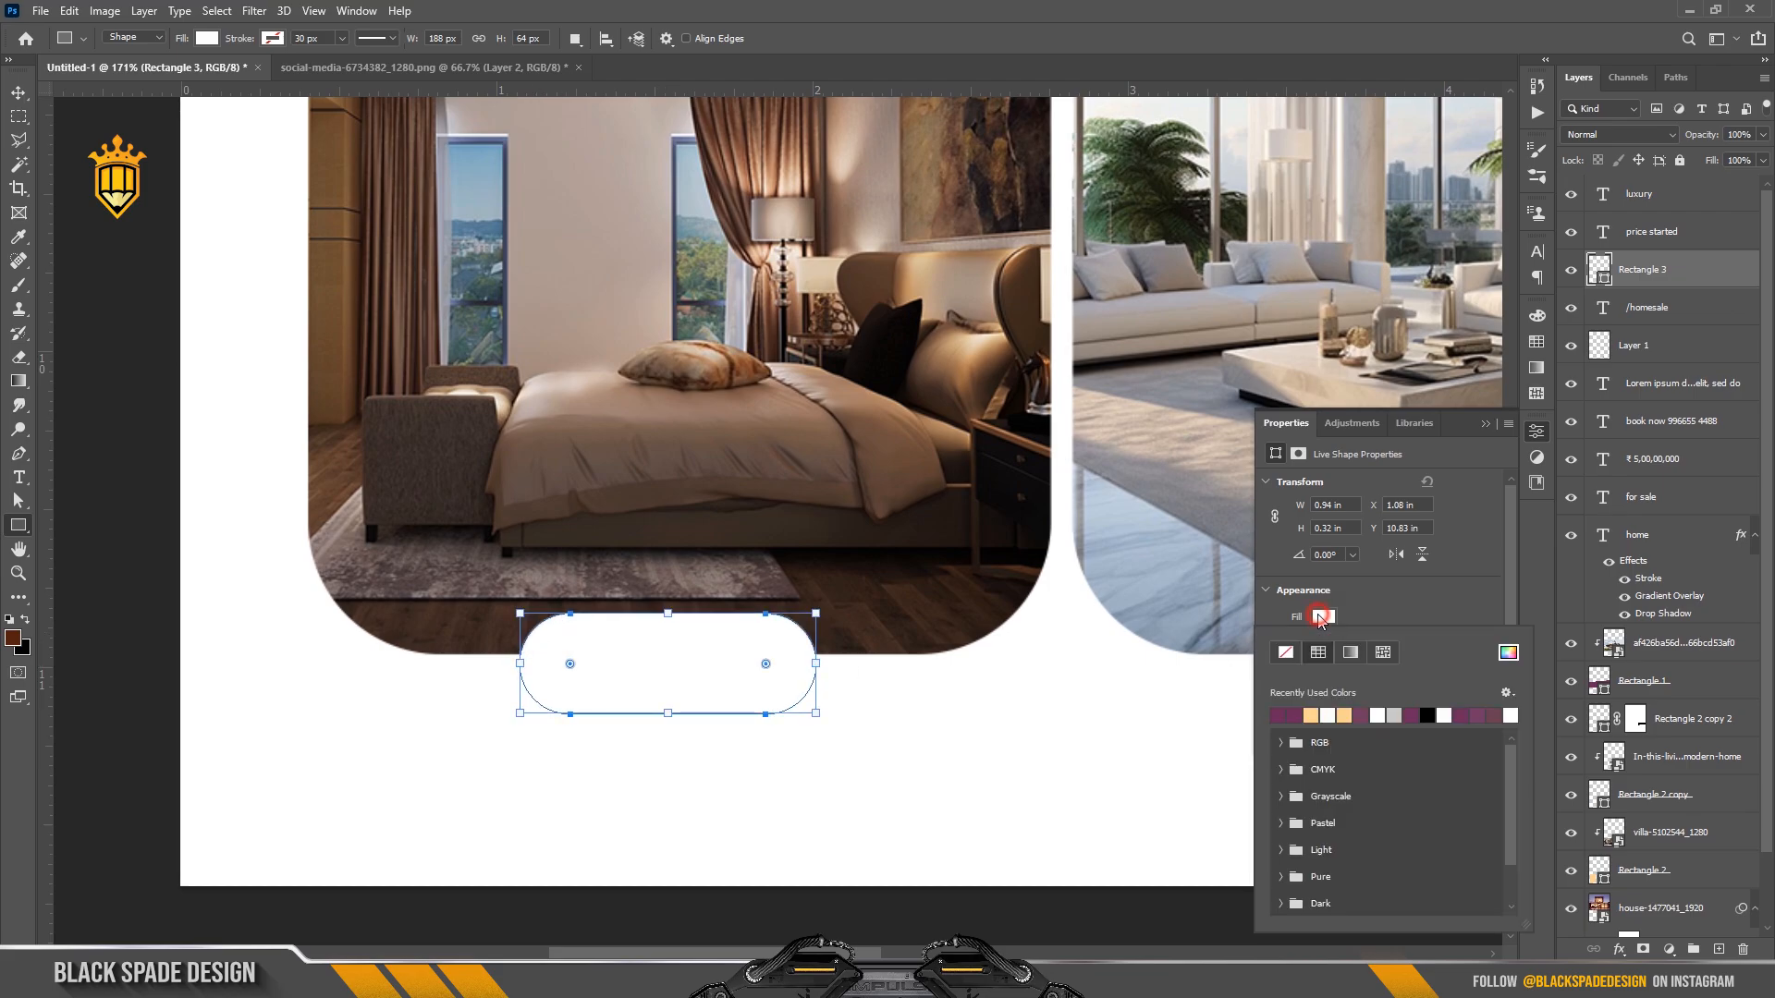
{"action": "left_click", "coordinate": [1316, 712]}
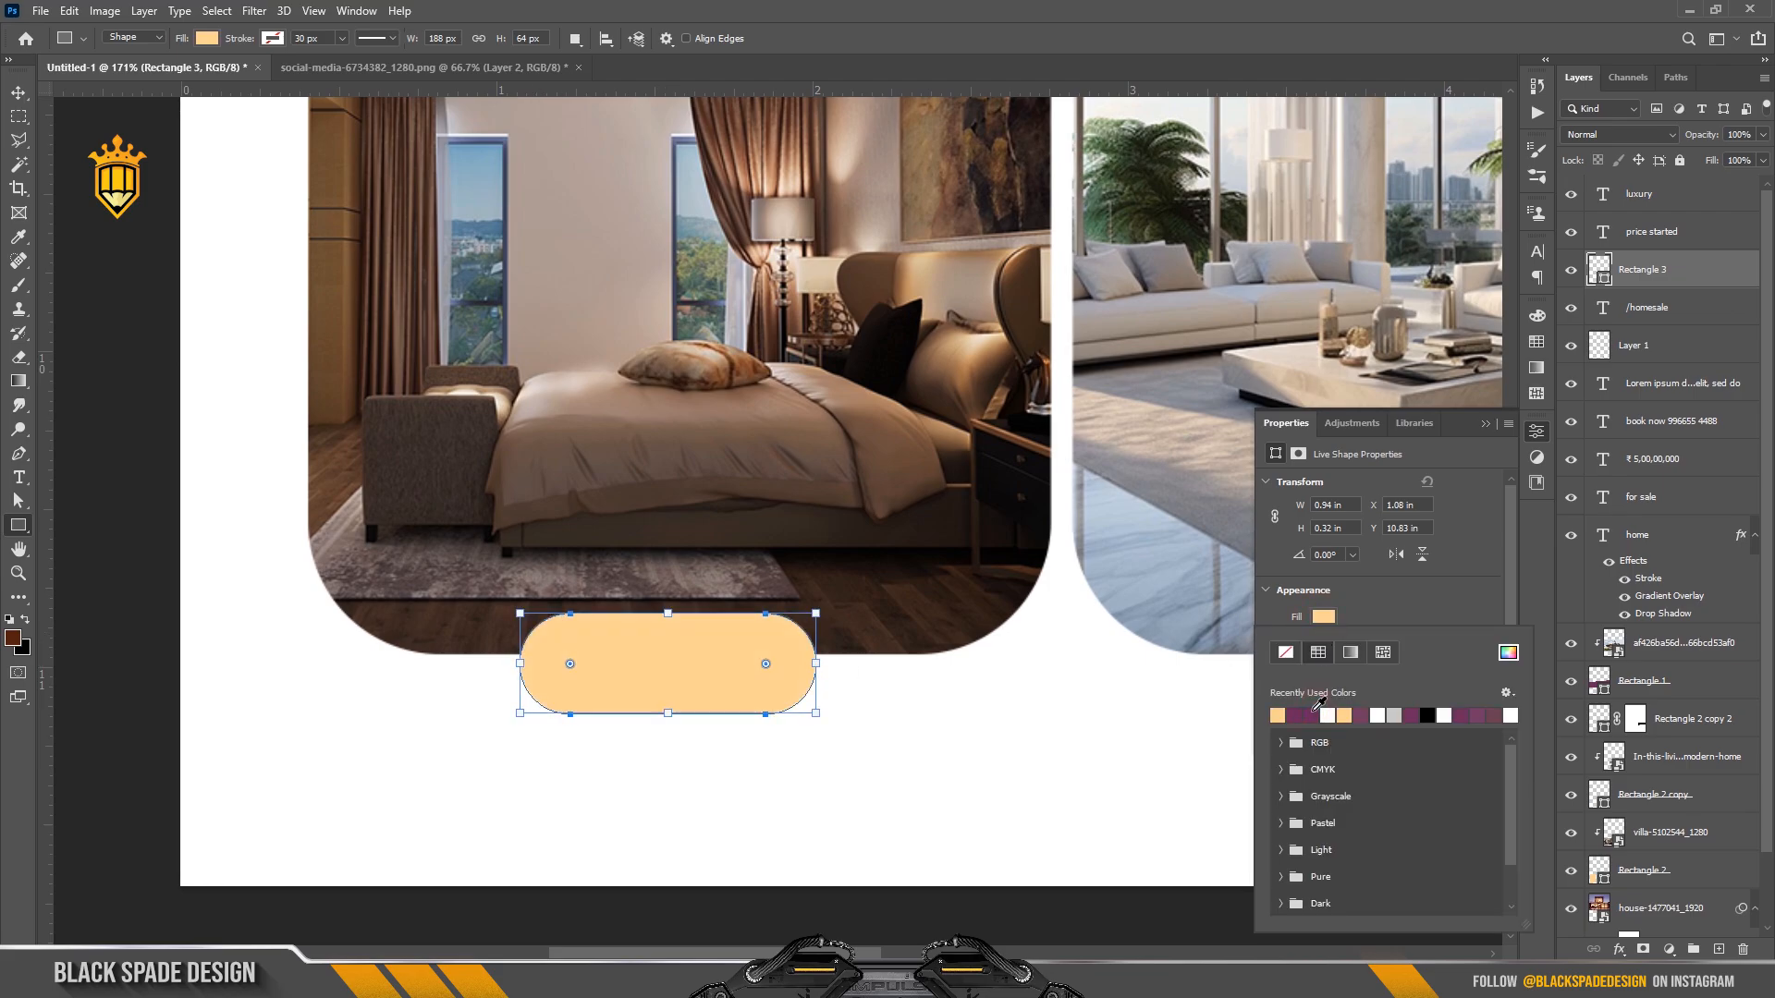
{"action": "left_click", "coordinate": [1409, 599]}
{"action": "left_click", "coordinate": [1322, 643]}
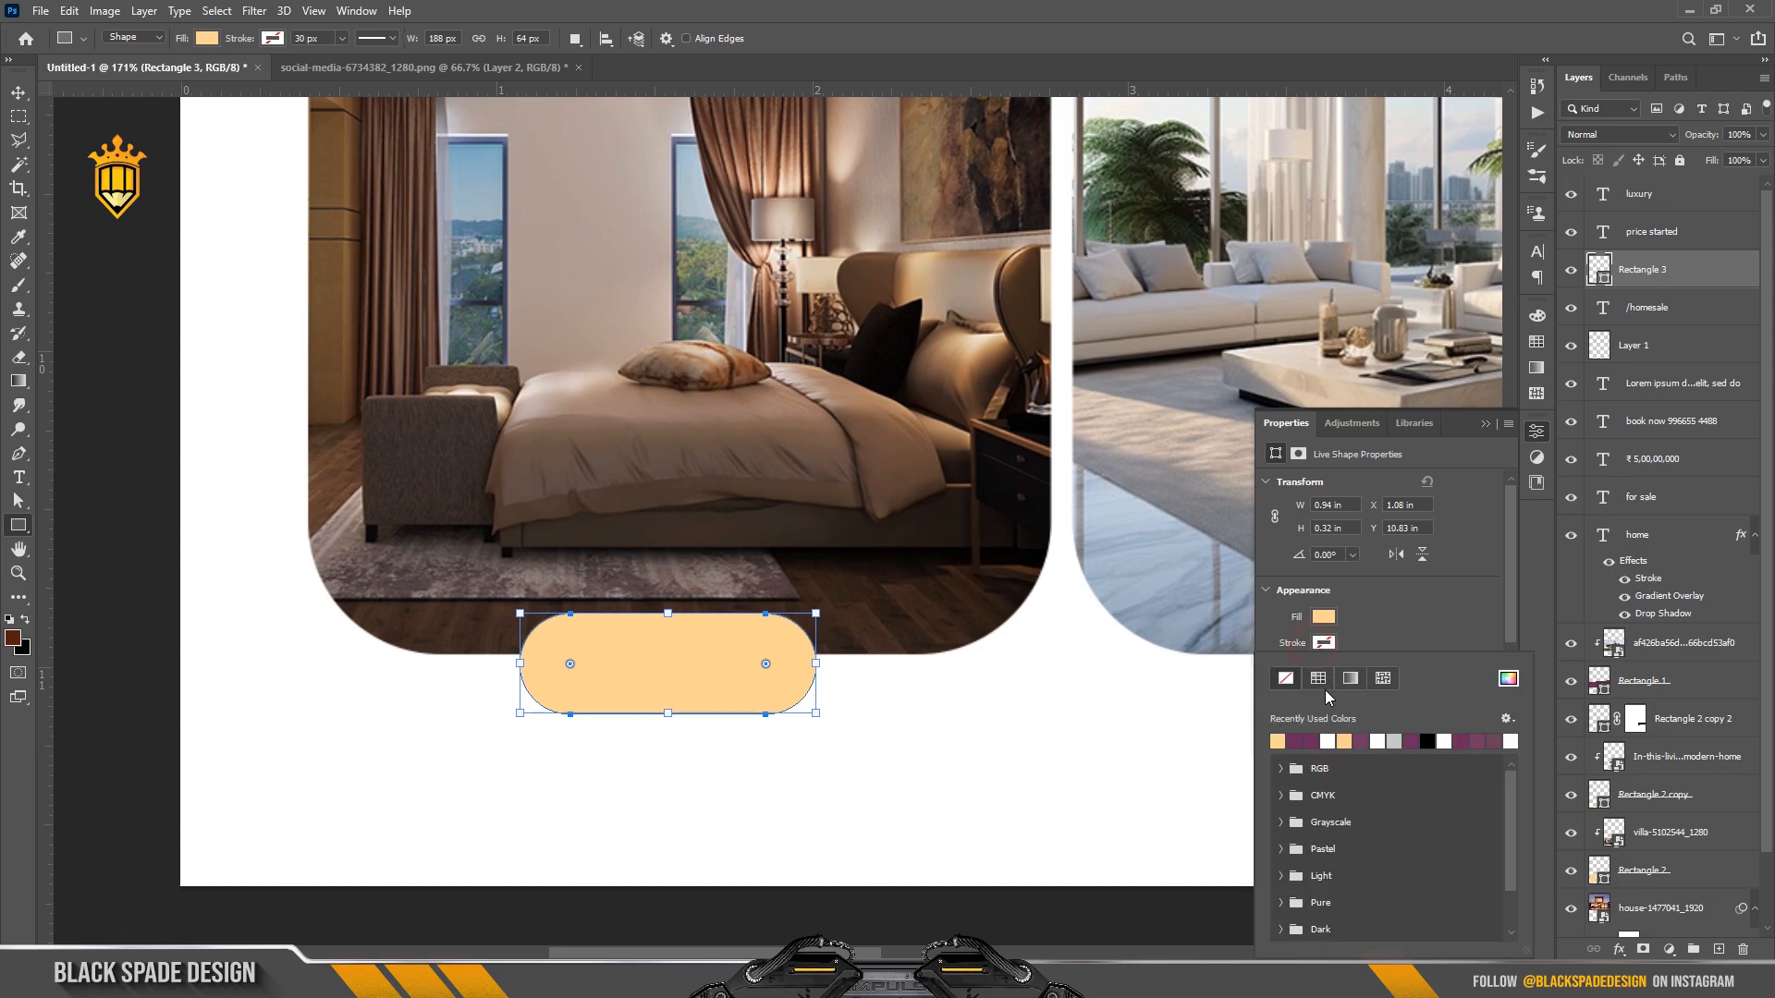
{"action": "left_click", "coordinate": [1404, 601]}
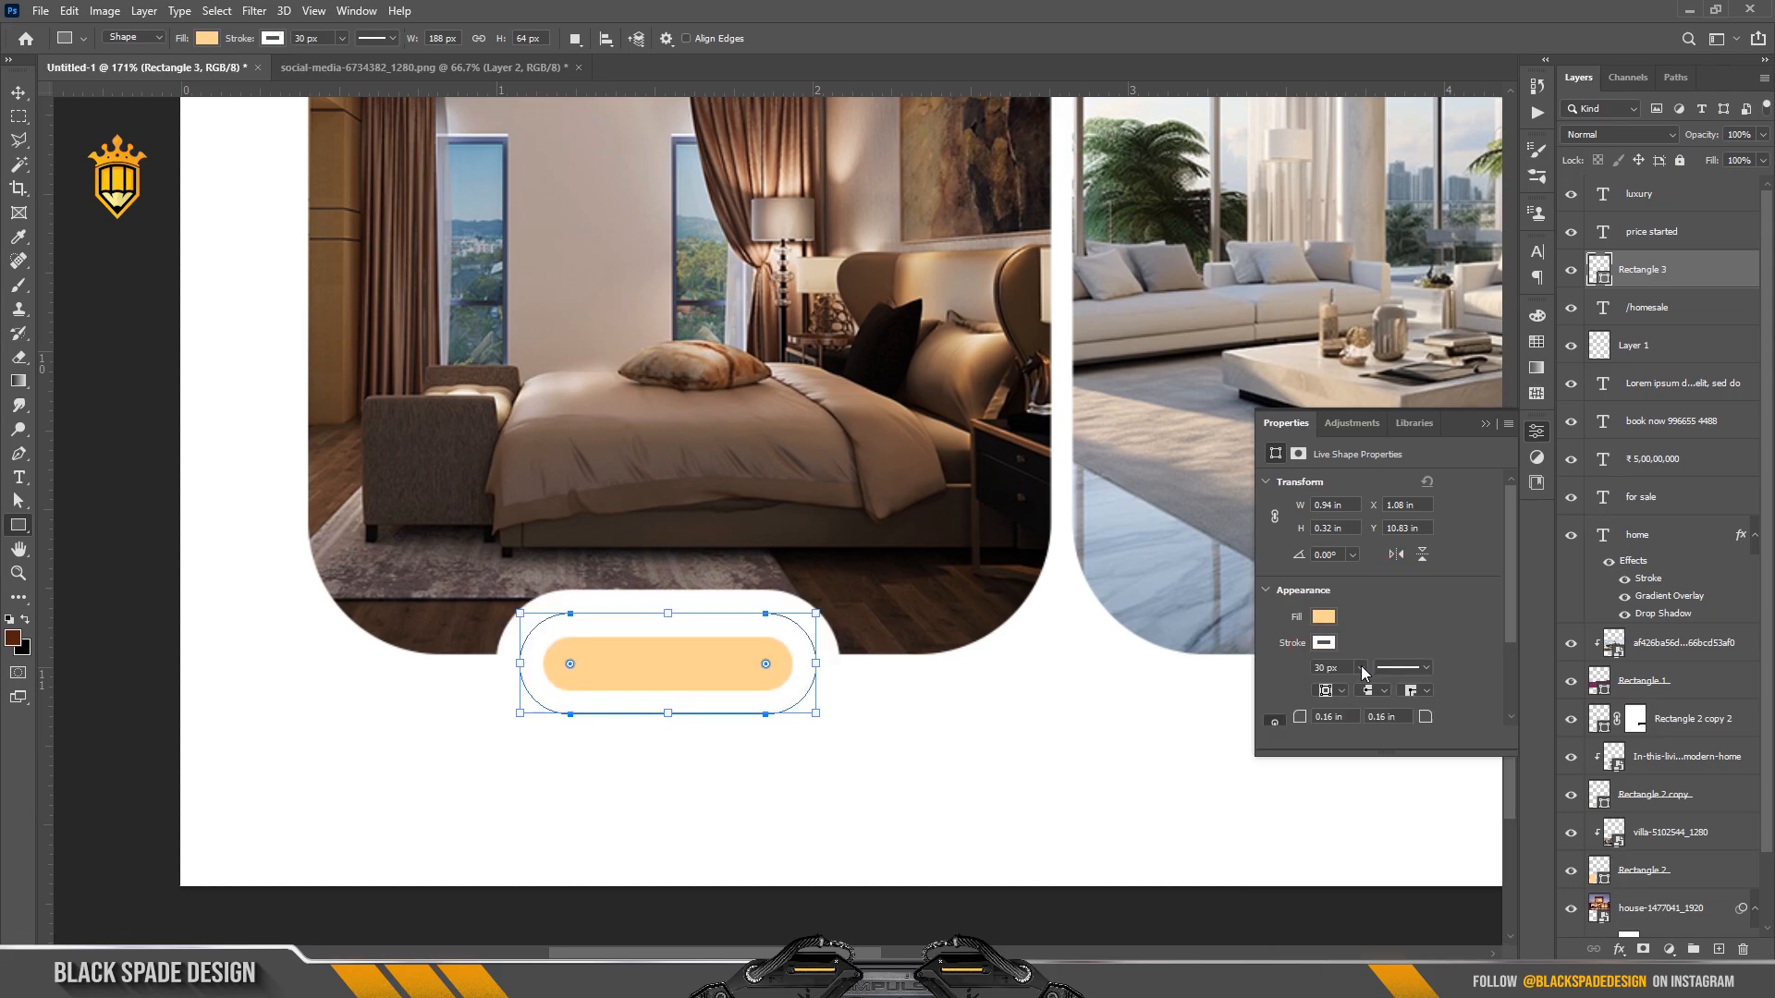
{"action": "left_click", "coordinate": [1342, 692]}
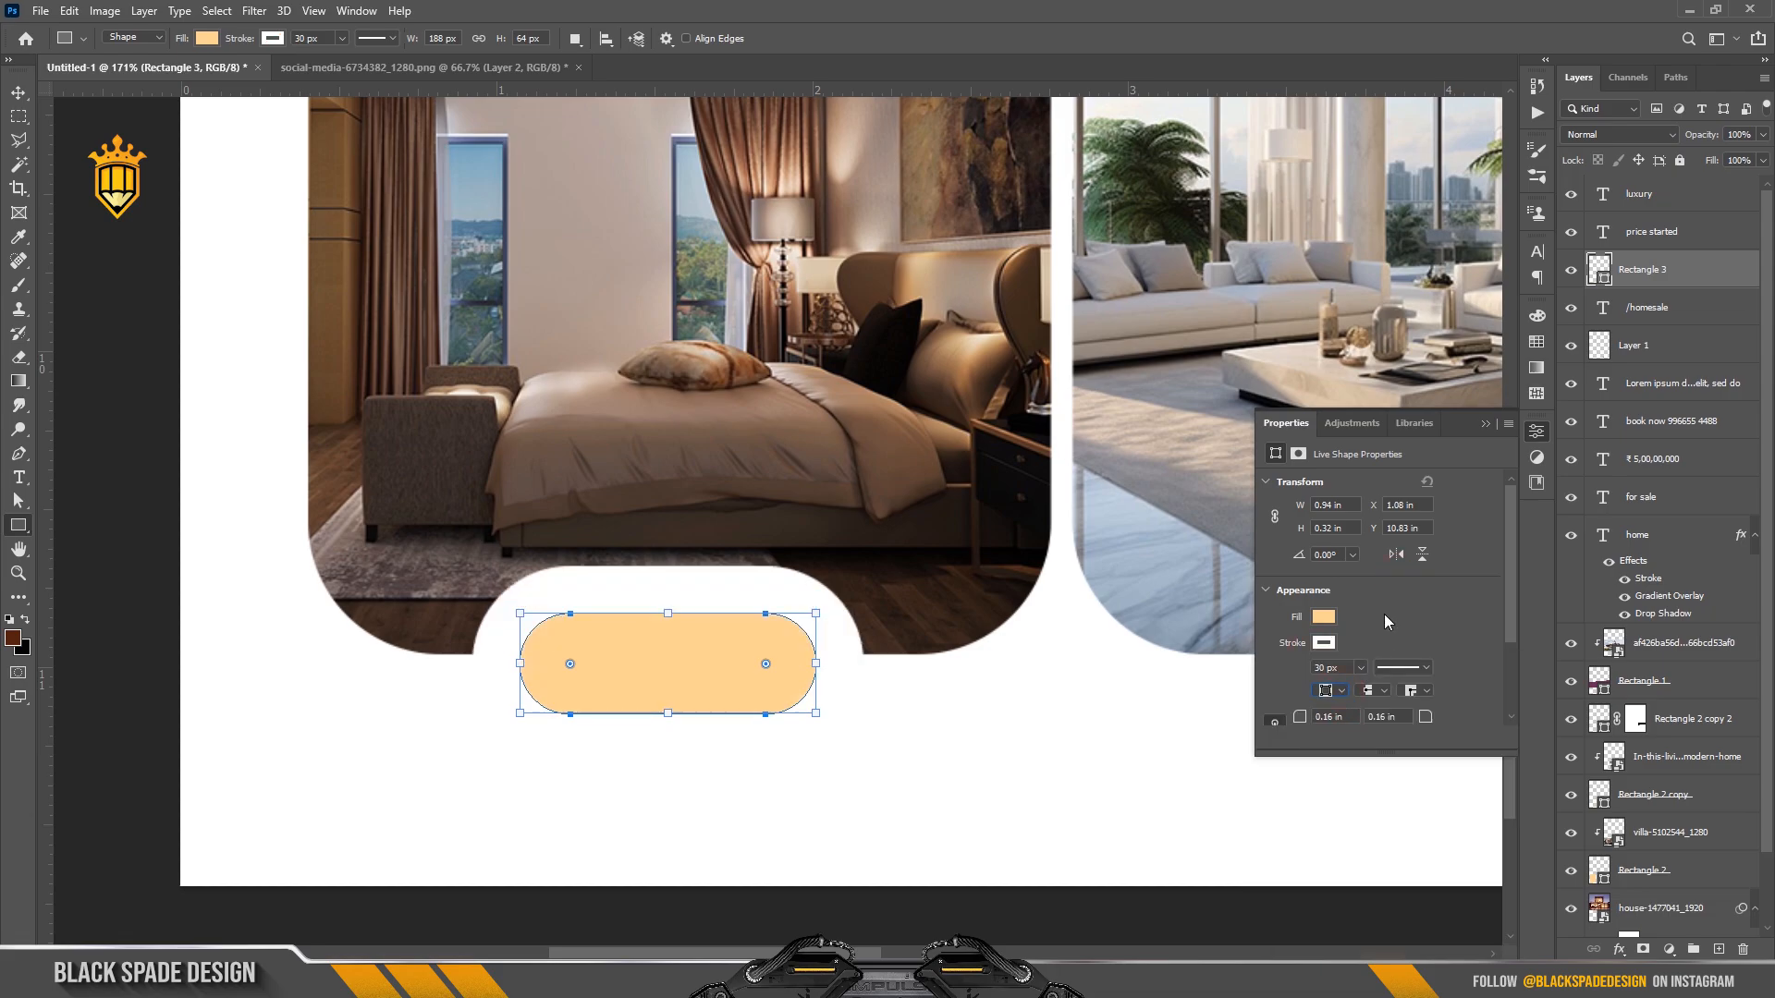
{"action": "left_click", "coordinate": [1360, 668]}
{"action": "left_click_drag", "start_coordinate": [1351, 688], "coordinate": [1350, 688]}
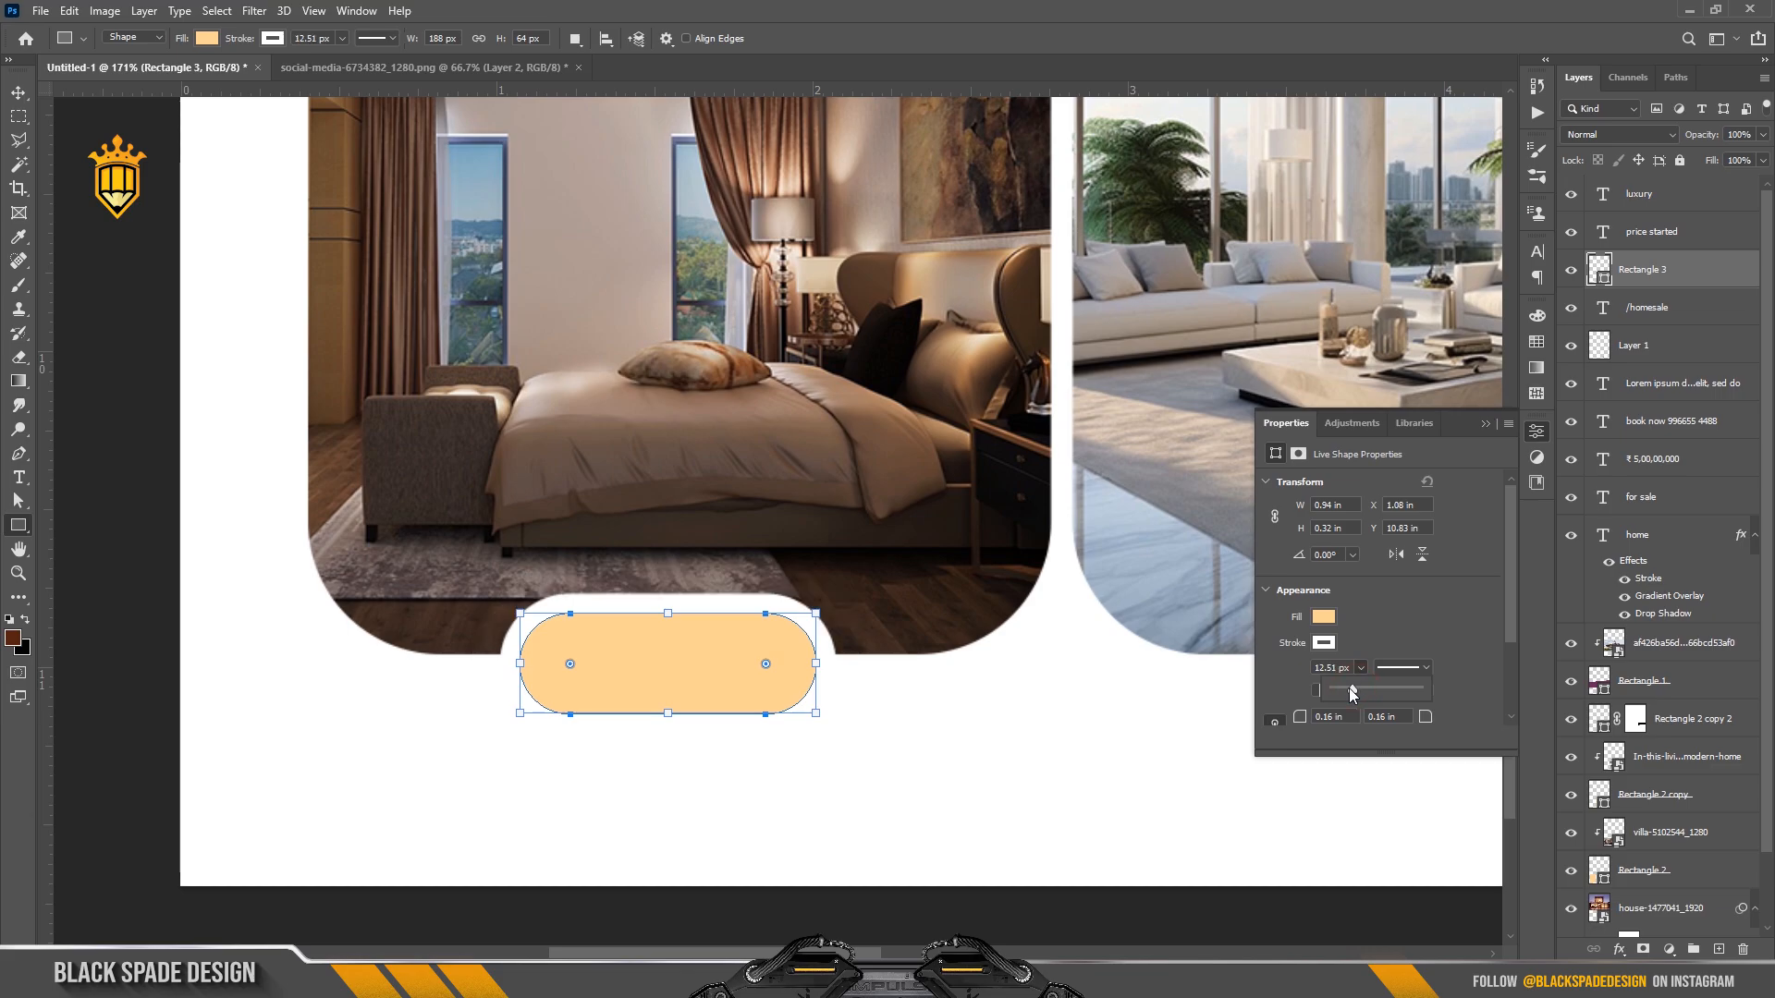
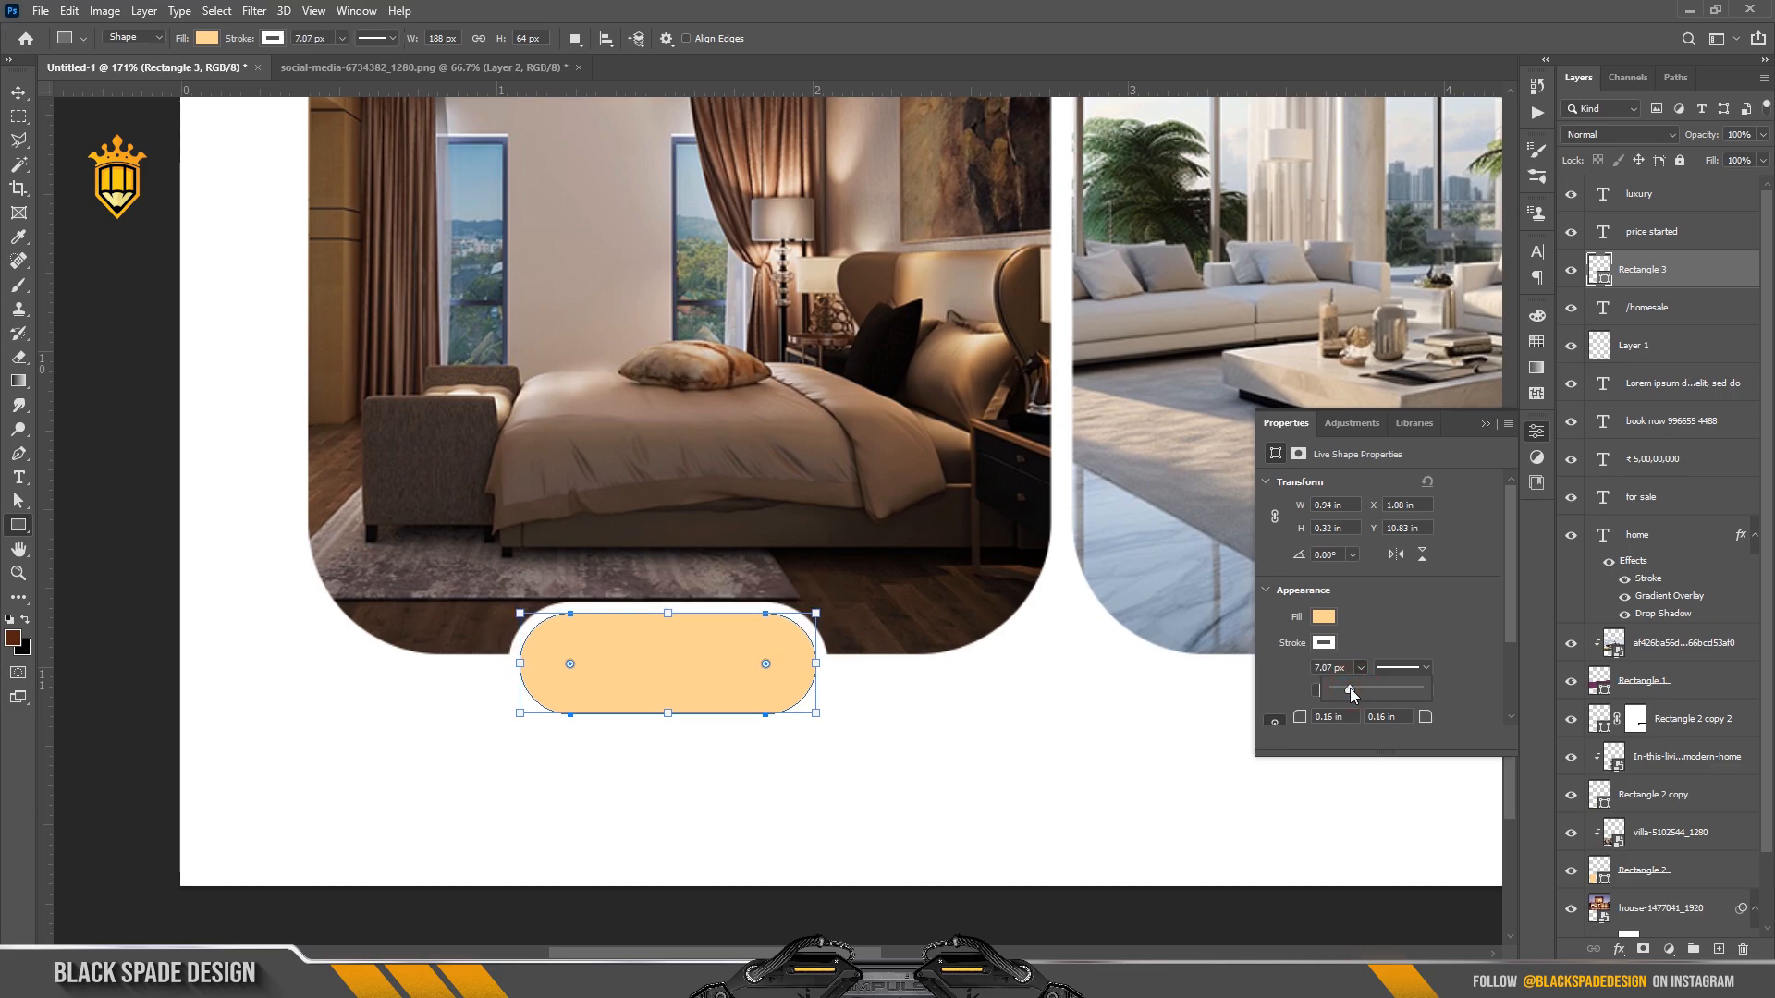
Drag the peach pill (Rectangle 3) until it is centred under the bedroom photo.
{"action": "left_click", "coordinate": [1486, 423]}
{"action": "scroll", "coordinate": [707, 647], "scroll_direction": "down", "scroll_amount": 3}
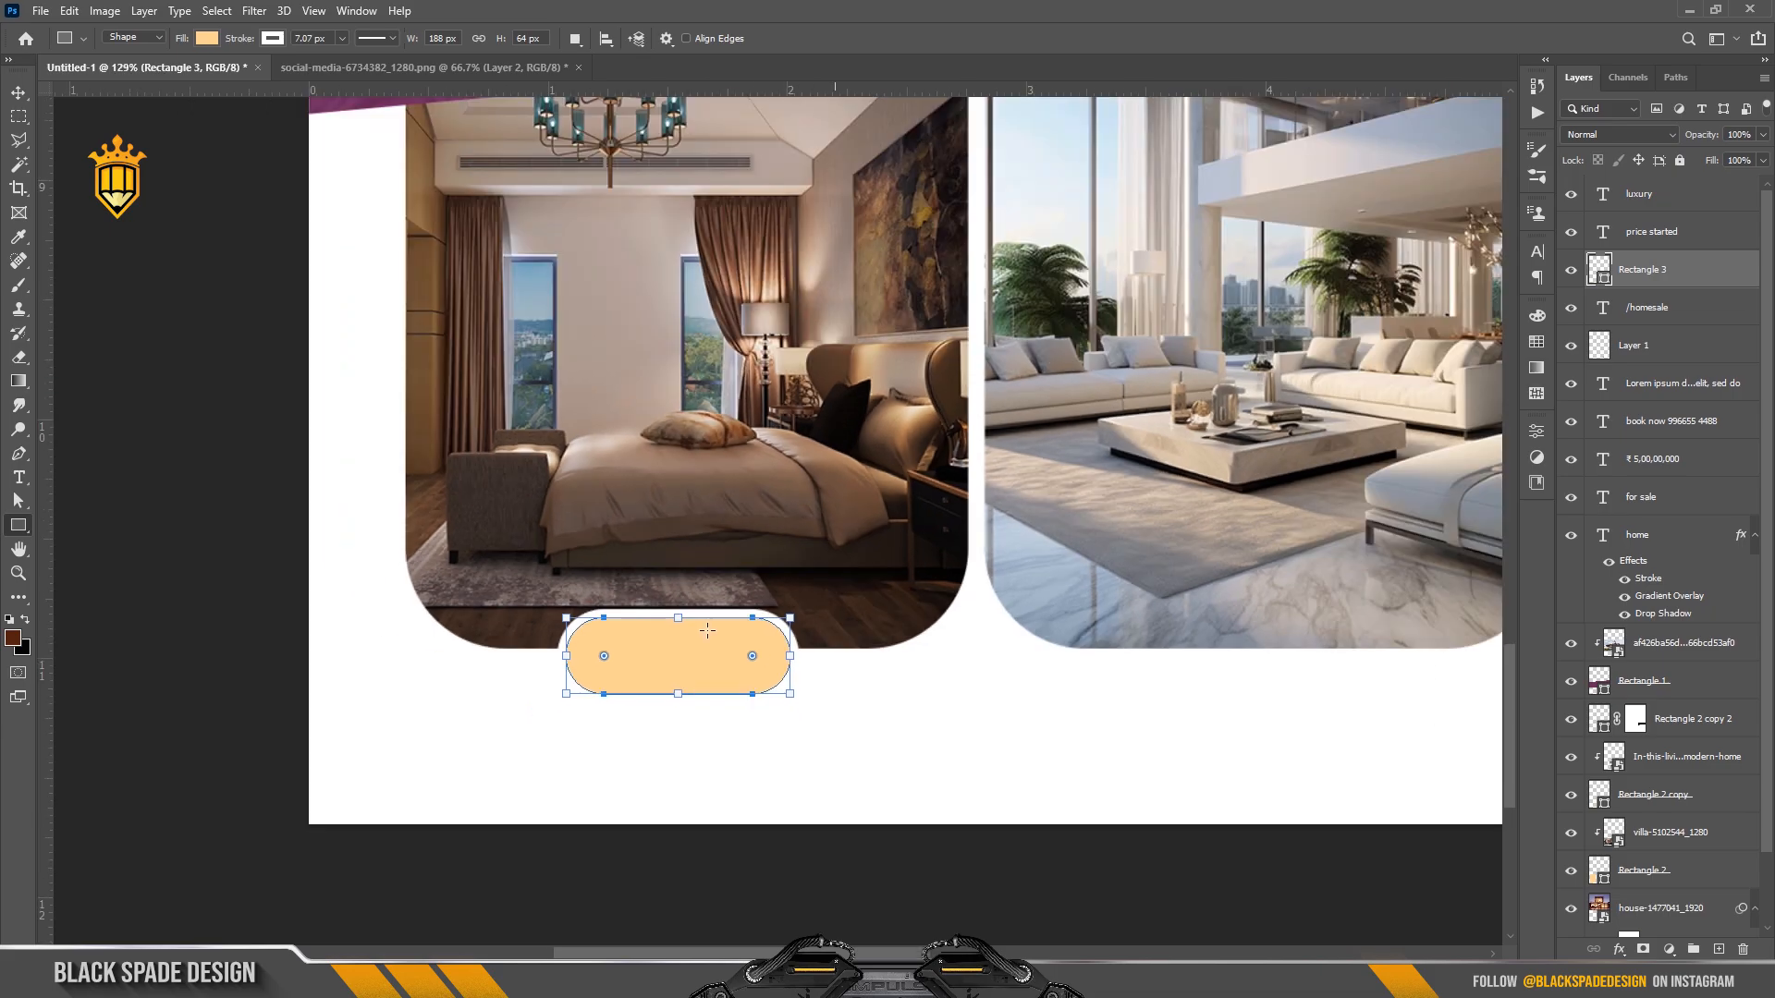
{"action": "key", "text": "v"}
{"action": "scroll", "coordinate": [702, 651], "scroll_direction": "down", "scroll_amount": 3}
{"action": "scroll", "coordinate": [709, 672], "scroll_direction": "up", "scroll_amount": 6}
{"action": "key", "text": "space"}
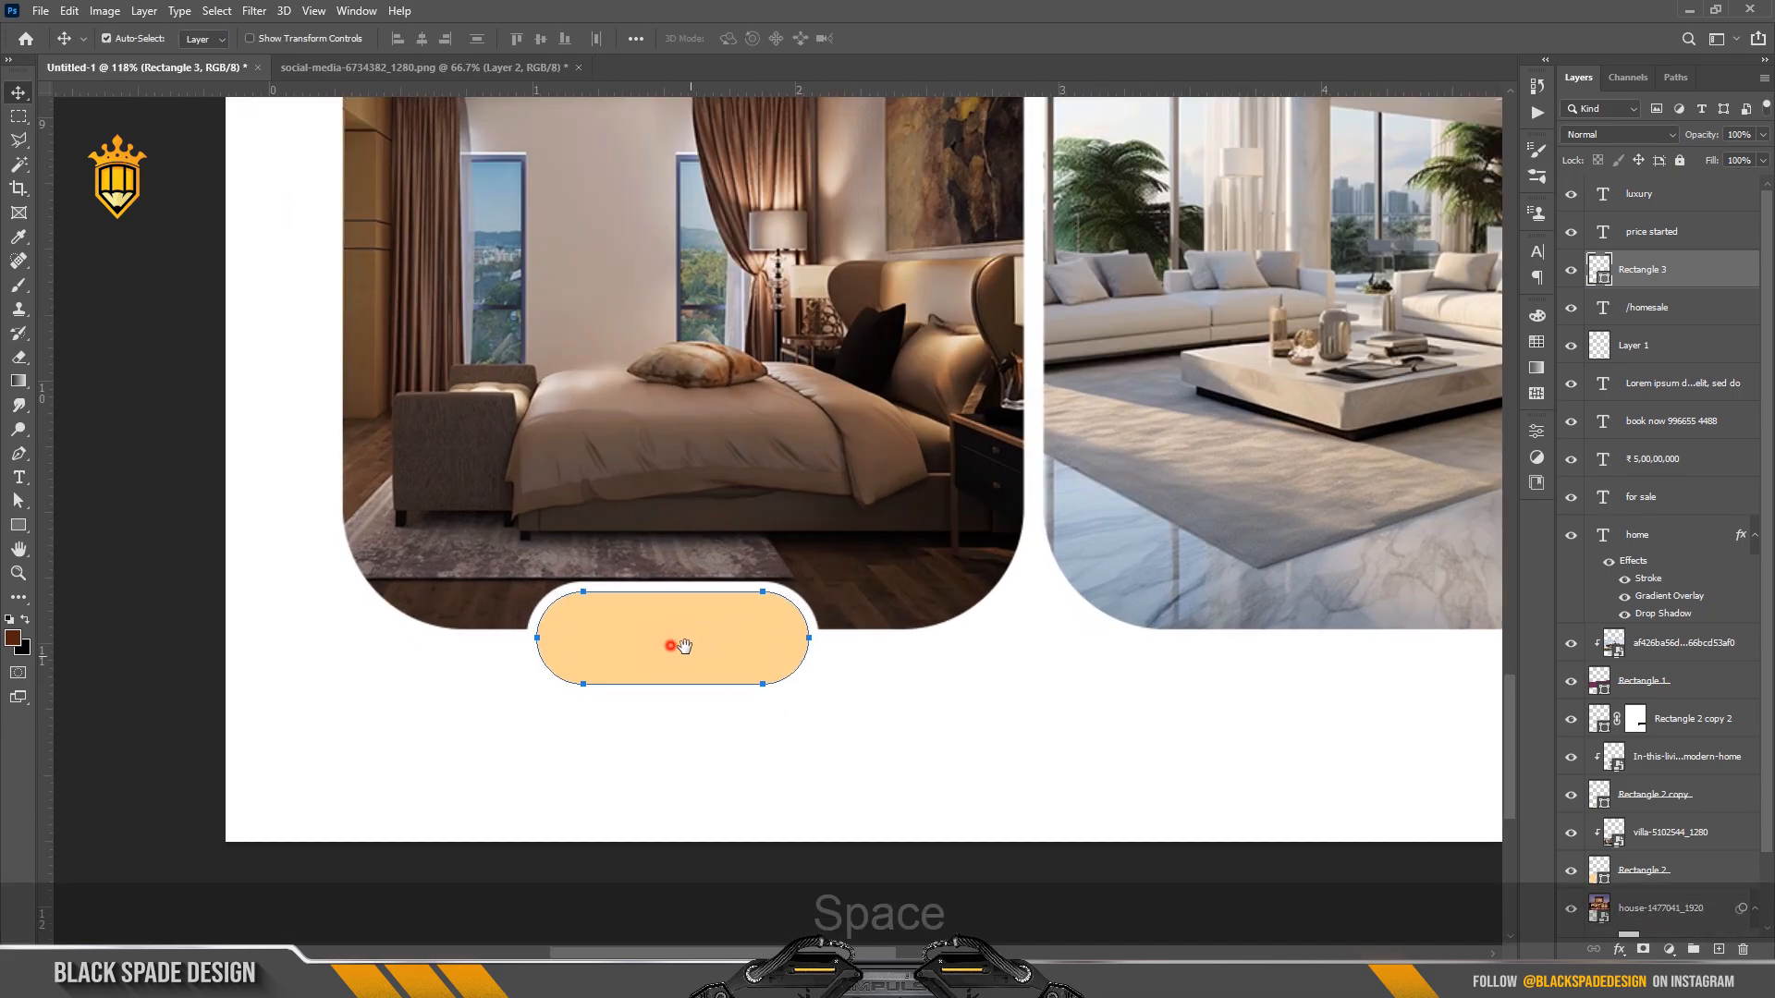
{"action": "left_click_drag", "start_coordinate": [667, 644], "coordinate": [790, 634]}
{"action": "scroll", "coordinate": [792, 641], "scroll_direction": "down", "scroll_amount": 3}
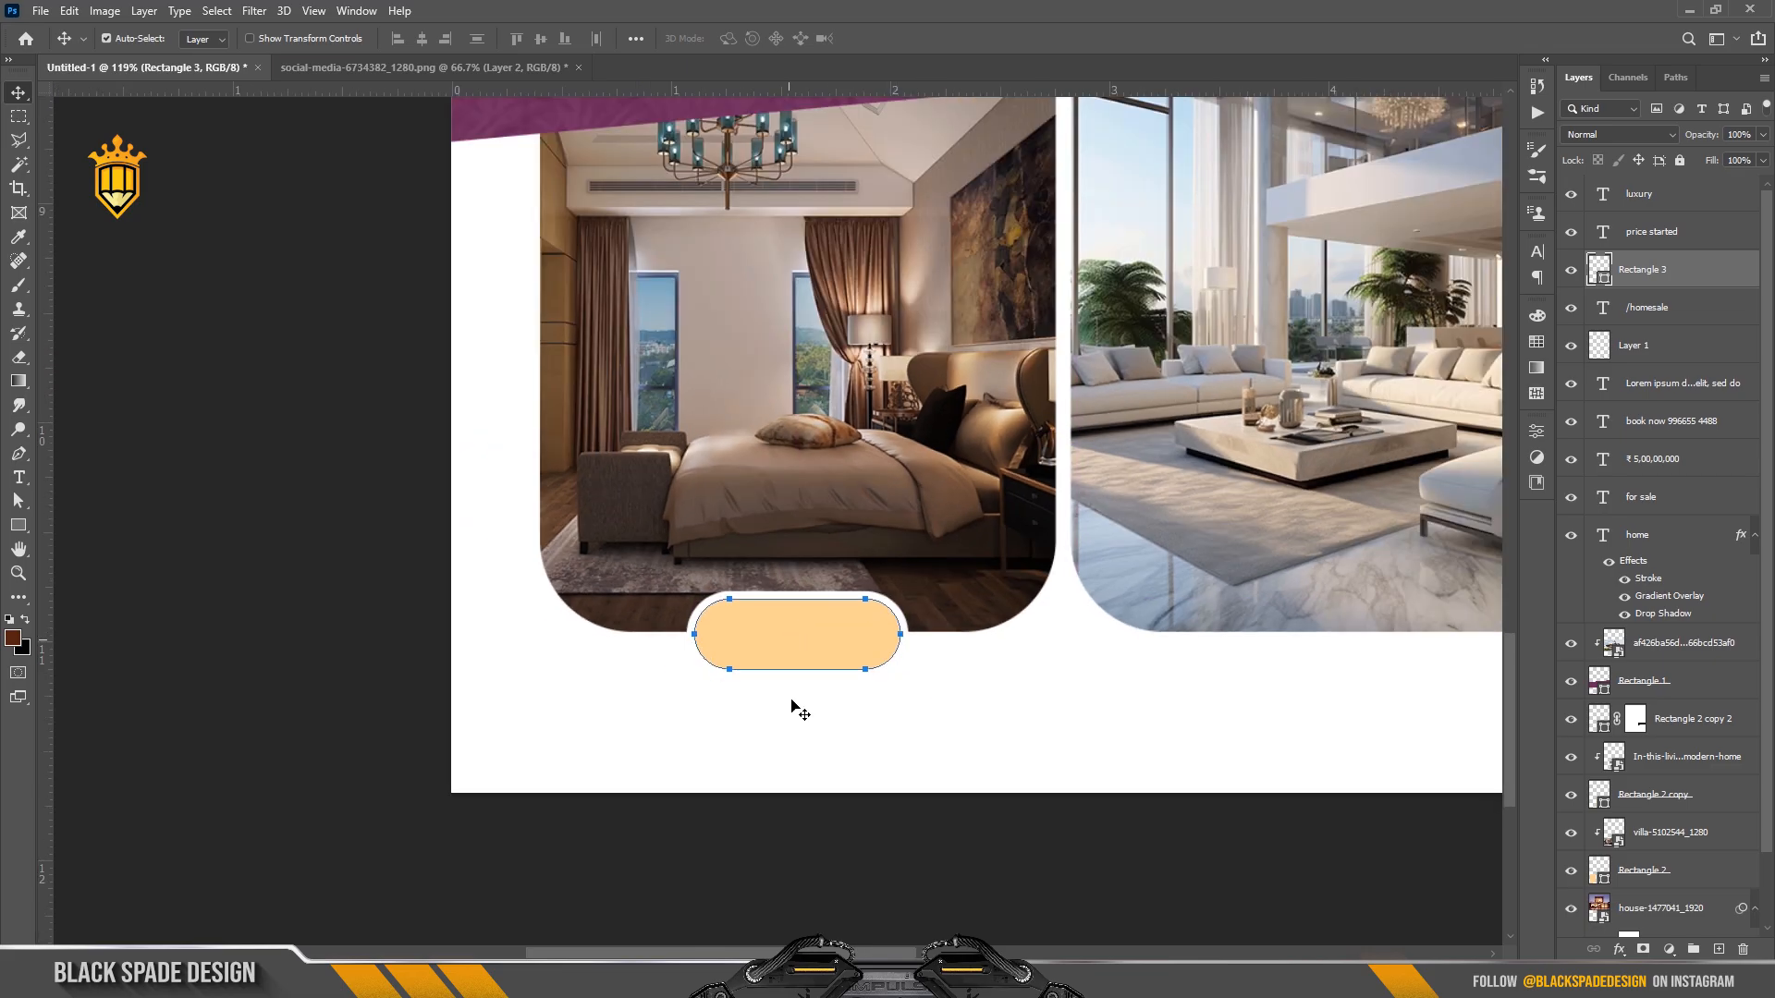
{"action": "left_click", "coordinate": [788, 784]}
Reselect the peach pill shape, then select the price started layer.
{"action": "scroll", "coordinate": [801, 689], "scroll_direction": "up", "scroll_amount": 1}
{"action": "scroll", "coordinate": [802, 688], "scroll_direction": "up", "scroll_amount": 1}
{"action": "left_click", "coordinate": [800, 615]}
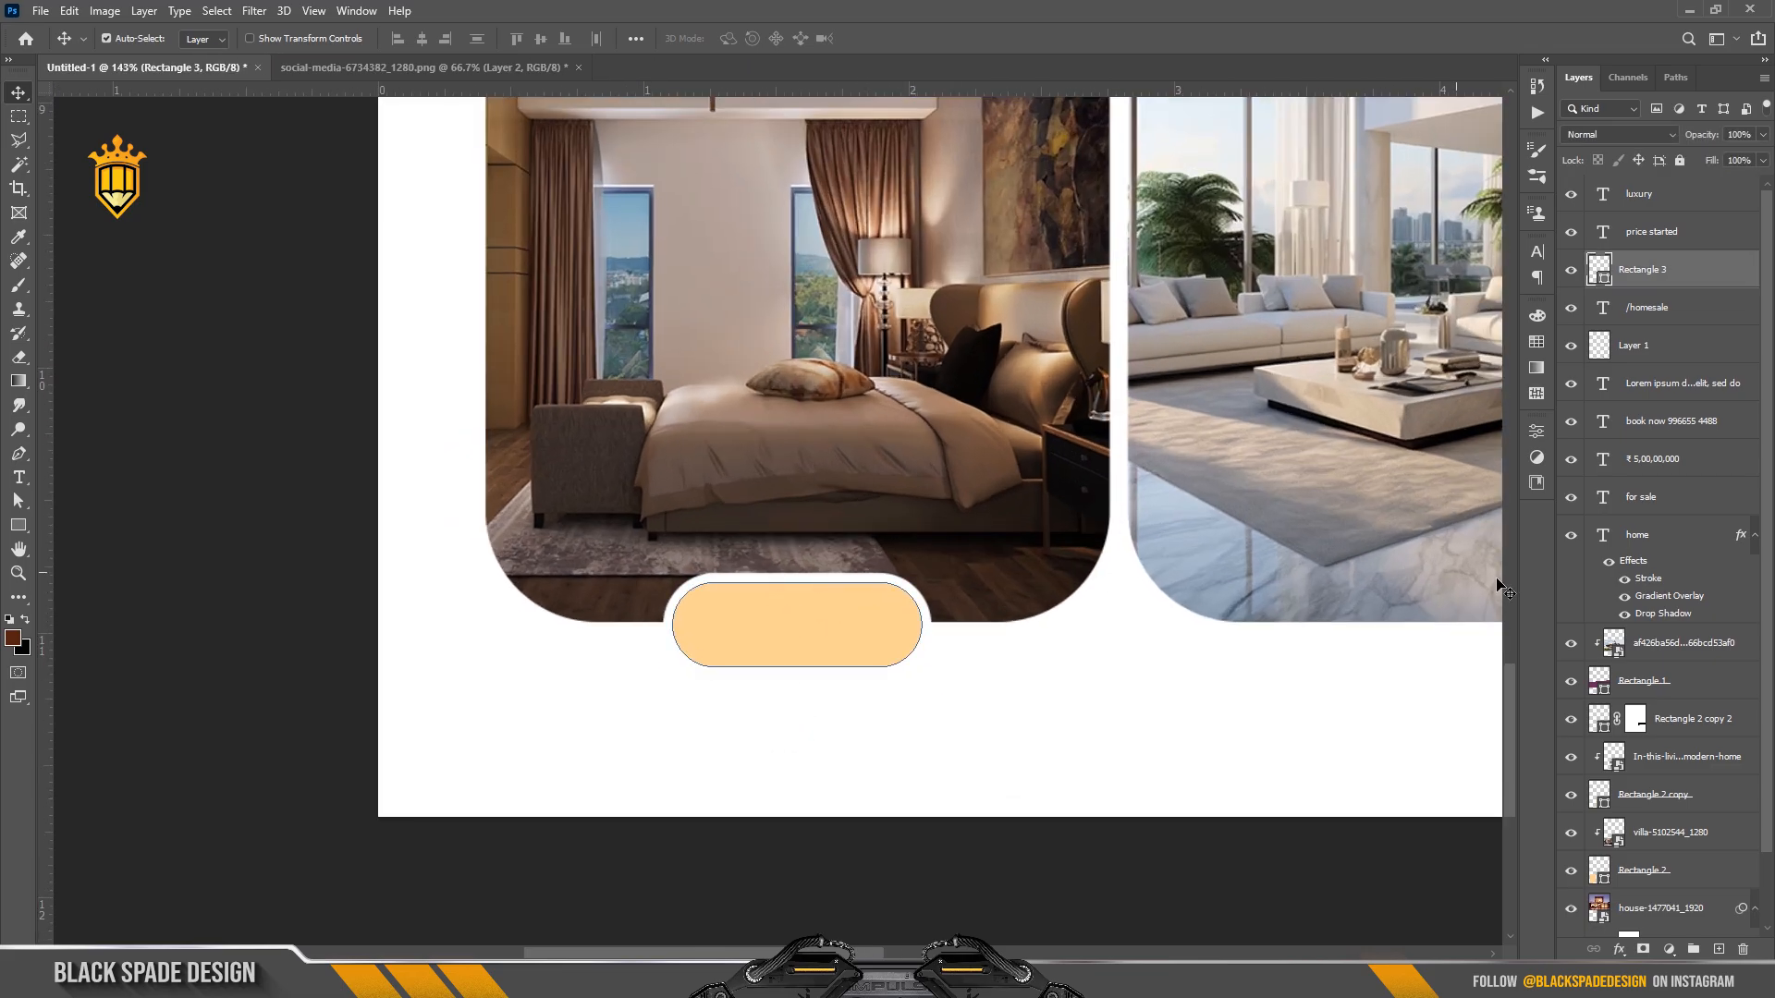
{"action": "left_click", "coordinate": [765, 674]}
{"action": "scroll", "coordinate": [767, 672], "scroll_direction": "up", "scroll_amount": 1}
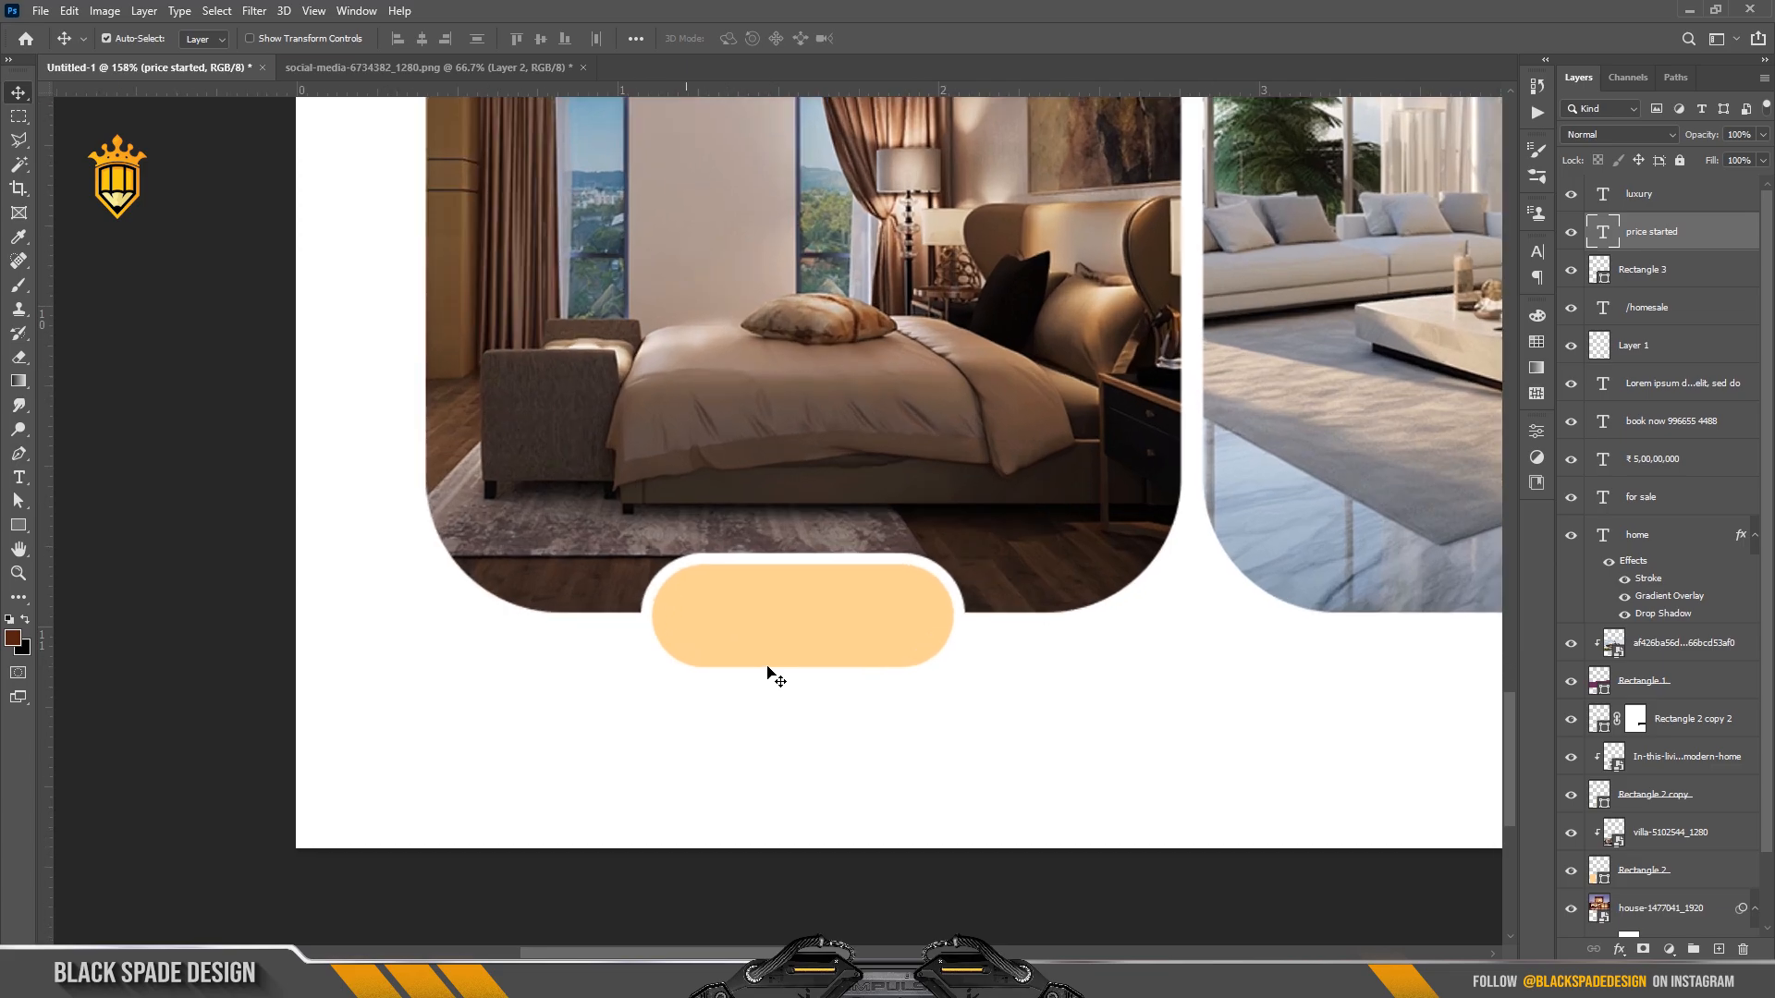
Add 'BED ROOM' text on the pill in dark purple Bebas Neue at 10 pt.
{"action": "key", "text": "t"}
{"action": "left_click", "coordinate": [788, 618]}
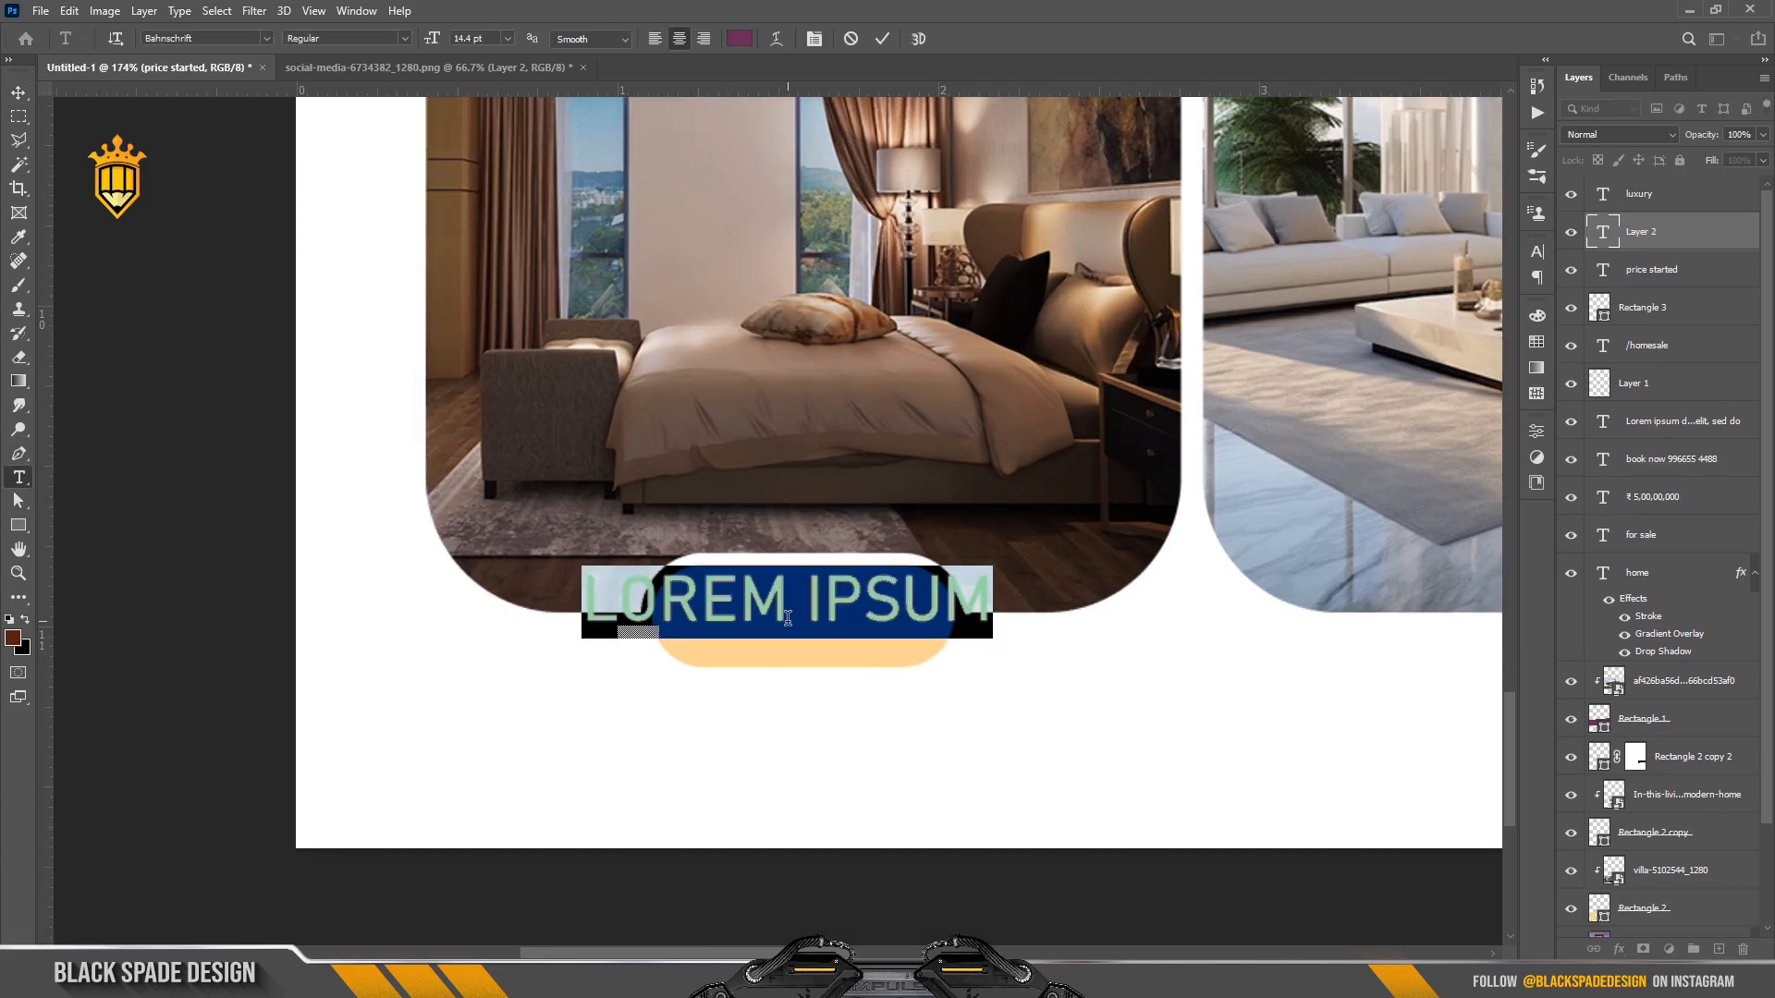
{"action": "left_click", "coordinate": [814, 39]}
{"action": "left_click", "coordinate": [1423, 280]}
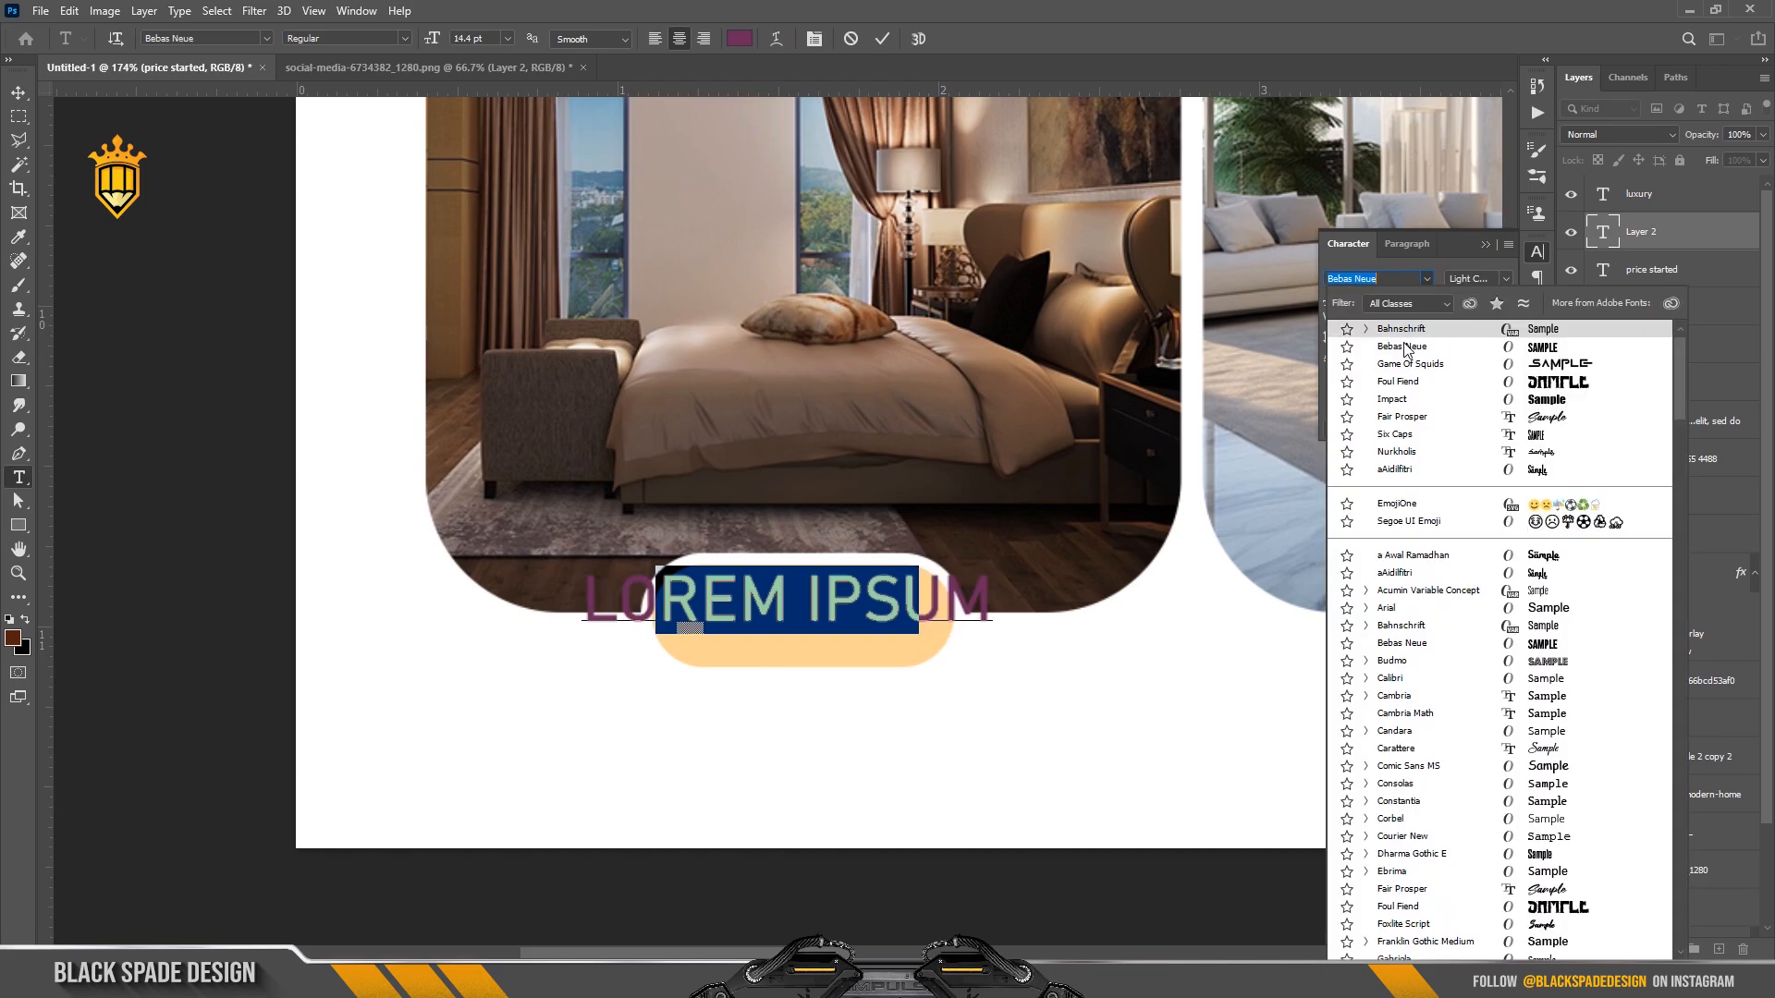
{"action": "left_click", "coordinate": [1405, 347]}
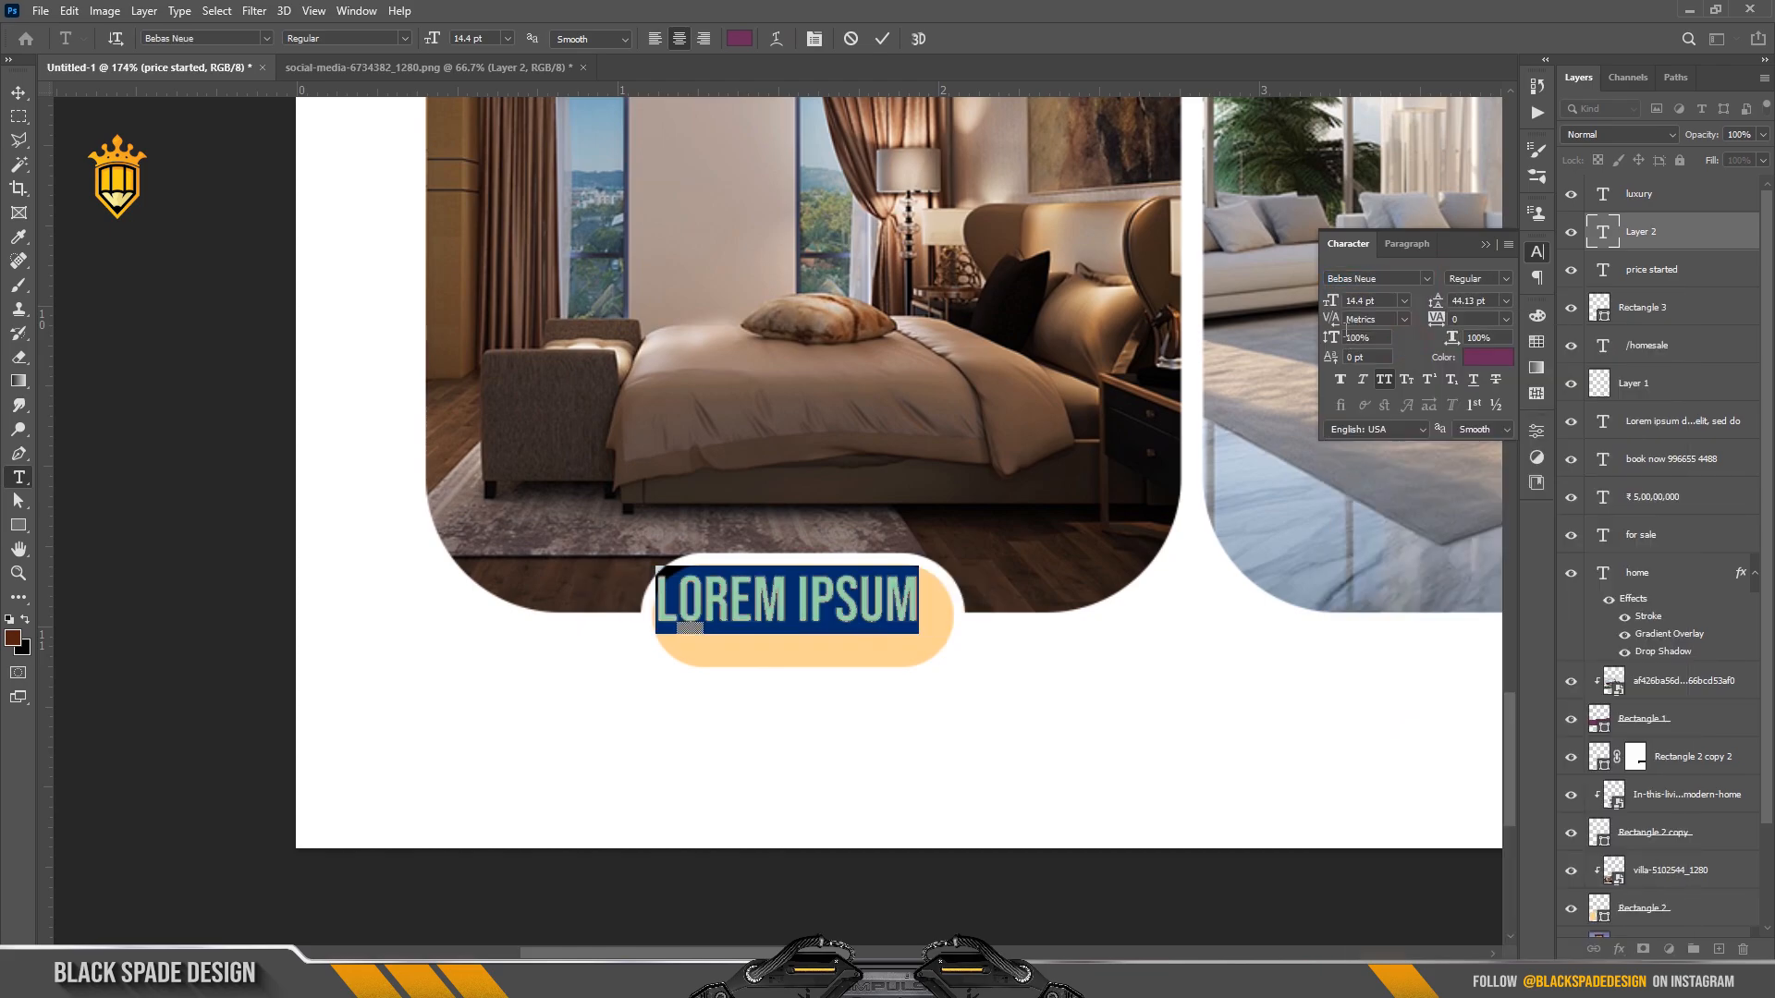
{"action": "left_click_drag", "start_coordinate": [1331, 303], "coordinate": [1328, 304]}
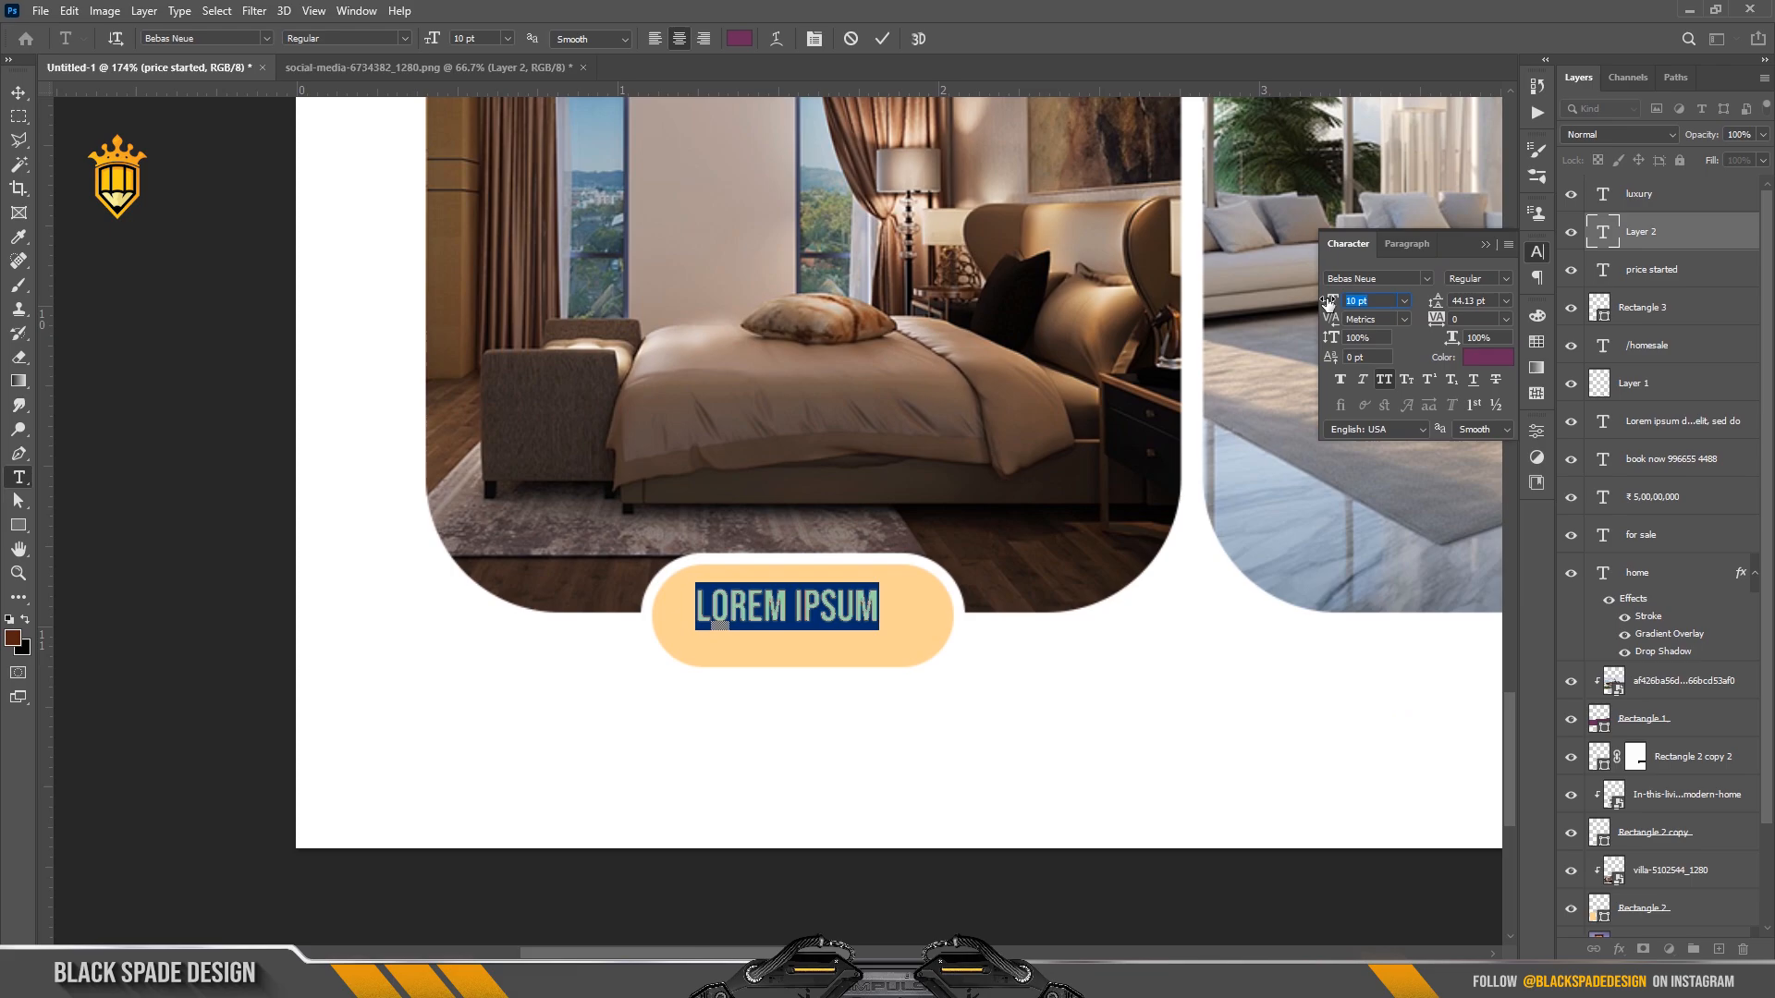
{"action": "left_click", "coordinate": [1485, 359]}
{"action": "left_click", "coordinate": [1147, 516]}
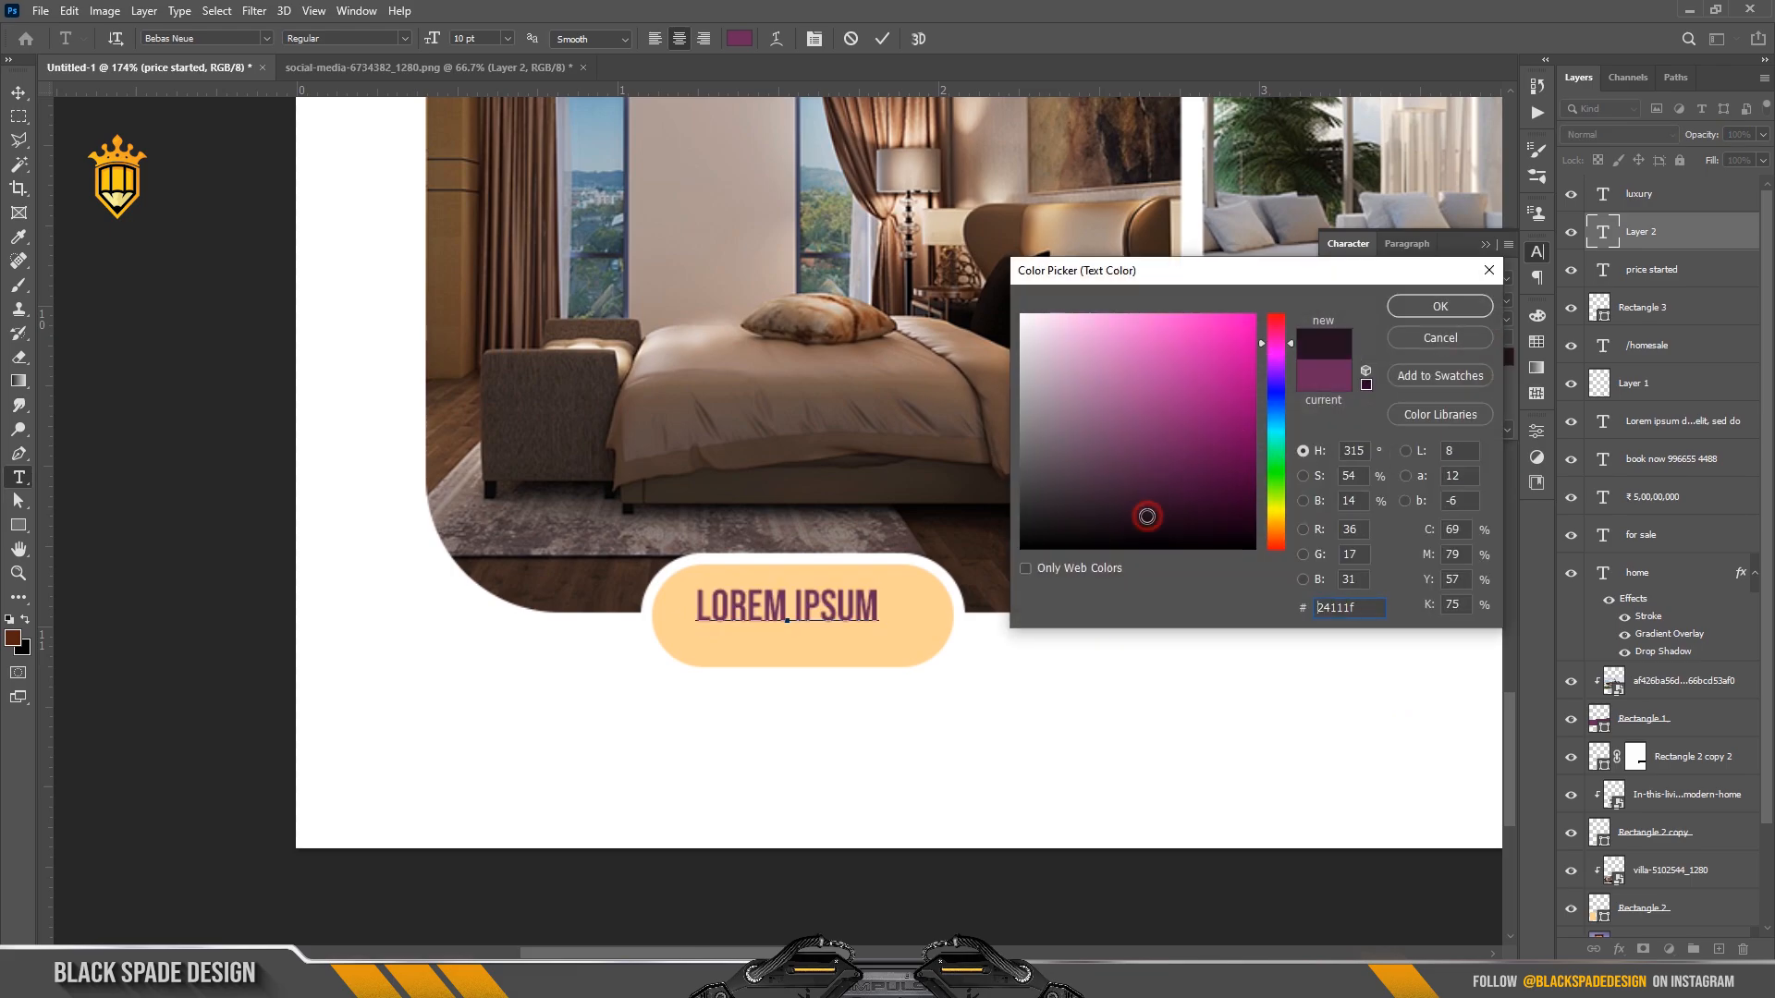
{"action": "left_click", "coordinate": [1438, 306]}
{"action": "type", "text": "BED "}
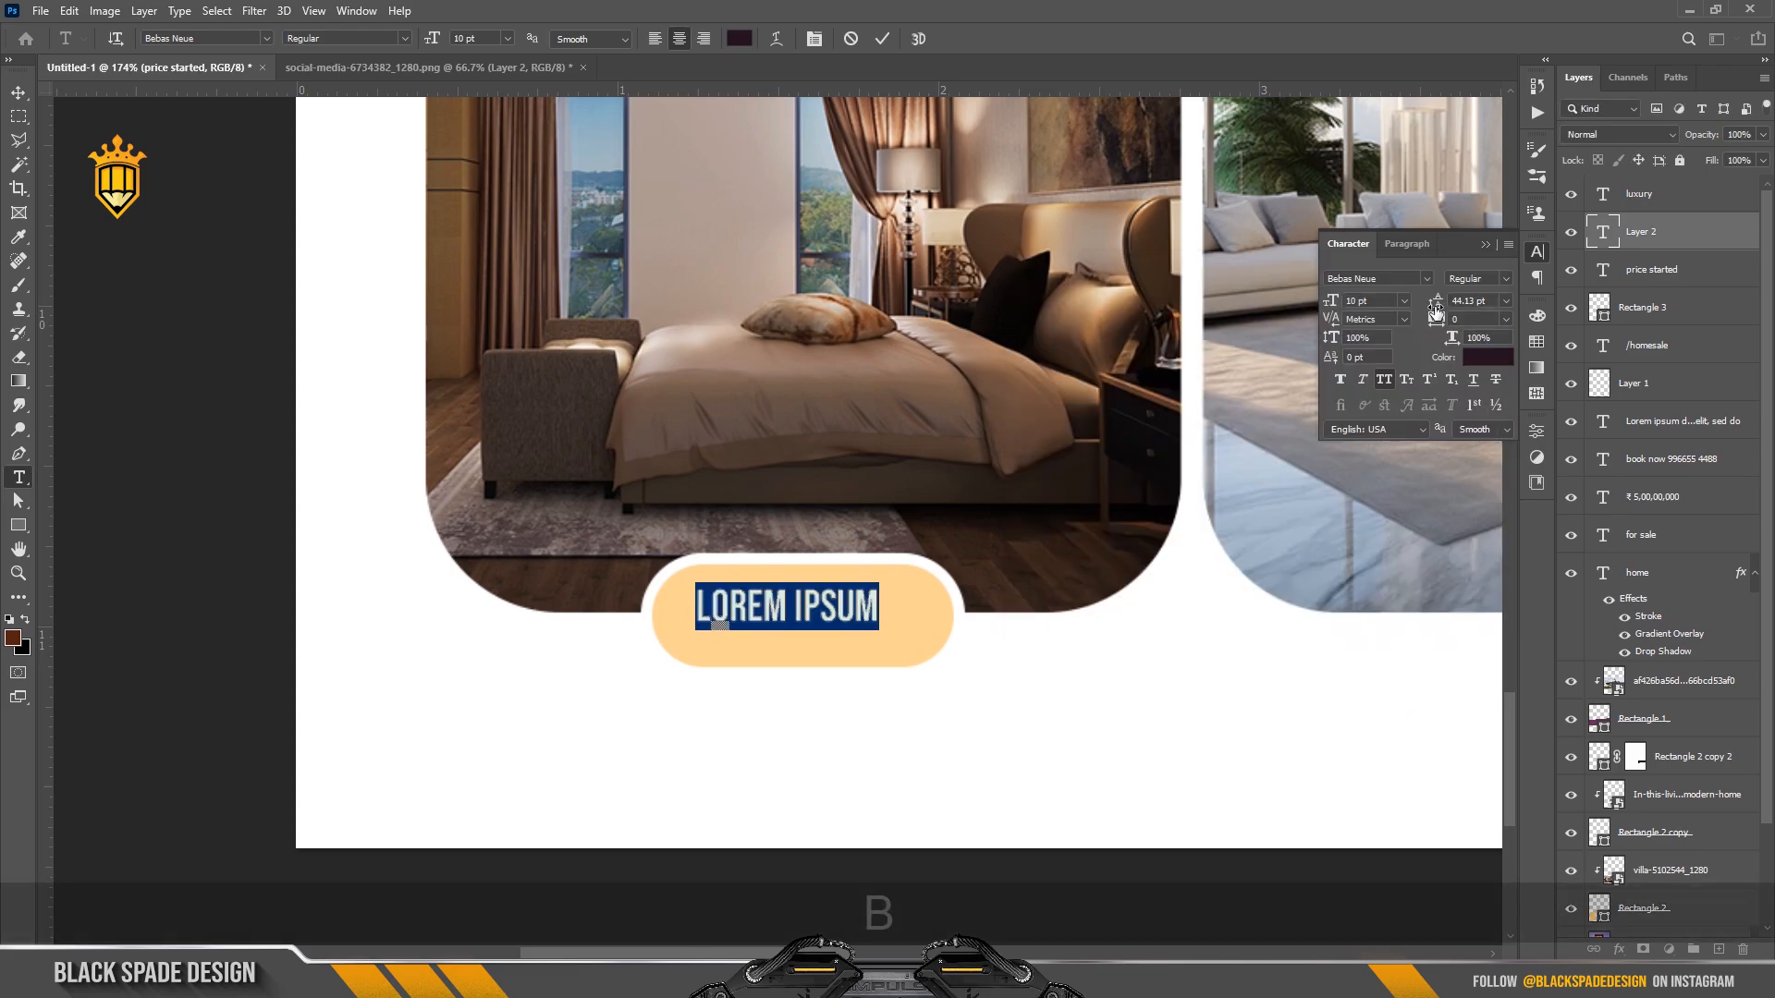
{"action": "type", "text": "ROOM"}
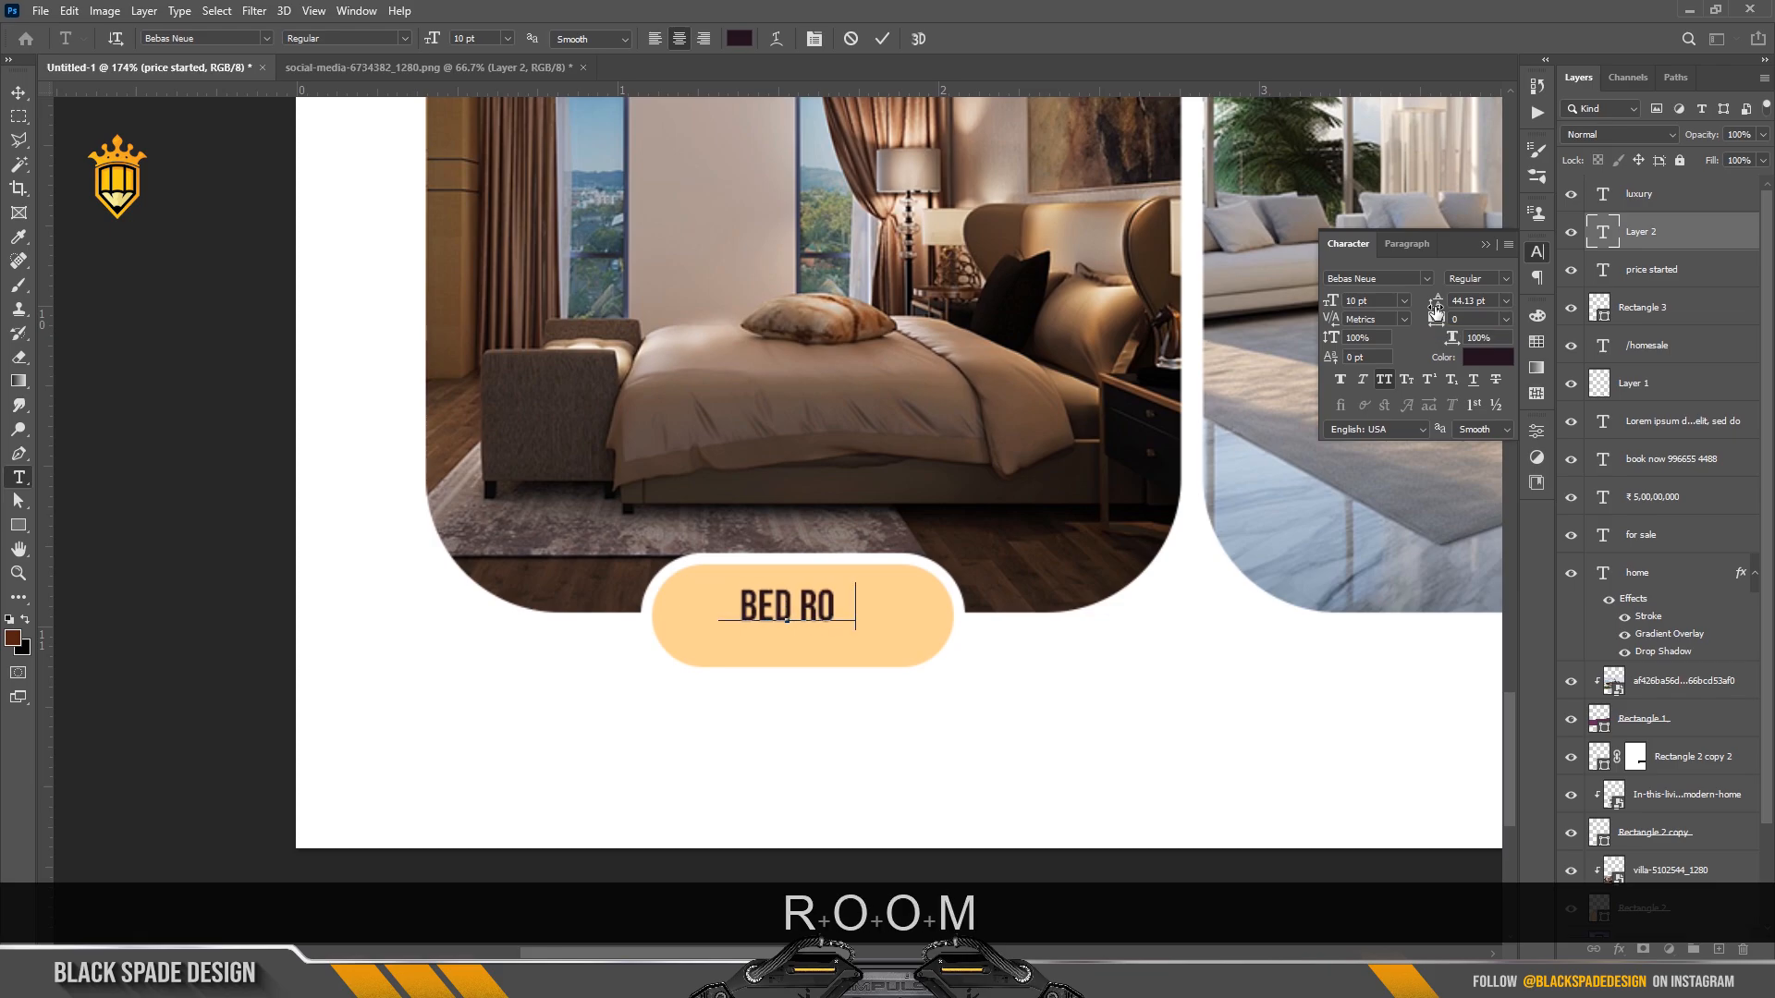
{"action": "left_click", "coordinate": [885, 40]}
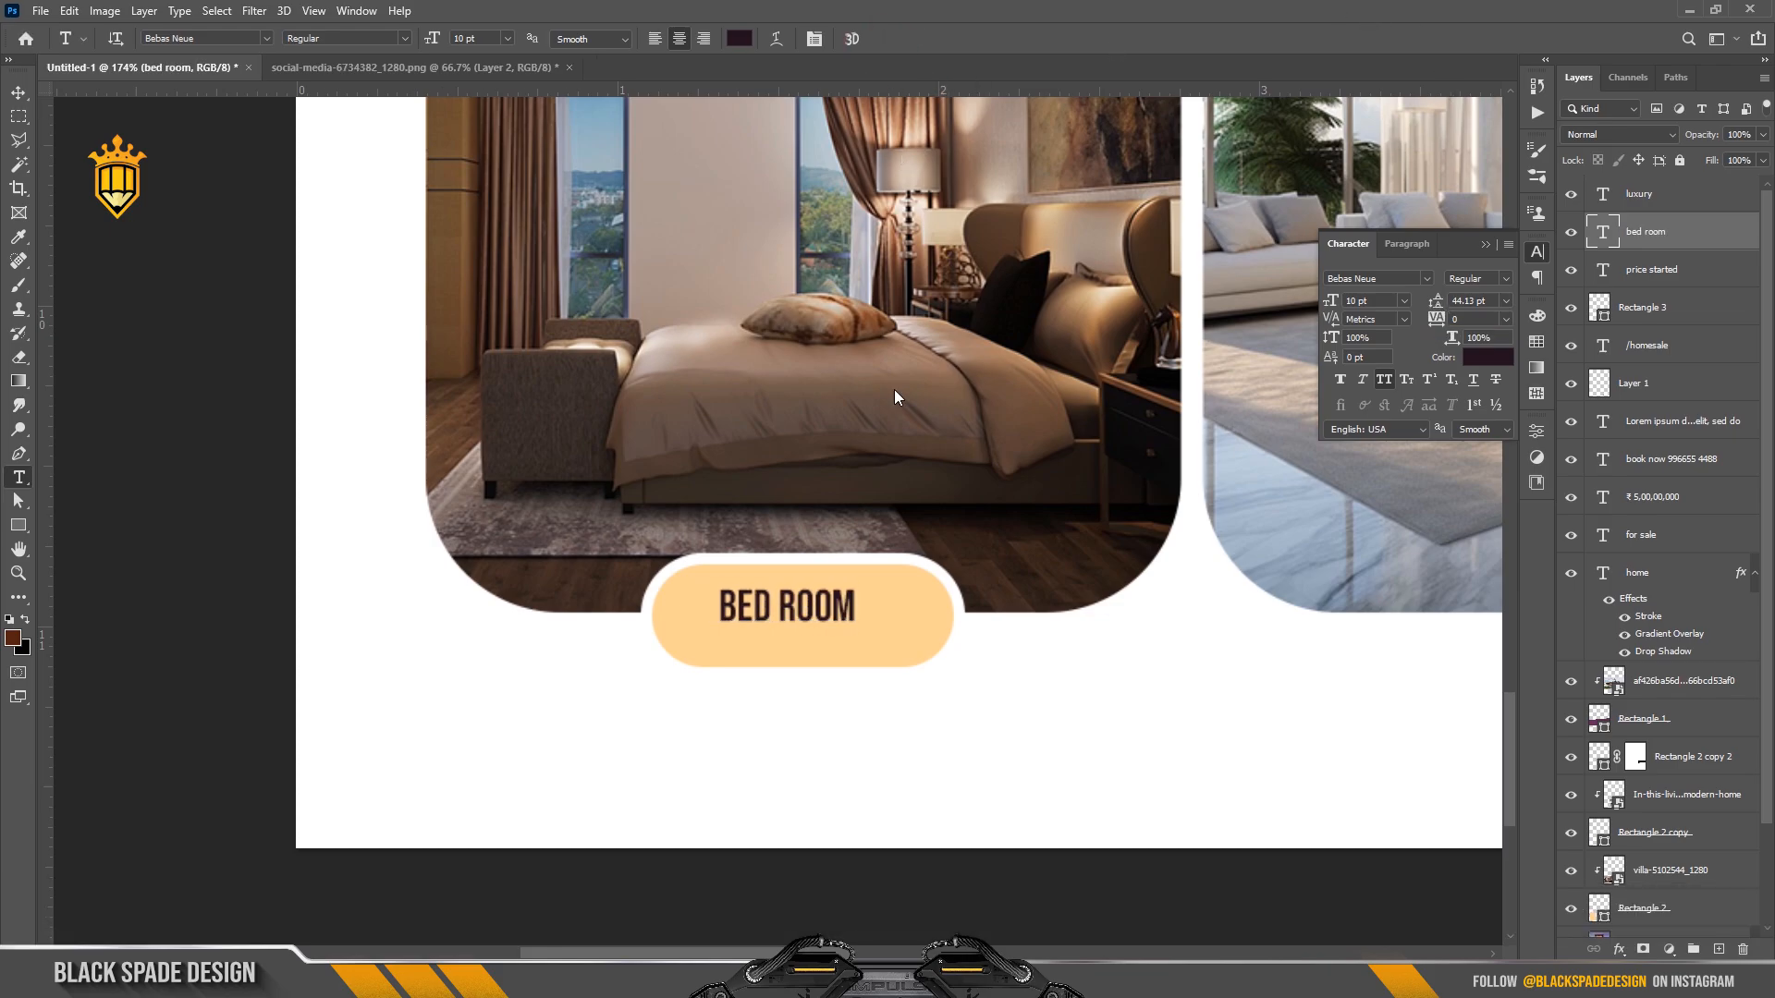
Enlarge the BED ROOM label slightly to 11.89 pt and centre it on the pill.
{"action": "key", "text": "v"}
{"action": "left_click_drag", "start_coordinate": [825, 618], "coordinate": [787, 635]}
{"action": "key", "text": "ctrl+t"}
{"action": "key", "text": "Return"}
{"action": "scroll", "coordinate": [832, 657], "scroll_direction": "up", "scroll_amount": 2}
{"action": "scroll", "coordinate": [838, 621], "scroll_direction": "down", "scroll_amount": 9}
{"action": "scroll", "coordinate": [853, 633], "scroll_direction": "up", "scroll_amount": 1}
{"action": "scroll", "coordinate": [849, 629], "scroll_direction": "up", "scroll_amount": 2}
{"action": "key", "text": "space"}
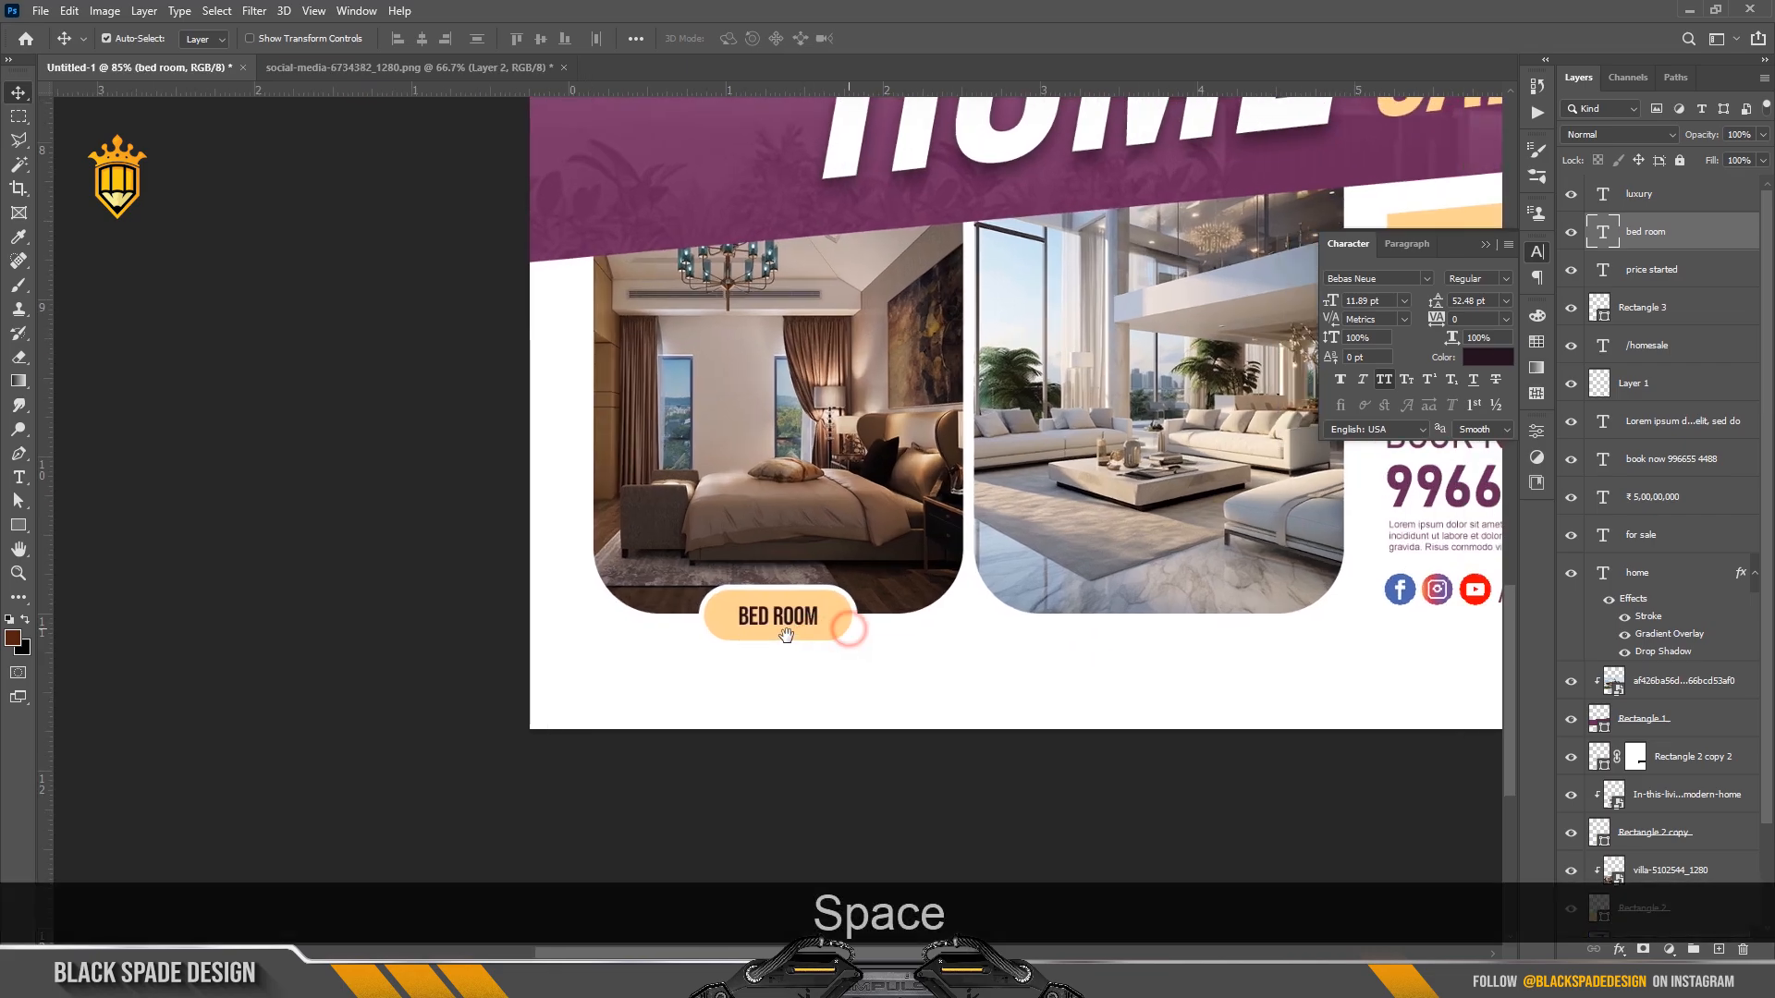
Duplicate the BED ROOM label with its pill and move the copy under the living room photo.
{"action": "left_click", "coordinate": [1571, 307]}
{"action": "left_click", "coordinate": [1571, 306]}
{"action": "left_click", "coordinate": [1652, 320], "text": "ctrl"}
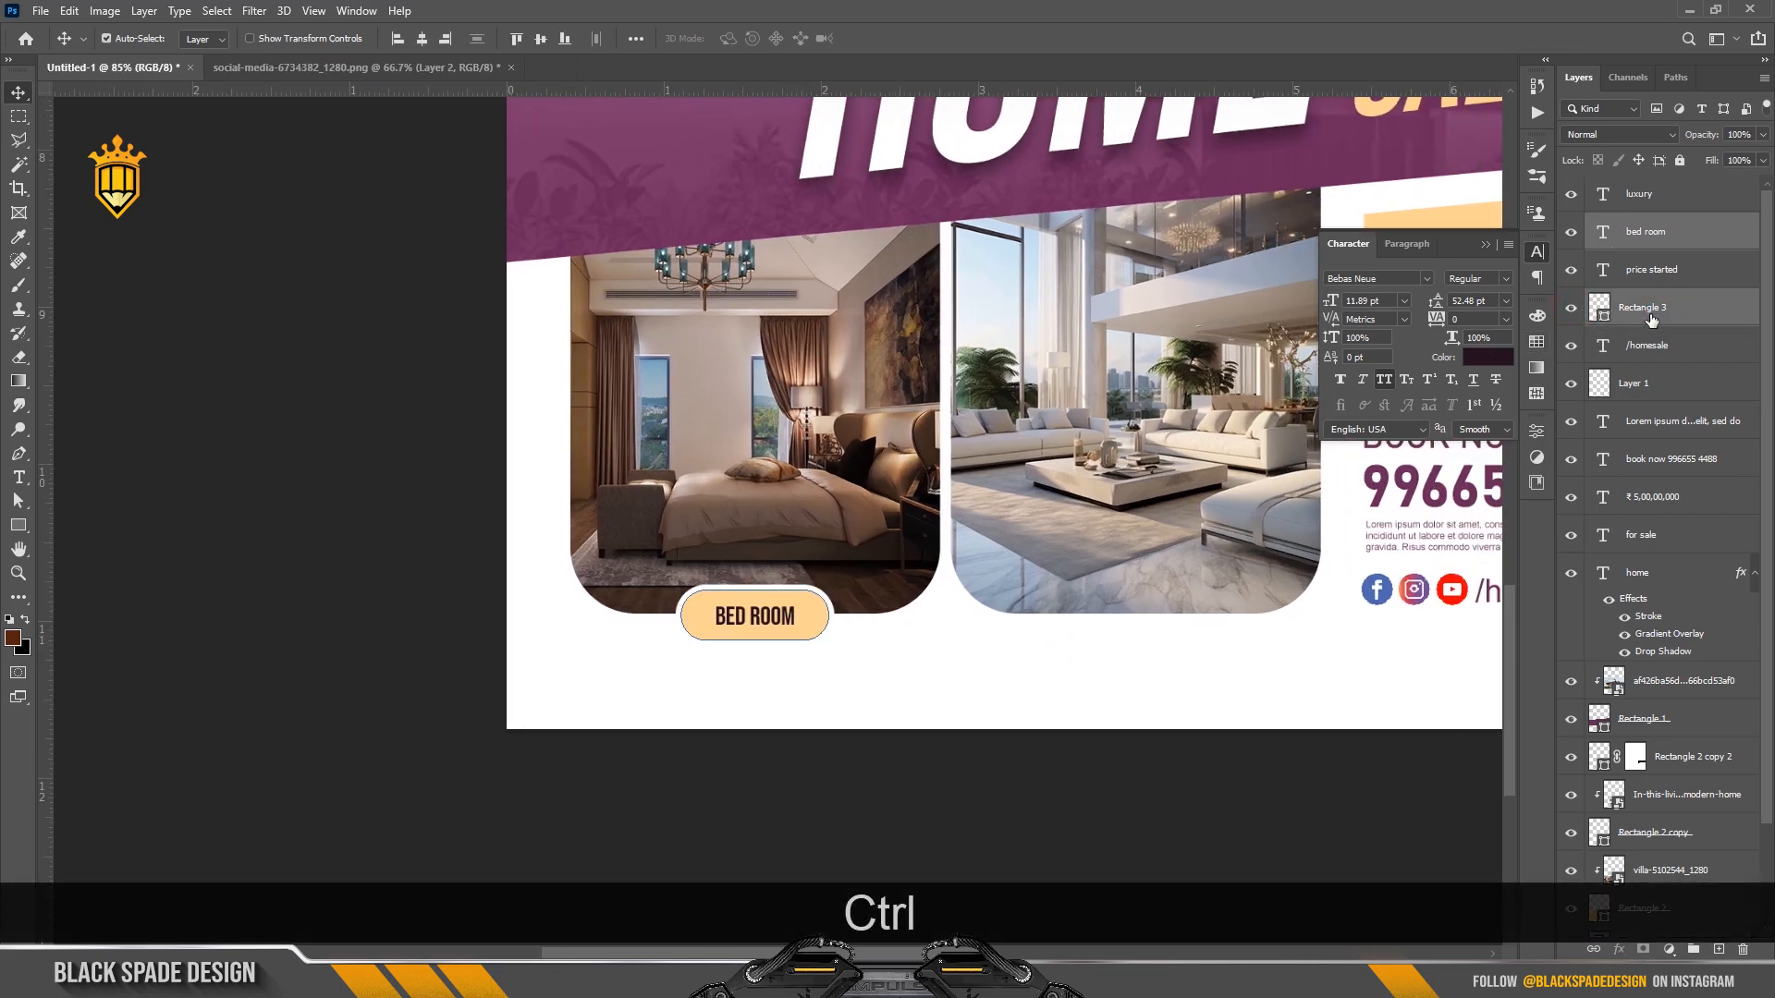
{"action": "key", "text": "ctrl+j"}
{"action": "key", "text": "ctrl+t"}
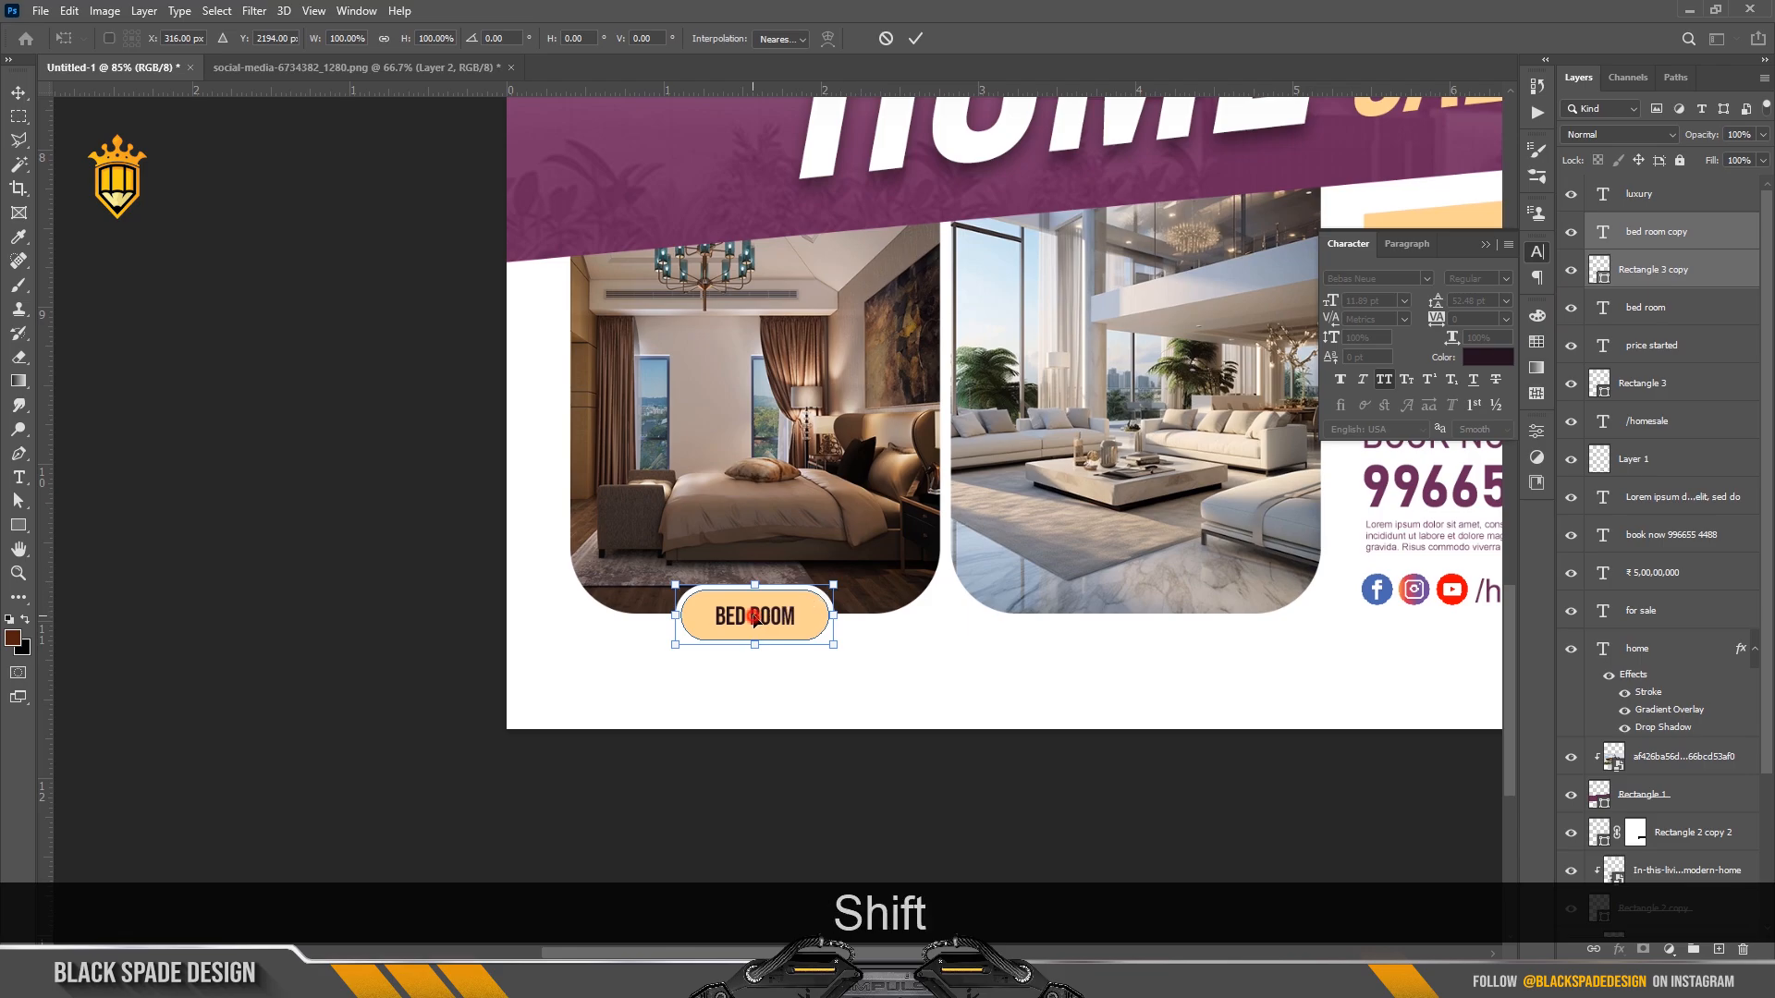
{"action": "left_click_drag", "start_coordinate": [755, 618], "coordinate": [1135, 616]}
{"action": "key", "text": "Return"}
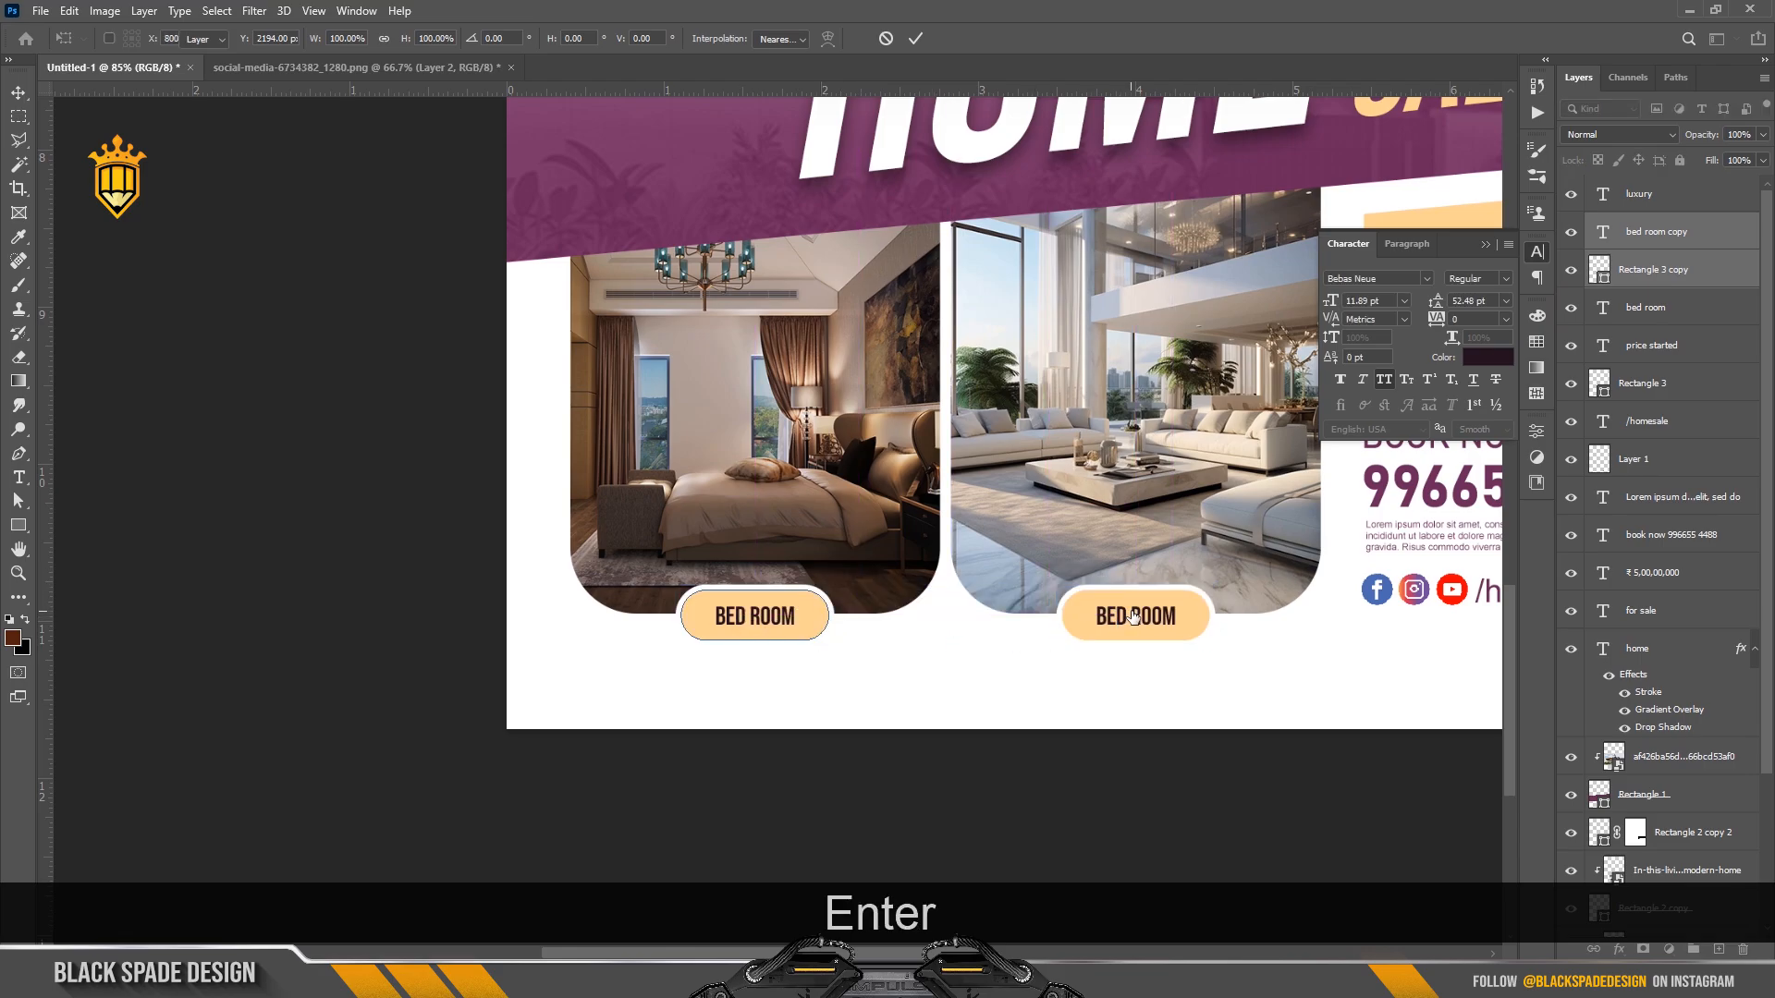
{"action": "scroll", "coordinate": [1135, 616], "scroll_direction": "up", "scroll_amount": 2}
Change the copied label's text to 'MAIN HALL'.
{"action": "key", "text": "t"}
{"action": "left_click", "coordinate": [1183, 616]}
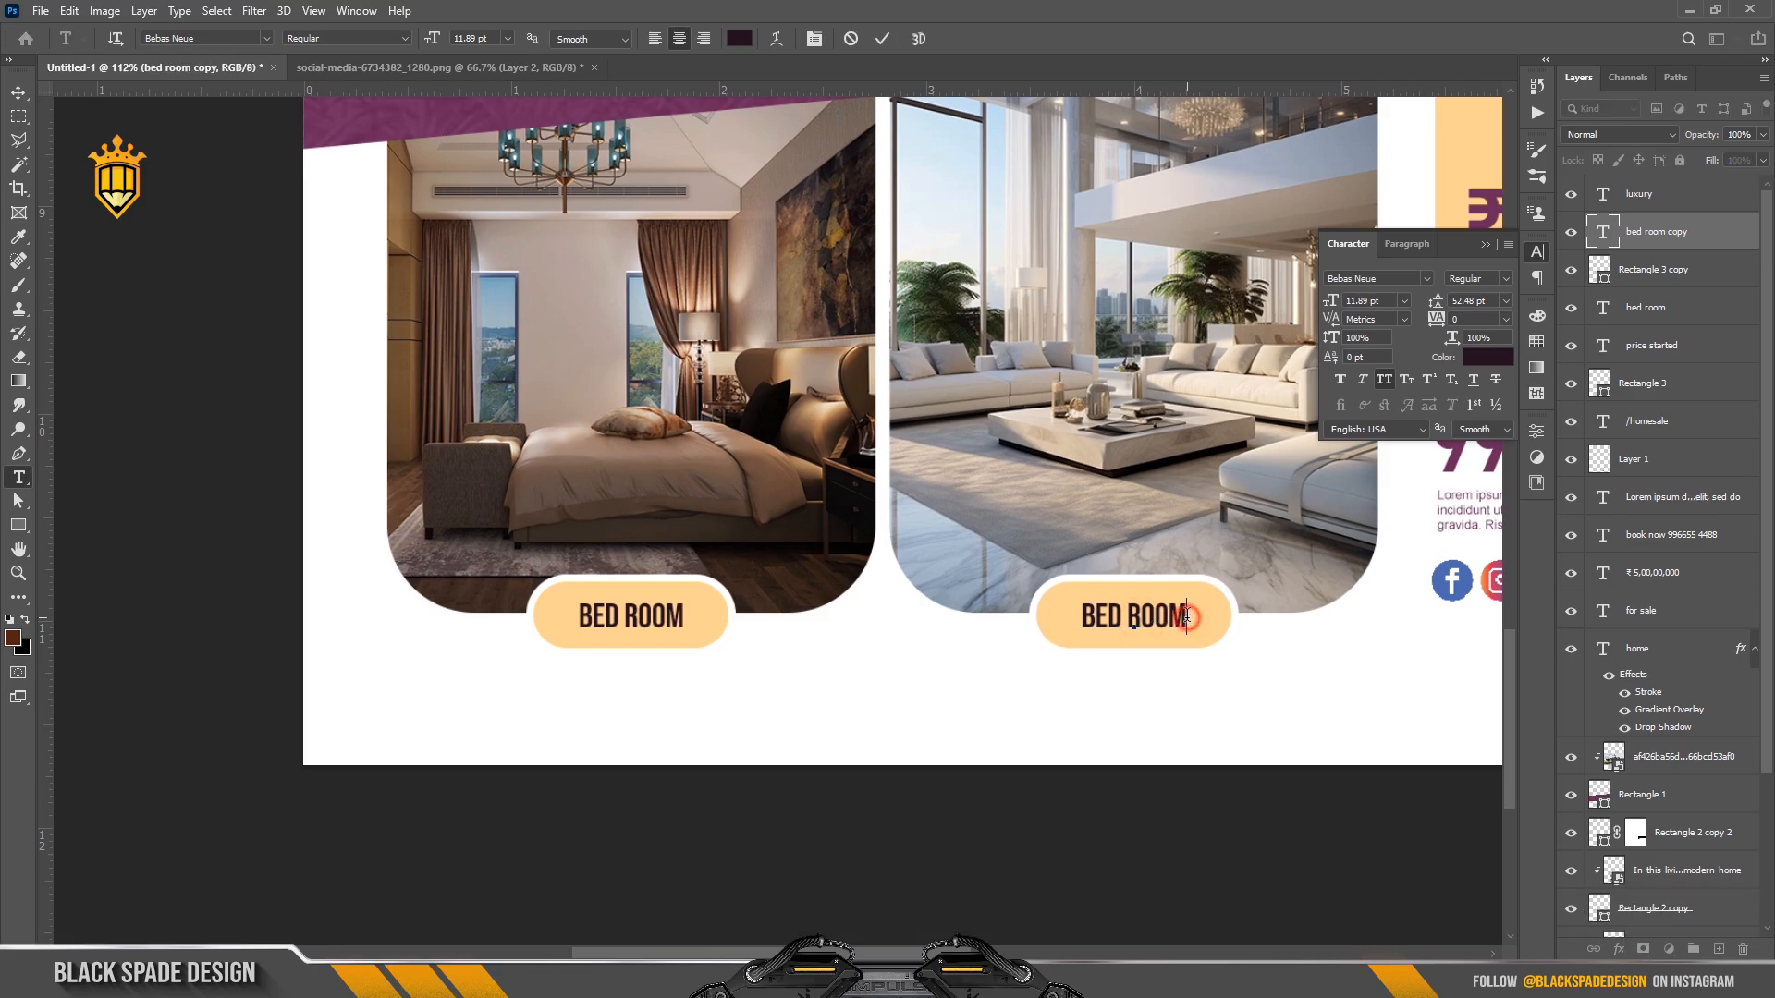
{"action": "left_click_drag", "start_coordinate": [1183, 616], "coordinate": [1020, 613]}
{"action": "type", "text": "MAIN HA"}
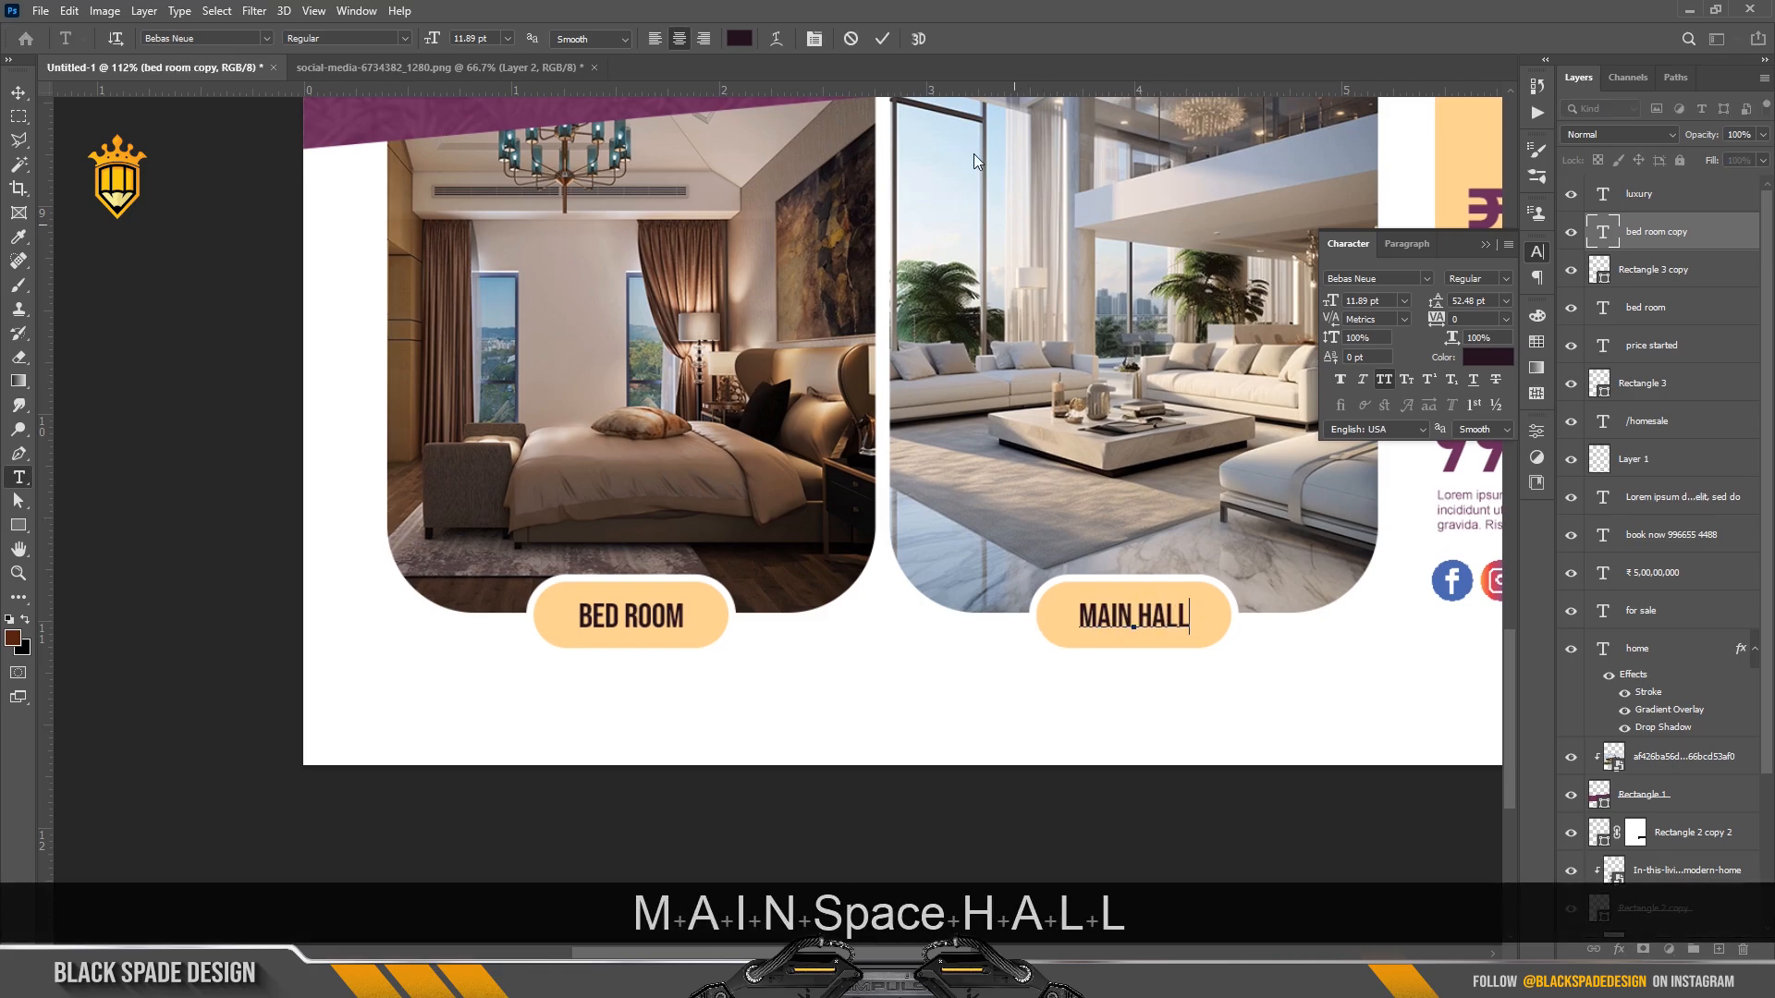
{"action": "type", "text": "LL"}
{"action": "left_click", "coordinate": [881, 38]}
{"action": "scroll", "coordinate": [751, 457], "scroll_direction": "down", "scroll_amount": 8}
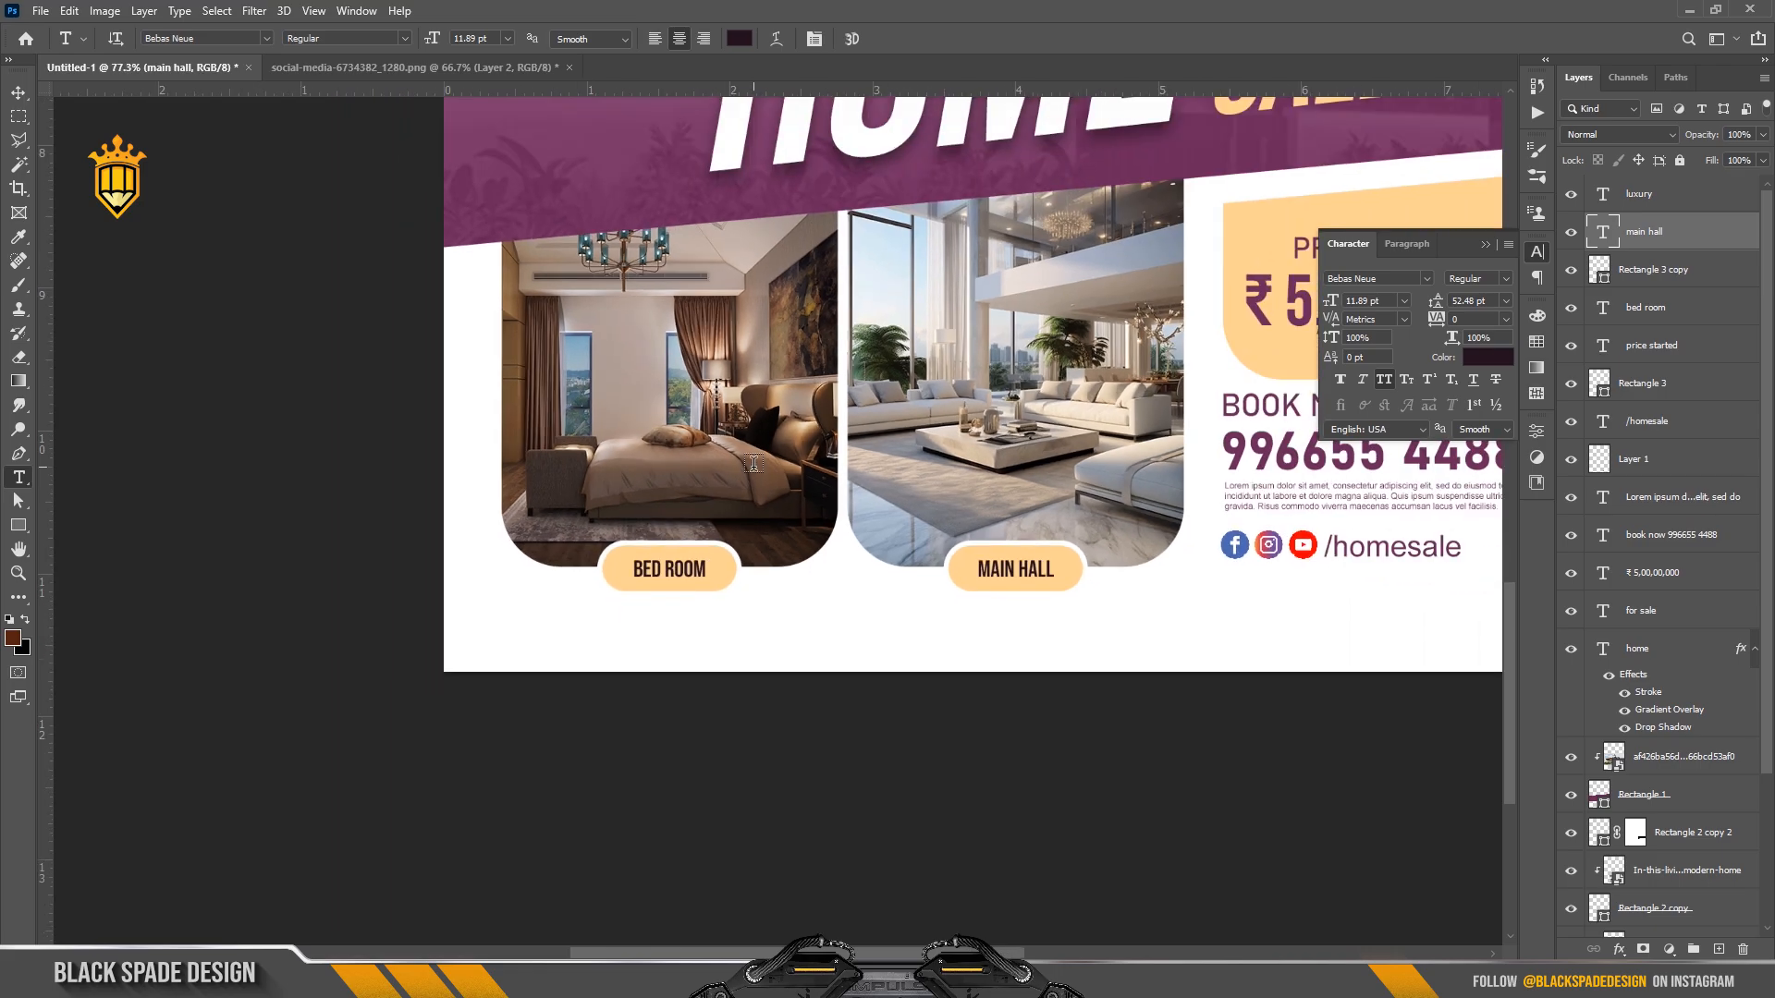
{"action": "scroll", "coordinate": [850, 426], "scroll_direction": "up", "scroll_amount": 3}
{"action": "left_click_drag", "start_coordinate": [844, 435], "coordinate": [686, 676]}
Give the Rectangle 1 purple band a 25 px white stroke positioned outside.
{"action": "scroll", "coordinate": [685, 676], "scroll_direction": "down", "scroll_amount": 2}
{"action": "key", "text": "v"}
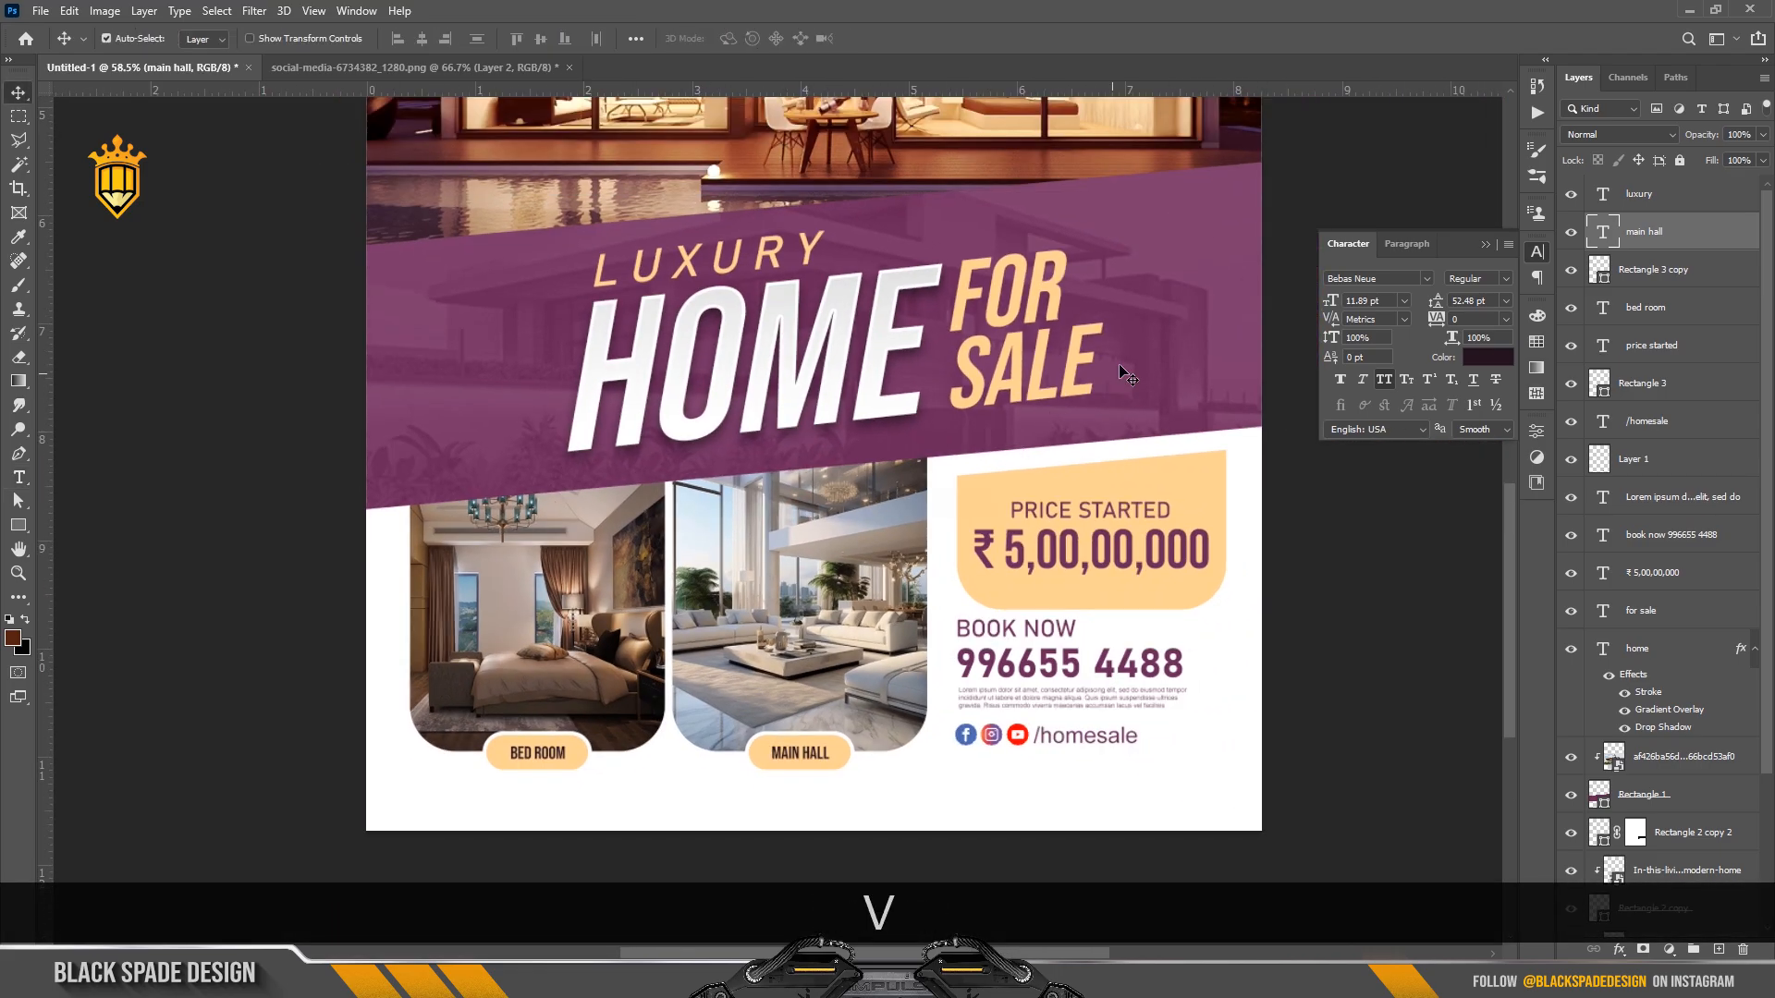
{"action": "right_click", "coordinate": [1126, 368]}
{"action": "left_click", "coordinate": [1161, 379]}
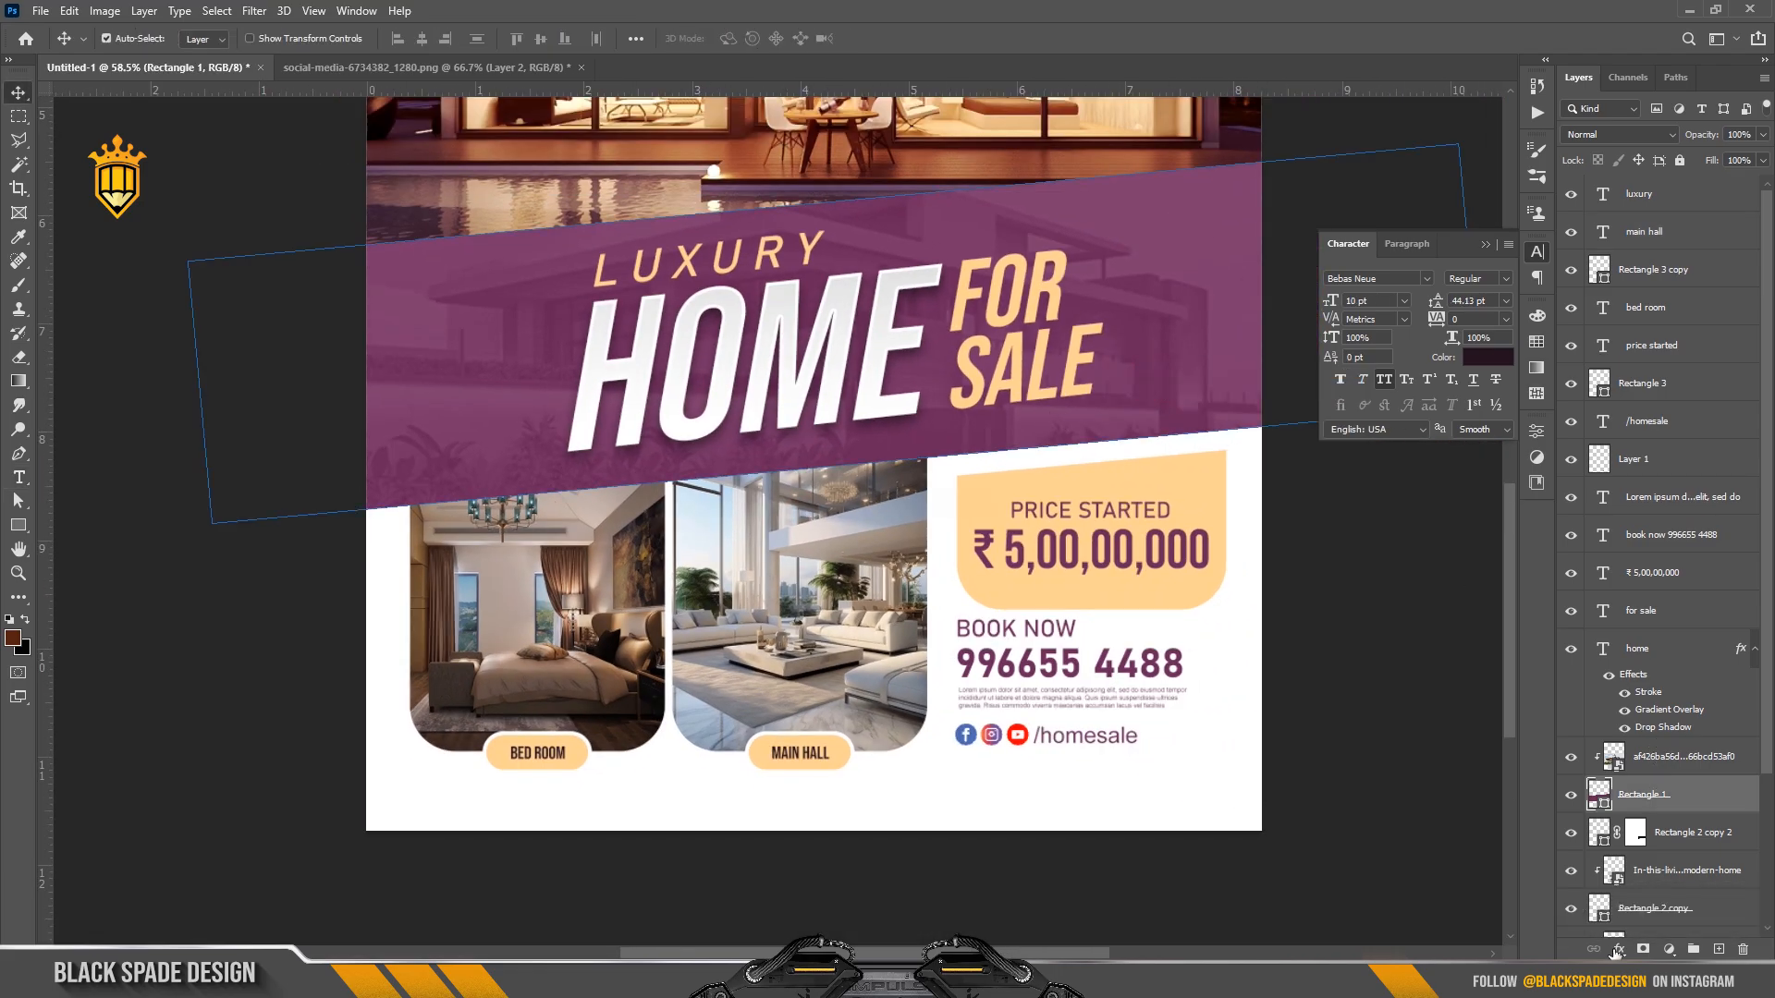
{"action": "left_click", "coordinate": [1616, 953]}
{"action": "left_click", "coordinate": [1650, 796]}
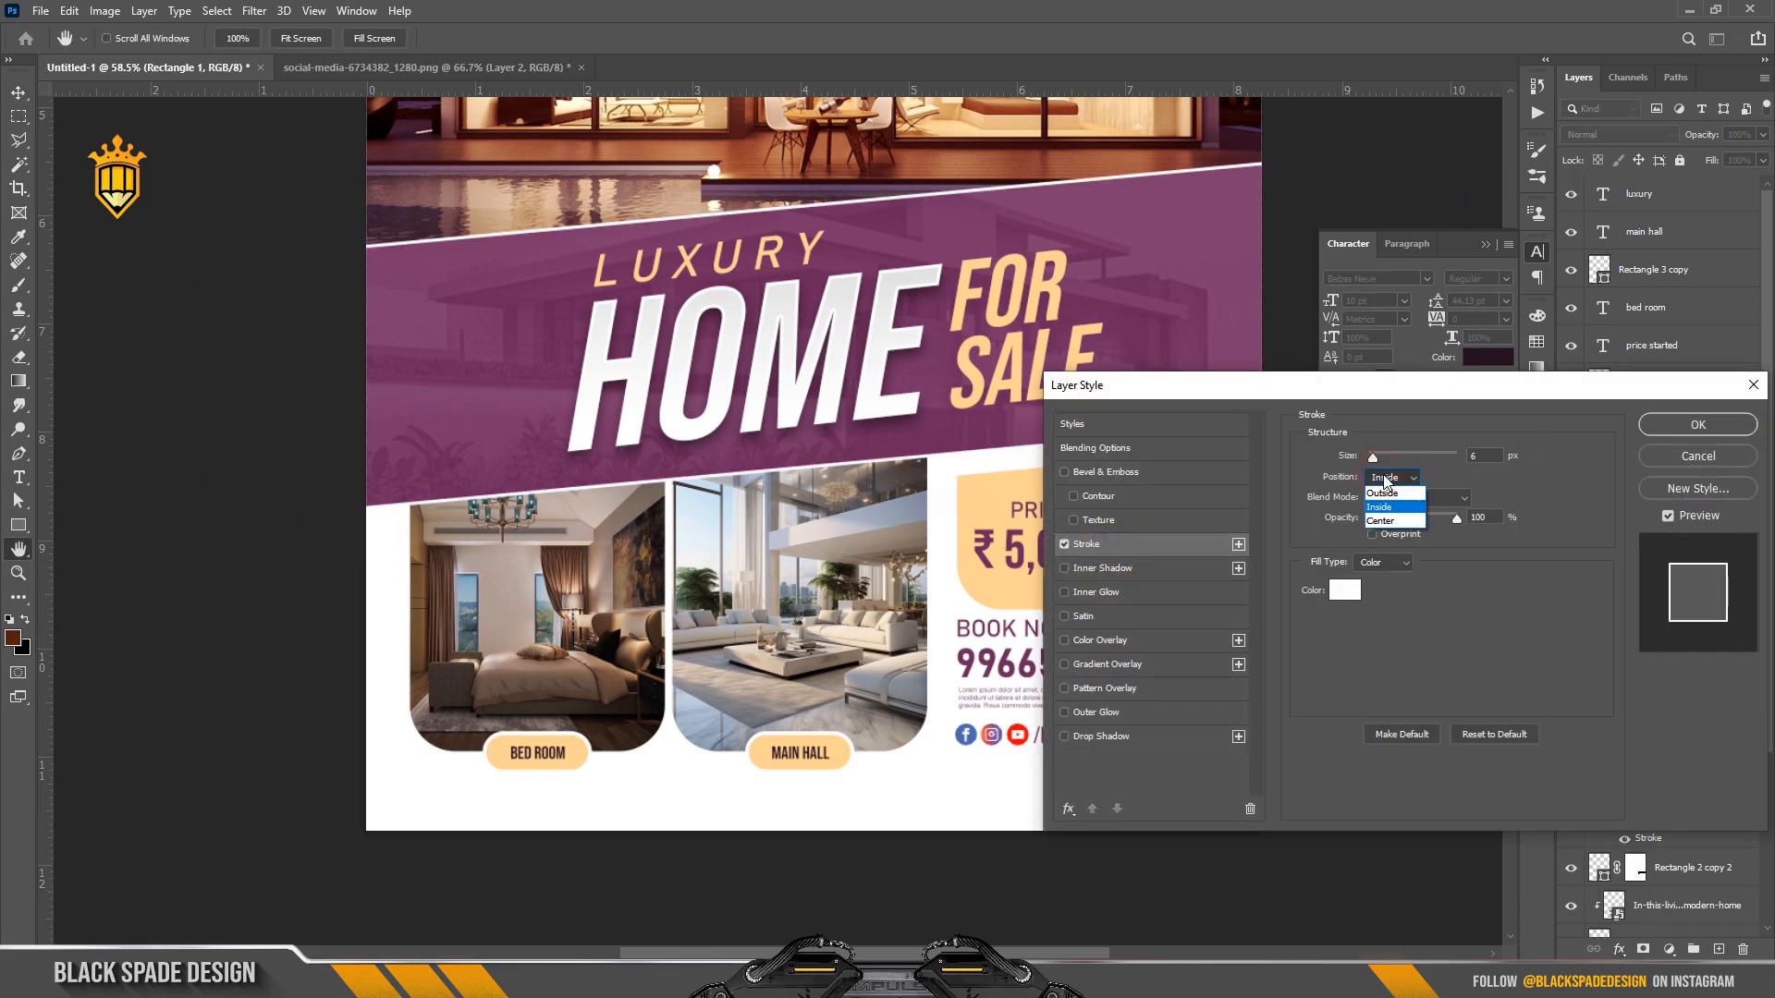
{"action": "left_click", "coordinate": [1383, 493]}
{"action": "left_click", "coordinate": [1380, 460]}
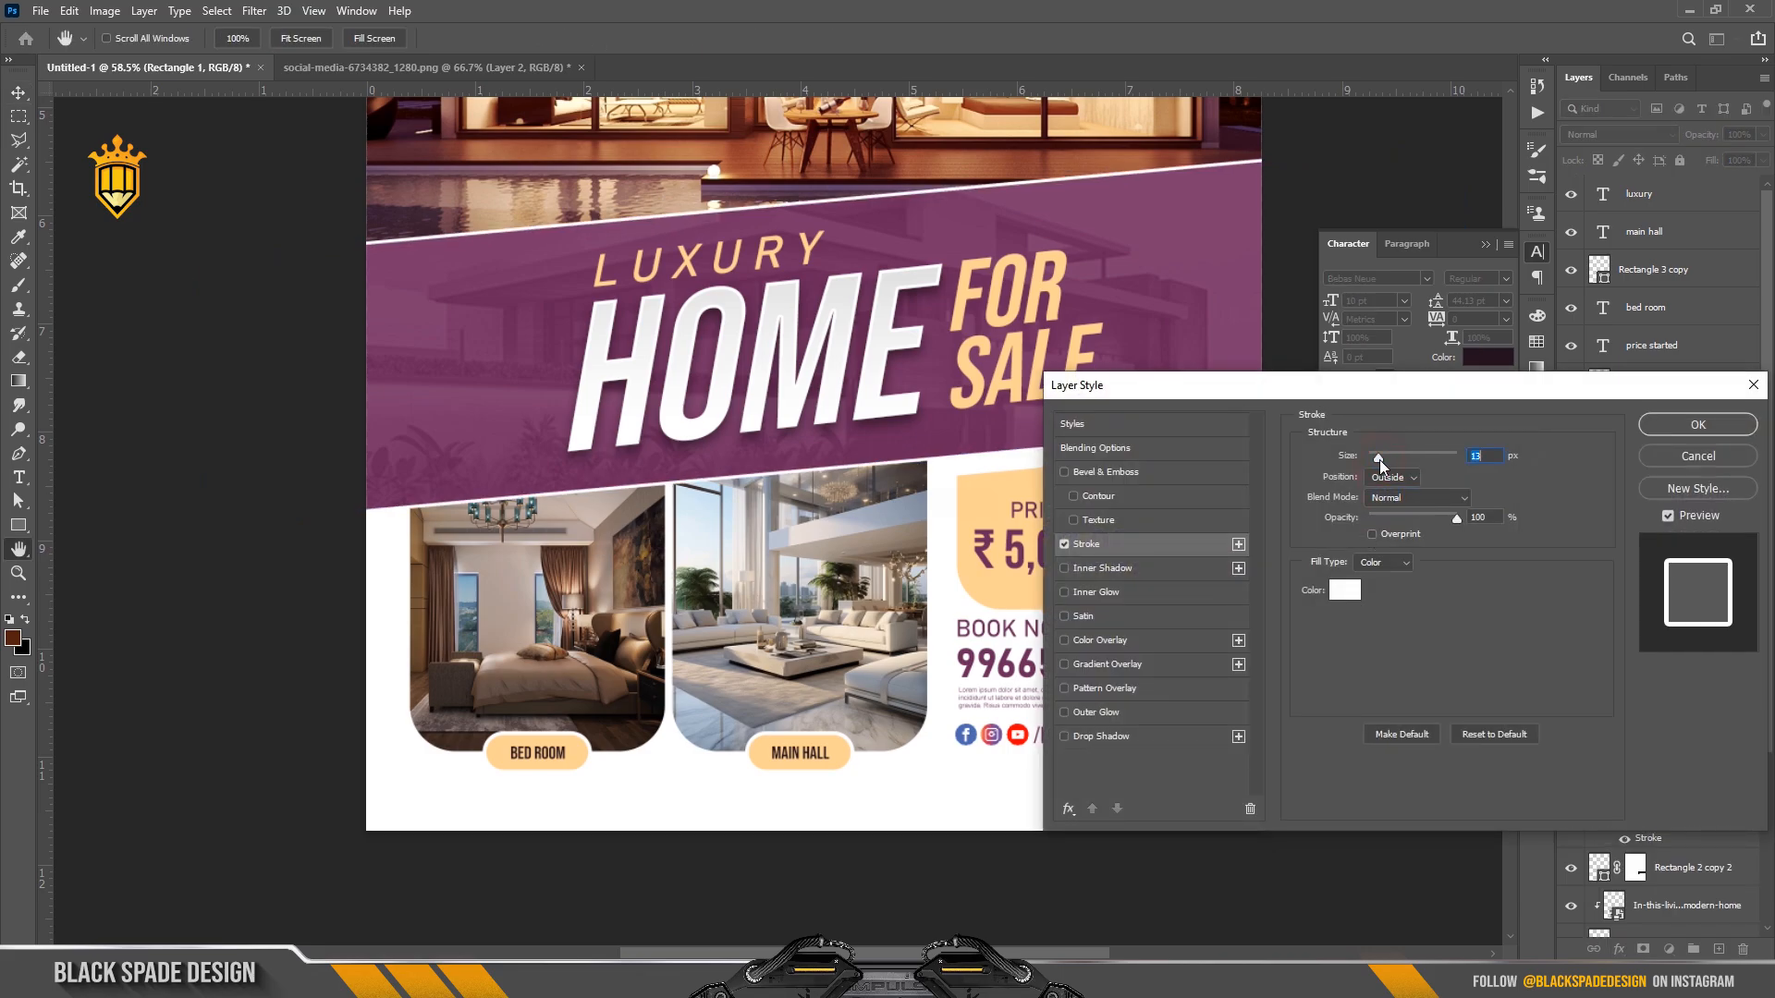
{"action": "left_click_drag", "start_coordinate": [1380, 459], "coordinate": [1384, 458]}
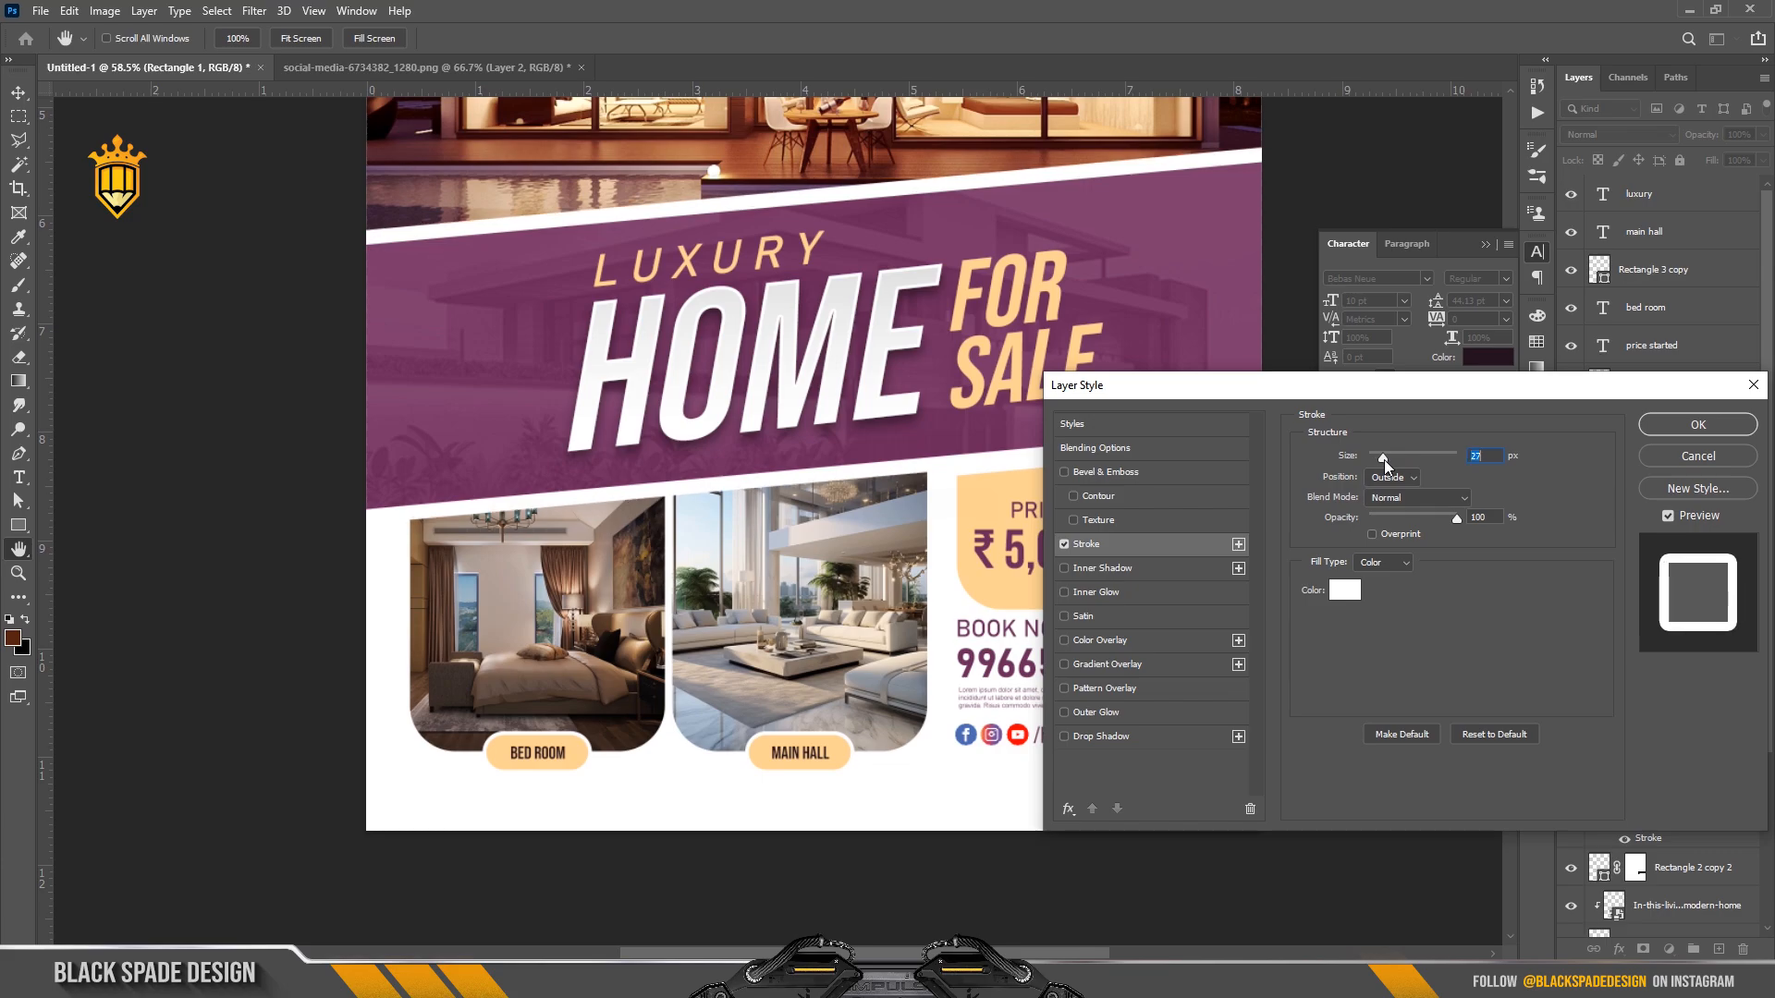
{"action": "type", "text": "2"}
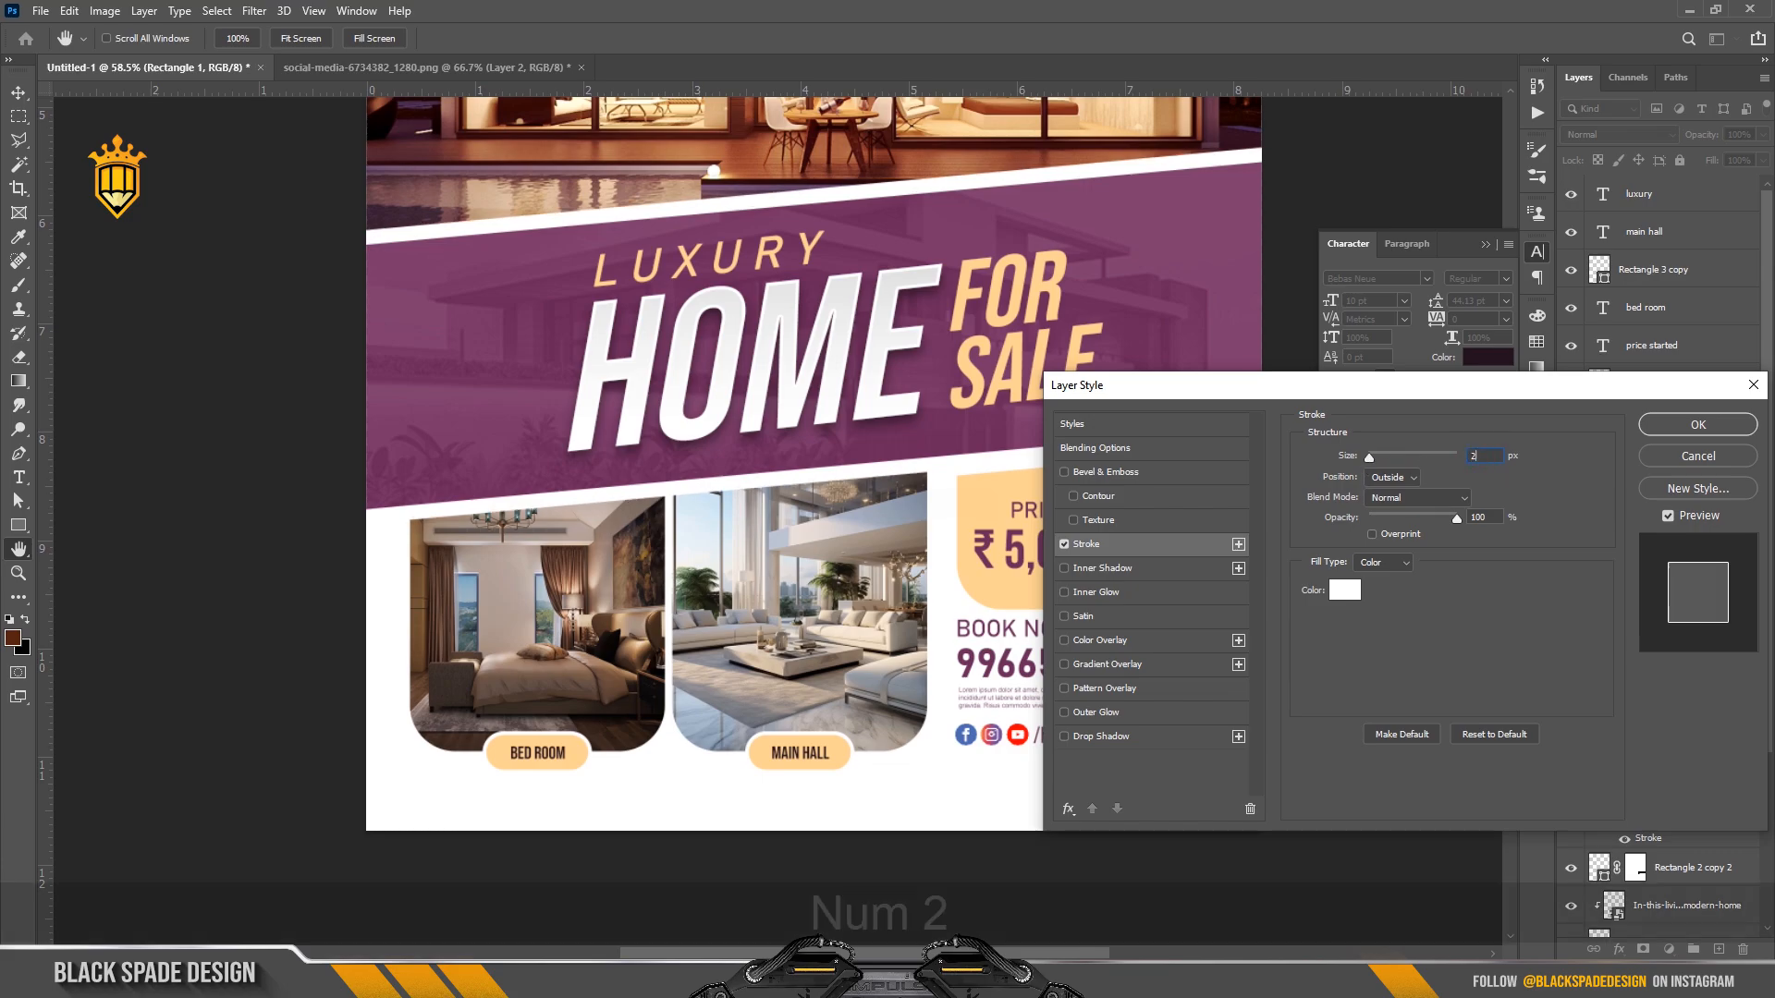
{"action": "type", "text": "5"}
{"action": "left_click", "coordinate": [1698, 424]}
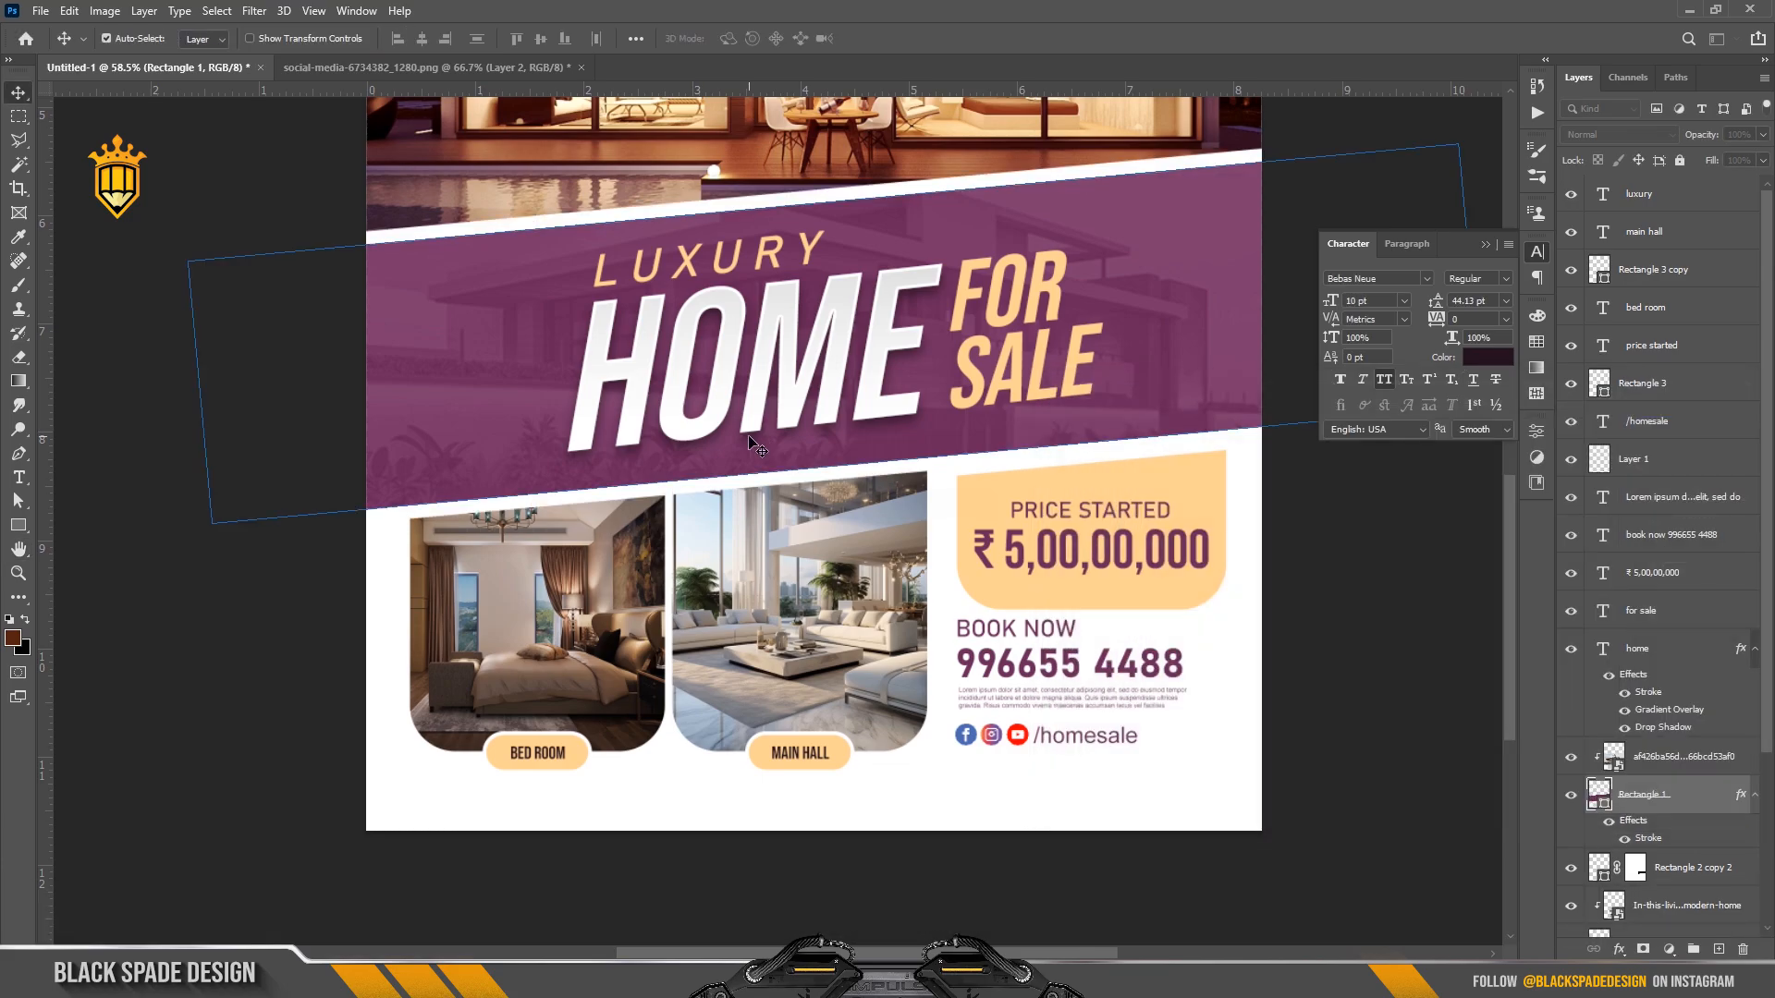
{"action": "scroll", "coordinate": [755, 446], "scroll_direction": "down", "scroll_amount": 5}
{"action": "left_click", "coordinate": [1121, 686]}
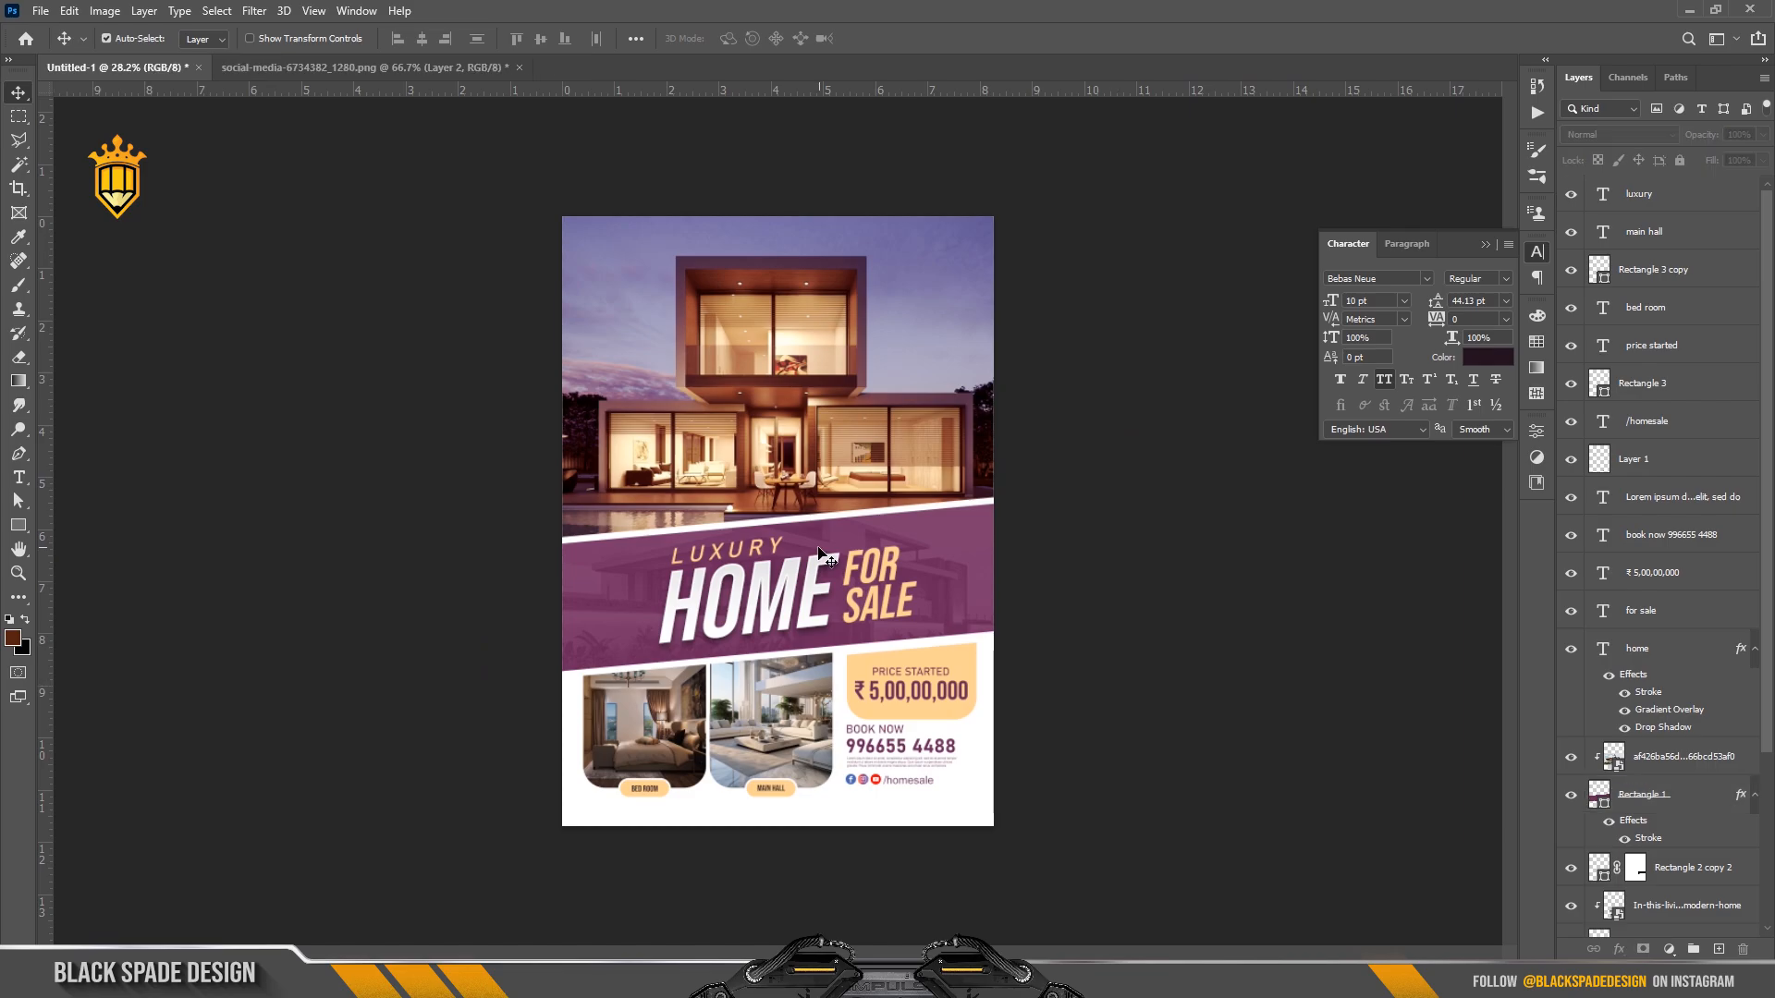
{"action": "scroll", "coordinate": [819, 548], "scroll_direction": "down", "scroll_amount": 1}
{"action": "scroll", "coordinate": [813, 599], "scroll_direction": "up", "scroll_amount": 2}
{"action": "key", "text": "space"}
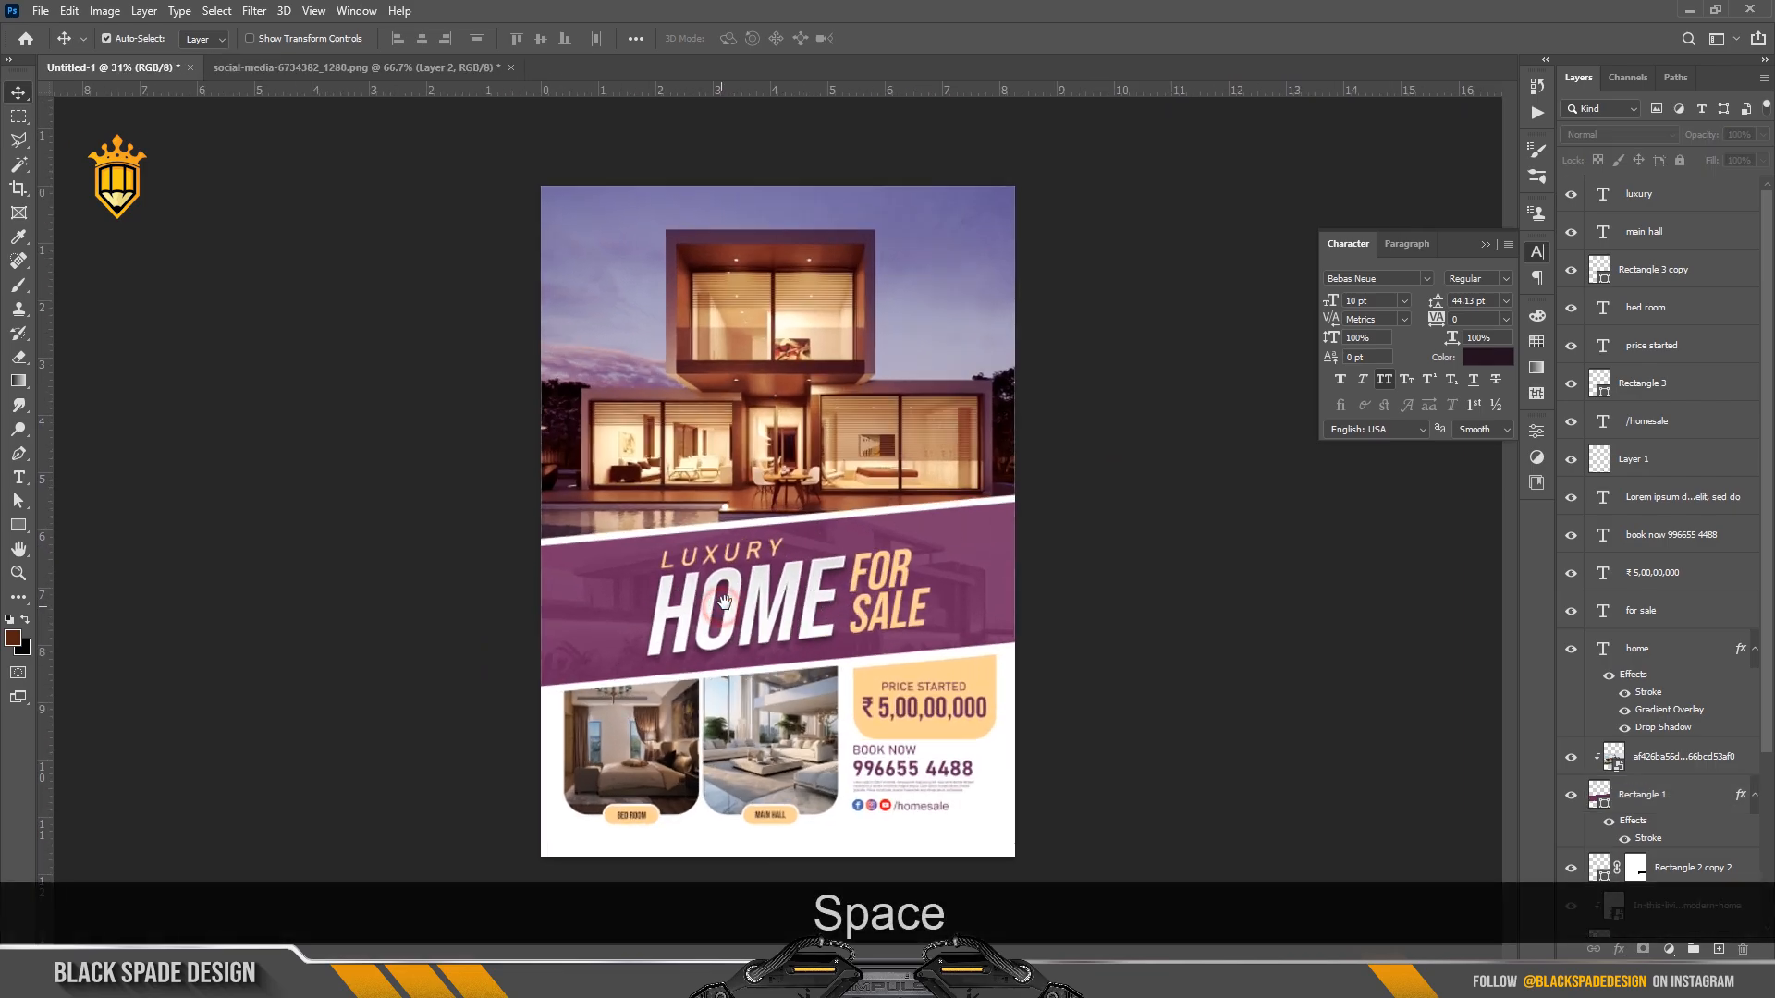
{"action": "scroll", "coordinate": [727, 610], "scroll_direction": "down", "scroll_amount": 1}
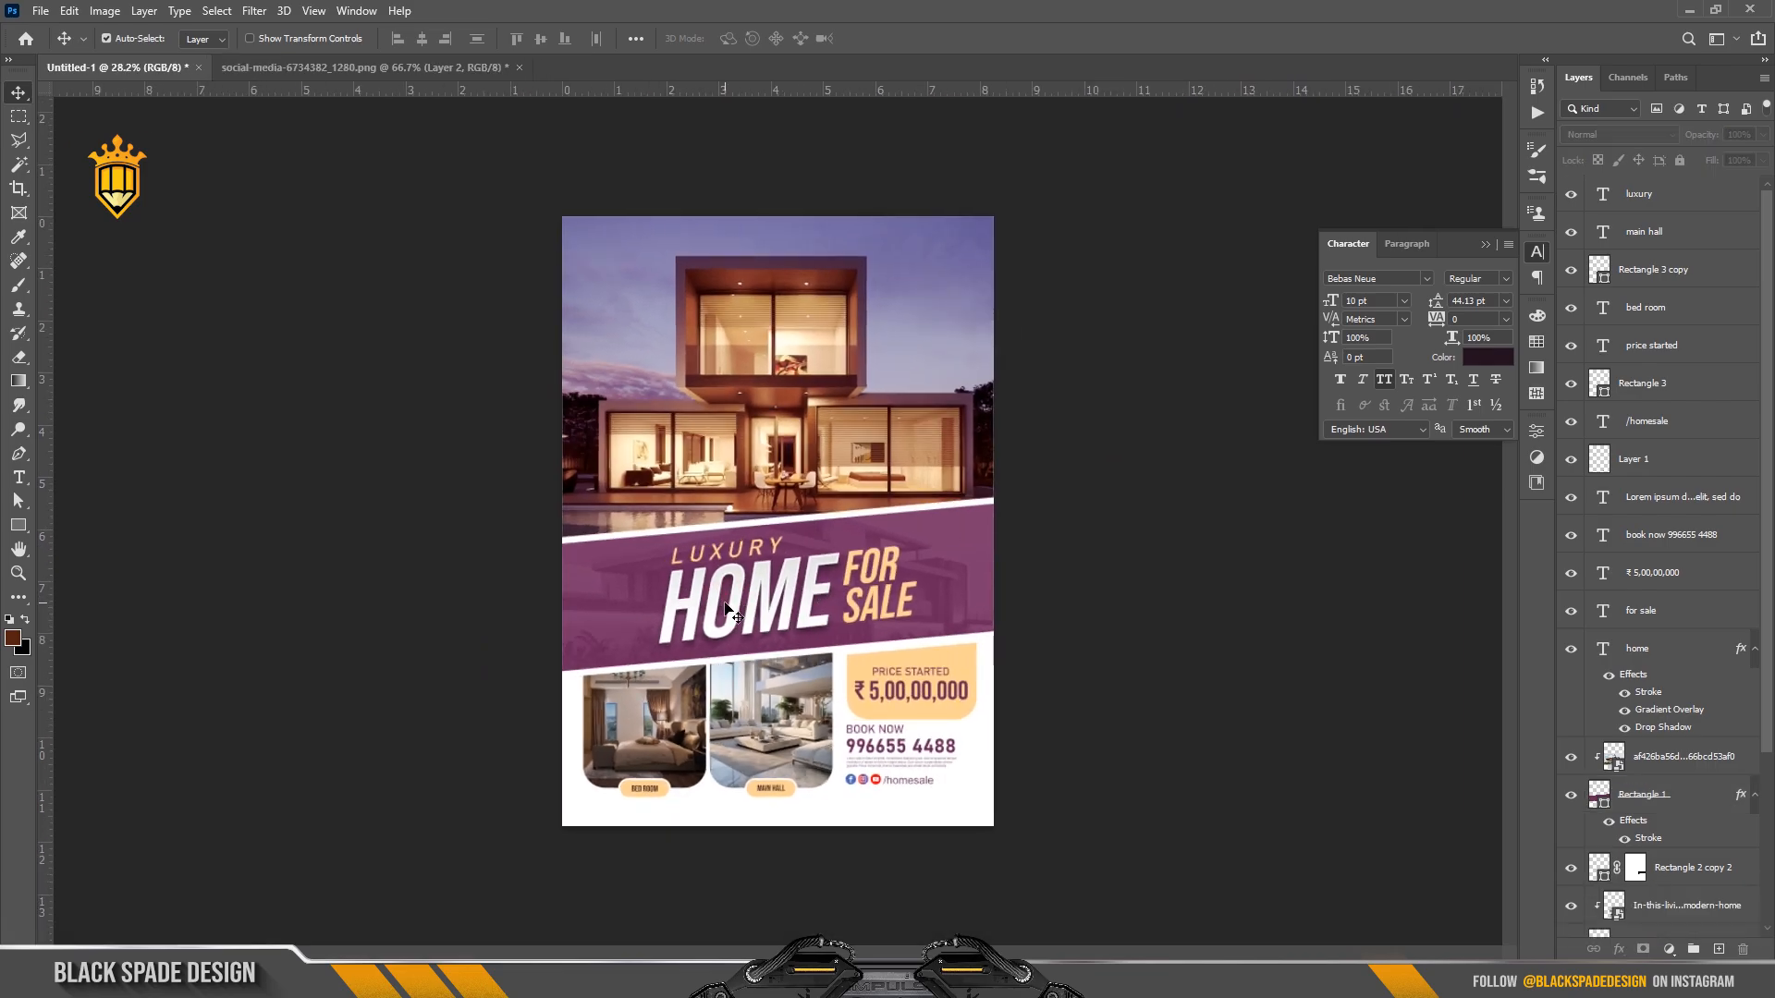
{"action": "key", "text": "z"}
{"action": "right_click", "coordinate": [767, 455]}
{"action": "left_click", "coordinate": [784, 465]}
{"action": "key", "text": "v"}
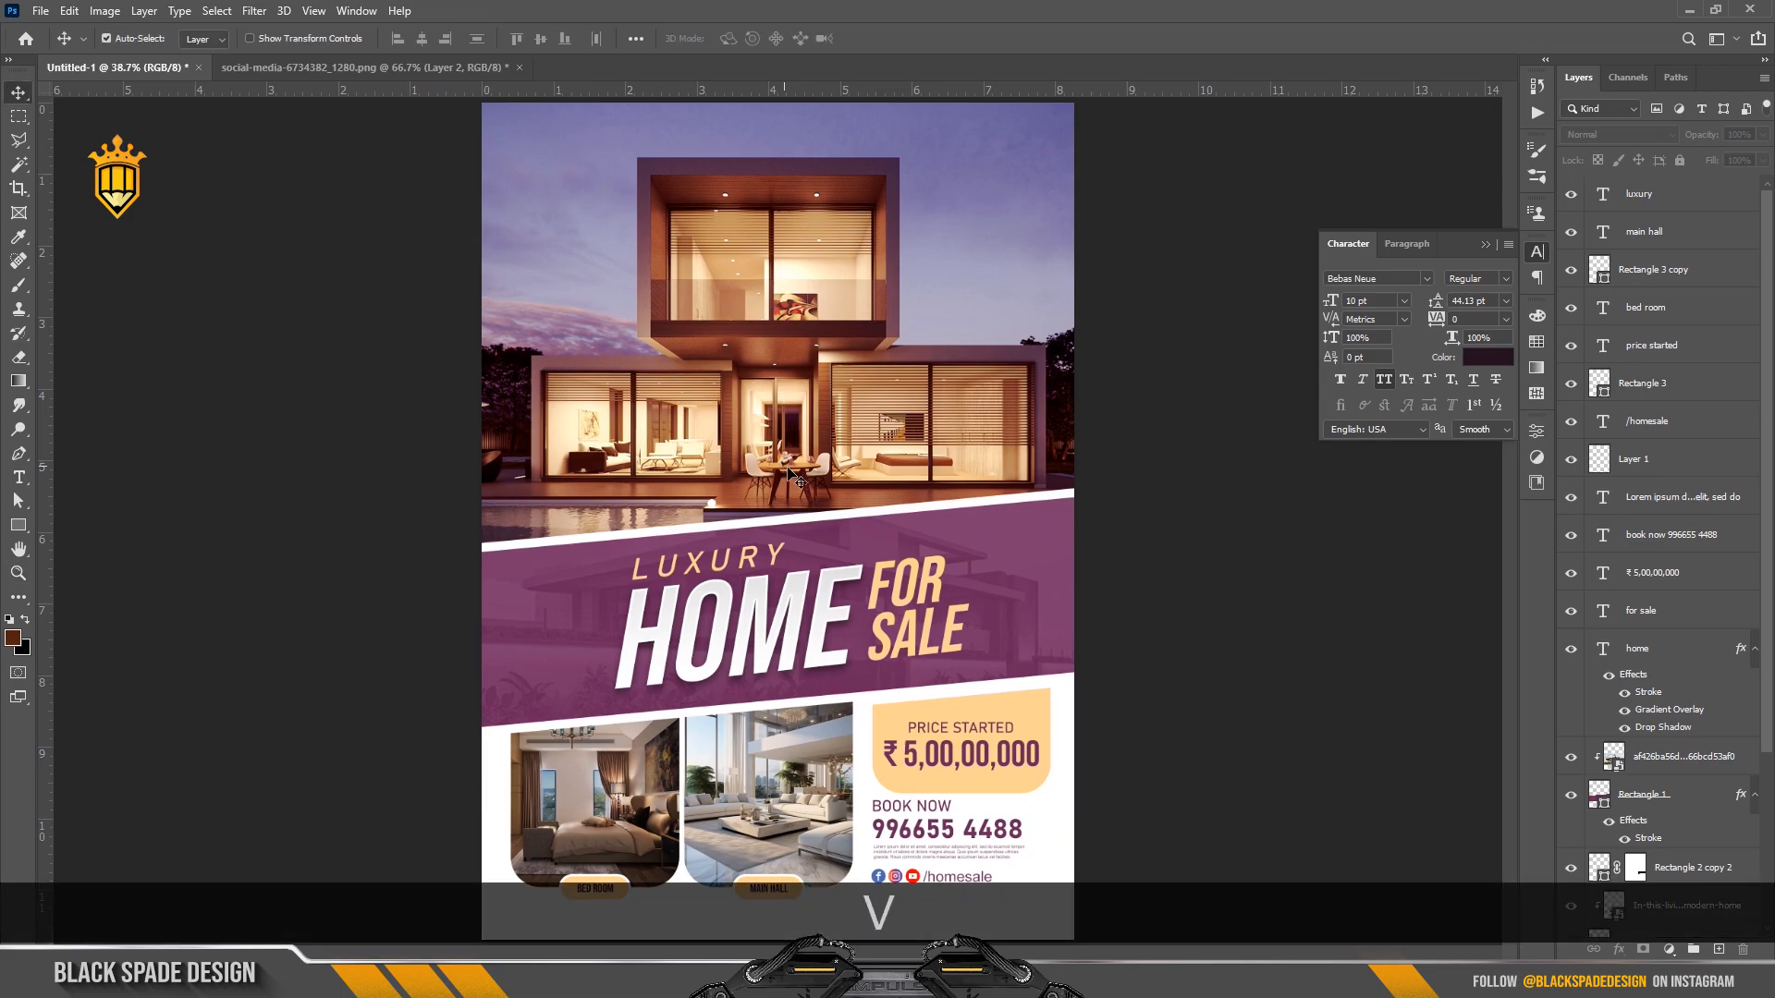